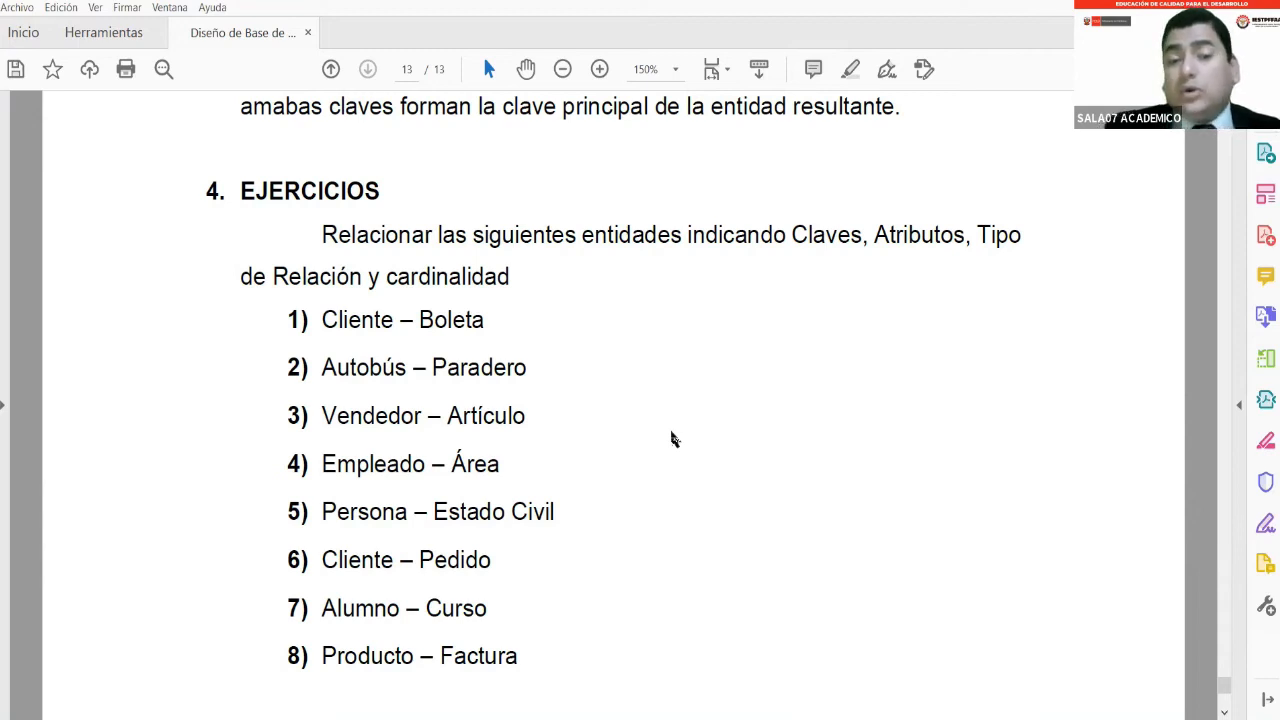
Highlight exercise 8, "Producto – Factura", in the exercise list on page 13.
scroll(672, 438, down, 3)
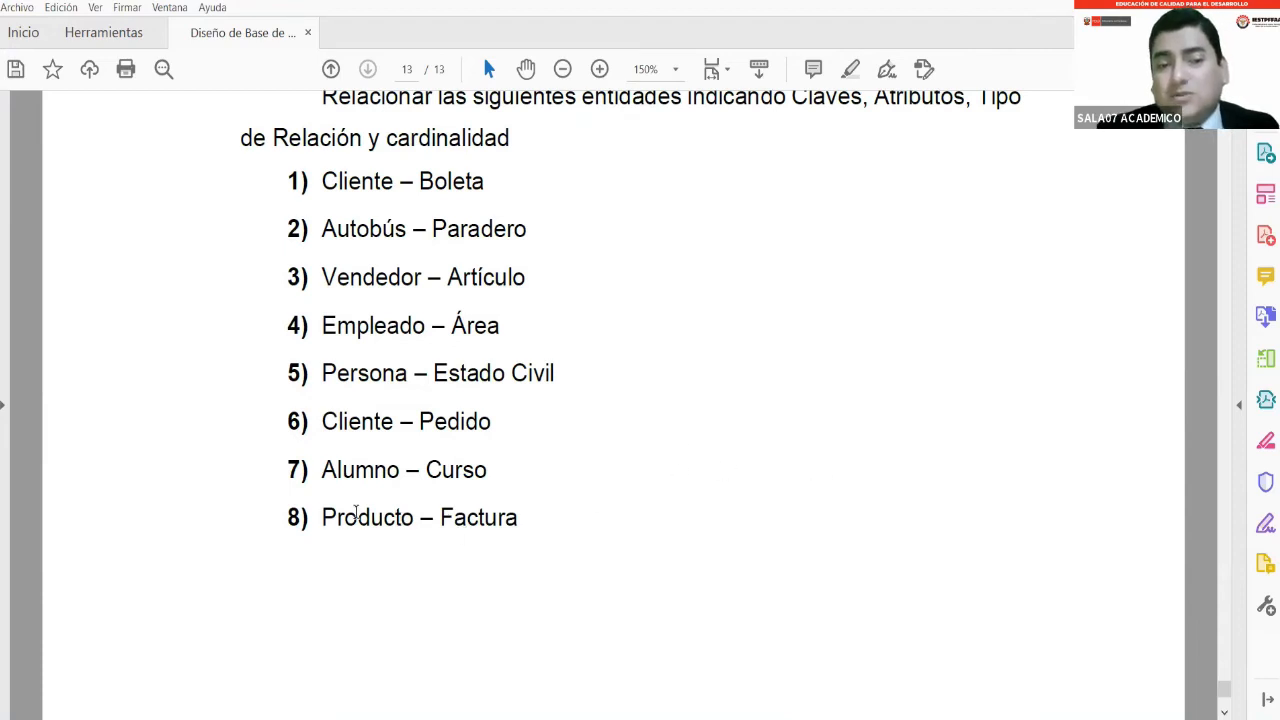
drag(321, 518, 511, 509)
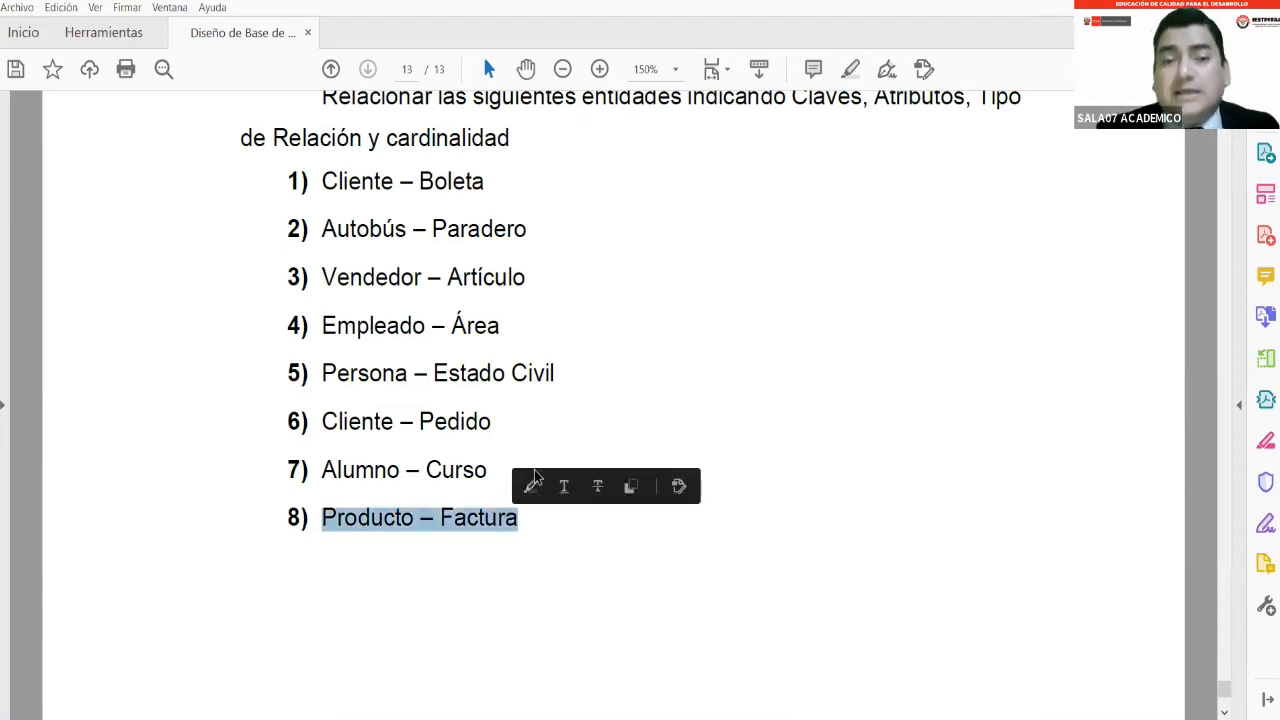
click(531, 486)
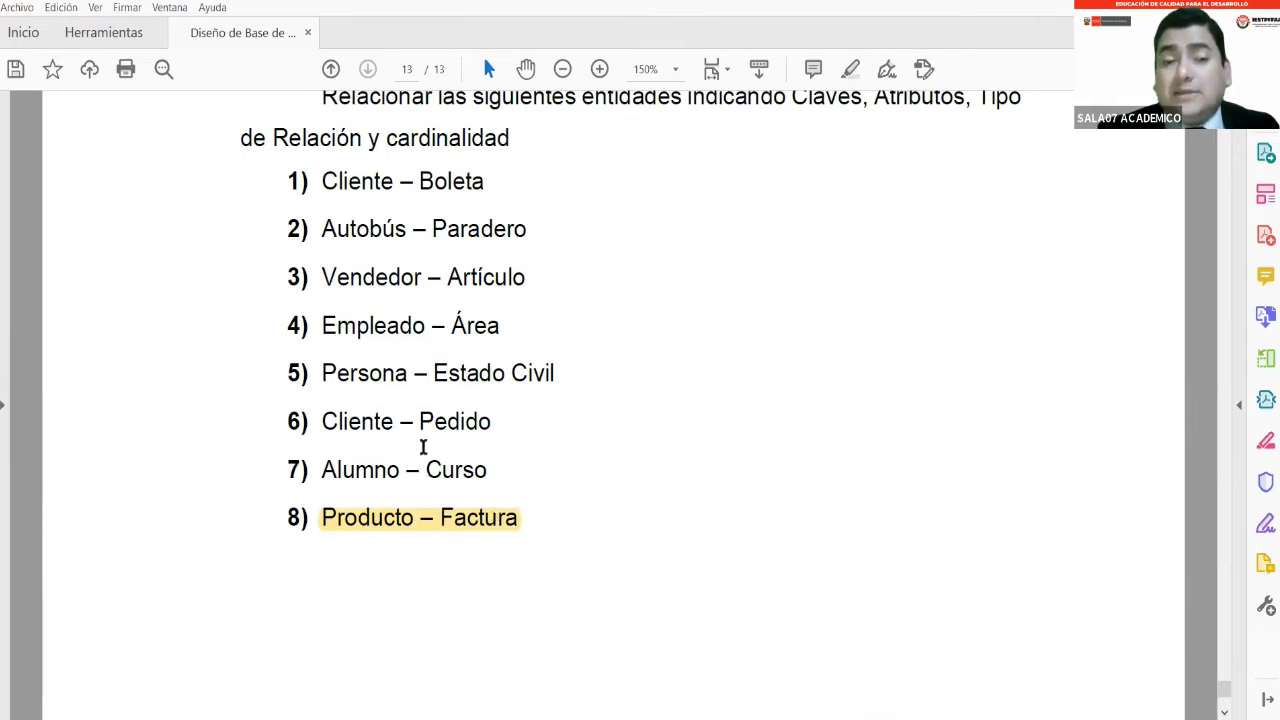
scroll(436, 472, down, 3)
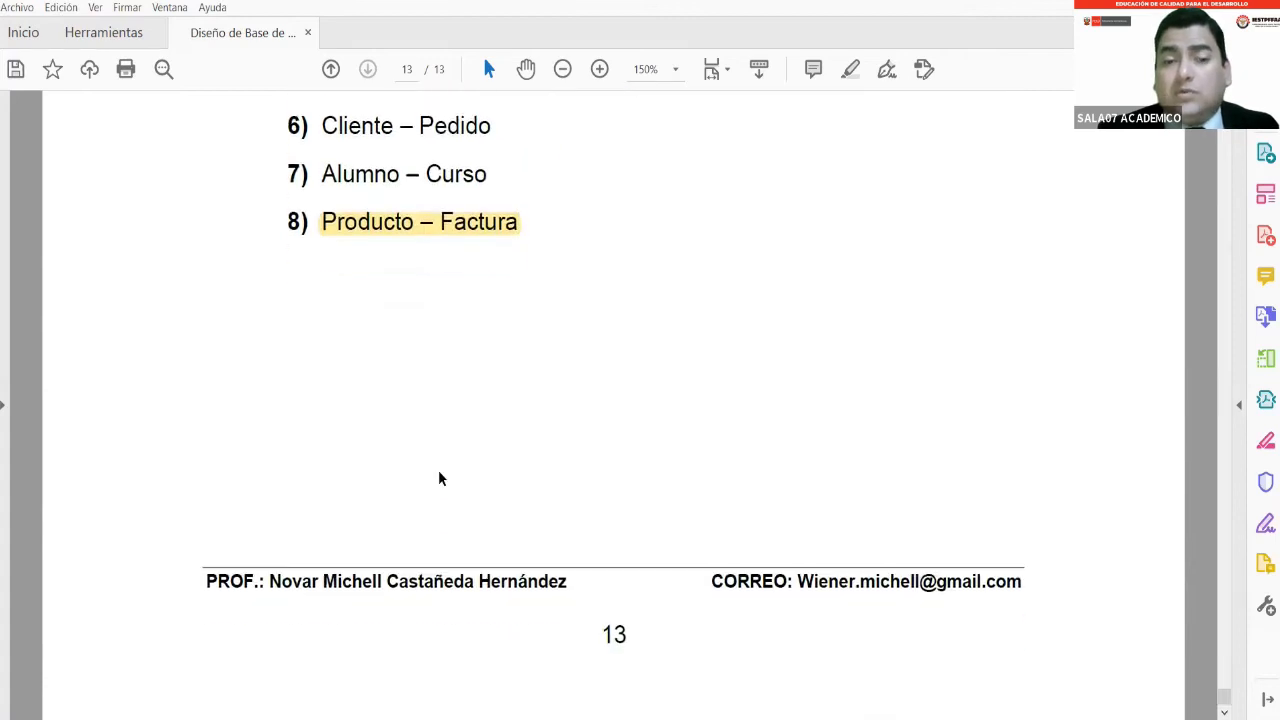
scroll(438, 476, up, 3)
scroll(437, 472, up, 1)
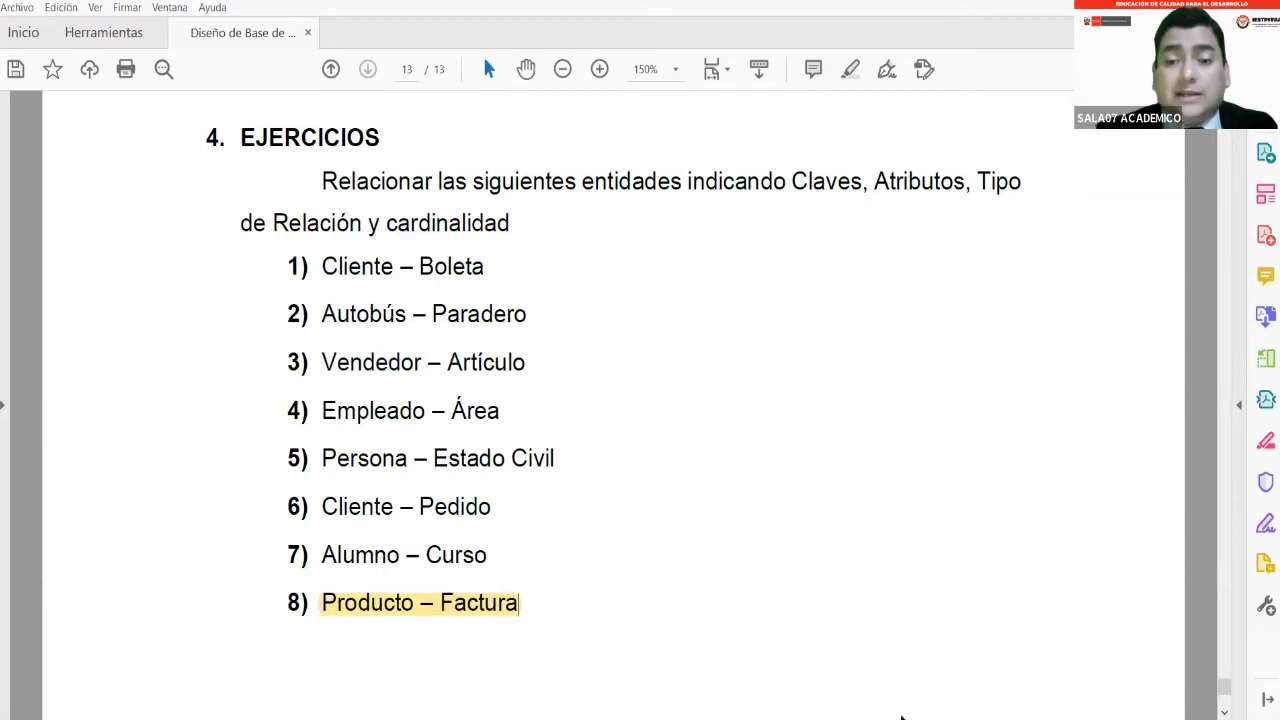
Switch to the ERwin data model and examine the Contrato_Personal, Marcacion_Asistencia and Personal tables and their relationships.
key(alt+Tab)
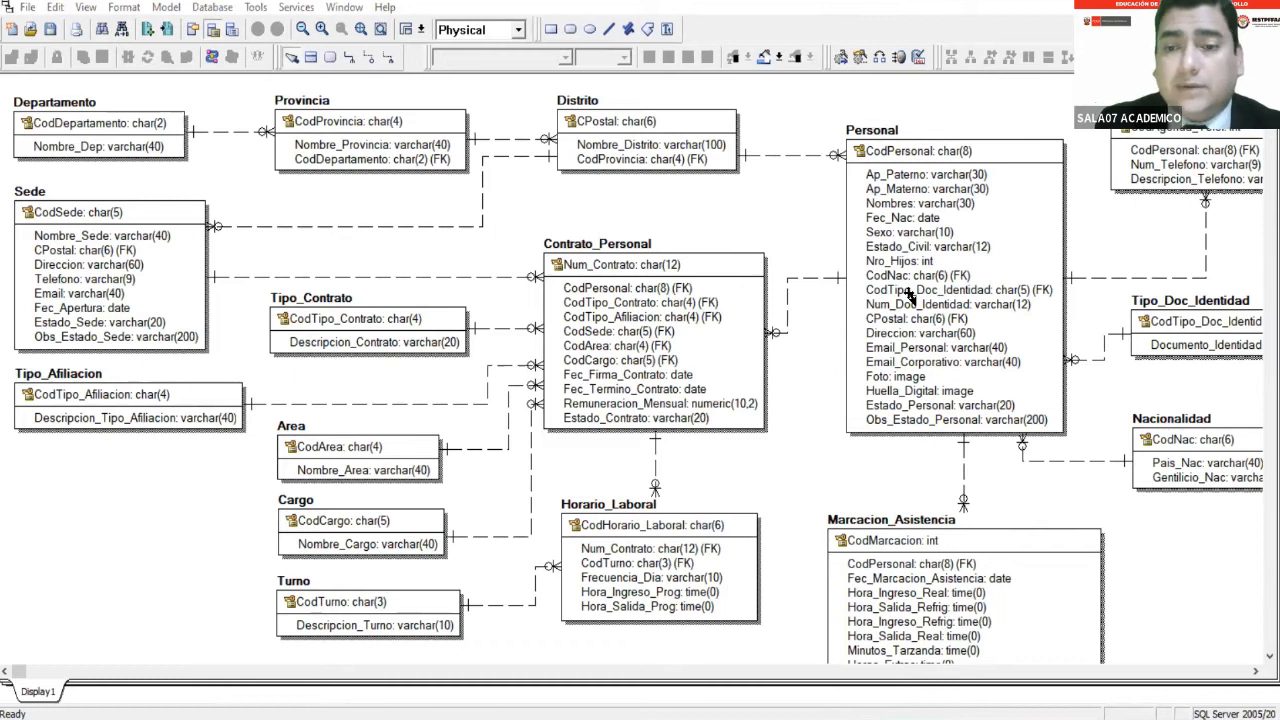
click(674, 288)
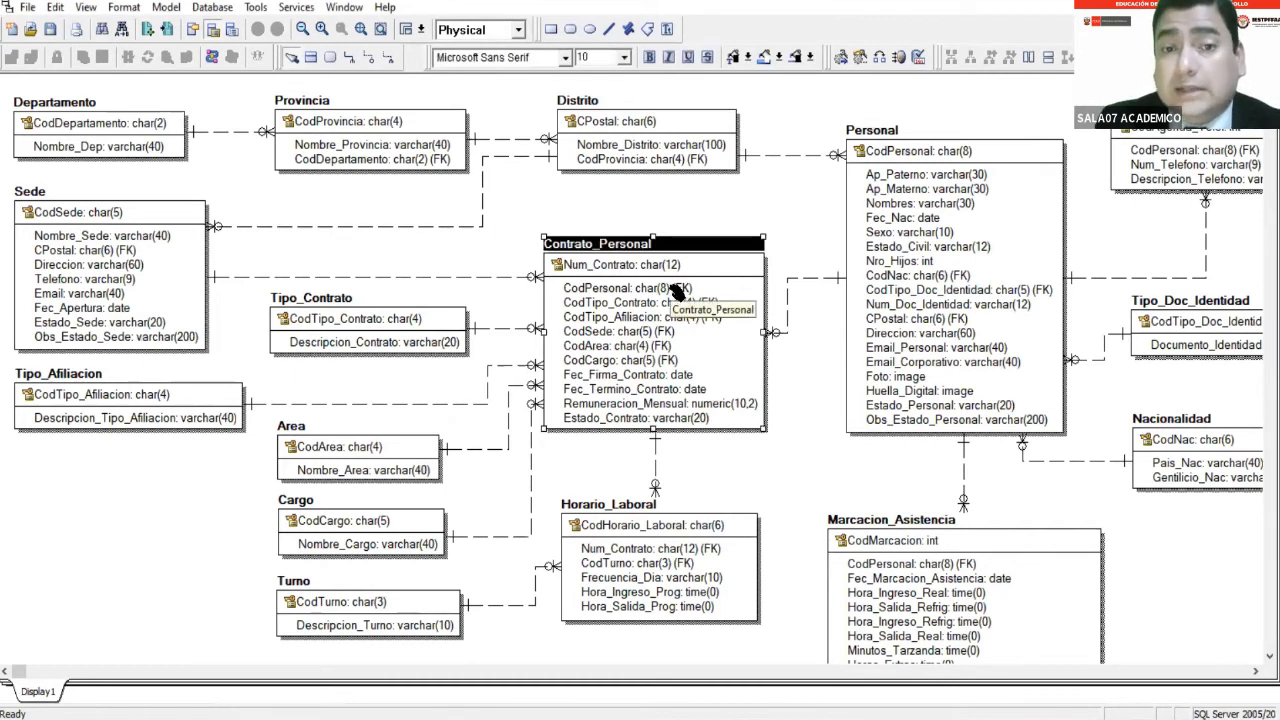
scroll(676, 290, down, 2)
click(903, 446)
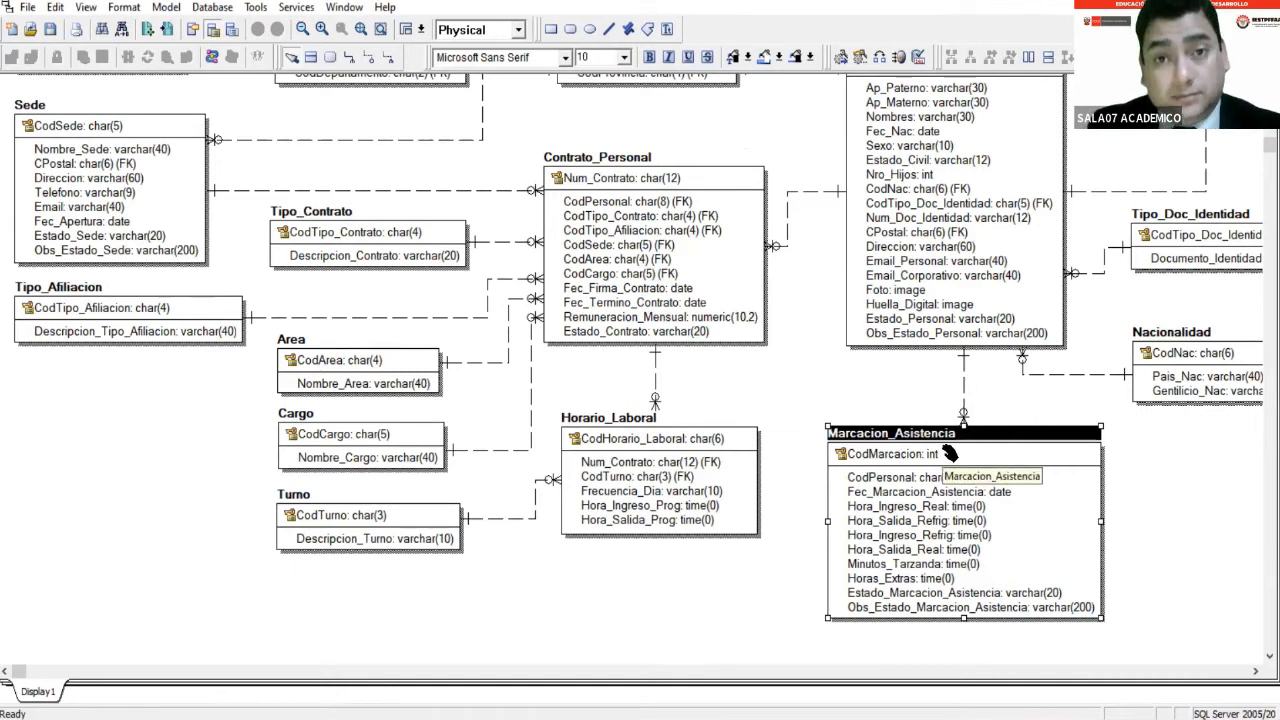
click(625, 166)
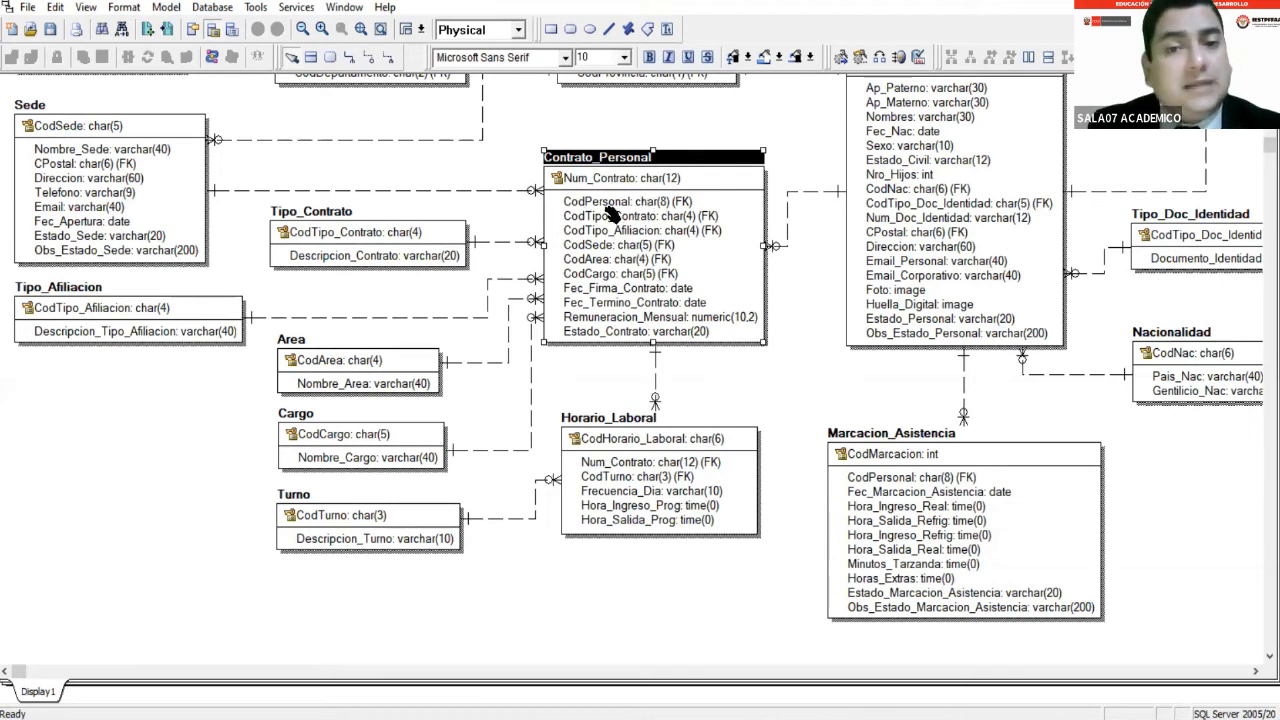
click(891, 440)
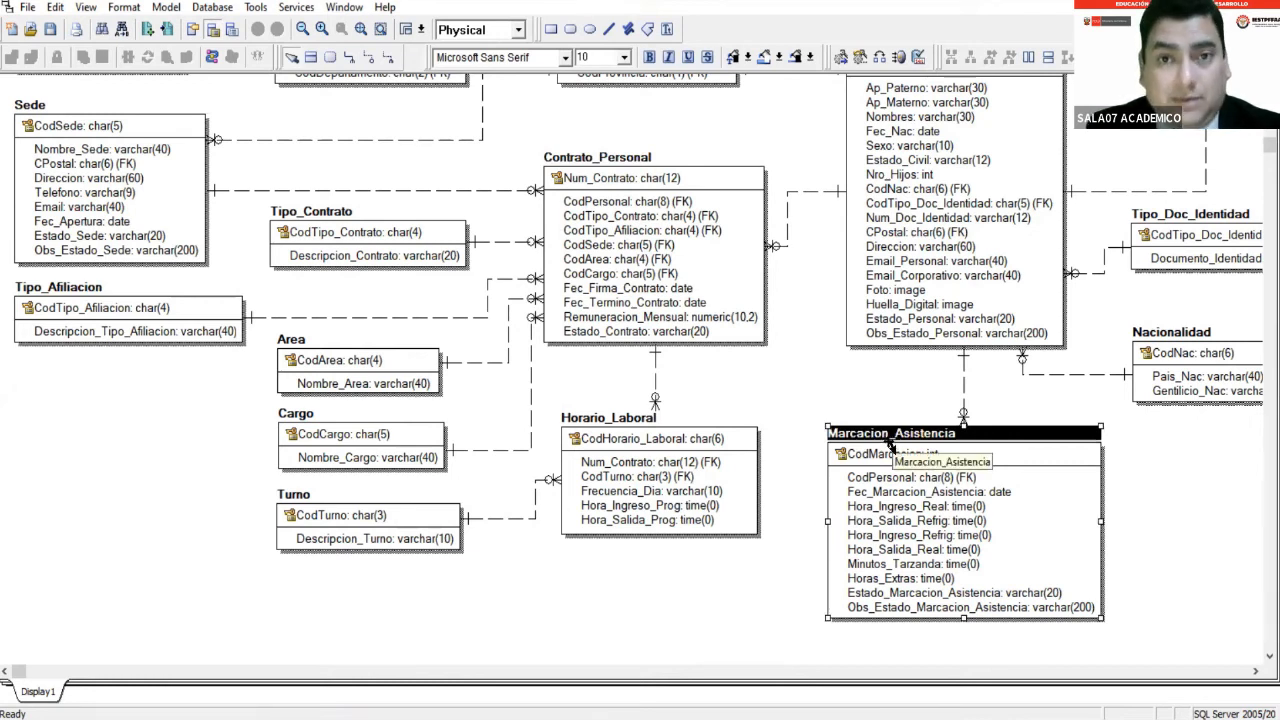
click(722, 305)
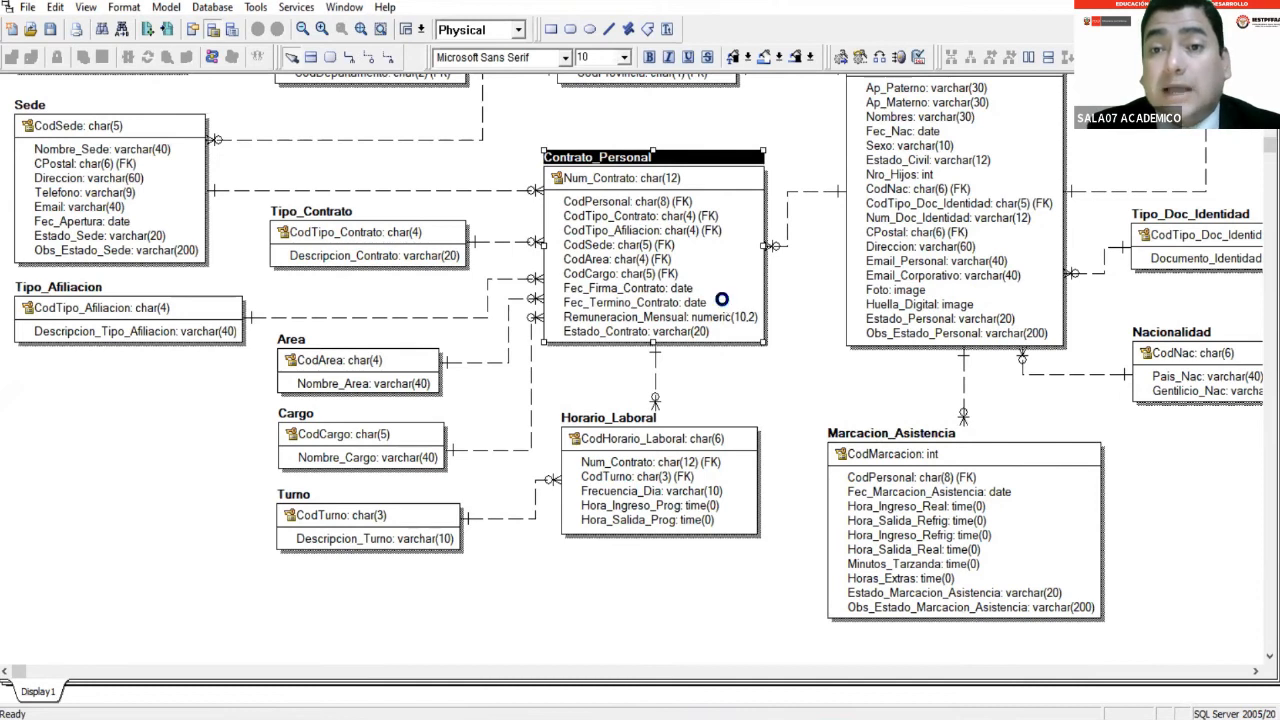
scroll(722, 305, up, 3)
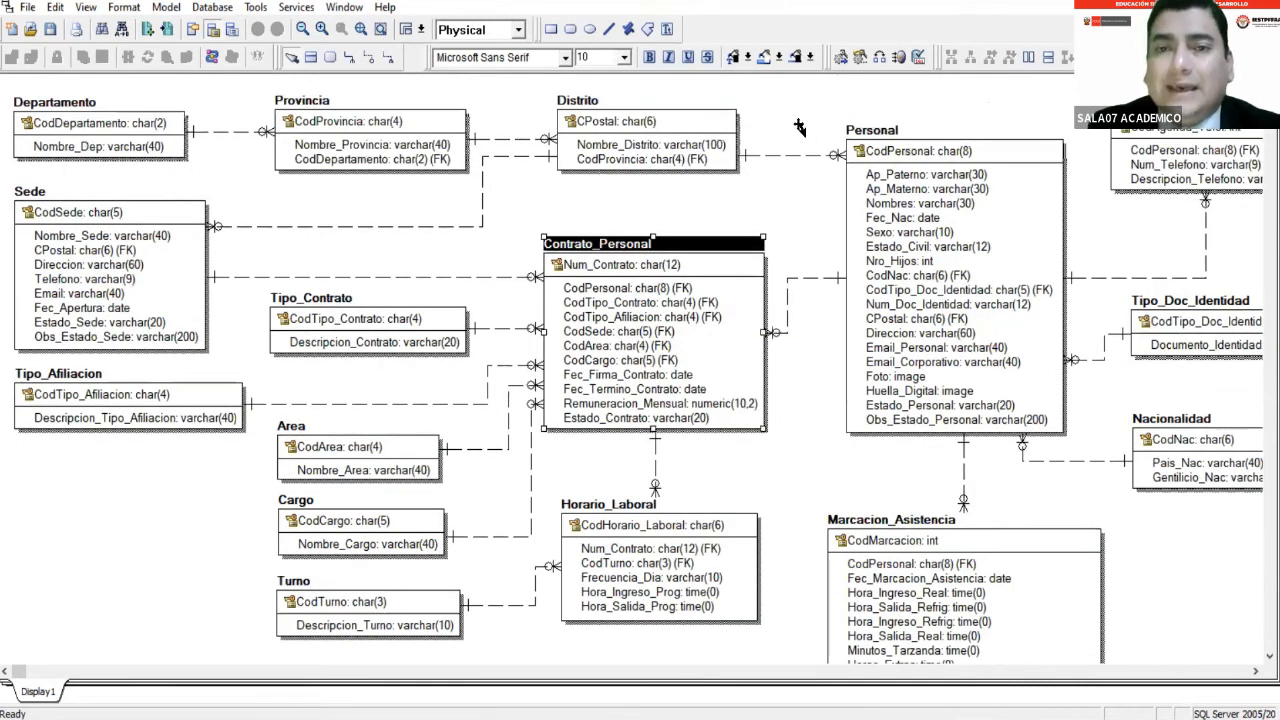
click(998, 214)
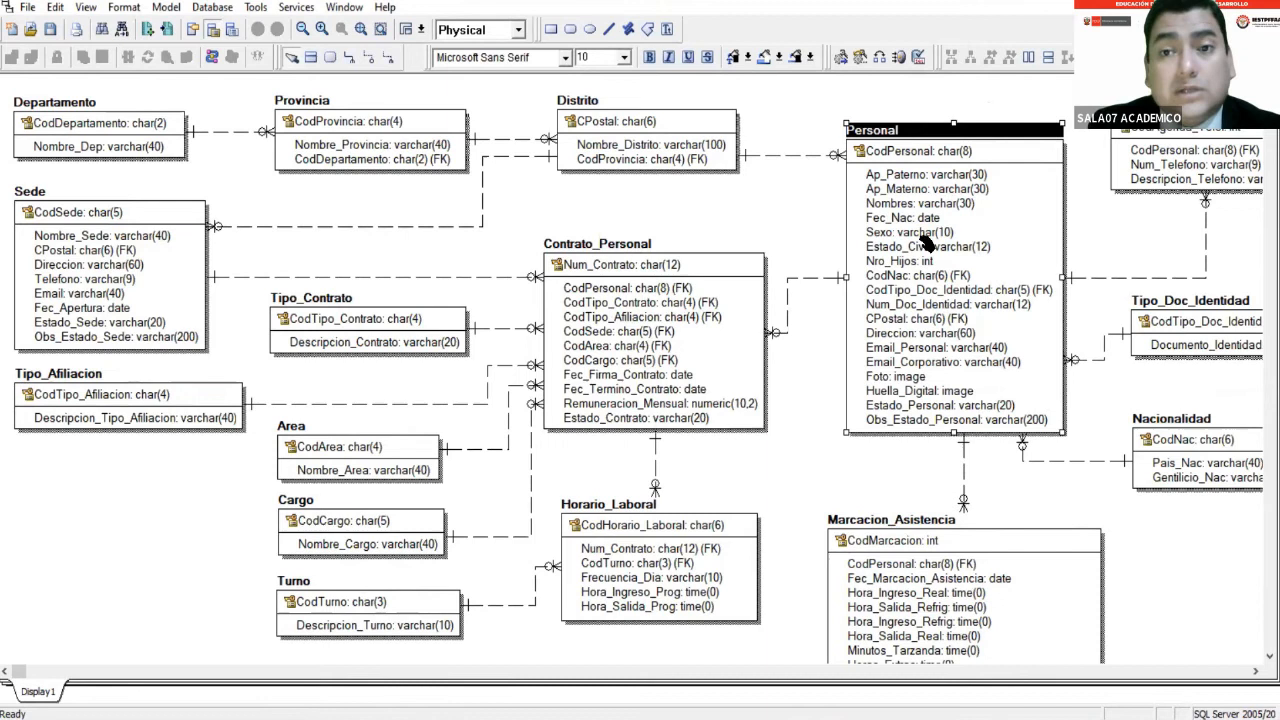
click(744, 329)
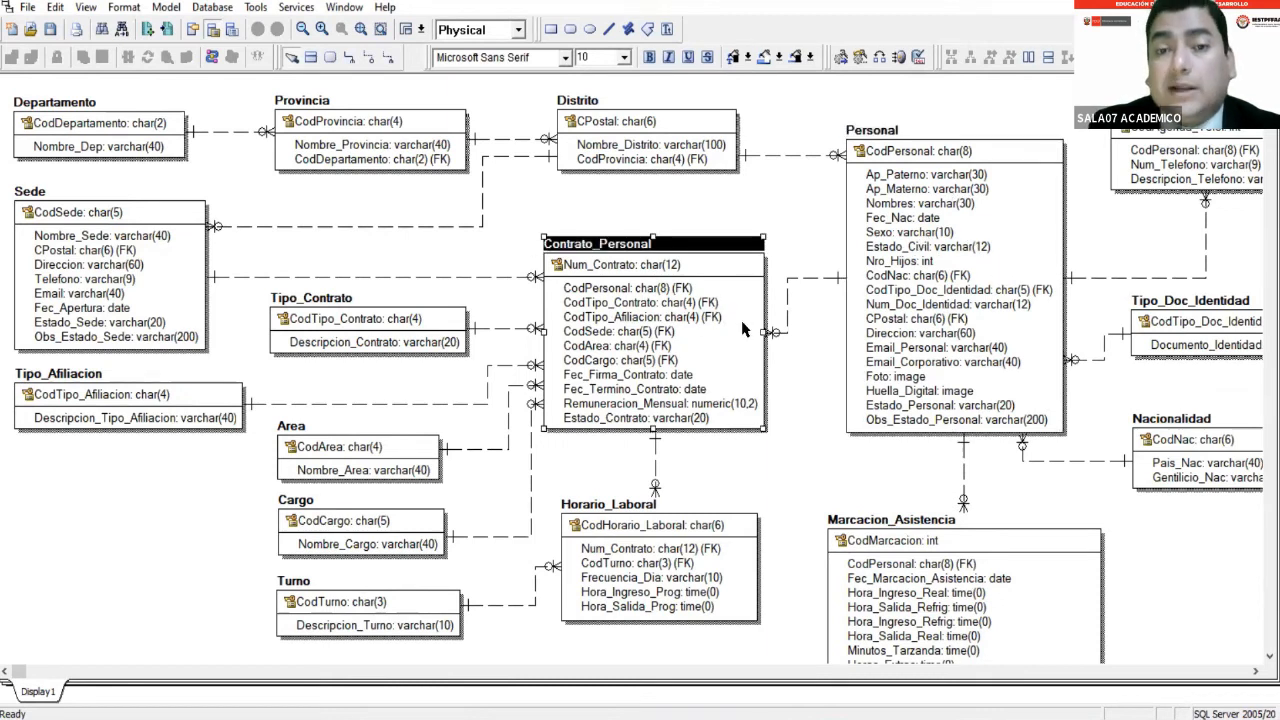
click(978, 559)
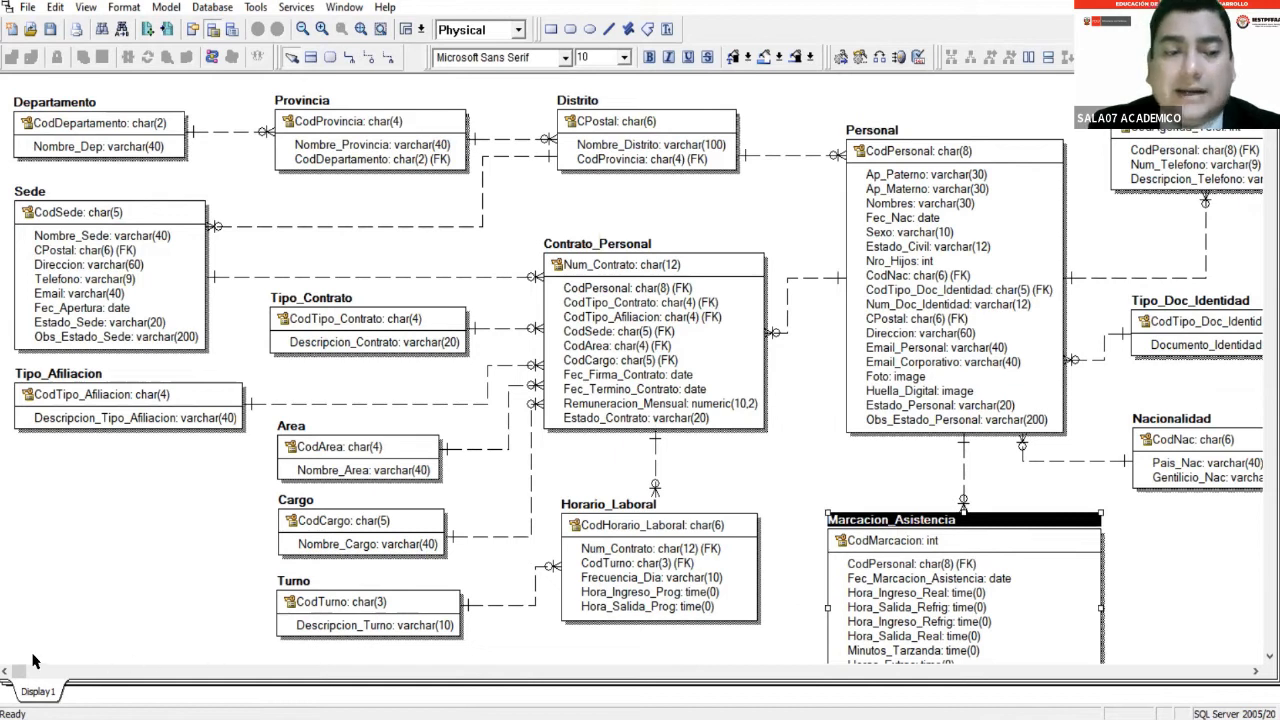
drag(16, 676, 122, 676)
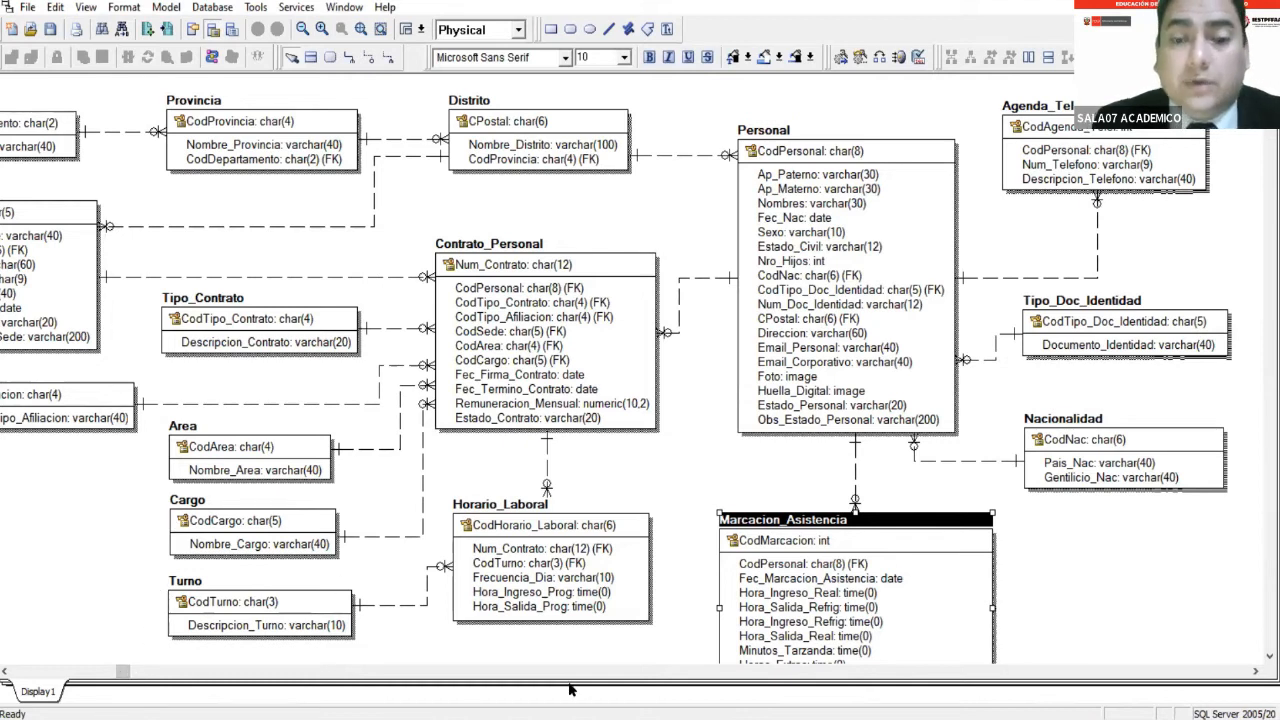
drag(122, 671, 18, 671)
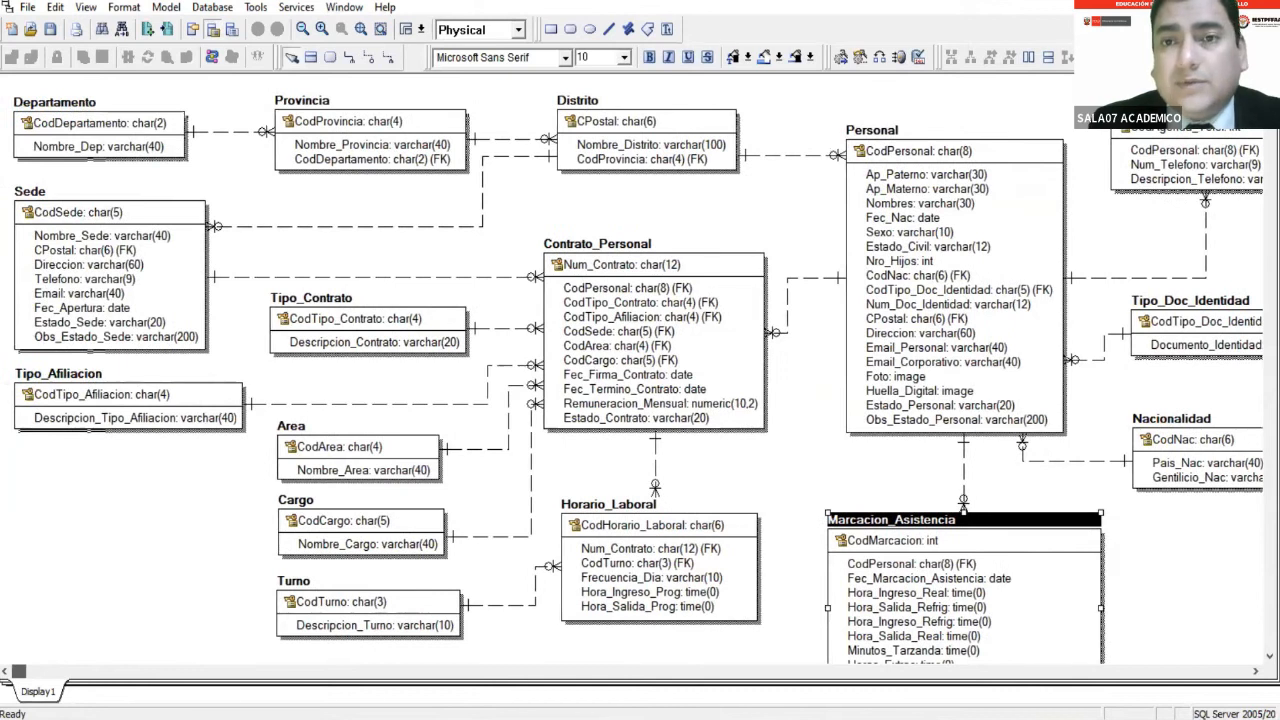
mouse_move(18, 671)
mouse_down()
mouse_move(215, 671)
mouse_move(18, 671)
mouse_up()
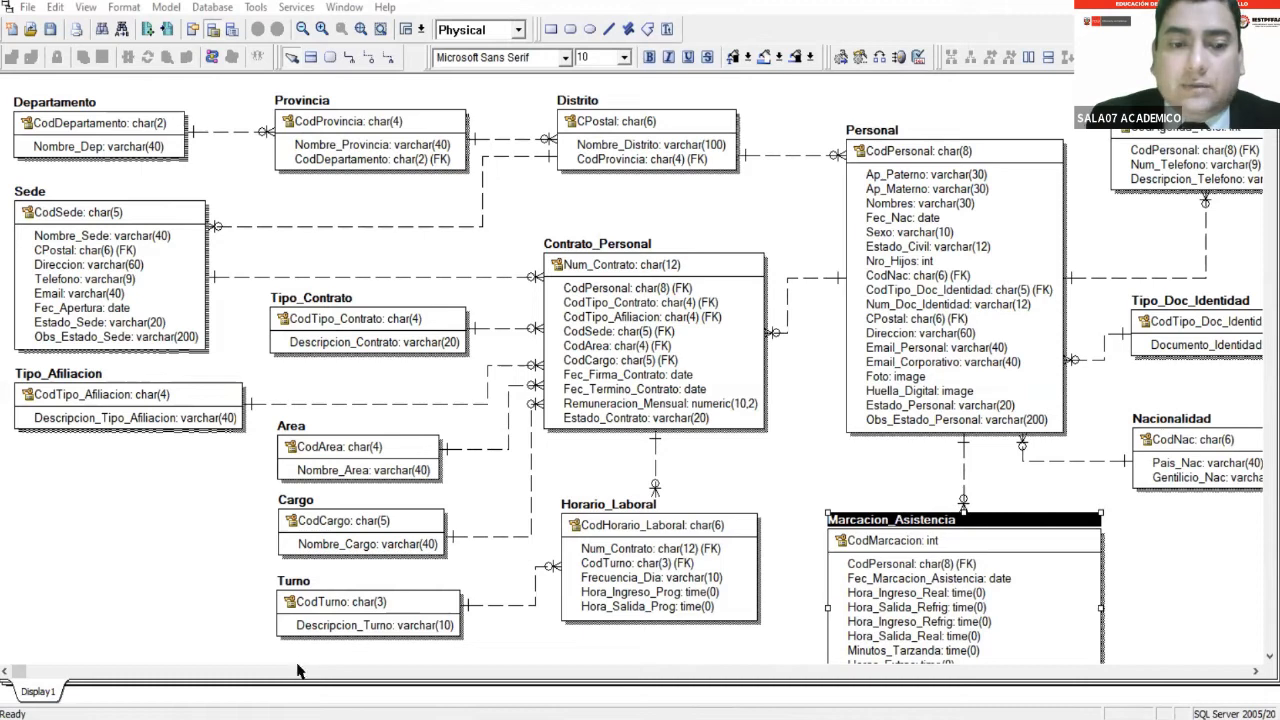
Place a new entity in the empty diagram area beside the Agenda_Telef_Personal table.
click(1255, 671)
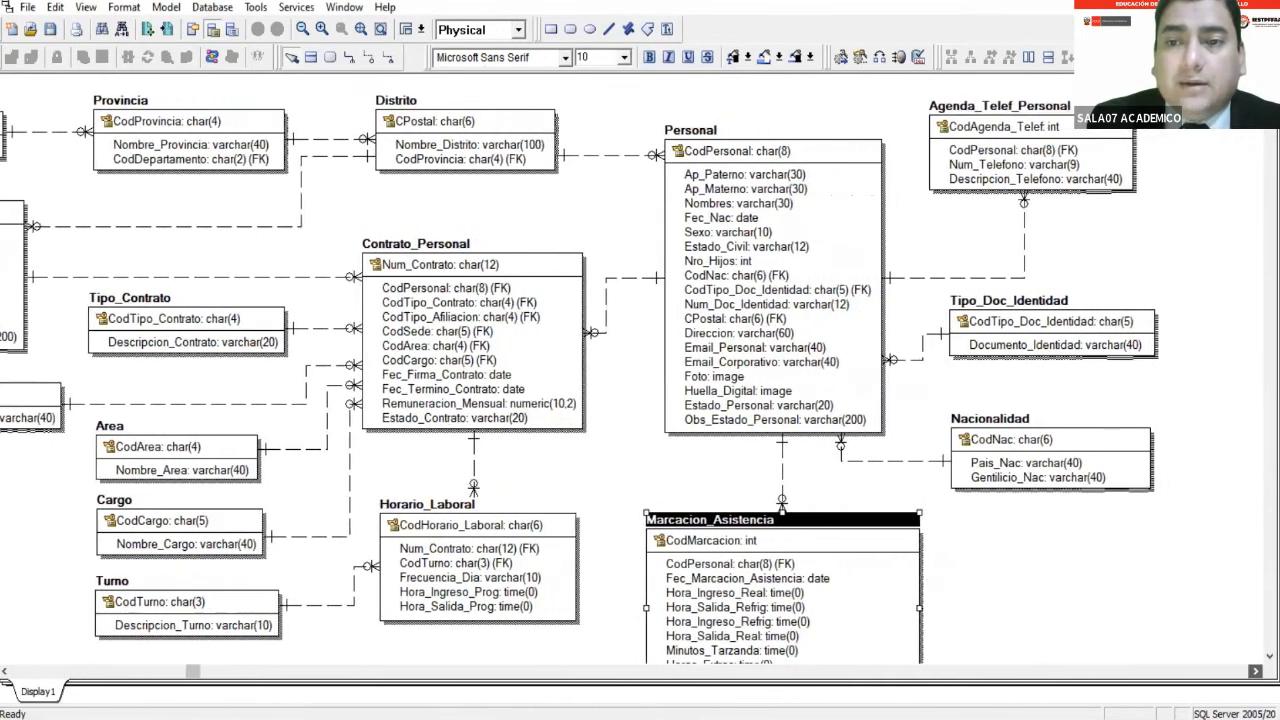
click(1255, 671)
click(1255, 671)
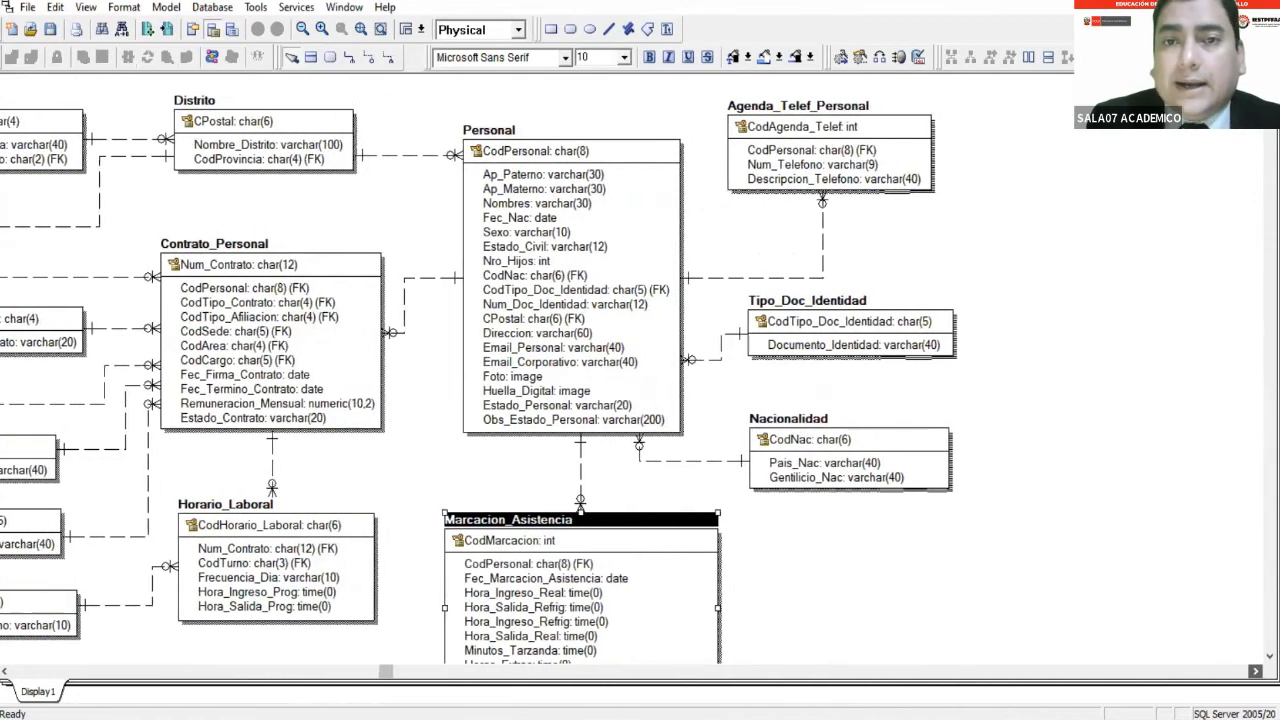
click(1255, 671)
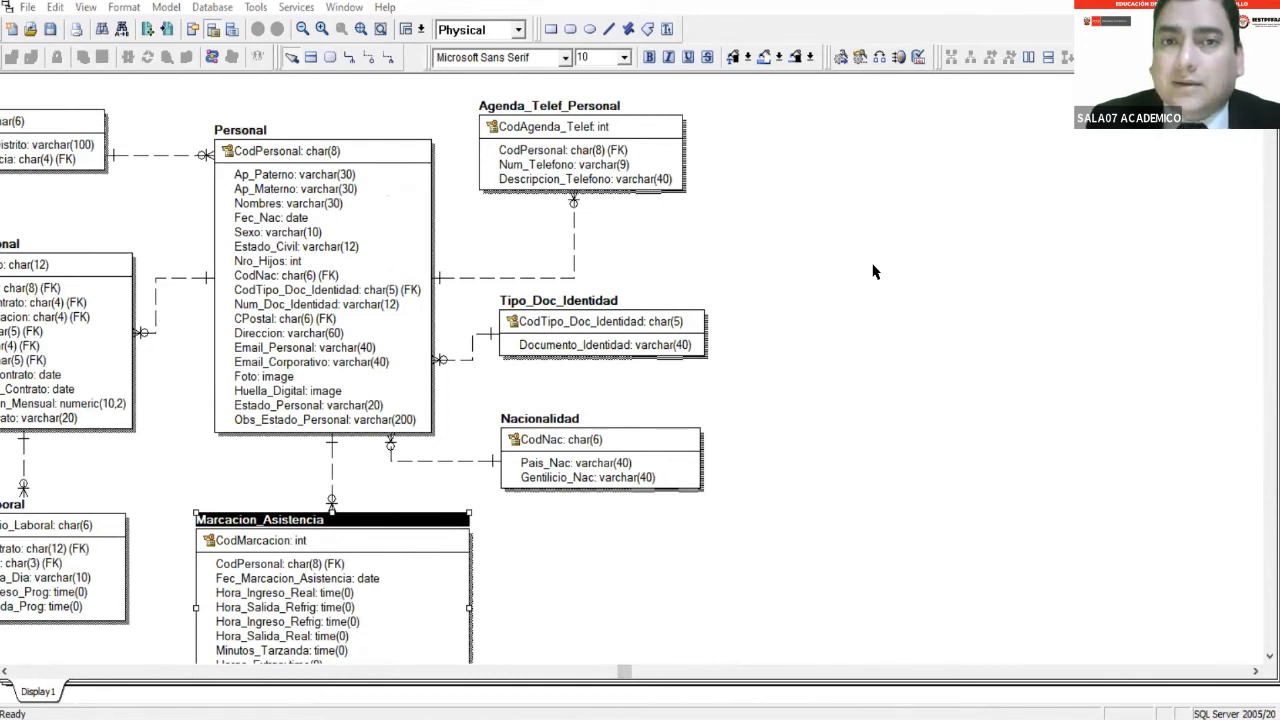
click(315, 60)
click(828, 178)
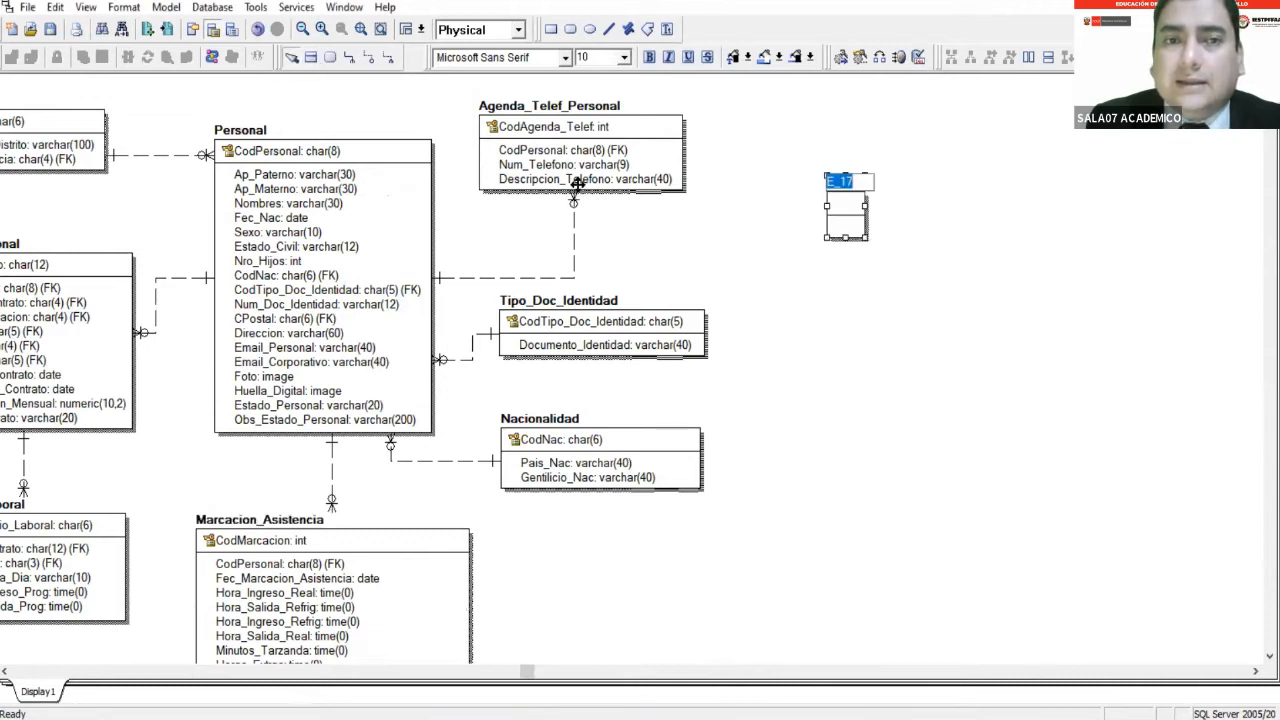
Switch the model to Logical and shift the relationship line between Personal and Agenda_Telef_Personal slightly upward.
click(446, 34)
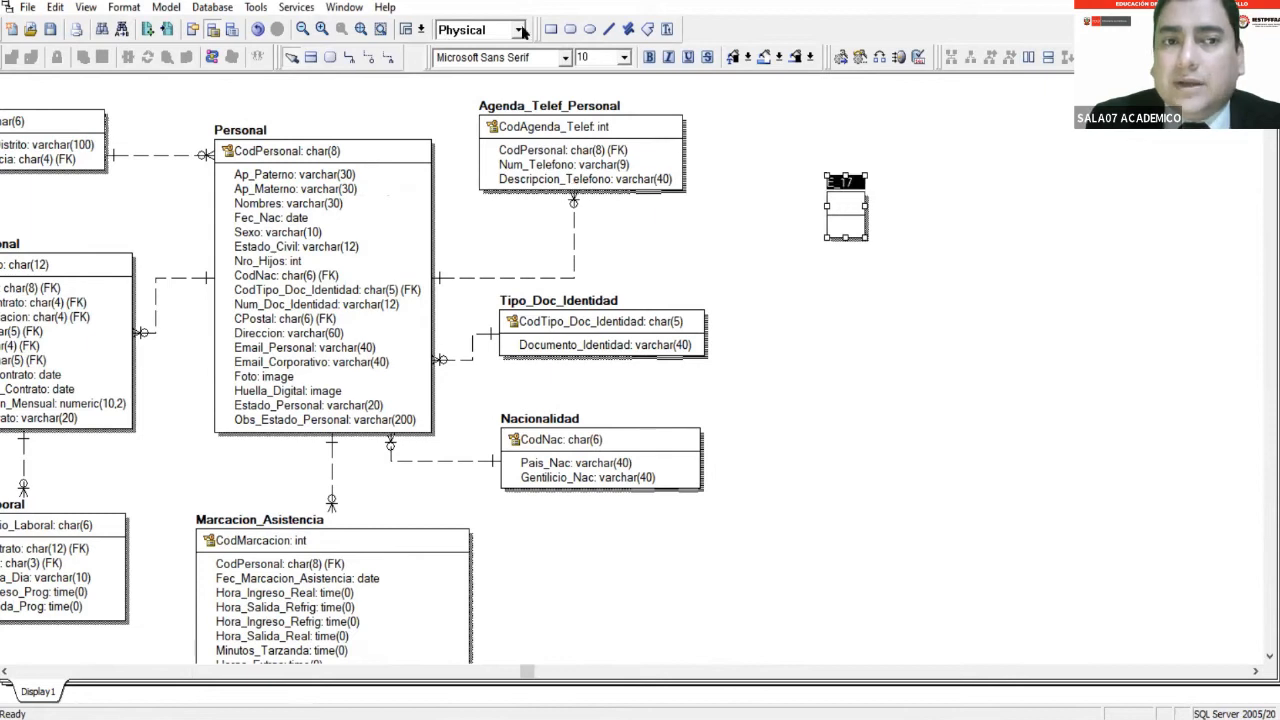
click(519, 31)
click(503, 51)
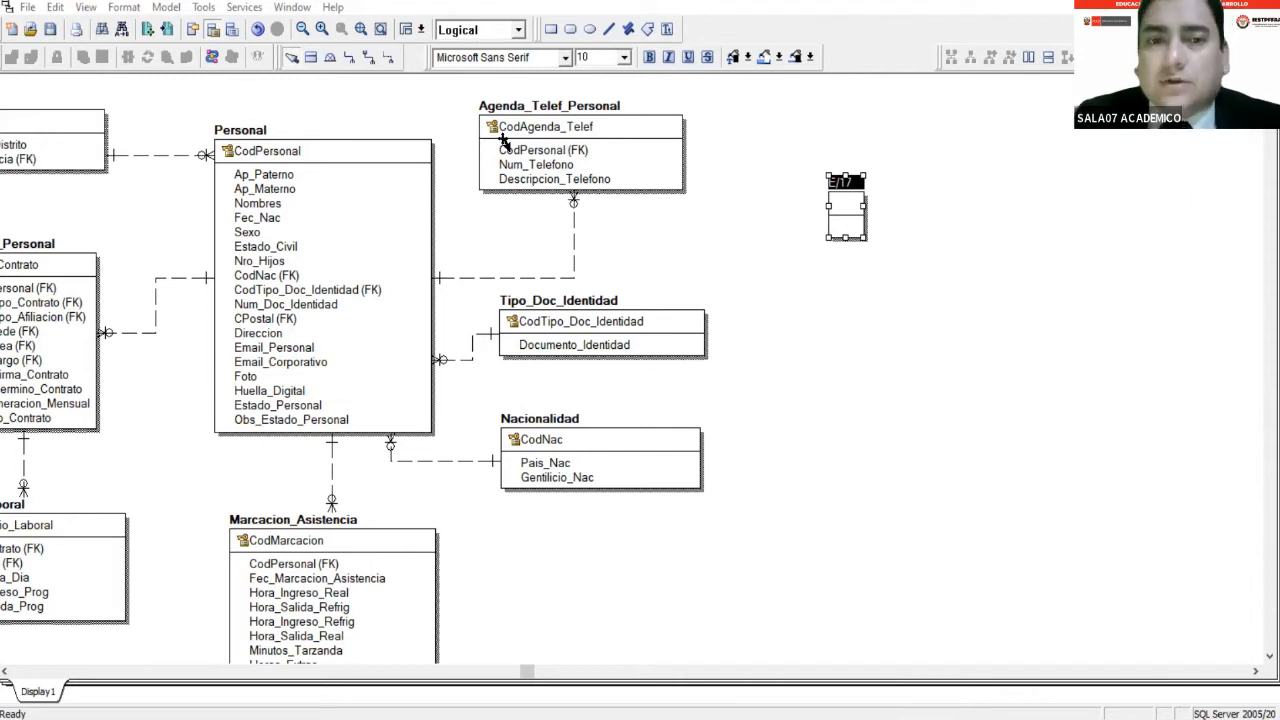
drag(505, 277, 505, 235)
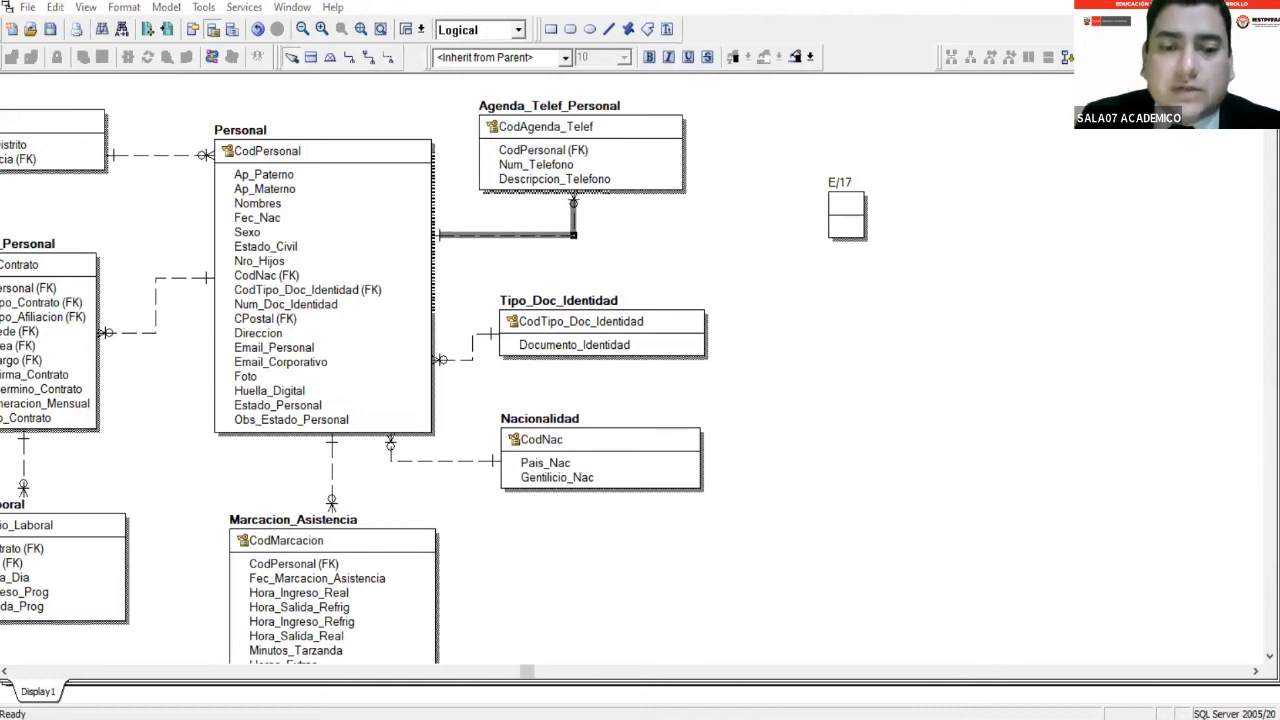
Move the new empty entity slightly up and farther away from Agenda_Telef_Personal.
click(5, 672)
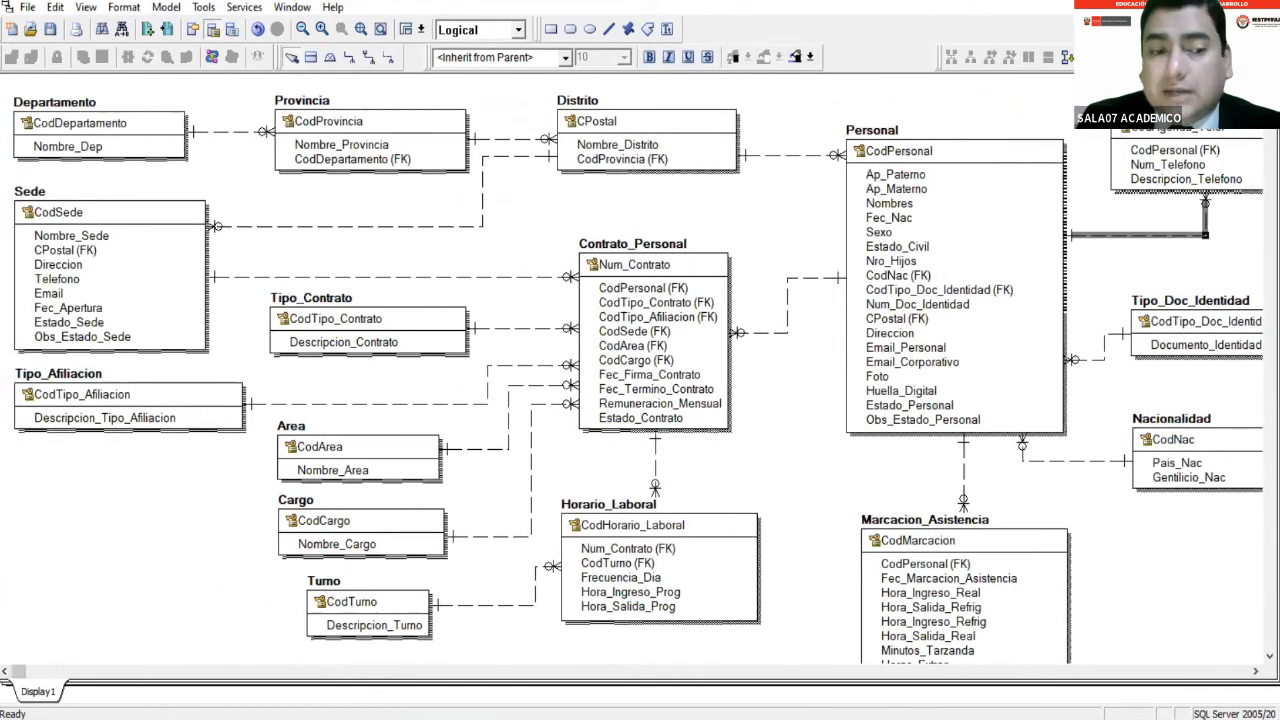
drag(18, 672, 569, 682)
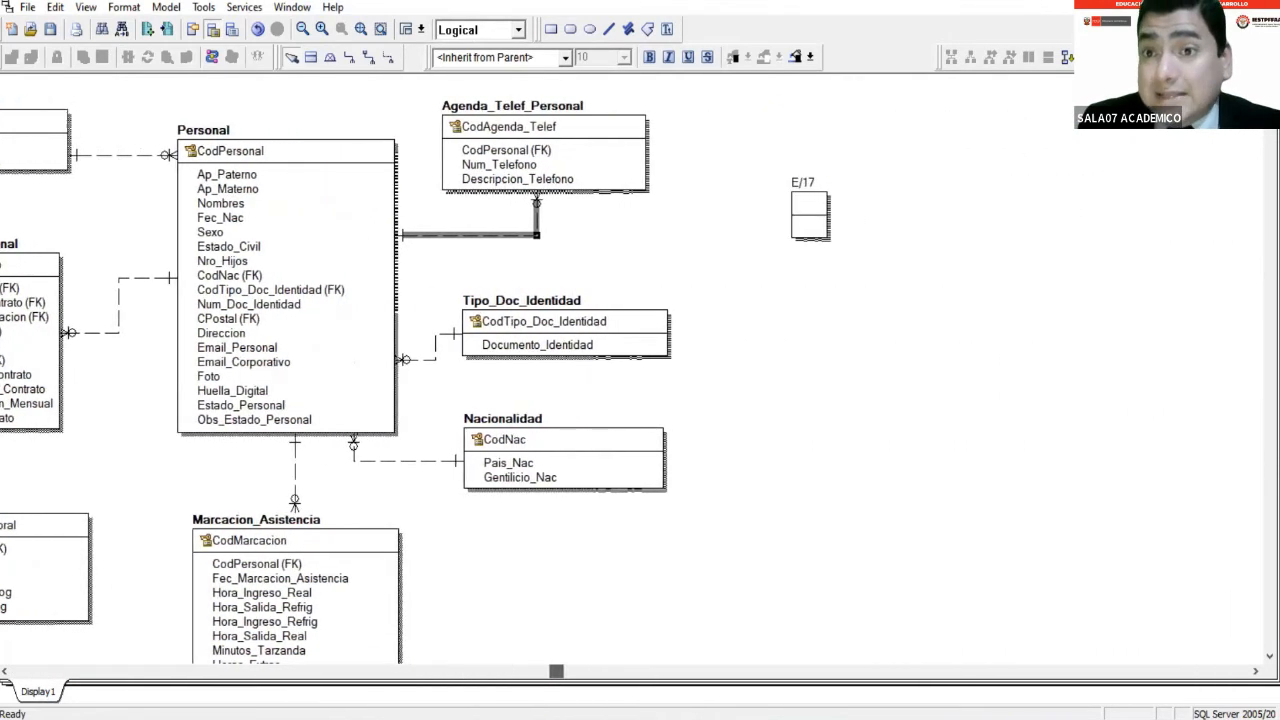
click(818, 204)
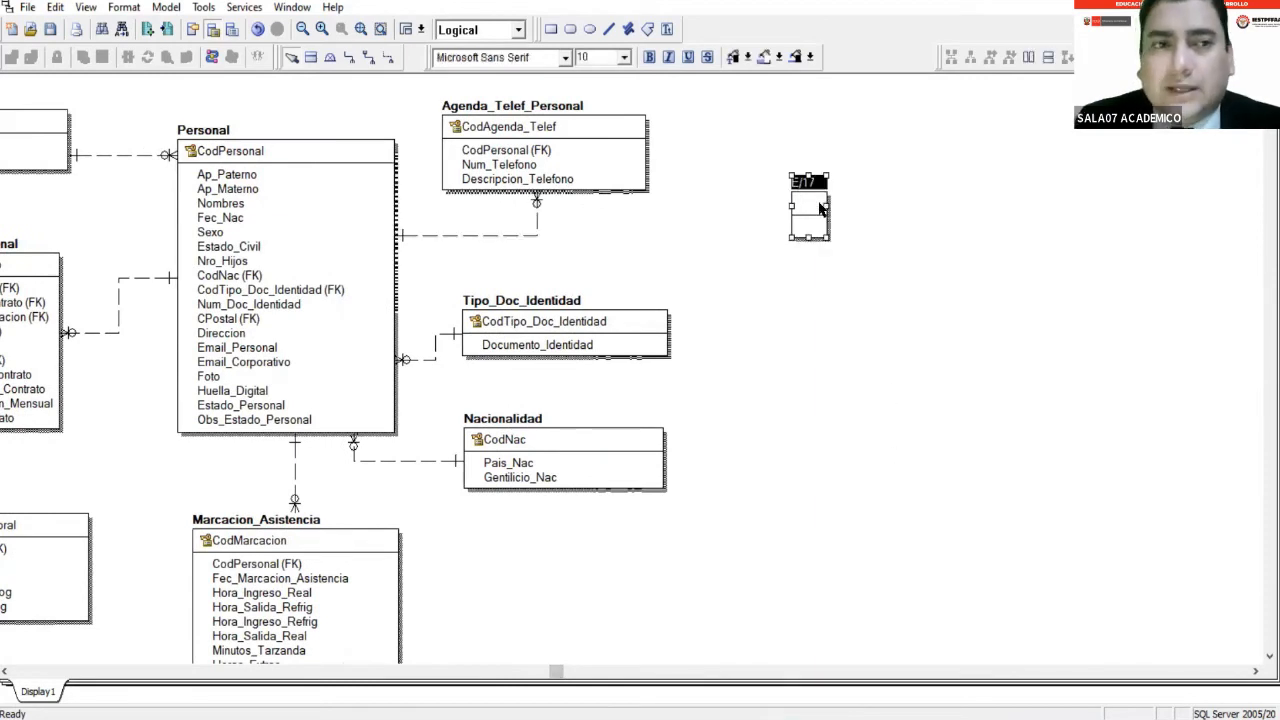
drag(919, 172, 889, 163)
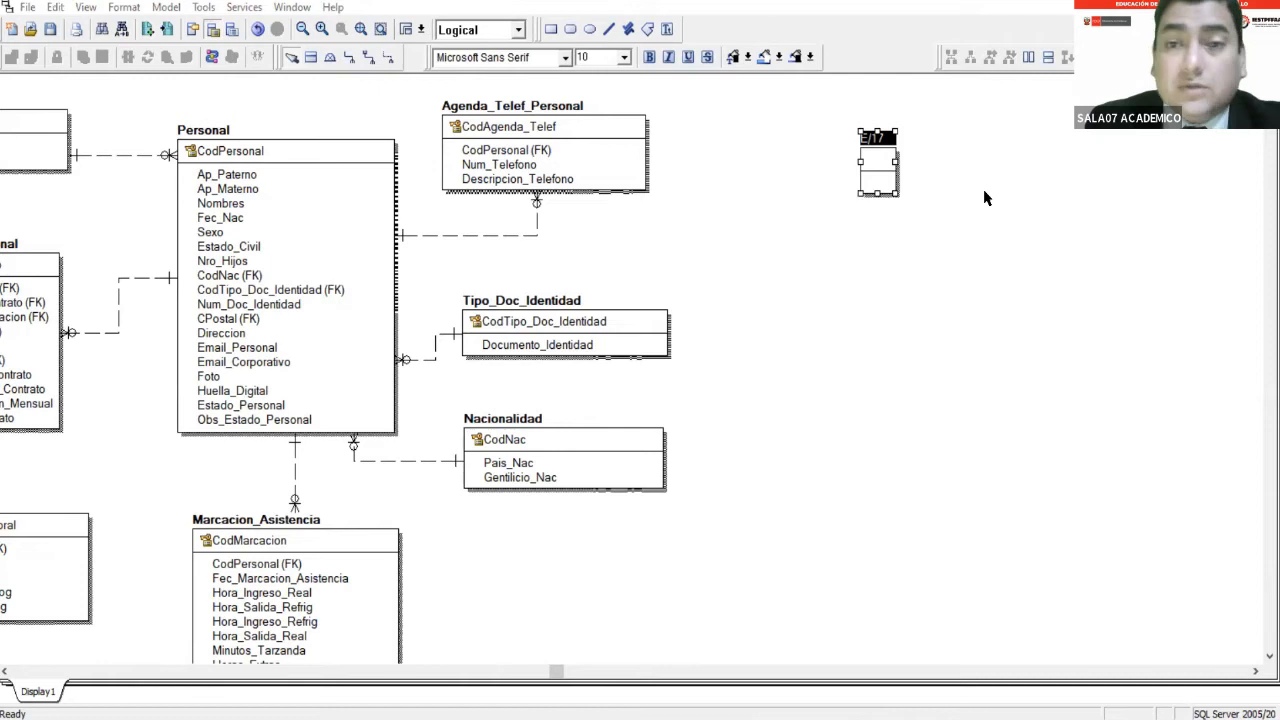
click(919, 186)
Name the new entity Cliente.
click(872, 182)
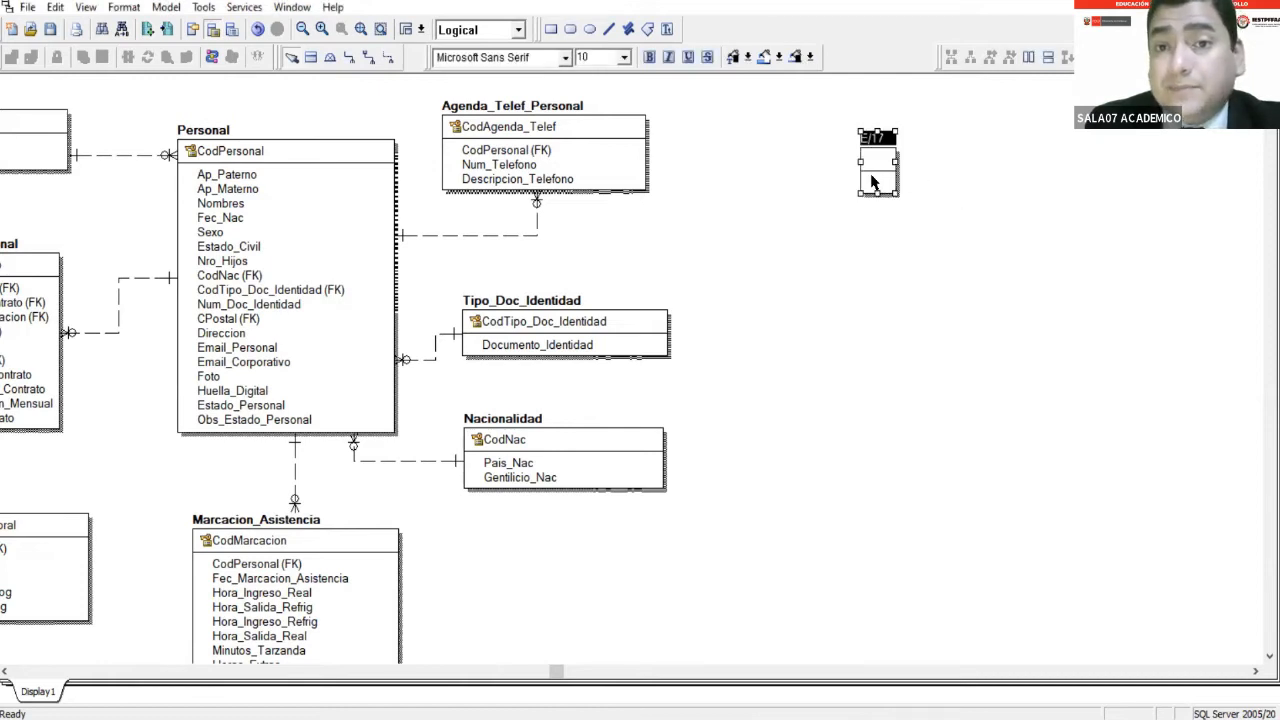
click(872, 182)
text(Client)
text(ente)
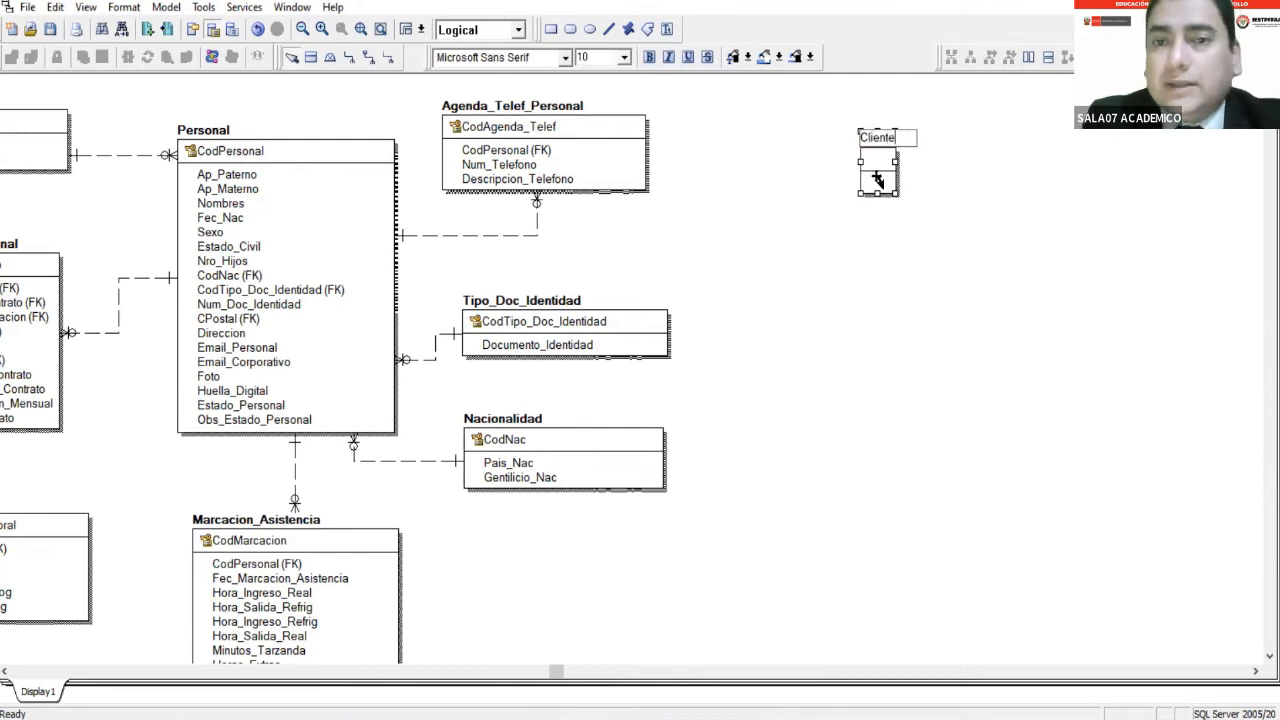
key(Tab)
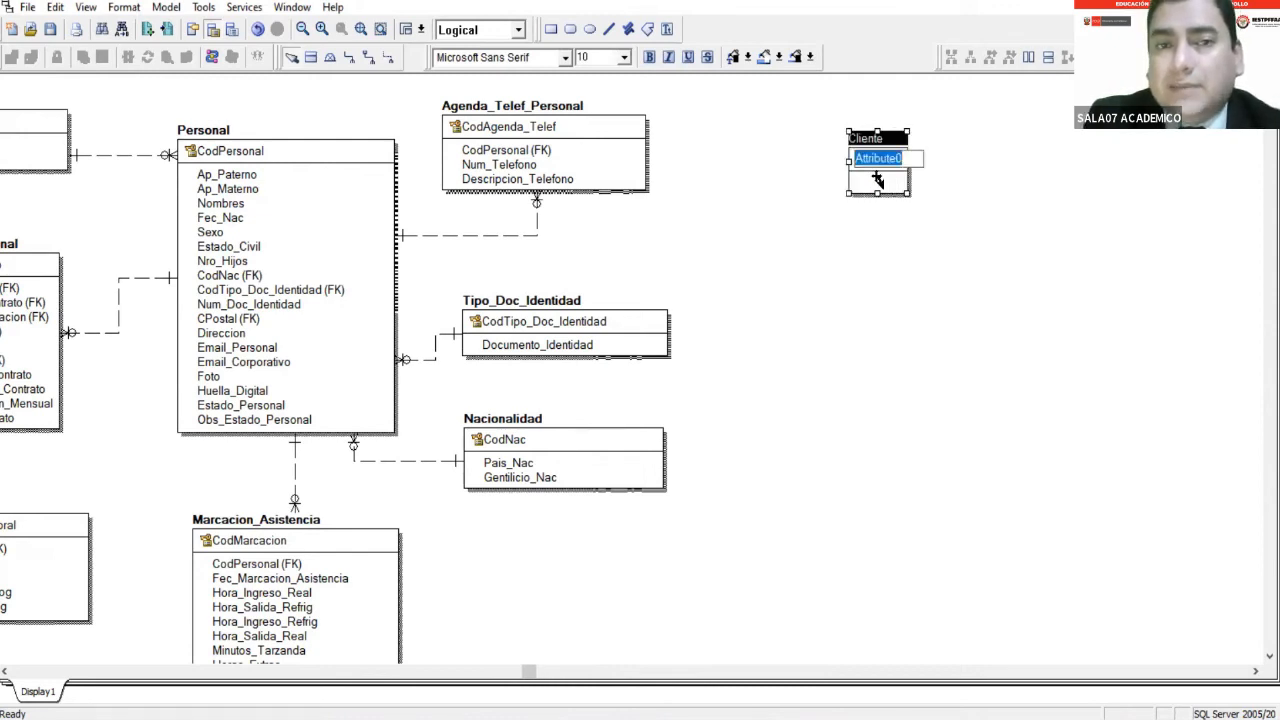
Add CodCliente as the key attribute of Cliente and Ap_Paterno as its first non-key attribute.
text(CodCliente)
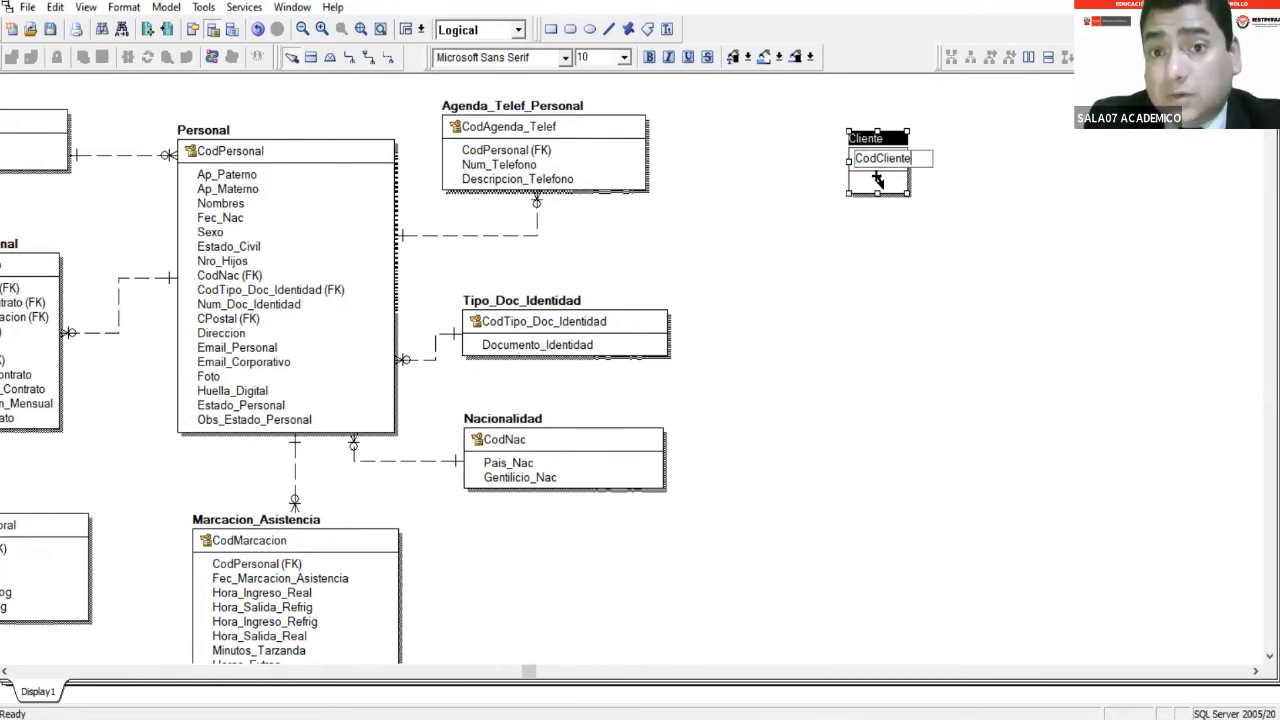
key(Tab)
text(Ape)
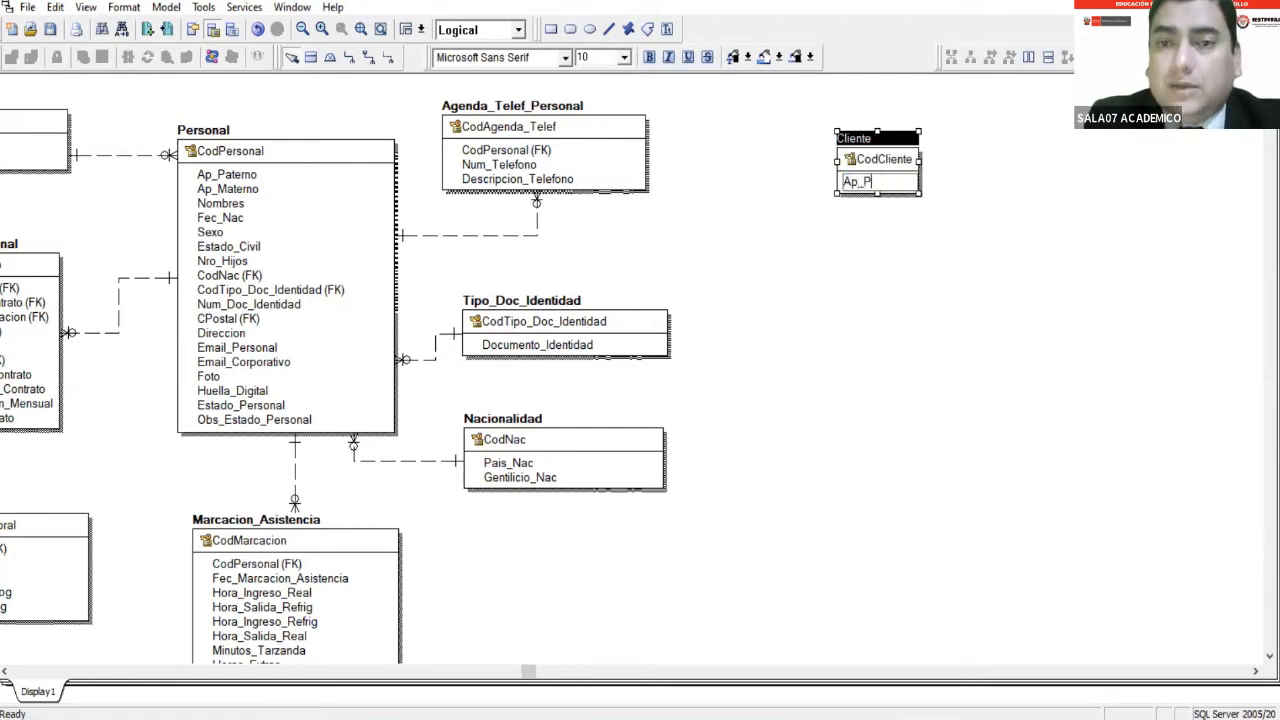
text(Paterno)
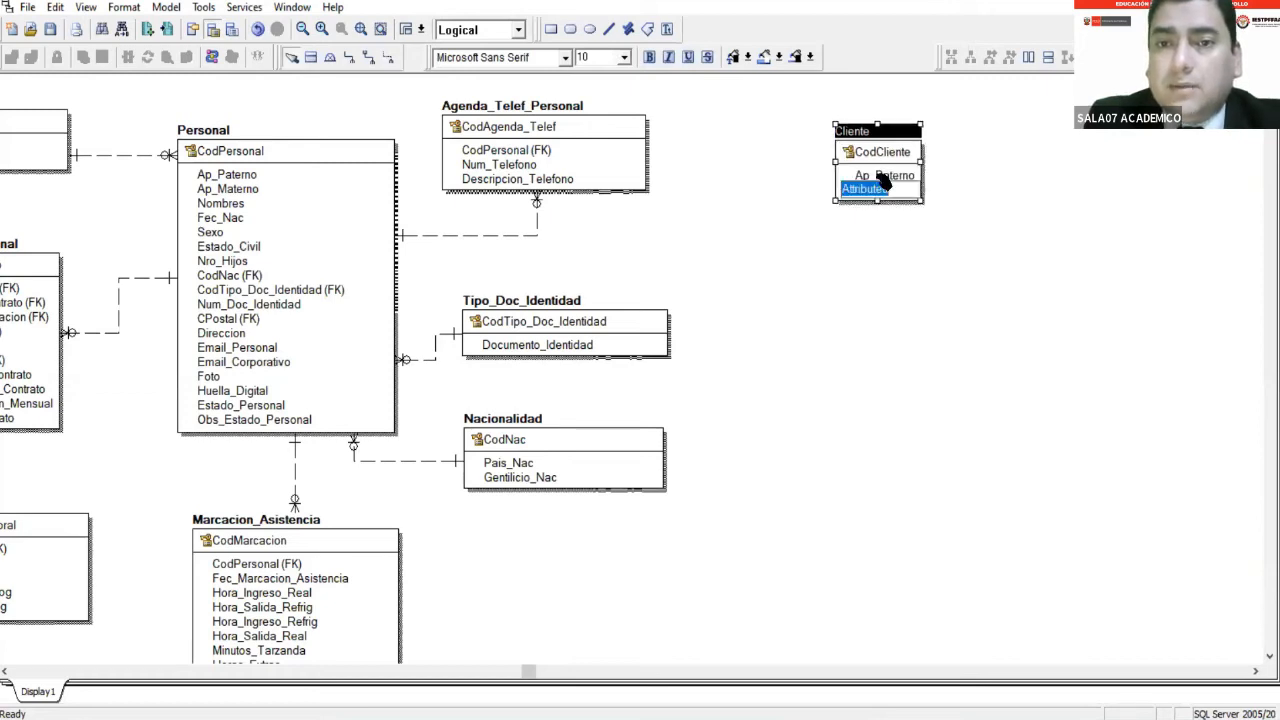
Add Ap_Materno as an attribute of Cliente after Ap_Paterno.
key(Tab)
text(Ap_Materno)
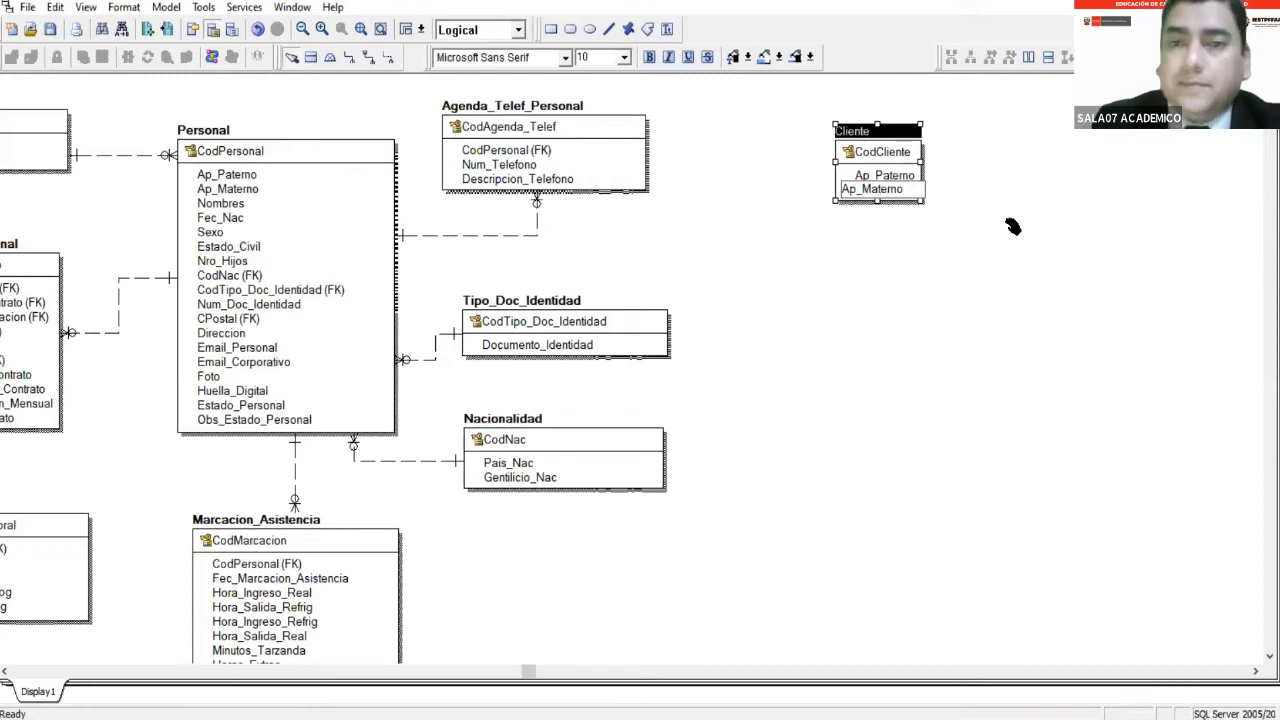
click(1030, 264)
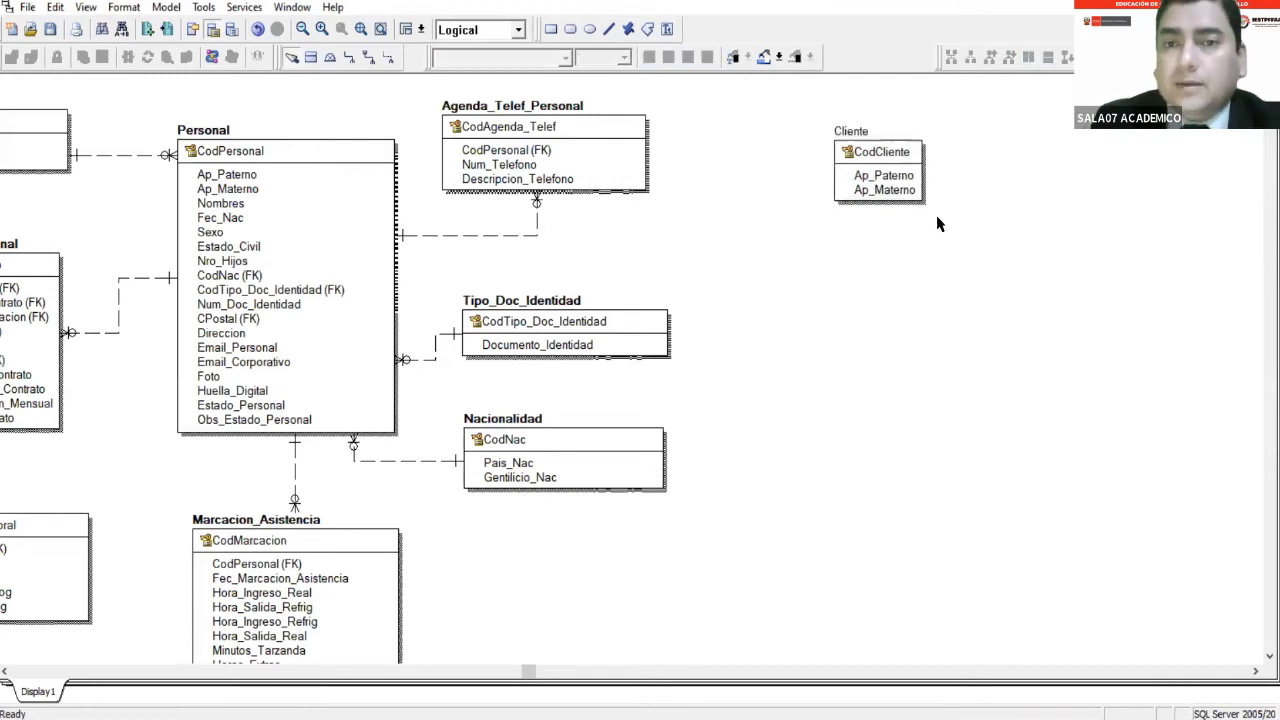
Add the attribute Nombres below Ap_Materno in the Cliente entity.
click(317, 31)
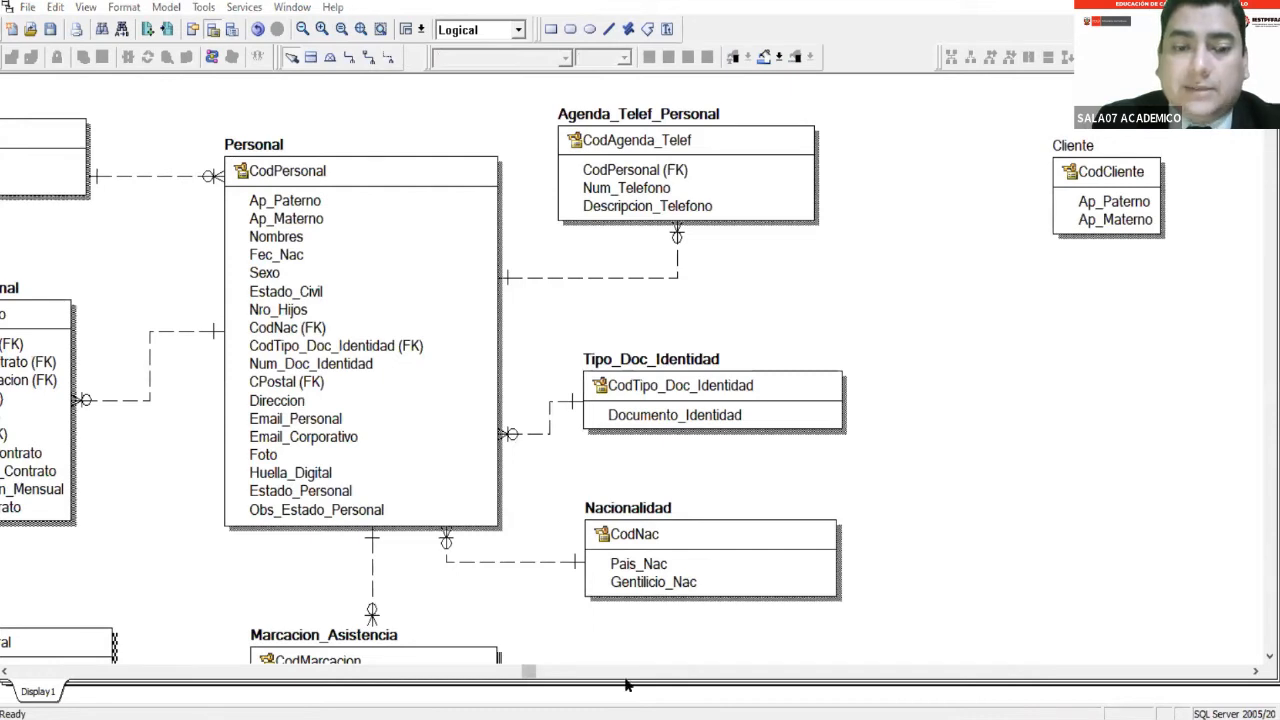
drag(528, 672, 650, 682)
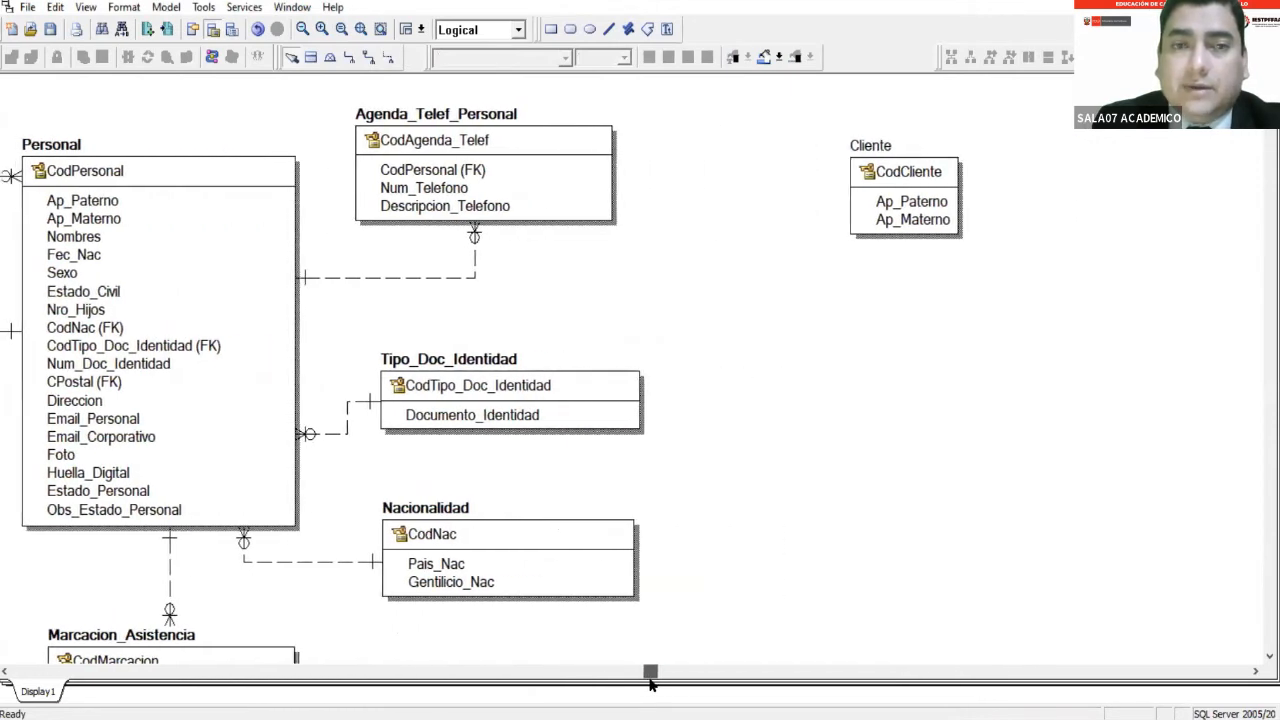
click(934, 201)
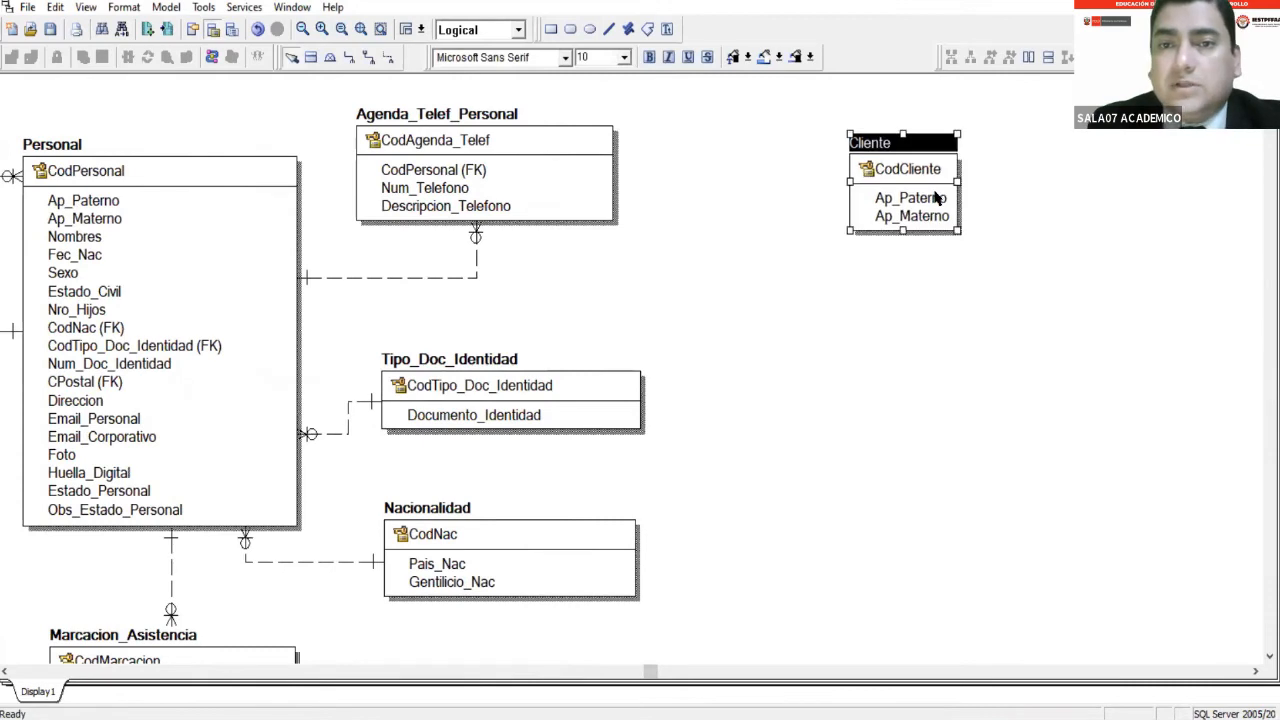
key(Tab)
key(Tab)
key(Tab)
key(End)
key(Tab)
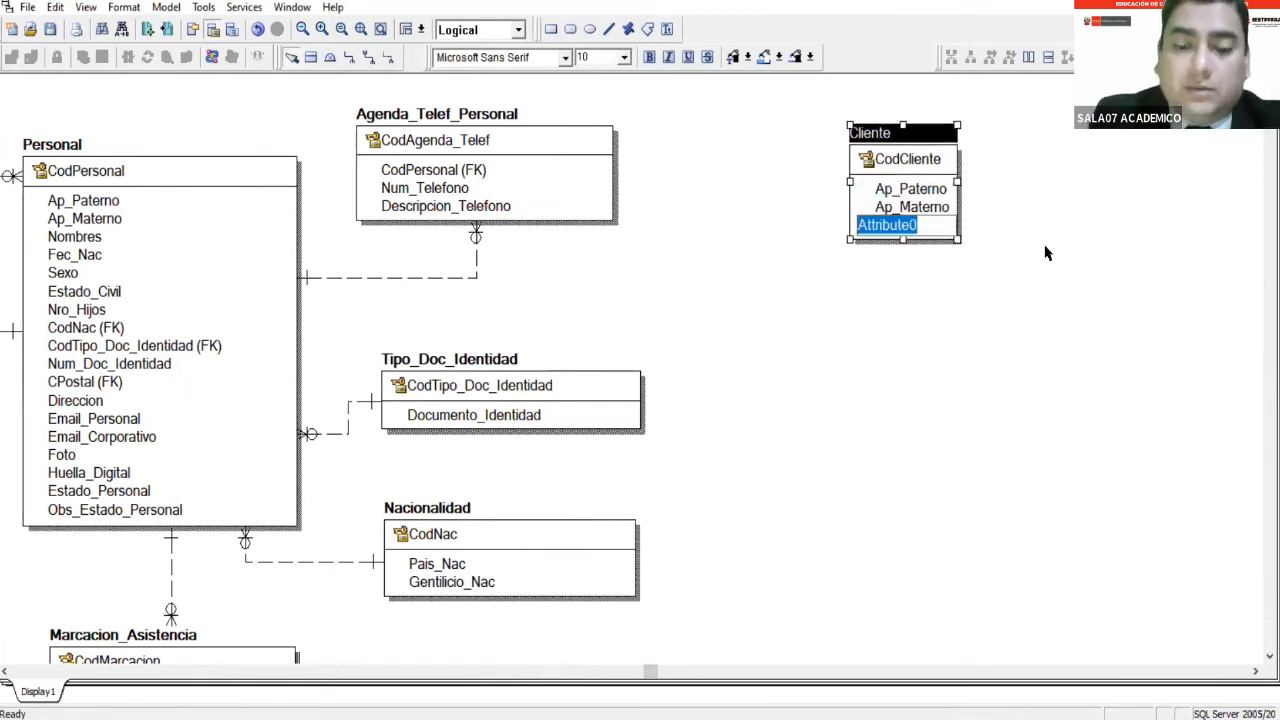
text(Nombres)
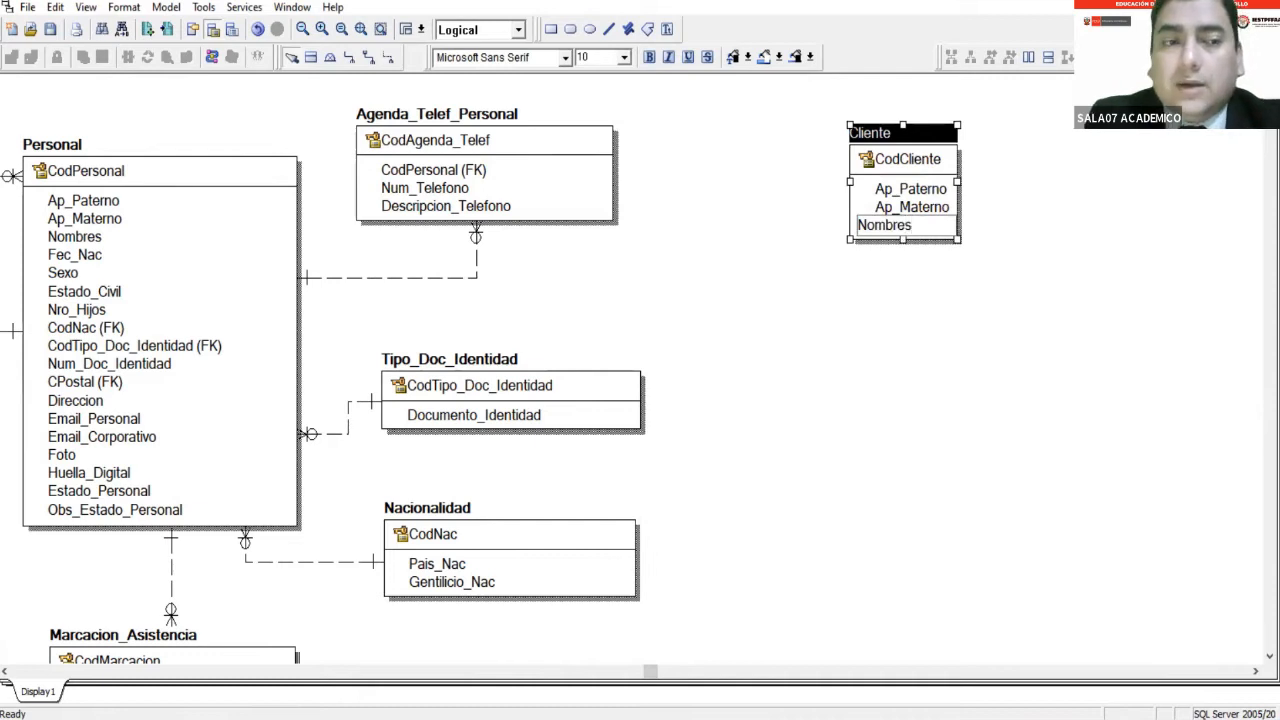
Add the attributes Fec_Nac and Sexo to Cliente below Nombres.
key(Tab)
text(Fec_)
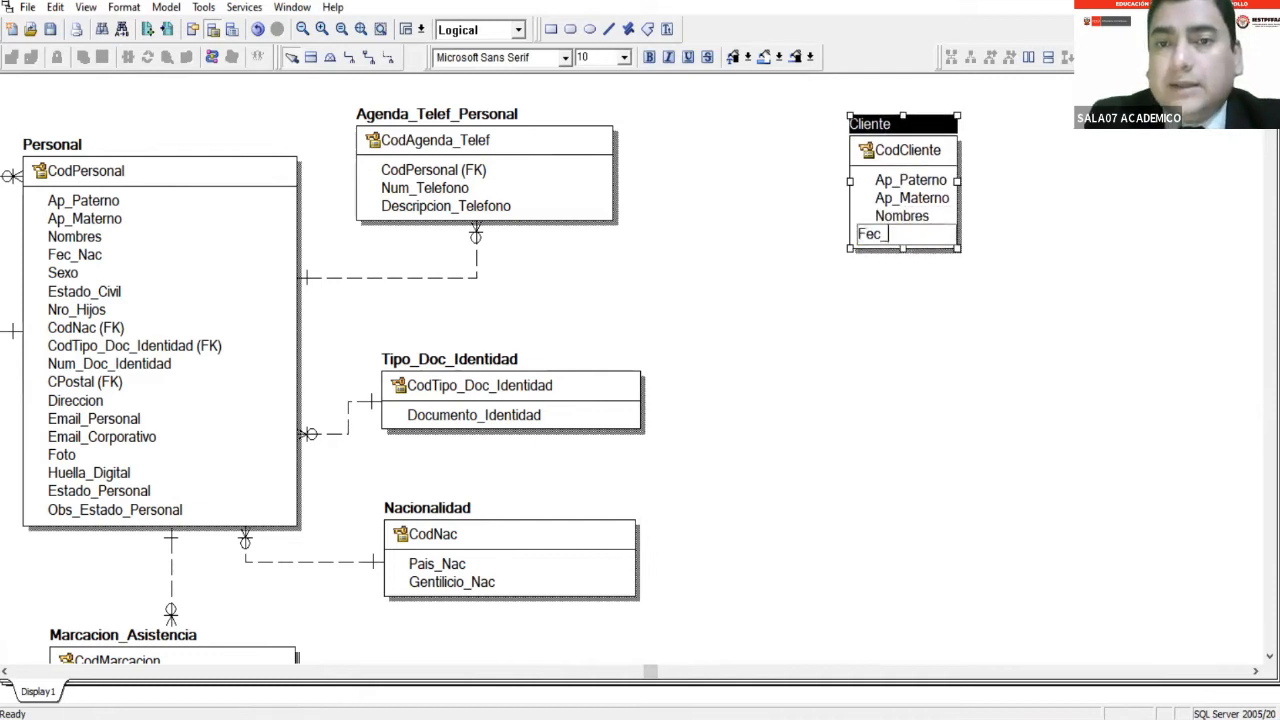
text(Nac)
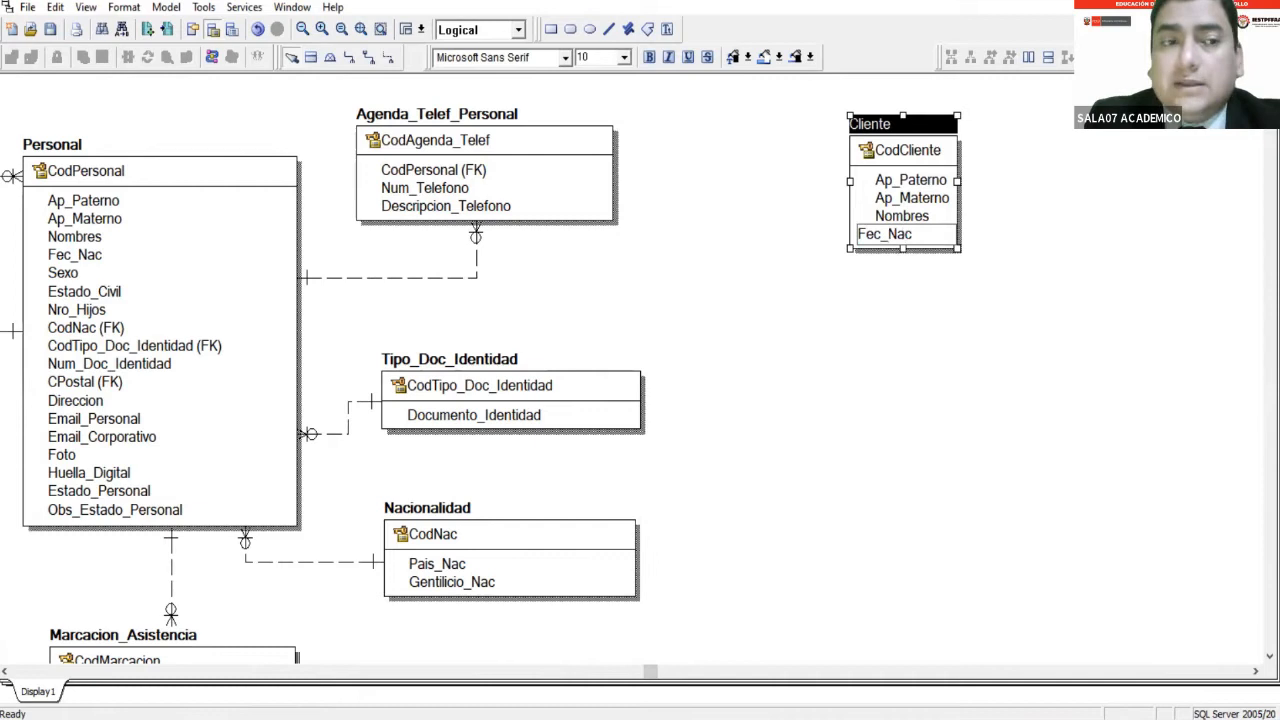
key(Tab)
text(Sexo)
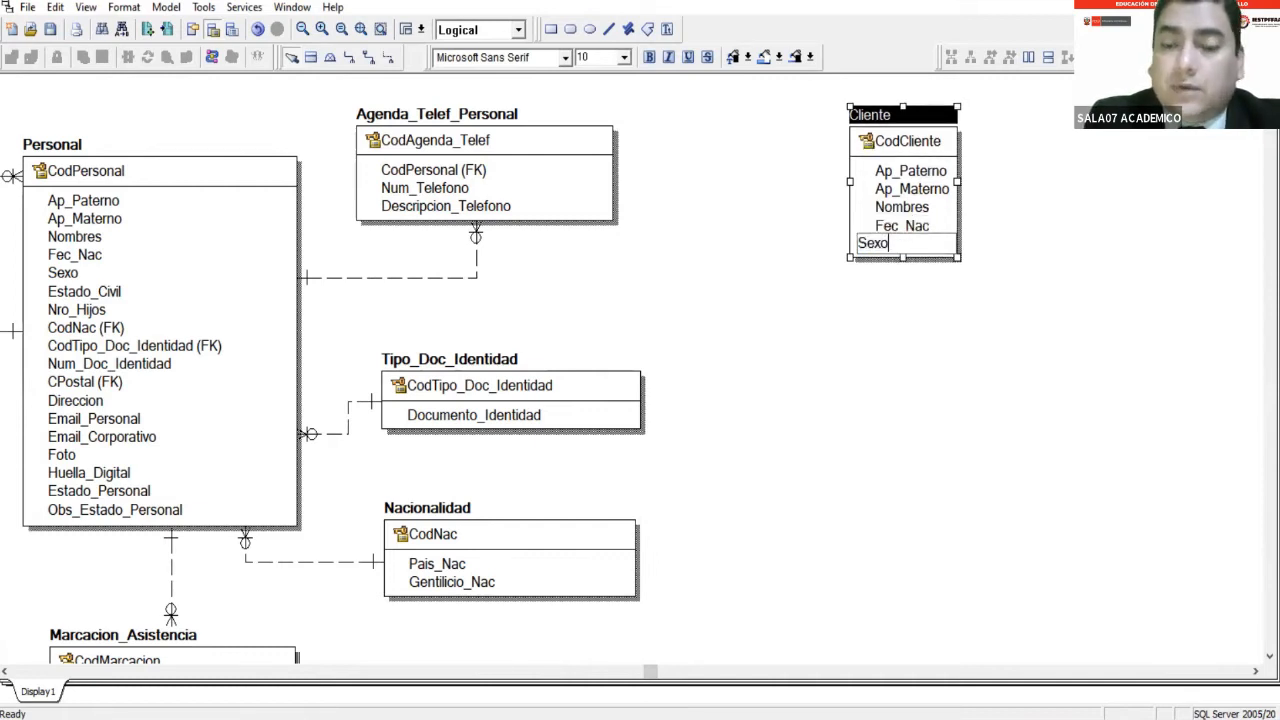
Add the attributes Direccion and Estado_Cliente at the end of the Cliente entity.
key(Tab)
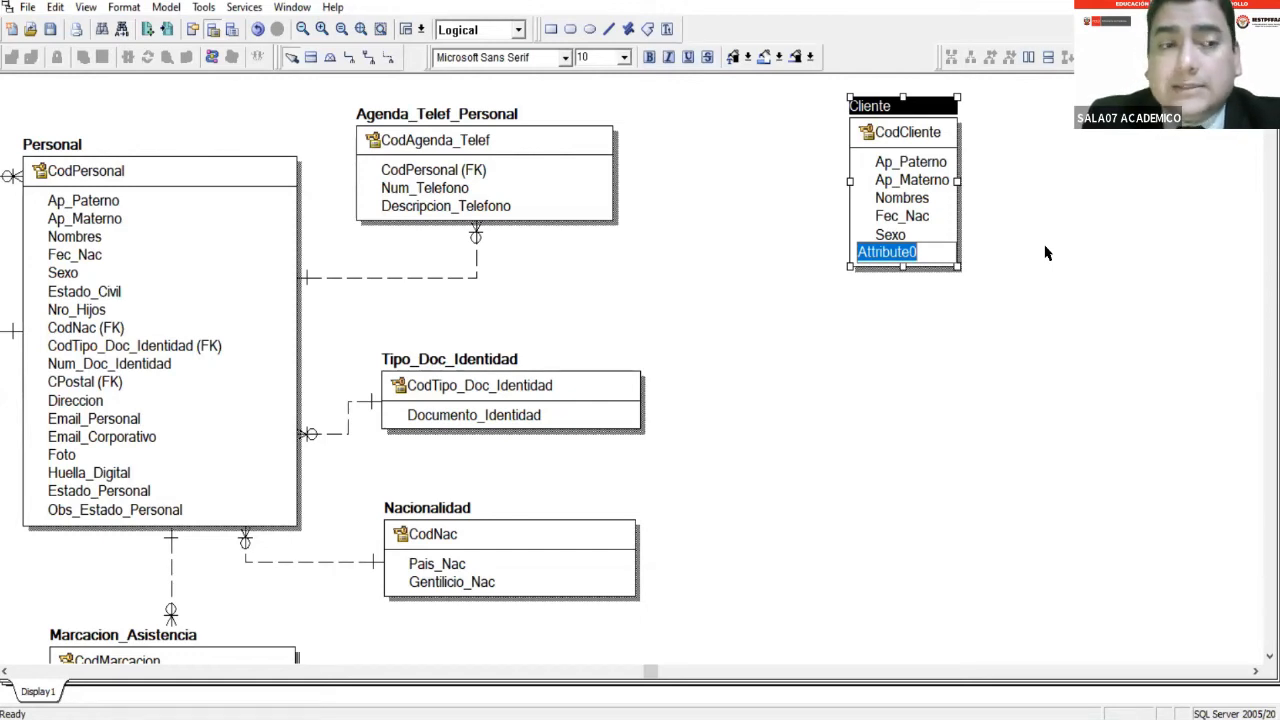
text(Direccion)
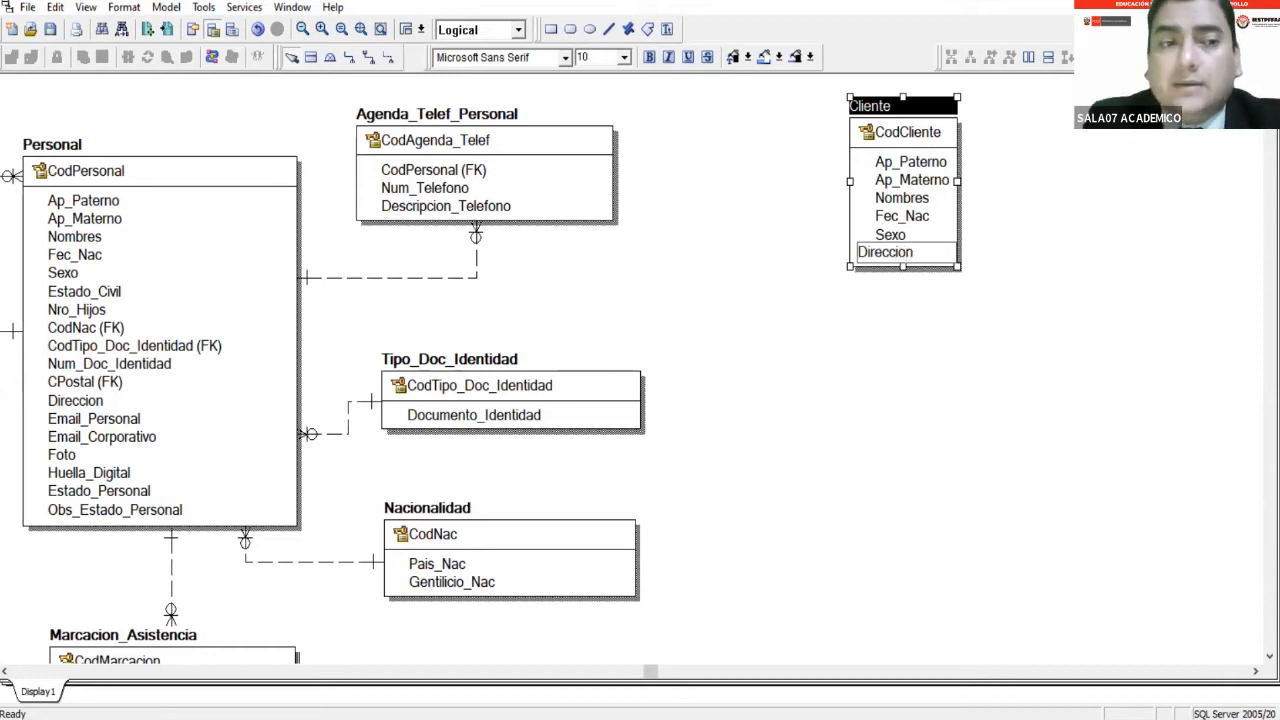
key(Return)
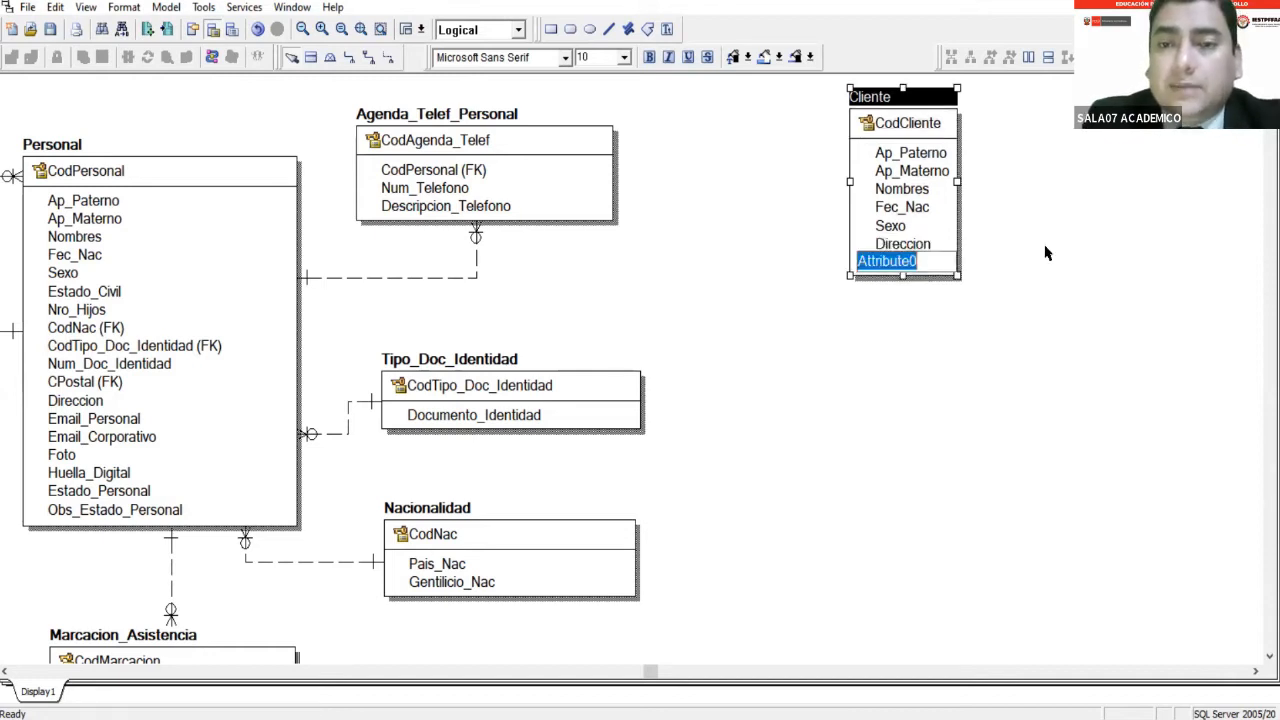
text(Estado)
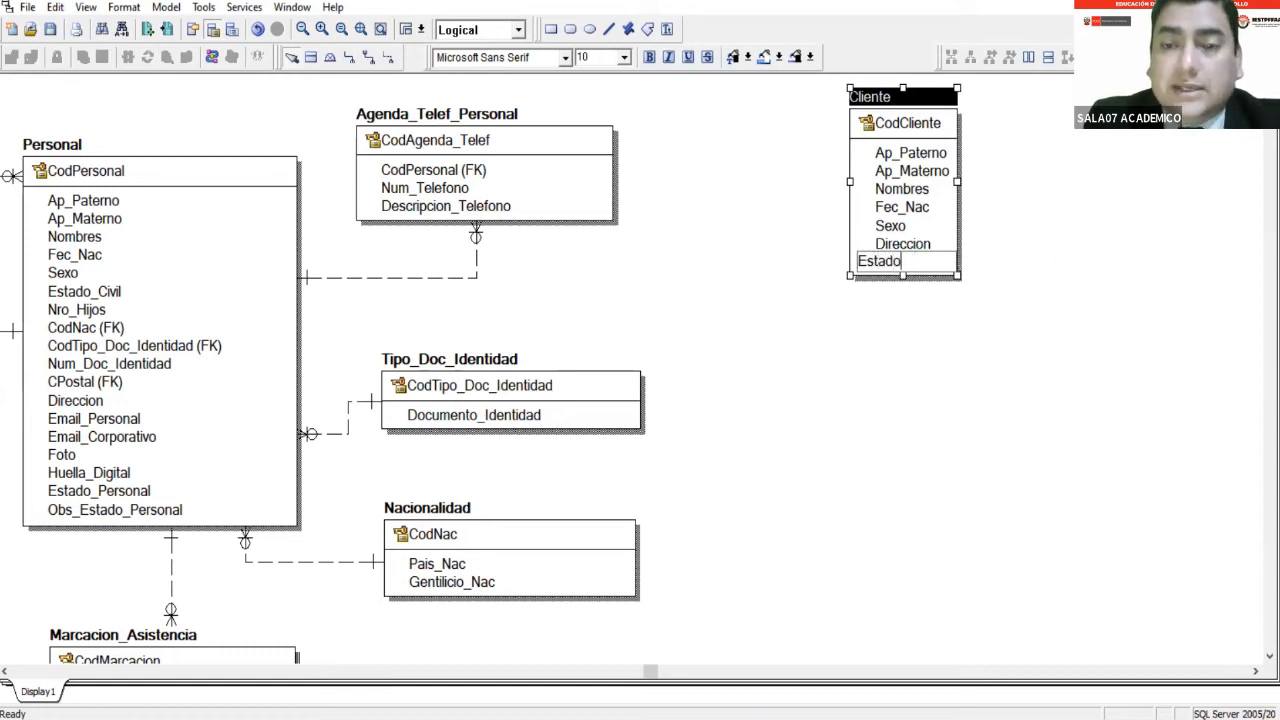
text(_Cliente)
Insert the attribute Telefono between Direccion and Estado_Cliente in Cliente.
key(Up)
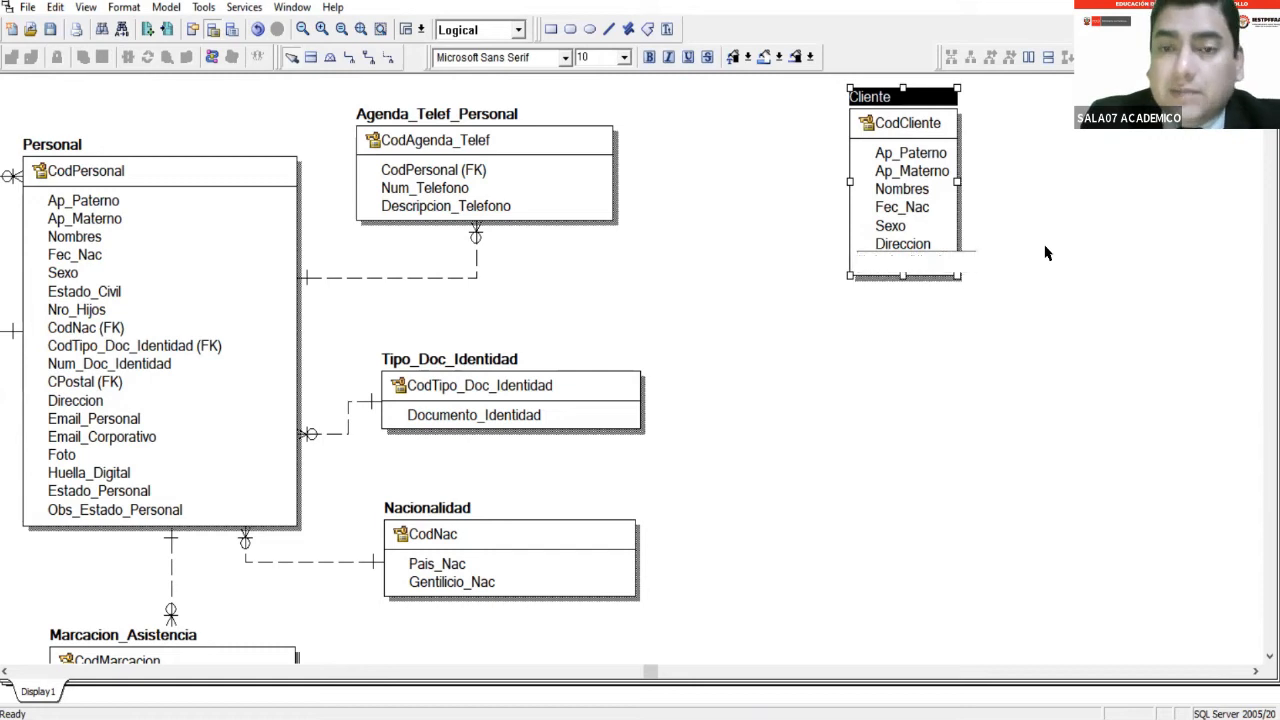
key(End)
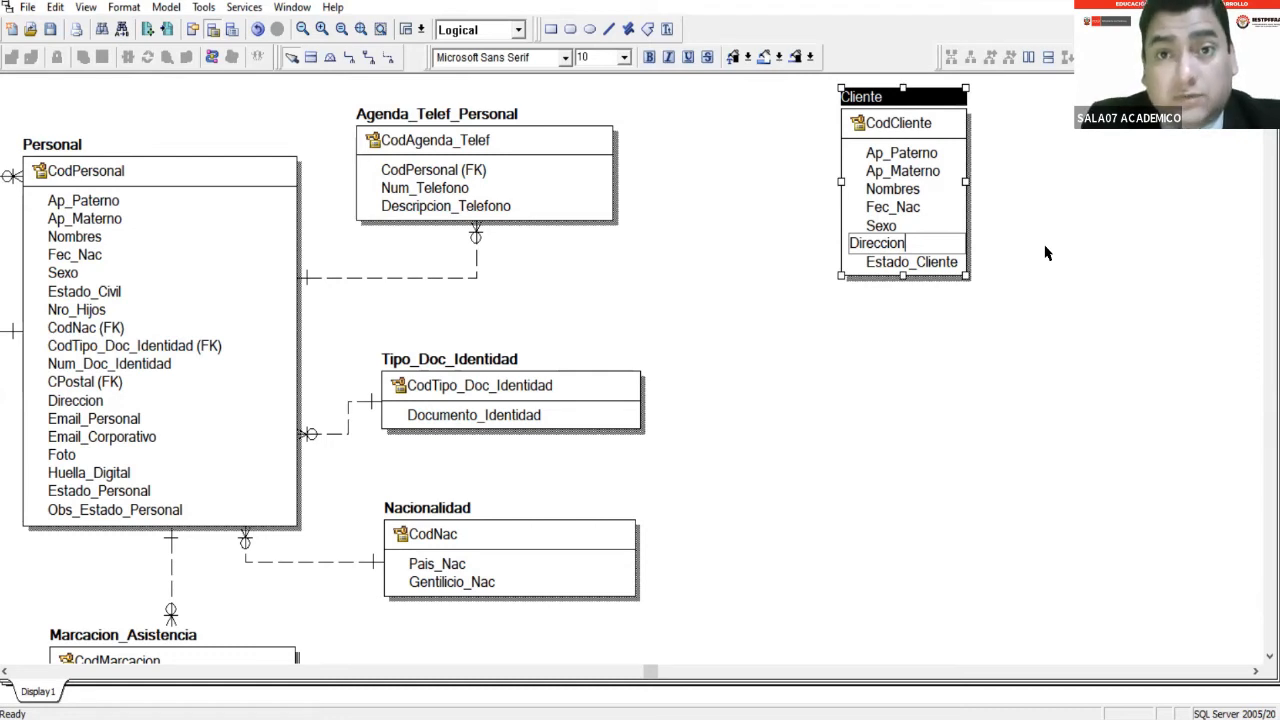
key(Up)
key(Down)
key(End)
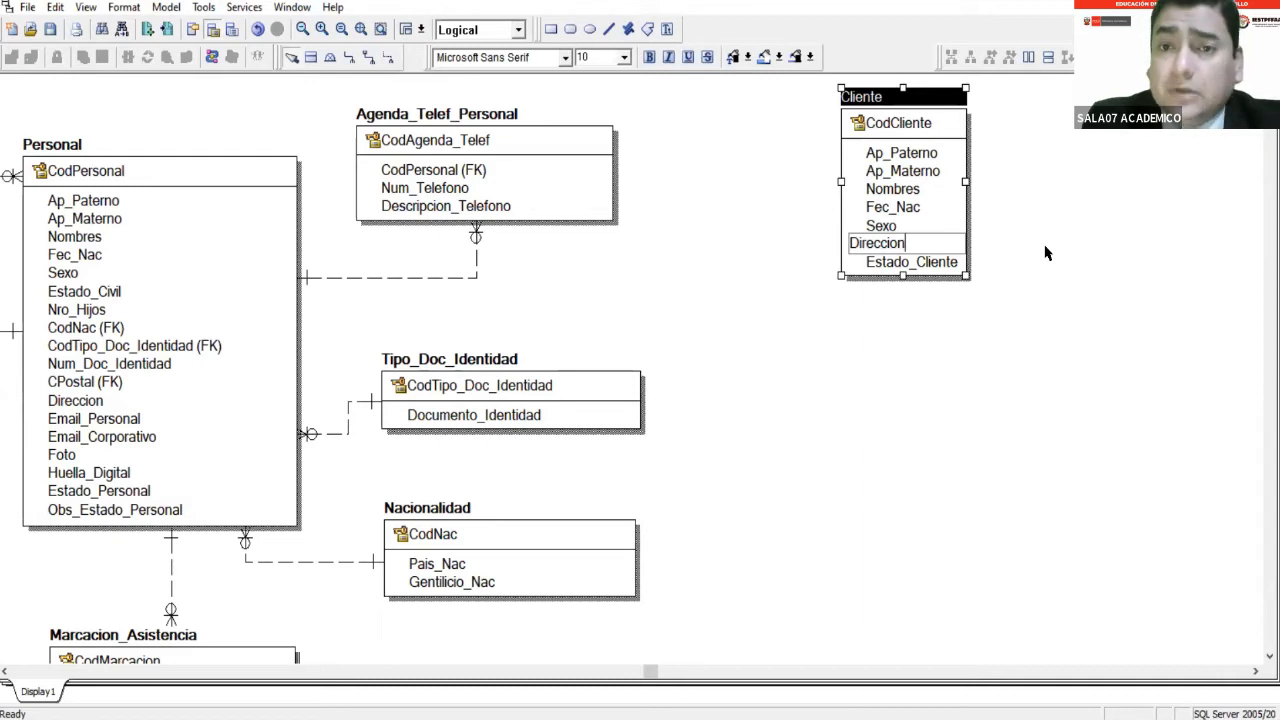
key(Return)
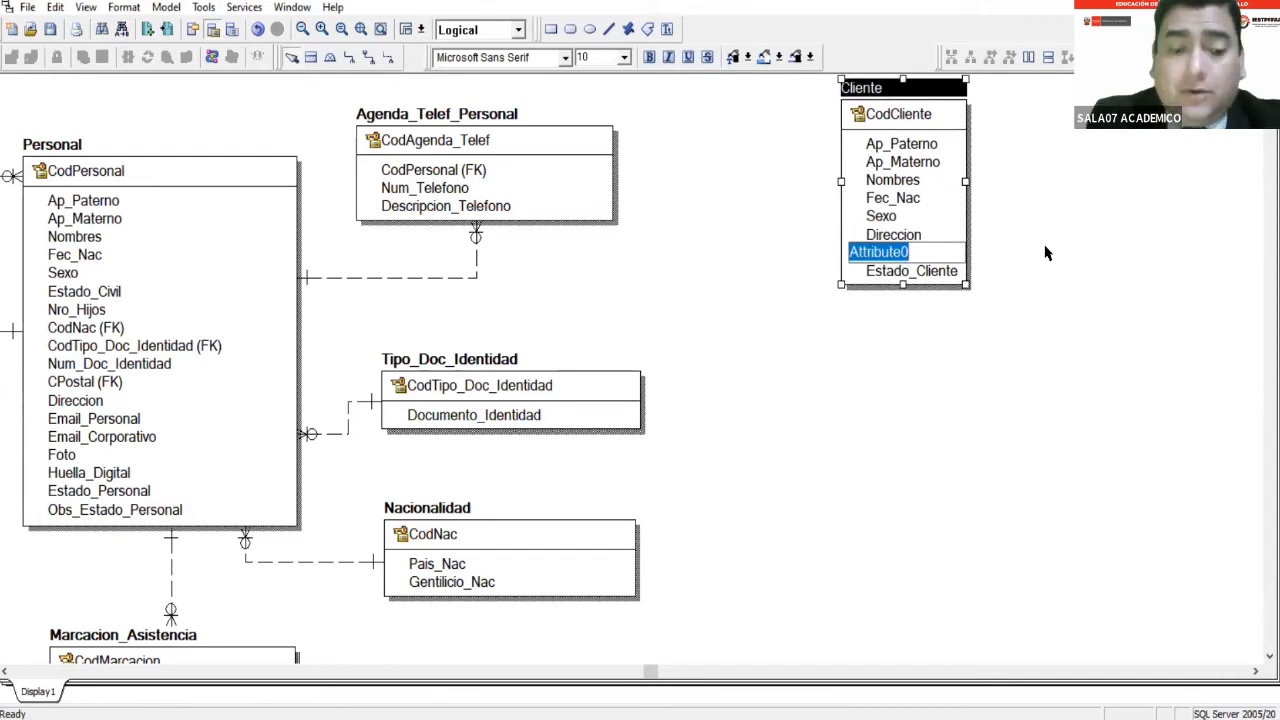
text(T)
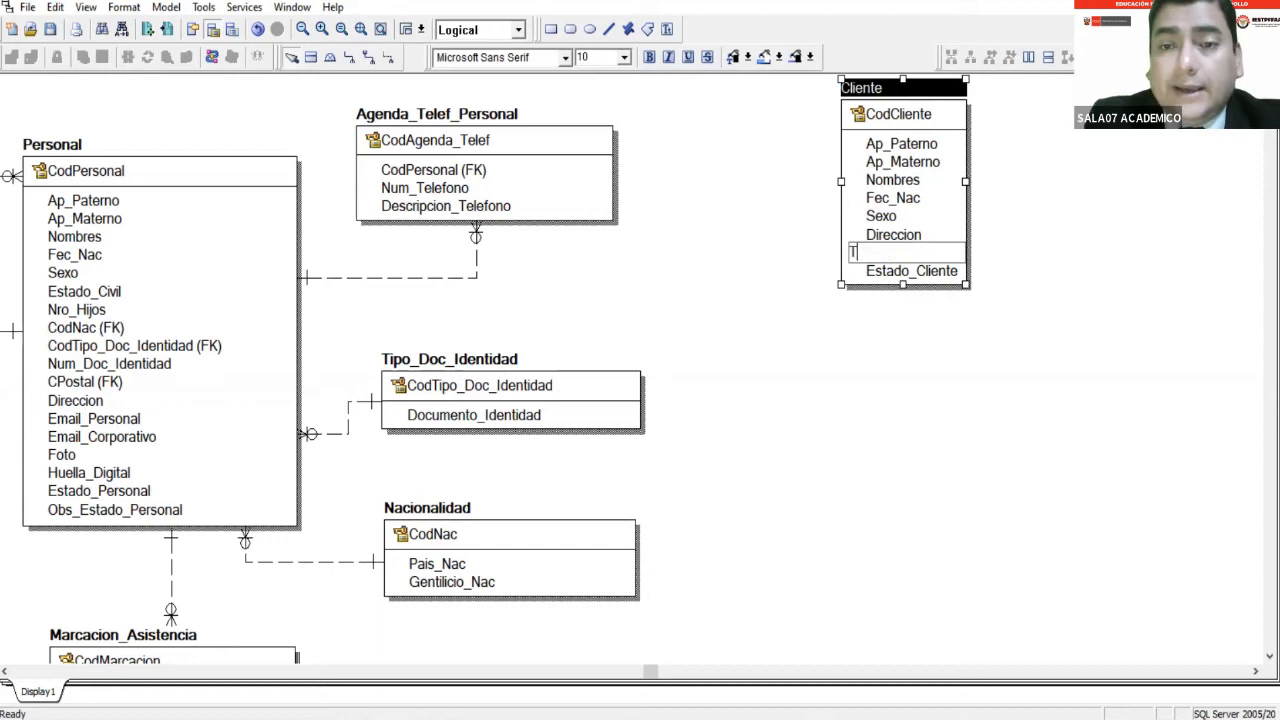
text(elefono)
Insert the attribute Email between Telefono and Estado_Cliente and finish editing the Cliente attributes.
key(Return)
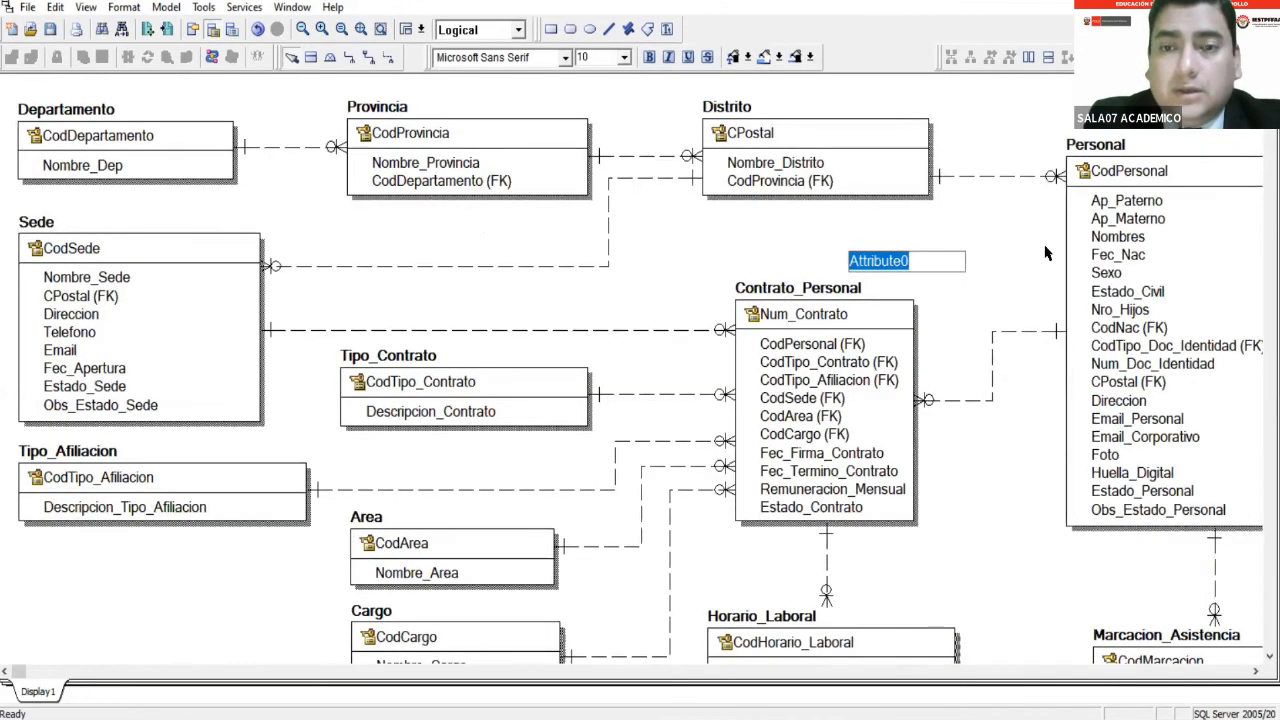
text(Ema)
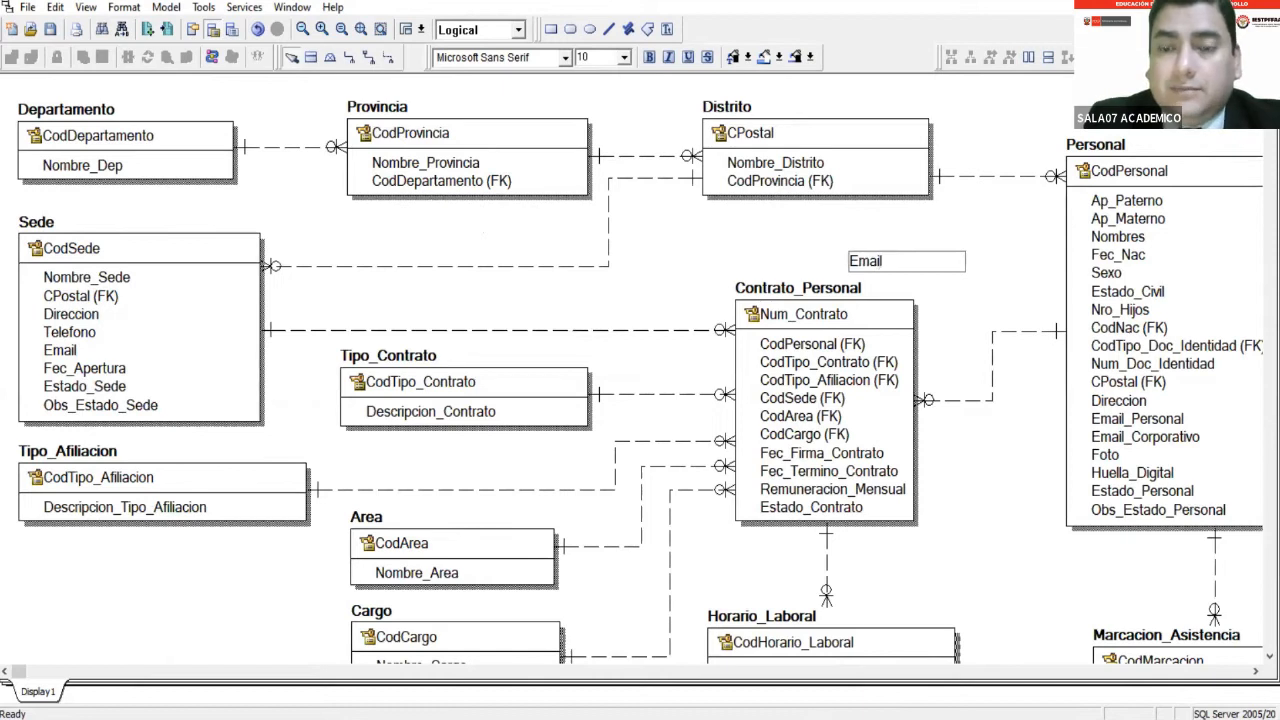
text(il)
key(Return)
key(Escape)
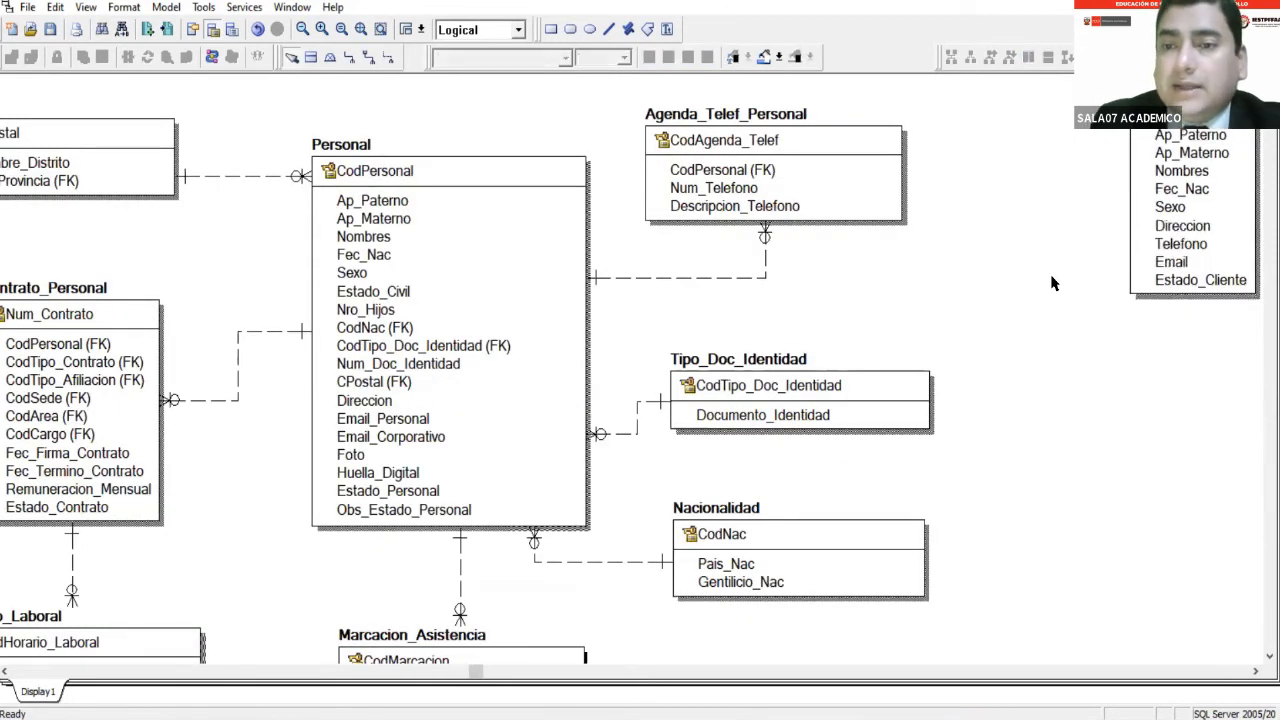
Move the Cliente entity lower in the free space beside Agenda_Telef_Personal.
drag(1166, 200, 1112, 220)
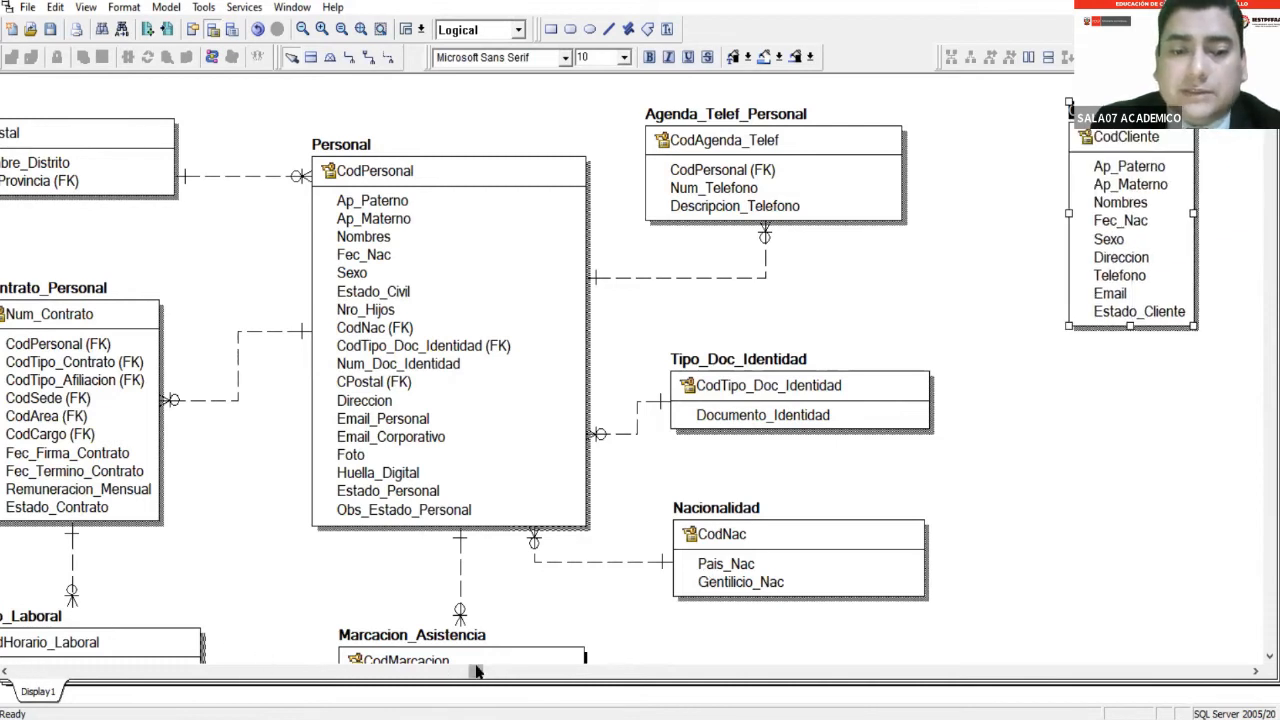
drag(497, 675, 658, 675)
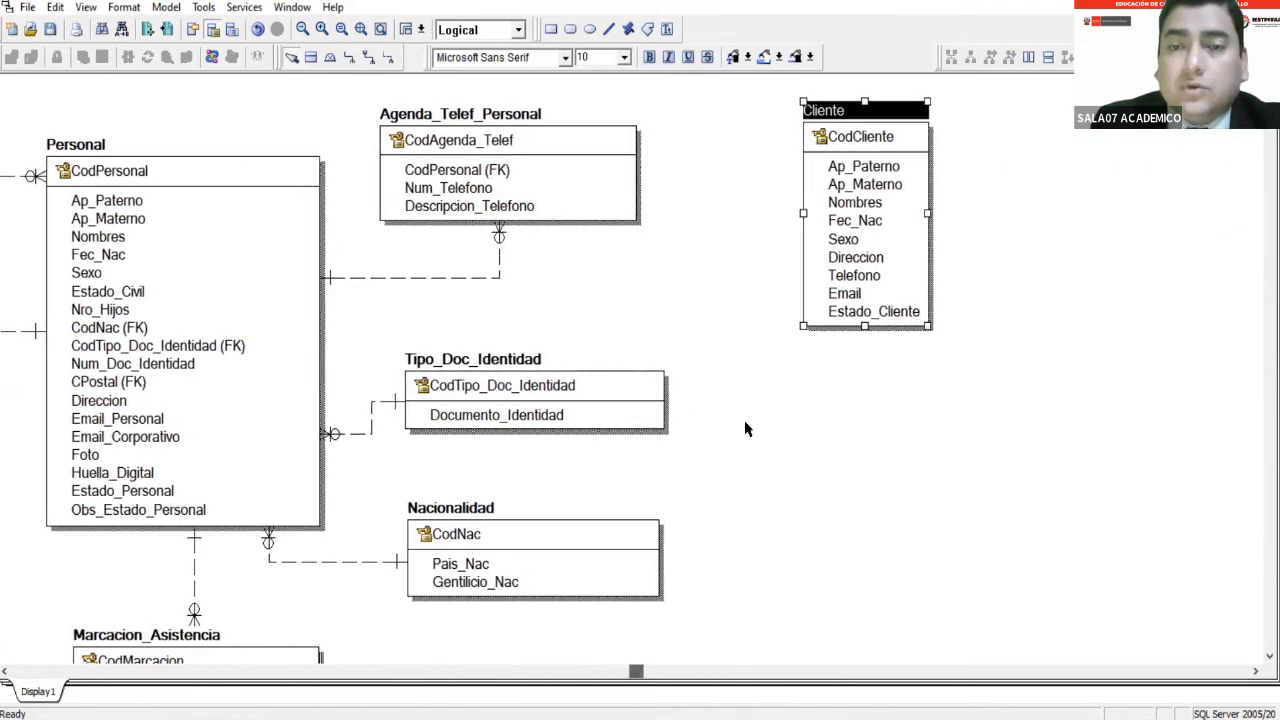
drag(925, 120, 912, 172)
click(1043, 169)
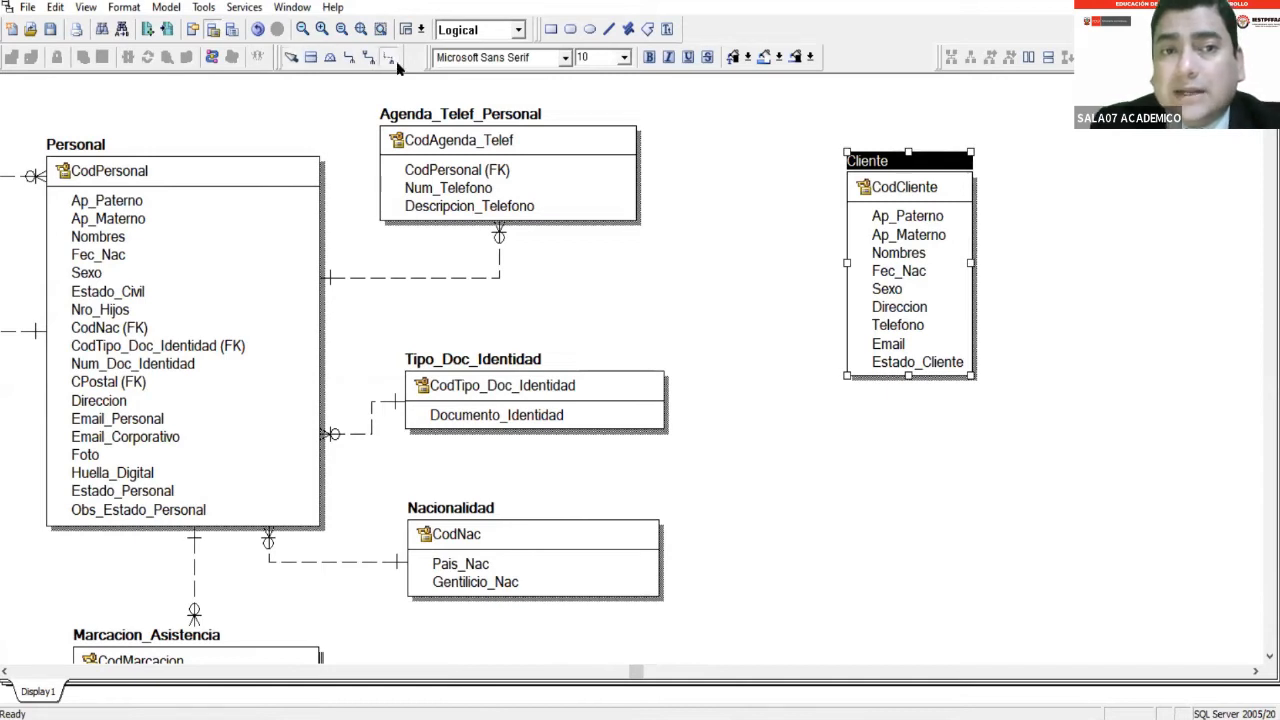
Create a non-identifying relationship from Nacionalidad to Cliente and adjust its line and the Cliente entity's position.
click(589, 561)
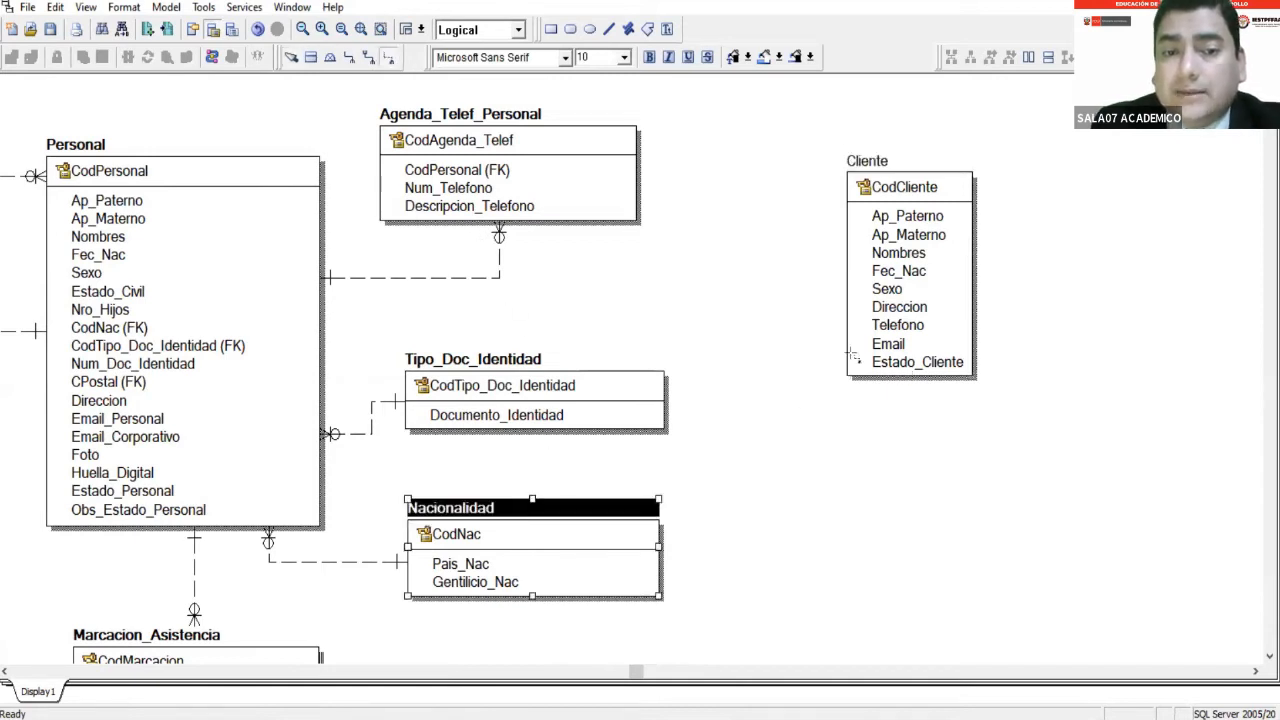
click(938, 245)
drag(533, 457, 695, 518)
scroll(716, 494, down, 1)
click(814, 411)
drag(911, 125, 918, 168)
mouse_move(786, 274)
mouse_down()
mouse_move(791, 340)
mouse_move(800, 274)
mouse_move(806, 287)
mouse_up()
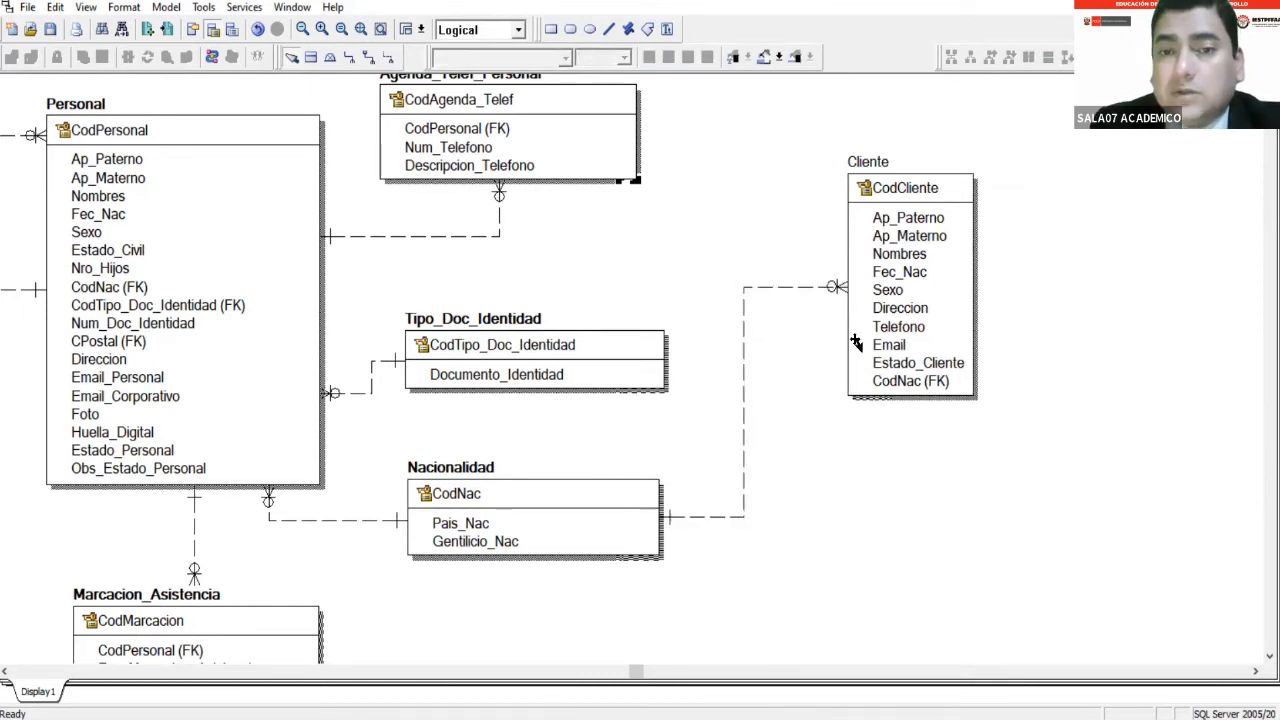
Move the foreign key CodNac in Cliente between Fec_Nac and Sexo.
click(975, 308)
click(943, 381)
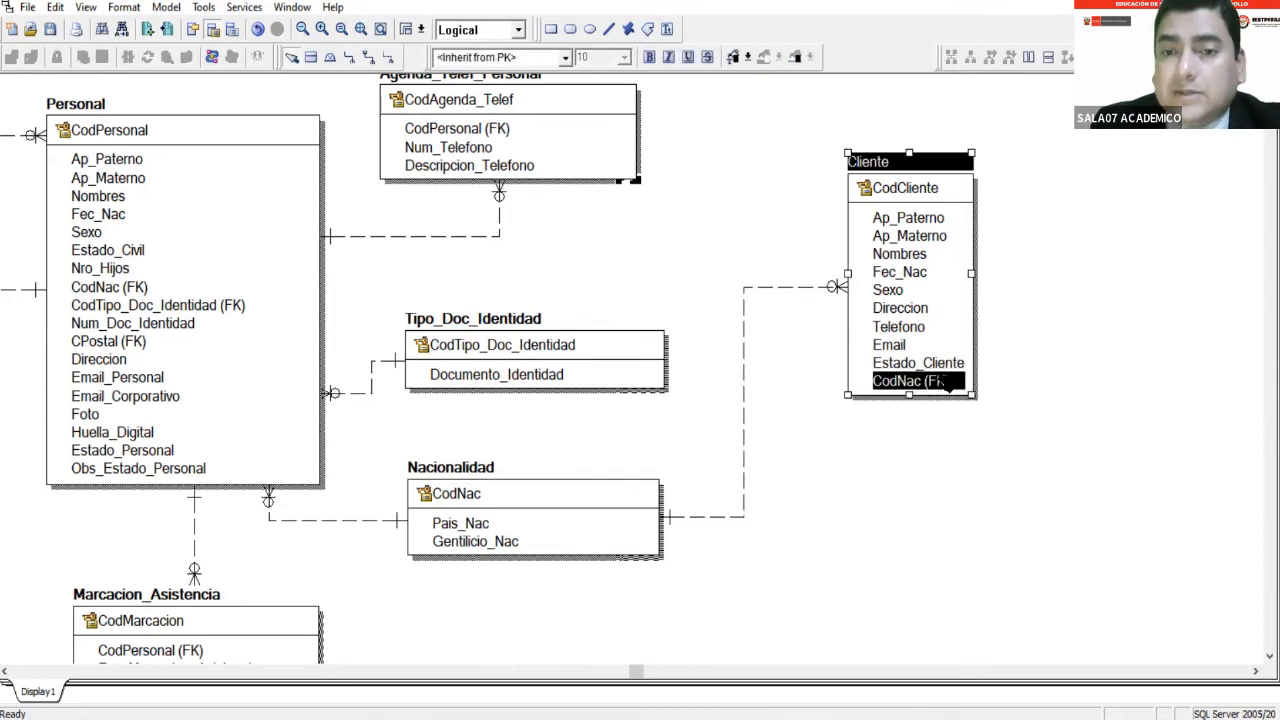
drag(943, 381, 937, 280)
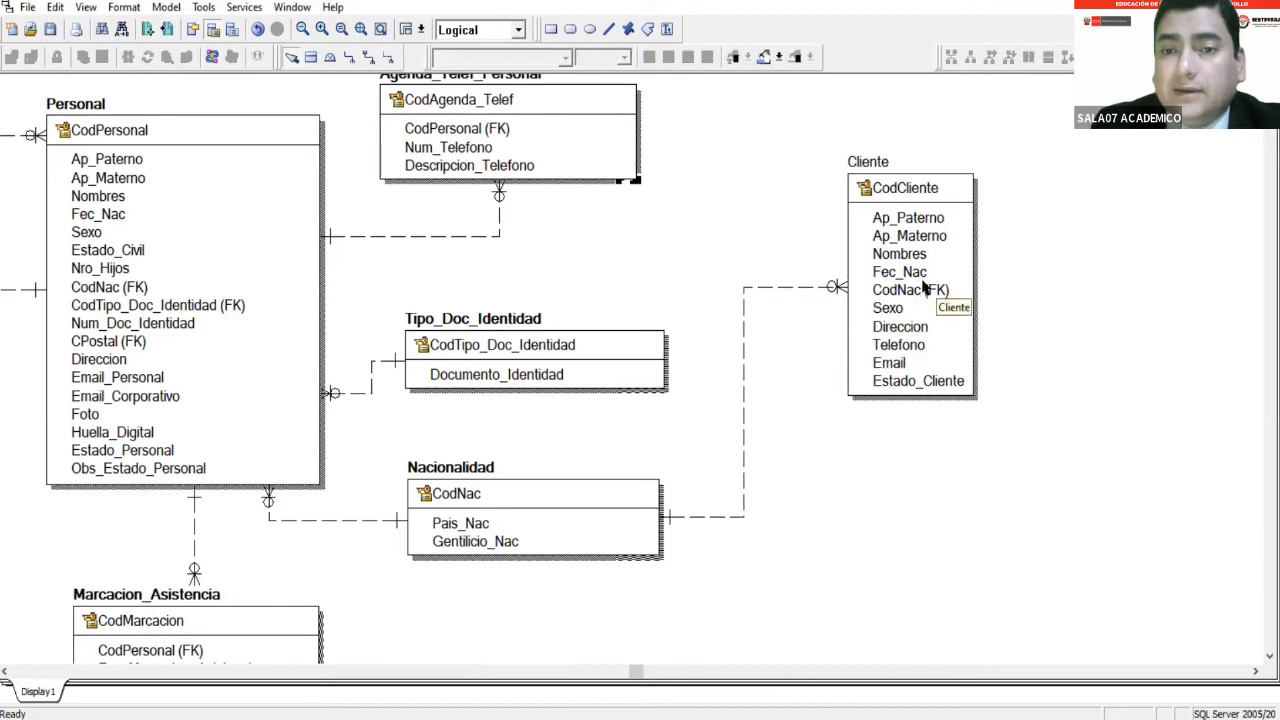
click(925, 289)
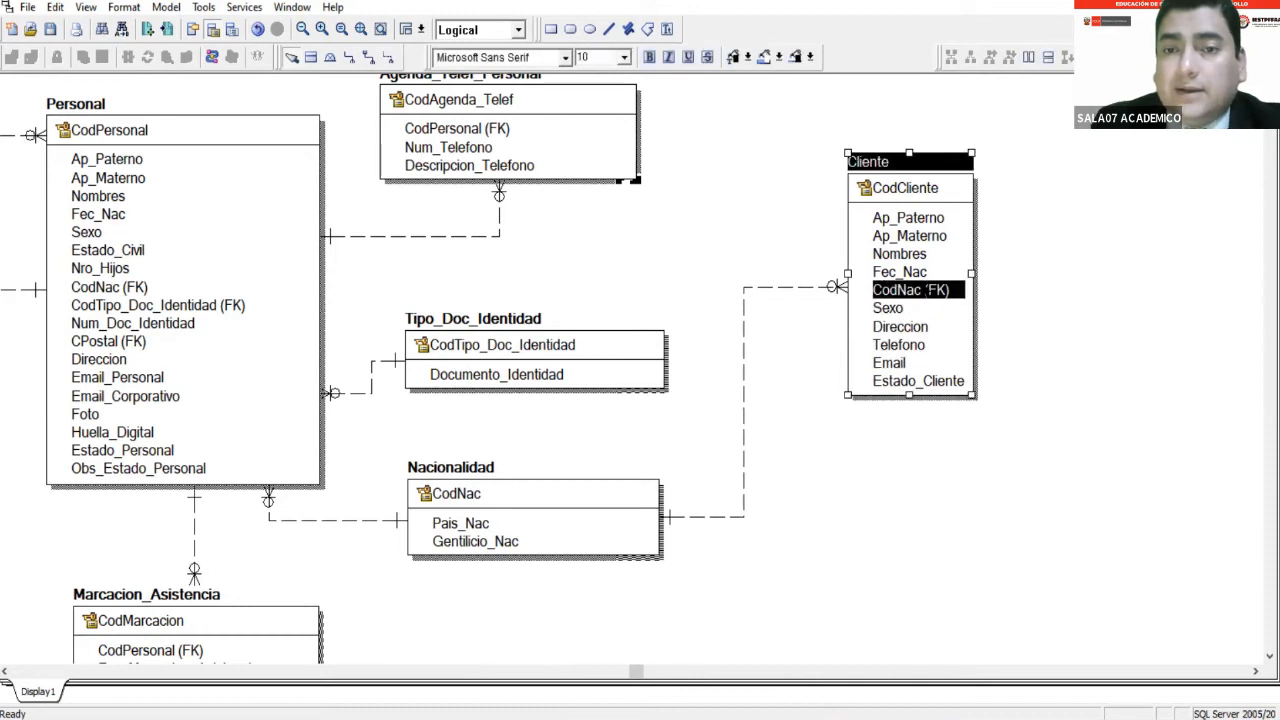
Switch the model to Physical and move CodNac in Cliente directly below Fec_Nac.
click(517, 31)
click(490, 63)
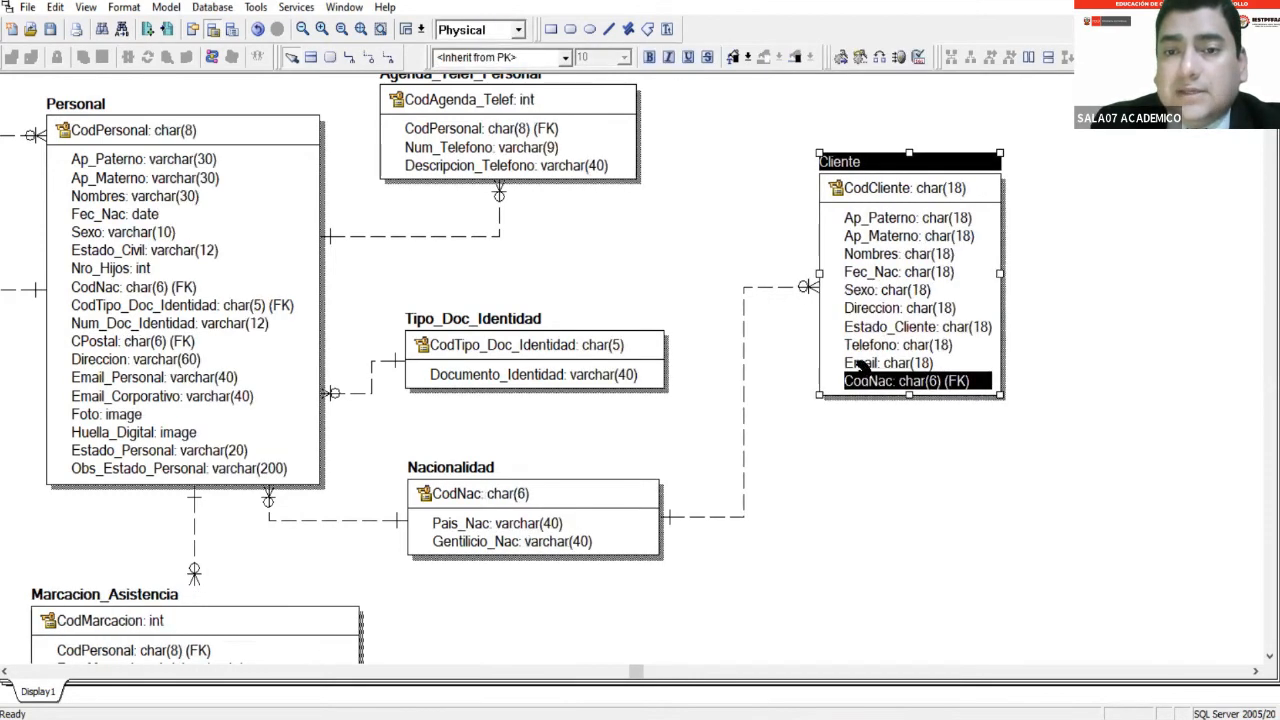
drag(889, 385, 900, 294)
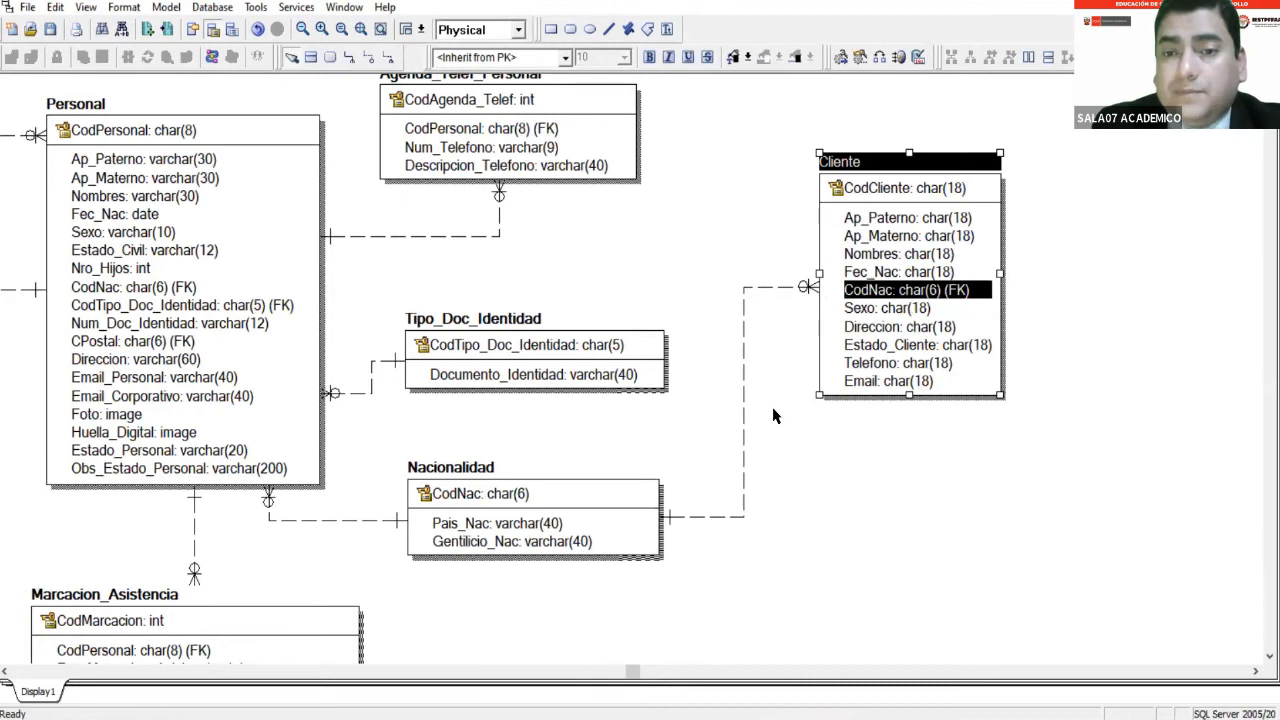
Reorder the last Cliente columns in the physical model as Telefono, Email and Estado_Cliente.
click(896, 364)
mouse_move(898, 368)
mouse_down()
mouse_move(900, 347)
mouse_move(906, 360)
mouse_up()
click(895, 380)
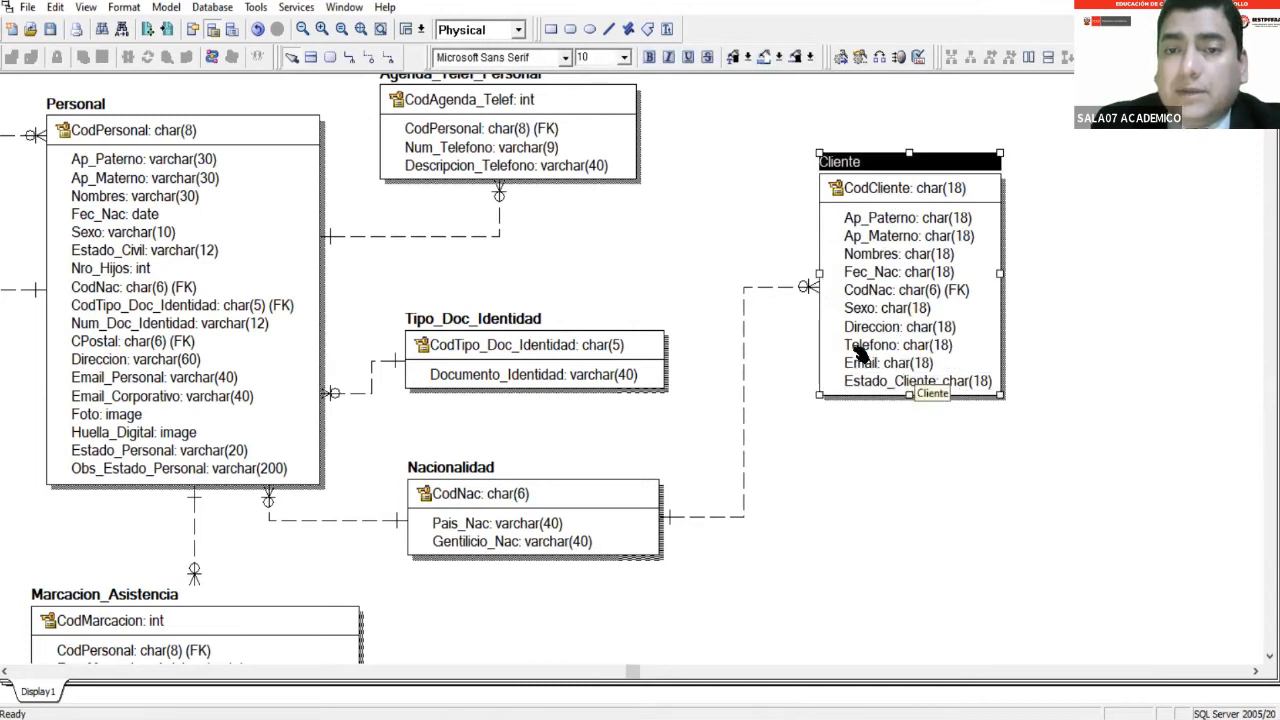
Compare the order of the Cliente attributes between the Logical and Physical models.
click(508, 29)
click(499, 50)
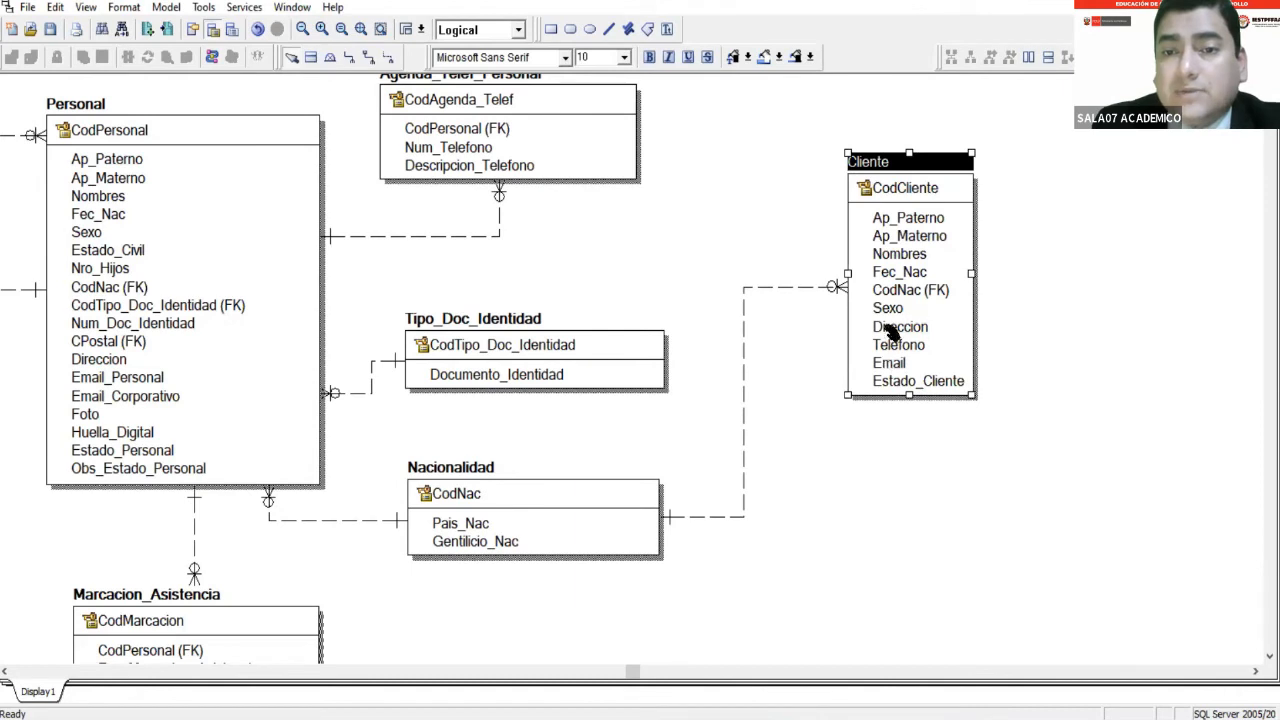
click(518, 29)
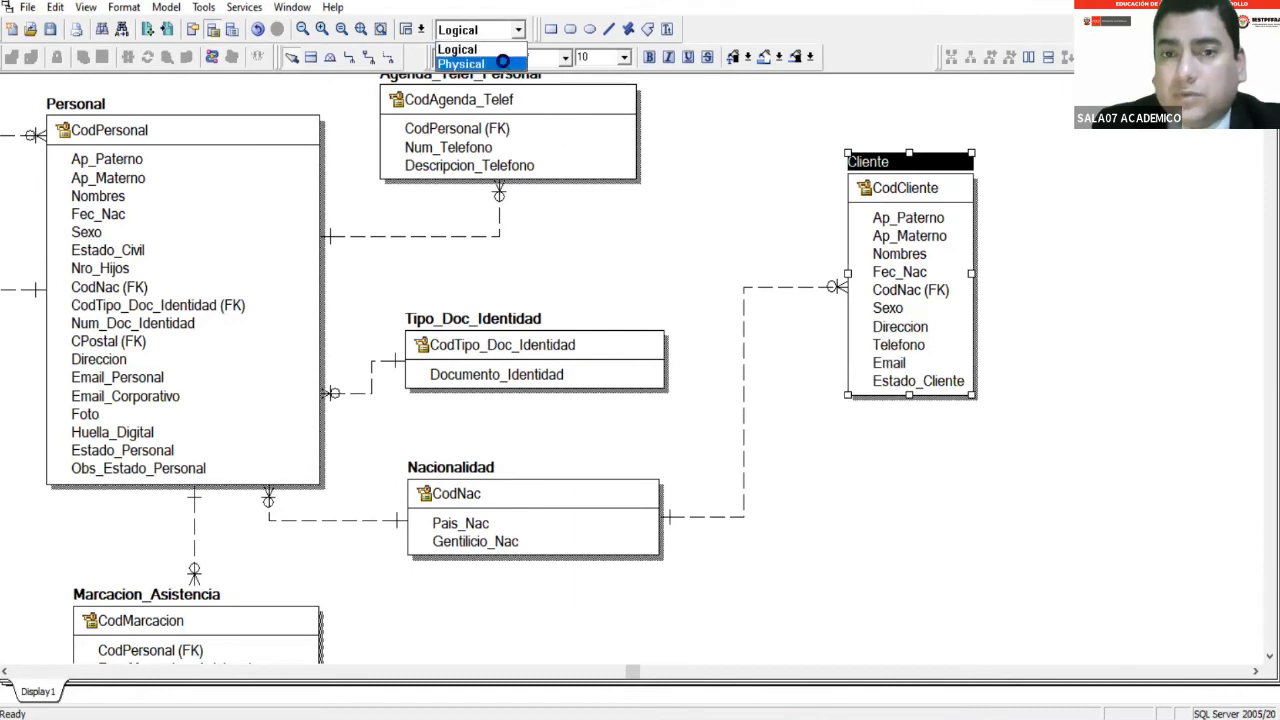
click(503, 62)
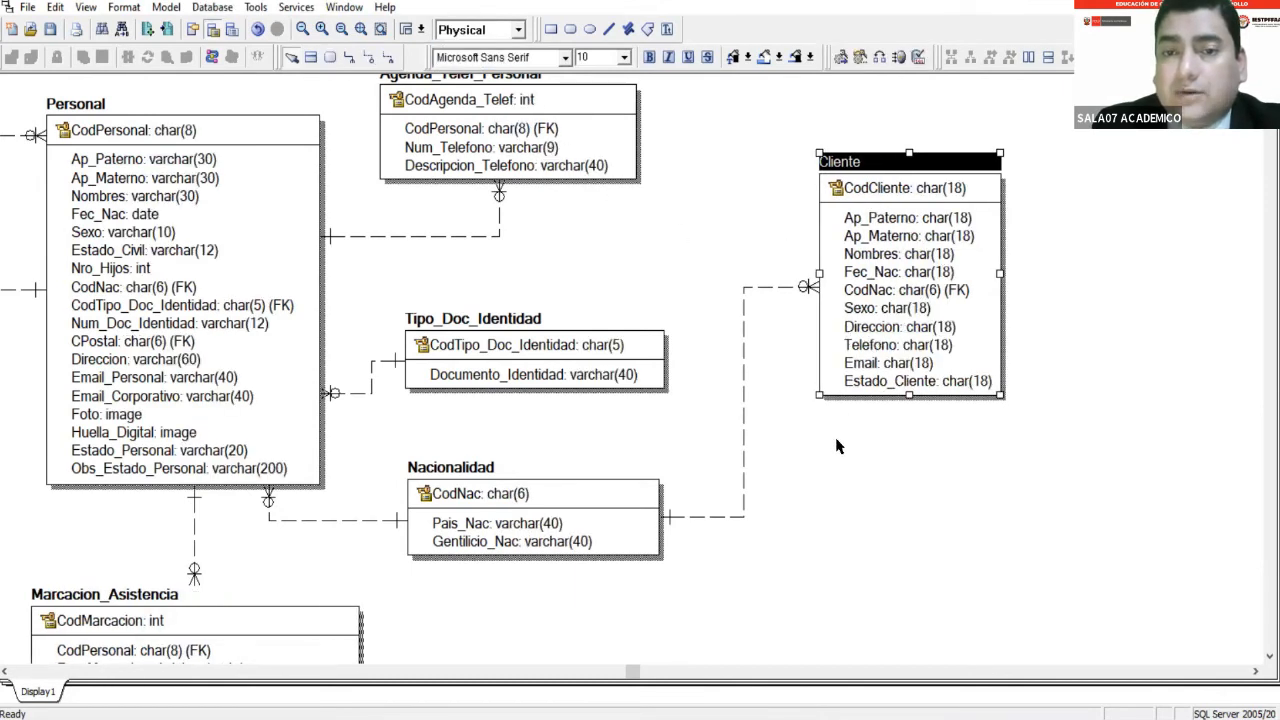
Shift the Cliente table slightly away from Nacionalidad and switch the model to Logical.
drag(854, 218, 871, 217)
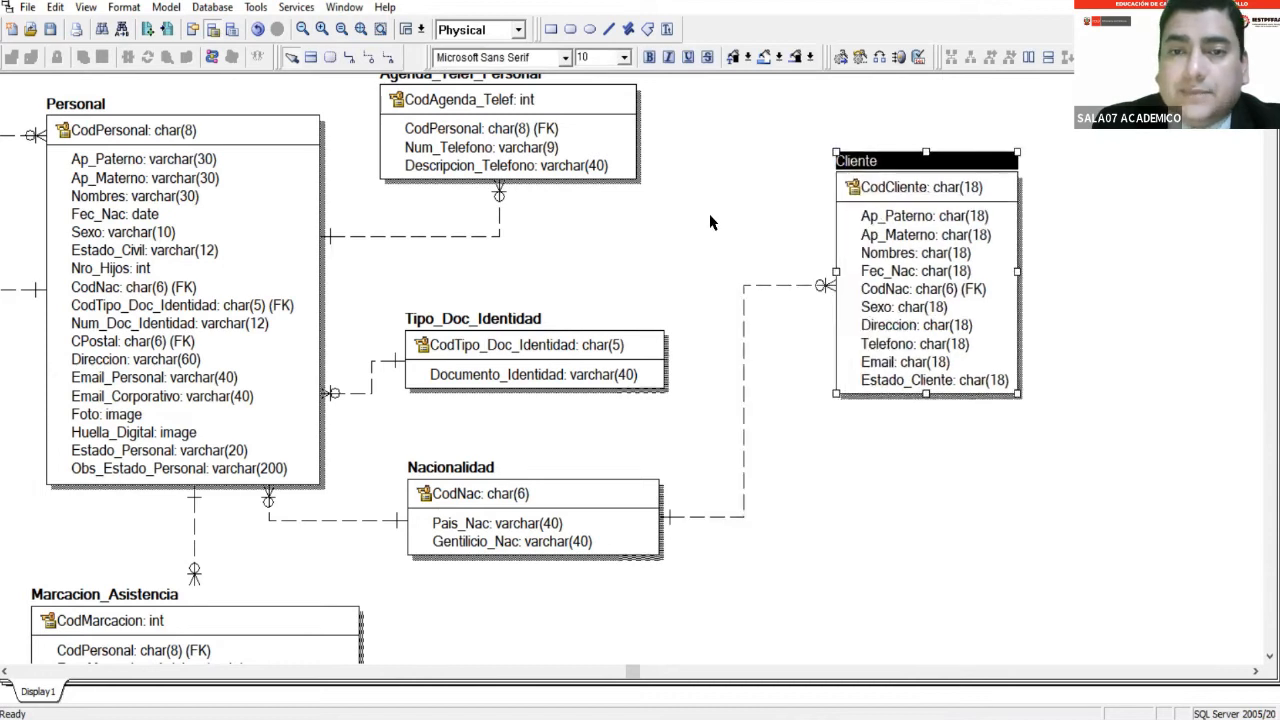
click(598, 298)
click(518, 29)
click(505, 47)
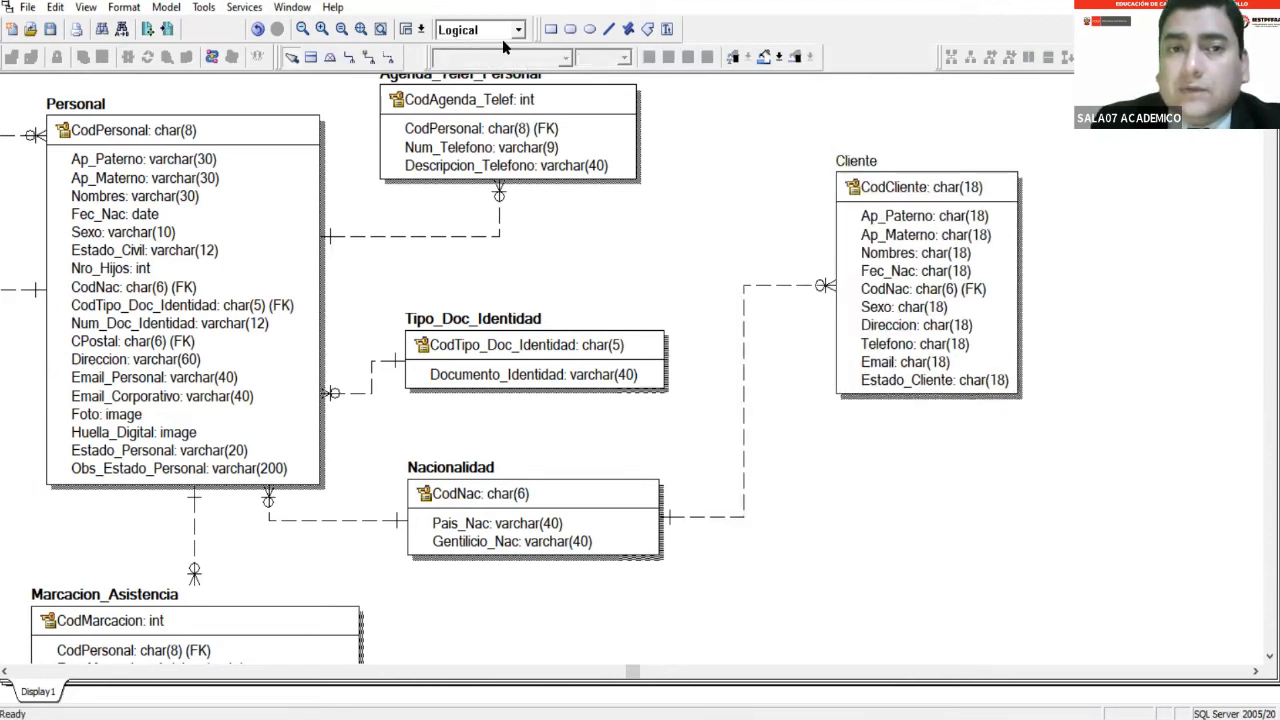
click(934, 299)
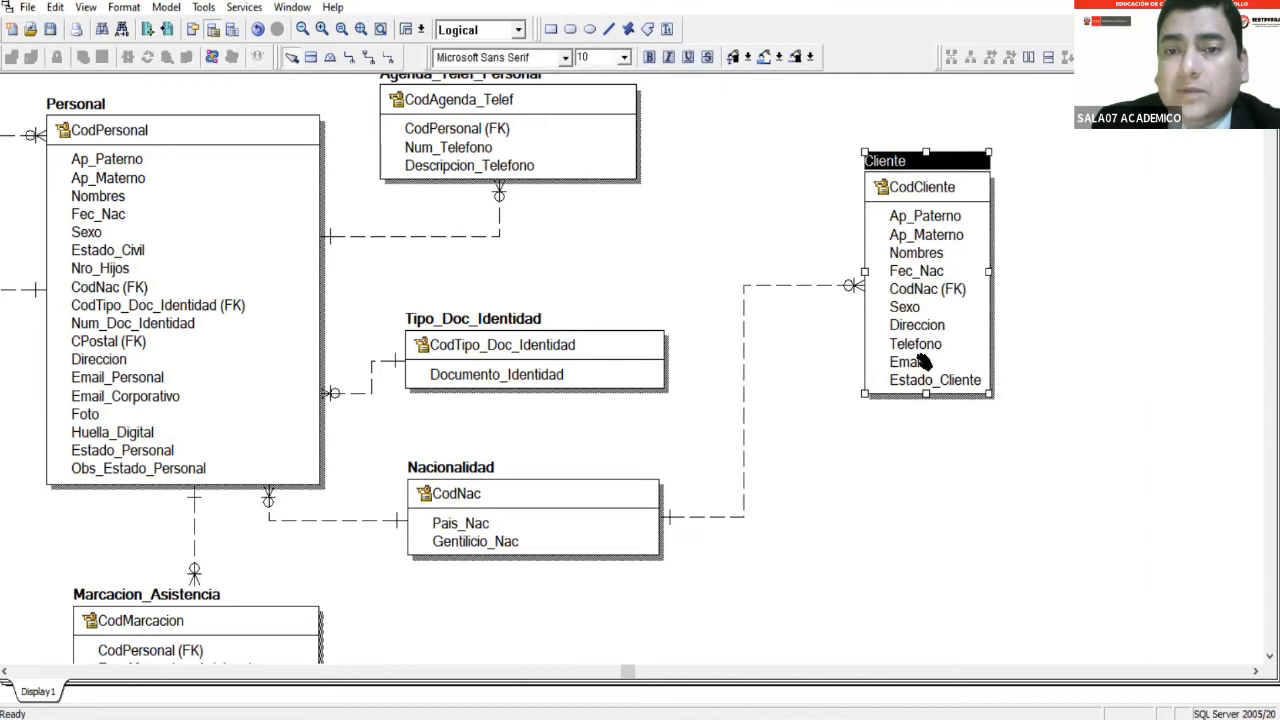
click(700, 266)
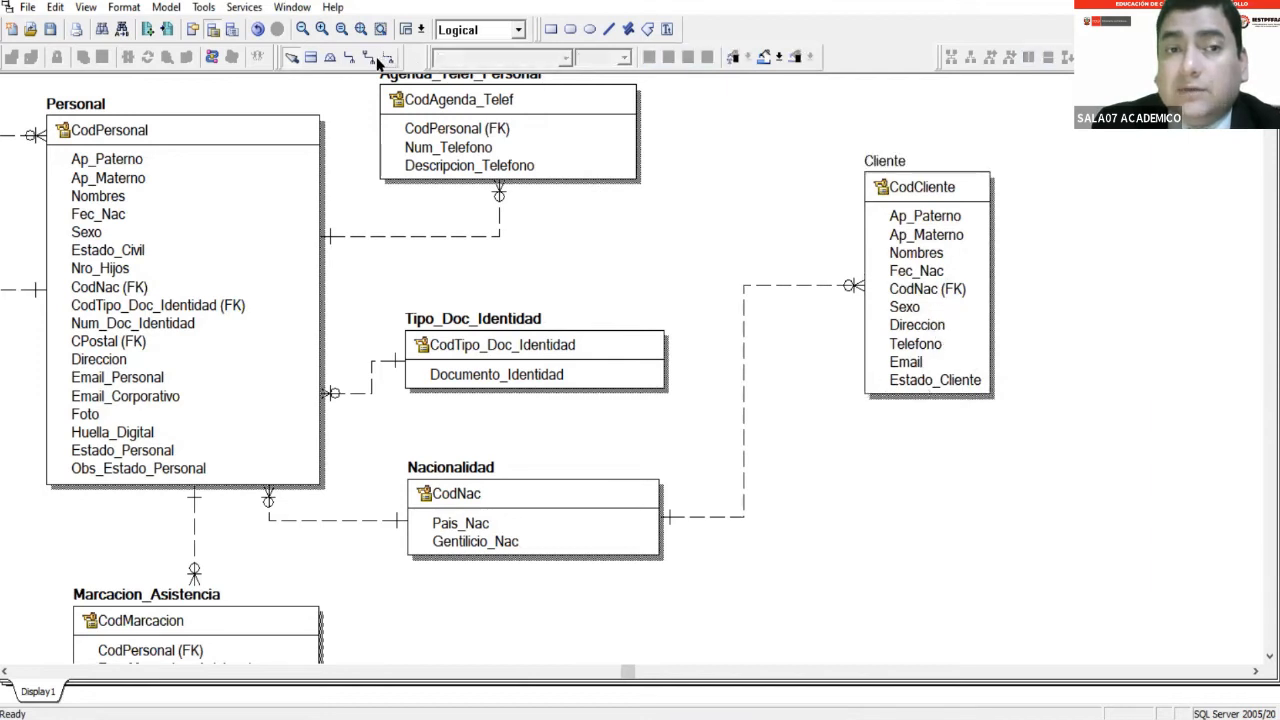
Create a non-identifying relationship from Tipo_Doc_Identidad to Cliente and reroute the Nacionalidad line so the two do not overlap.
click(522, 354)
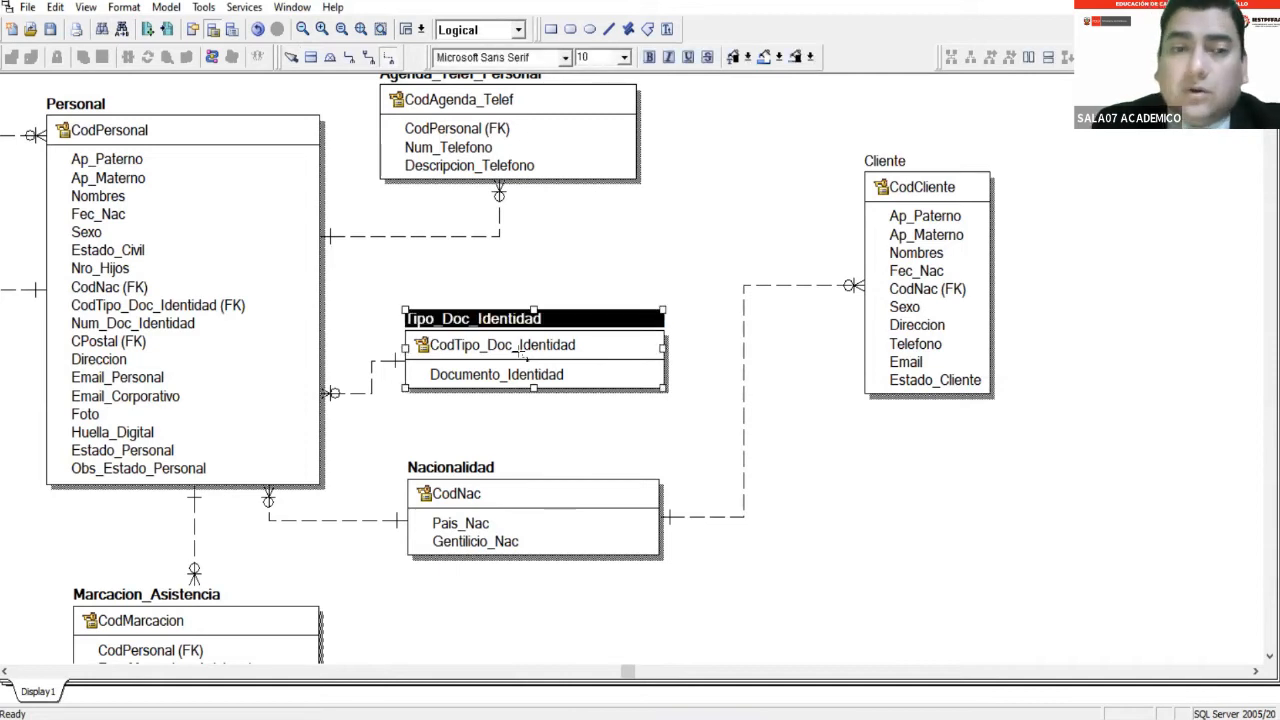
click(911, 234)
drag(743, 372, 762, 375)
drag(742, 312, 725, 315)
drag(785, 288, 774, 332)
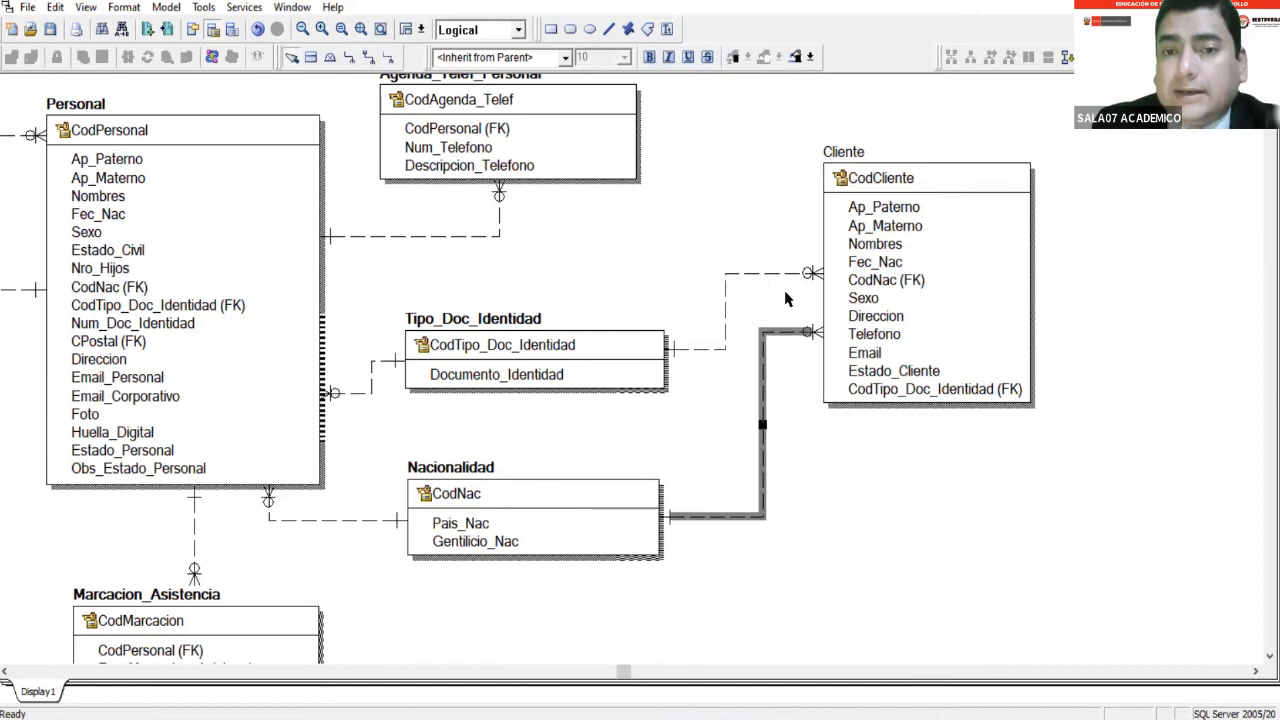
click(958, 386)
click(956, 389)
click(518, 338)
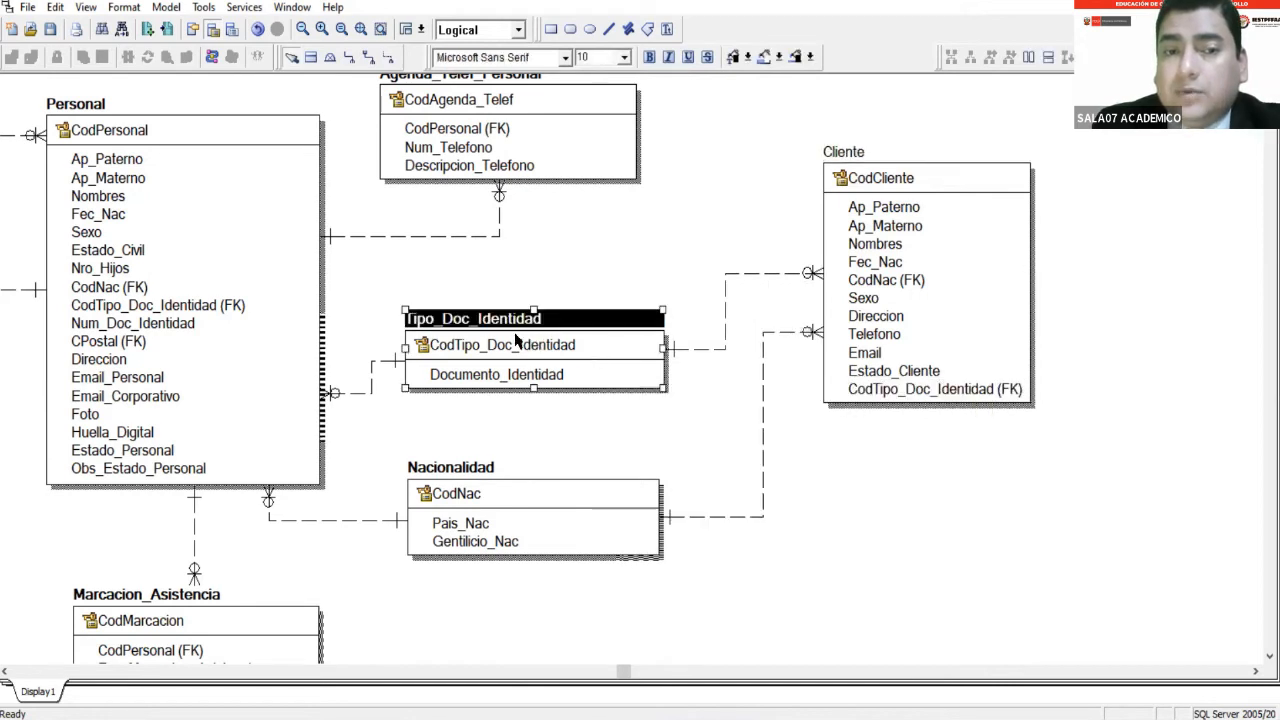
click(908, 387)
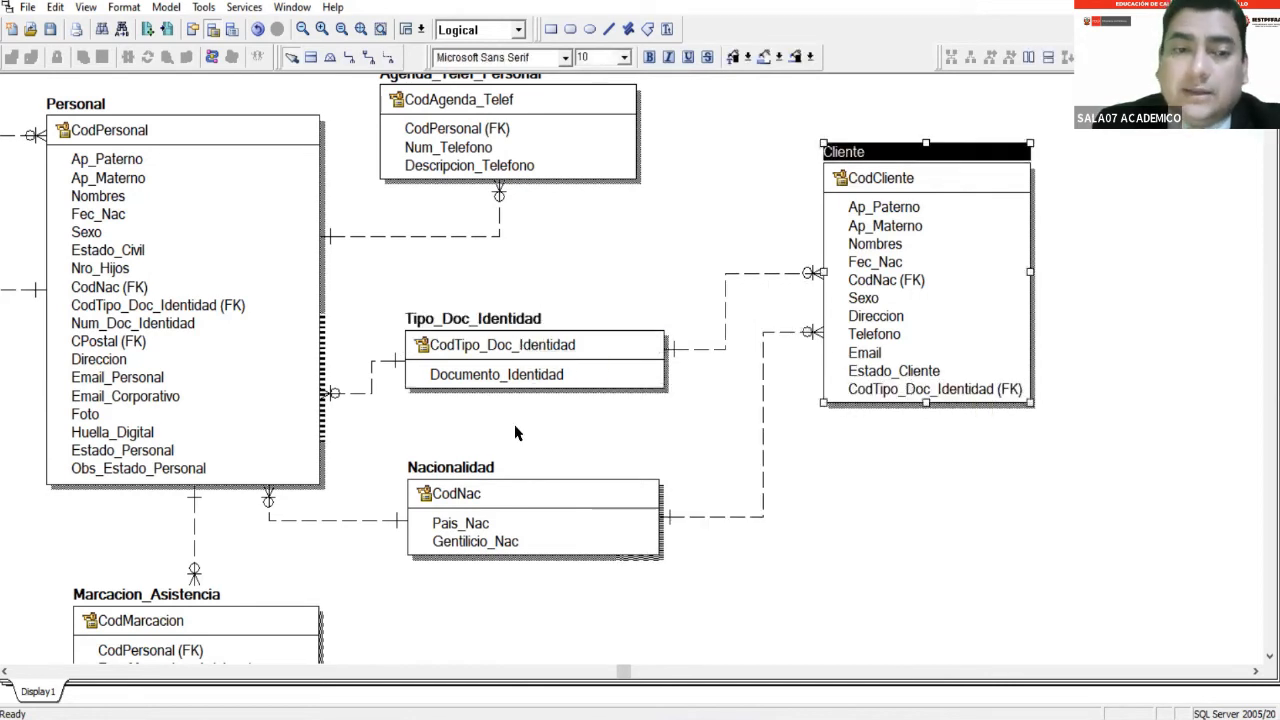
Swap the positions of Nacionalidad and Tipo_Doc_Identidad so Nacionalidad sits above, between Personal and Cliente.
click(481, 450)
drag(455, 481, 498, 232)
drag(480, 331, 516, 488)
drag(545, 224, 505, 271)
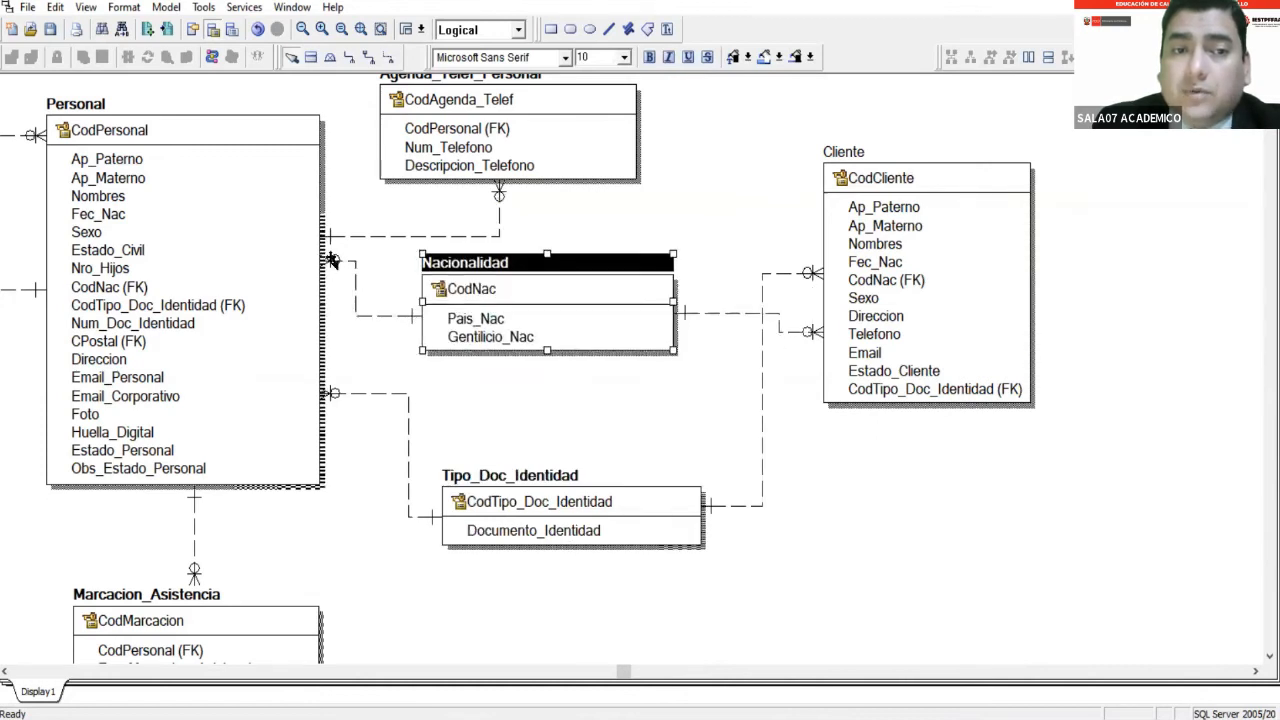
Move Tipo_Doc_Identidad directly below Nacionalidad and straighten both entities' relationship lines to Personal and Cliente.
click(340, 260)
drag(361, 307, 361, 307)
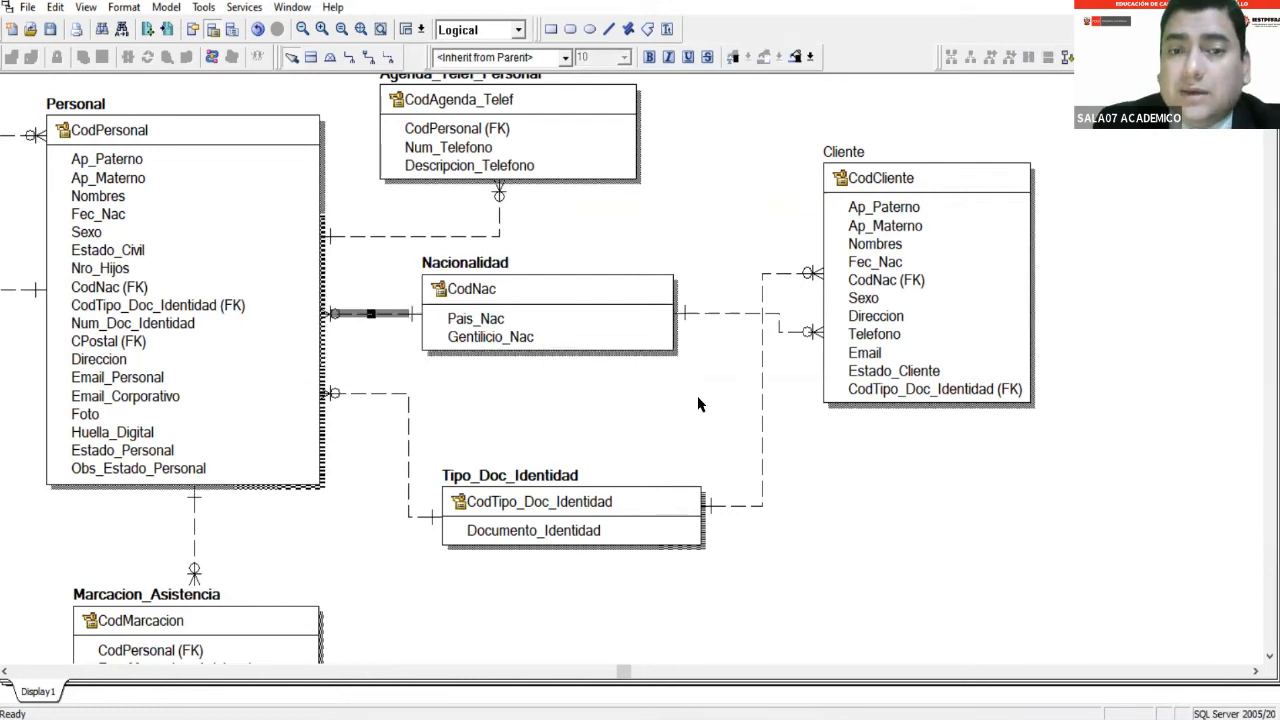
click(700, 403)
click(808, 333)
drag(808, 333, 808, 361)
drag(480, 503, 462, 415)
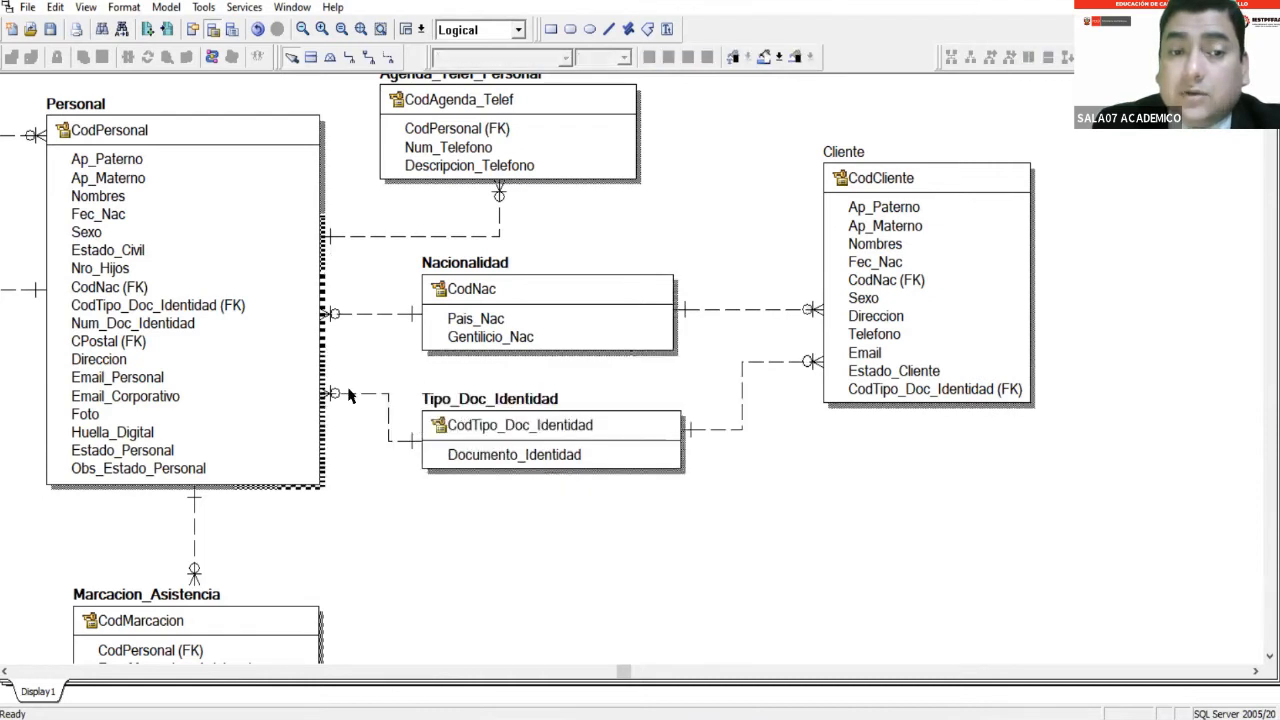
click(334, 392)
drag(334, 392, 337, 433)
click(697, 432)
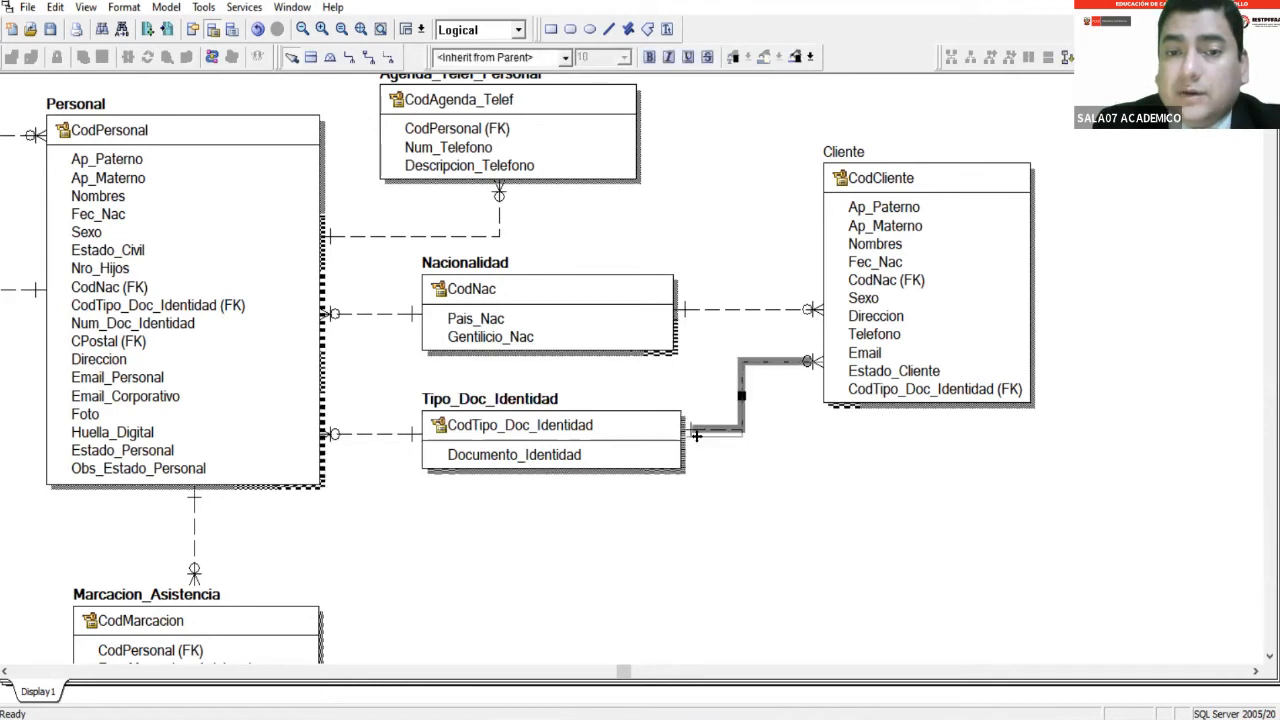
click(712, 418)
Move the foreign key CodTipo_Doc_Identidad in Cliente between CodNac and Sexo.
click(929, 390)
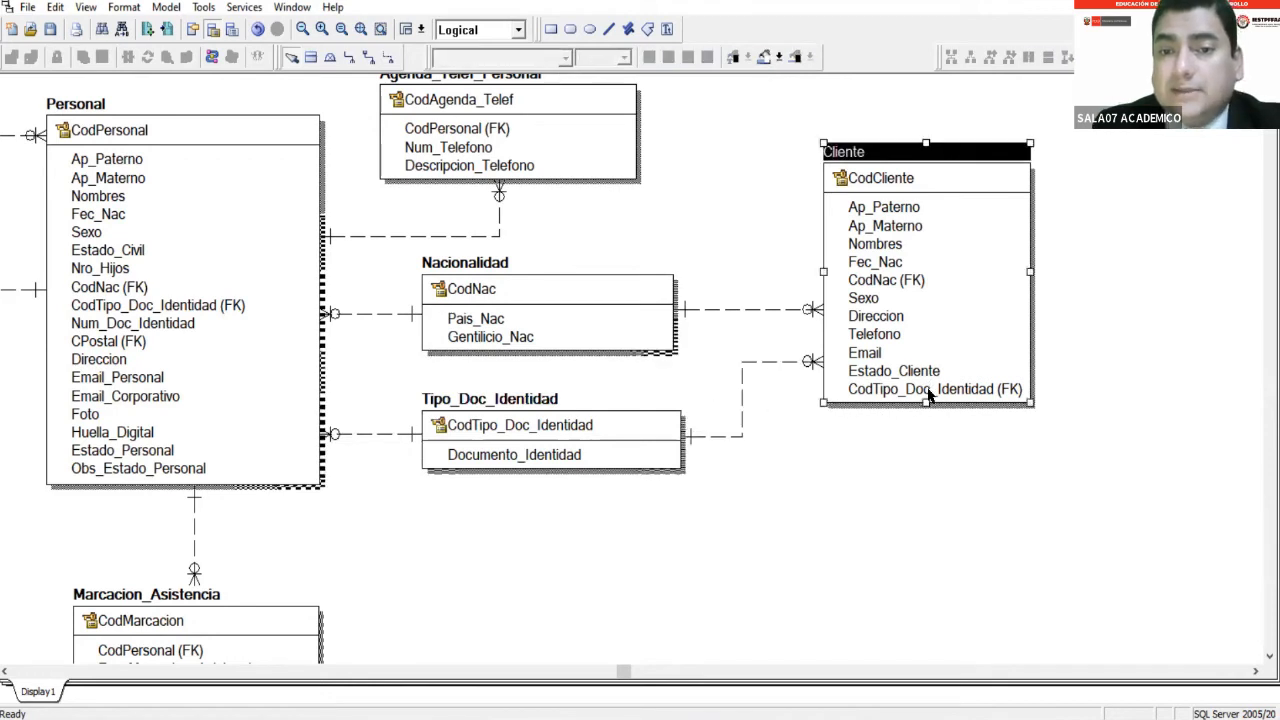
drag(950, 394, 971, 294)
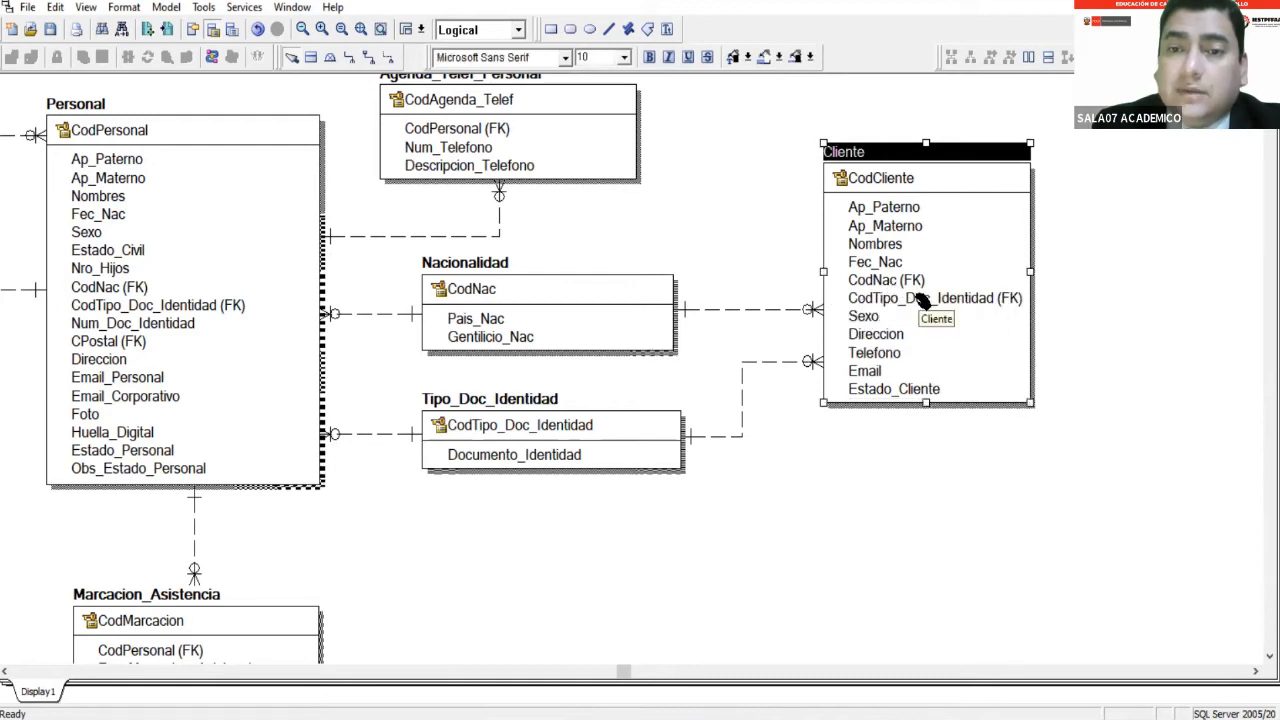
click(920, 306)
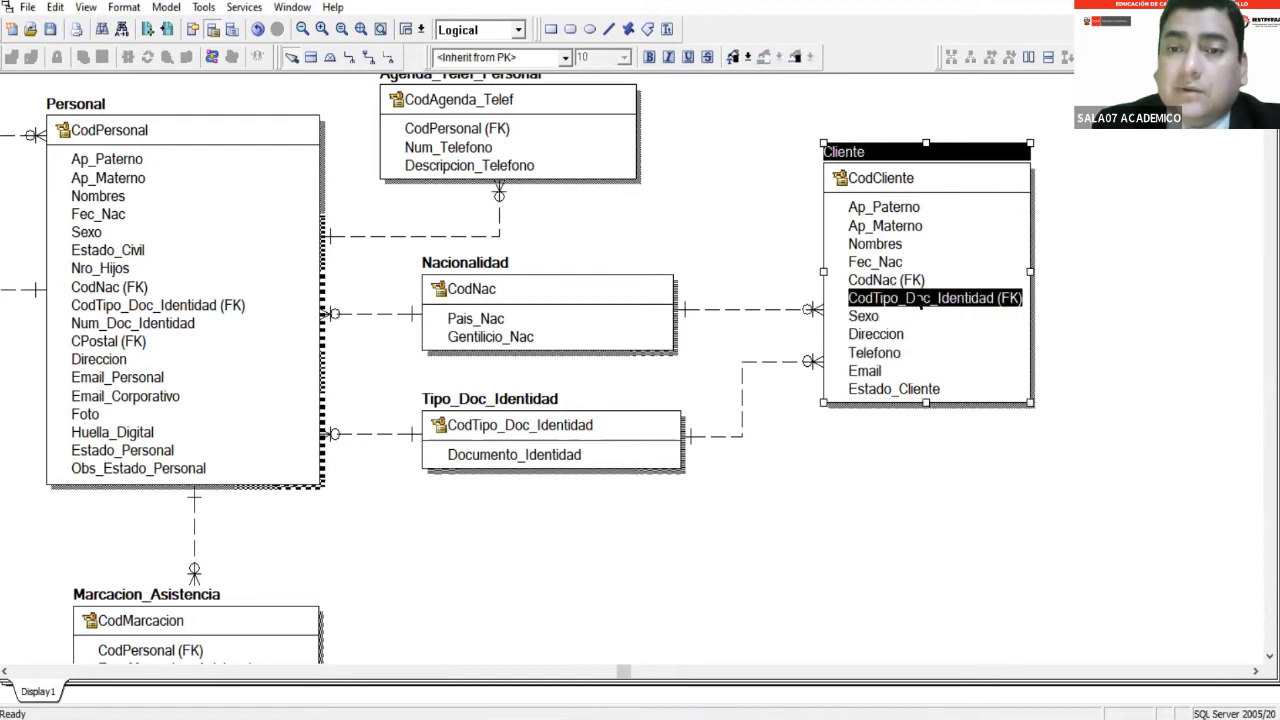
Add the attribute Num_Doc_Identidad to Cliente directly below CodTipo_Doc_Identidad.
click(942, 229)
click(956, 248)
click(956, 267)
click(958, 280)
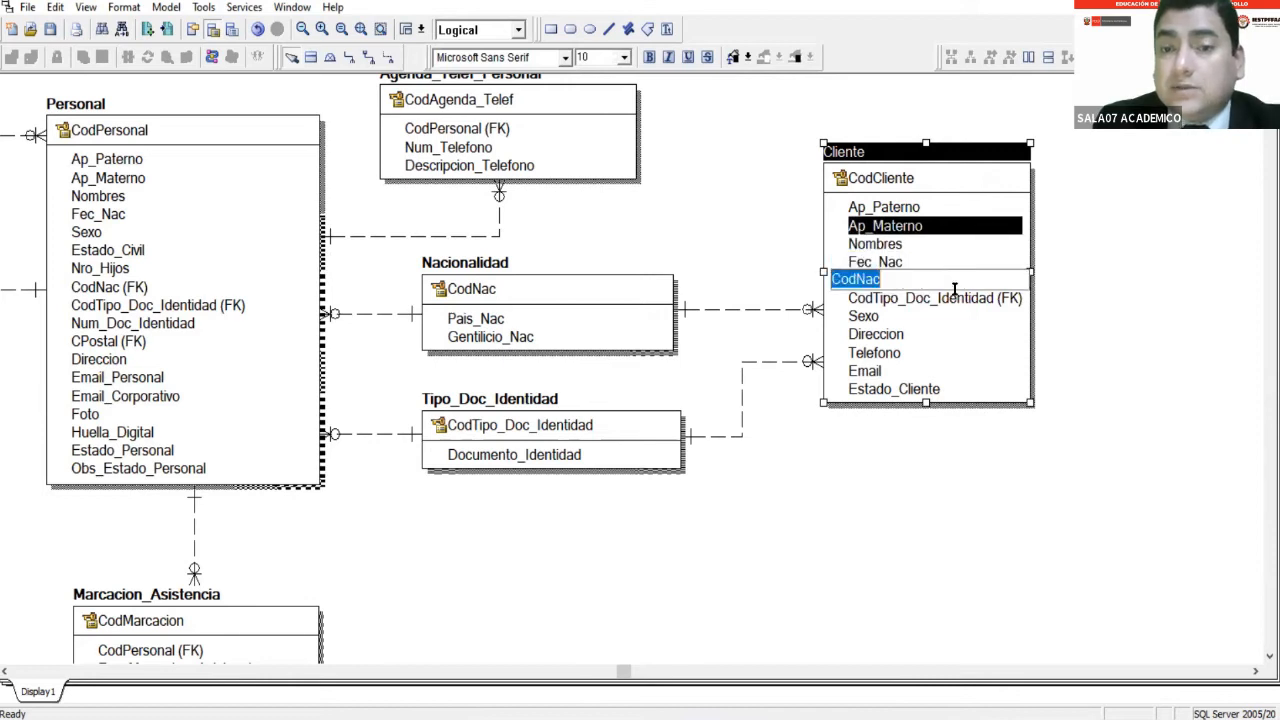
click(955, 291)
key(End)
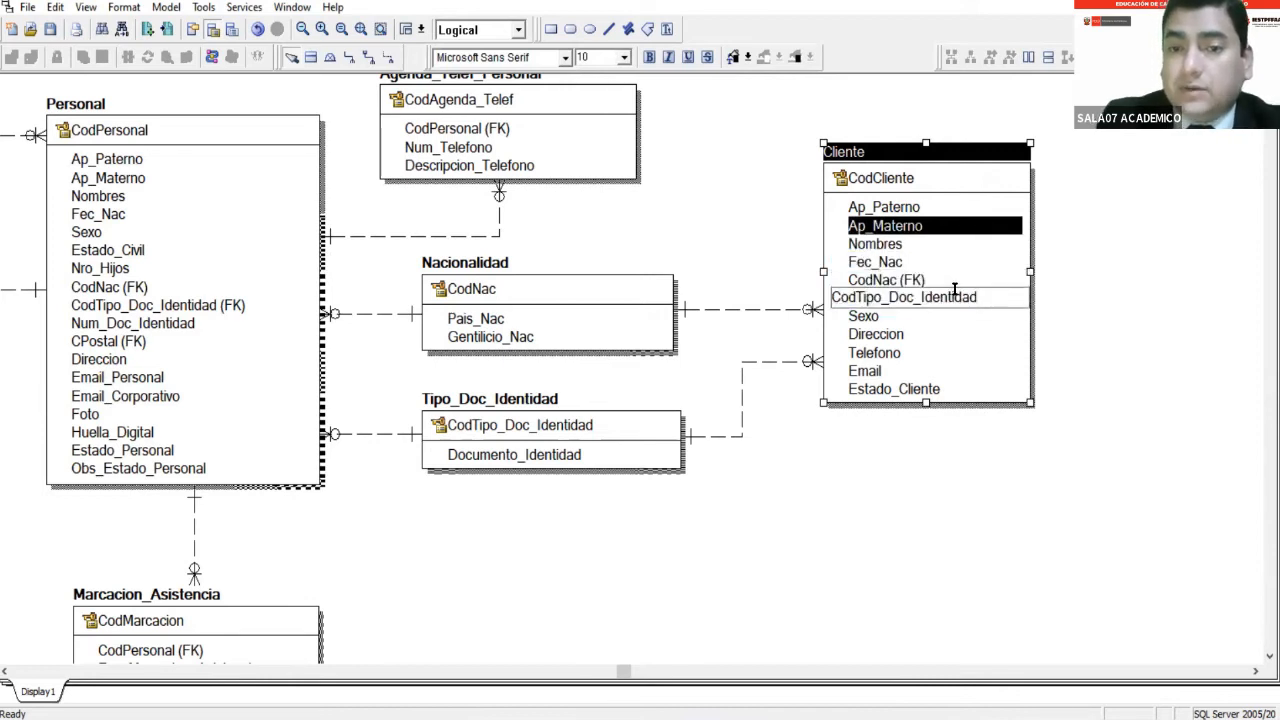
key(Return)
text(Nu)
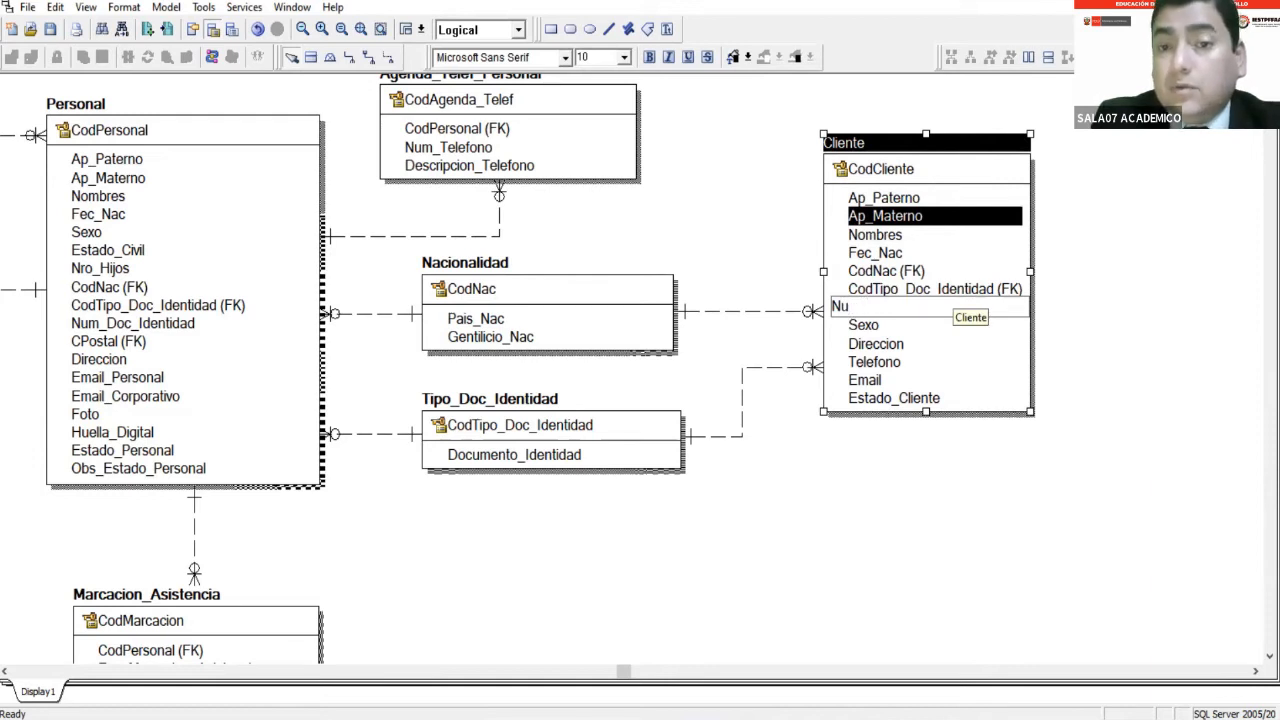
text(m_Do)
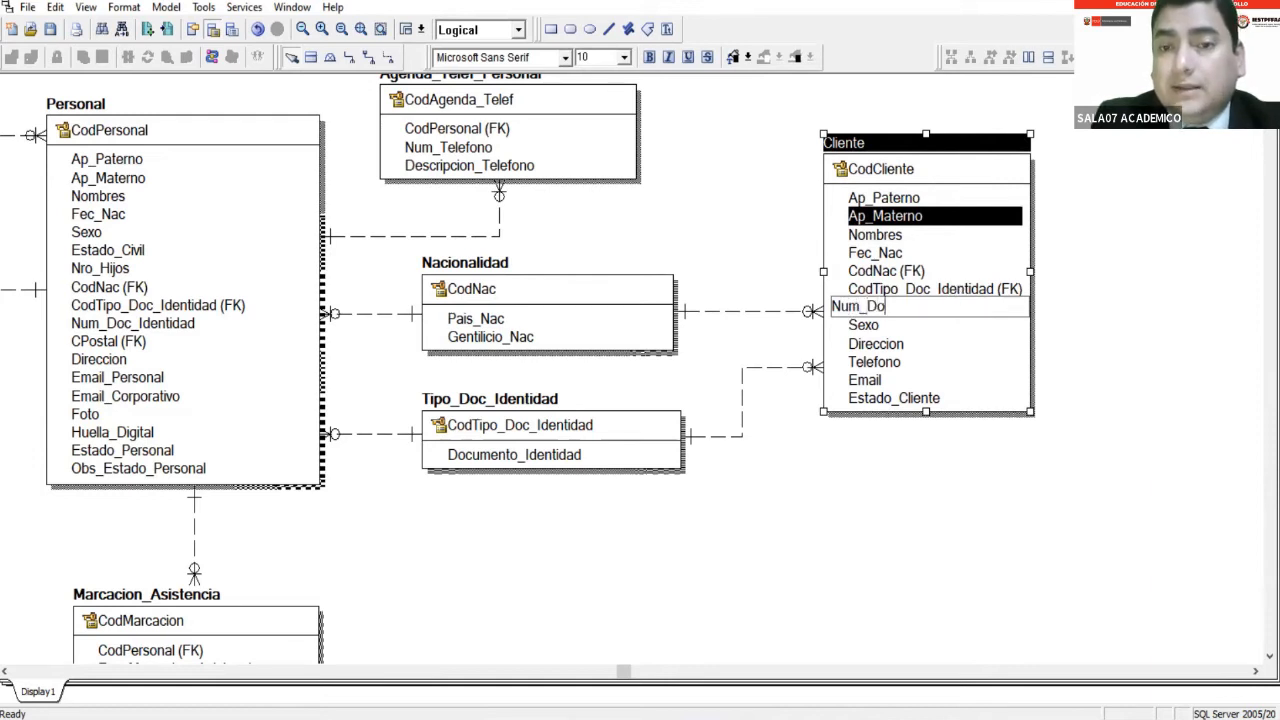
text(c_Identidad)
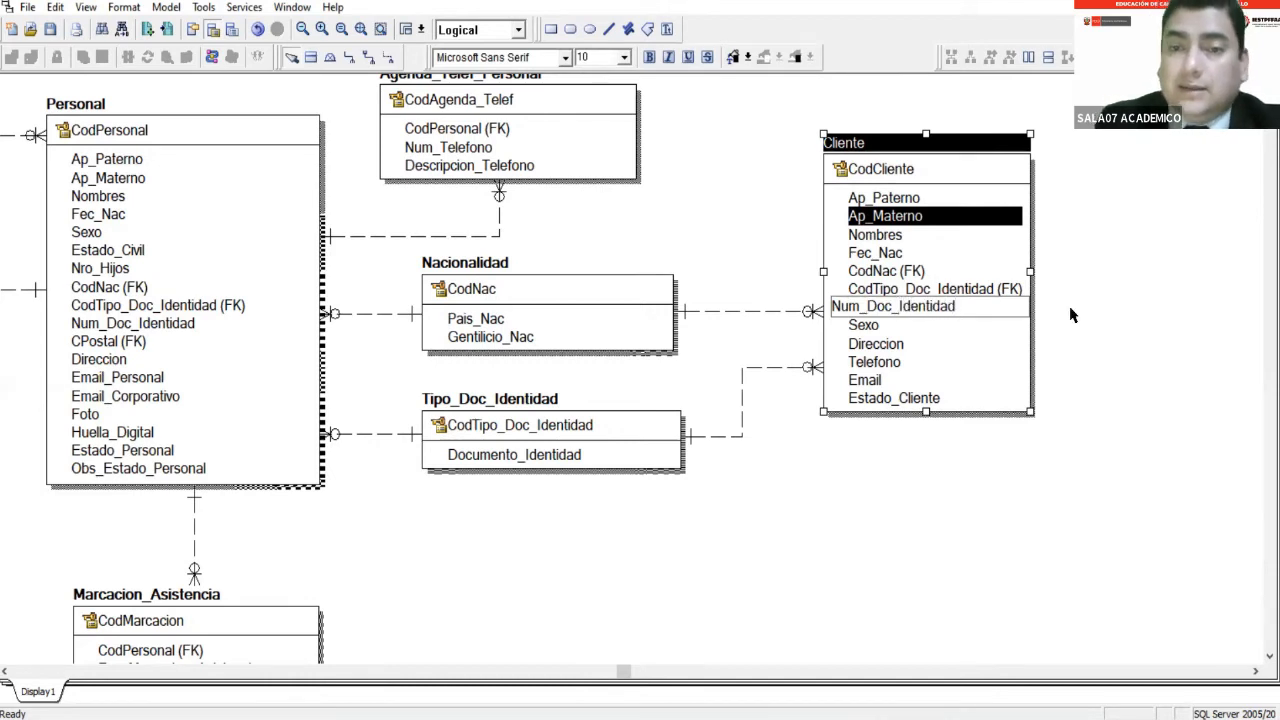
click(1097, 307)
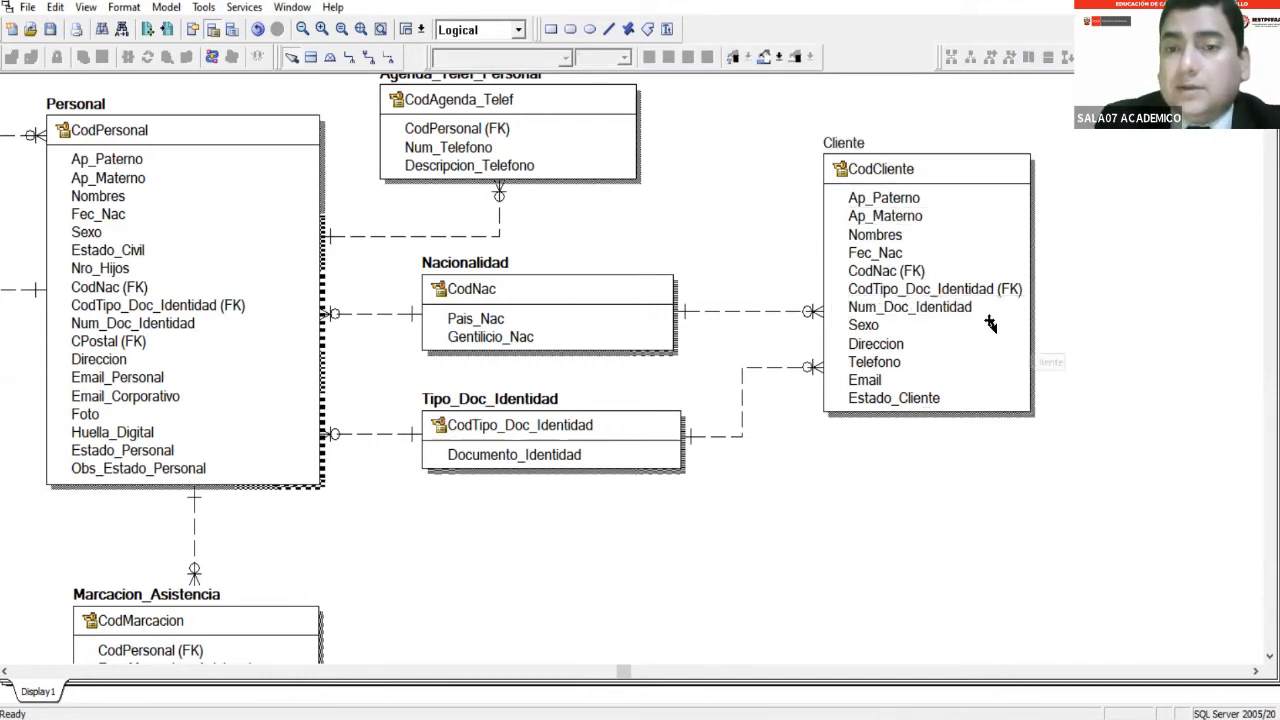
Switch the model to Physical and move CodTipo_Doc_Identidad in Cliente directly below CodNac.
click(894, 182)
click(912, 310)
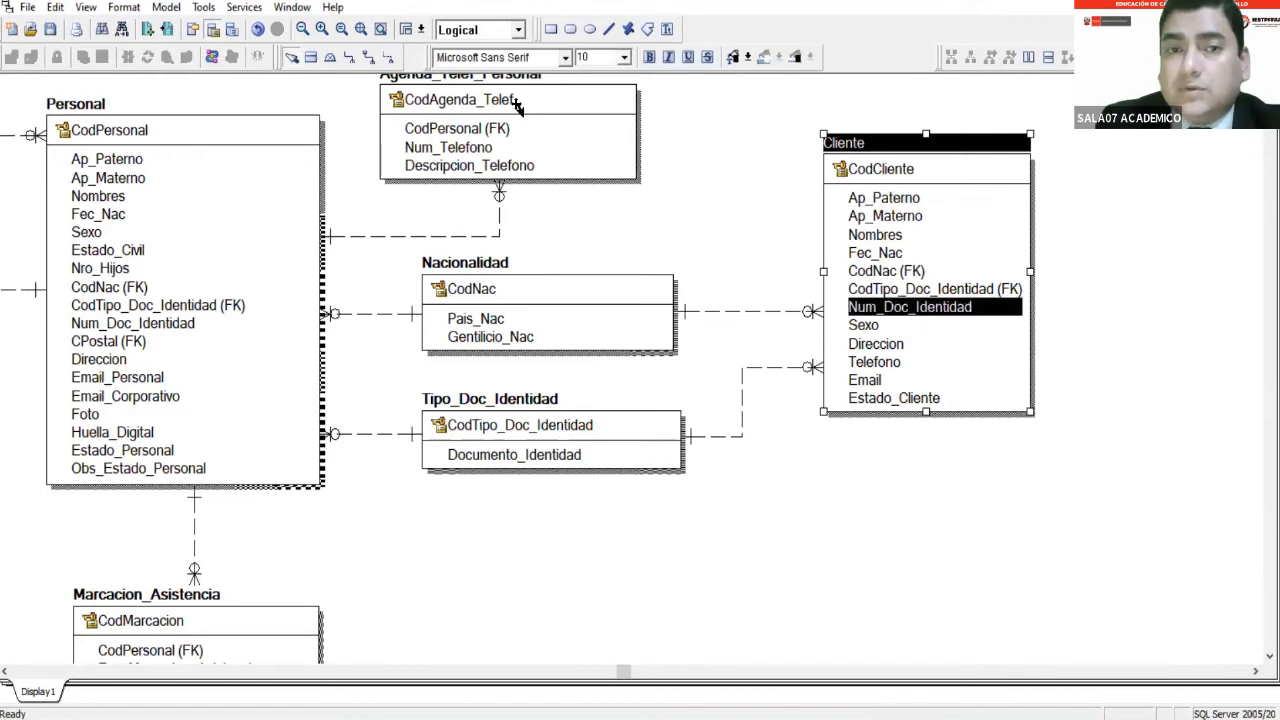
click(503, 32)
click(481, 64)
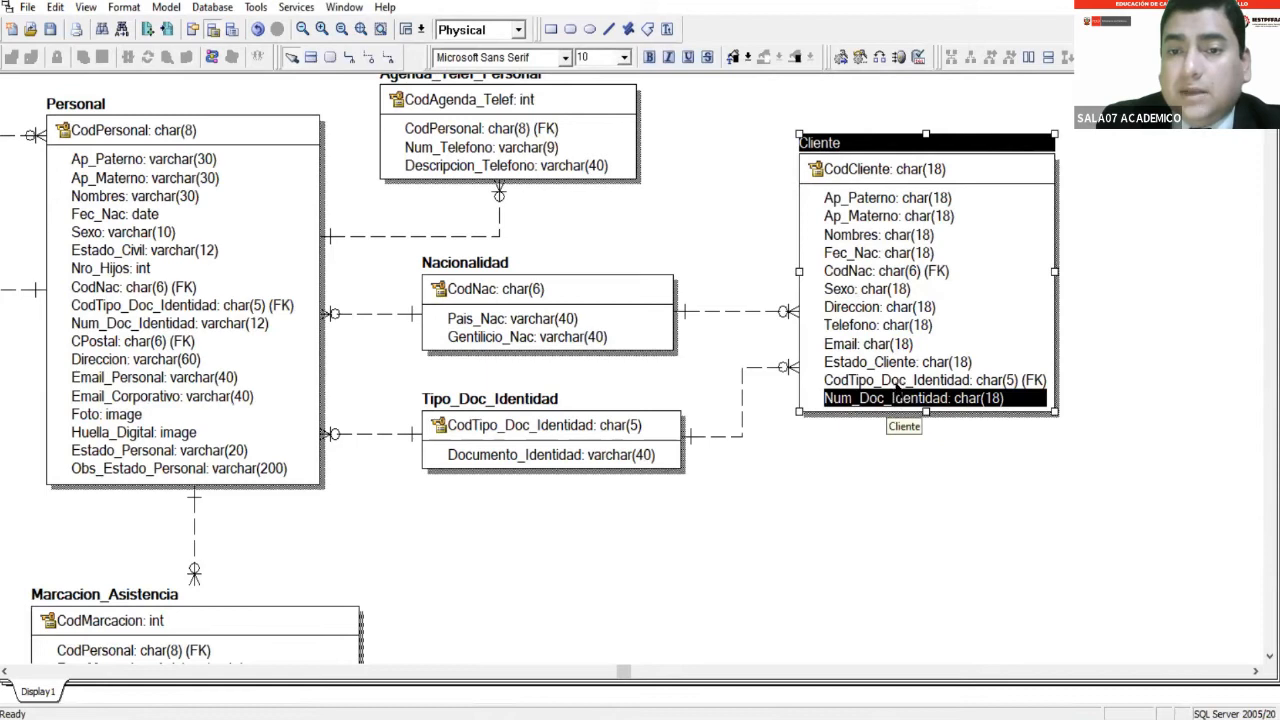
click(910, 383)
drag(910, 385, 928, 282)
Move the Num_Doc_Identidad column in Cliente directly below CodTipo_Doc_Identidad in the physical model.
click(917, 384)
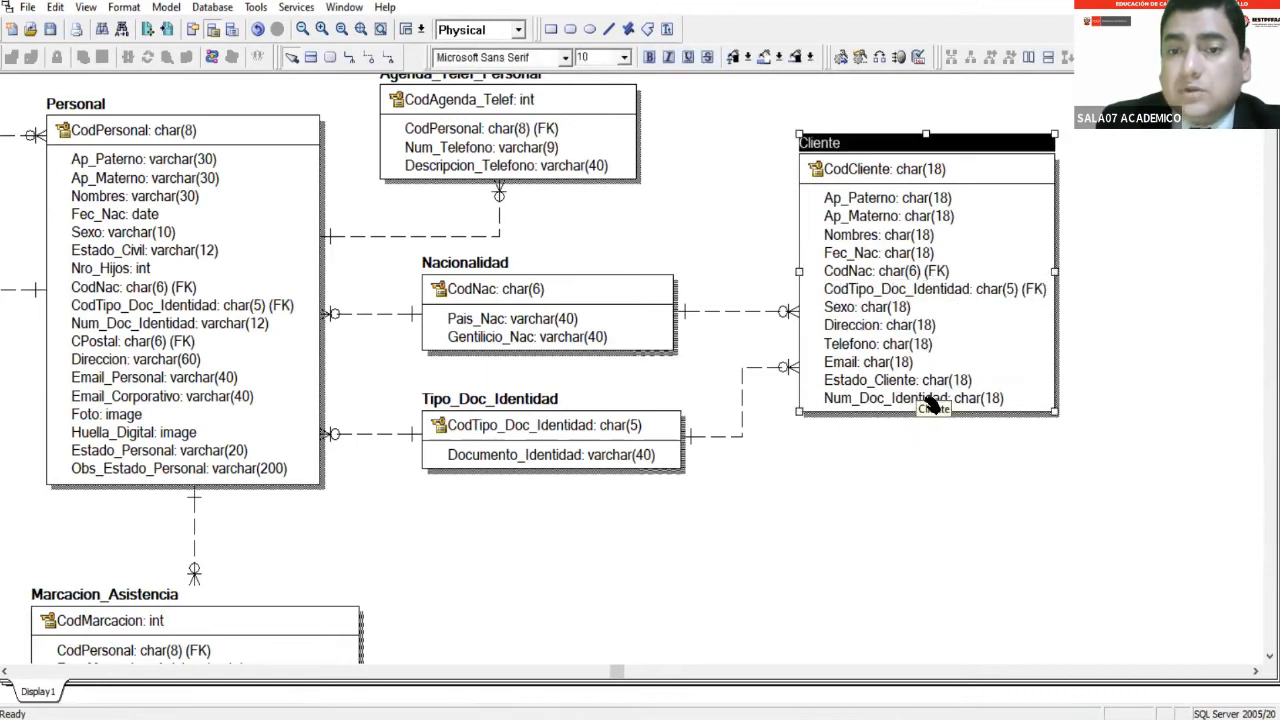
click(926, 400)
drag(950, 328, 963, 300)
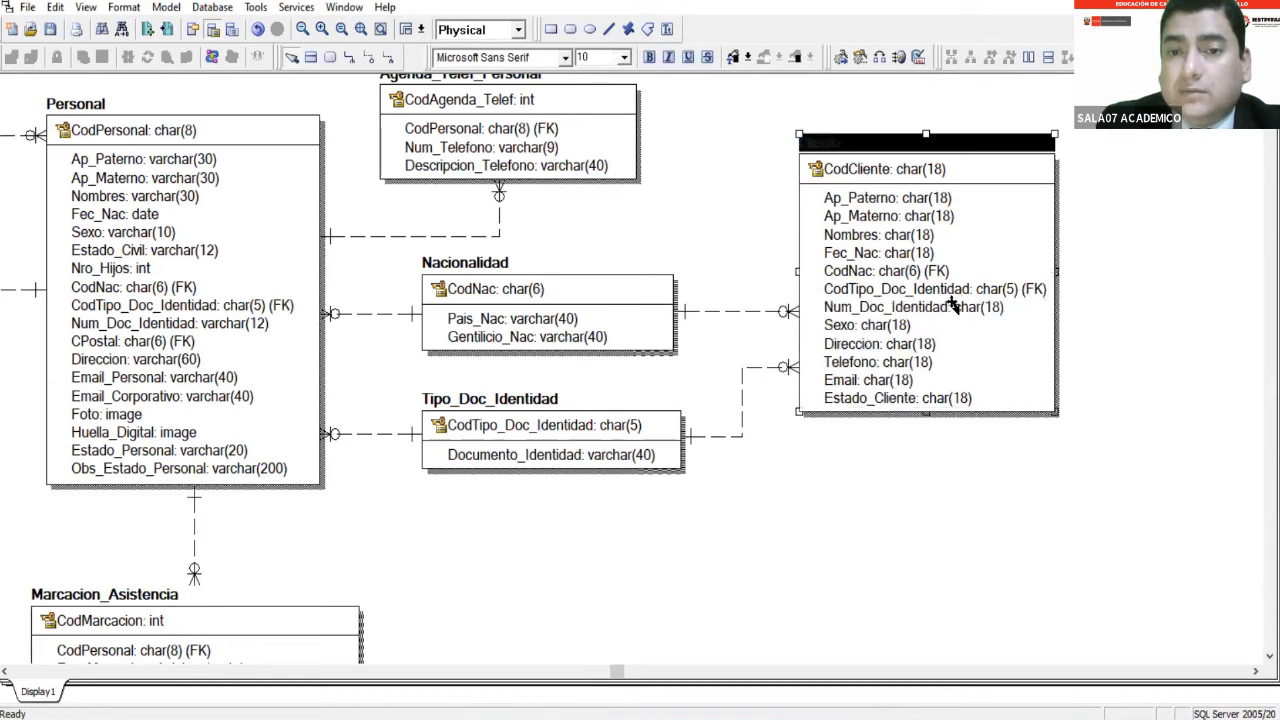
click(1133, 323)
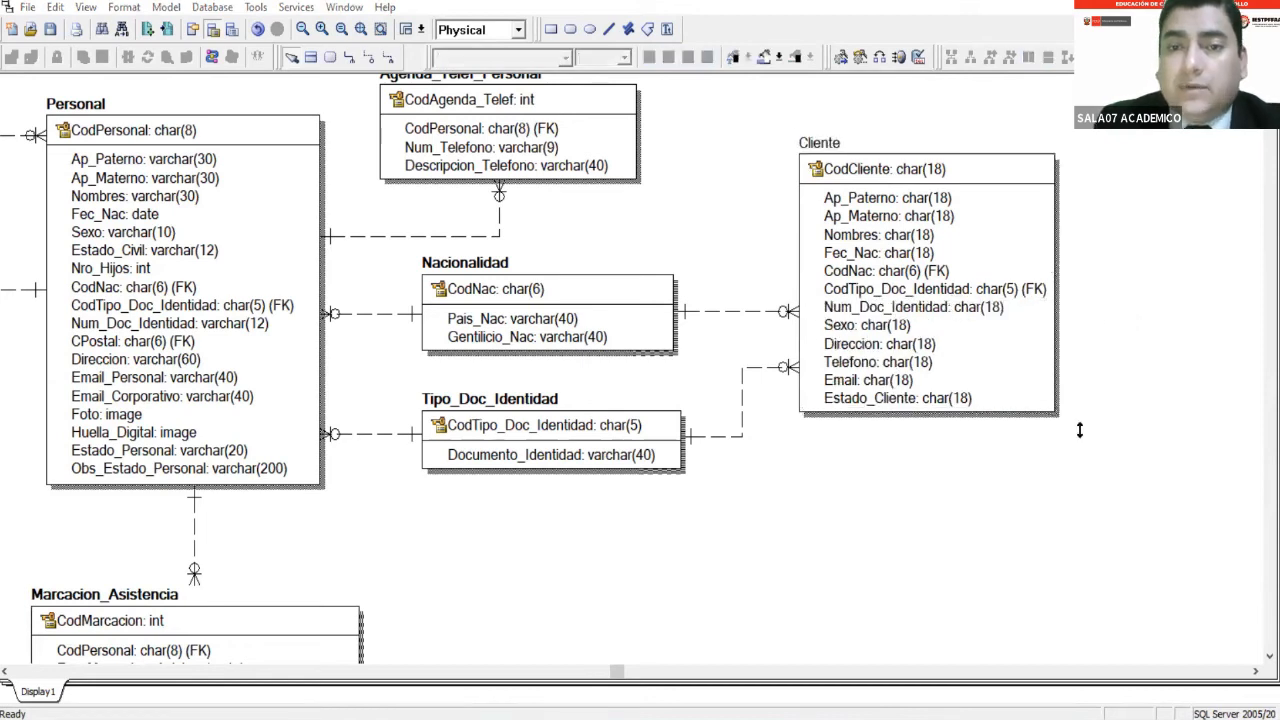
Examine the Direccion column in Cliente and the Personal table with its link to Distrito.
click(965, 177)
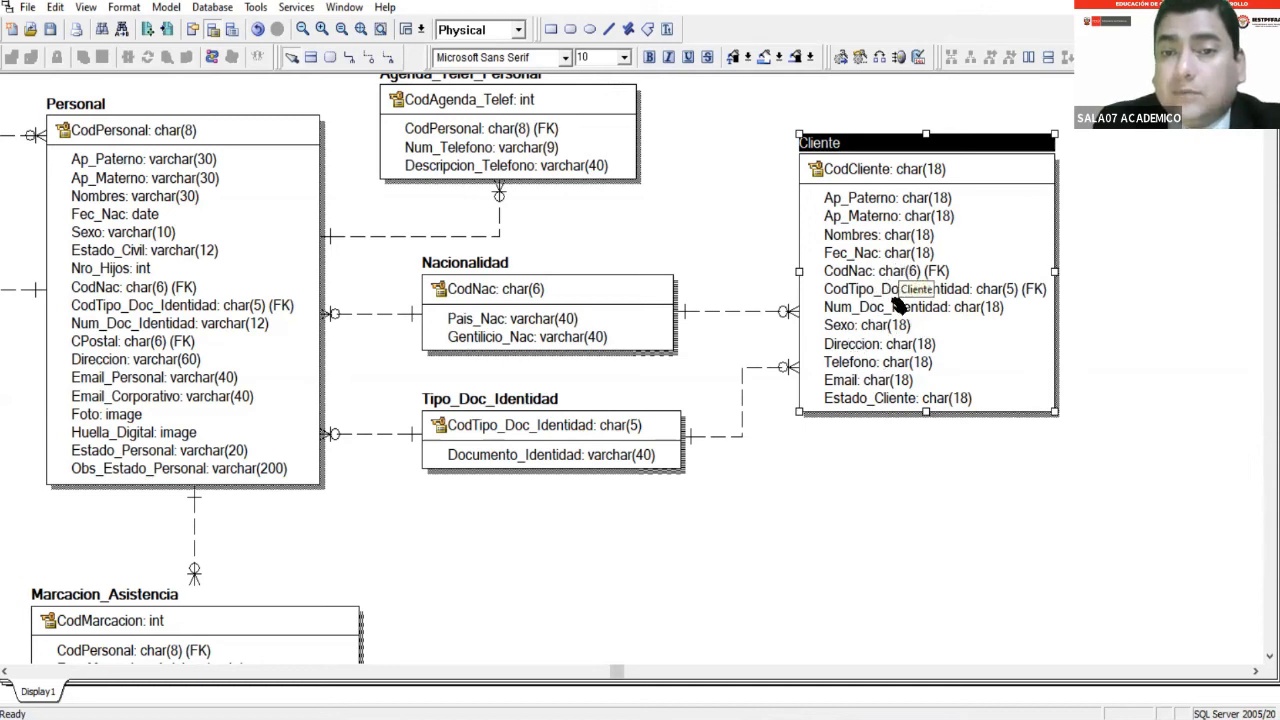
click(867, 348)
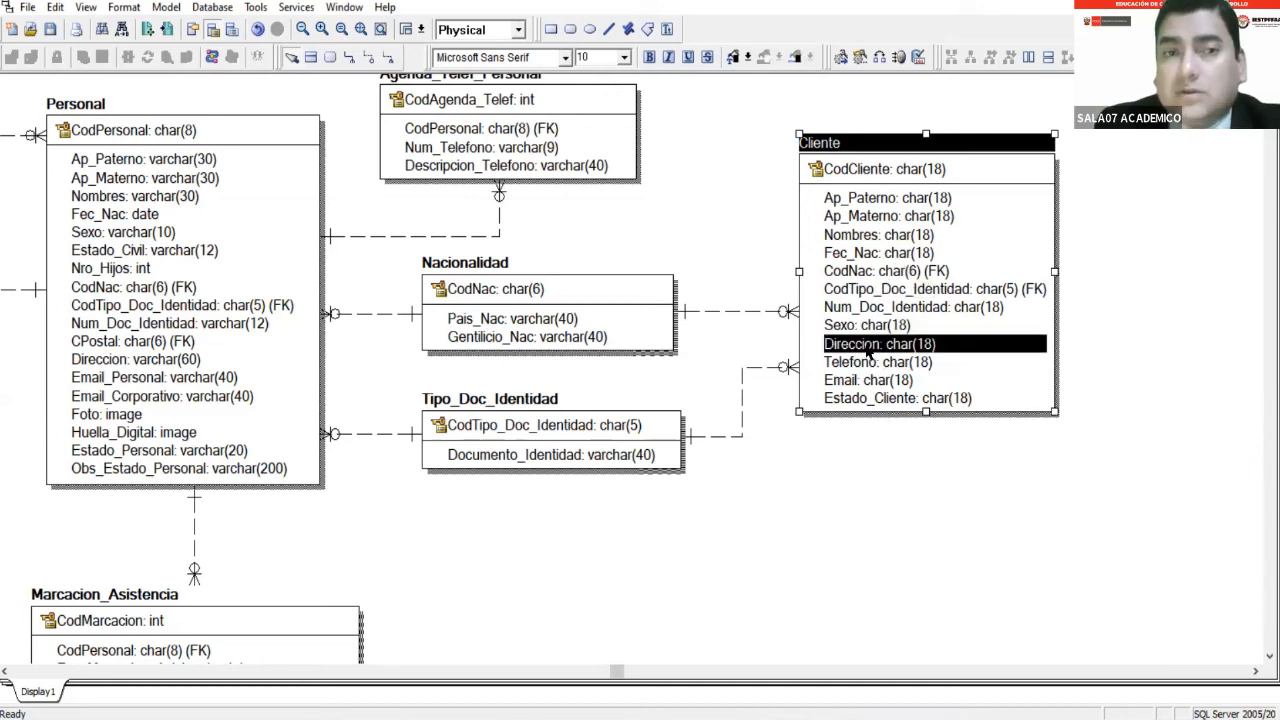
scroll(685, 265, up, 1)
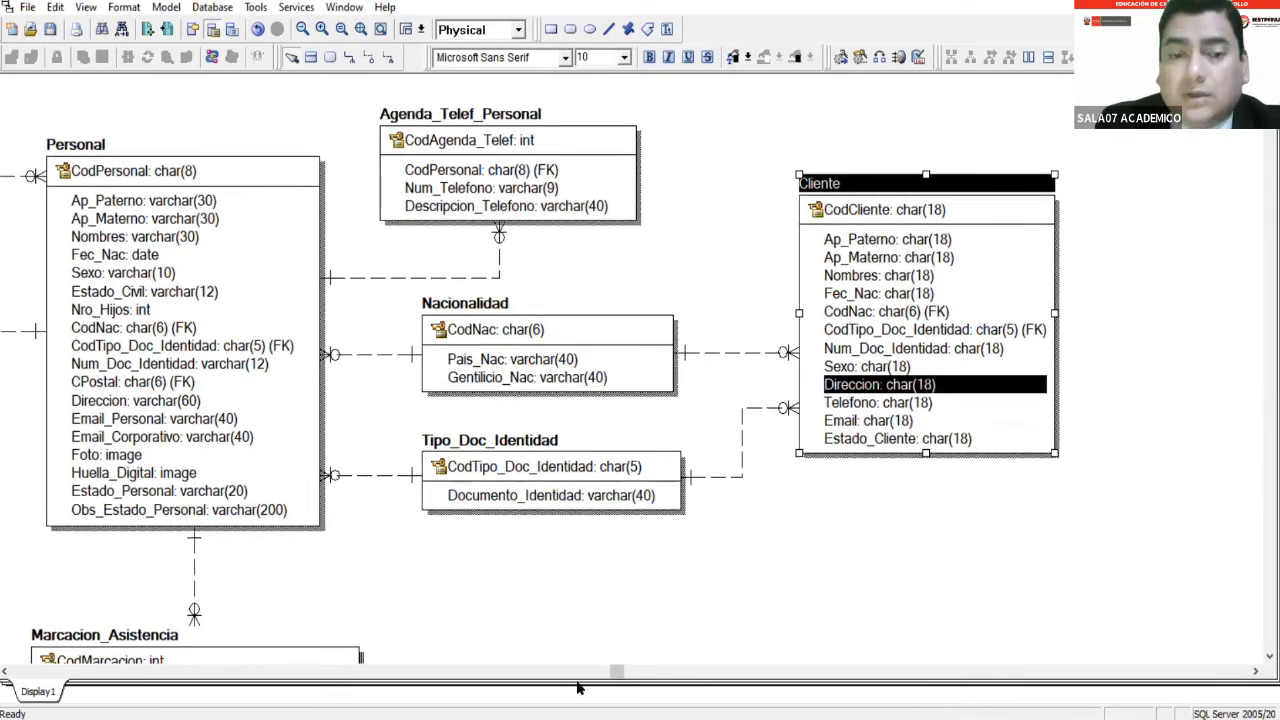
drag(617, 672, 337, 676)
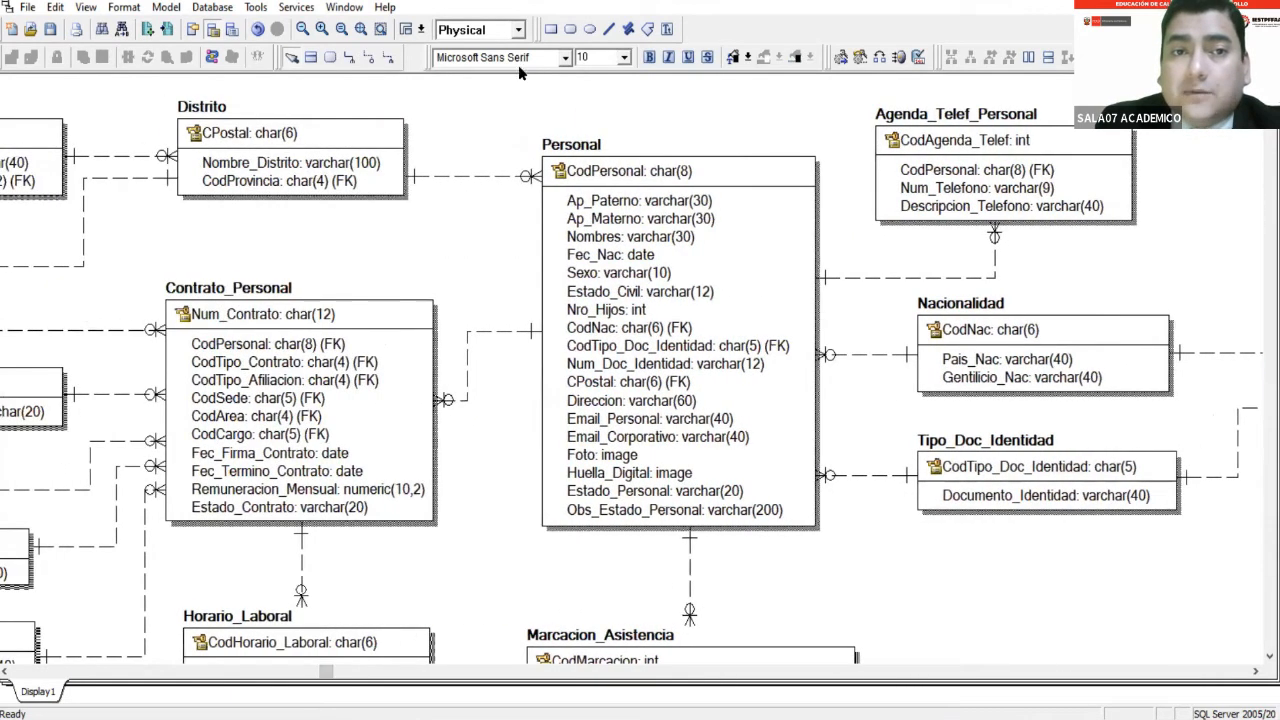
click(397, 57)
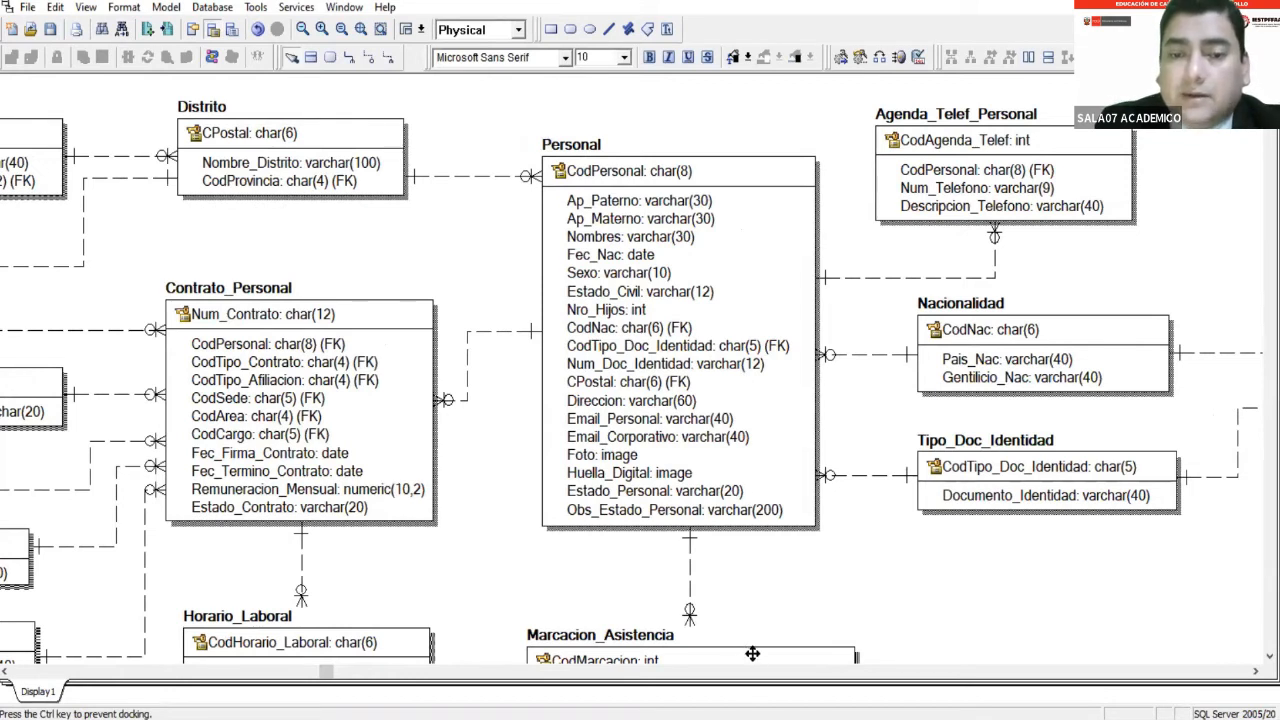
click(678, 330)
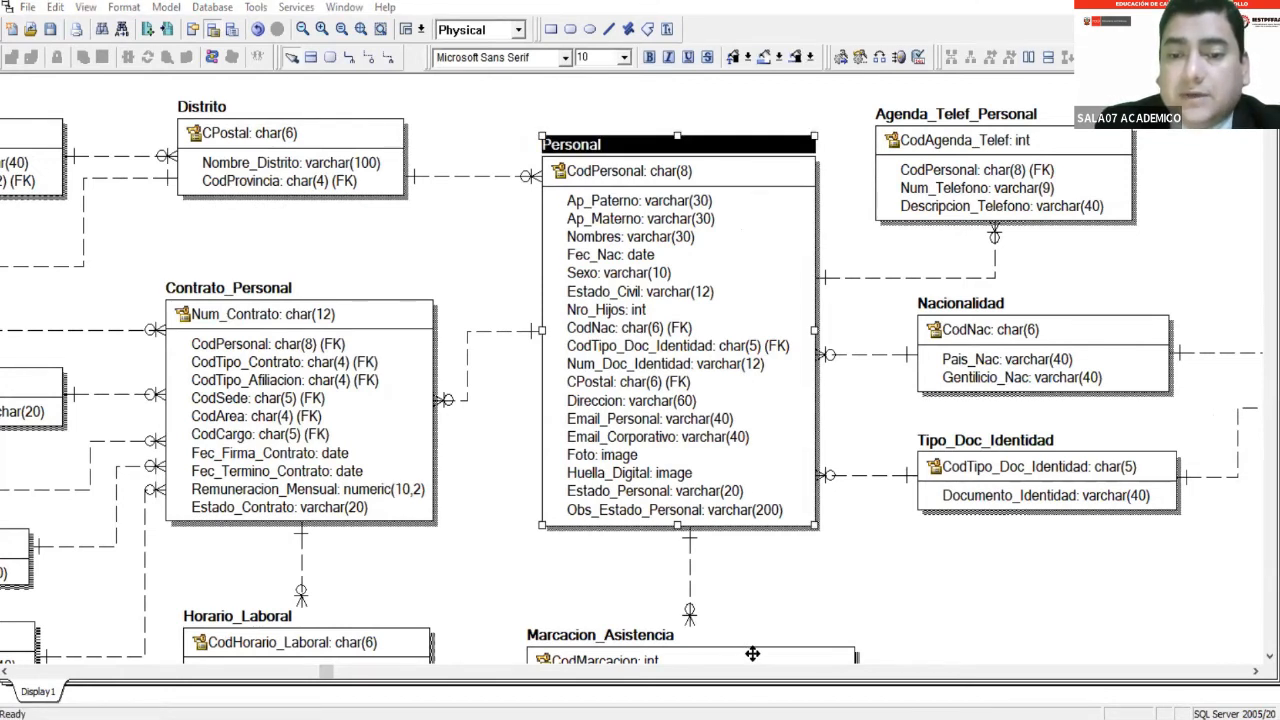
Switch the model to Logical and create a non-identifying relationship from Distrito to Cliente.
click(475, 94)
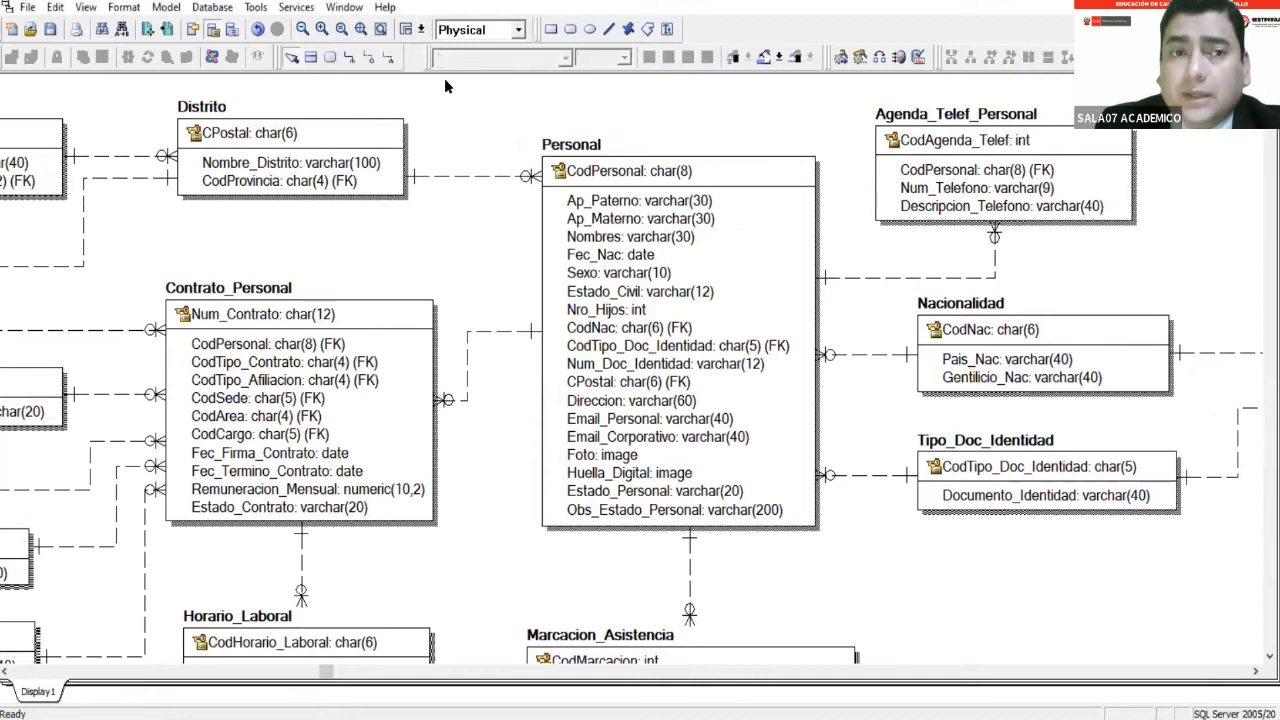
click(490, 30)
click(476, 47)
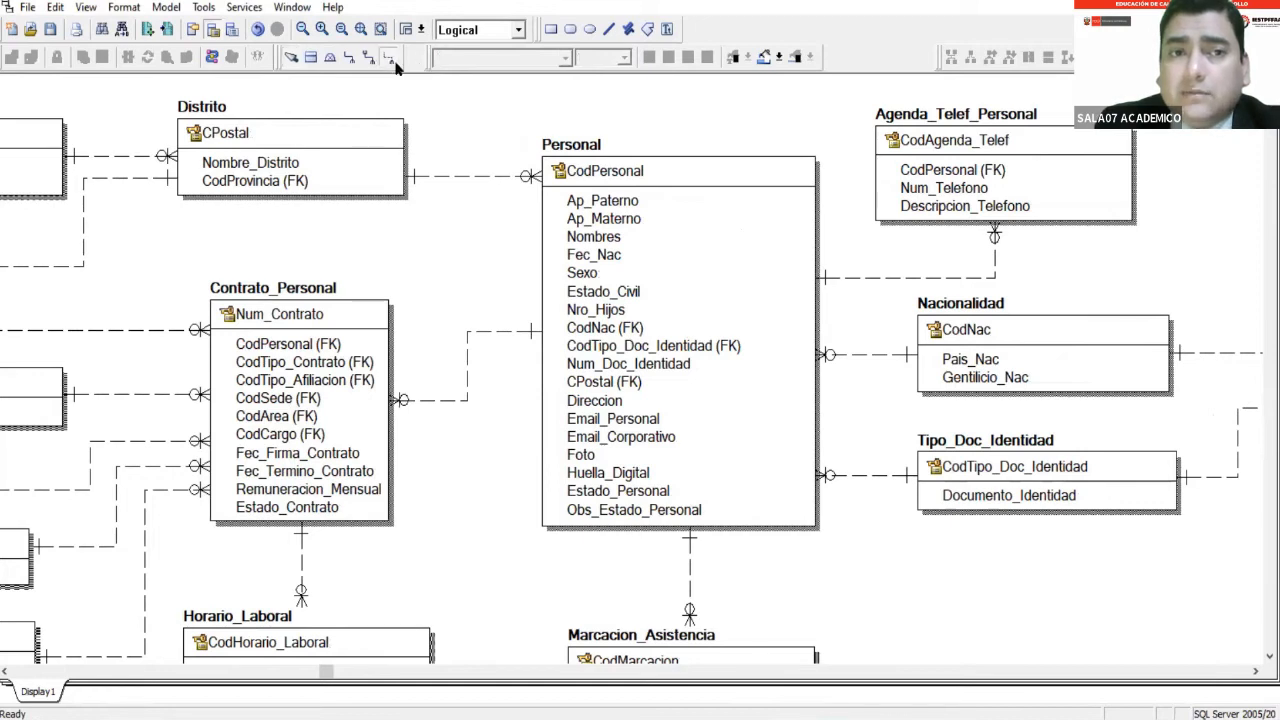
click(356, 146)
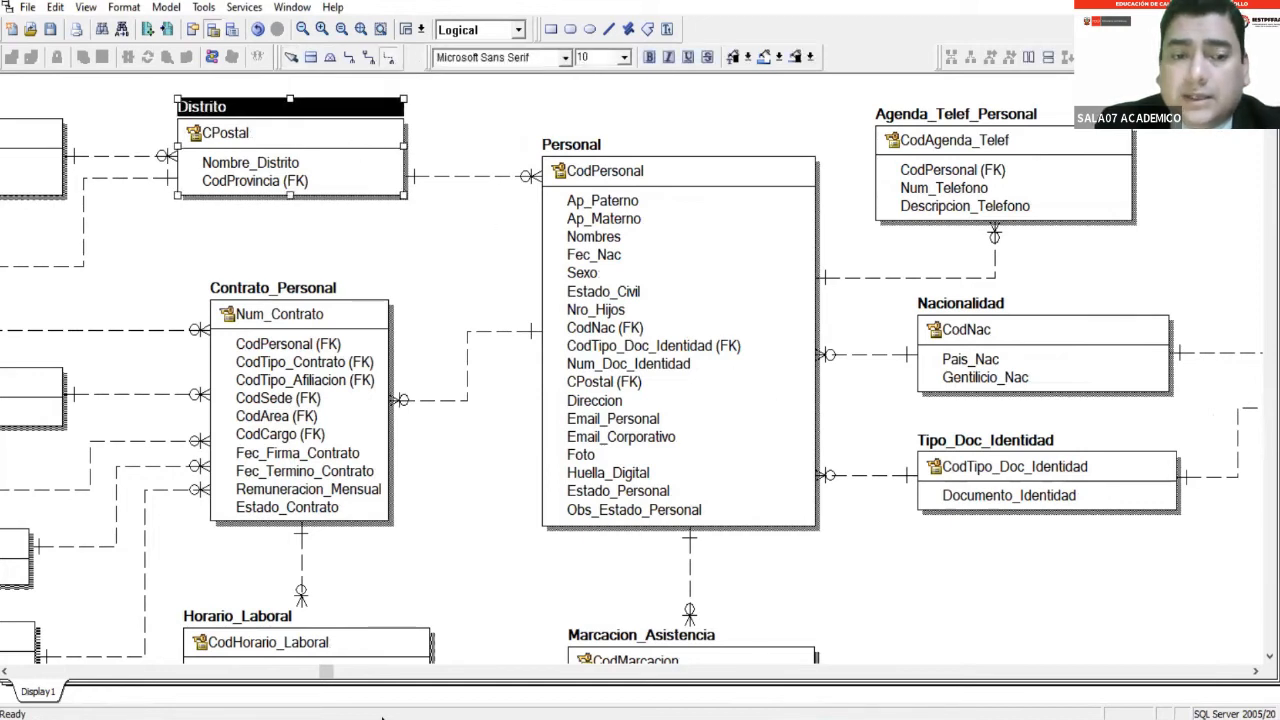
drag(323, 674, 604, 673)
click(893, 291)
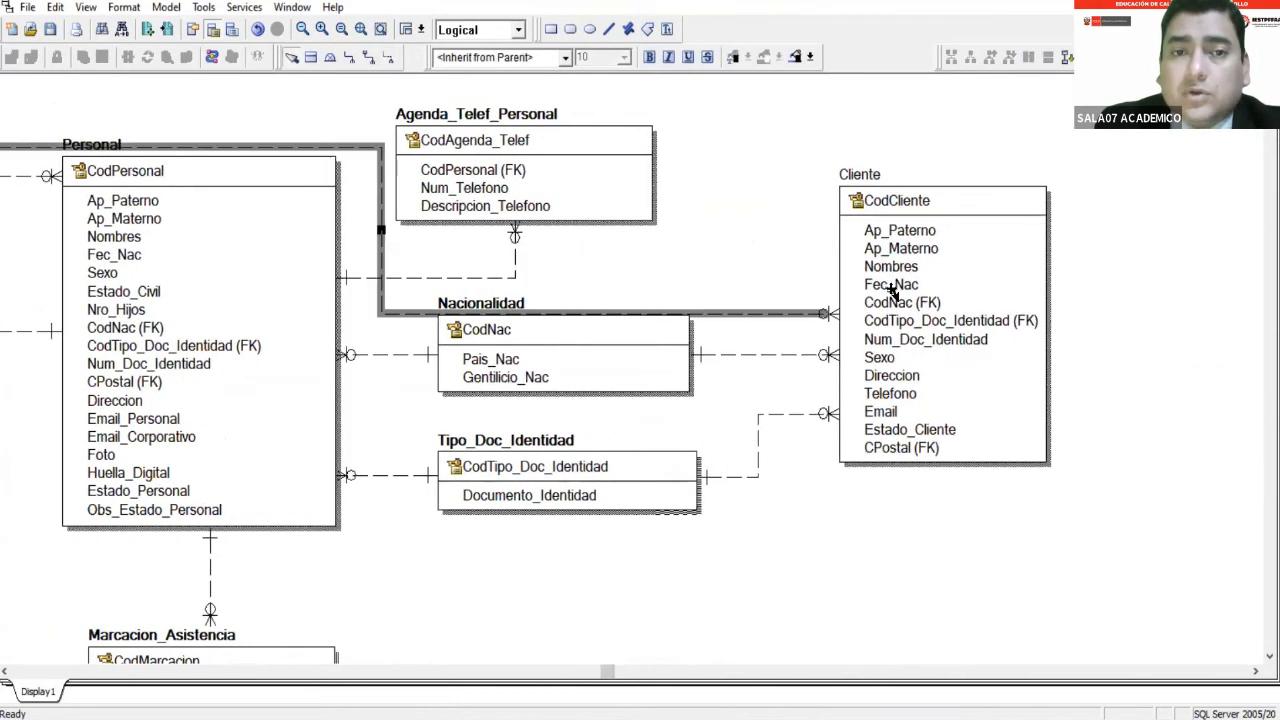
Reroute the Distrito–Cliente relationship line above the other entities so it enters Cliente from its upper edge.
drag(384, 230, 919, 189)
drag(747, 145, 689, 94)
mouse_move(922, 128)
mouse_down()
mouse_move(953, 122)
mouse_move(941, 135)
mouse_up()
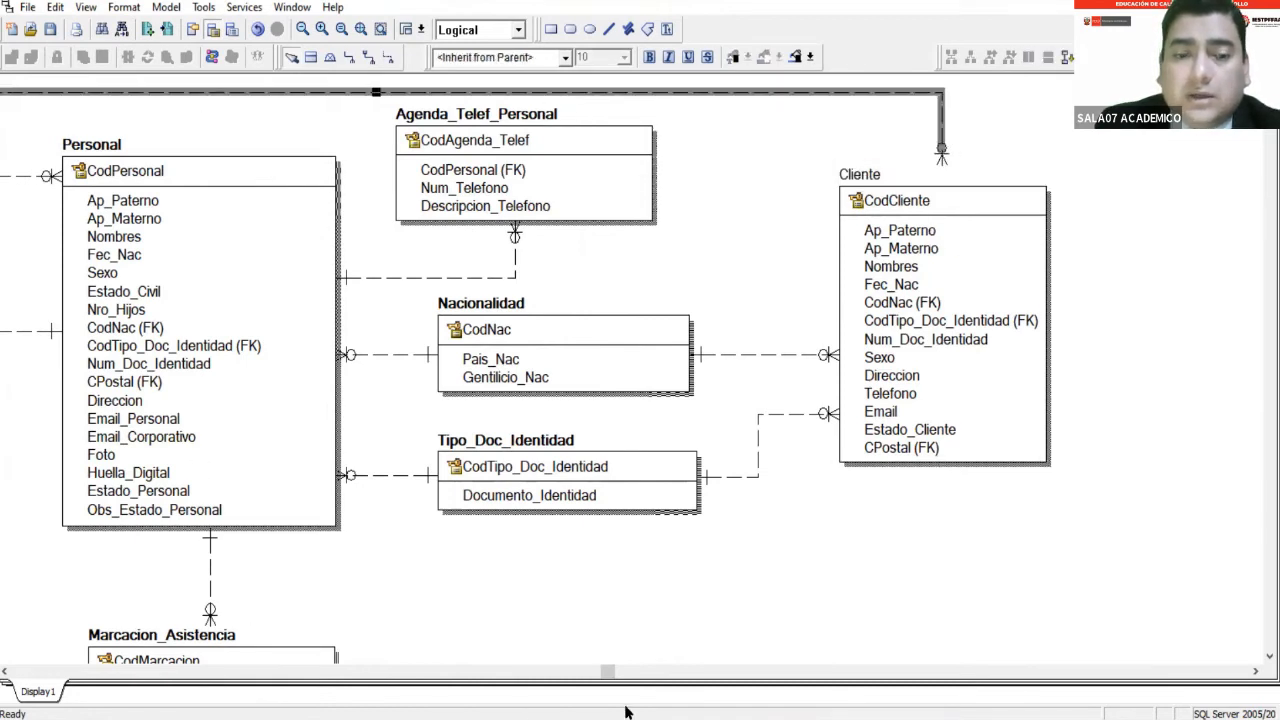
Select Distrito, Departamento and Provincia together and shift them slightly down in the diagram.
drag(608, 672, 382, 671)
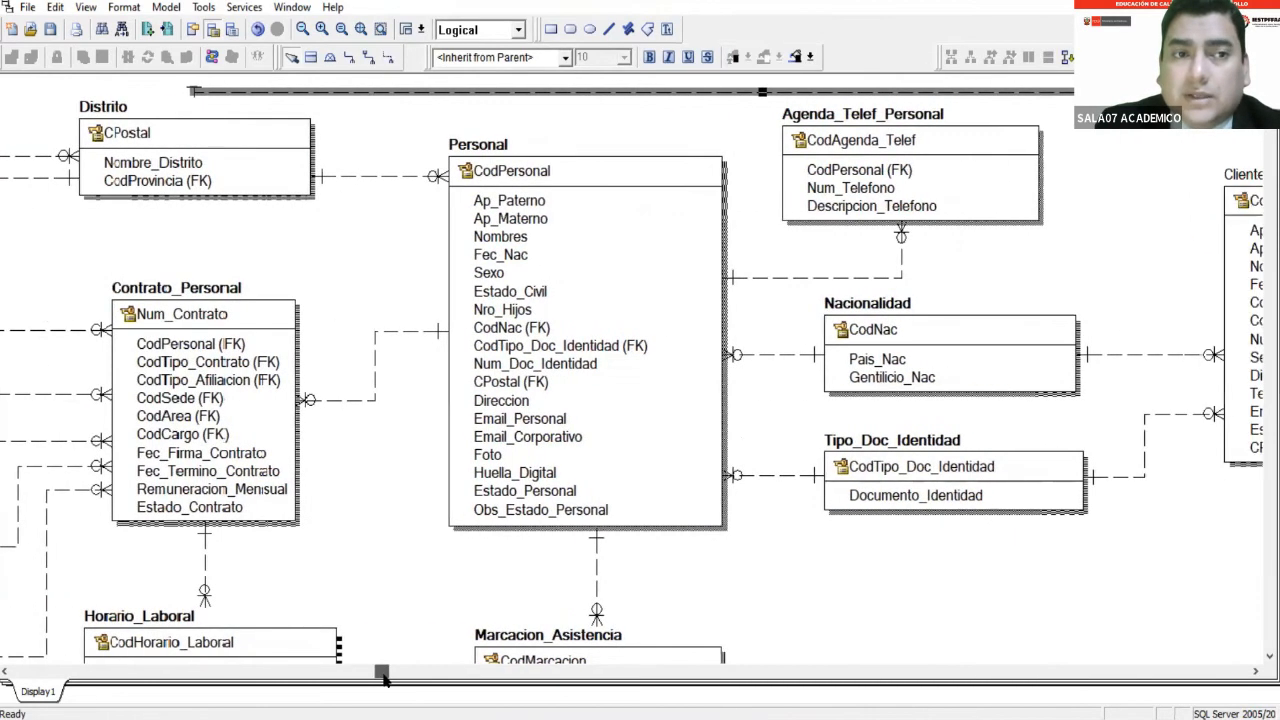
click(154, 248)
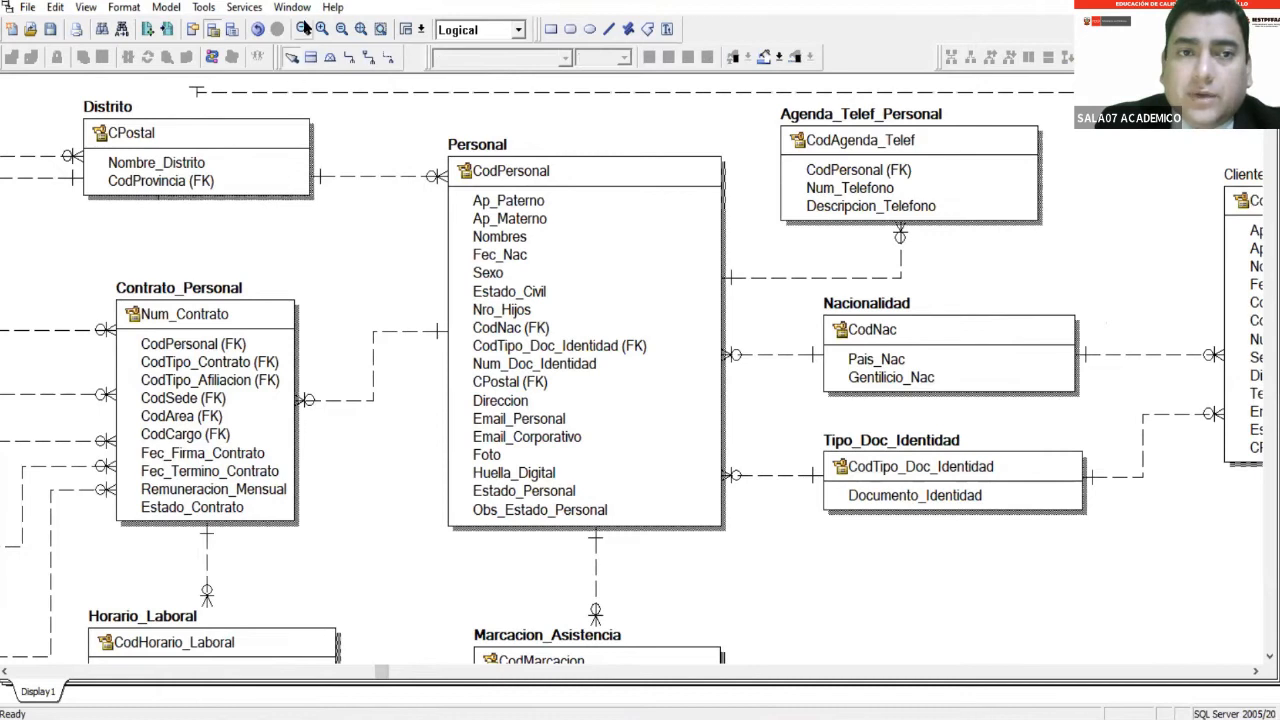
click(305, 28)
click(302, 28)
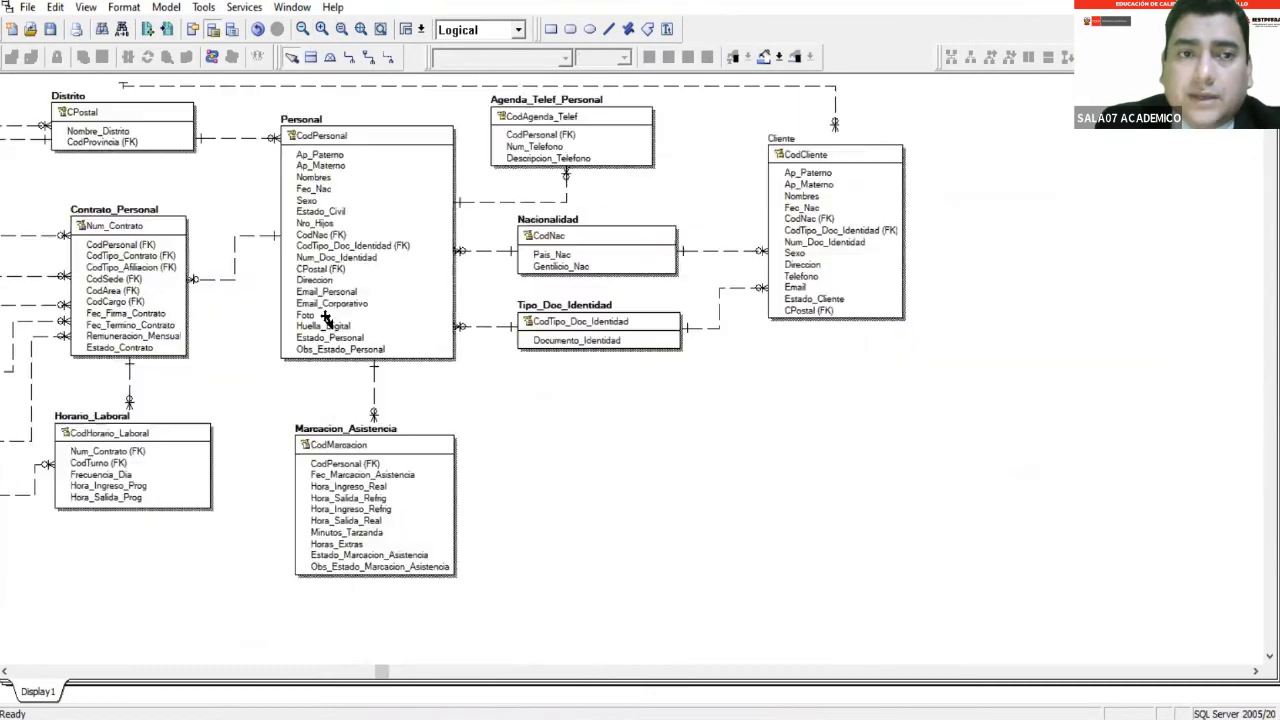
click(5, 672)
drag(5, 672, 5, 672)
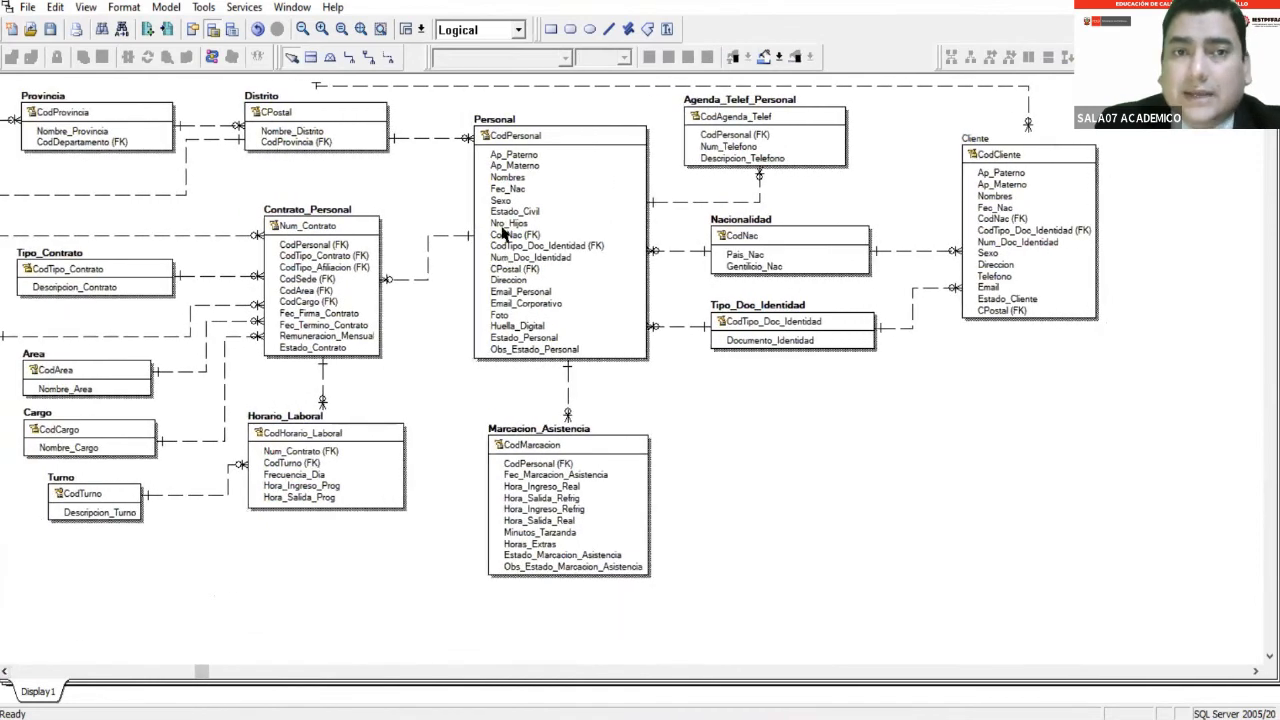
click(296, 112)
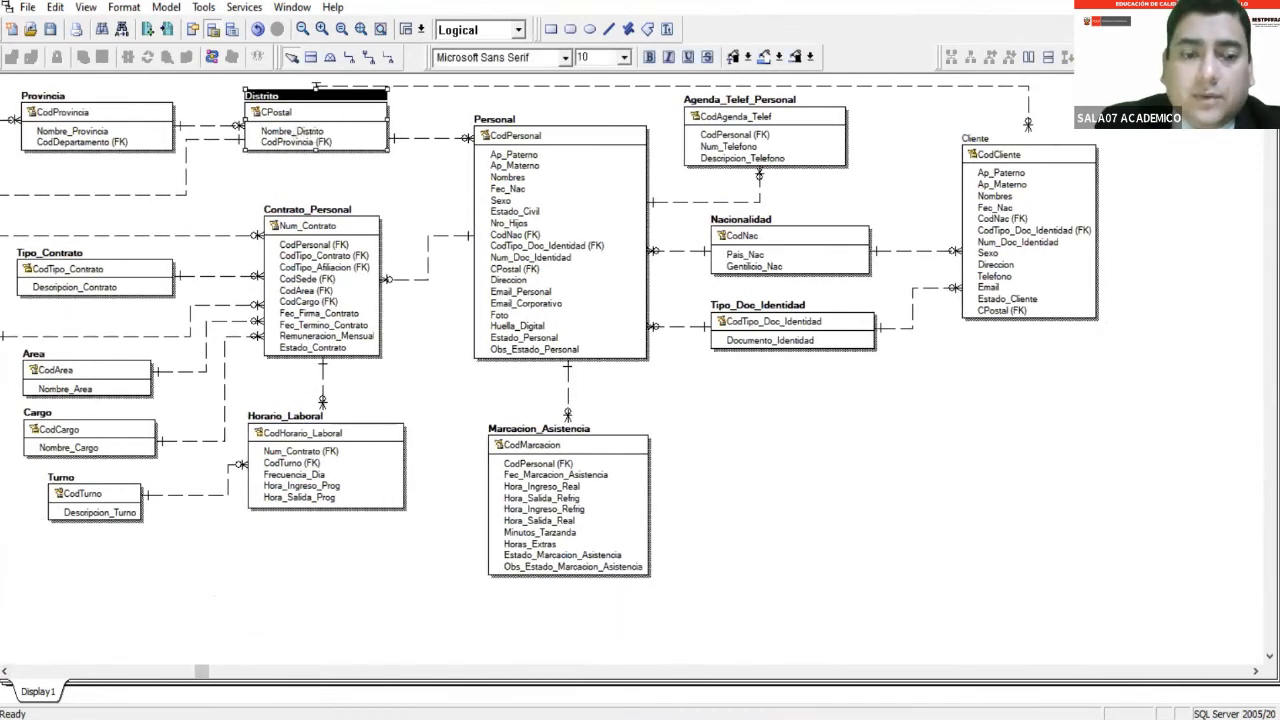
drag(201, 672, 19, 671)
shift+click(90, 108)
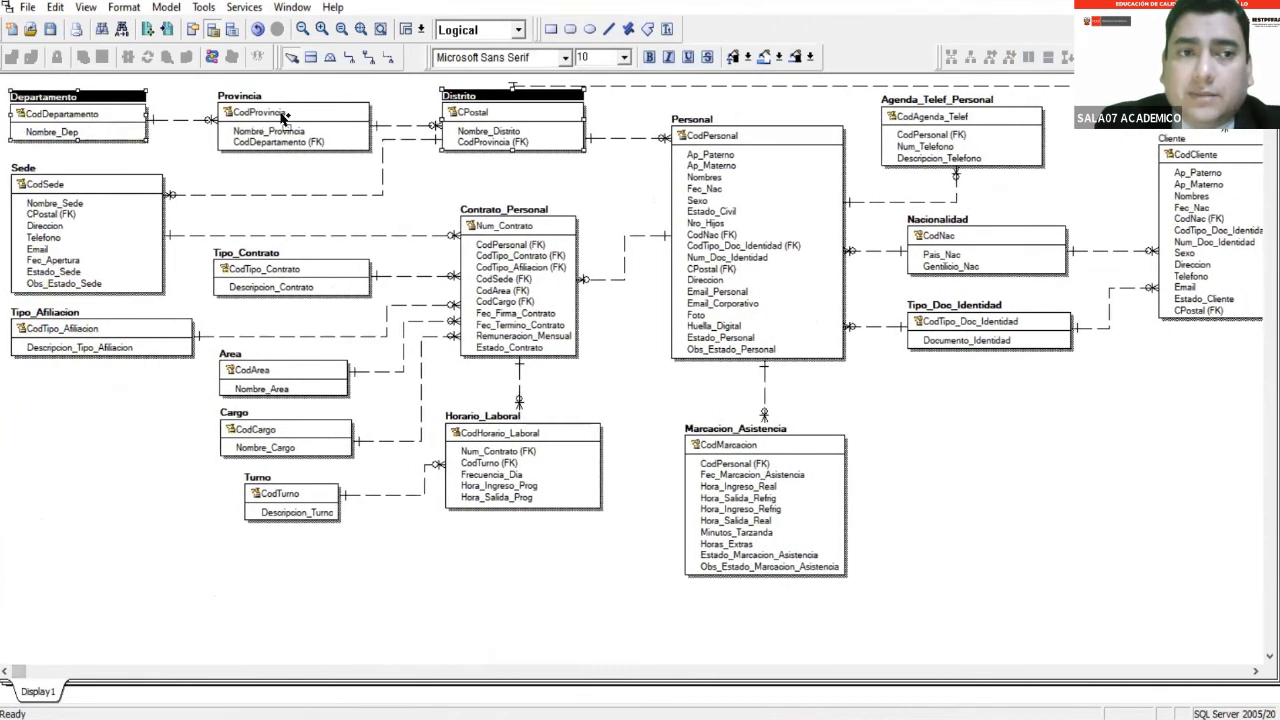
shift+click(287, 115)
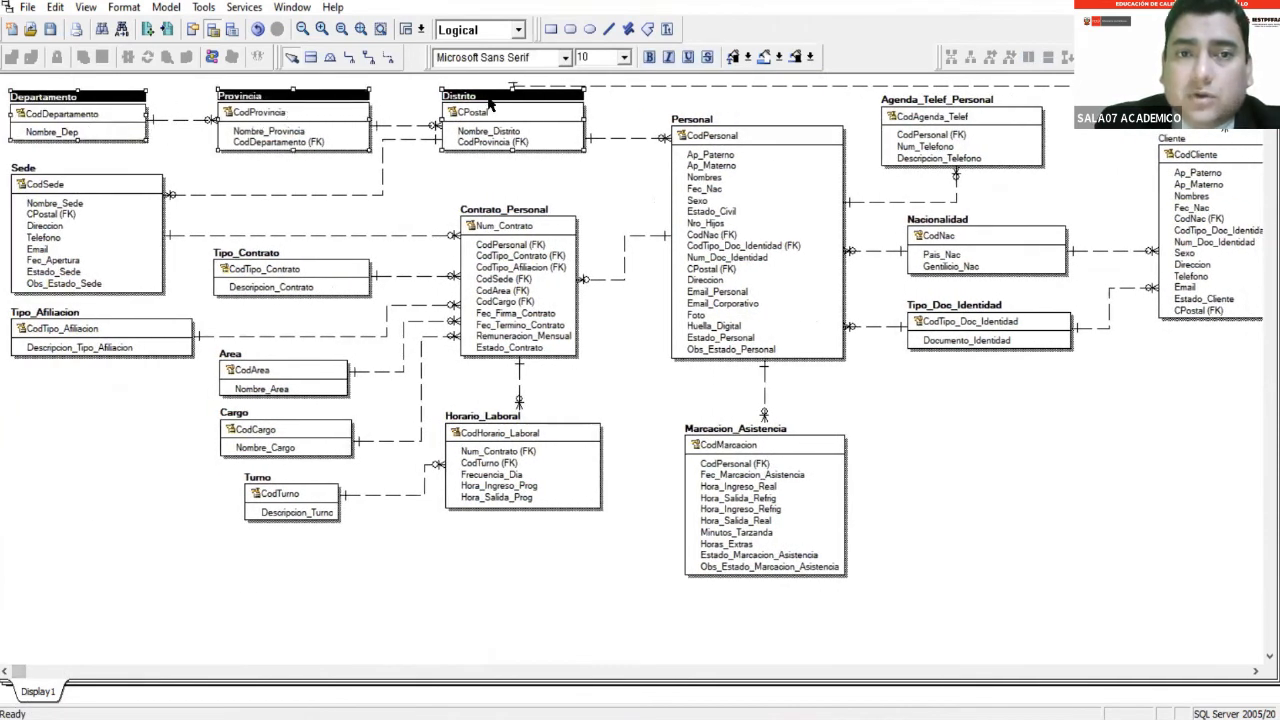
drag(489, 97, 490, 108)
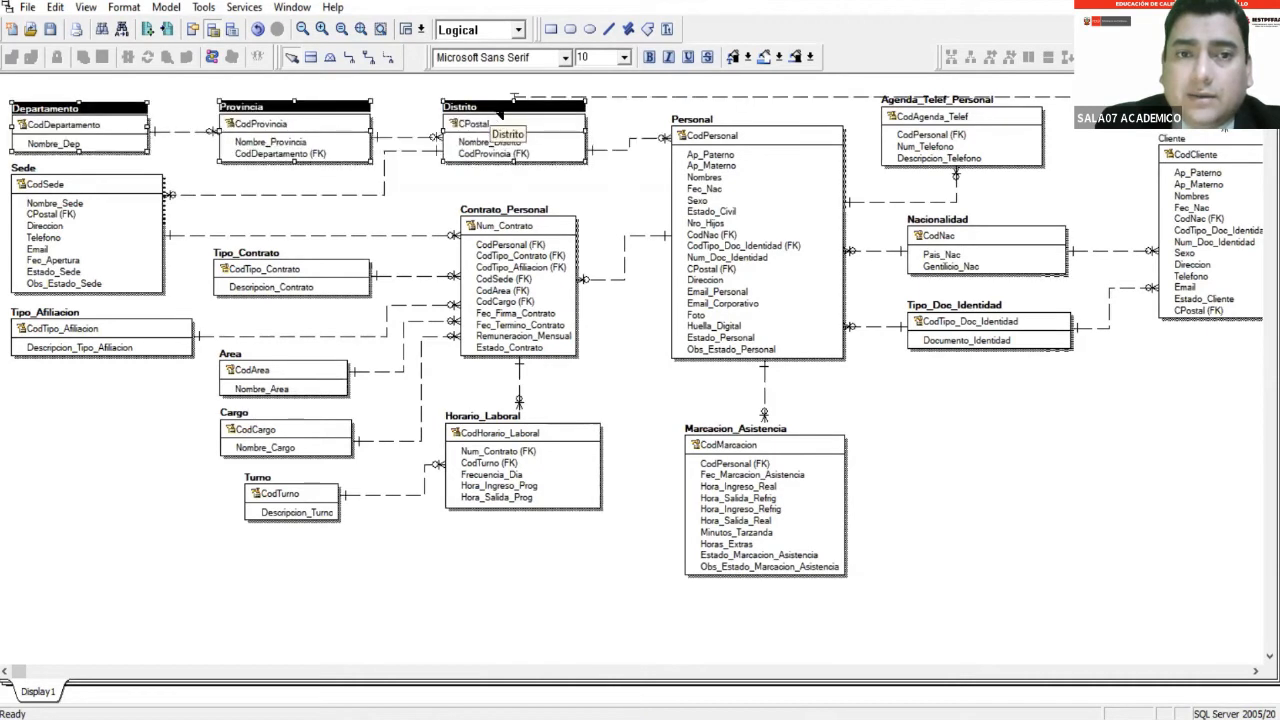
Raise the Distrito–Cliente line above Distrito and realign the lines joining Distrito to Personal and Provincia.
click(613, 101)
drag(608, 80, 608, 82)
click(523, 102)
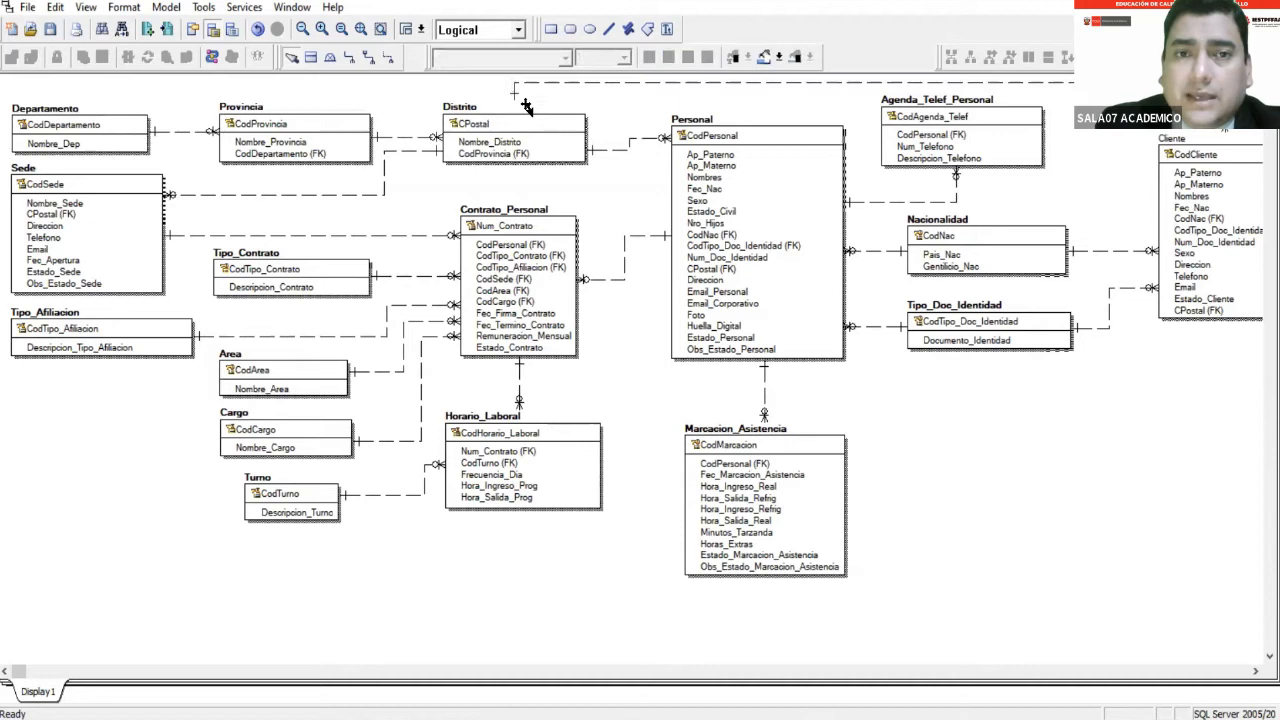
drag(593, 151, 551, 129)
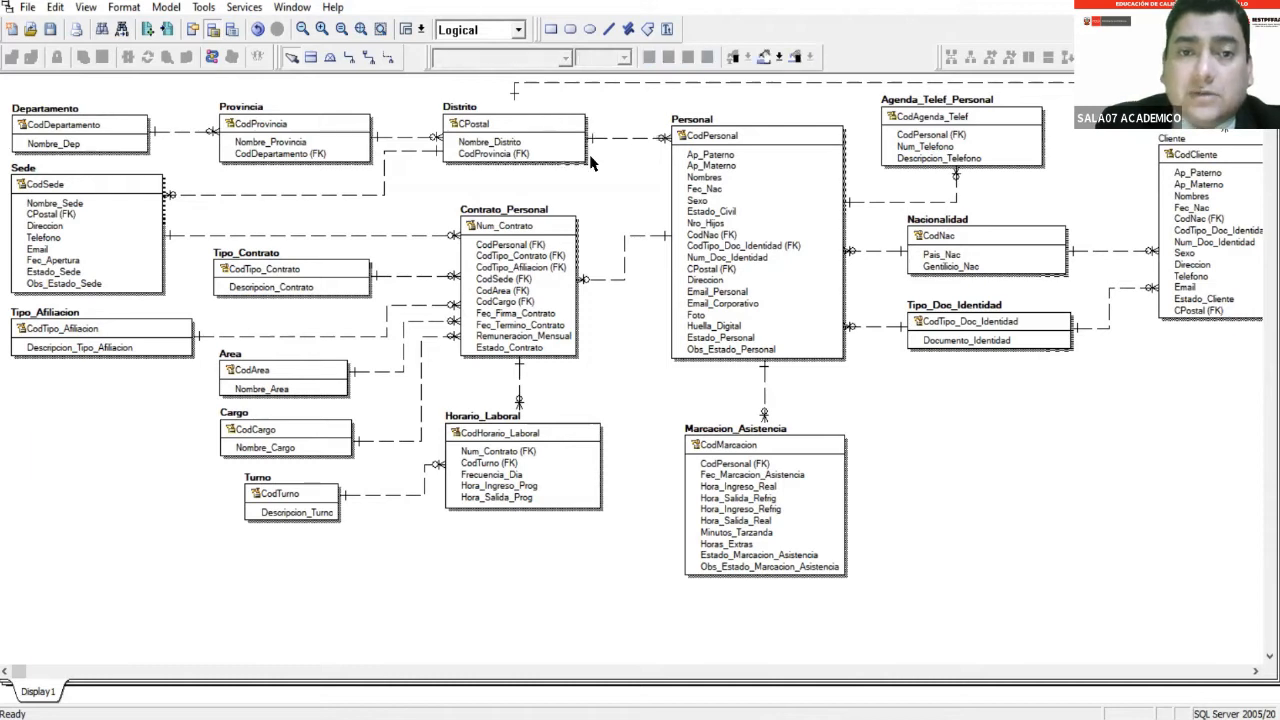
click(410, 137)
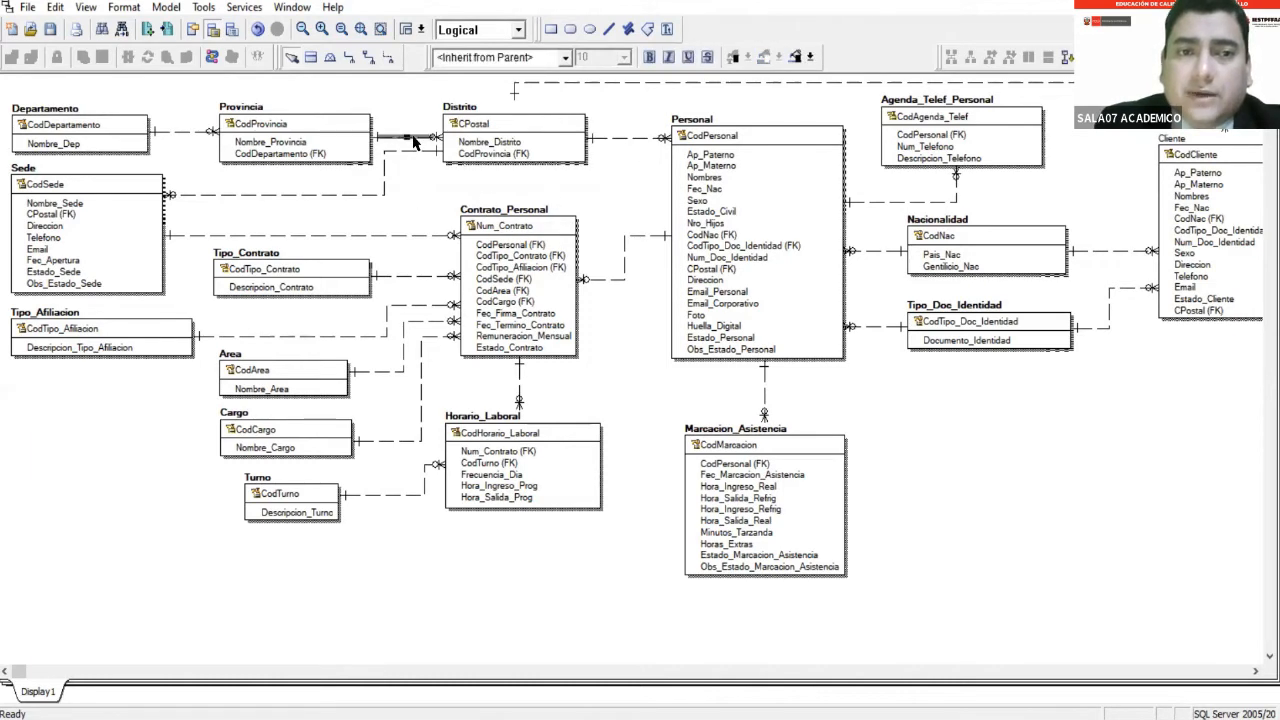
key(ctrl+z)
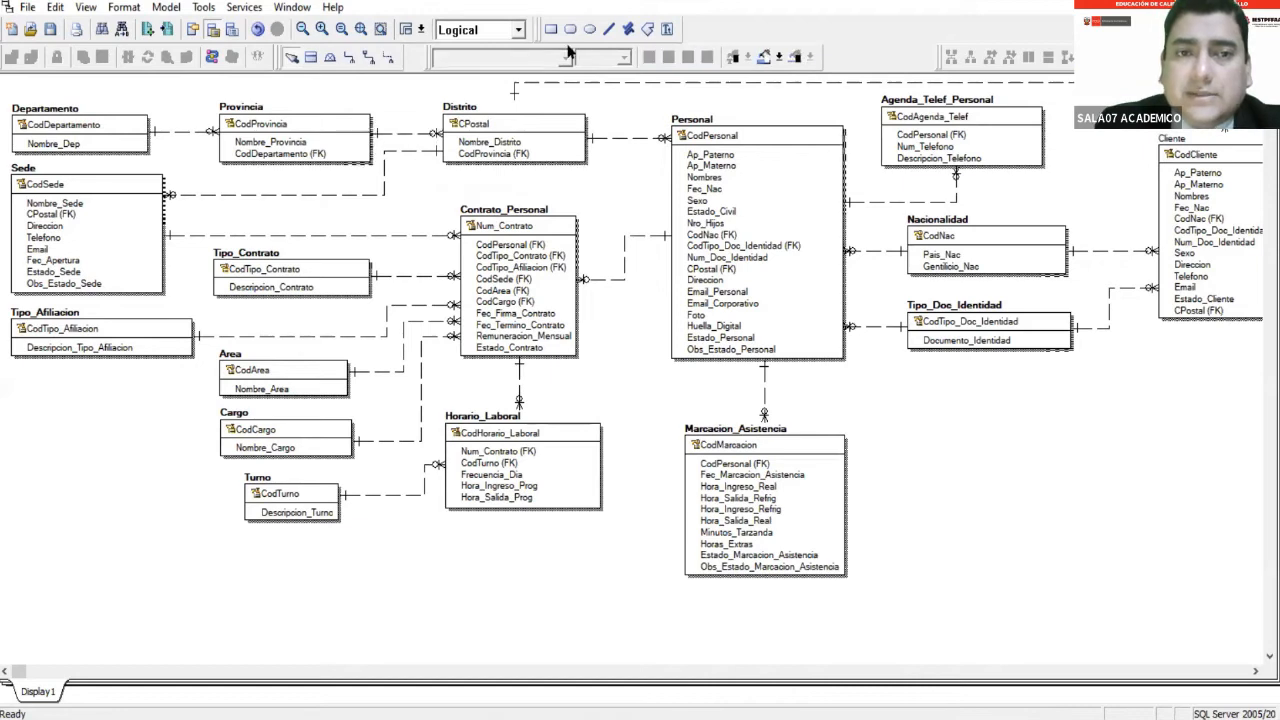
Move the CPostal foreign key in Cliente to between Sexo and Direccion in the logical model.
click(338, 29)
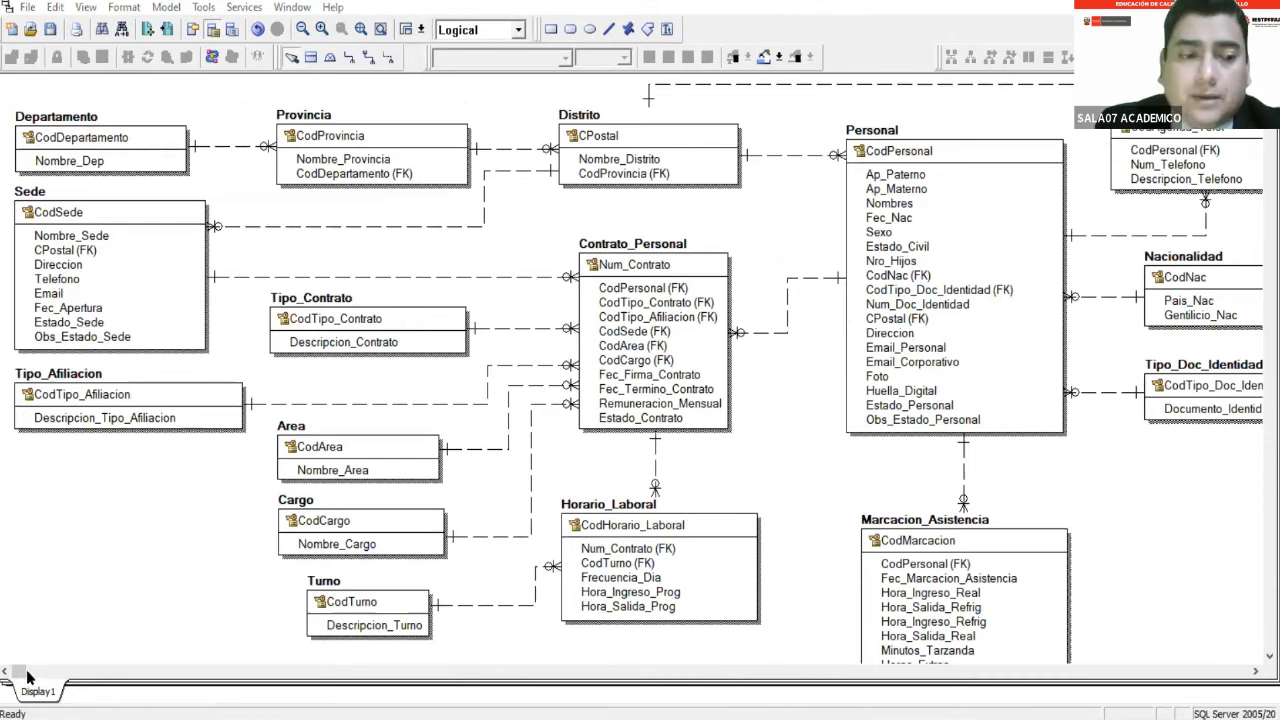
drag(26, 672, 625, 700)
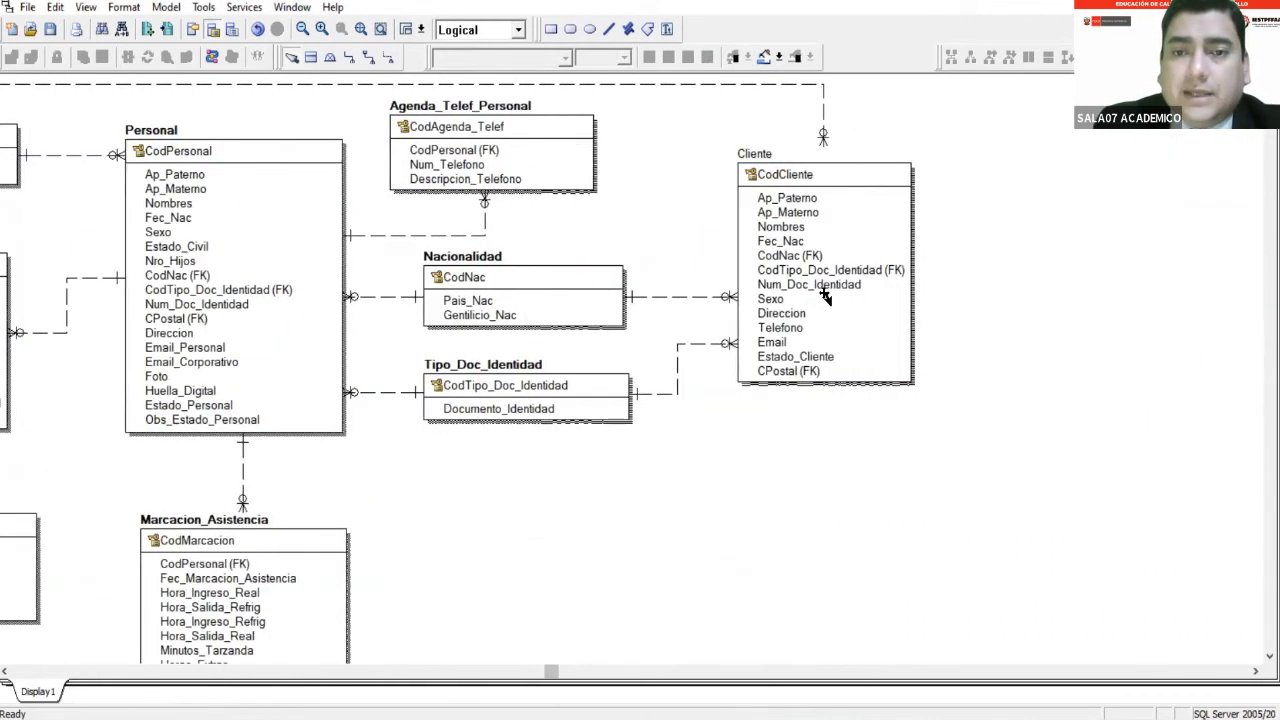
click(830, 370)
click(838, 370)
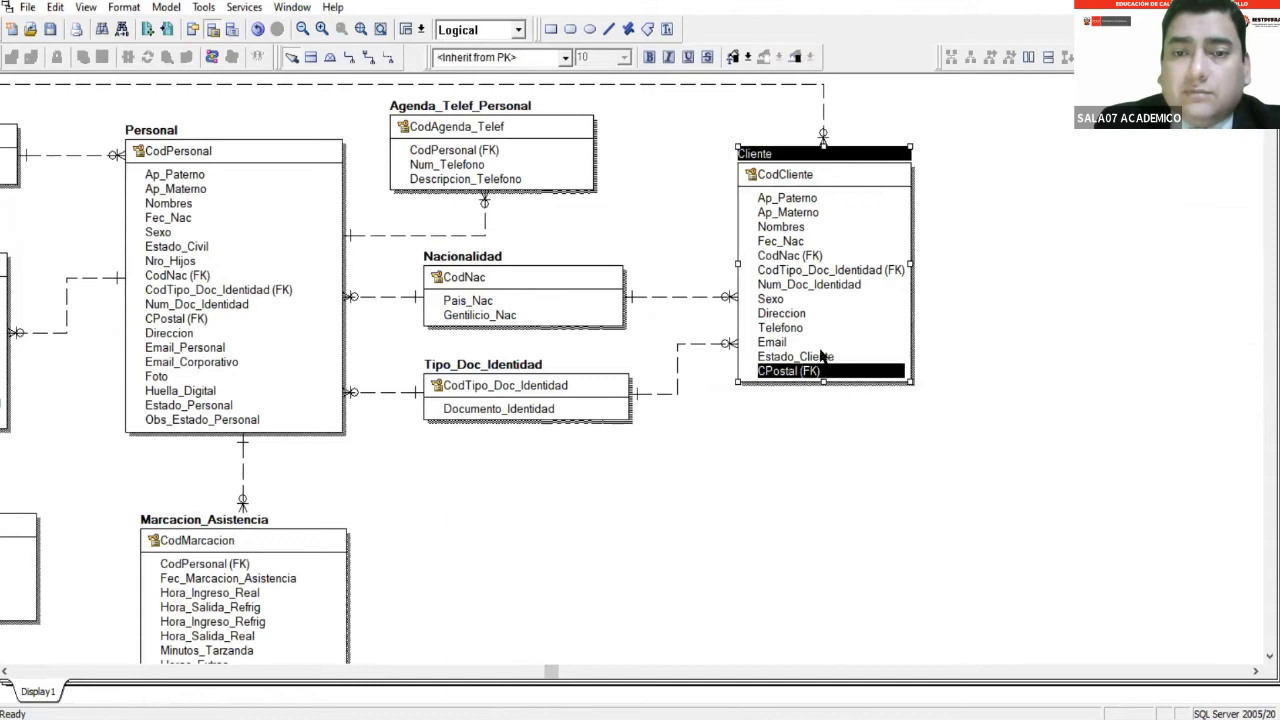
click(322, 30)
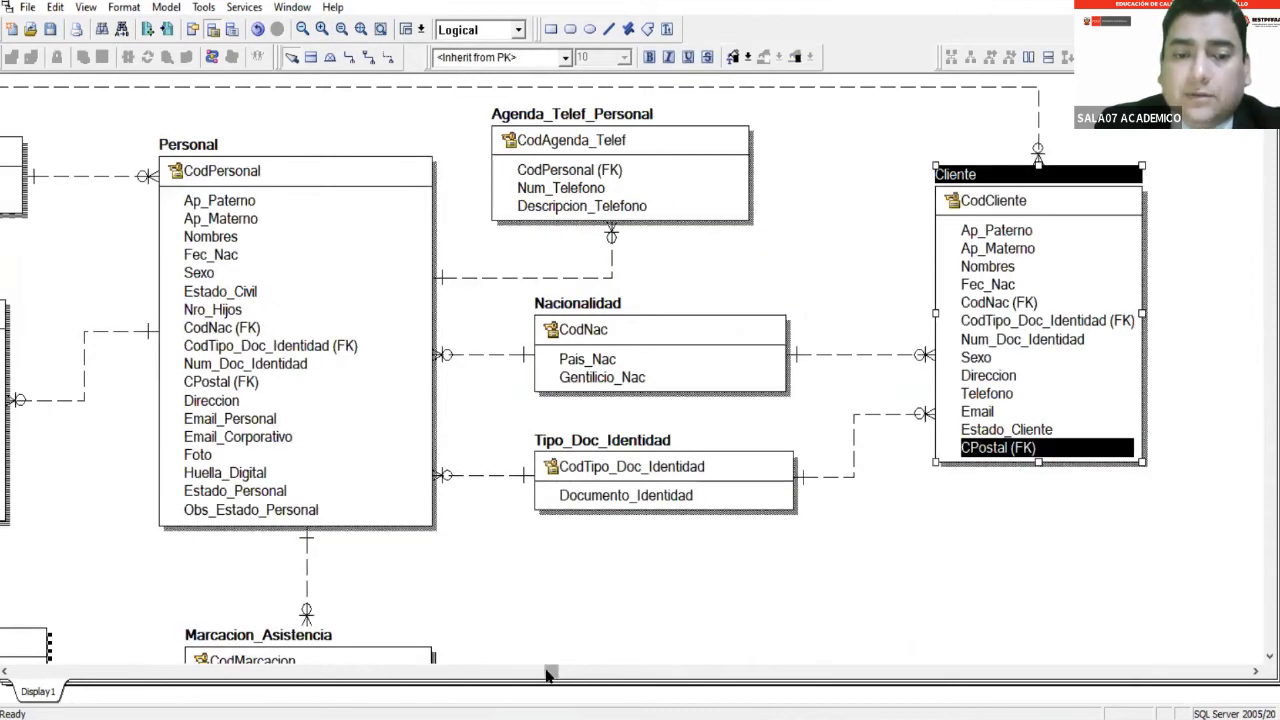
click(674, 672)
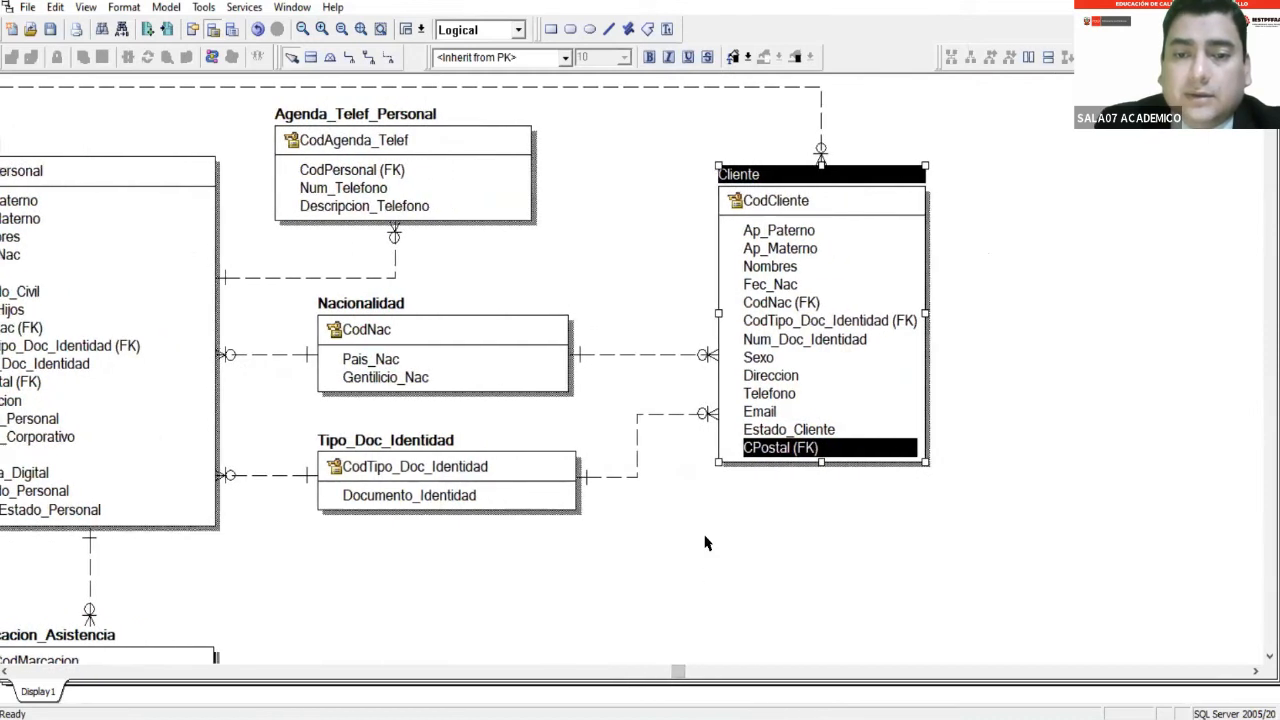
drag(809, 449, 824, 368)
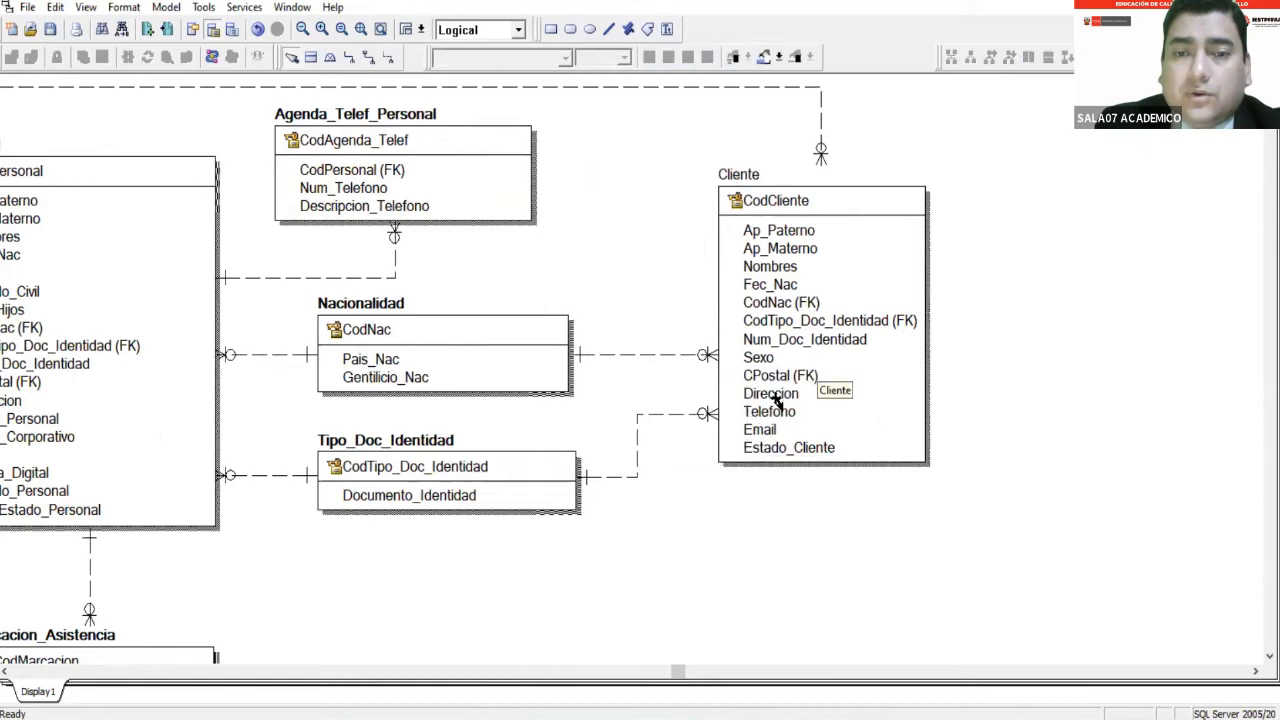
click(808, 393)
click(808, 393)
click(806, 378)
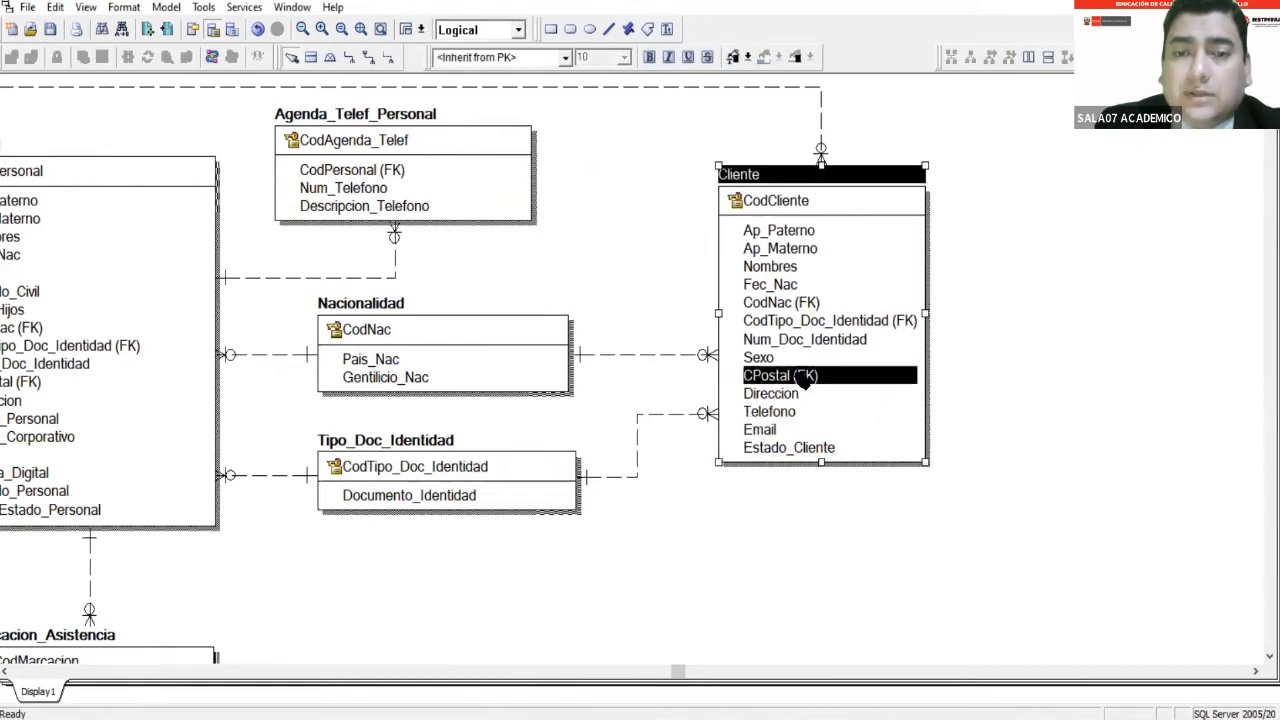
Switch the model to Physical and move CPostal in Cliente directly below Sexo, comparing the order with the logical view.
click(519, 31)
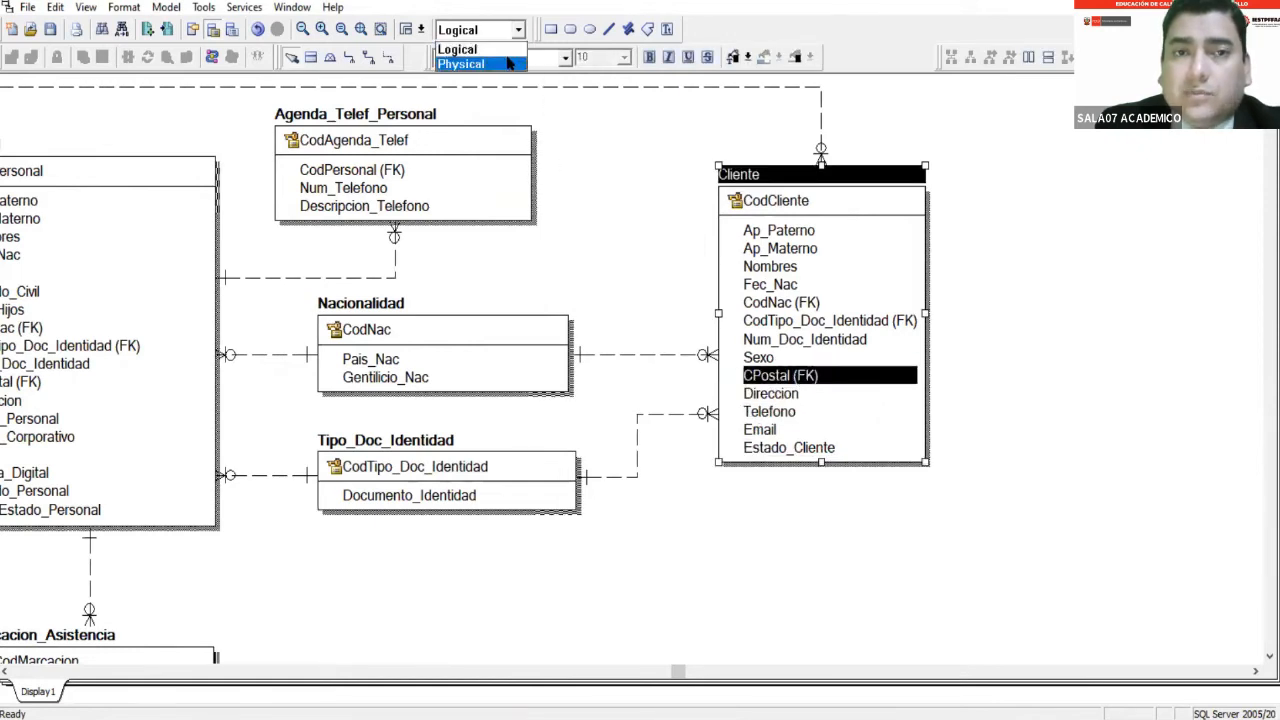
click(508, 64)
drag(781, 451, 806, 371)
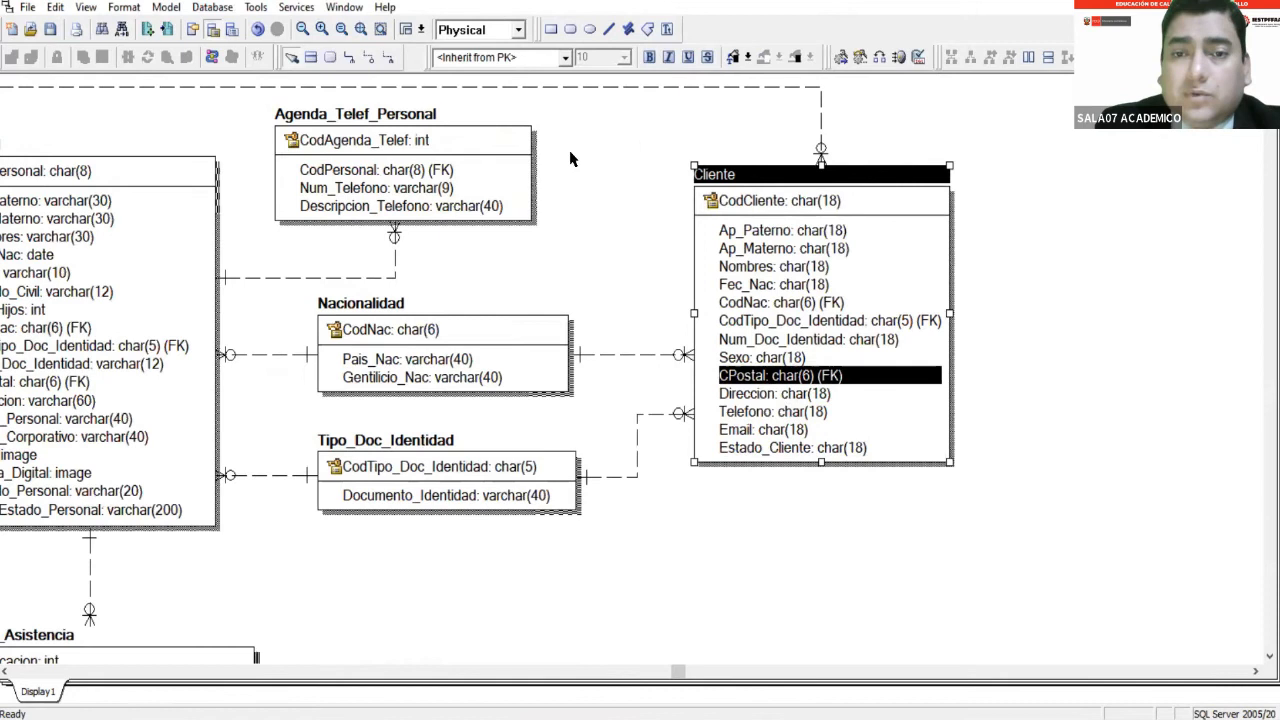
click(509, 28)
click(484, 49)
click(510, 33)
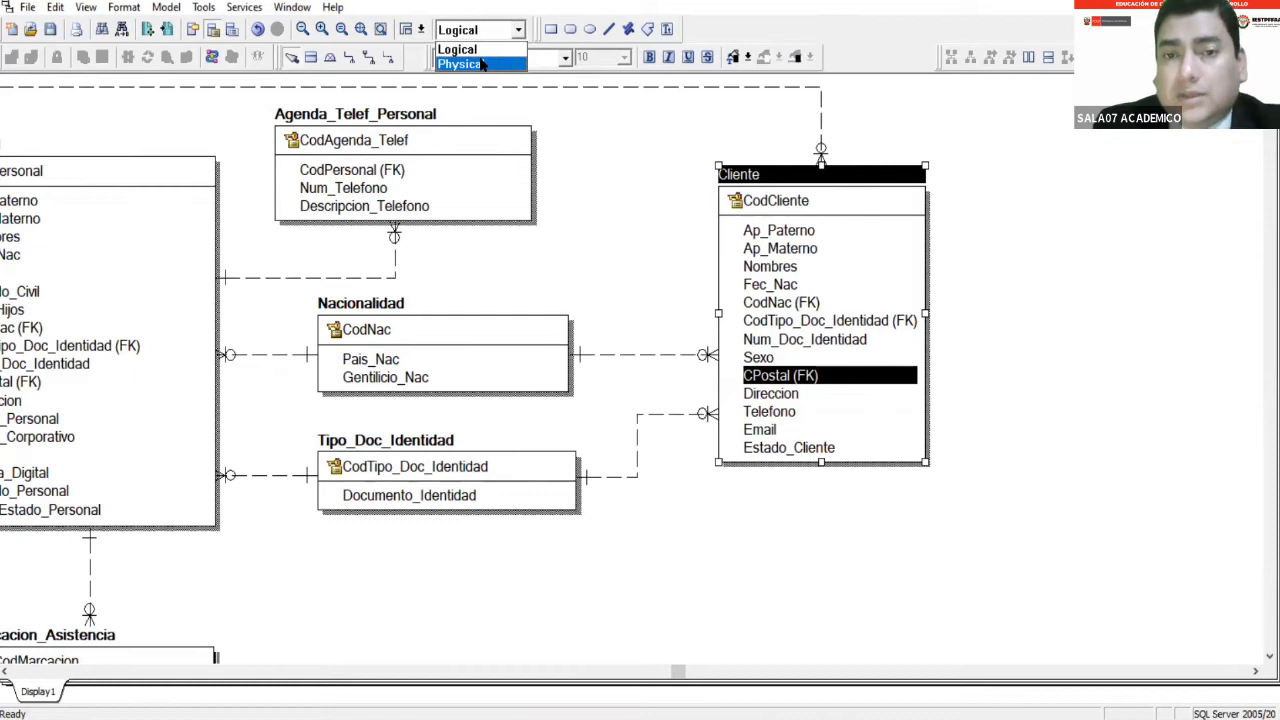
click(482, 64)
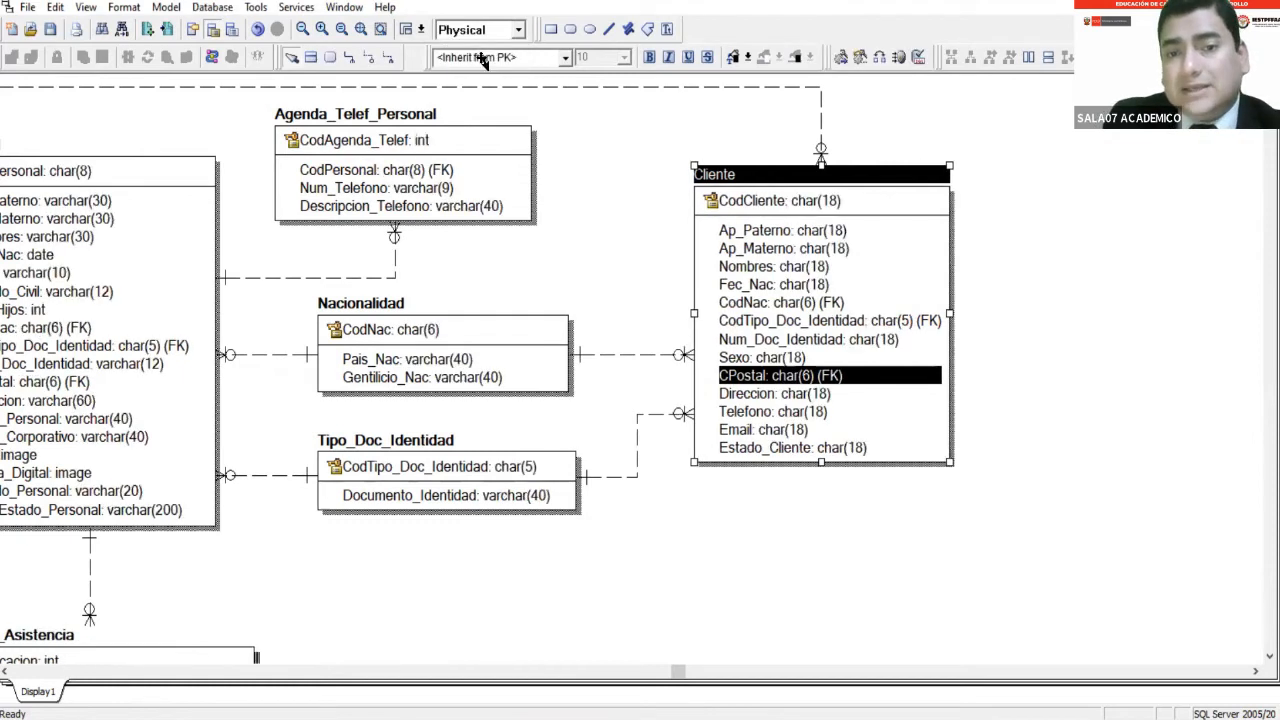
Open the column properties of Cliente and set the SQL Server datatype of CodCliente to char(5).
click(1020, 350)
click(841, 205)
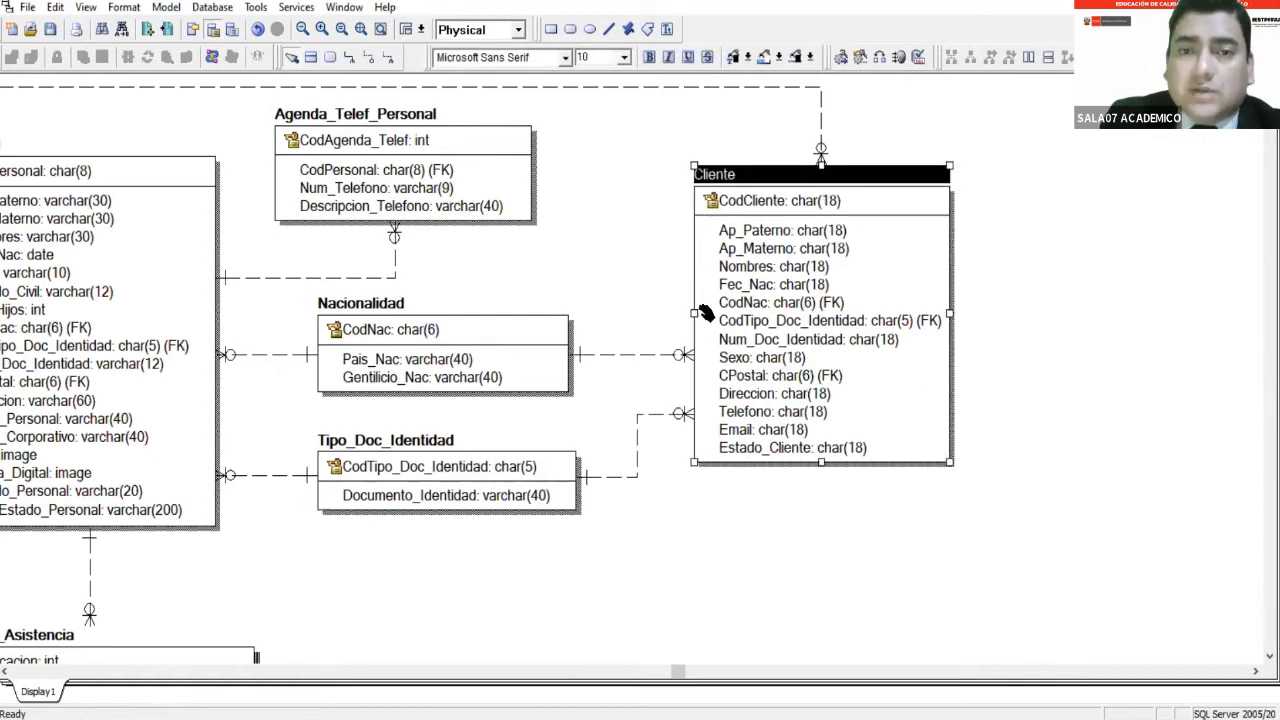
click(4, 673)
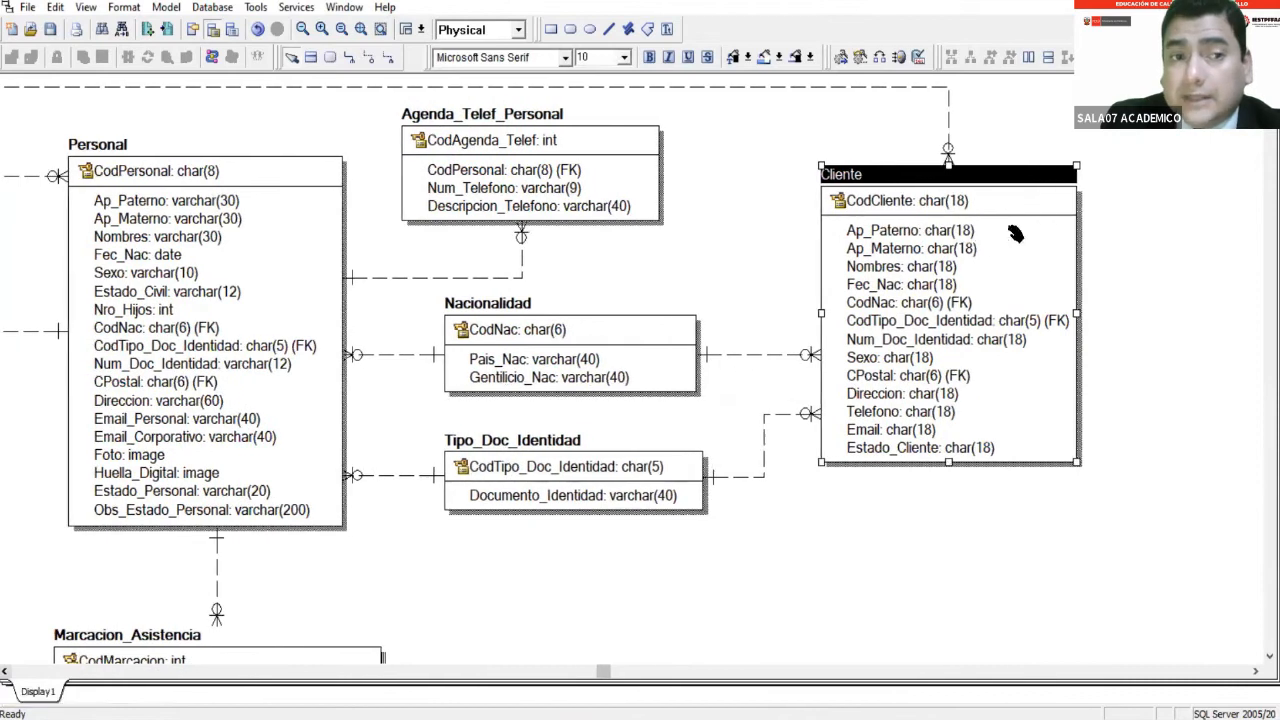
click(965, 205)
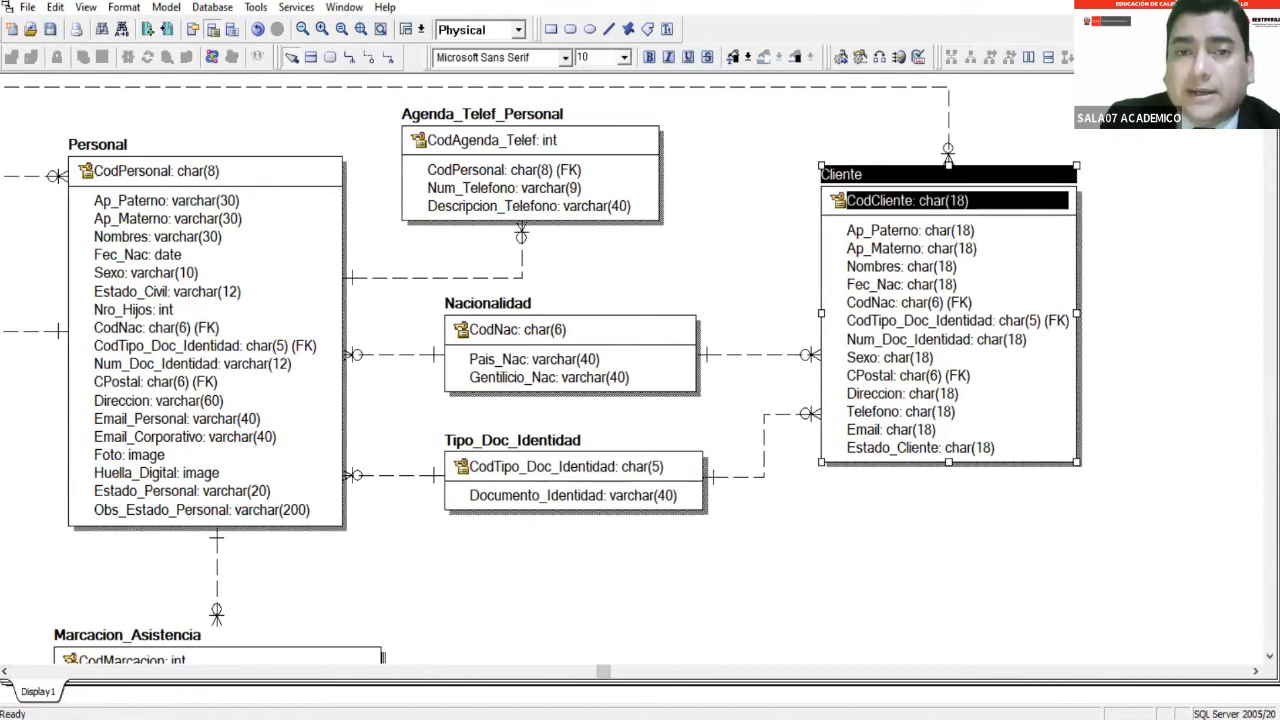
double_click(668, 327)
click(668, 327)
key(BackSpace)
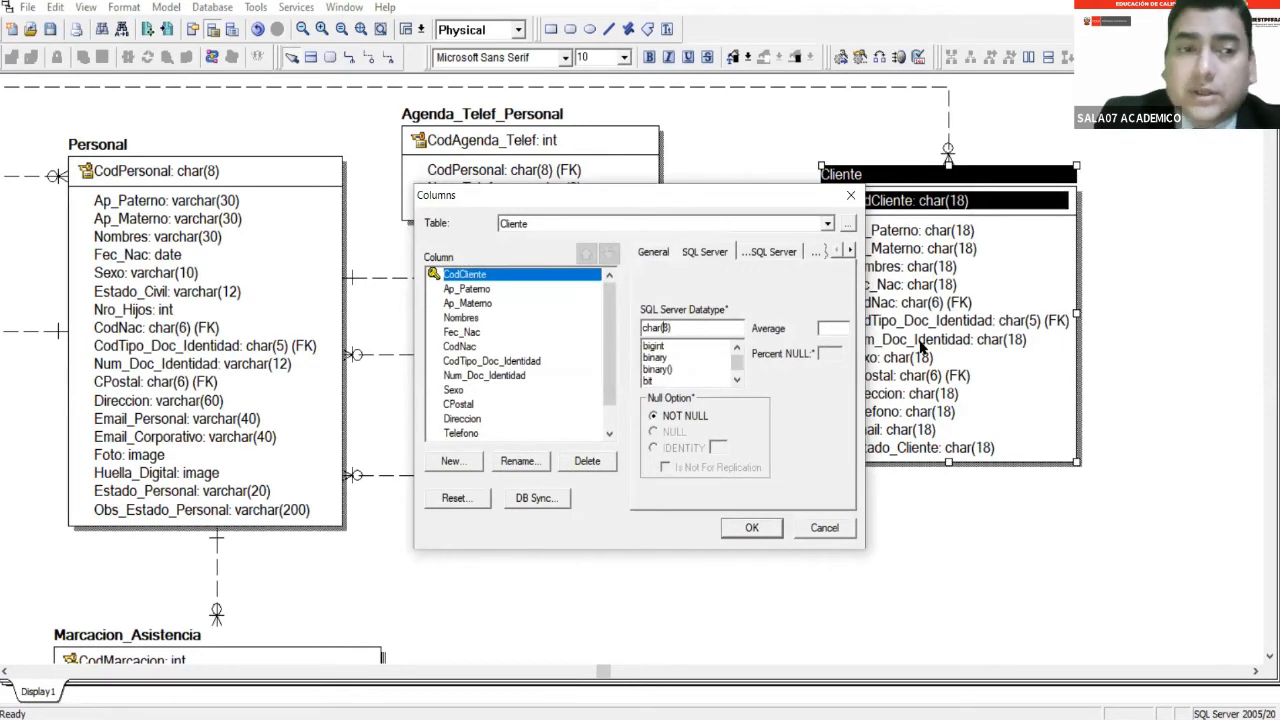
text(5)
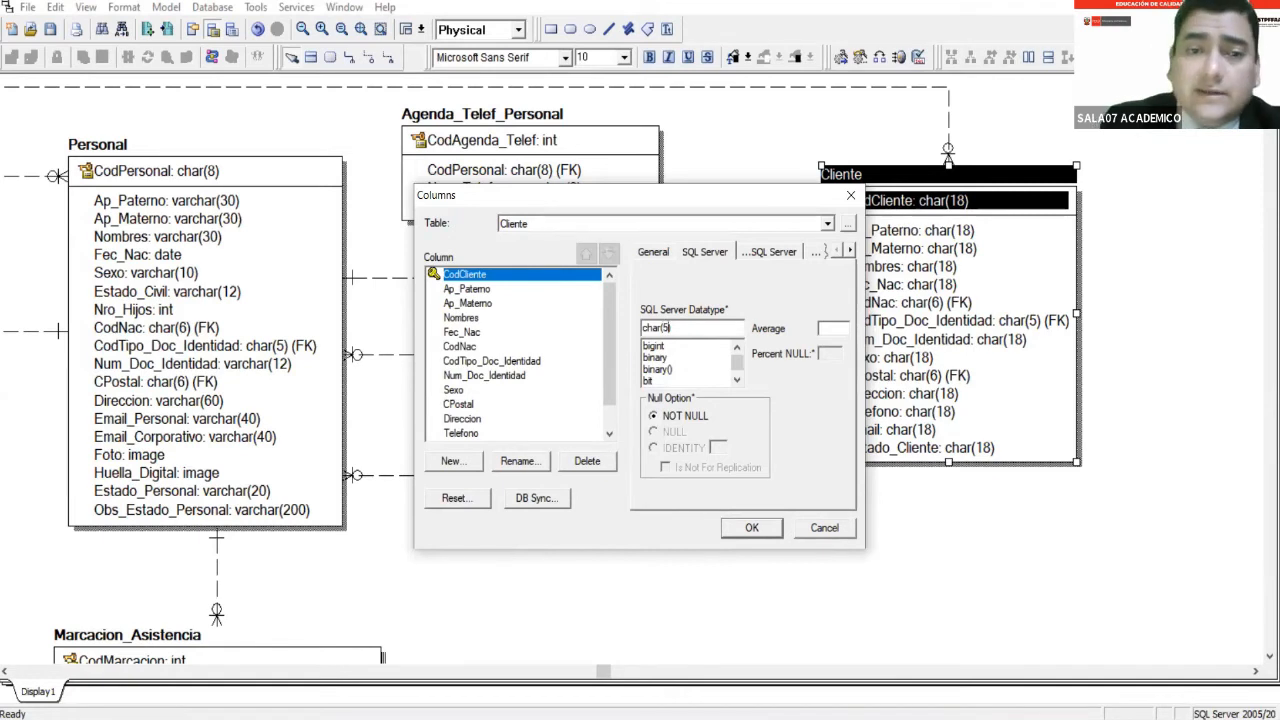
Set the SQL Server datatype of the Ap_Paterno column in Cliente to varchar(30).
click(497, 290)
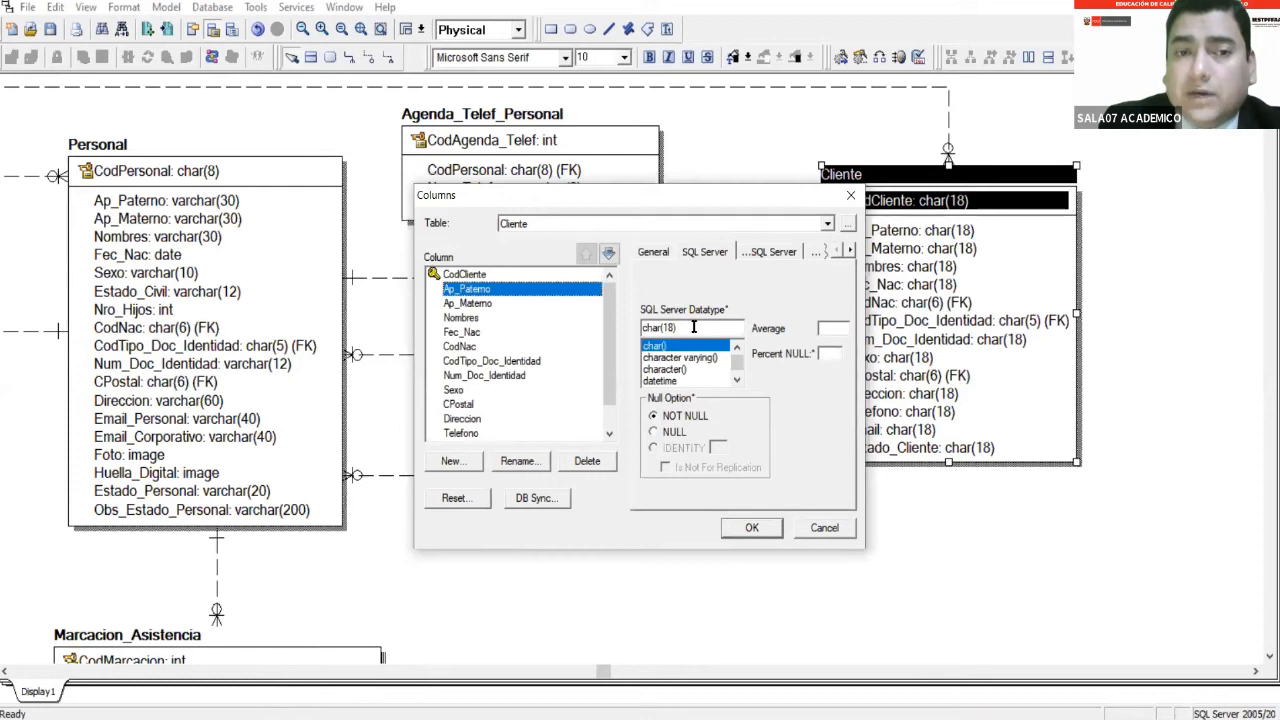
double_click(694, 328)
text(v)
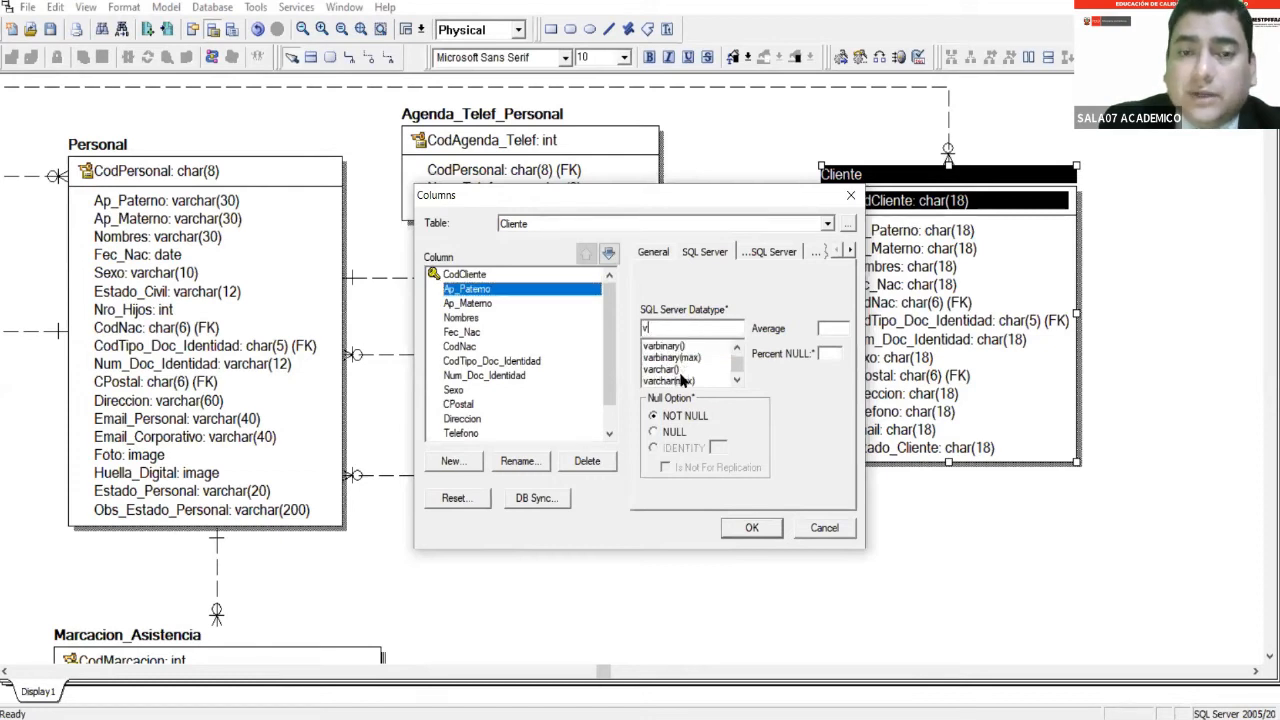
click(685, 371)
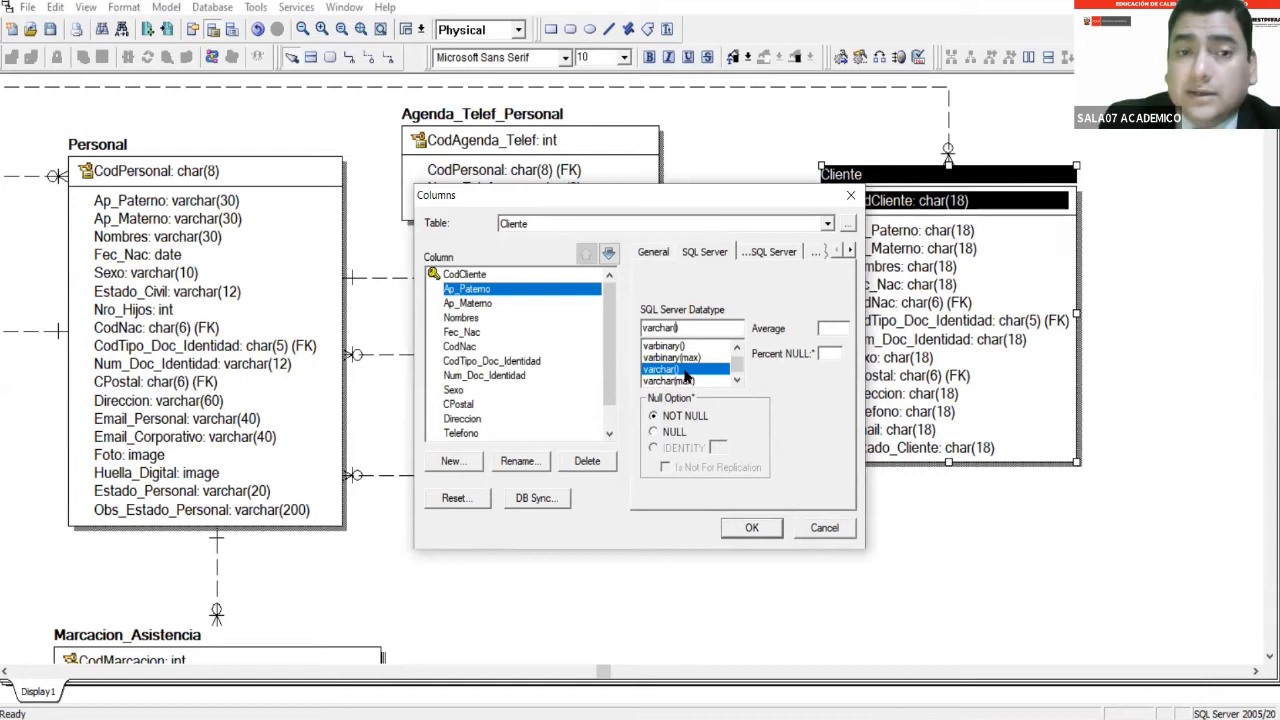
text(30)
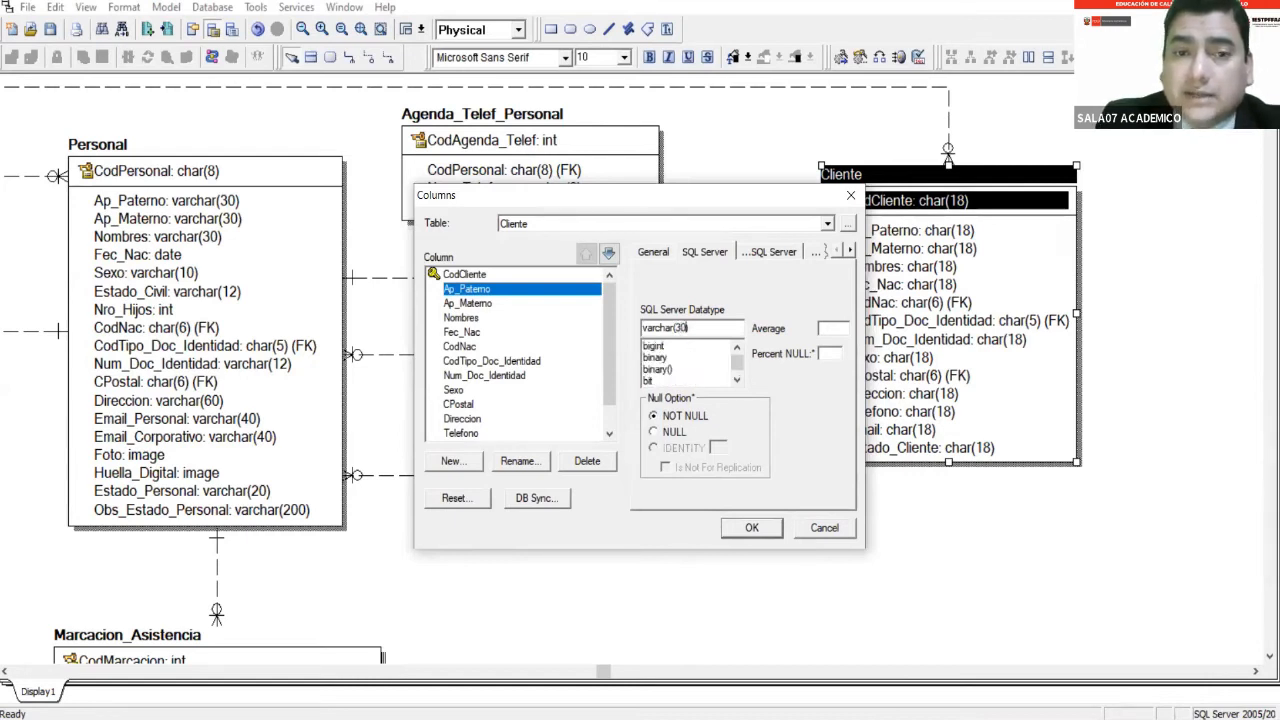
Set the SQL Server datatype of the Ap_Materno column in Cliente to varchar(30).
click(488, 305)
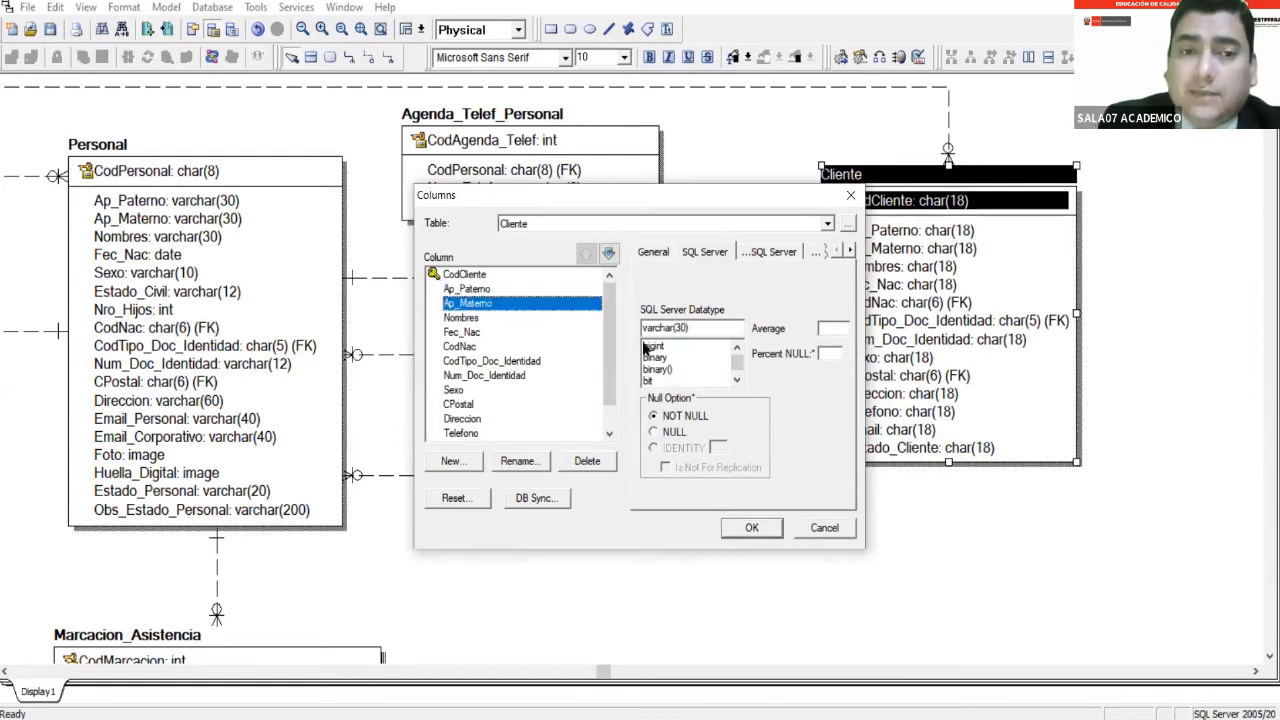
double_click(700, 328)
text(v)
click(668, 369)
text(30)
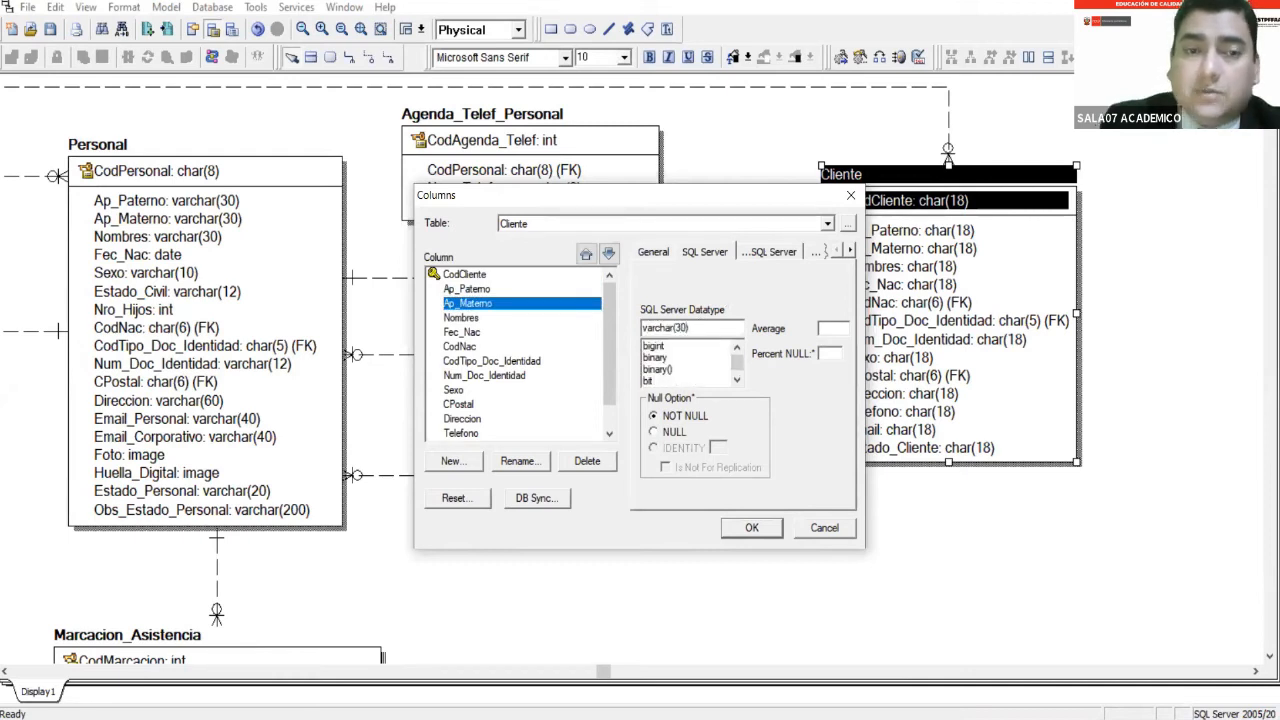
Set the SQL Server datatype of the Nombres column in Cliente to varchar(30).
click(468, 318)
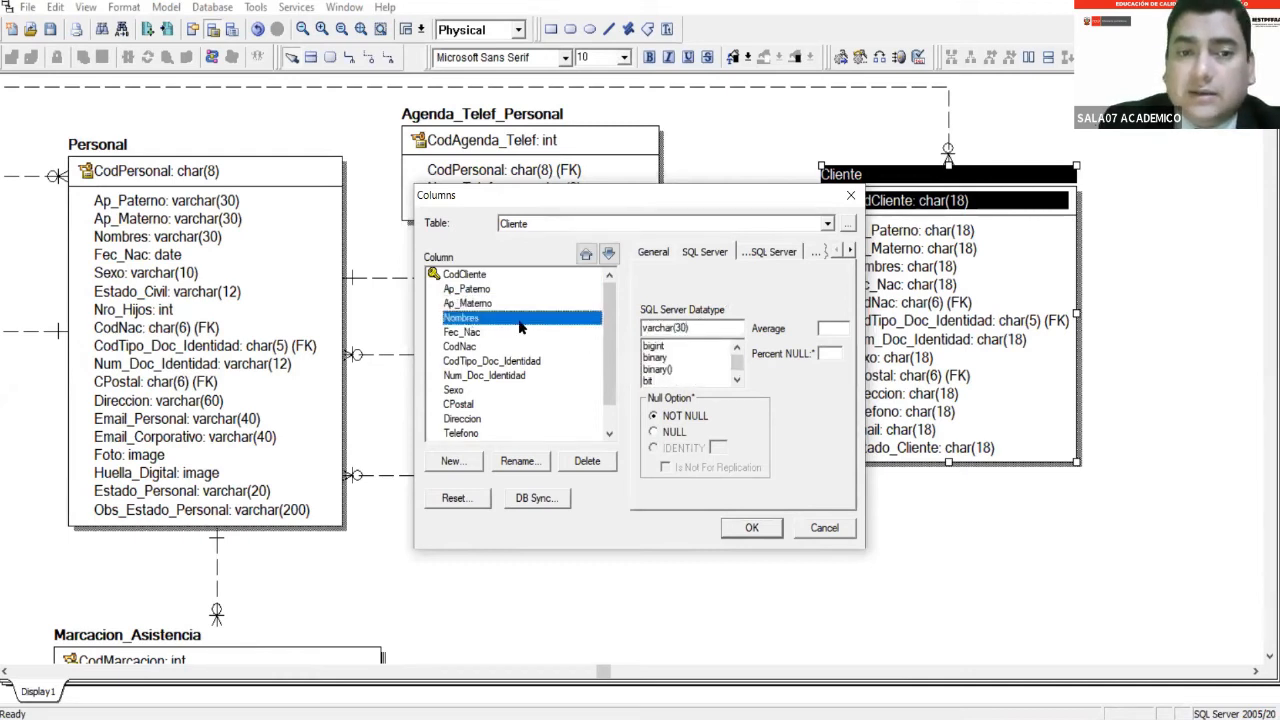
click(695, 328)
text(v)
click(684, 370)
text(30)
Set the SQL Server datatype of Fec_Nac in Cliente to date and check the inherited datatype of the CodNac foreign key.
click(480, 332)
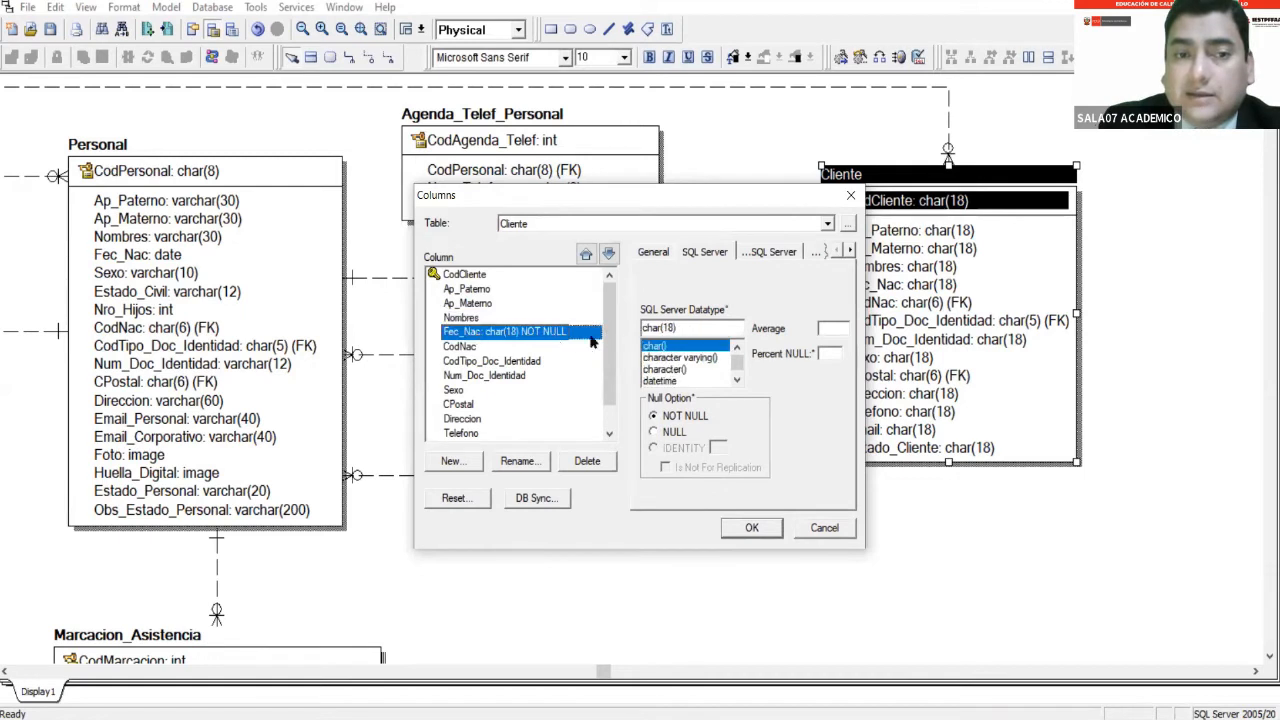
click(685, 382)
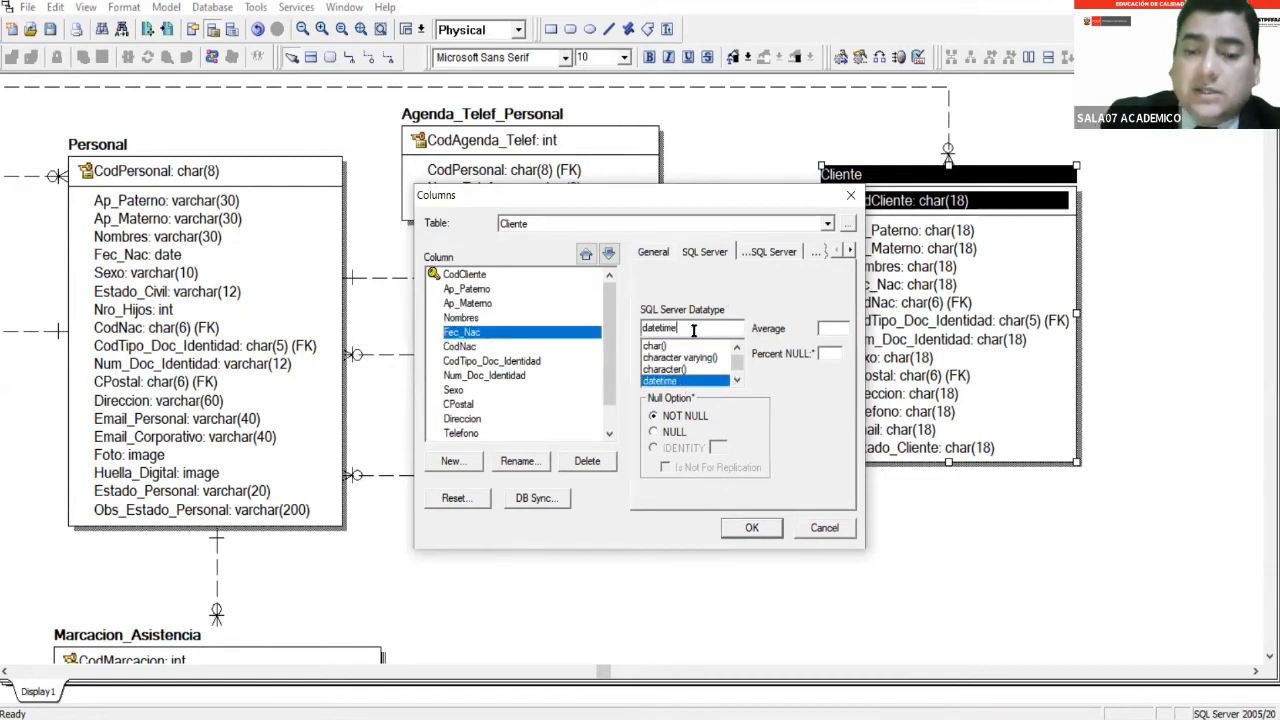
key(BackSpace)
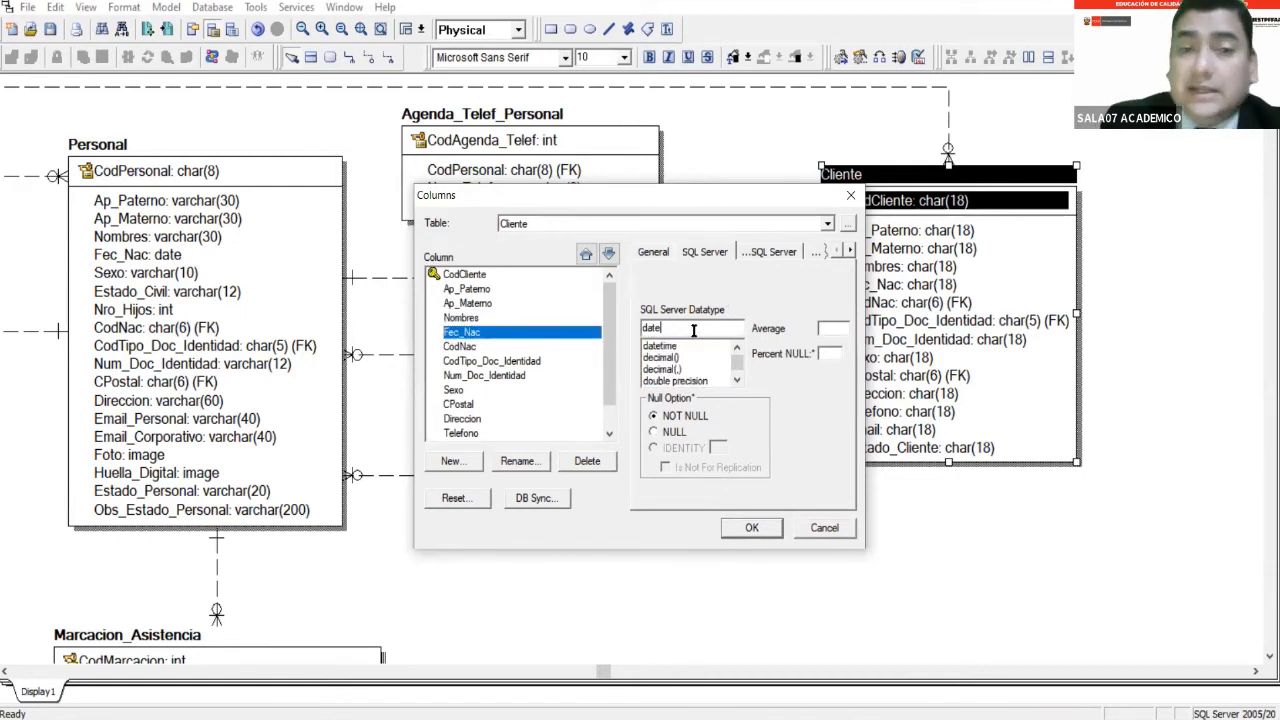
click(473, 347)
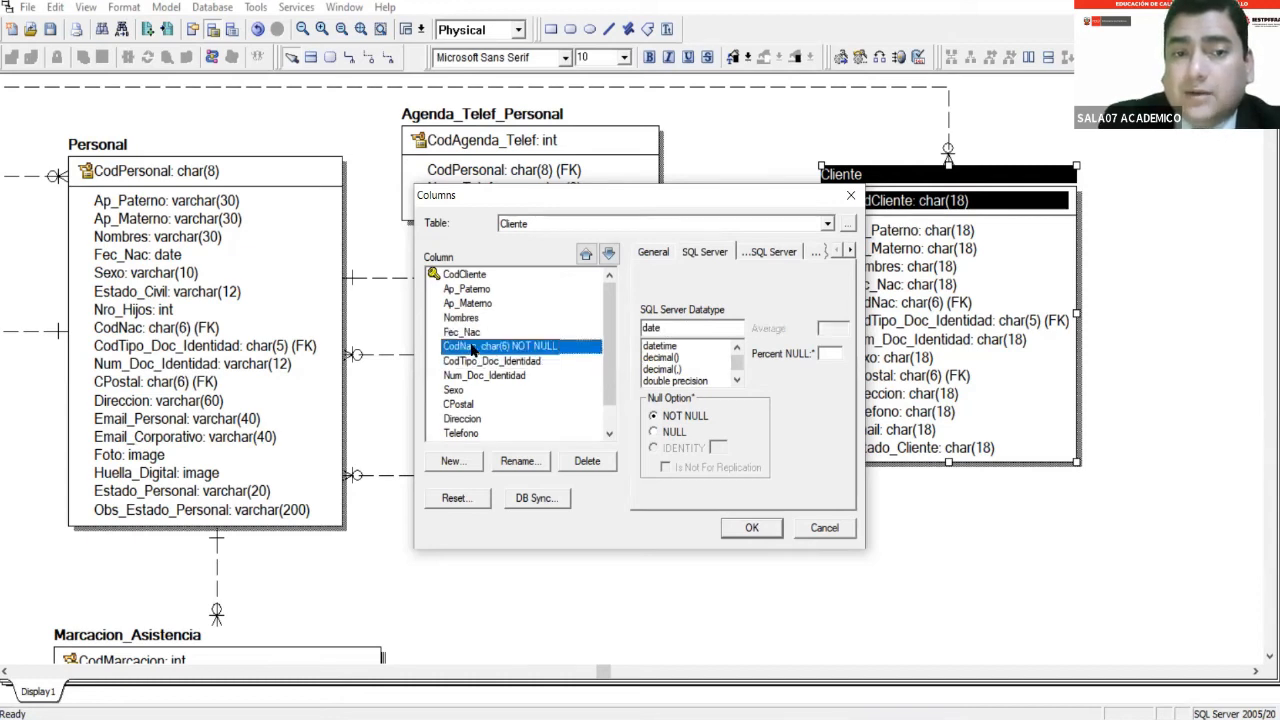
click(479, 361)
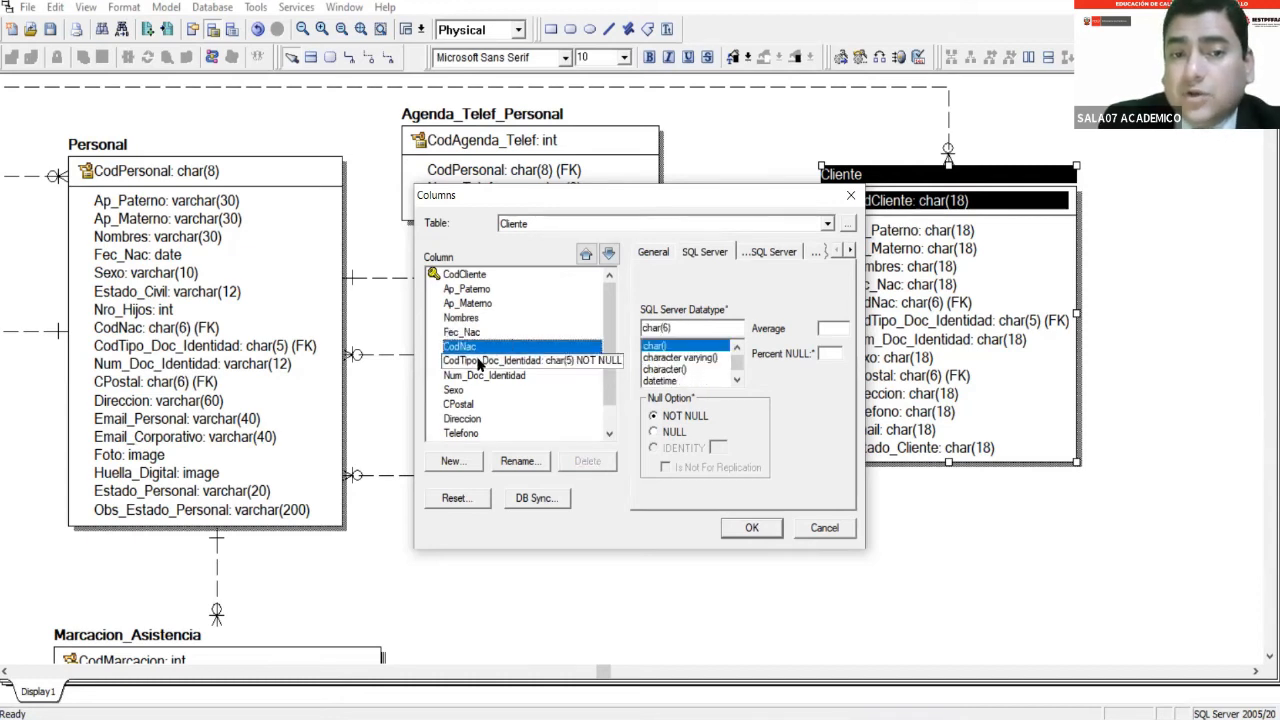
click(478, 347)
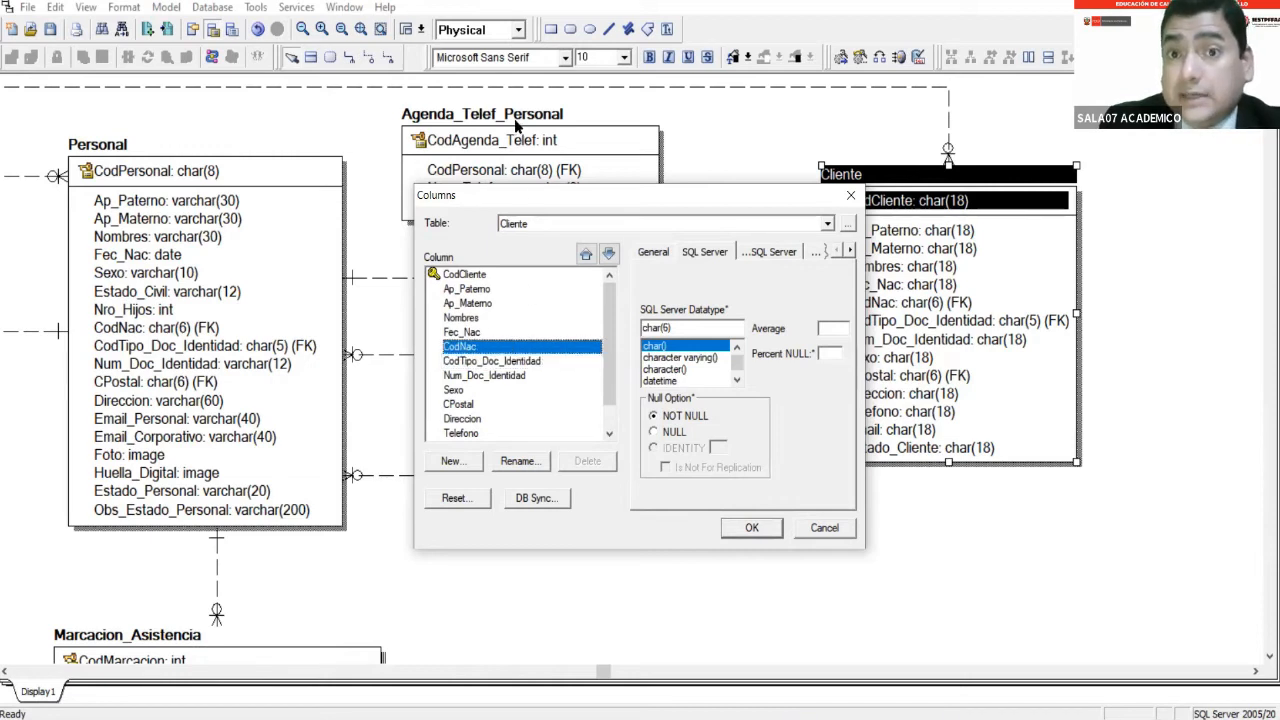
Set the SQL Server datatype of the Num_Doc_Identidad column in Cliente to varchar(12).
click(486, 376)
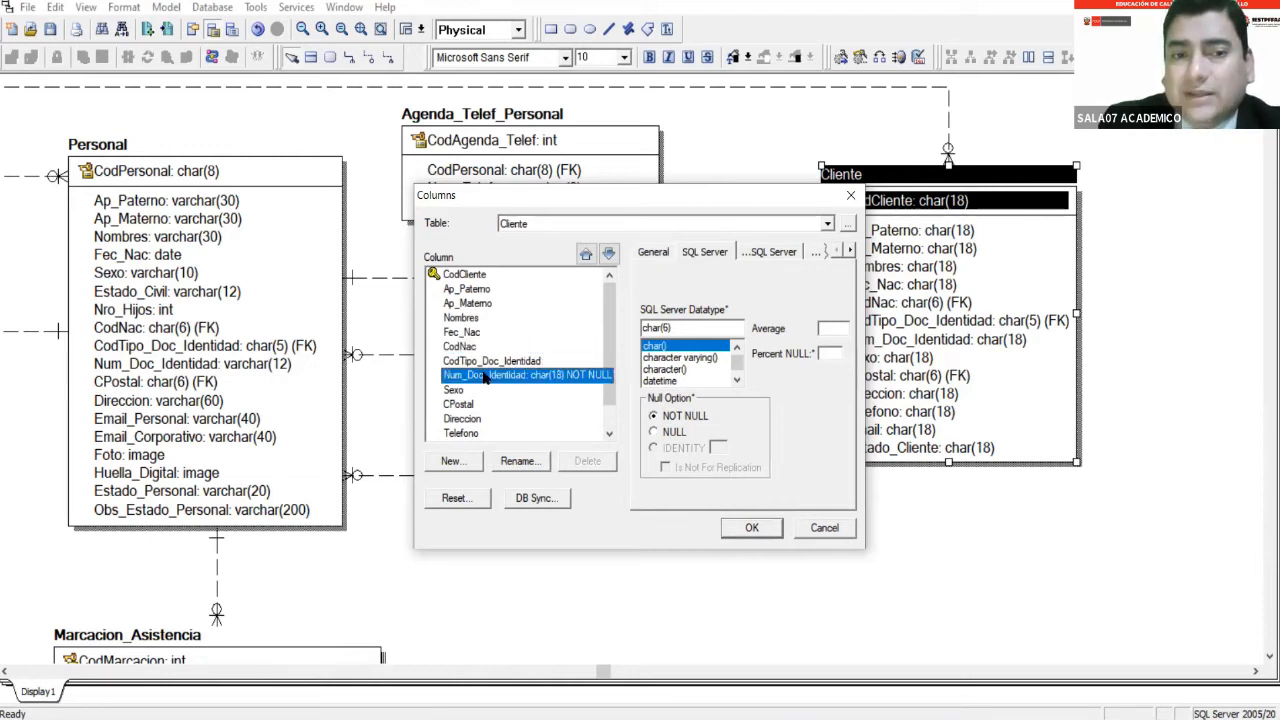
click(706, 327)
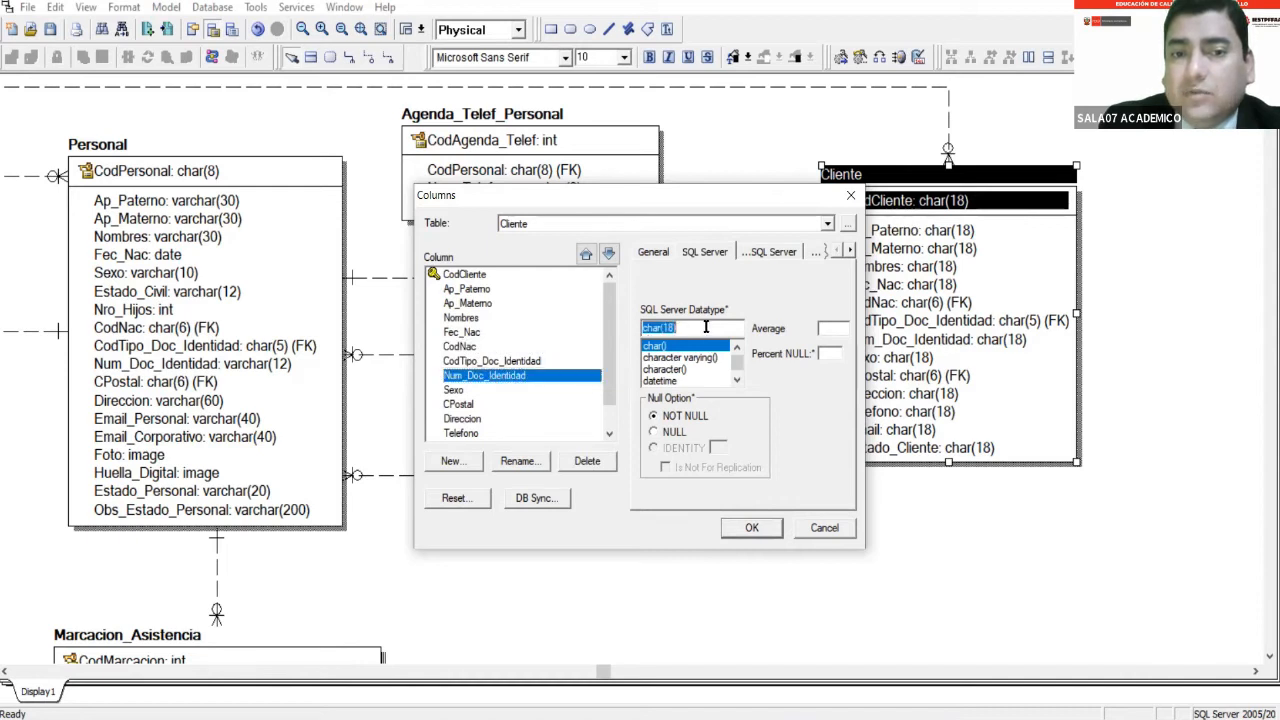
text(v)
click(695, 370)
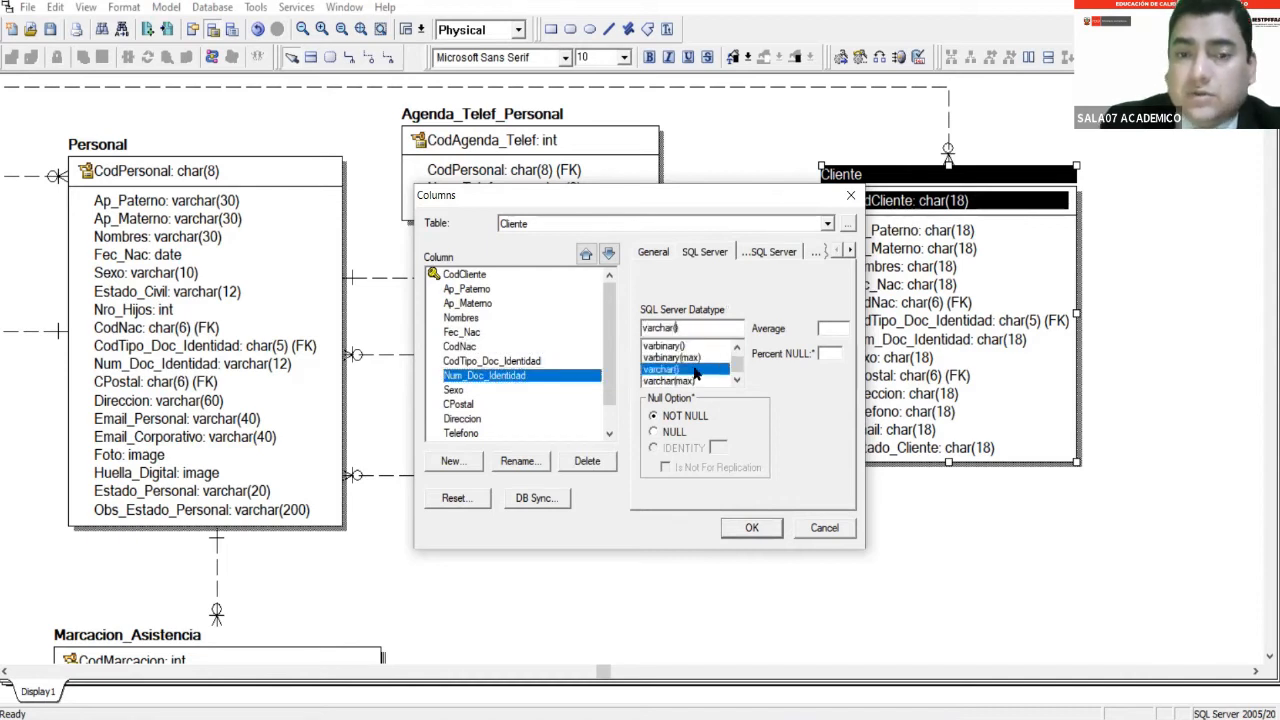
text(12)
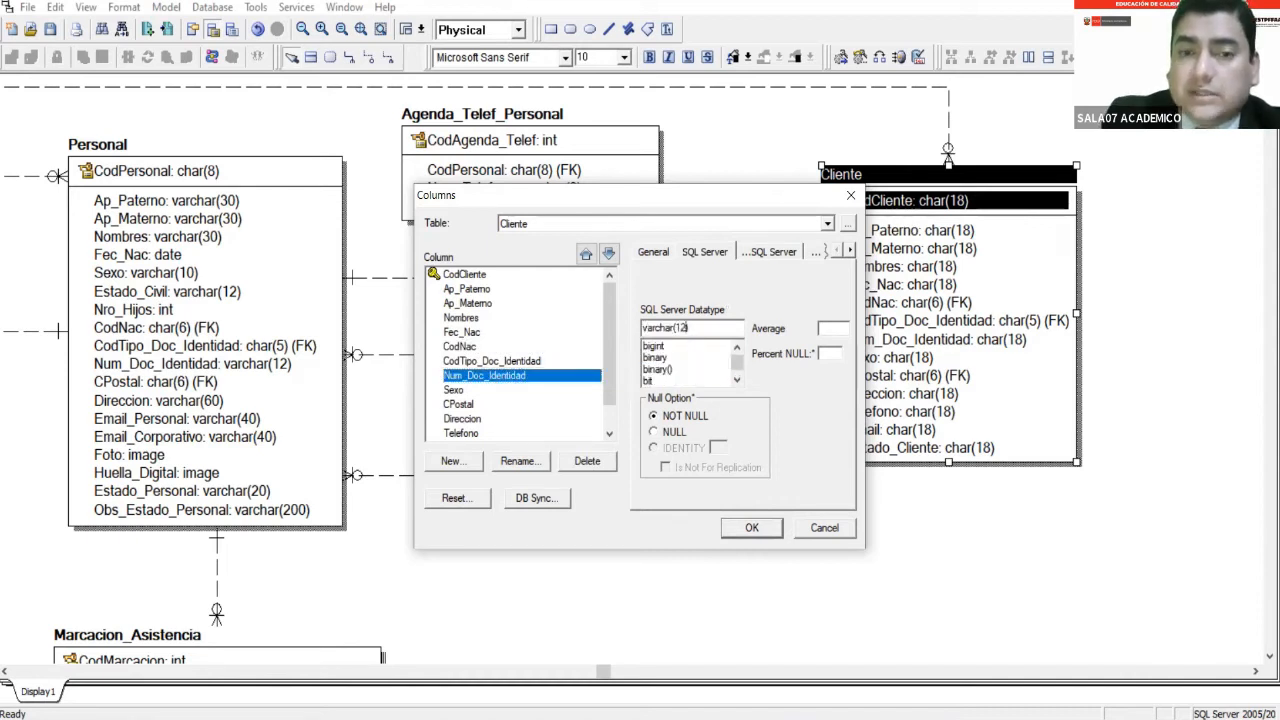
Set the SQL Server datatype of the Sexo column in Cliente to varchar(10).
click(481, 391)
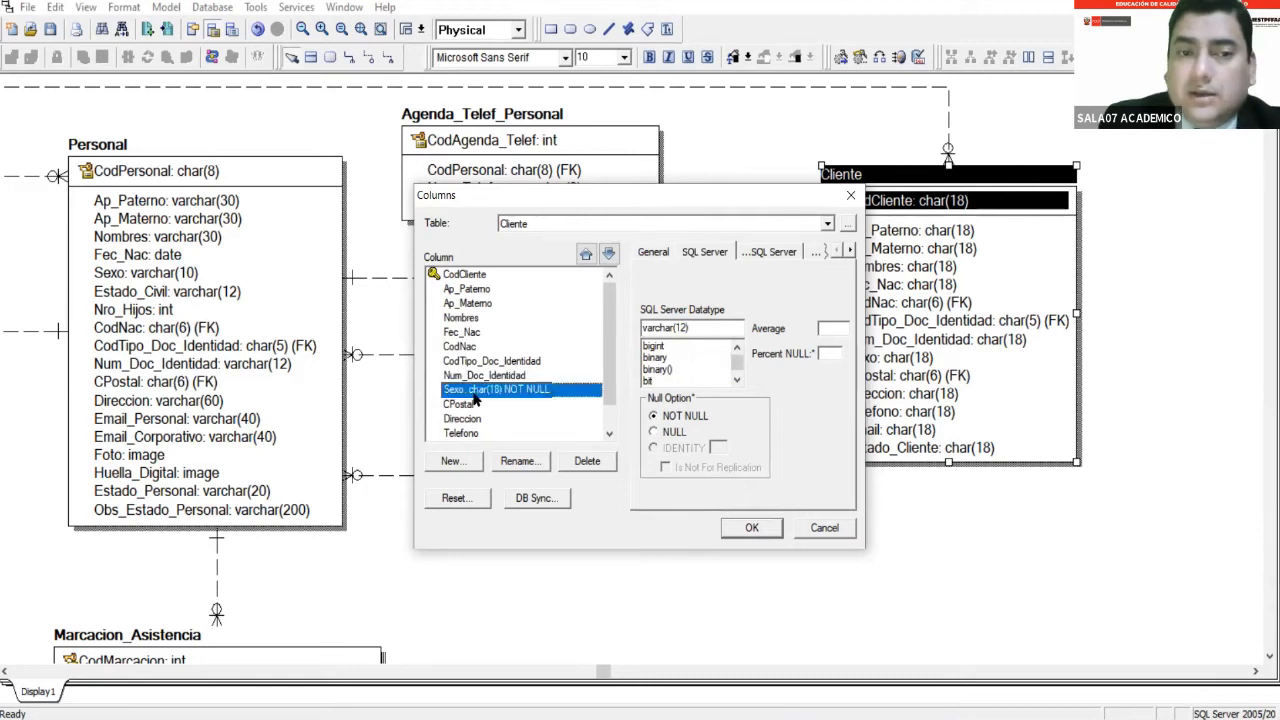
double_click(686, 325)
text(v)
click(679, 371)
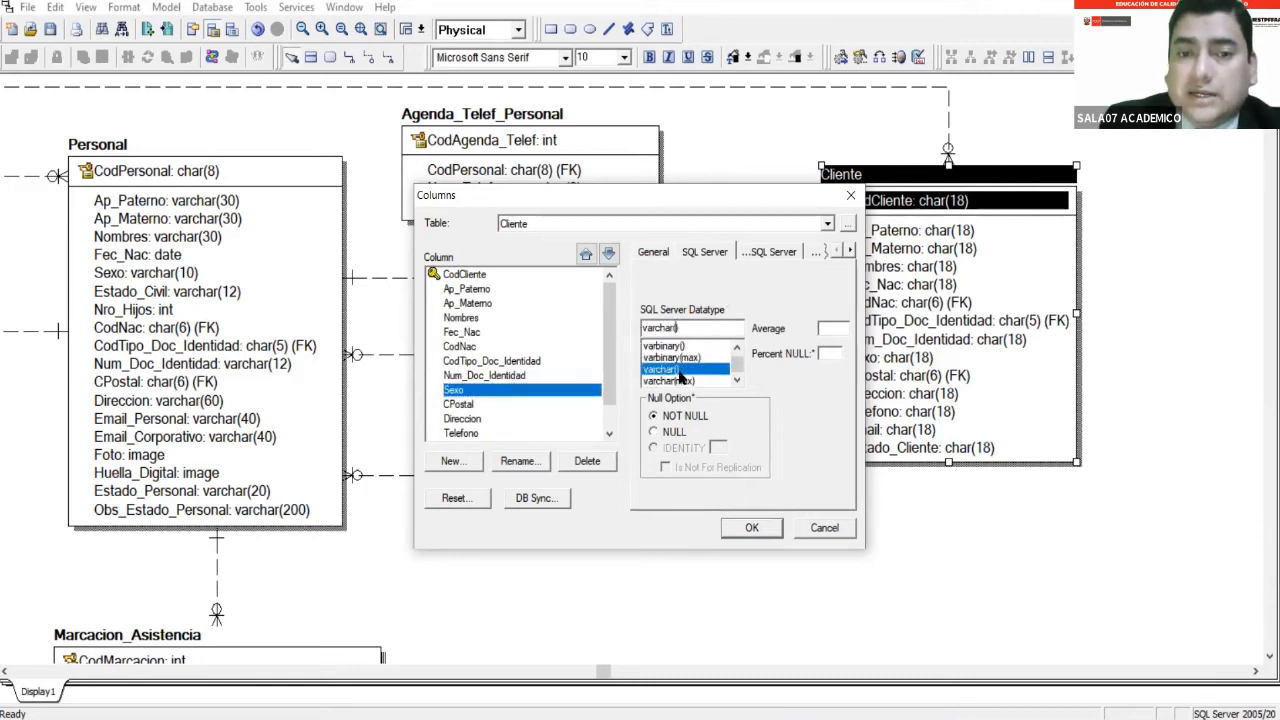
text(10)
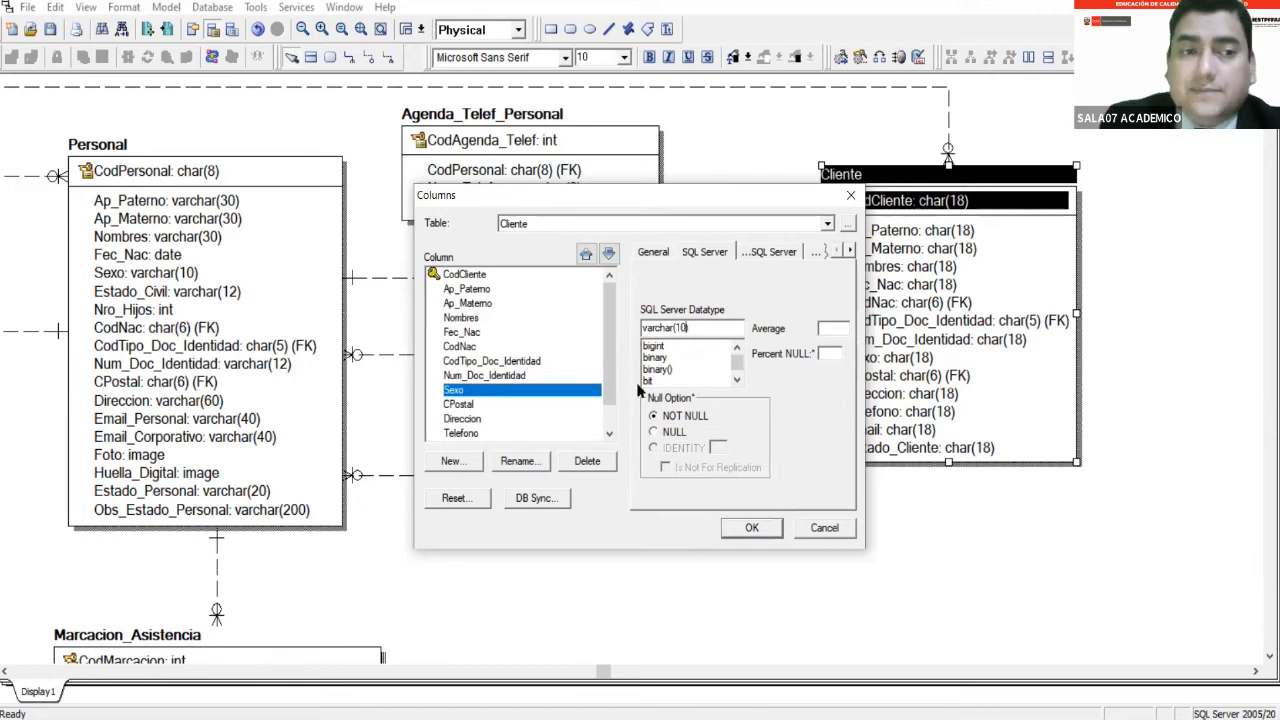
Set the SQL Server datatype of Direccion in Cliente to varchar(60), then raise its length to 100.
click(470, 418)
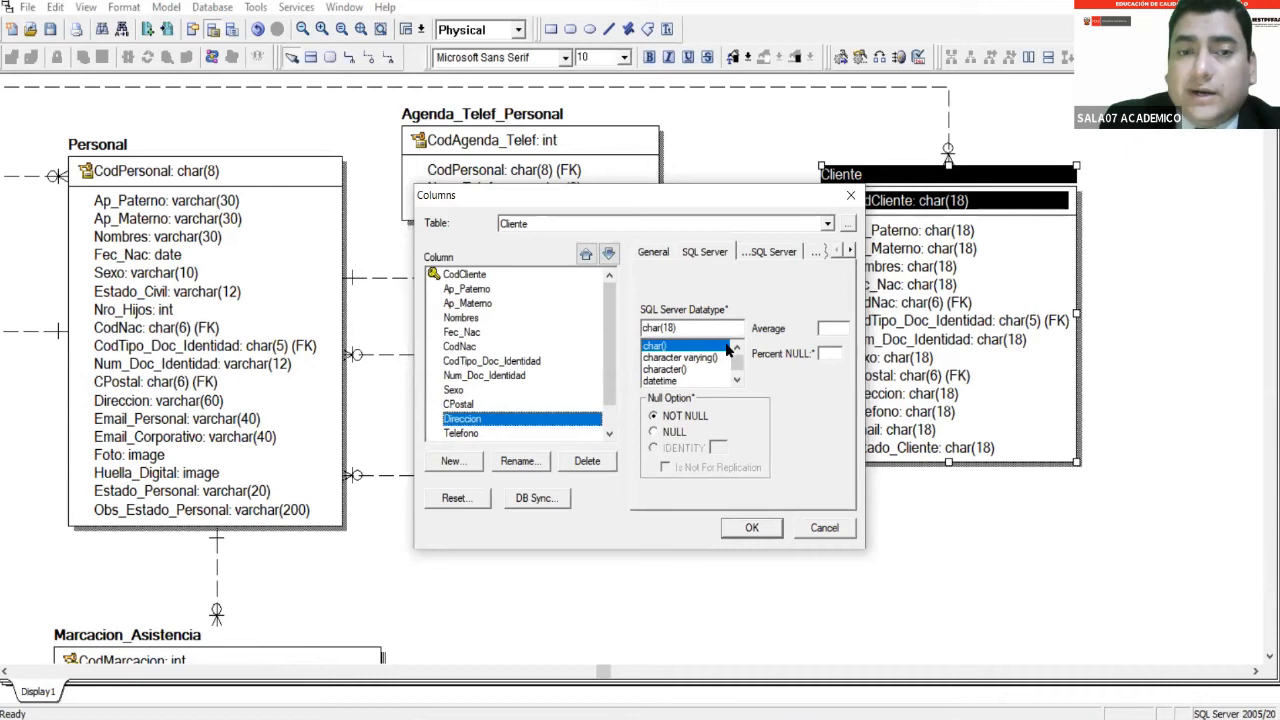
double_click(716, 330)
text(v)
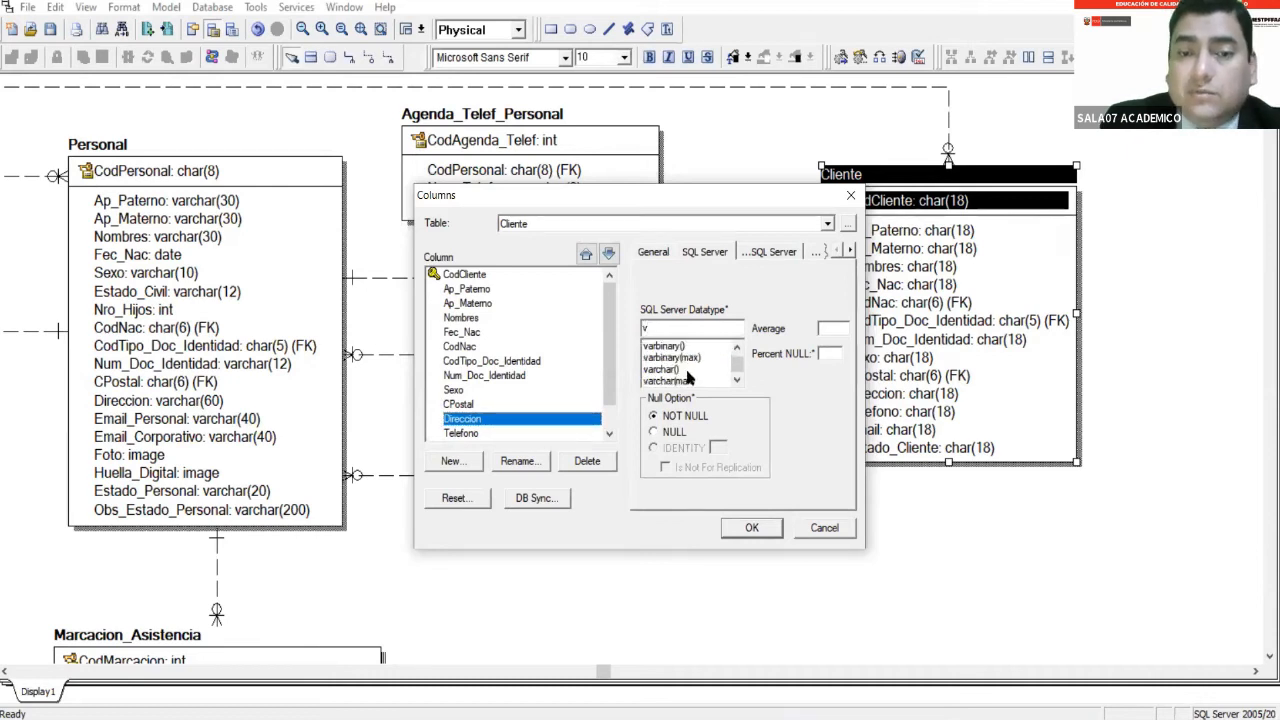
click(687, 371)
text(6)
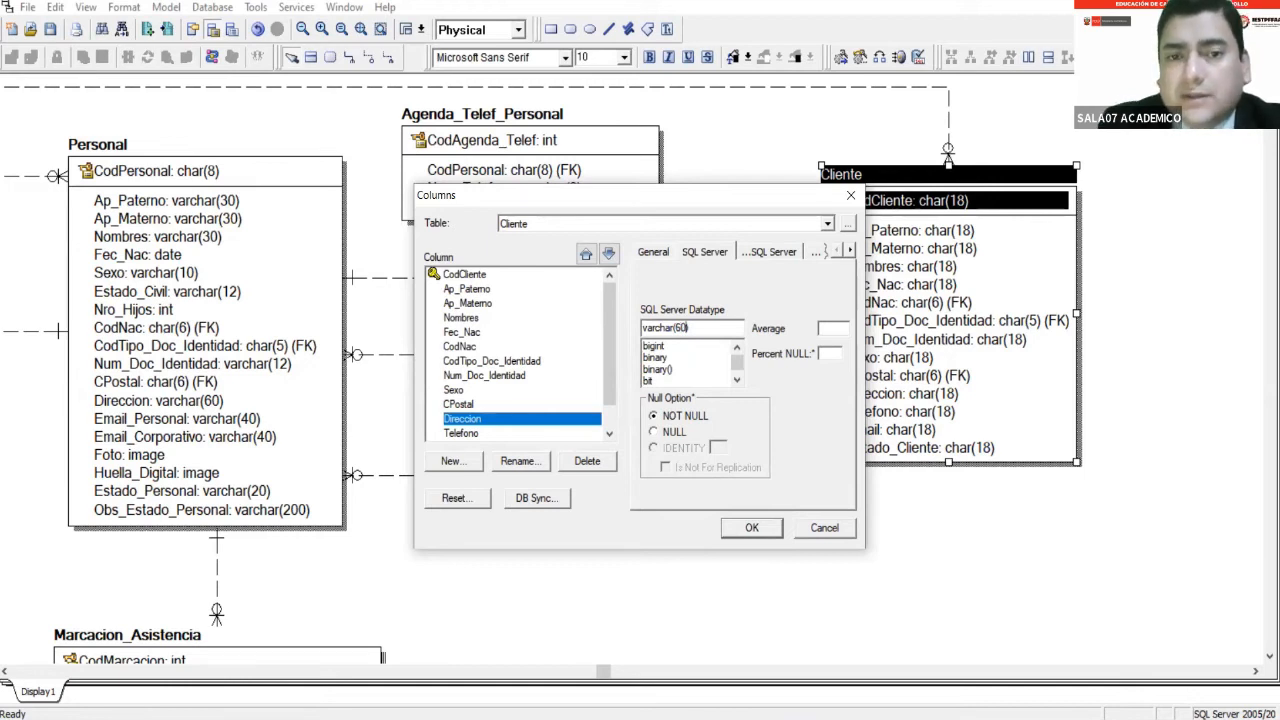
double_click(679, 328)
text(100)
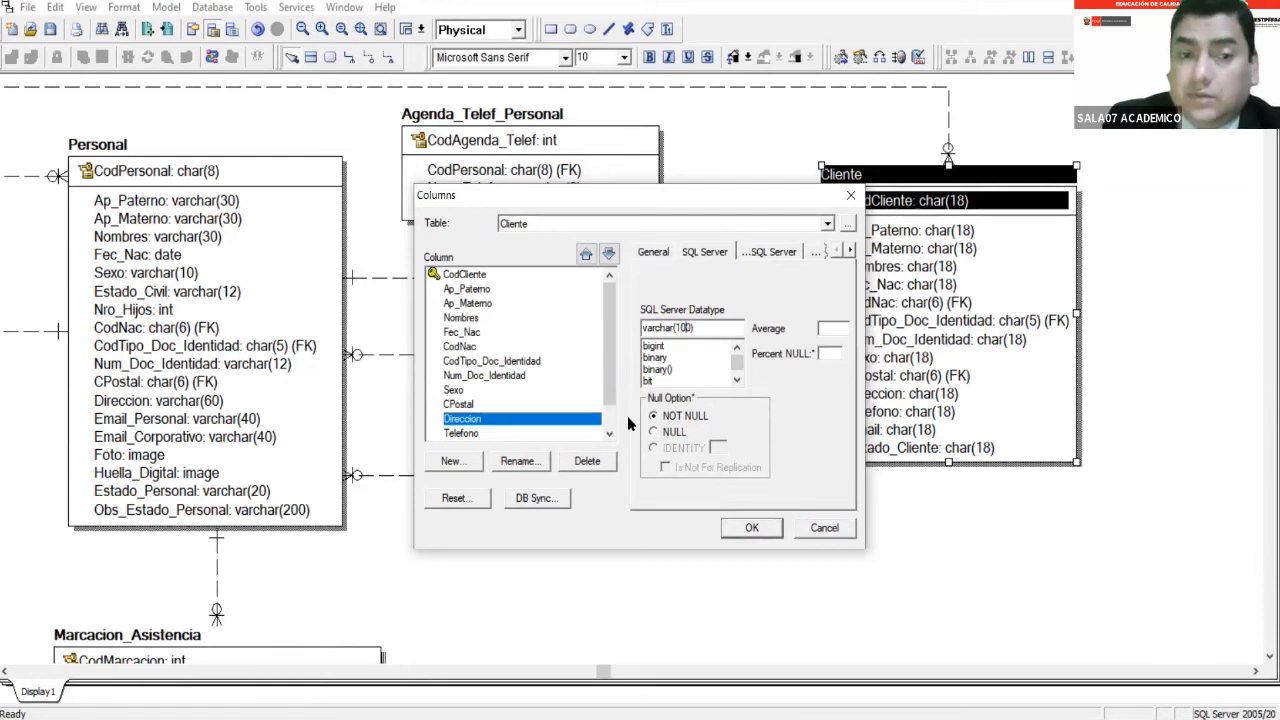
Set the SQL Server datatype of the Telefono column in Cliente to varchar(9).
click(497, 433)
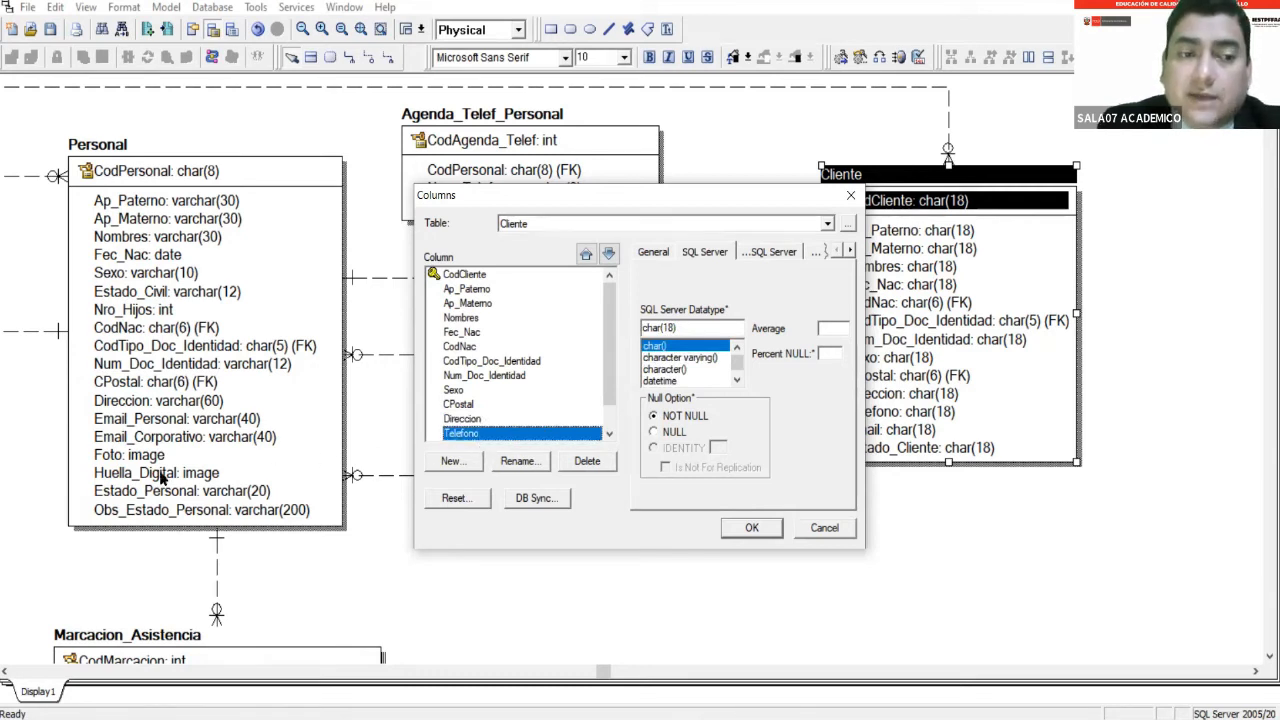
double_click(697, 336)
text(v)
click(689, 370)
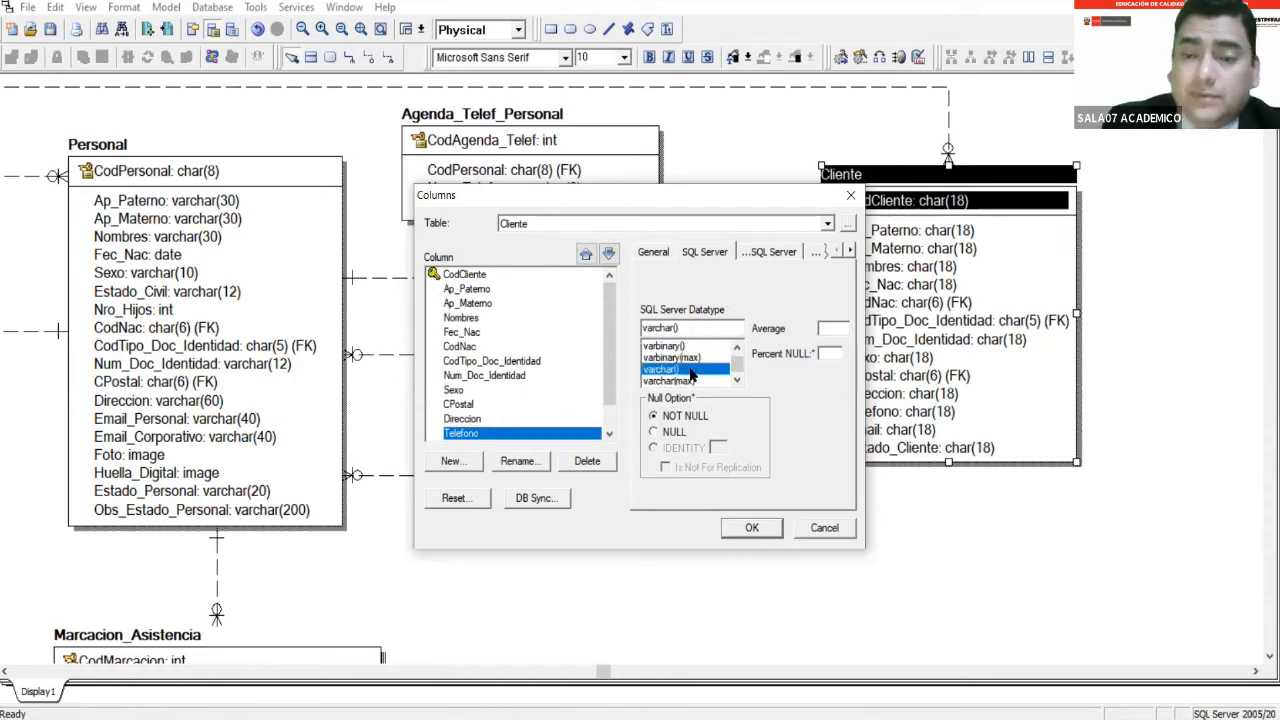
text(9)
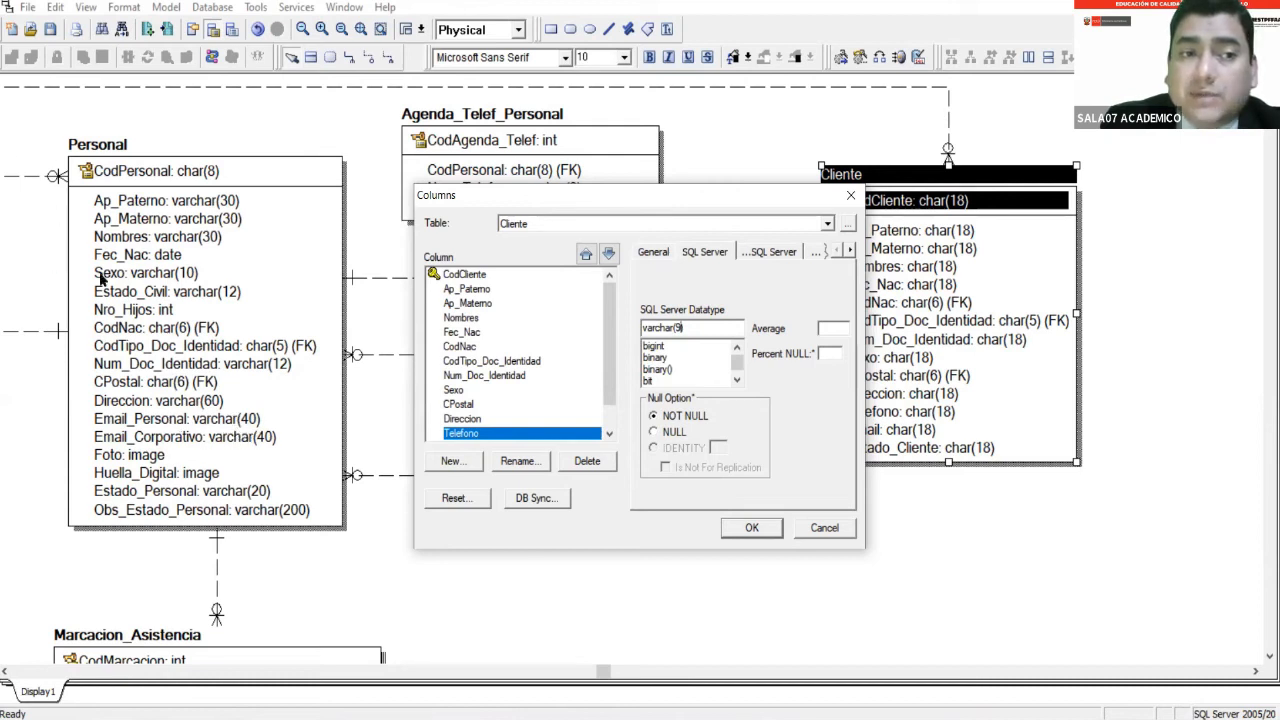
Set the SQL Server datatype of the Email column in Cliente to varchar(40).
scroll(491, 425, down, 1)
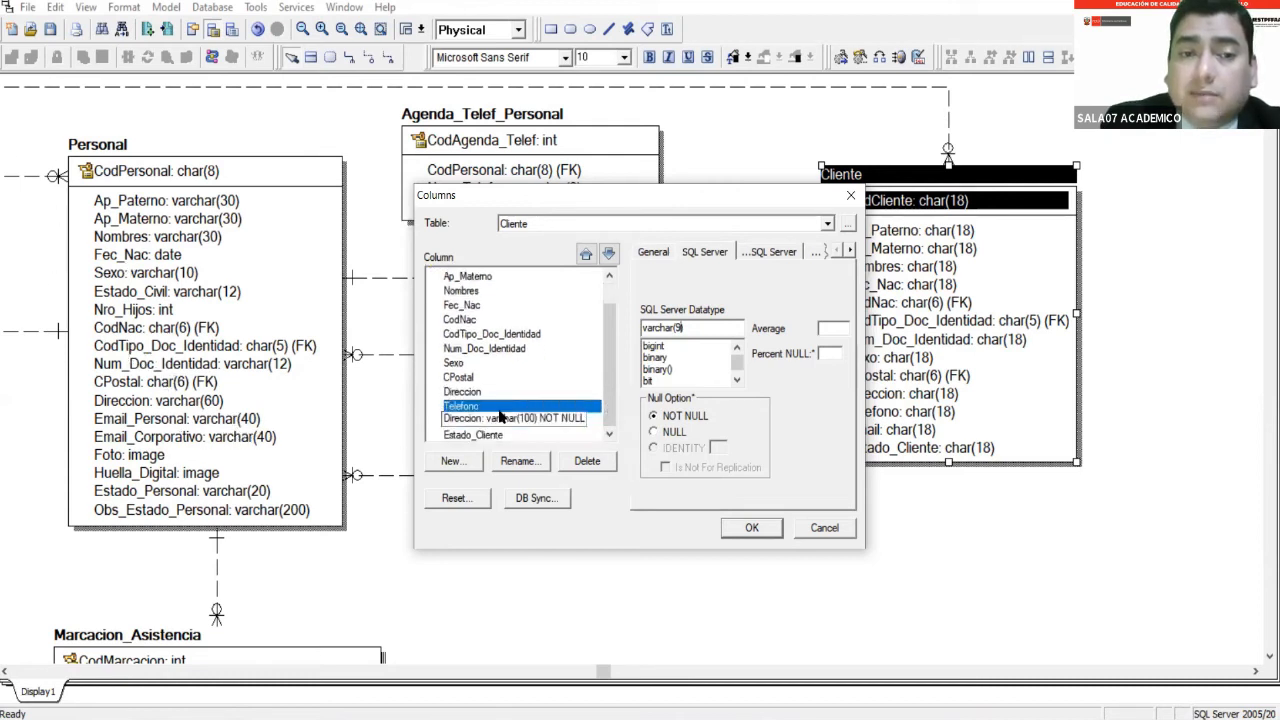
click(488, 418)
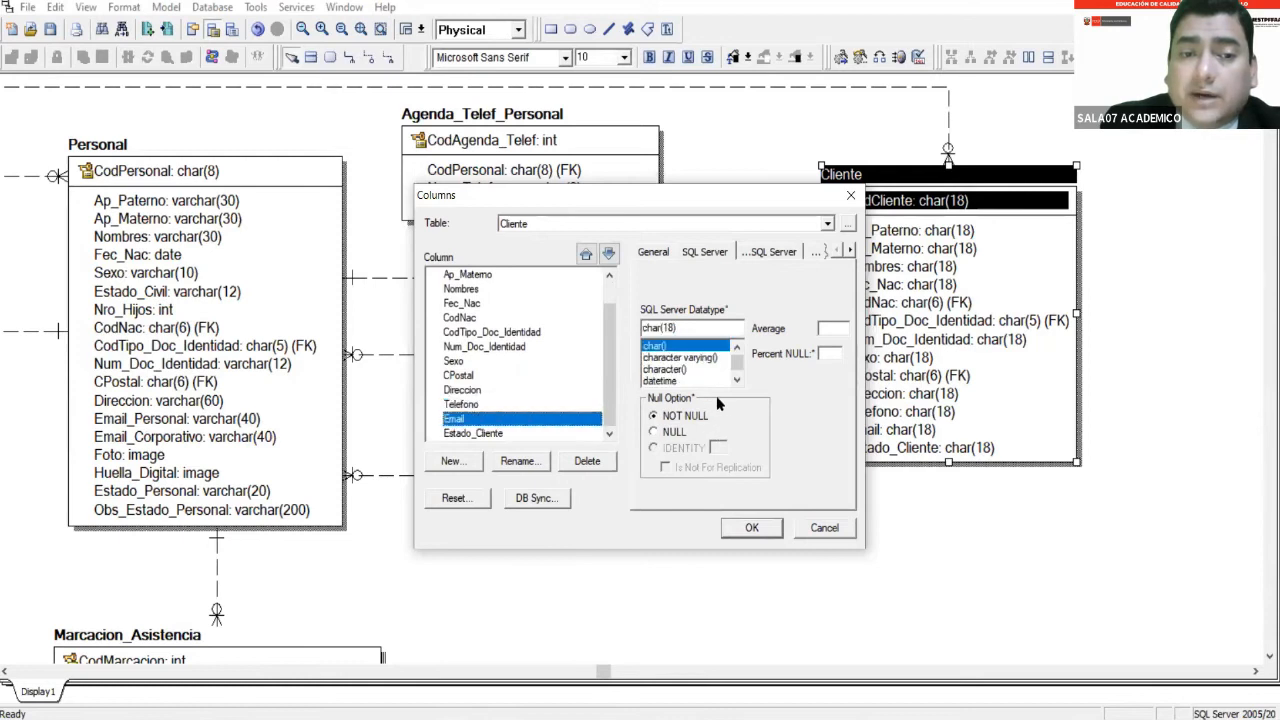
click(708, 333)
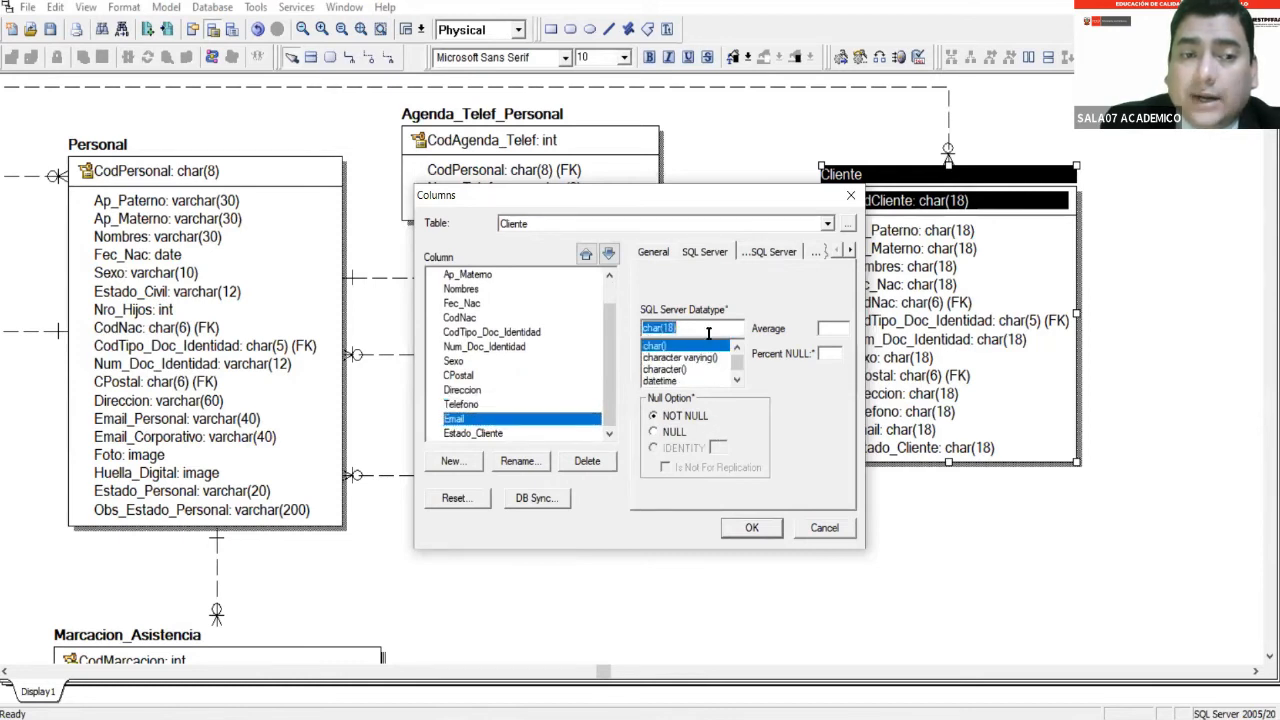
text(v)
click(683, 370)
text(40)
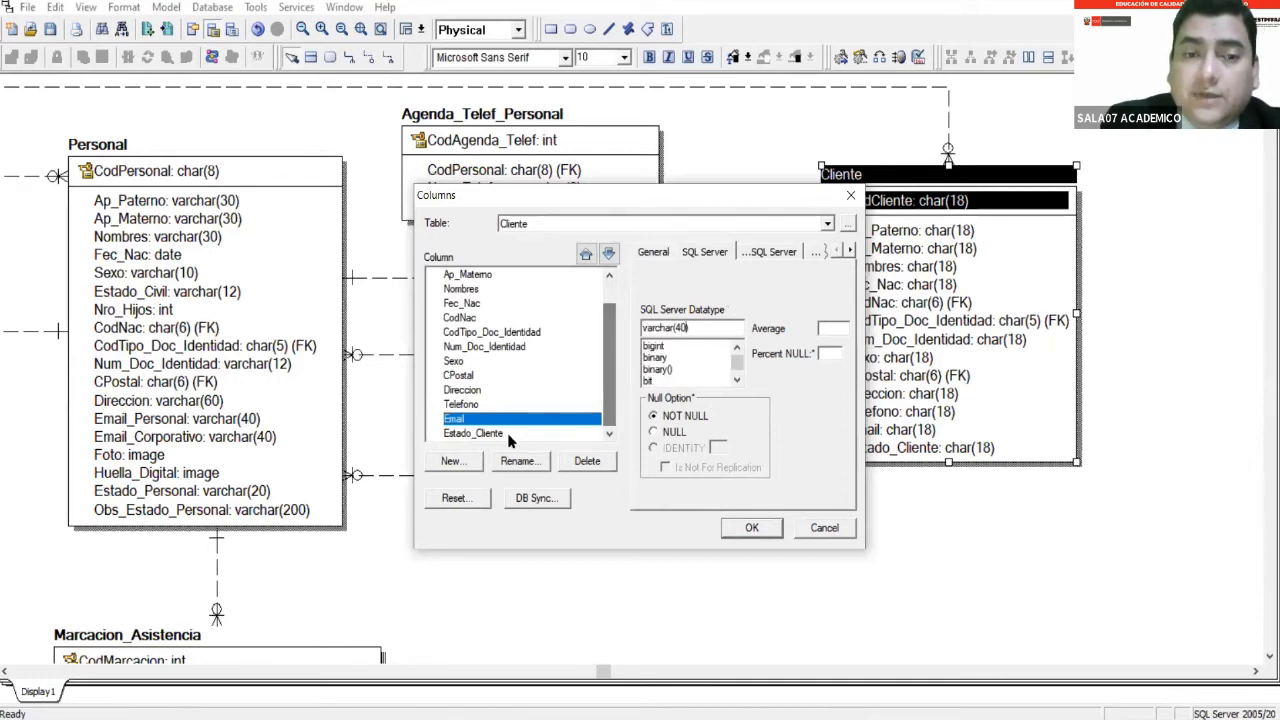
Set the SQL Server datatype of Estado_Cliente to varchar(20) and apply the column changes to Cliente.
click(564, 433)
click(708, 329)
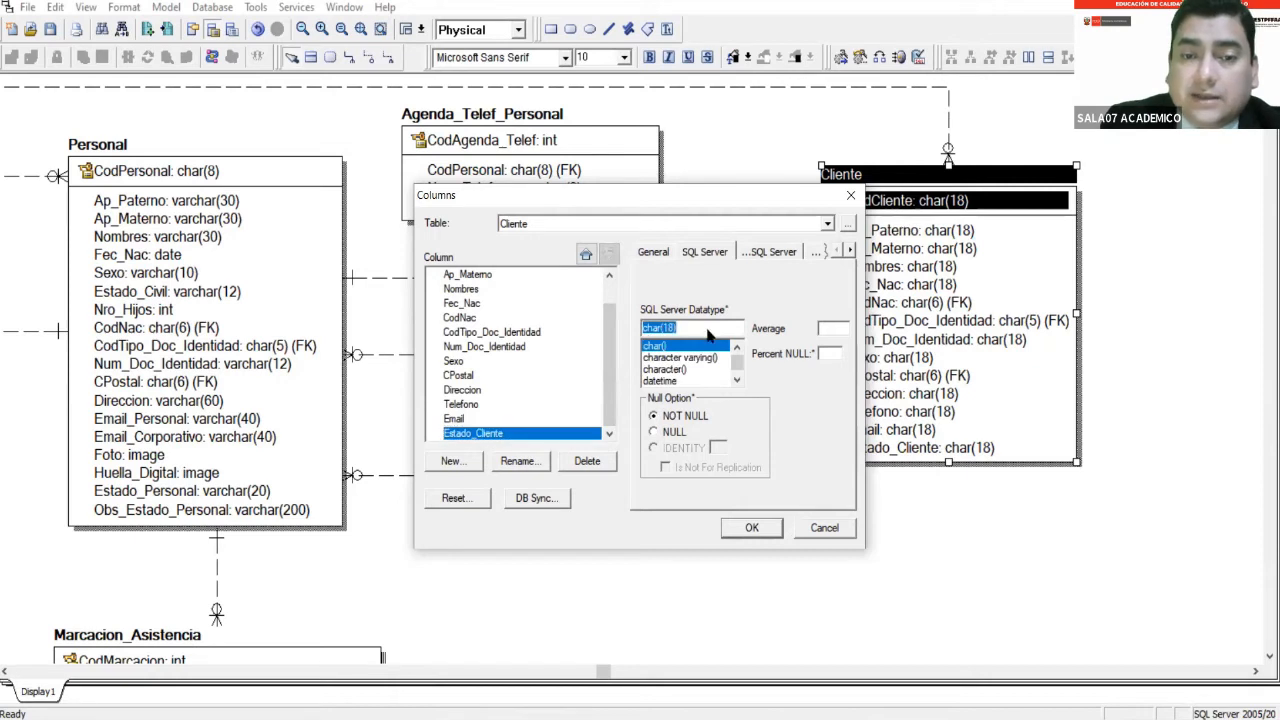
text(varchar(20)
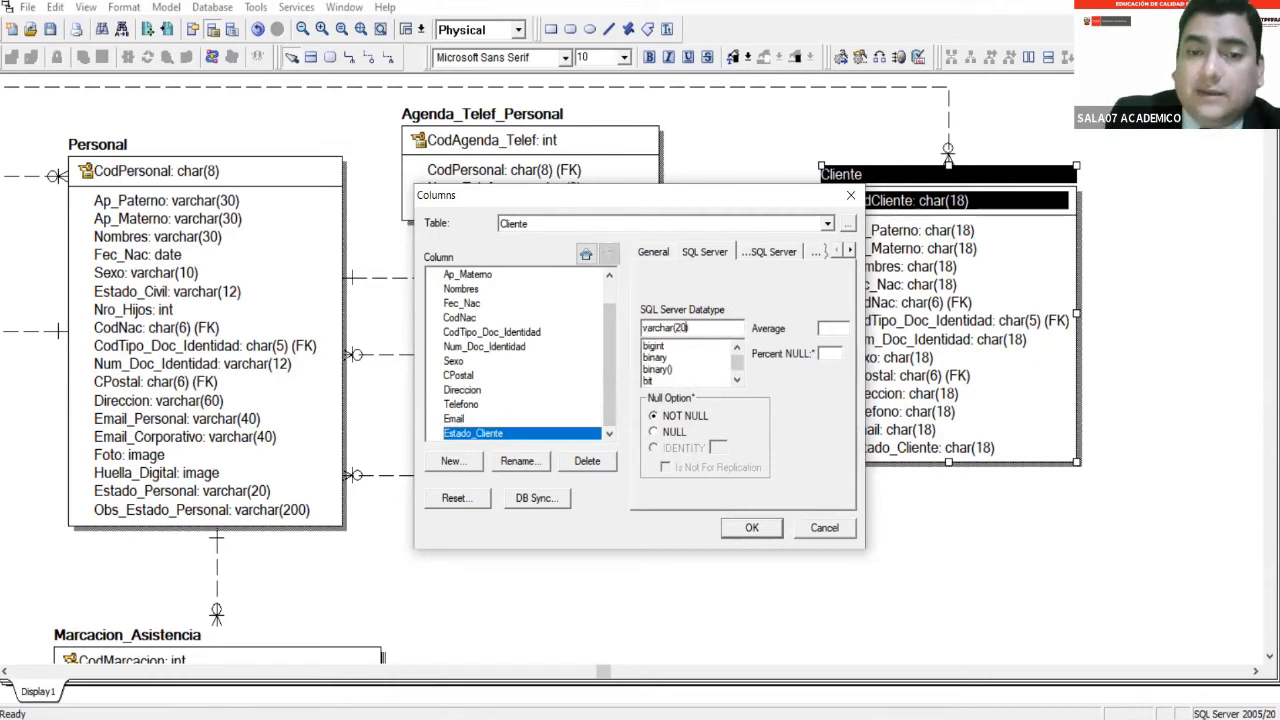
key(Return)
click(1115, 320)
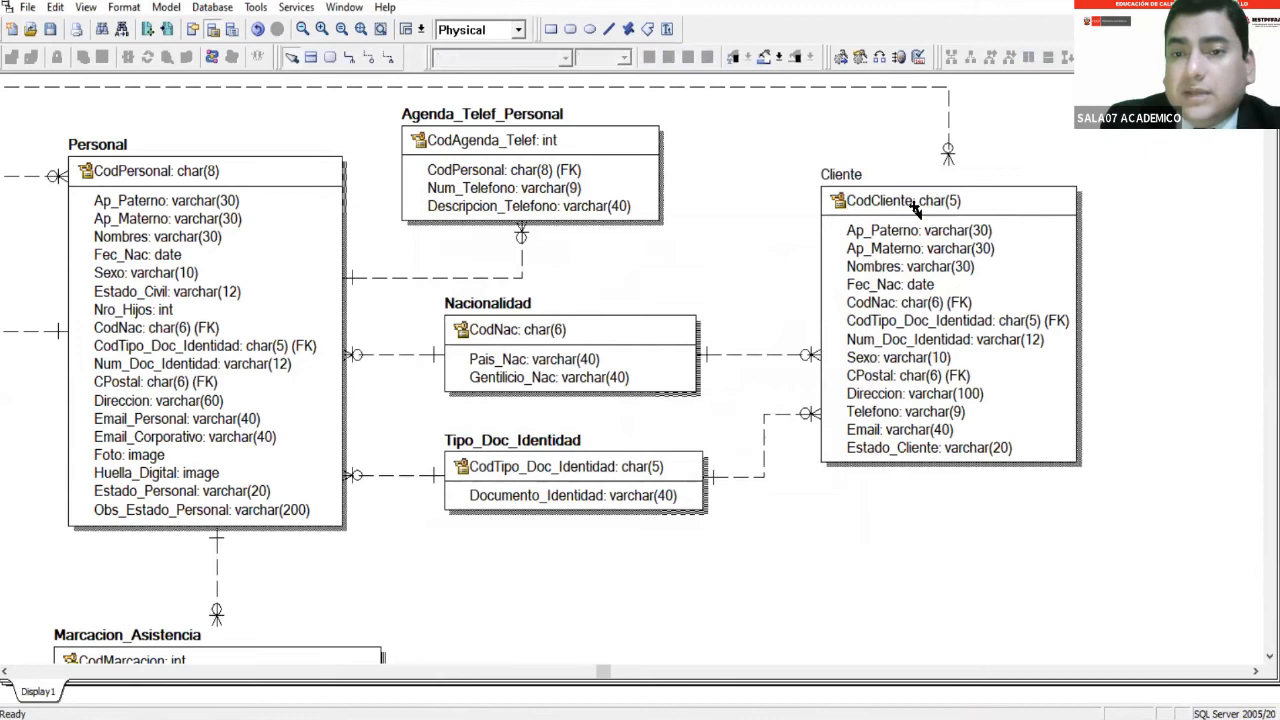
Review the datatypes of the Cliente columns in the diagram, from Ap_Paterno down to Num_Doc_Identidad.
click(977, 231)
click(977, 231)
click(980, 250)
click(968, 268)
click(968, 302)
click(995, 342)
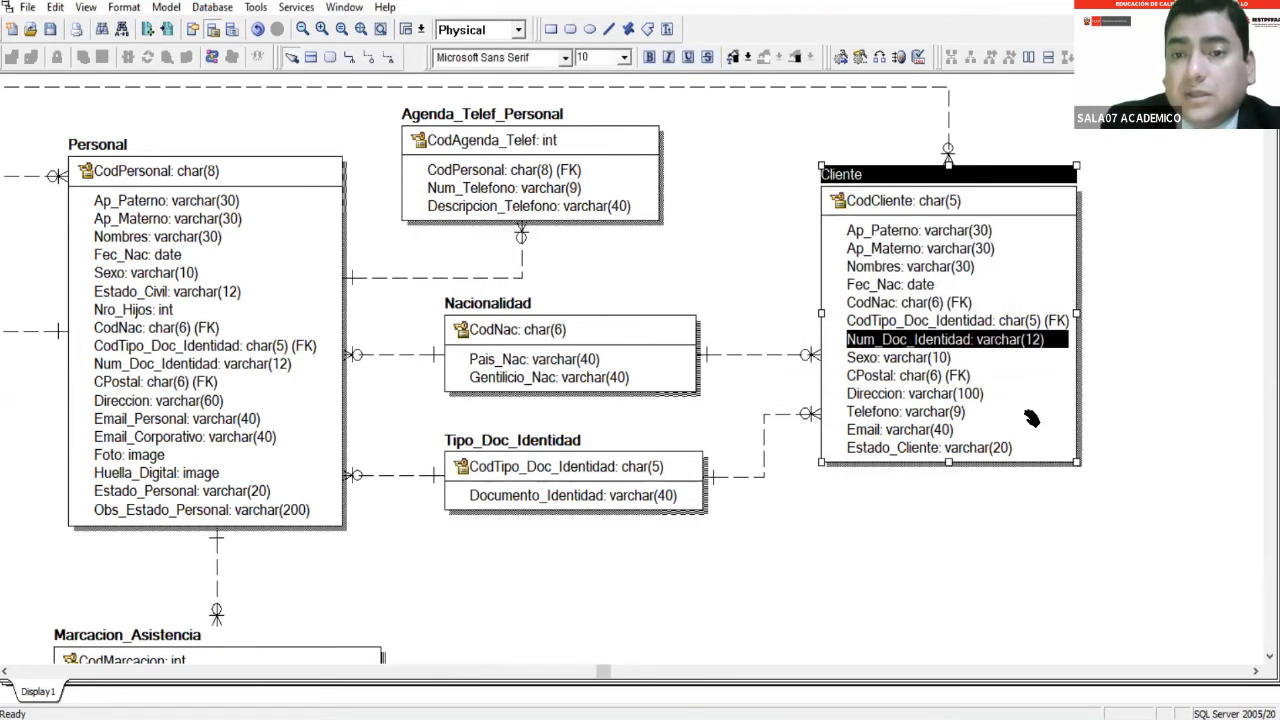
click(1113, 402)
click(834, 173)
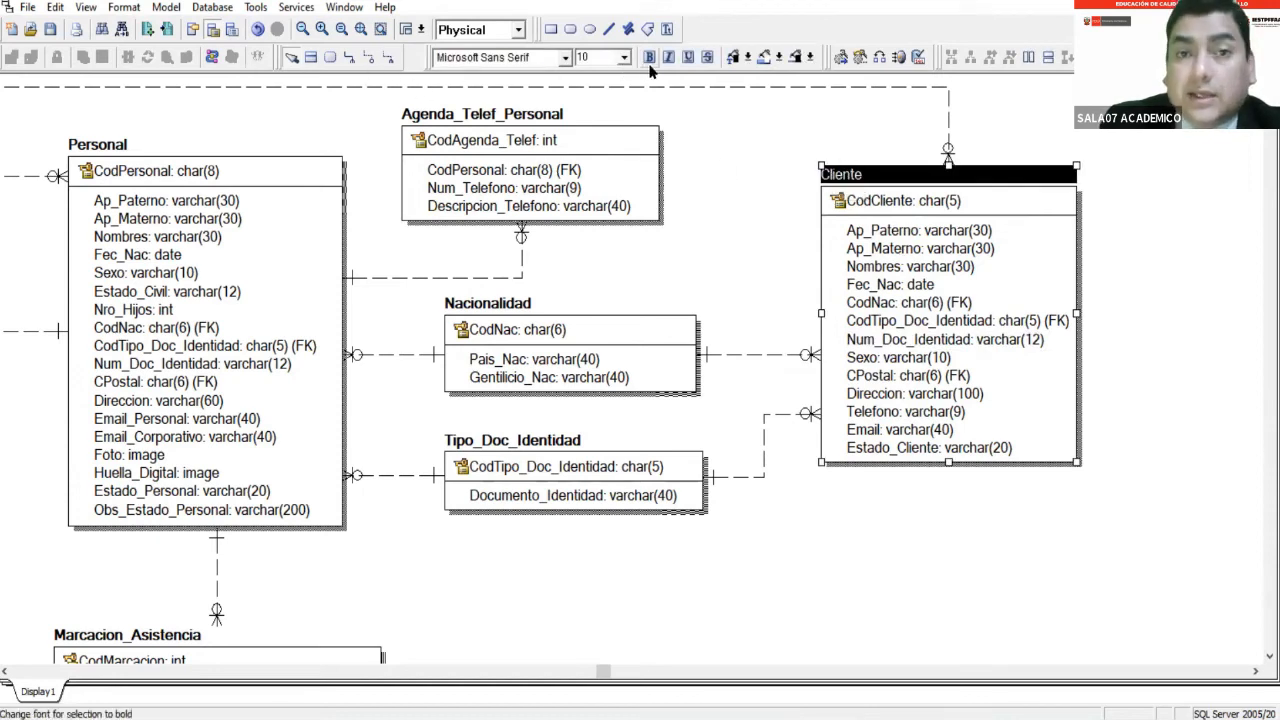
click(759, 243)
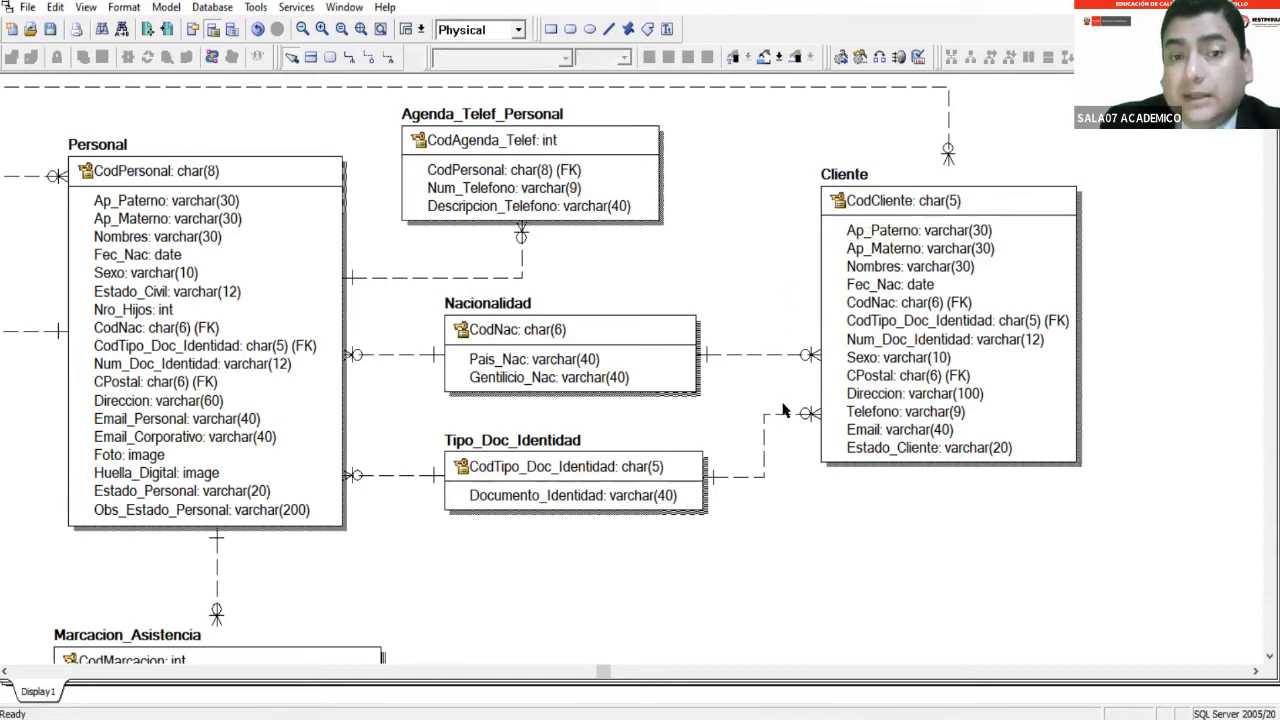
Compare Direccion in Personal and Cliente, and set the SQL Server datatype of Personal's Direccion column to varchar(100).
click(225, 404)
click(225, 404)
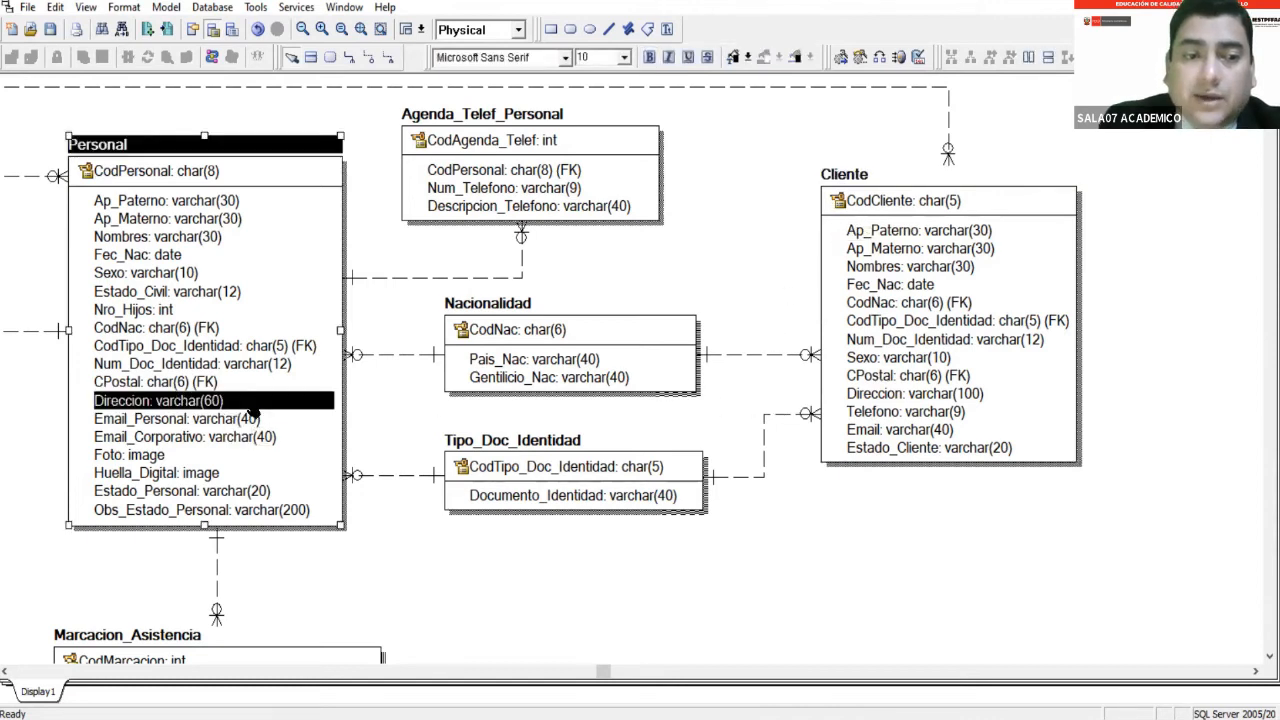
click(918, 394)
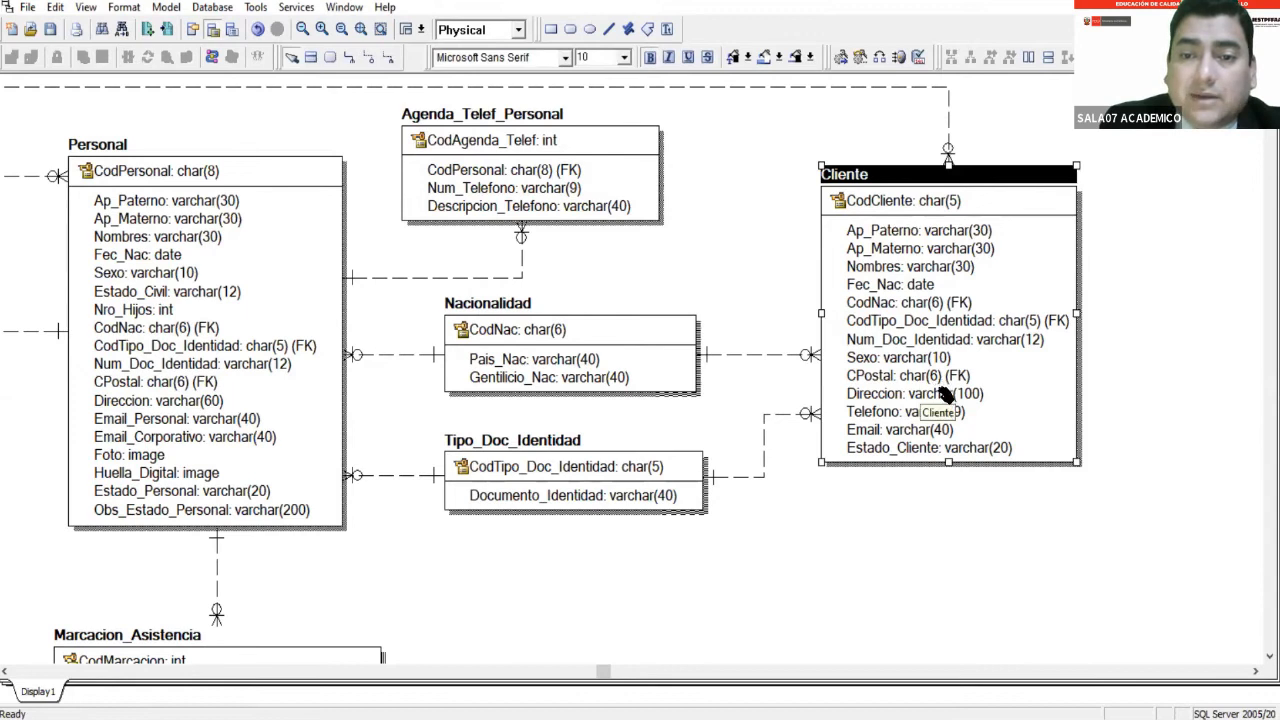
click(940, 400)
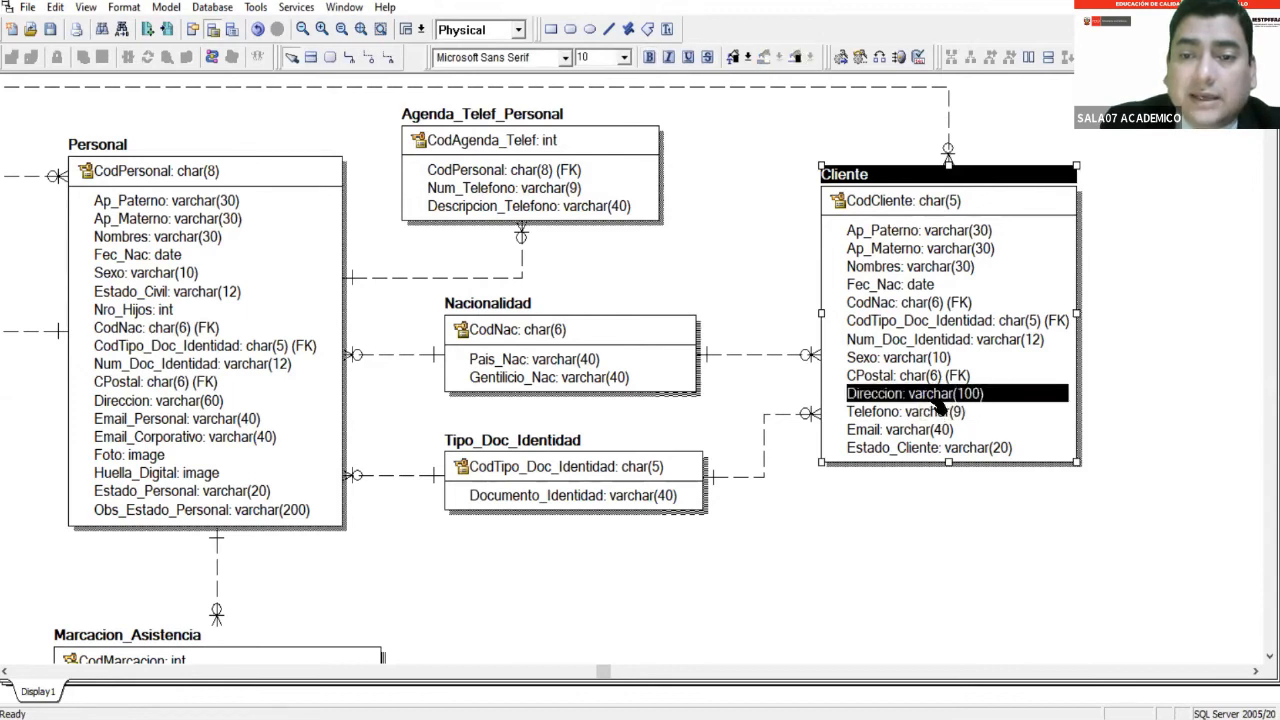
click(229, 405)
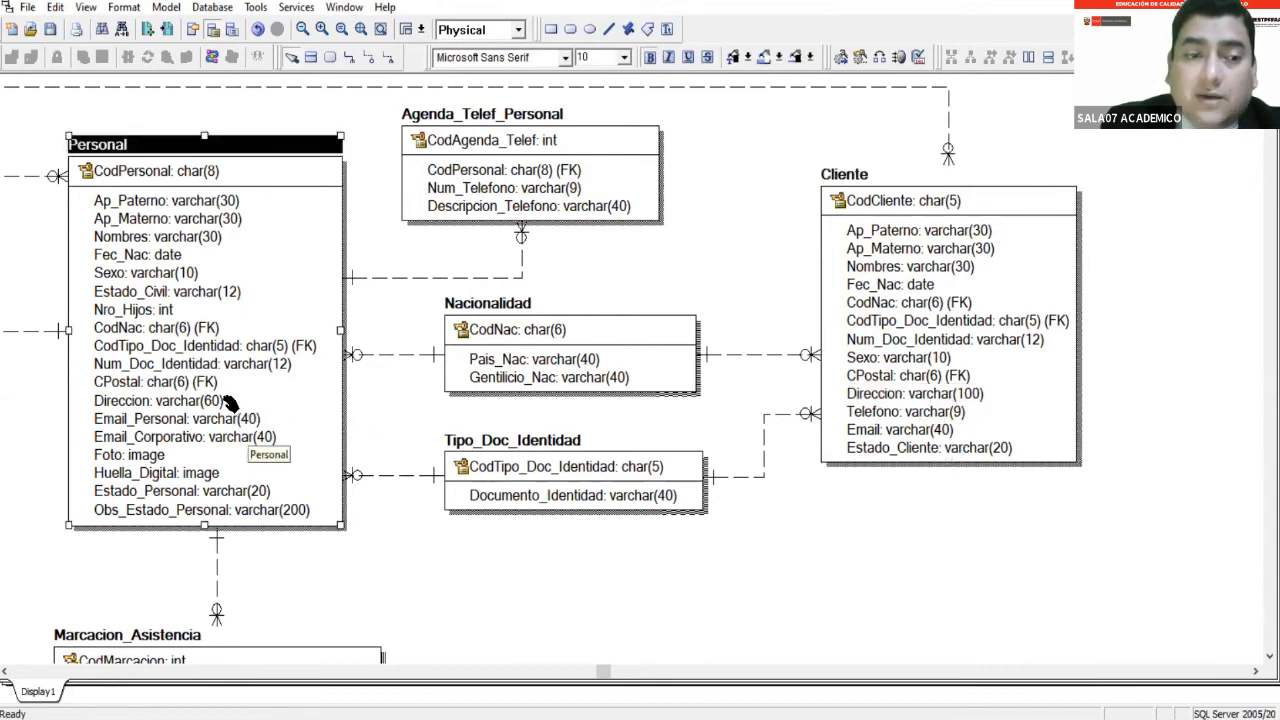
double_click(229, 402)
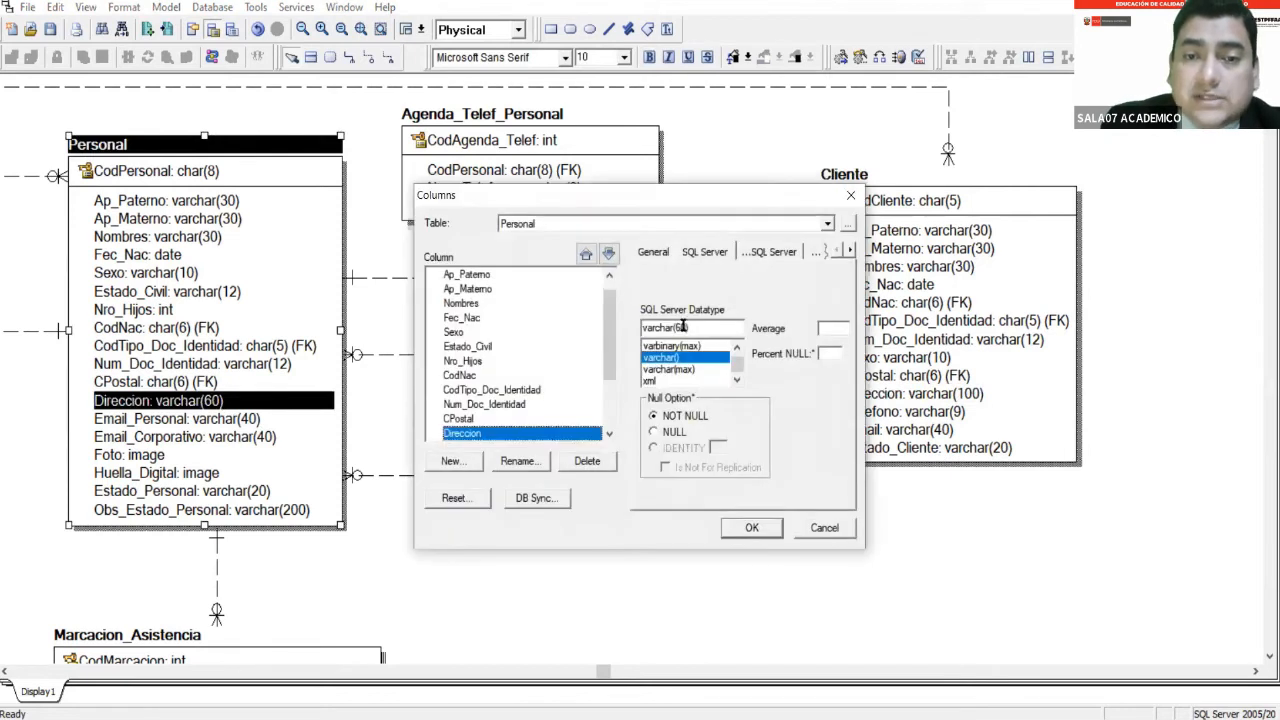
key(BackSpace)
key(BackSpace)
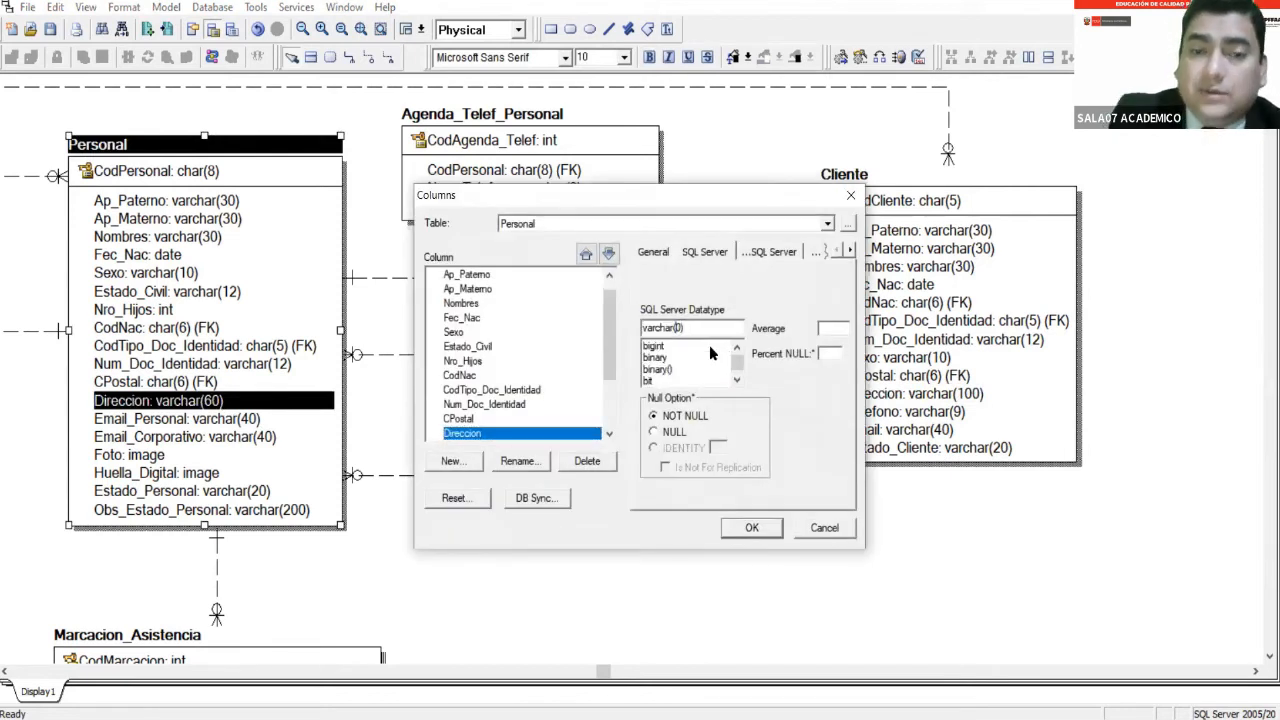
text(100)
key(Return)
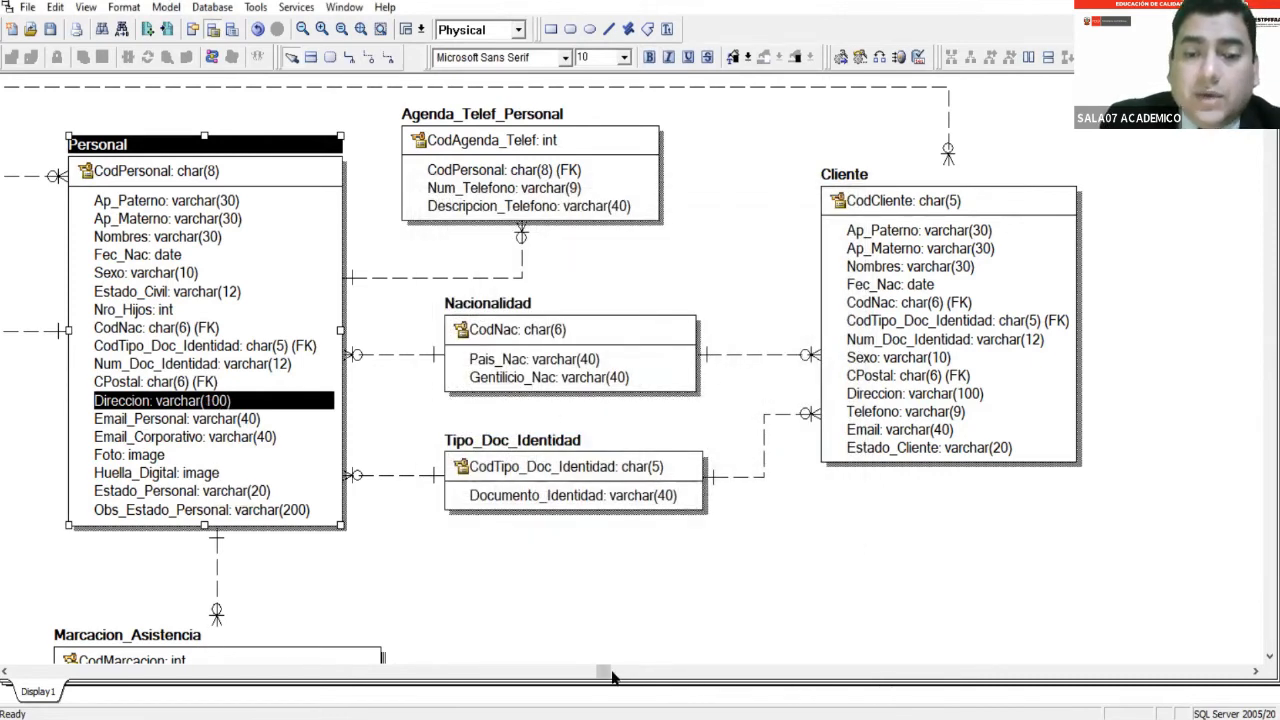
Switch to the logical model and move the Huella_Digital attribute above Foto in the Personal entity.
drag(603, 673, 436, 674)
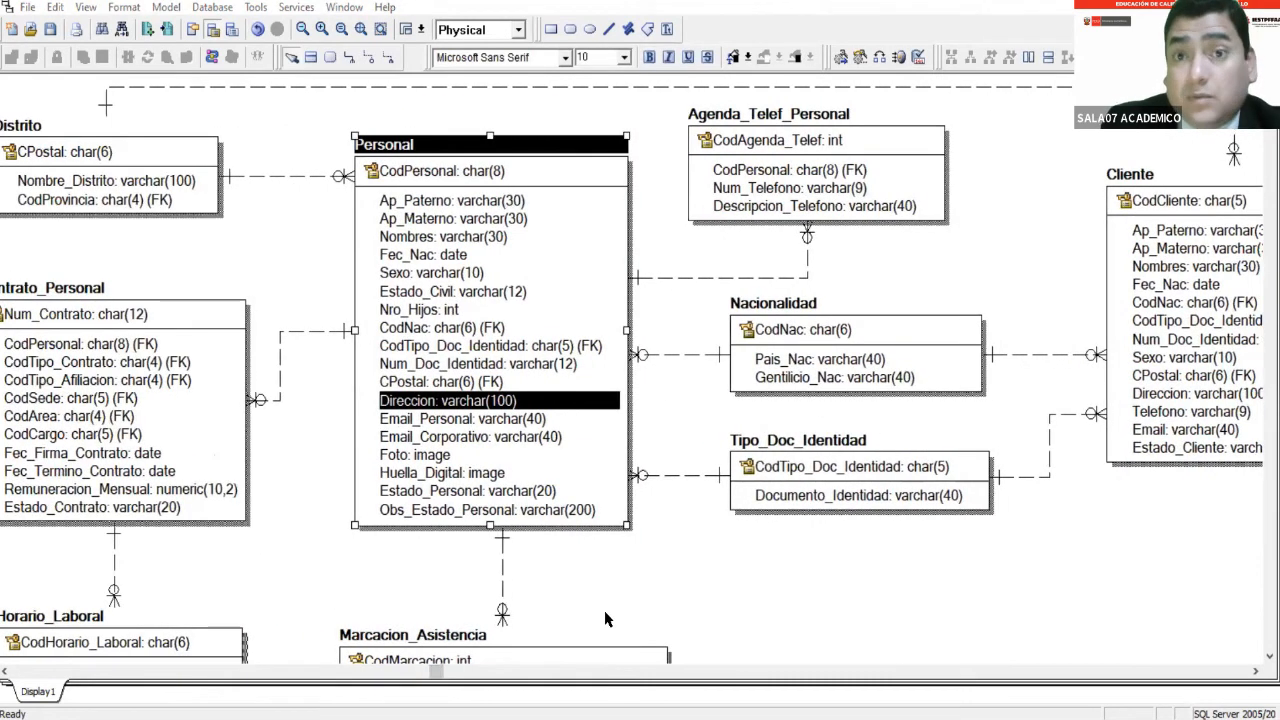
click(660, 448)
click(525, 403)
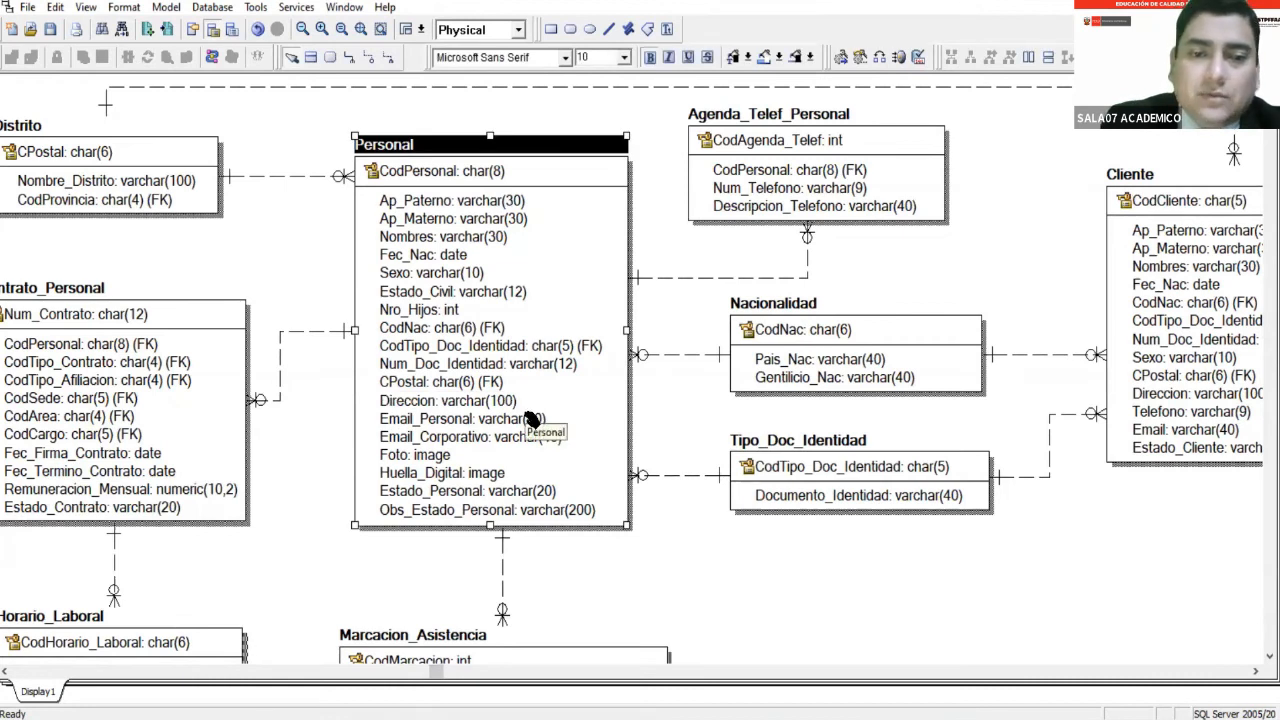
click(475, 476)
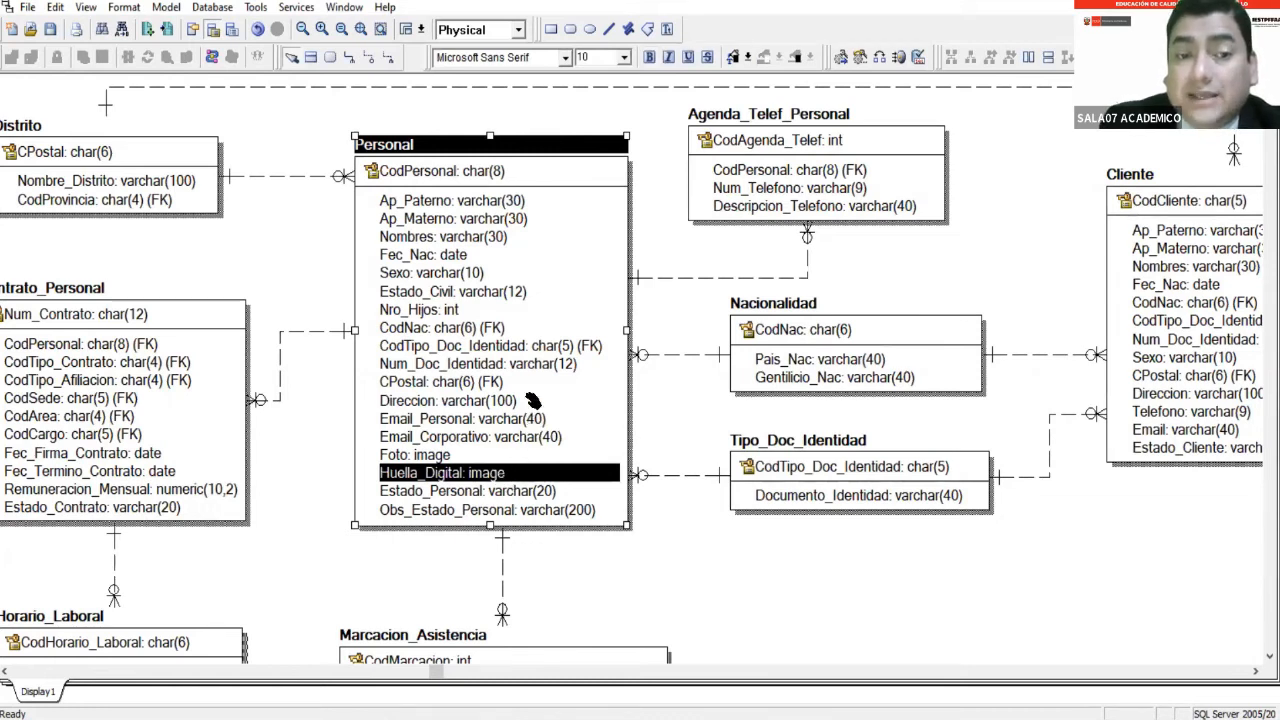
click(456, 34)
click(460, 47)
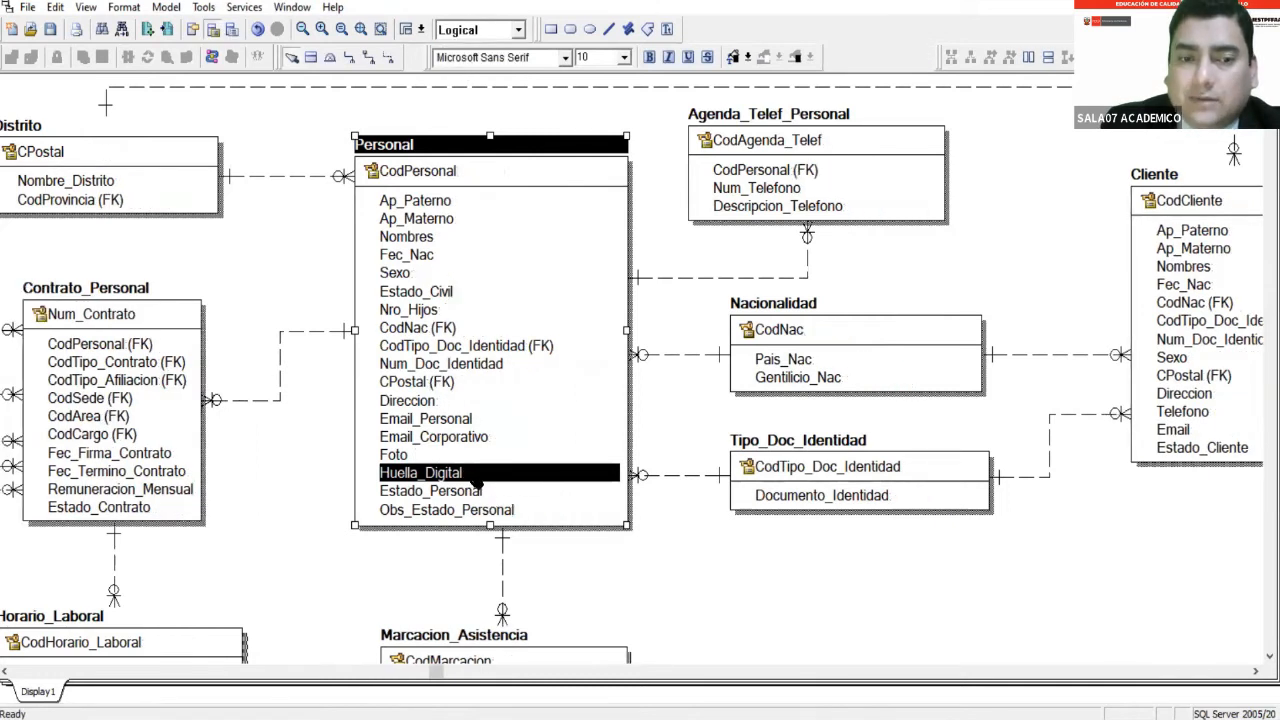
drag(473, 463, 476, 455)
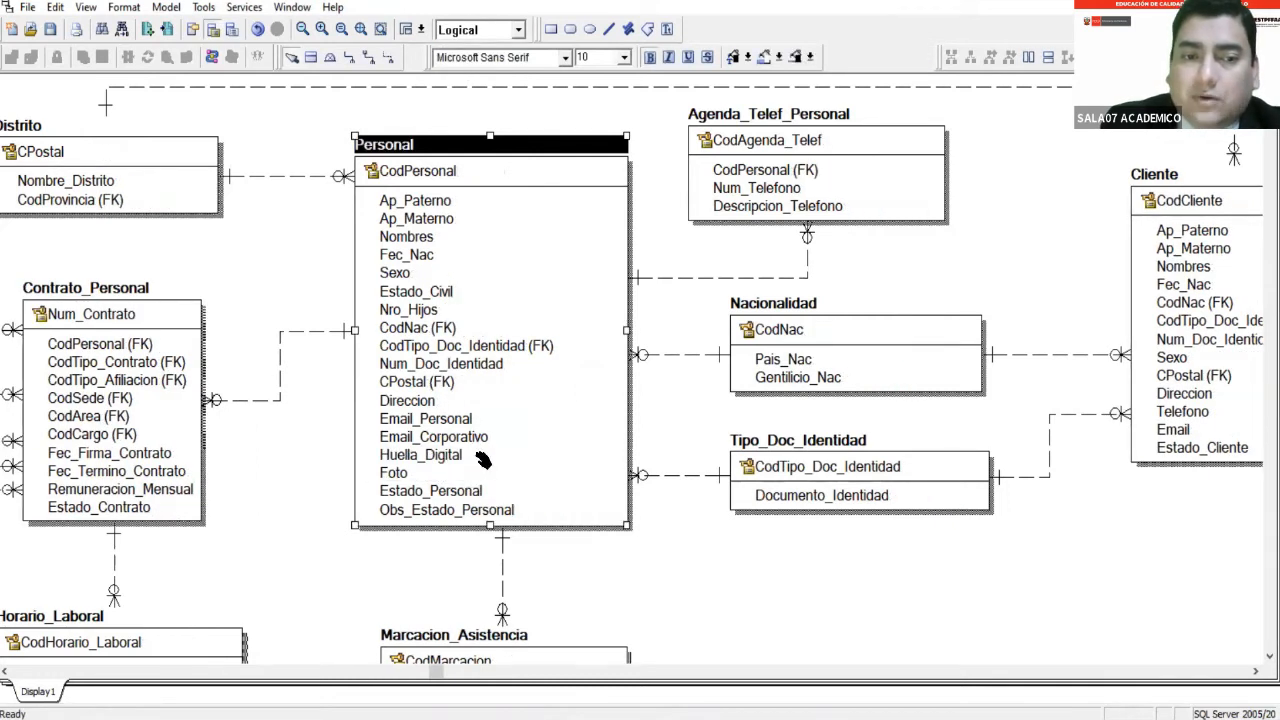
Rename the Huella_Digital attribute of Personal as Huella_Dactilar_Indice_Izquierdo and start a new attribute below it.
click(477, 458)
click(477, 456)
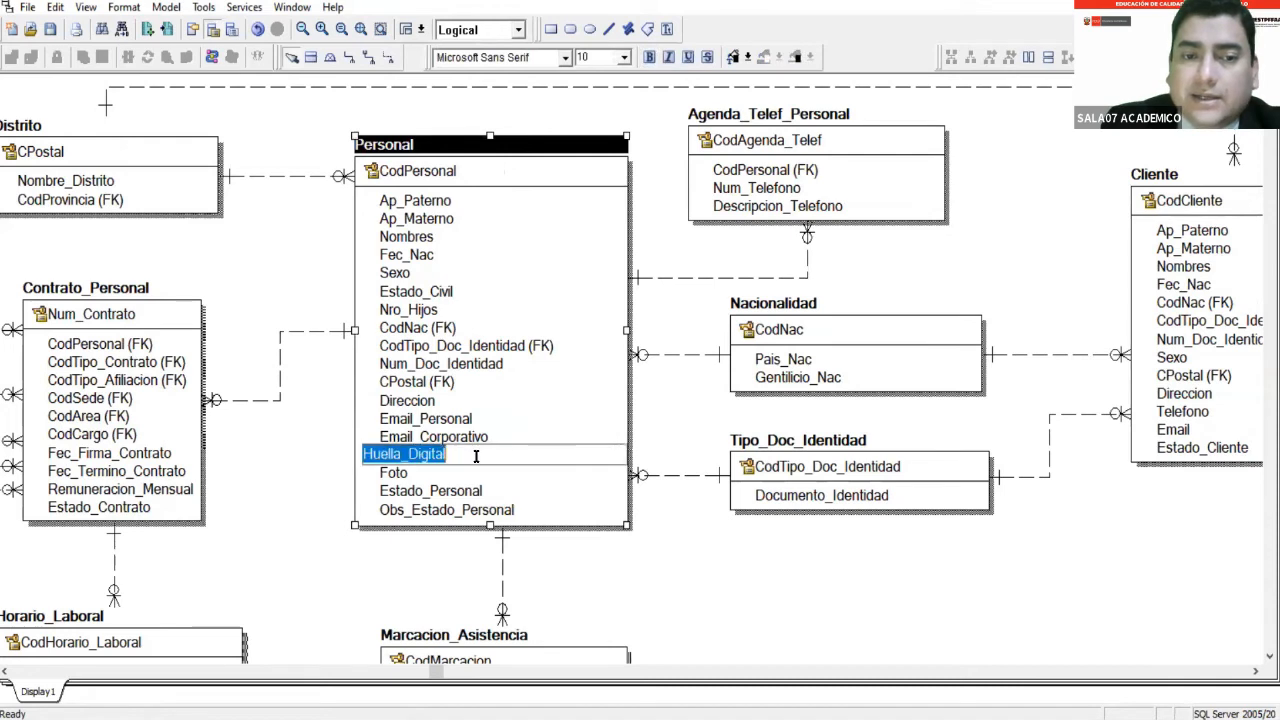
click(476, 456)
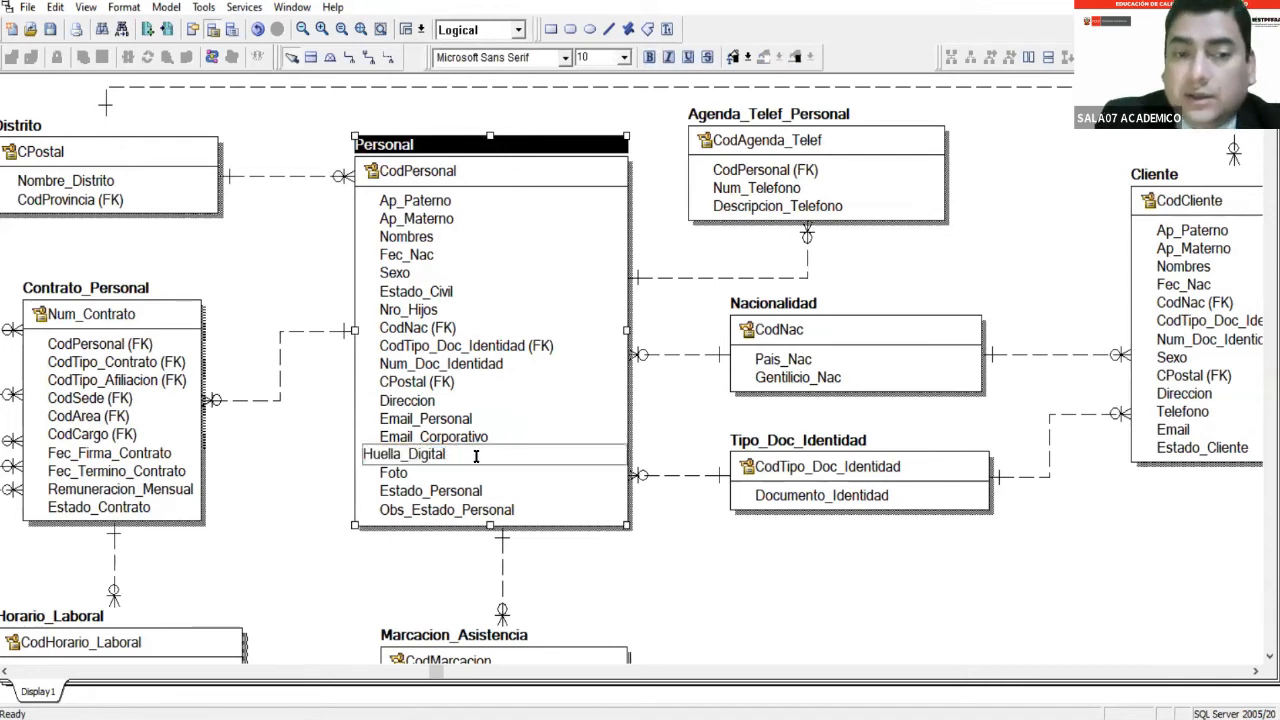
text(_)
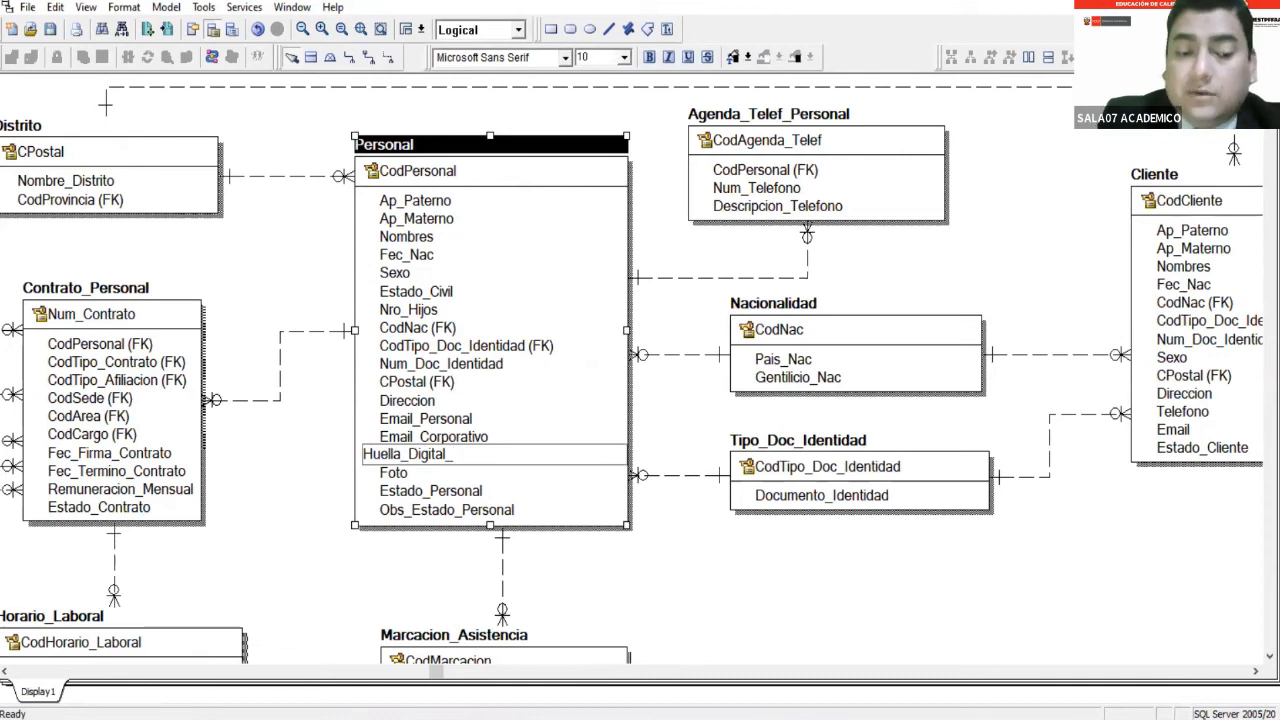
text(Izquierda)
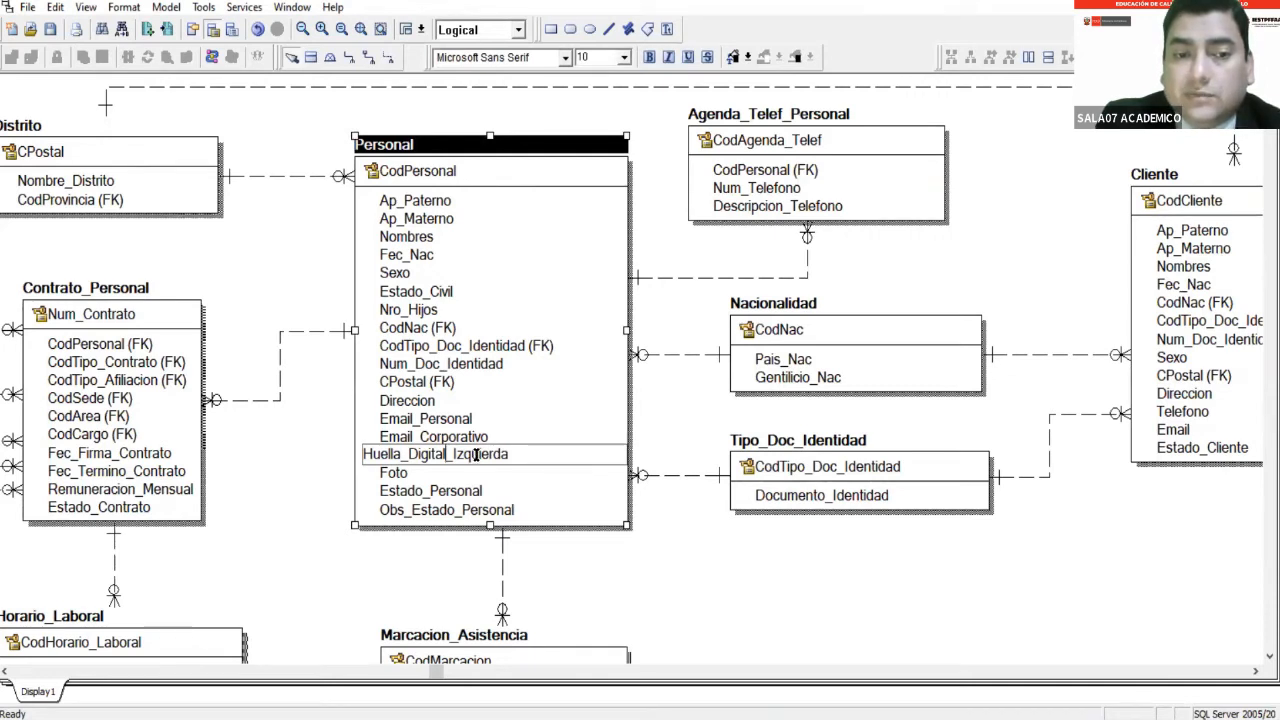
key(shift+Left)
key(shift+Left)
key(shift+Left)
key(shift+Left)
key(shift+Left)
key(shift+Left)
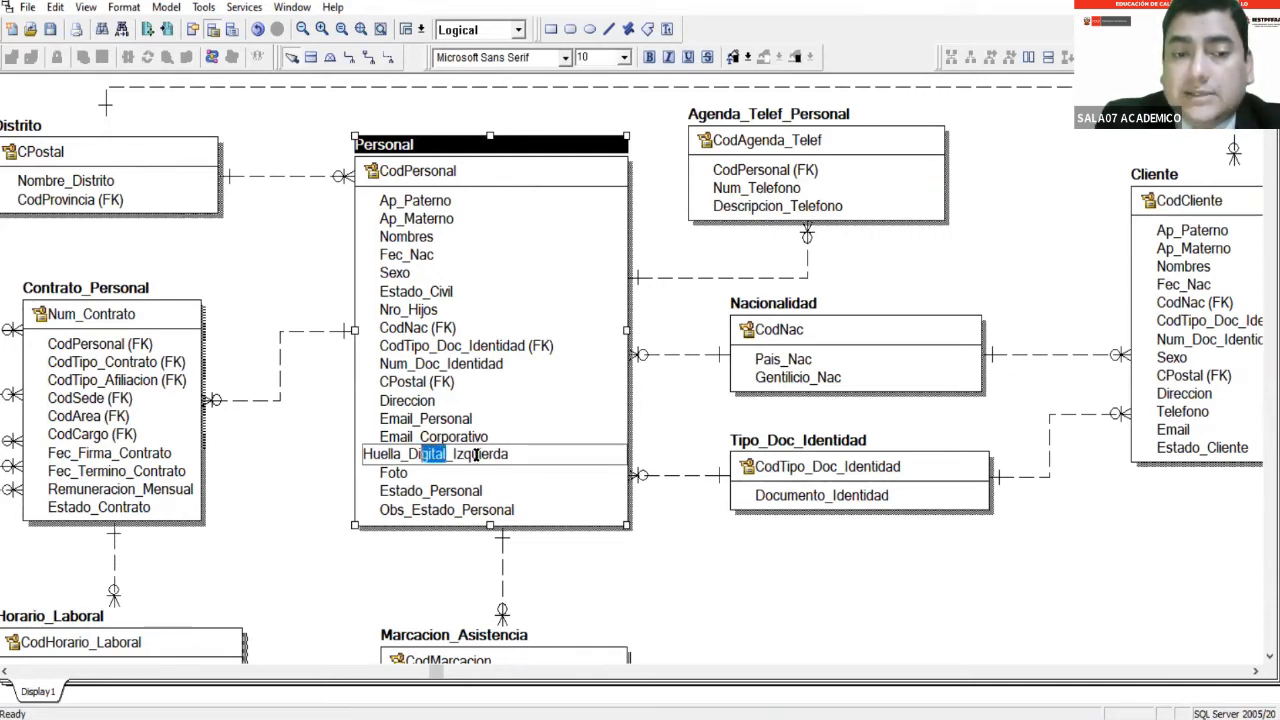
text(actili)
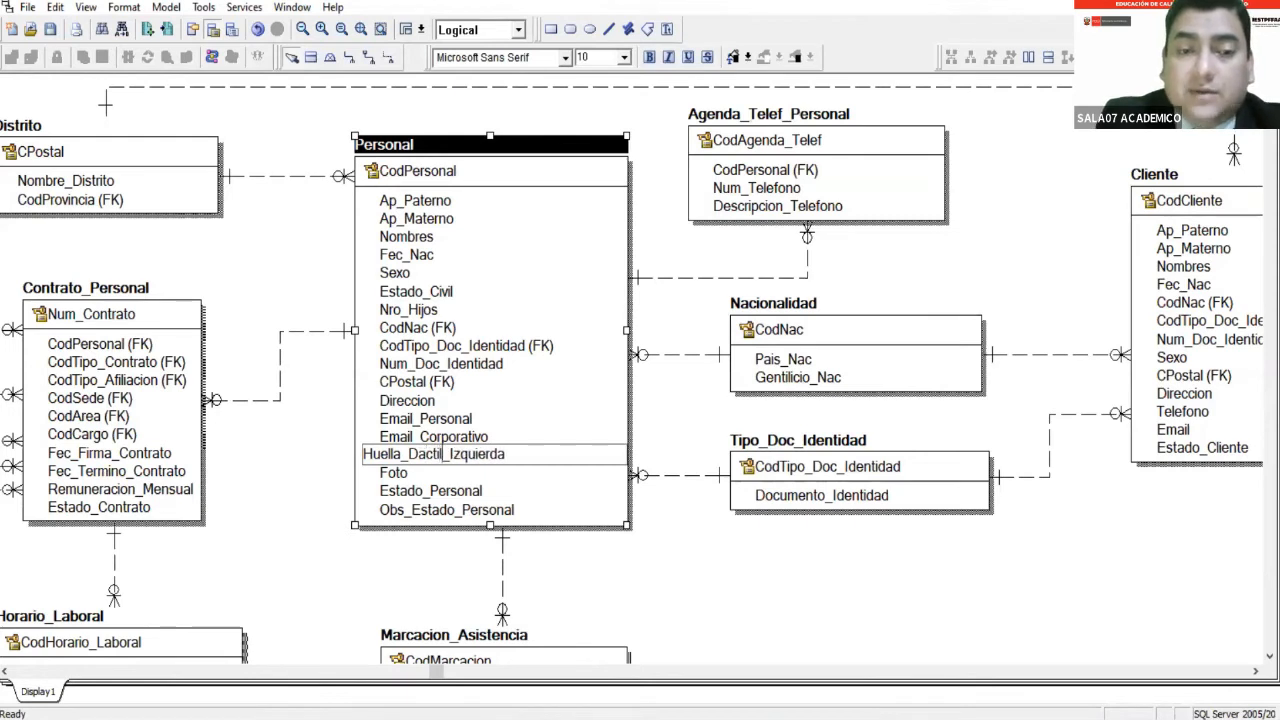
key(BackSpace)
key(BackSpace)
text(il)
key(BackSpace)
text(lar_Indice_Izquierd)
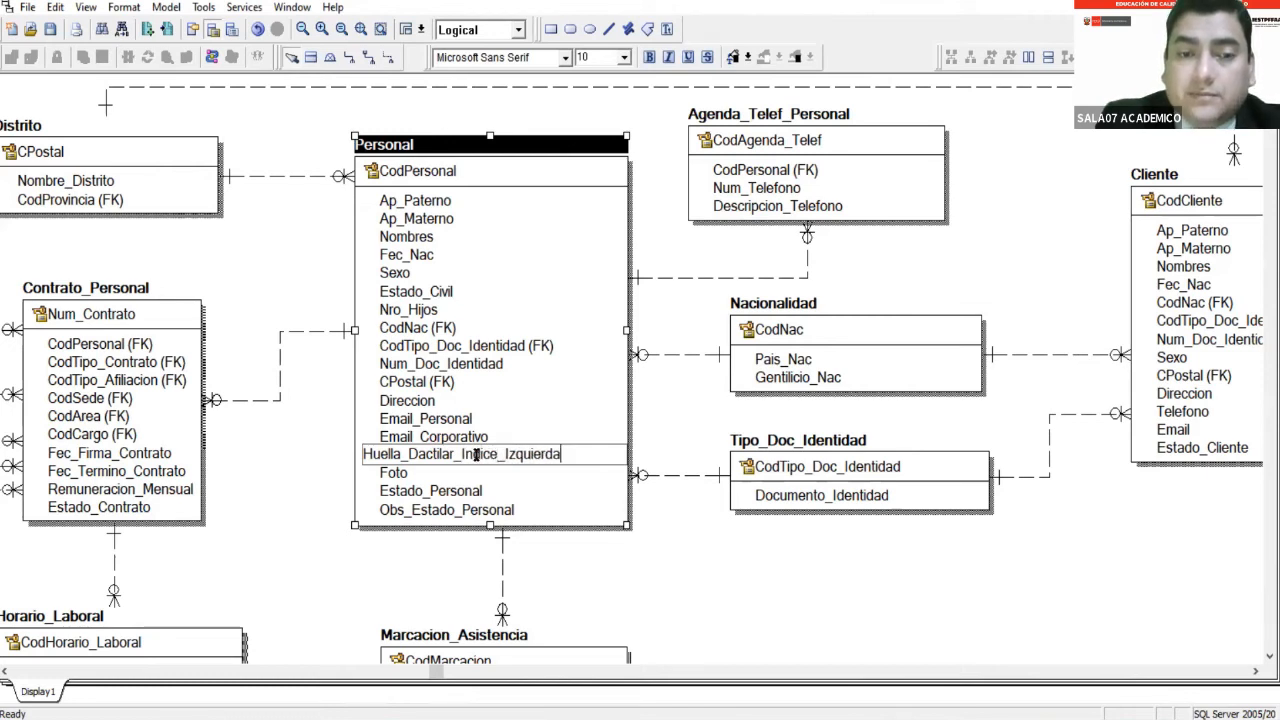
text(o)
key(Return)
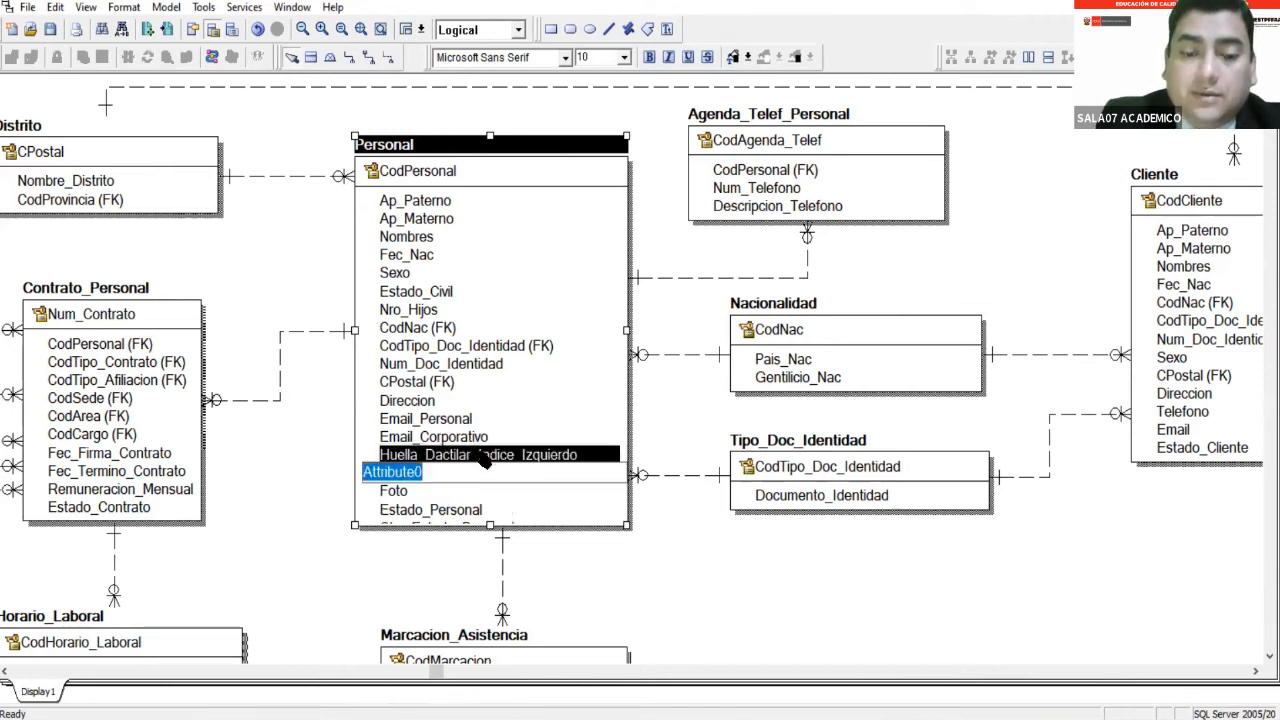
Name the new Personal attribute Huella_Dactilar_Indice_Derecho and lengthen the entity box to fit all its attributes.
text(Huella_Dactilar)
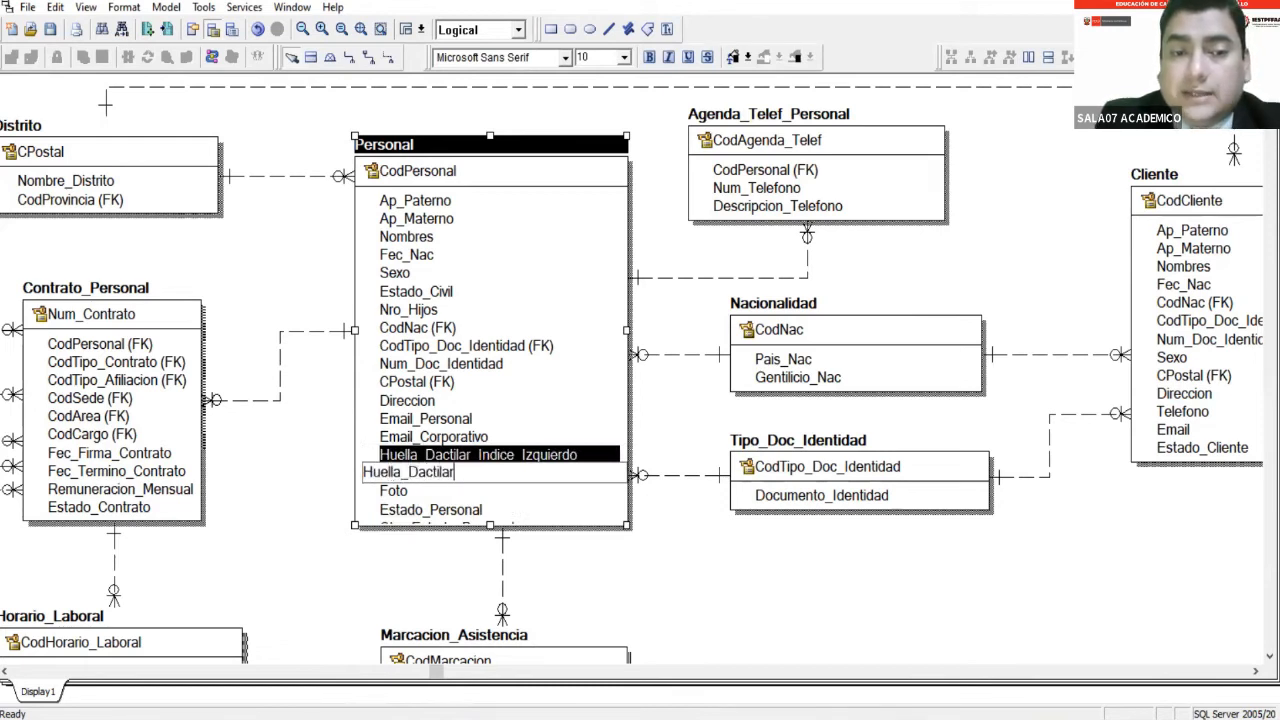
text(_Indic)
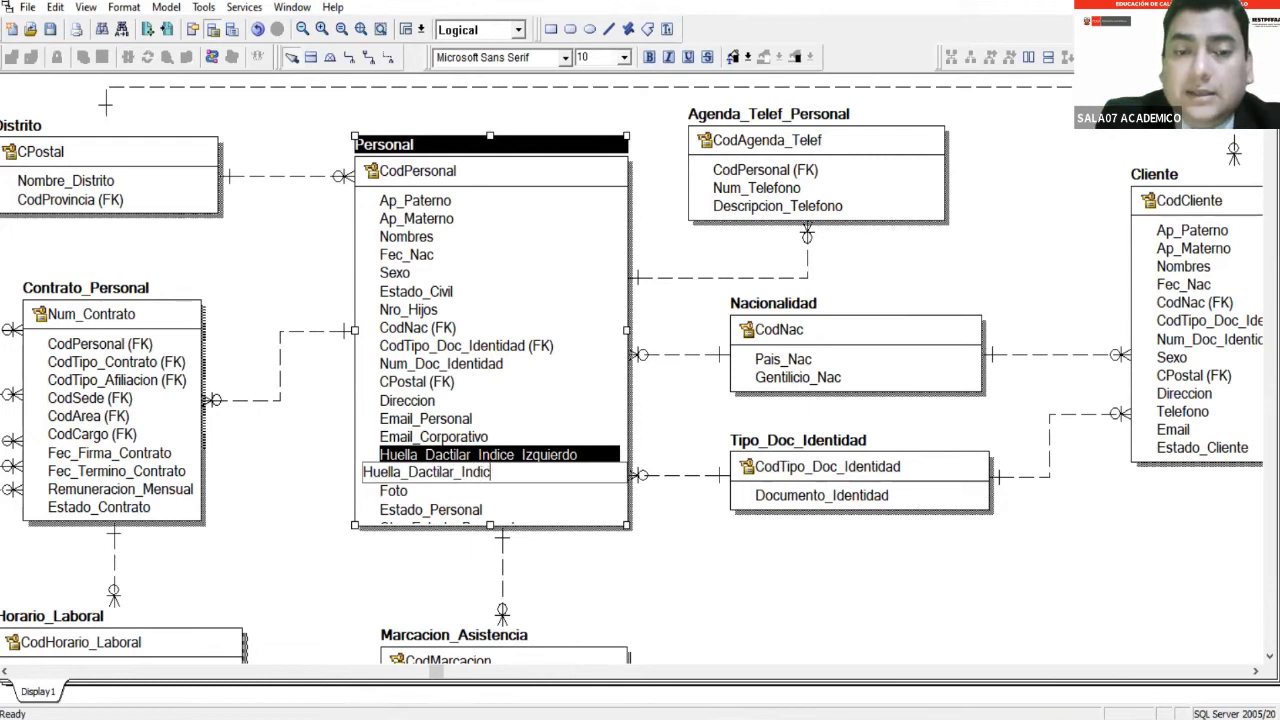
text(e_Derecho)
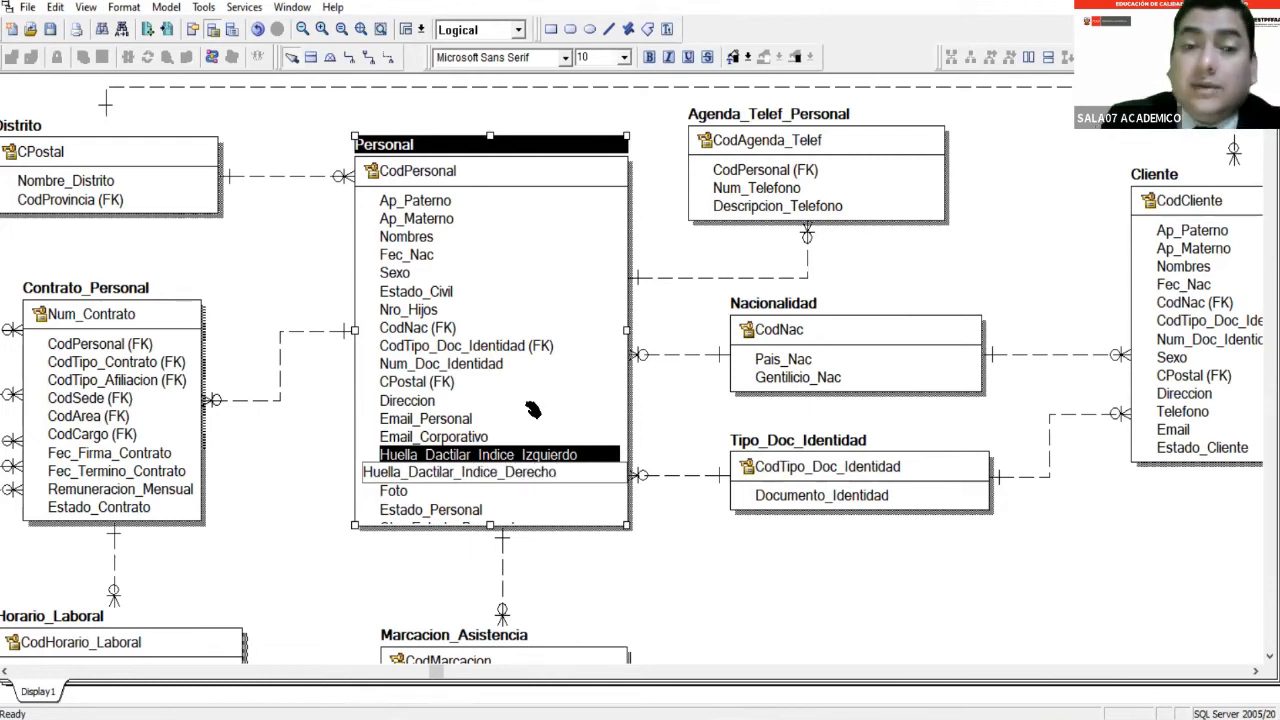
click(642, 242)
click(463, 523)
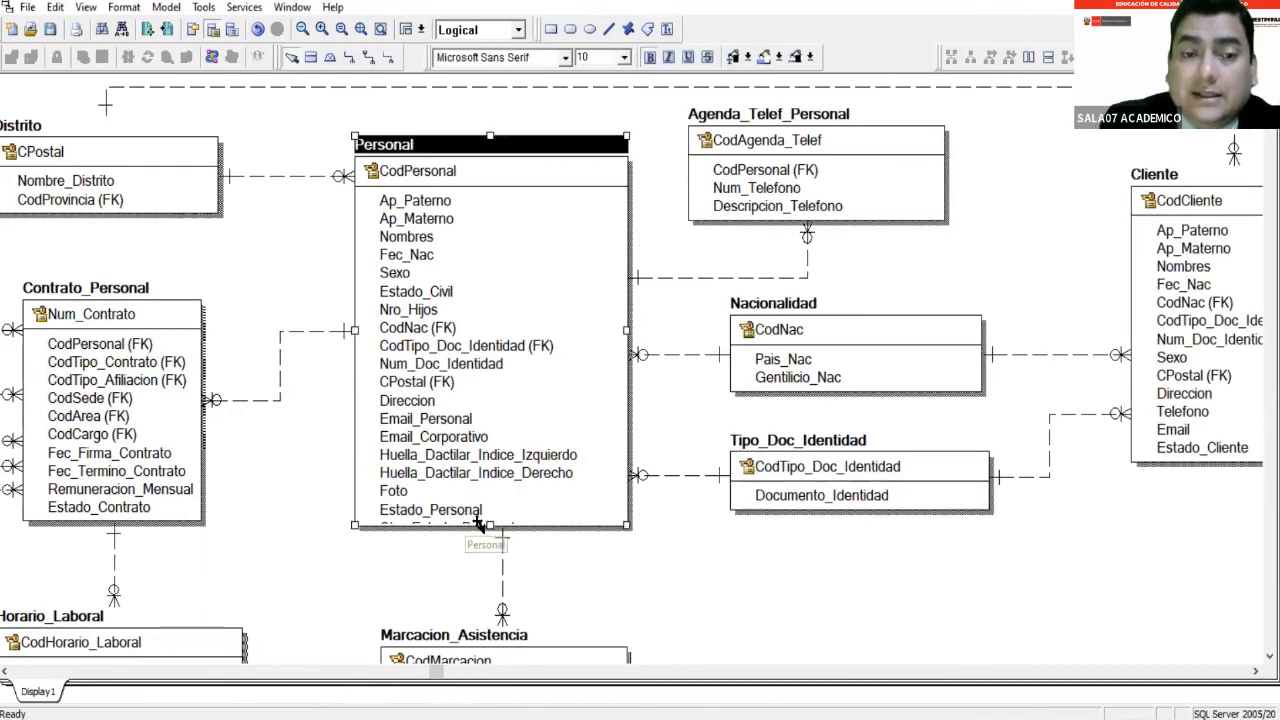
drag(487, 526, 490, 548)
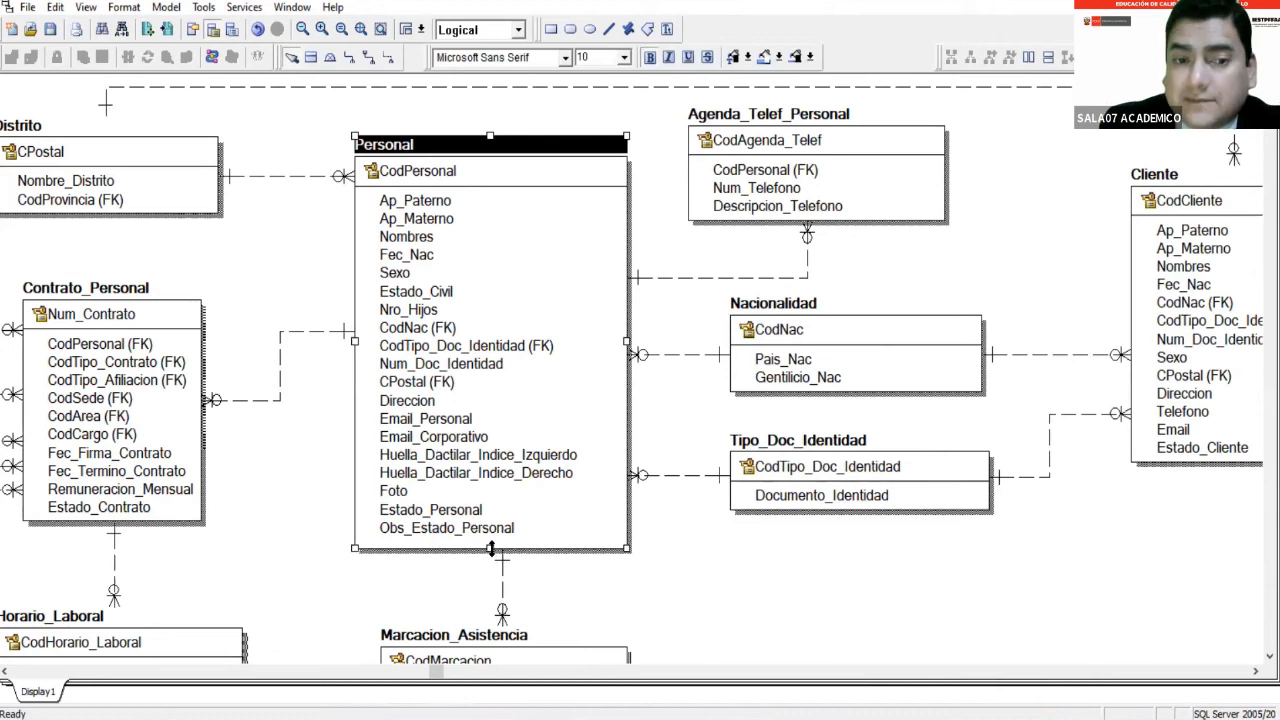
Switch to the physical model, widen the Personal table to fit its column datatypes and shift it slightly toward Nacionalidad.
click(498, 456)
click(494, 33)
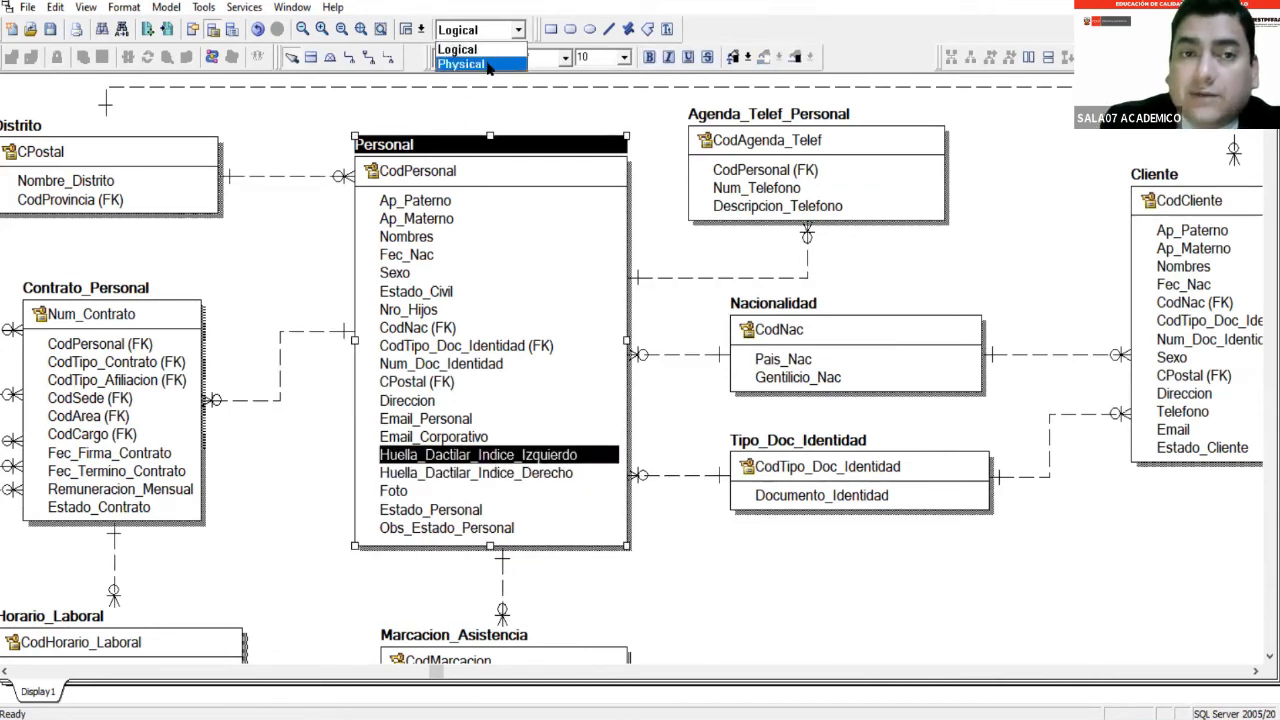
click(478, 63)
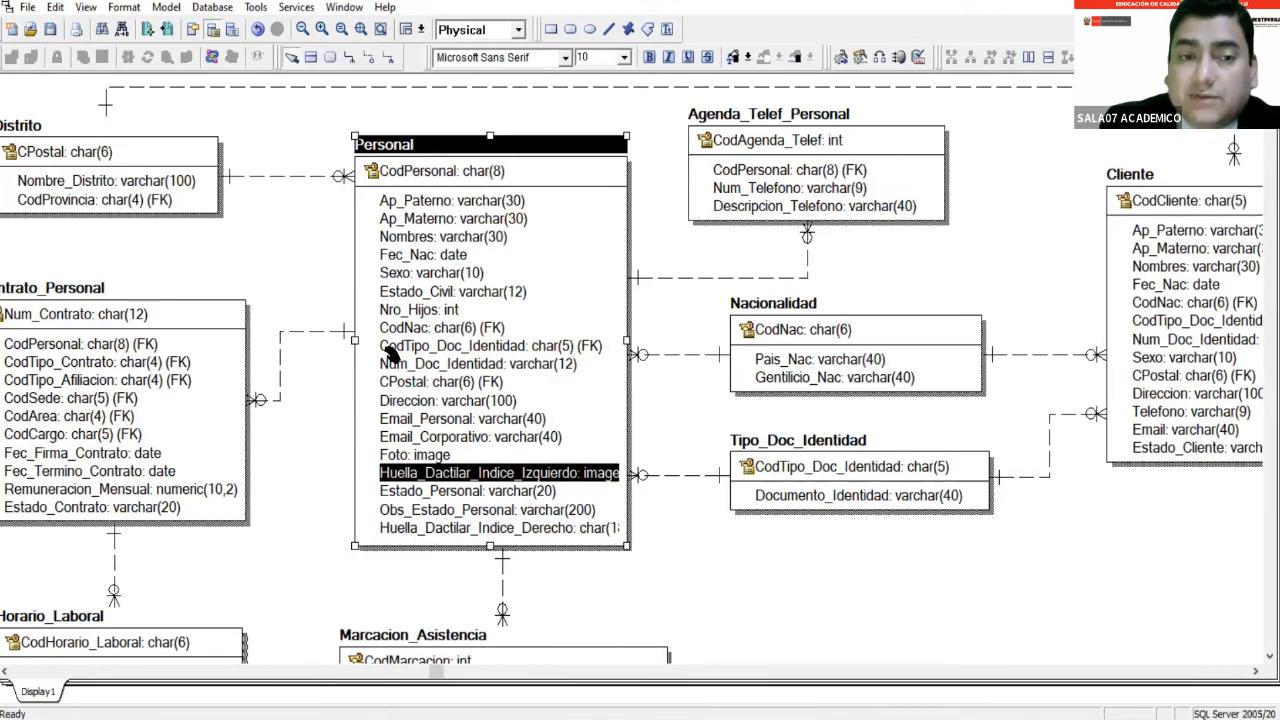
click(352, 340)
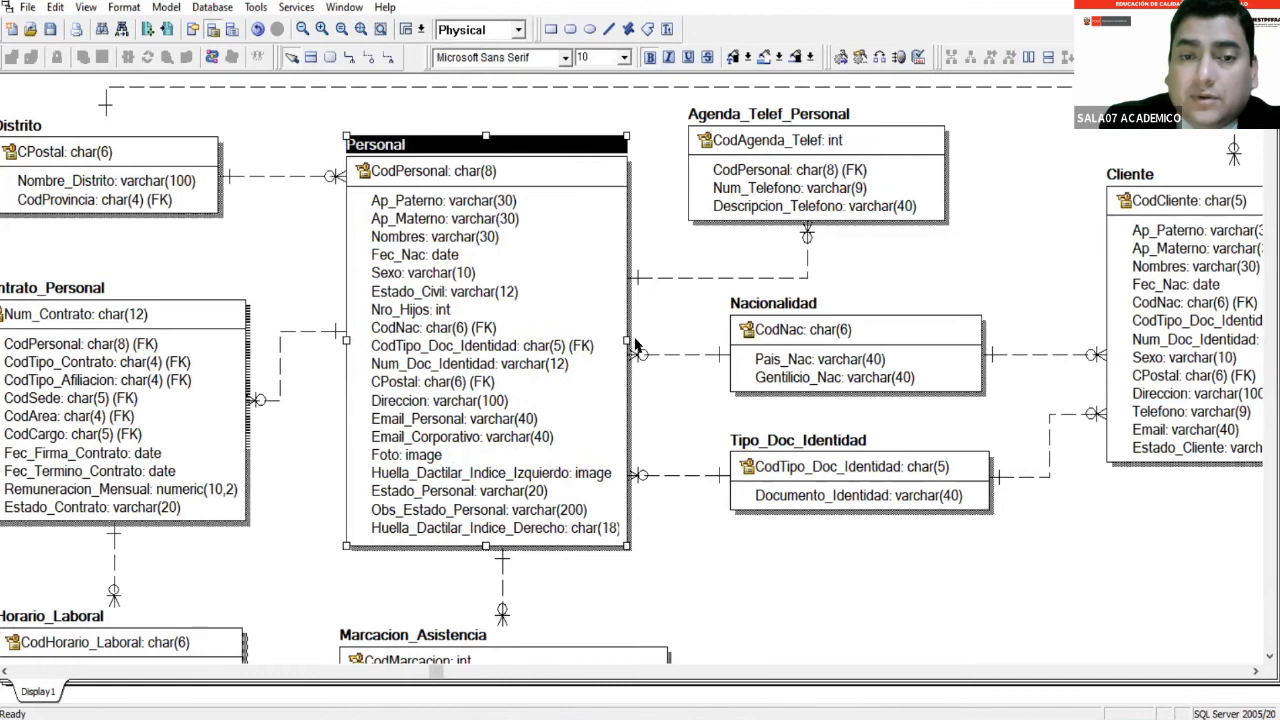
drag(342, 340, 327, 340)
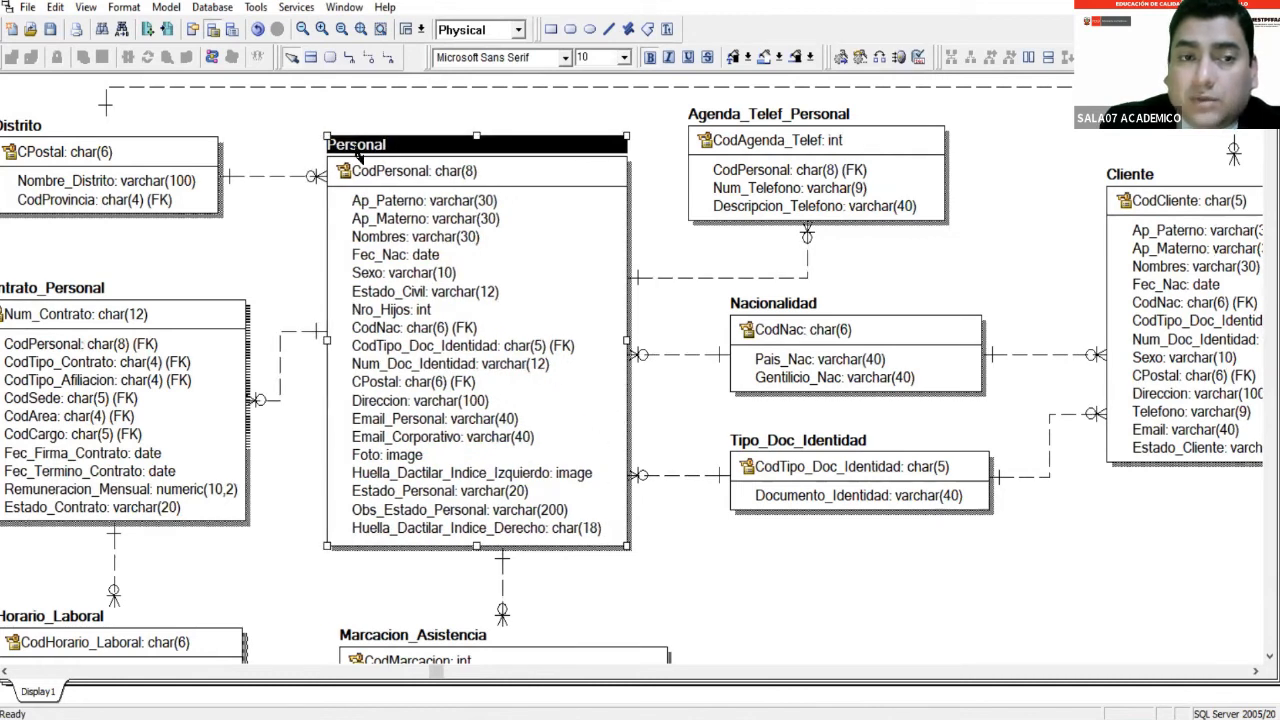
drag(357, 151, 369, 151)
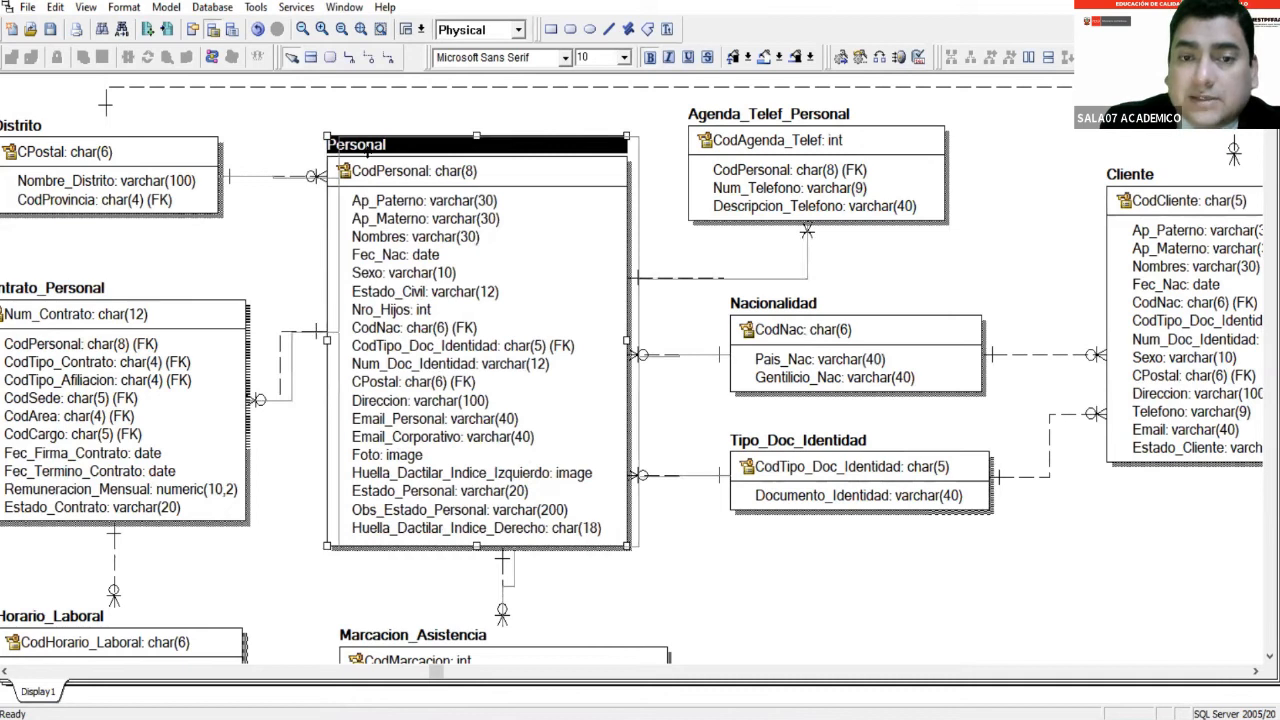
Move the Huella_Dactilar_Indice_Derecho column directly below Huella_Dactilar_Indice_Izquierdo in the Personal table.
click(588, 533)
drag(590, 537, 586, 486)
click(404, 478)
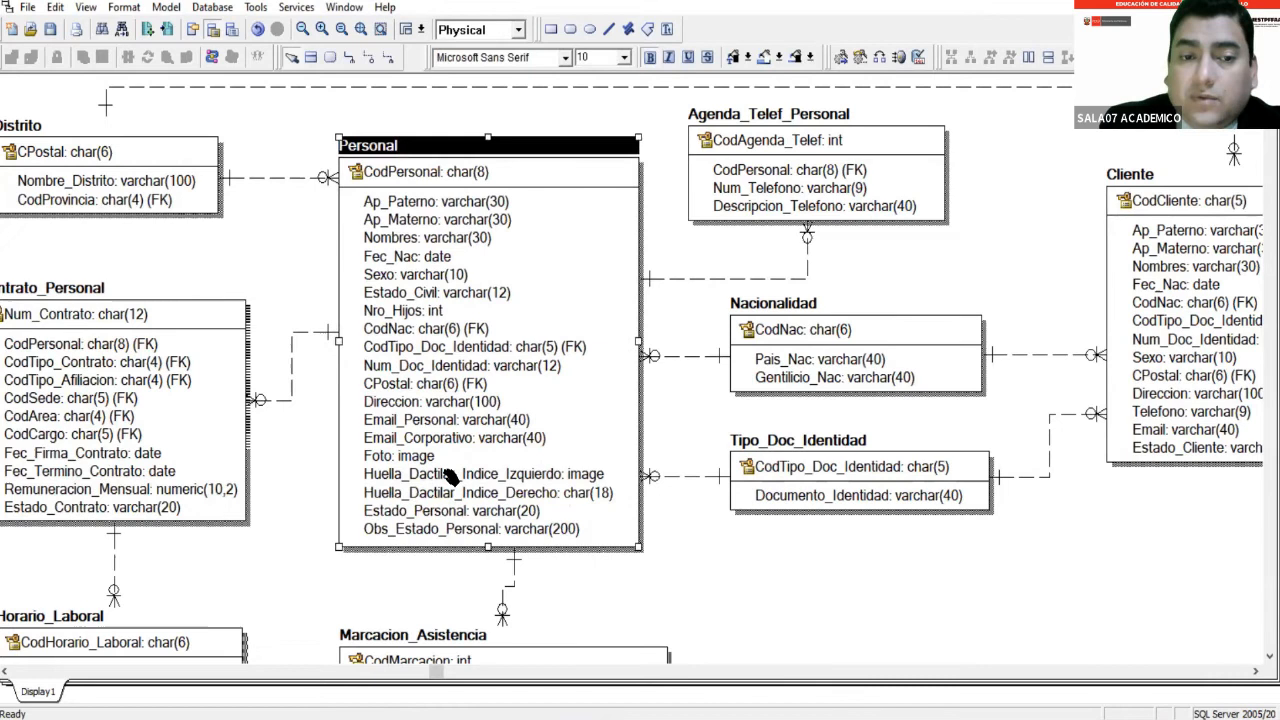
click(488, 476)
click(585, 494)
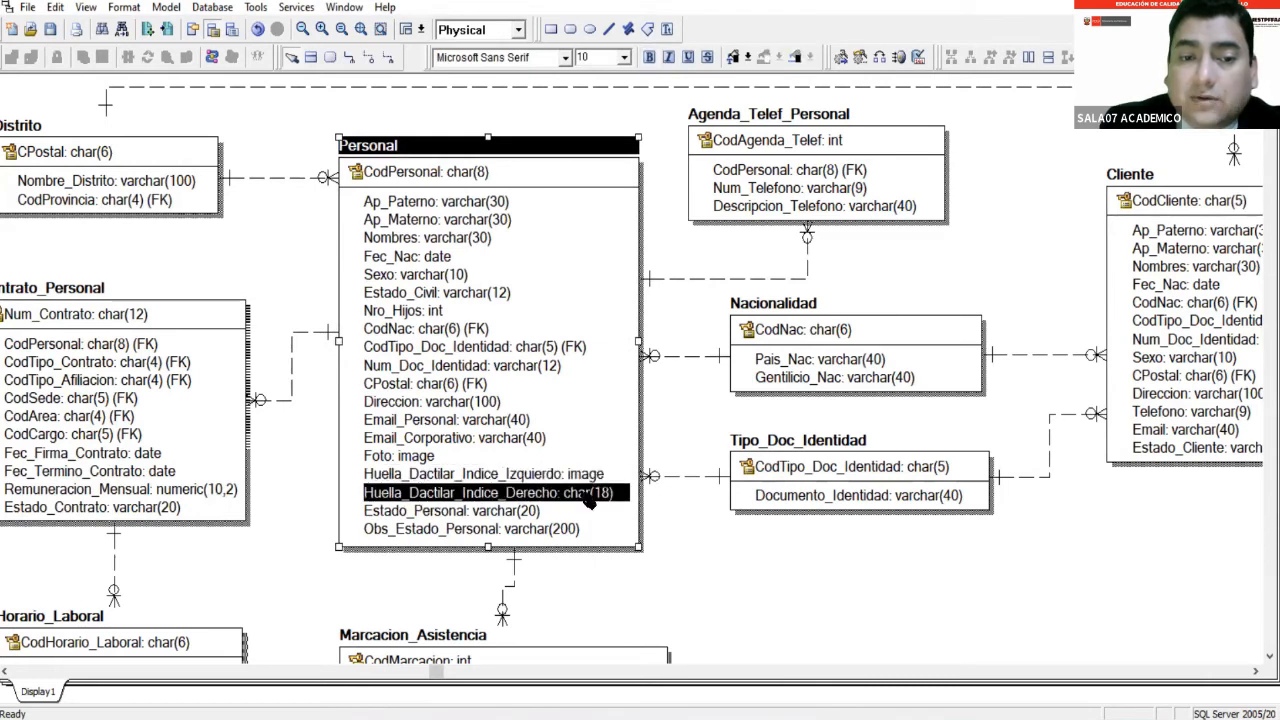
Move the Foto column below the two Huella_Dactilar columns in the Personal table.
click(446, 460)
drag(440, 463, 432, 503)
click(435, 476)
click(440, 459)
click(436, 476)
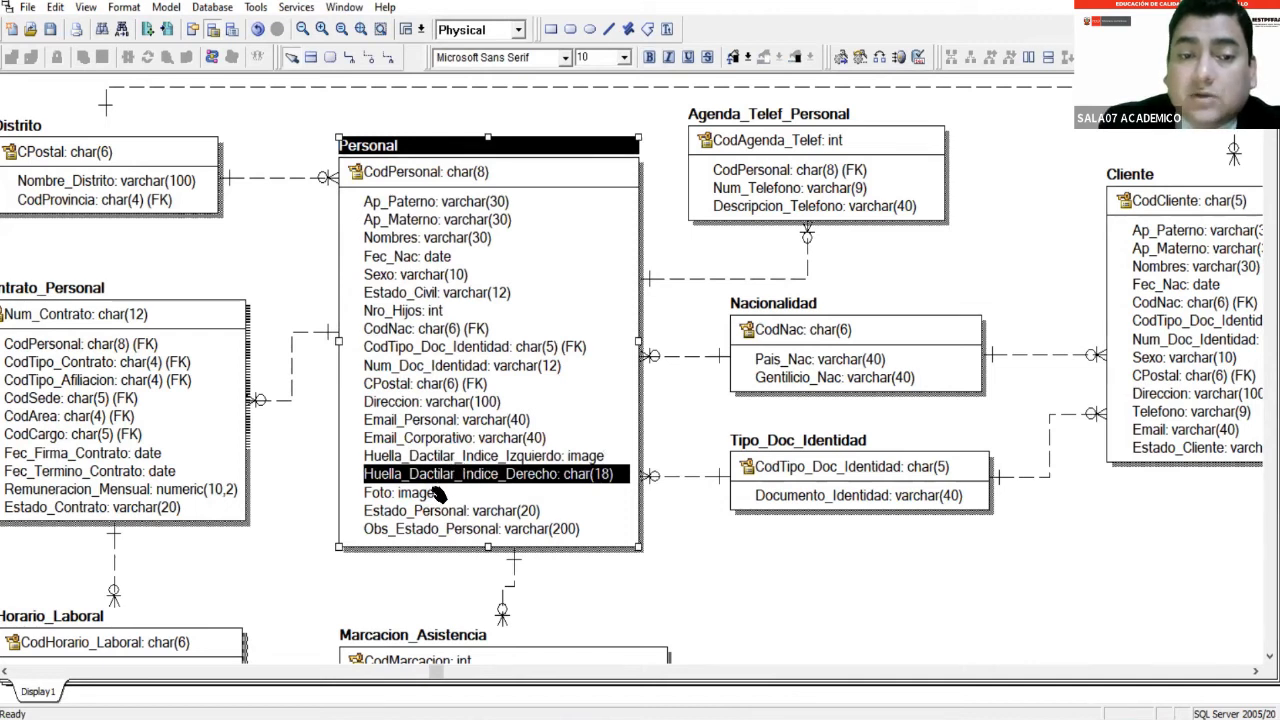
Set the Personal table's Huella_Dactilar_Indice_Derecho column to the image datatype and allow NULL values.
click(438, 495)
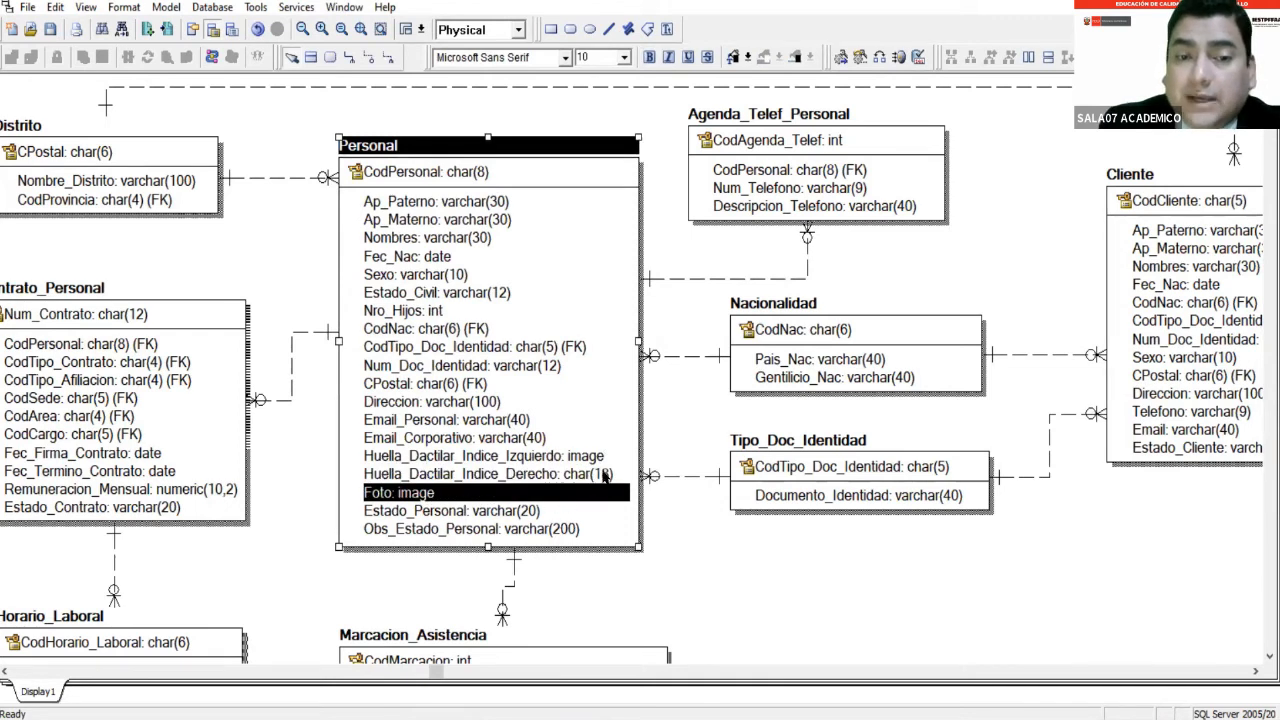
click(604, 476)
double_click(604, 476)
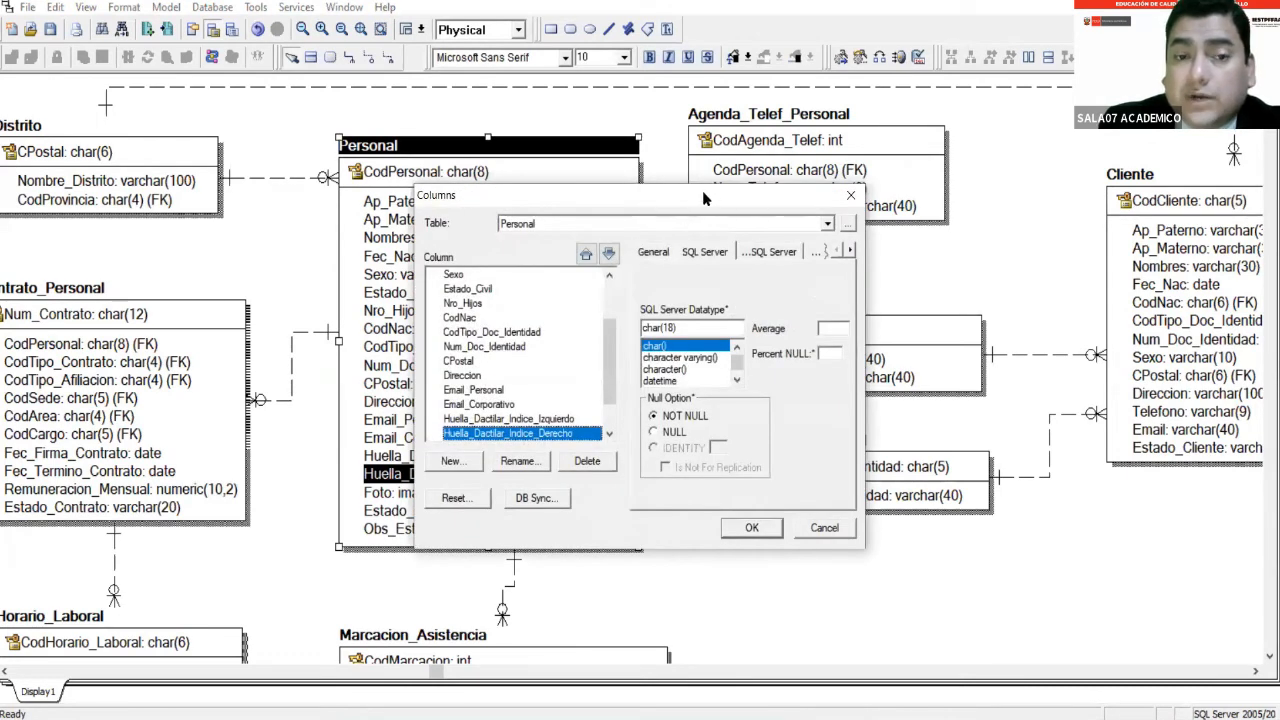
drag(703, 199, 928, 174)
click(898, 304)
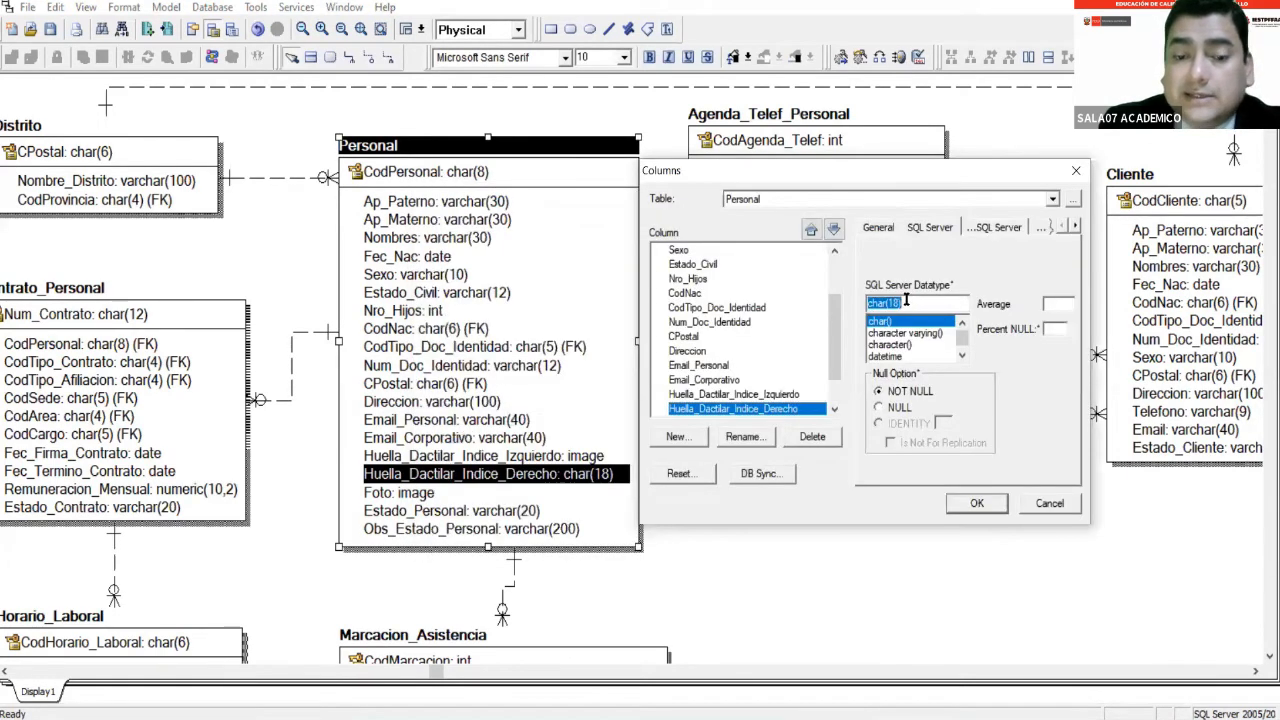
text(i)
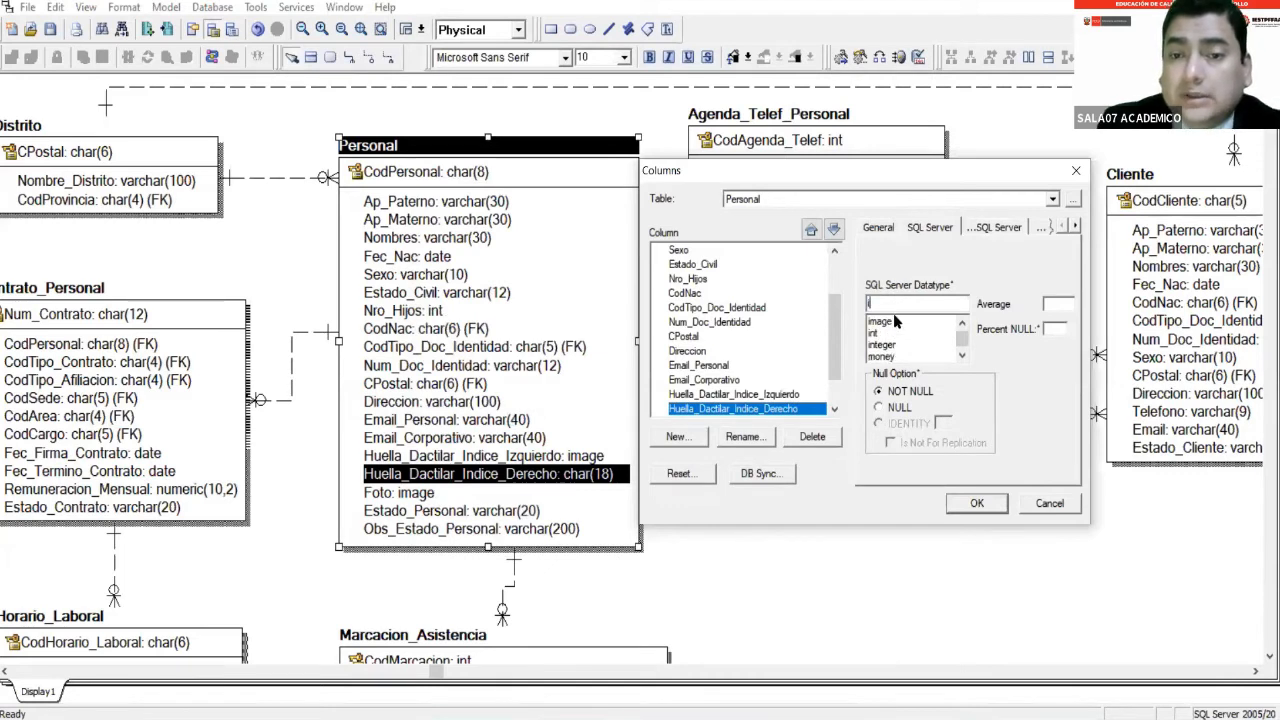
click(889, 334)
click(889, 322)
click(898, 410)
click(784, 397)
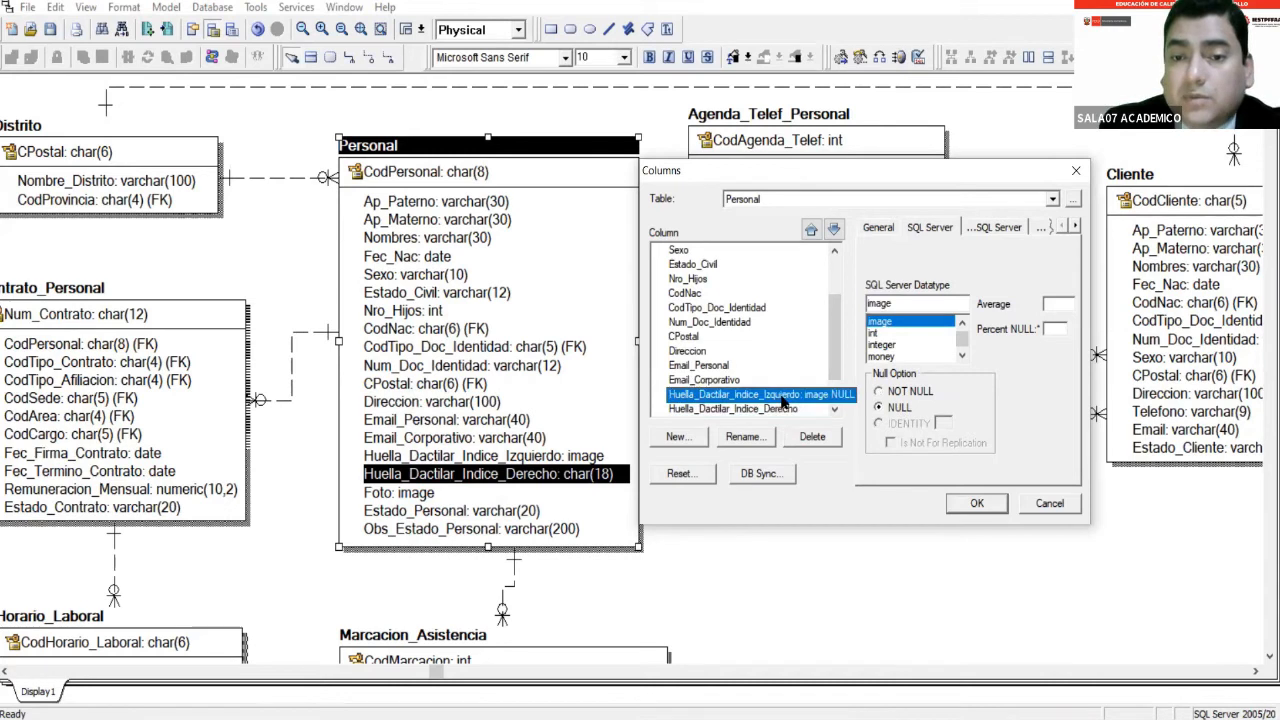
click(798, 410)
click(833, 411)
click(670, 410)
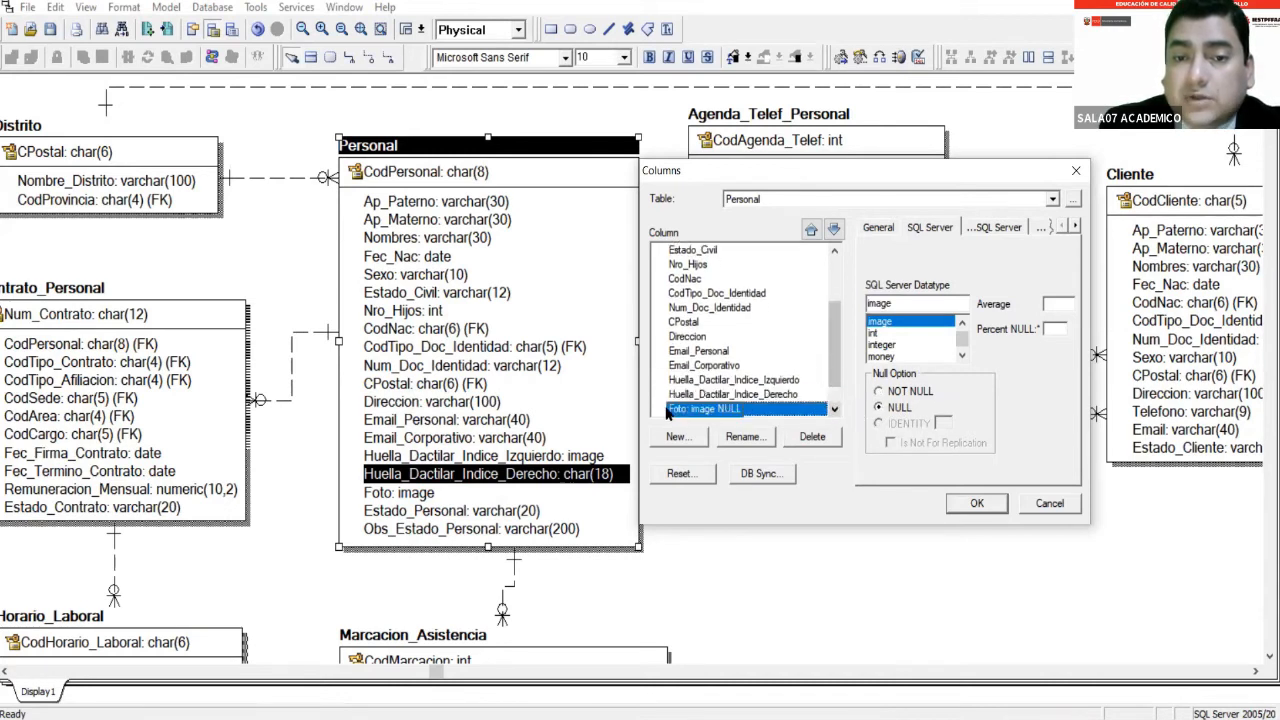
click(960, 504)
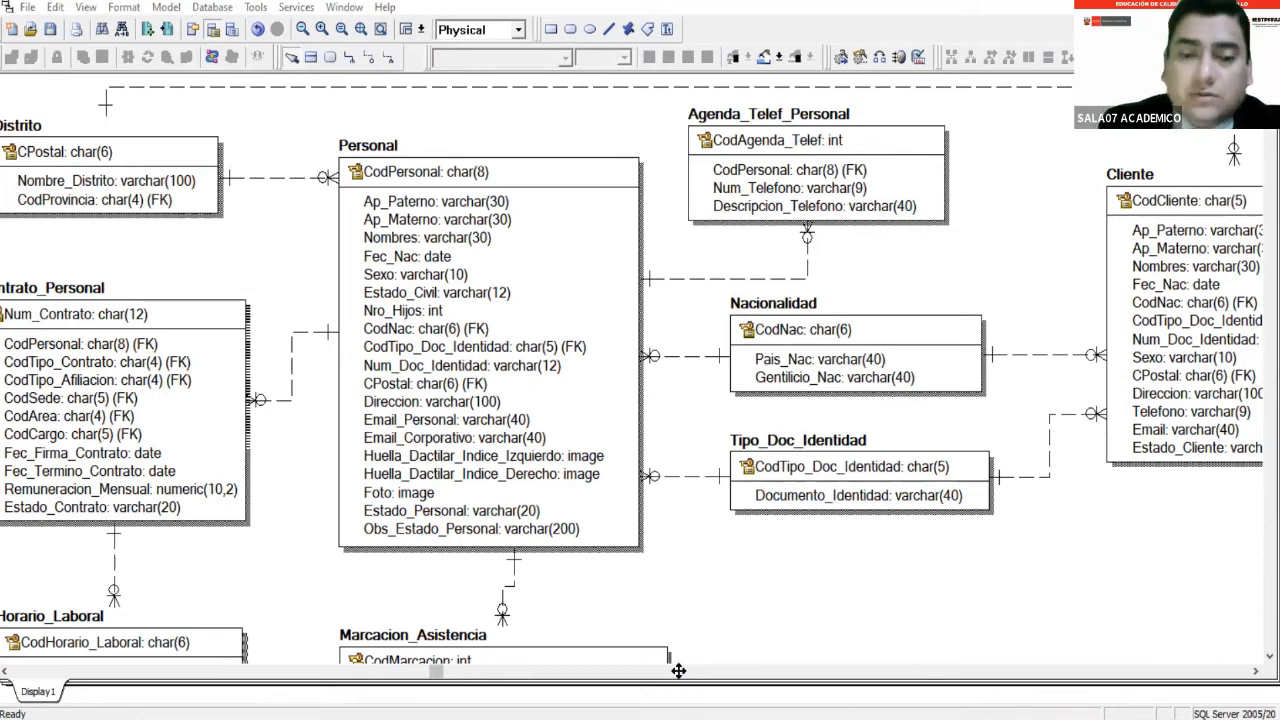
Straighten the relationship line between the Personal and Marcacion_Asistencia tables.
drag(436, 671, 337, 680)
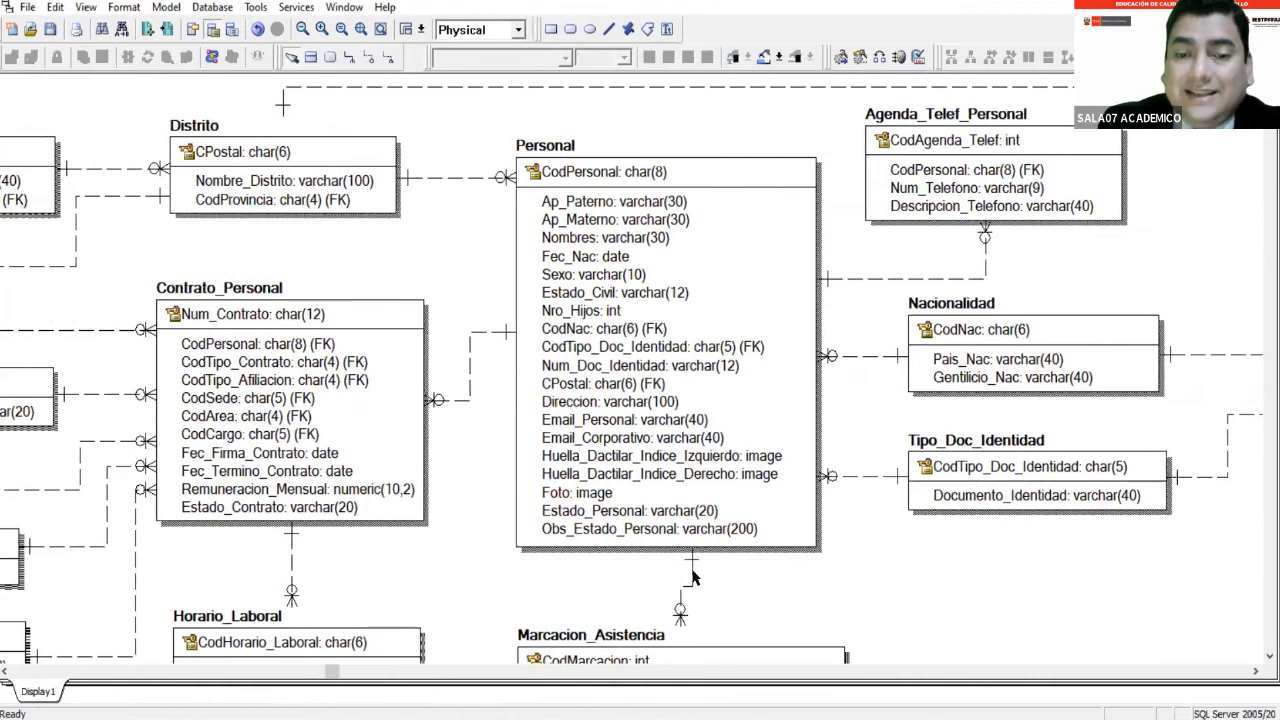
click(693, 577)
click(703, 515)
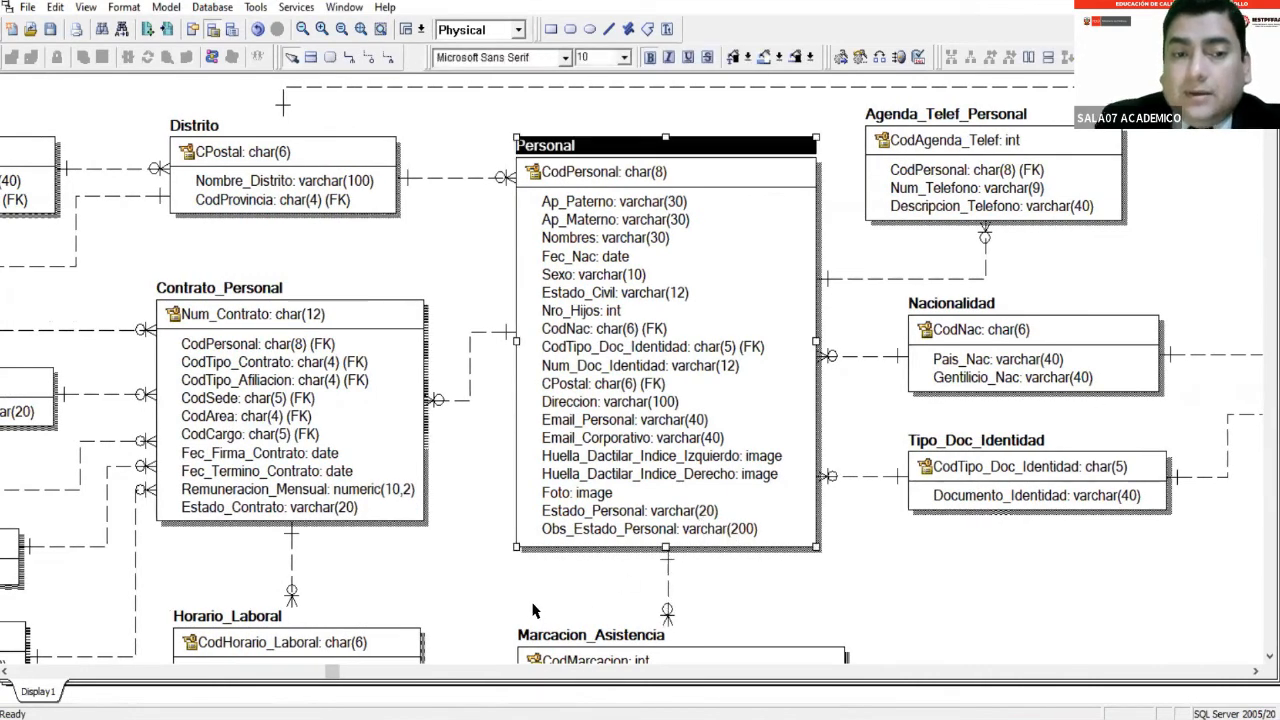
click(665, 617)
click(668, 594)
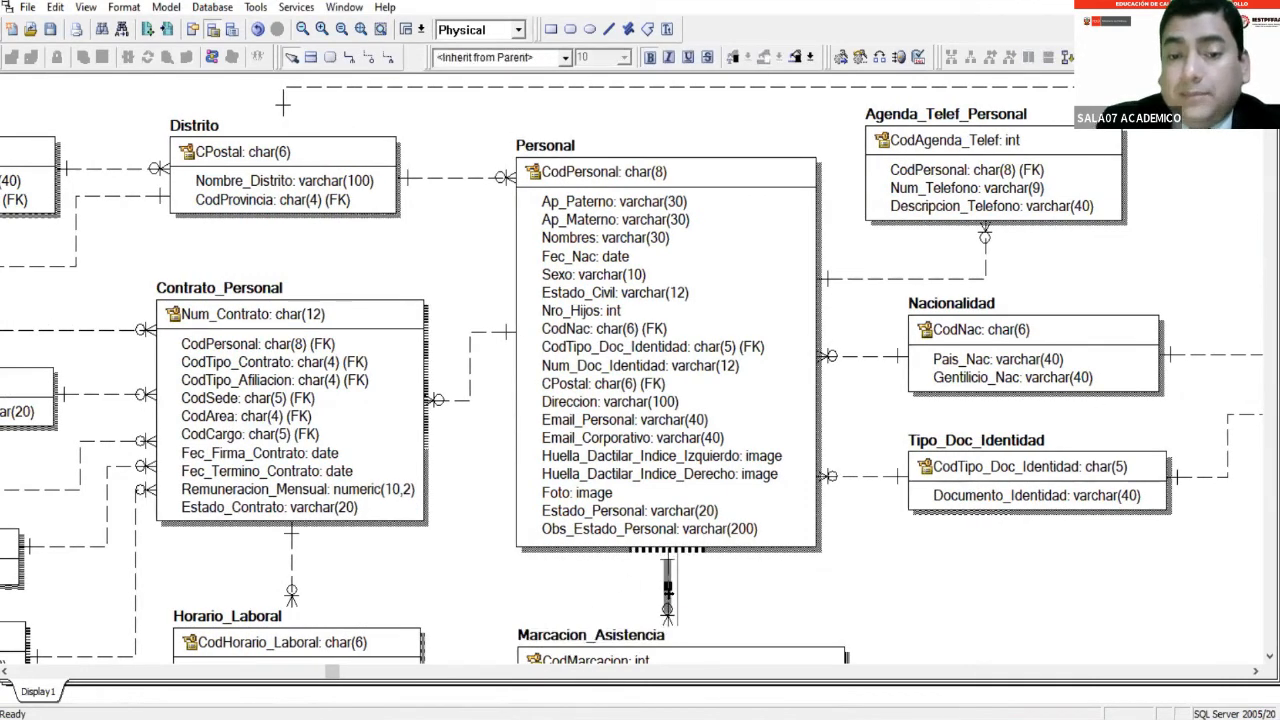
drag(668, 592, 677, 592)
click(482, 640)
Switch to the logical model and create an entity named Usuario_Empleado below Tipo_Doc_Identidad.
drag(335, 676, 600, 671)
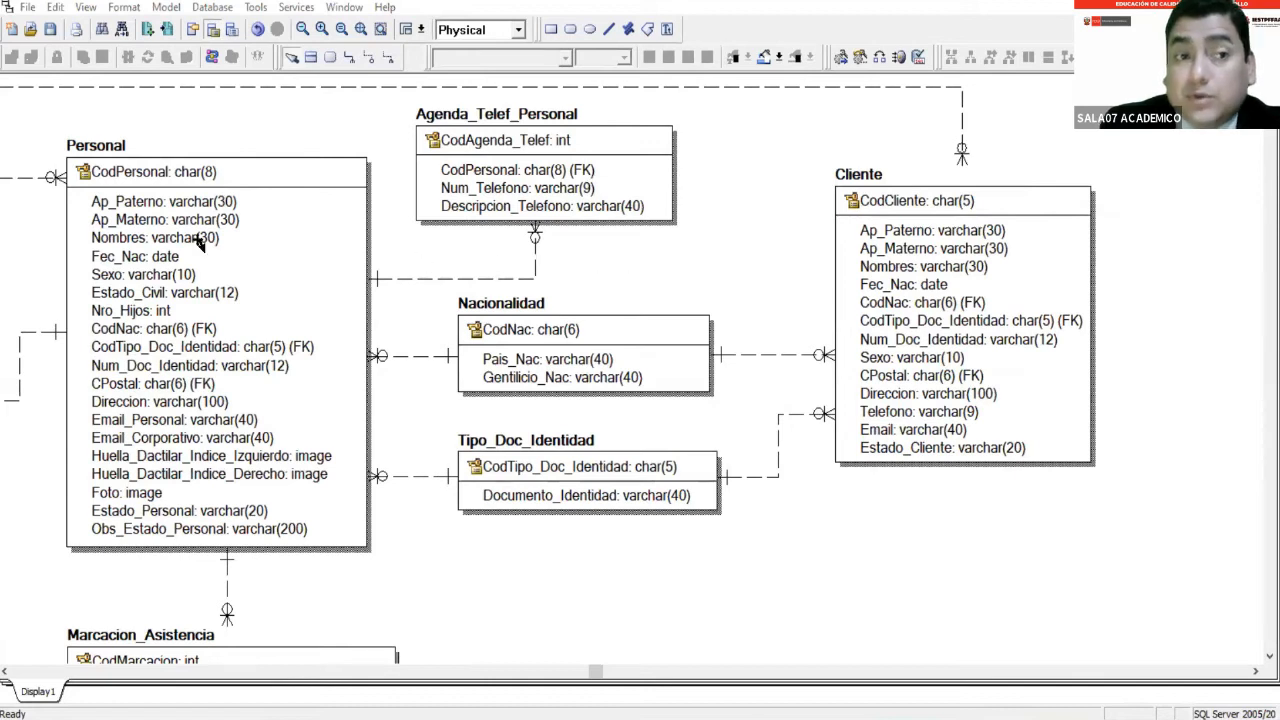
click(492, 29)
click(467, 53)
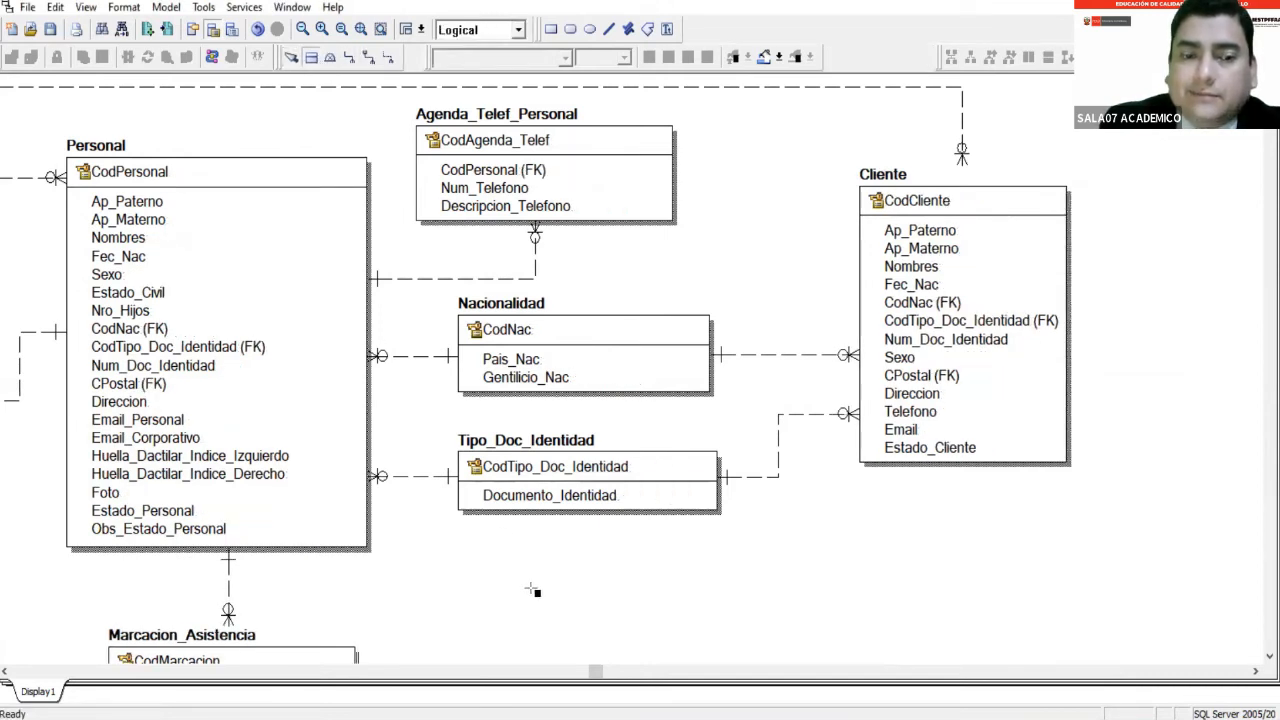
click(490, 589)
text(Usuario_)
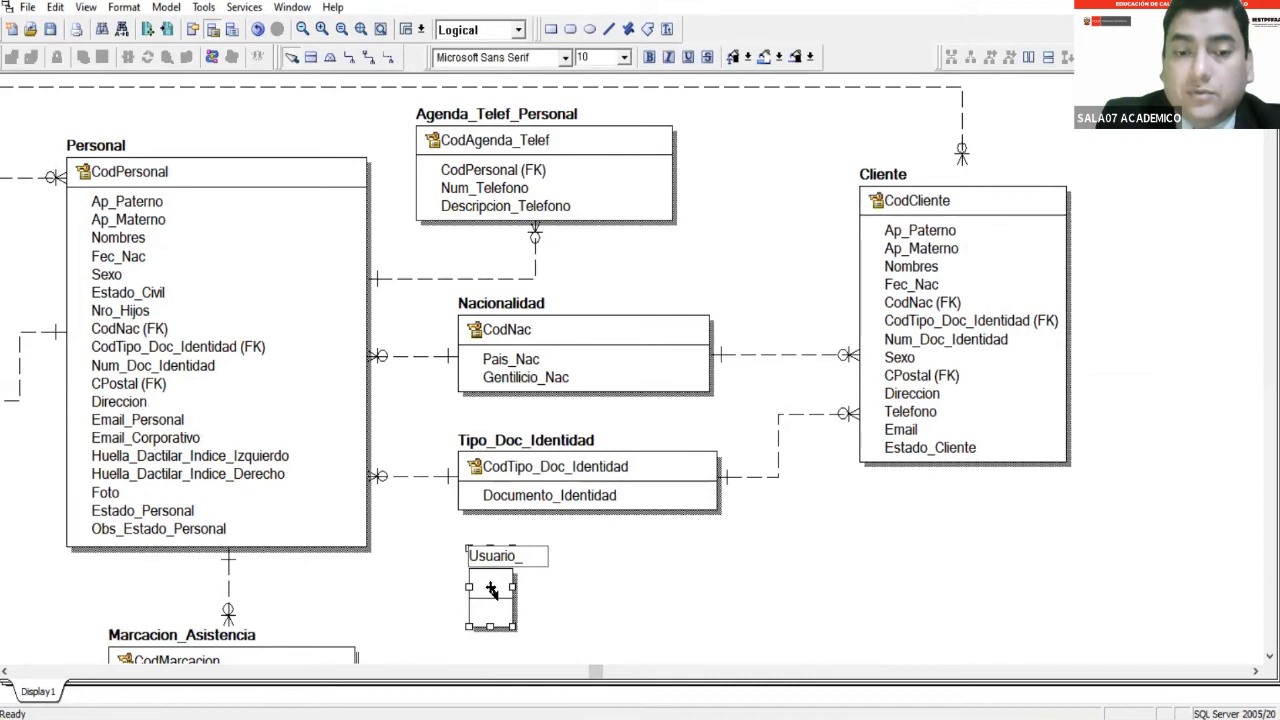
text(Empleado)
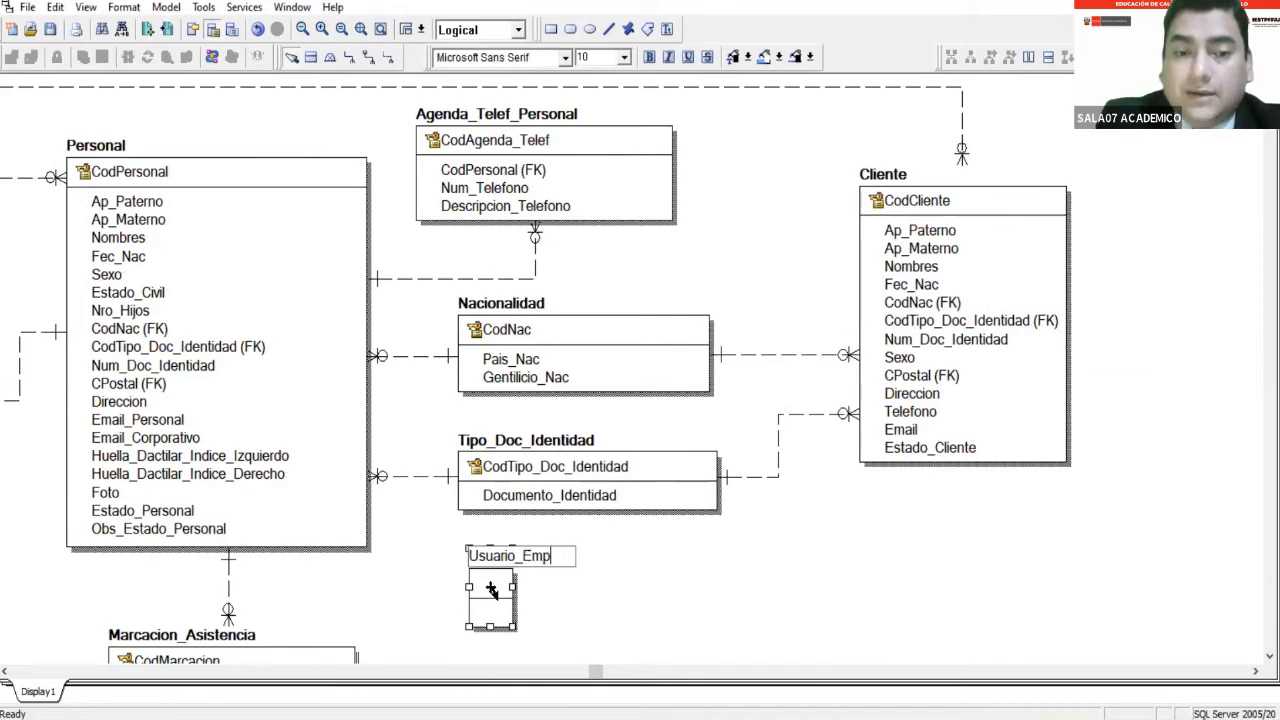
key(Tab)
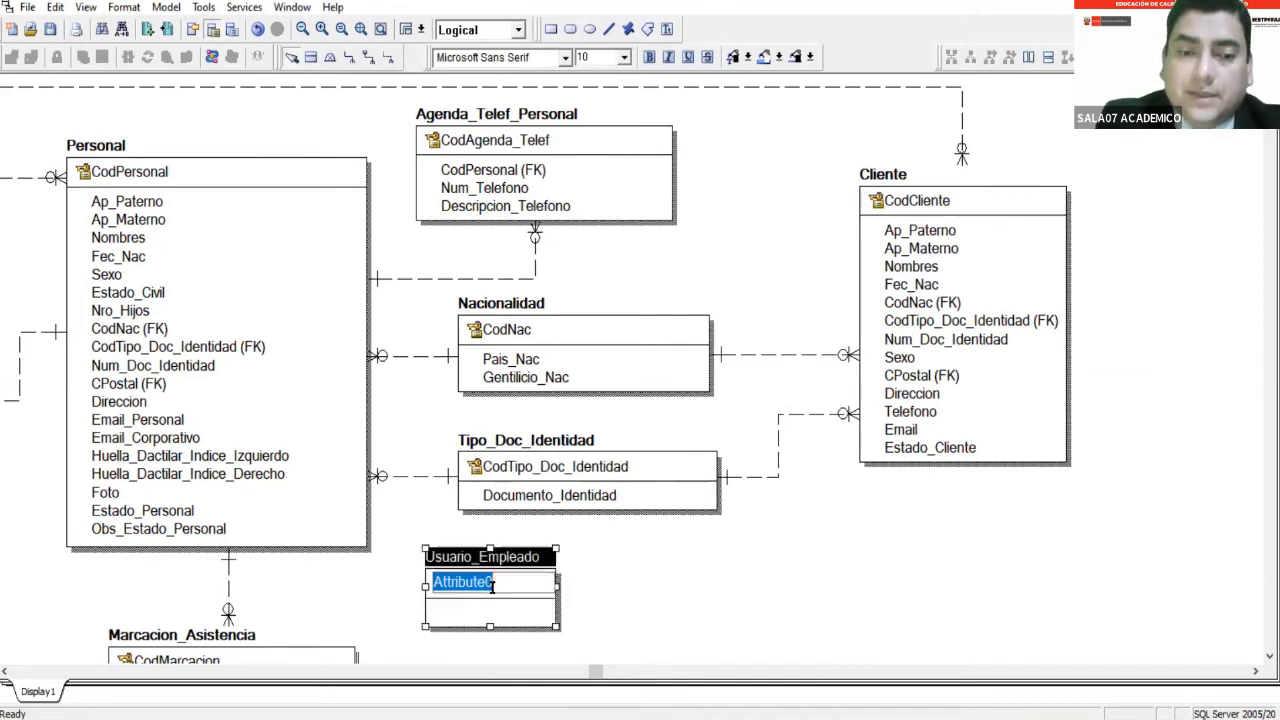
Leave the key area of Usuario_Empleado empty and add the non-key attributes CodUsuario_Empleado and Password.
key(Tab)
text(CodUsuario_)
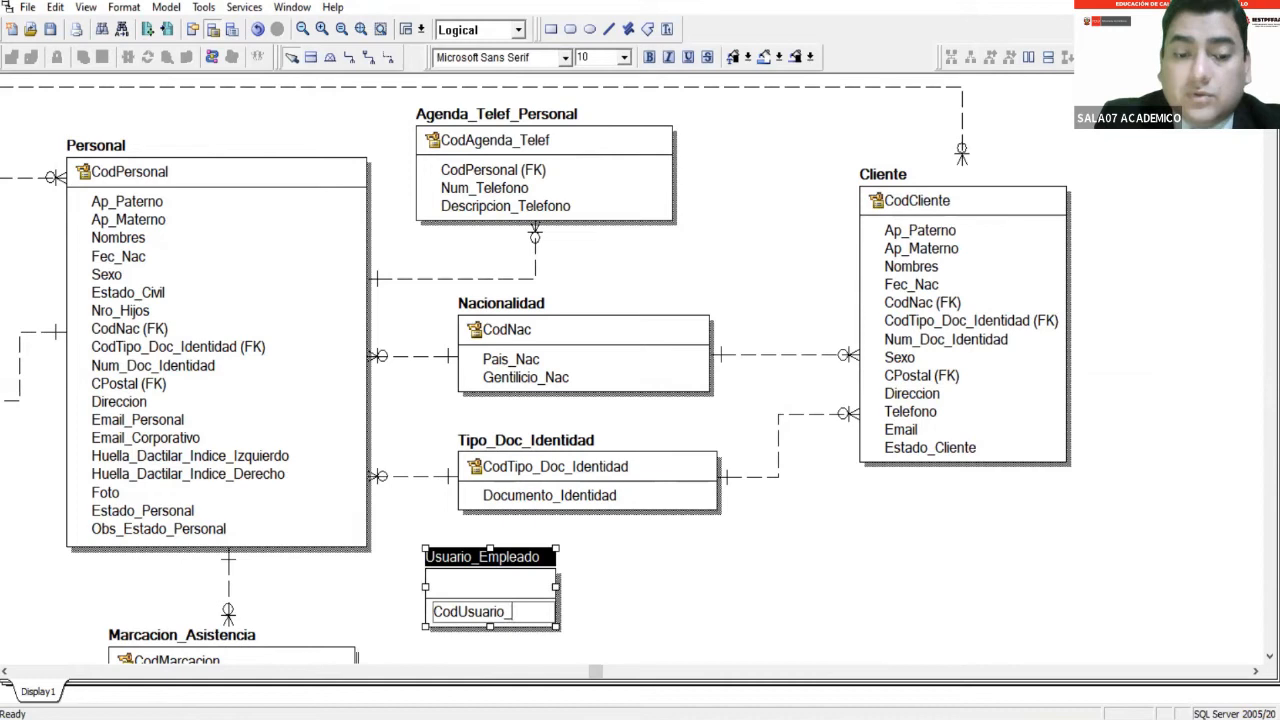
text(Empleado)
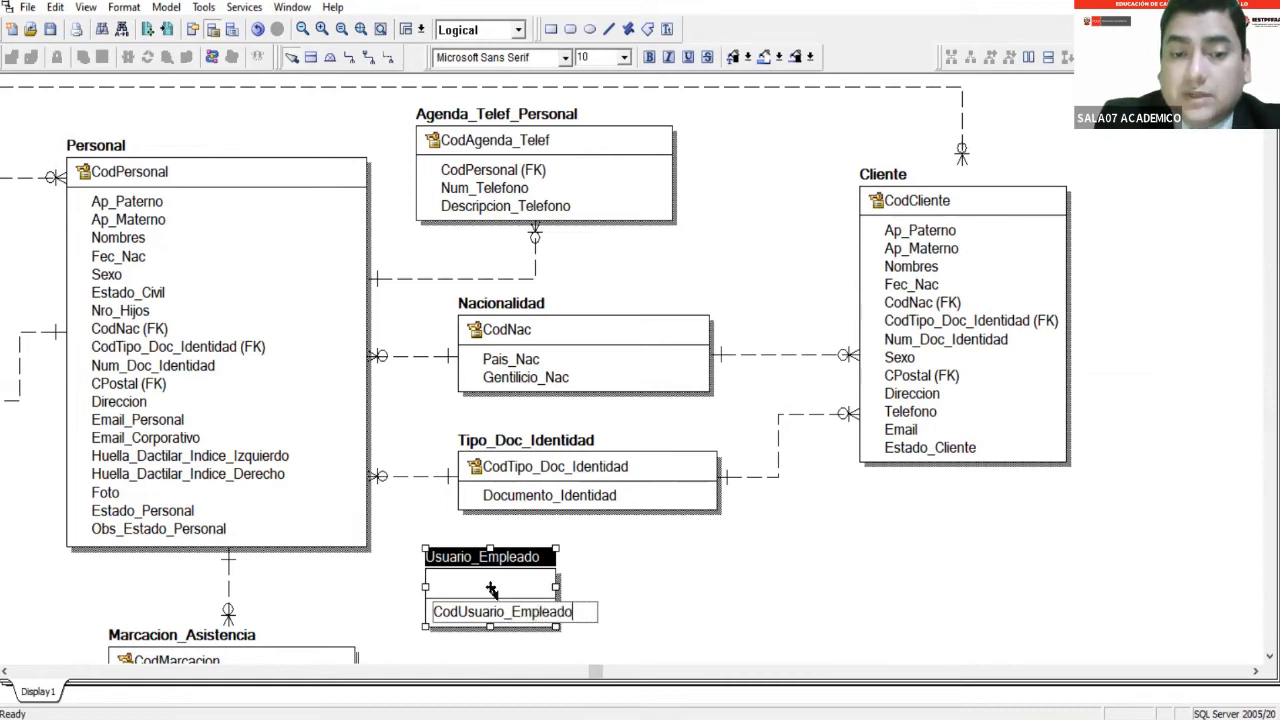
key(Return)
text(Password)
key(Return)
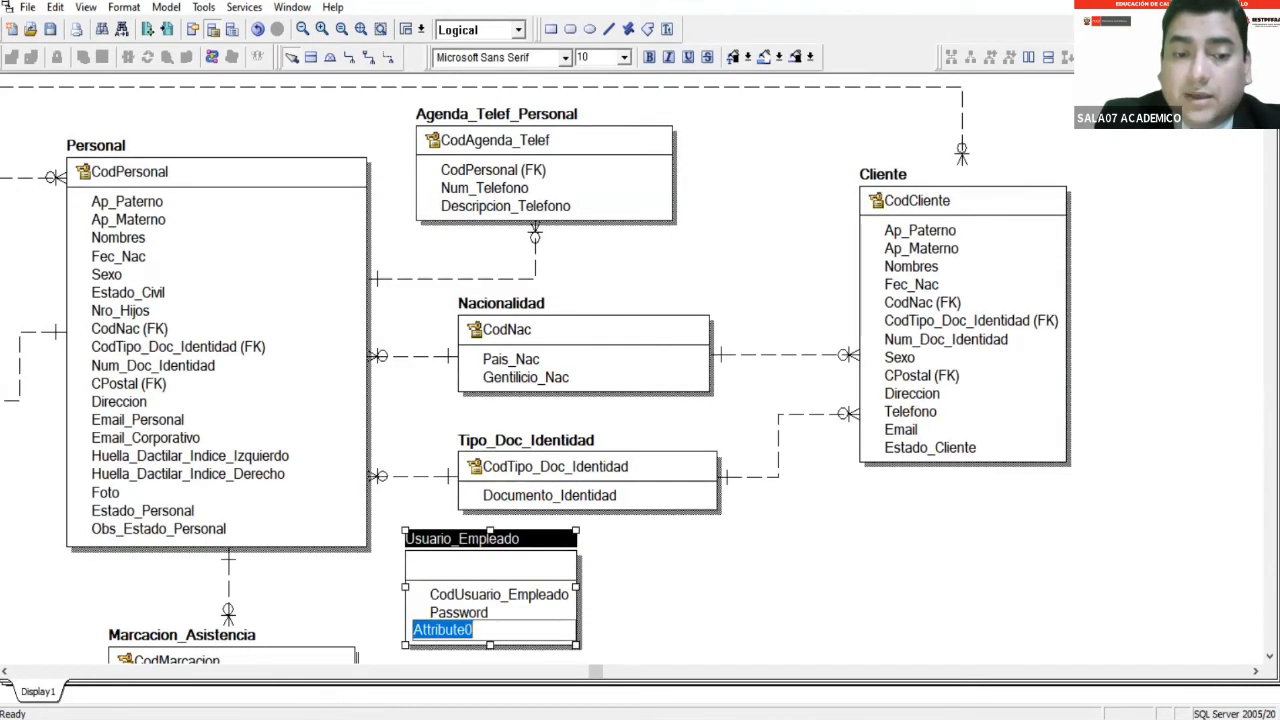
Add the attributes Perfil_Usuario, Fec_Creacion and Estado_Usuario to the Usuario_Empleado entity.
text(Perfil)
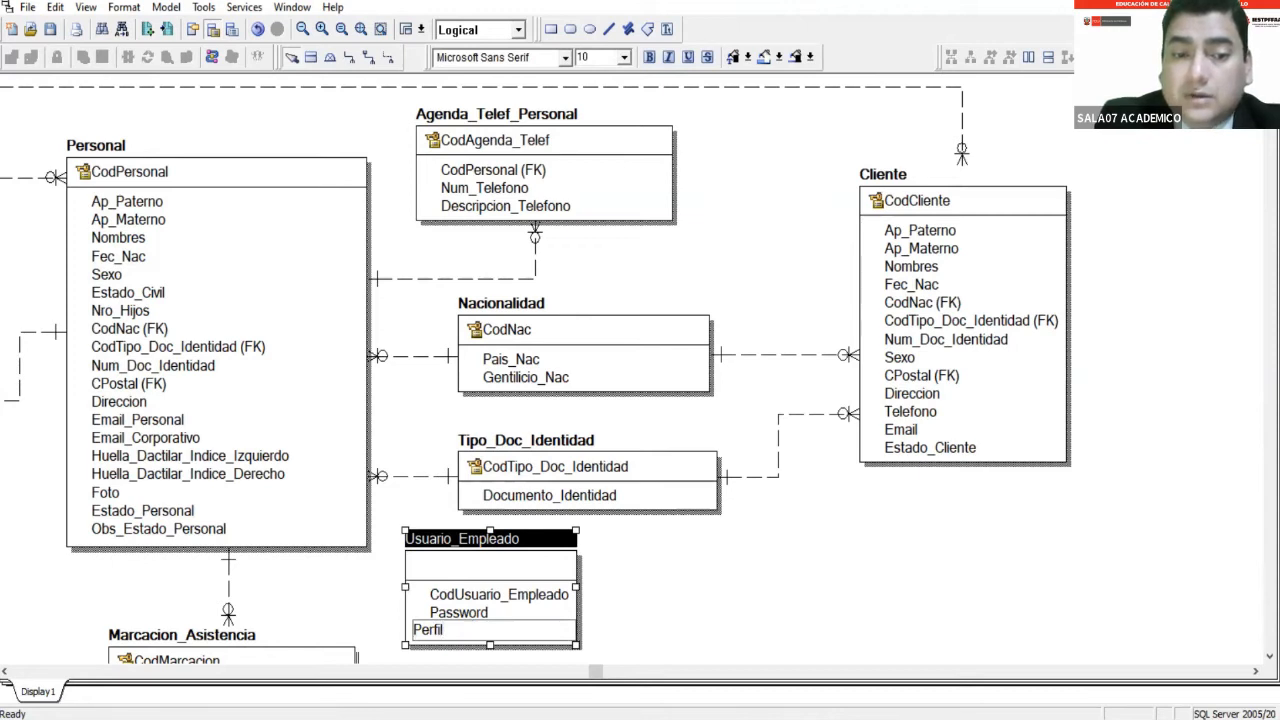
text(_Usuario)
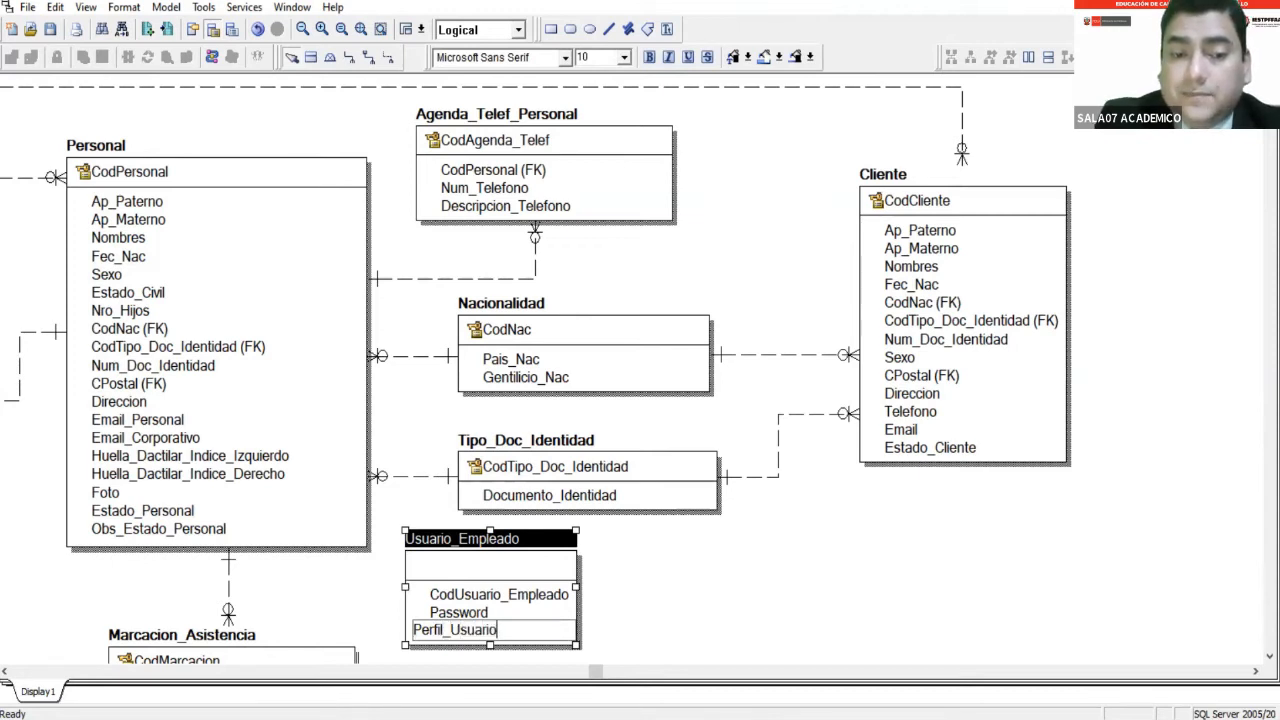
key(Return)
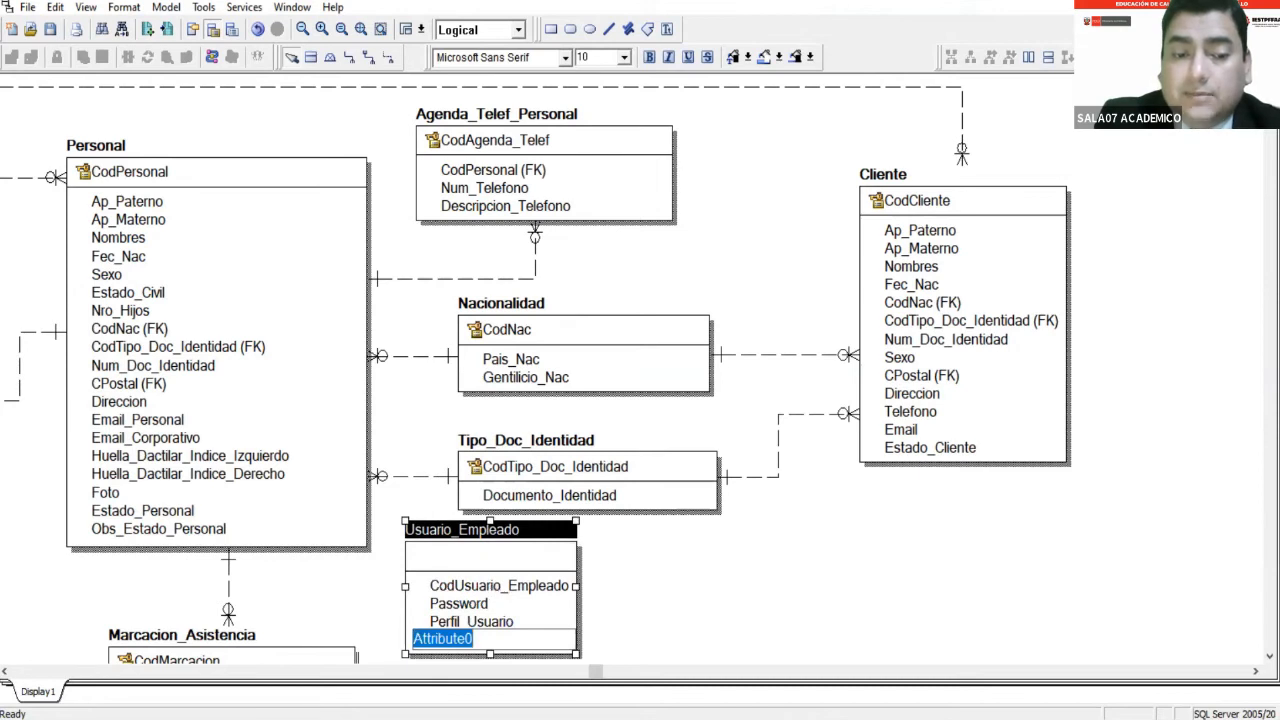
text(Fec_Creacion)
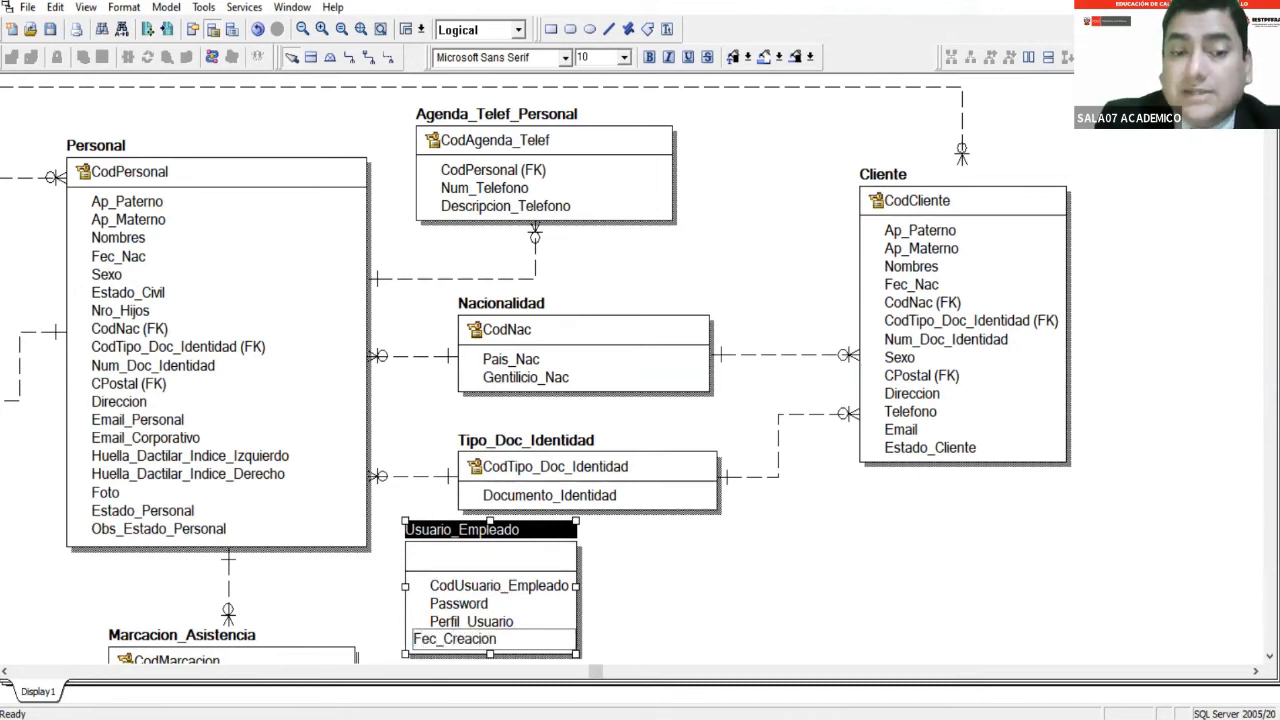
key(Return)
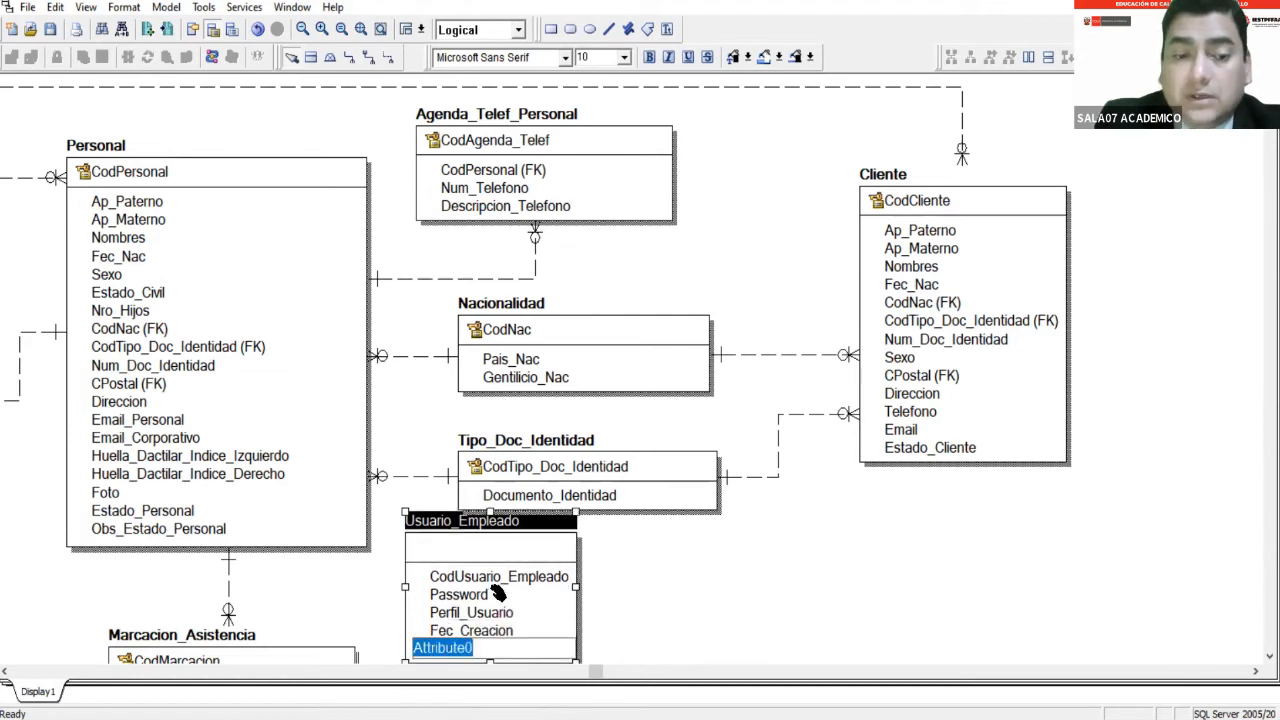
text(Estado)
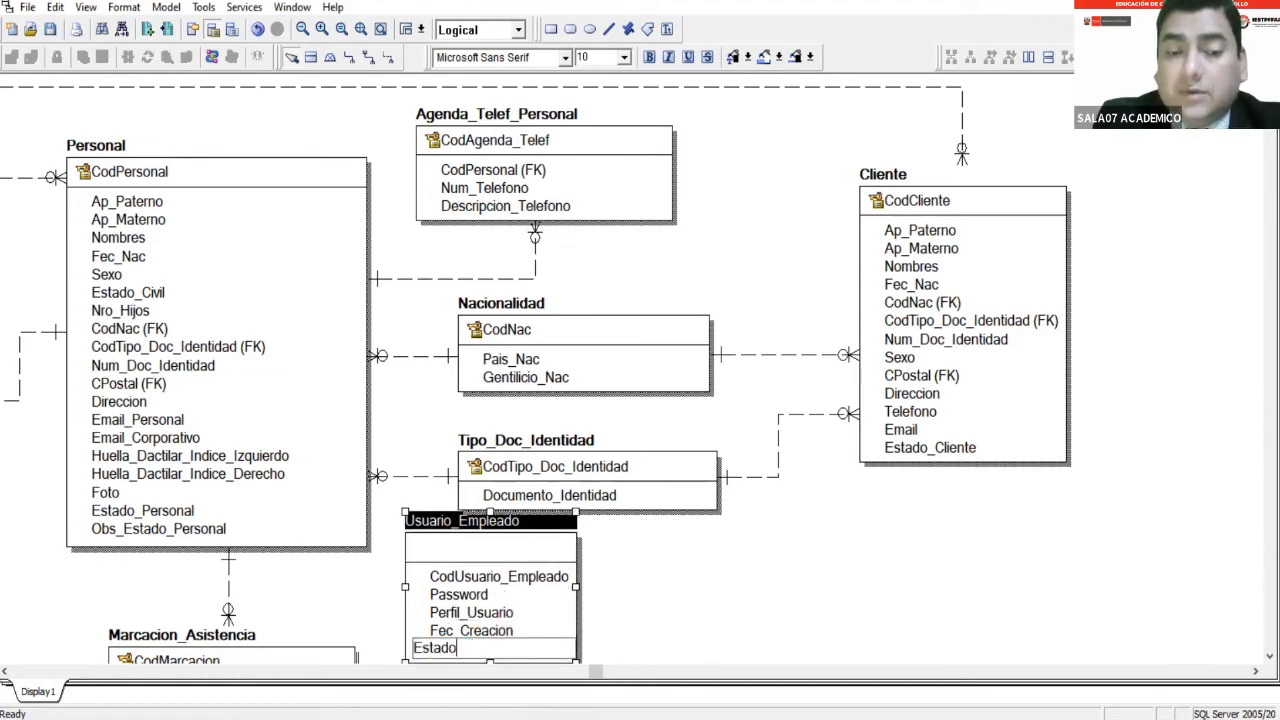
text(_Usuario)
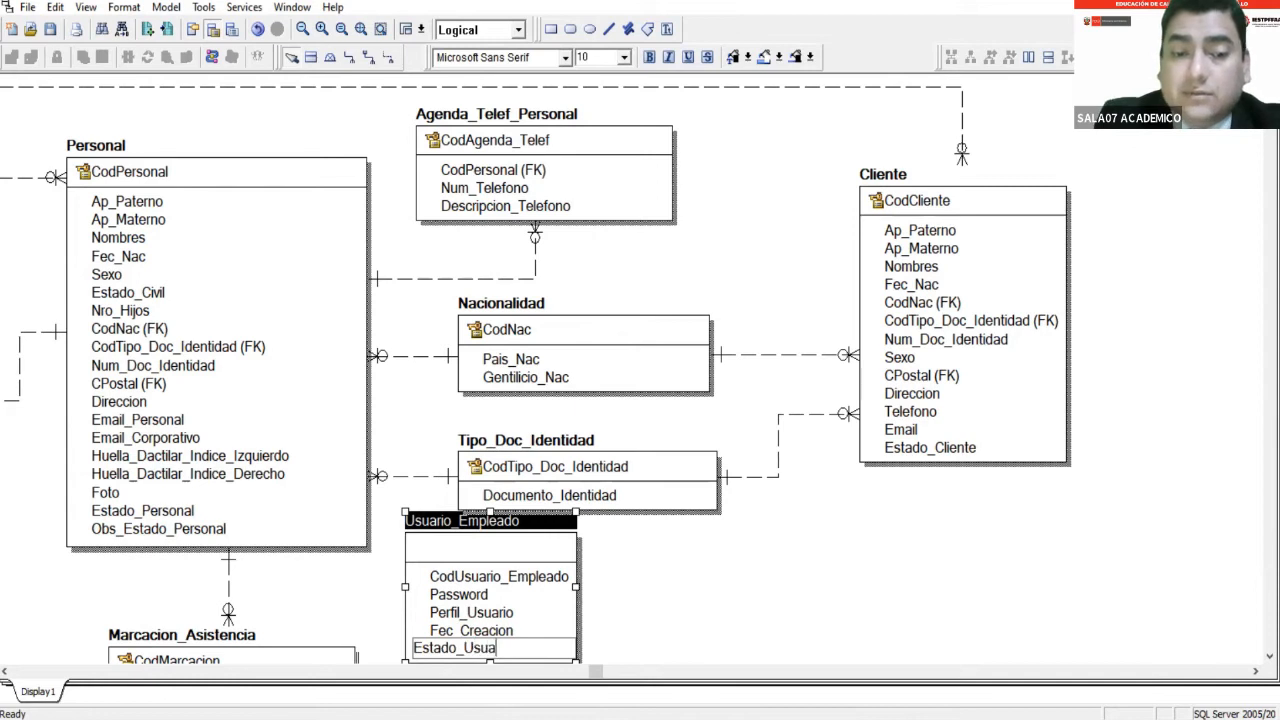
click(706, 600)
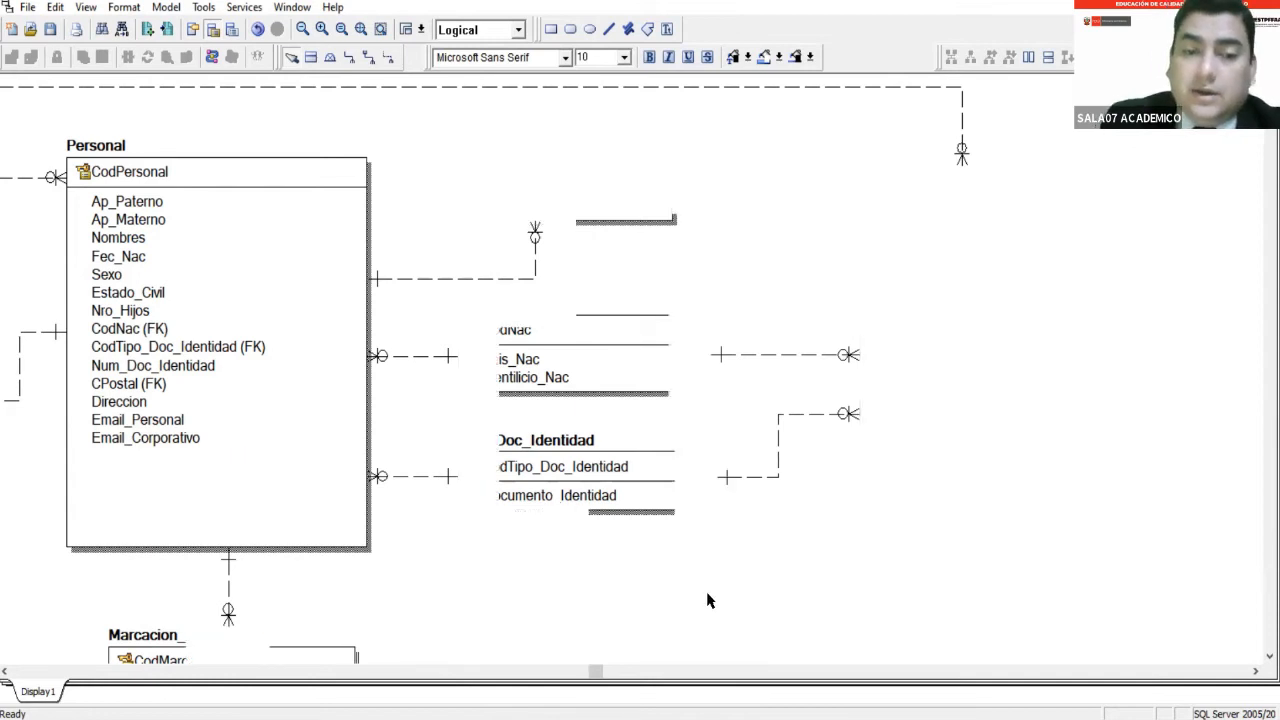
Move the Usuario_Empleado entity clear of Tipo_Doc_Identidad, directly below it with their left edges aligned.
scroll(706, 600, down, 1)
scroll(706, 600, down, 2)
drag(424, 400, 480, 440)
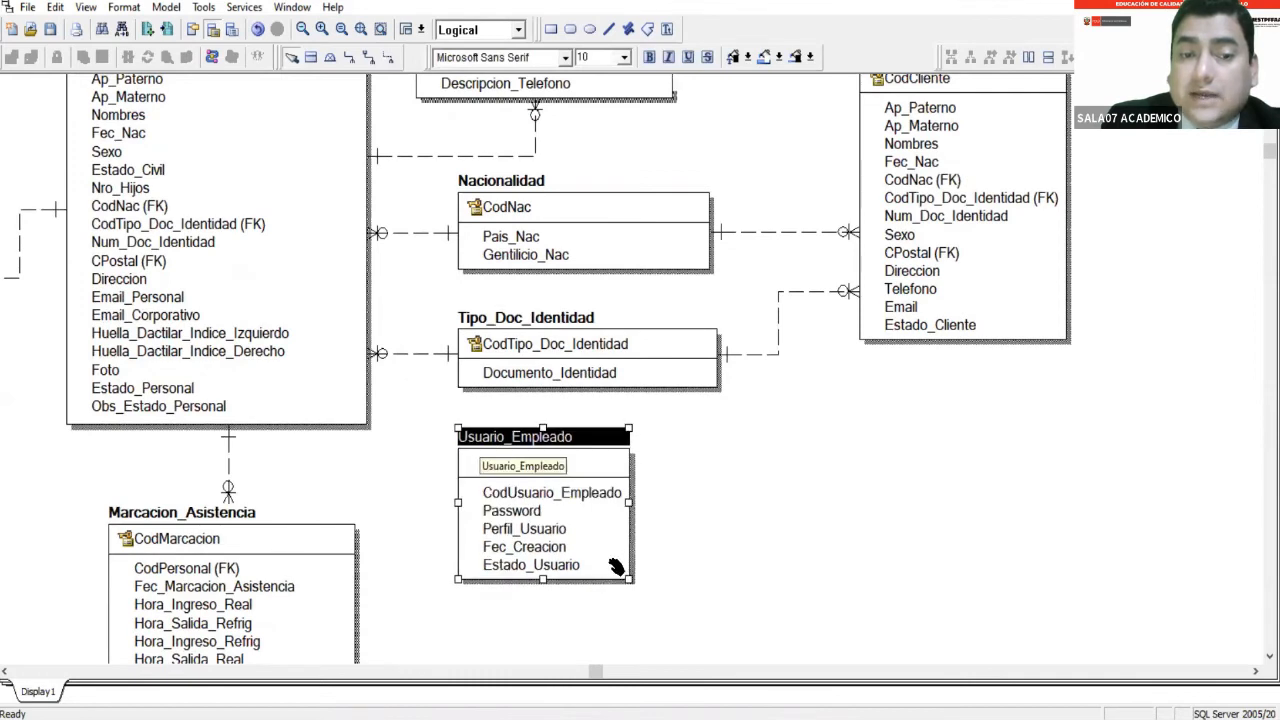
click(594, 570)
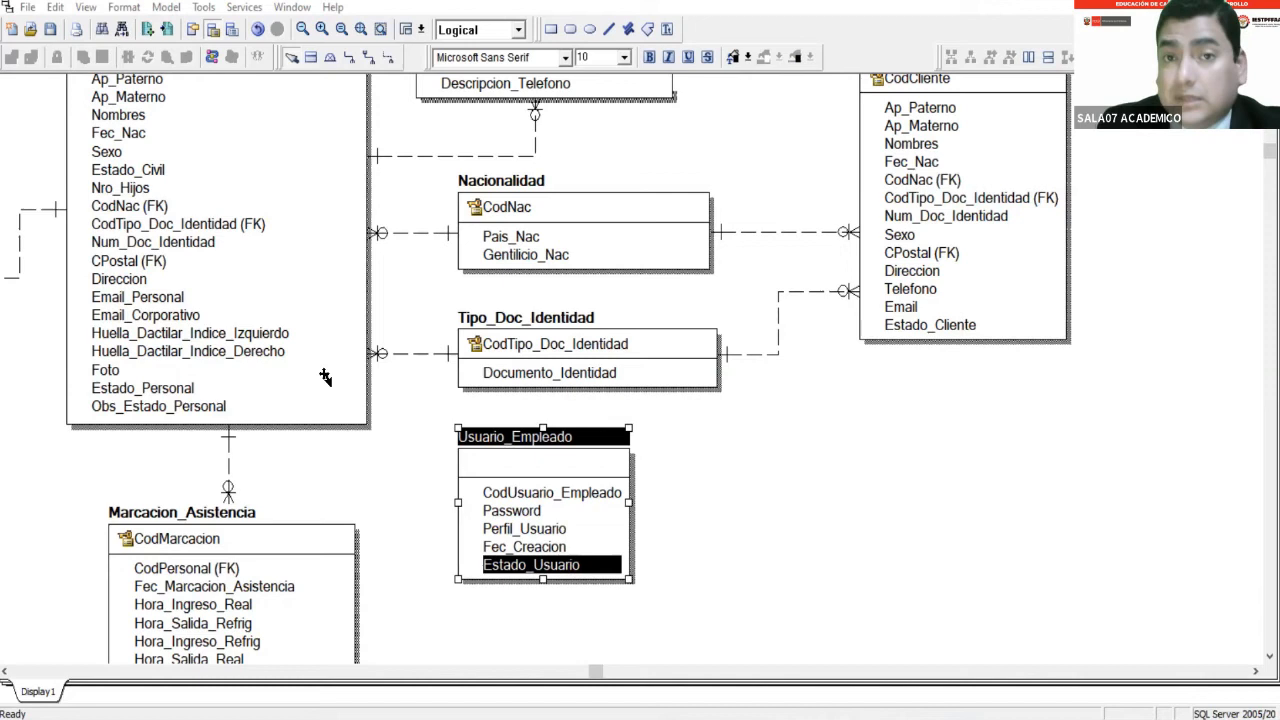
click(424, 488)
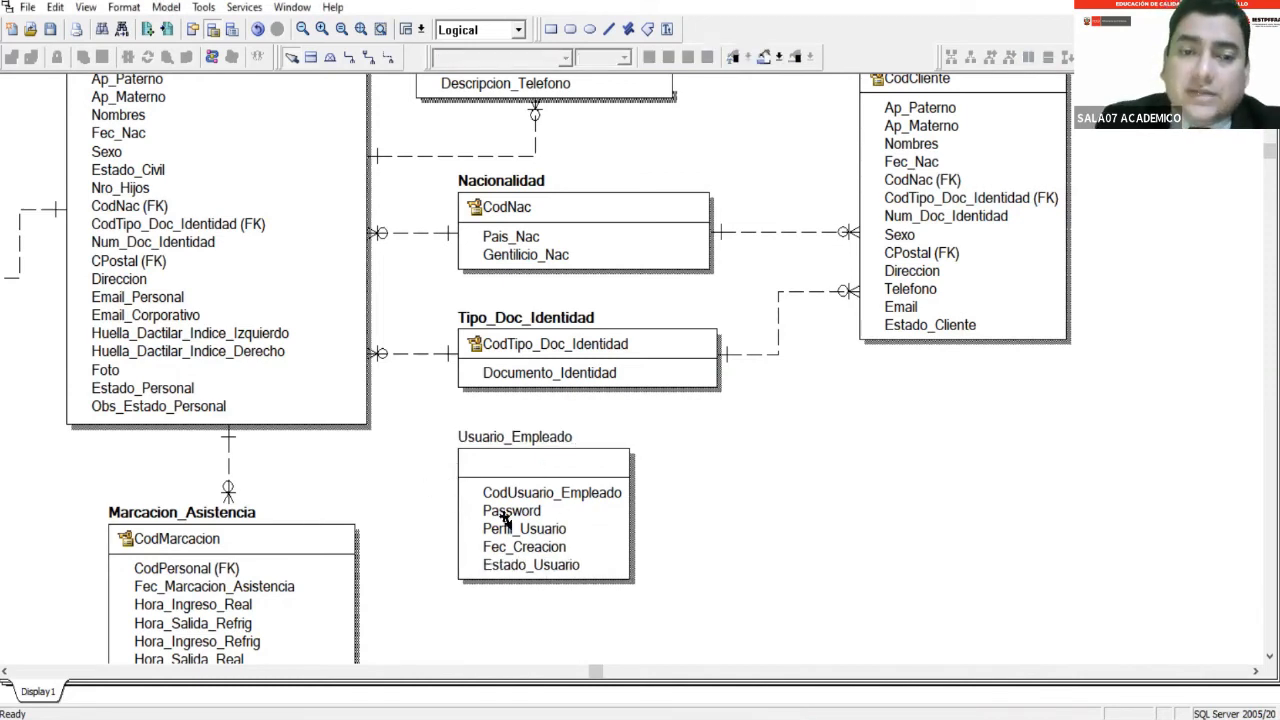
Rename the Personal entity as Empleado.
scroll(524, 530, up, 2)
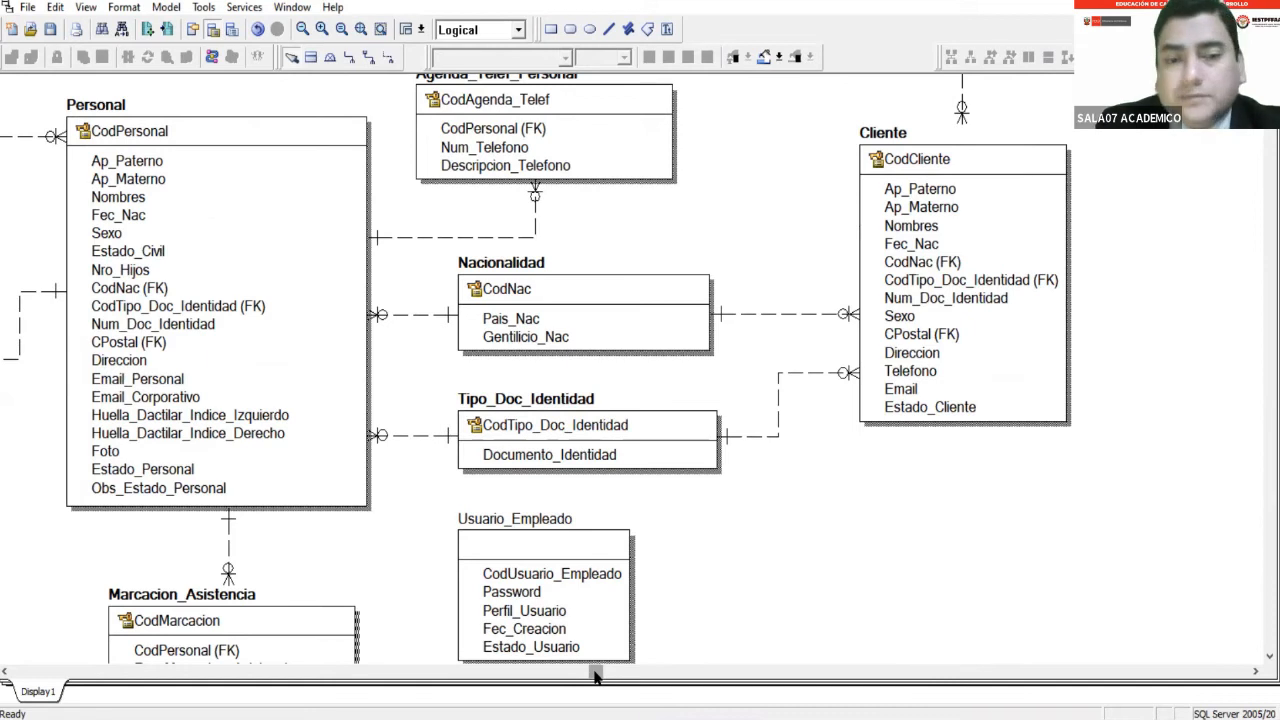
drag(594, 677, 387, 676)
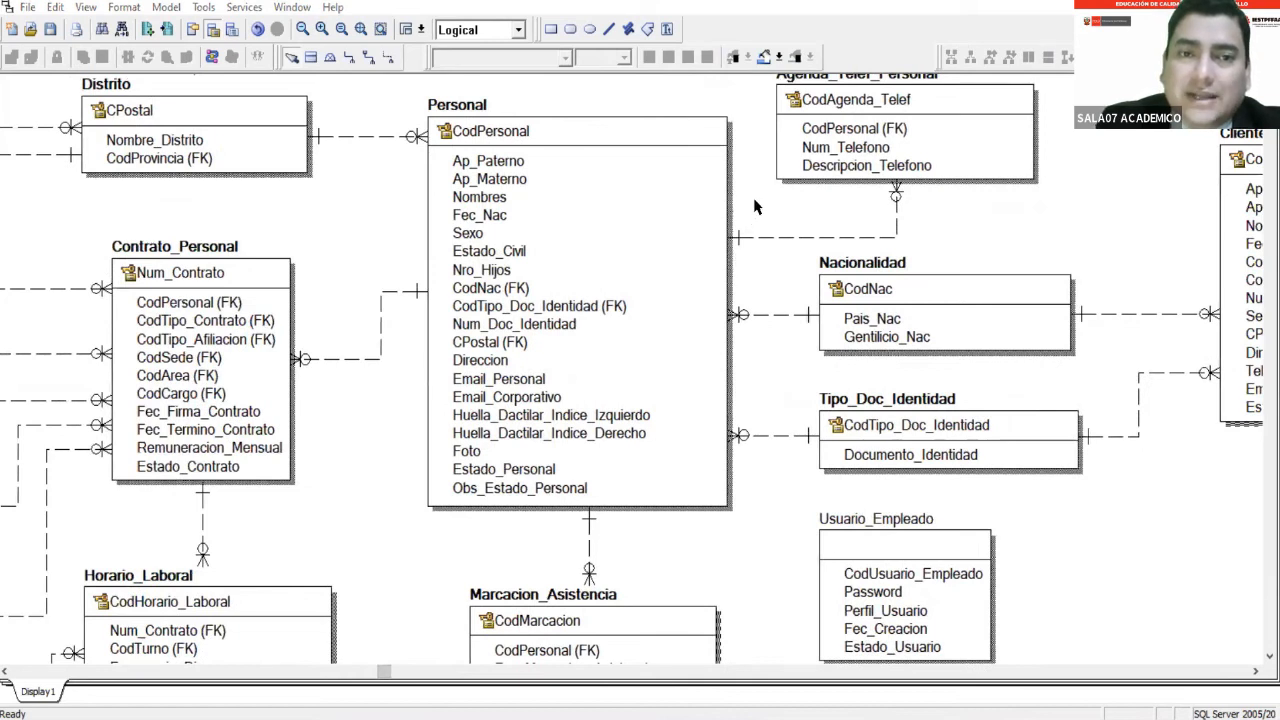
click(501, 112)
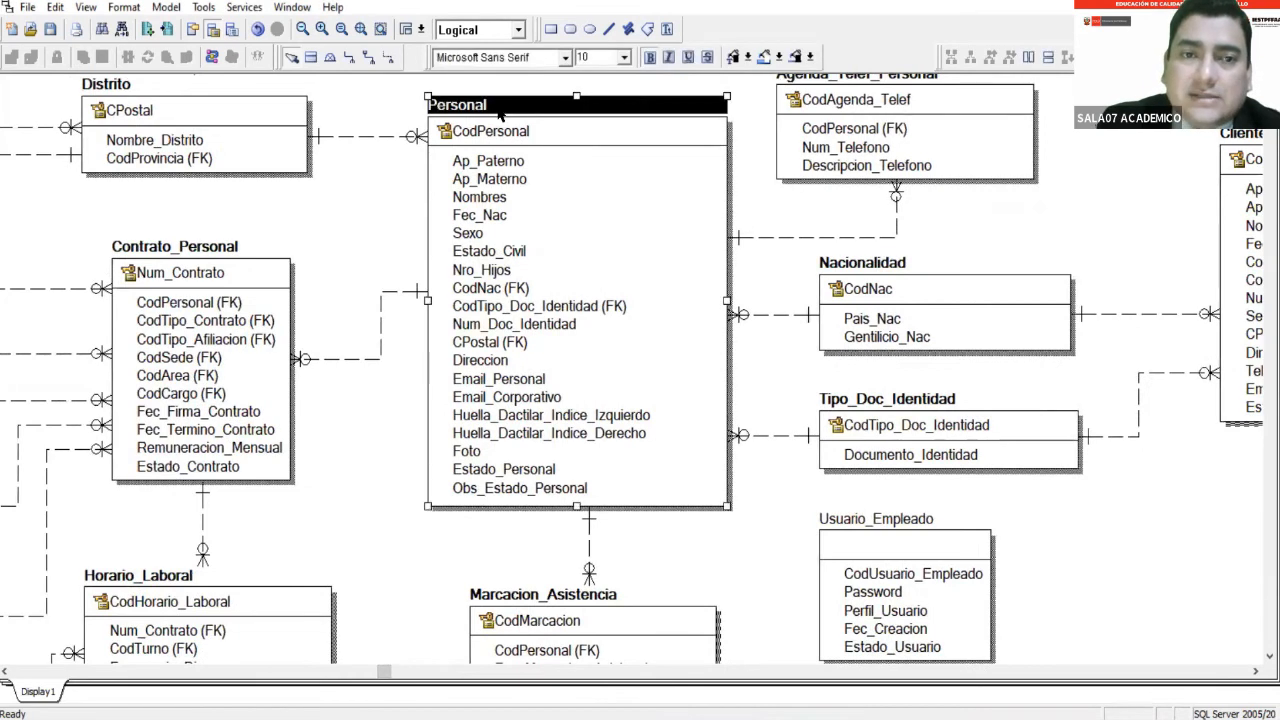
click(499, 110)
text(Empleao)
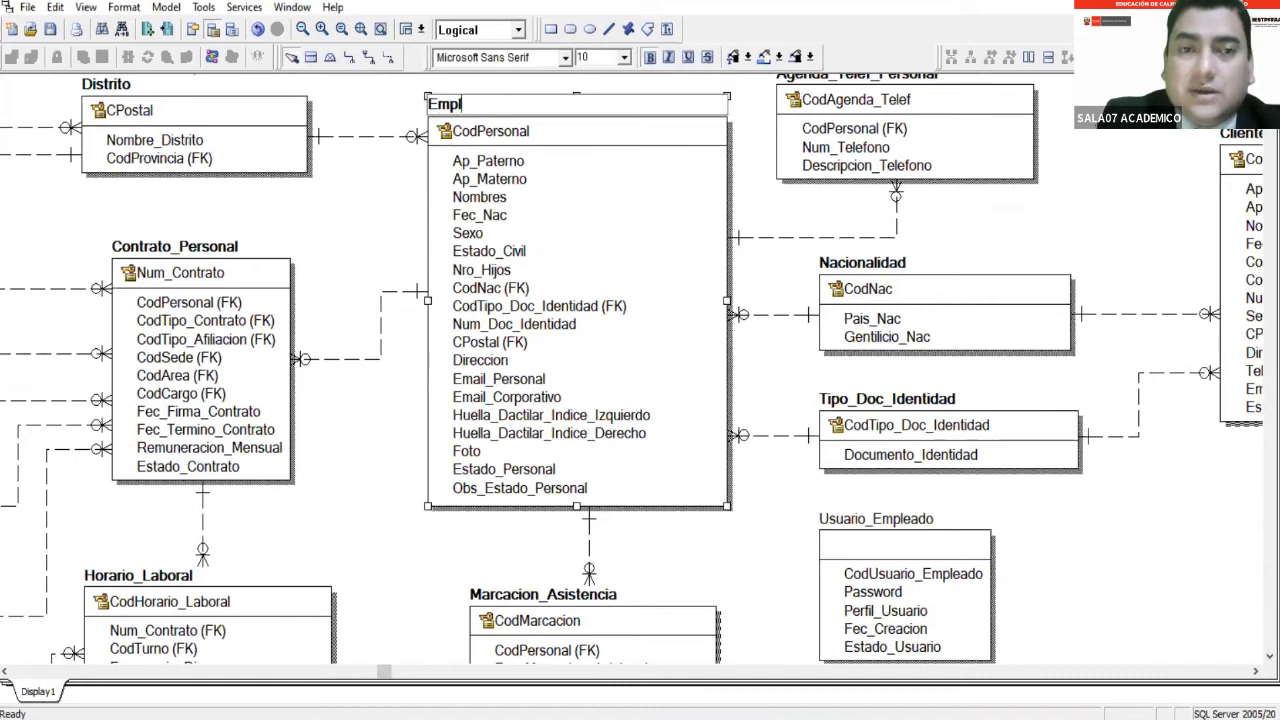
key(BackSpace)
key(BackSpace)
text(o)
key(Tab)
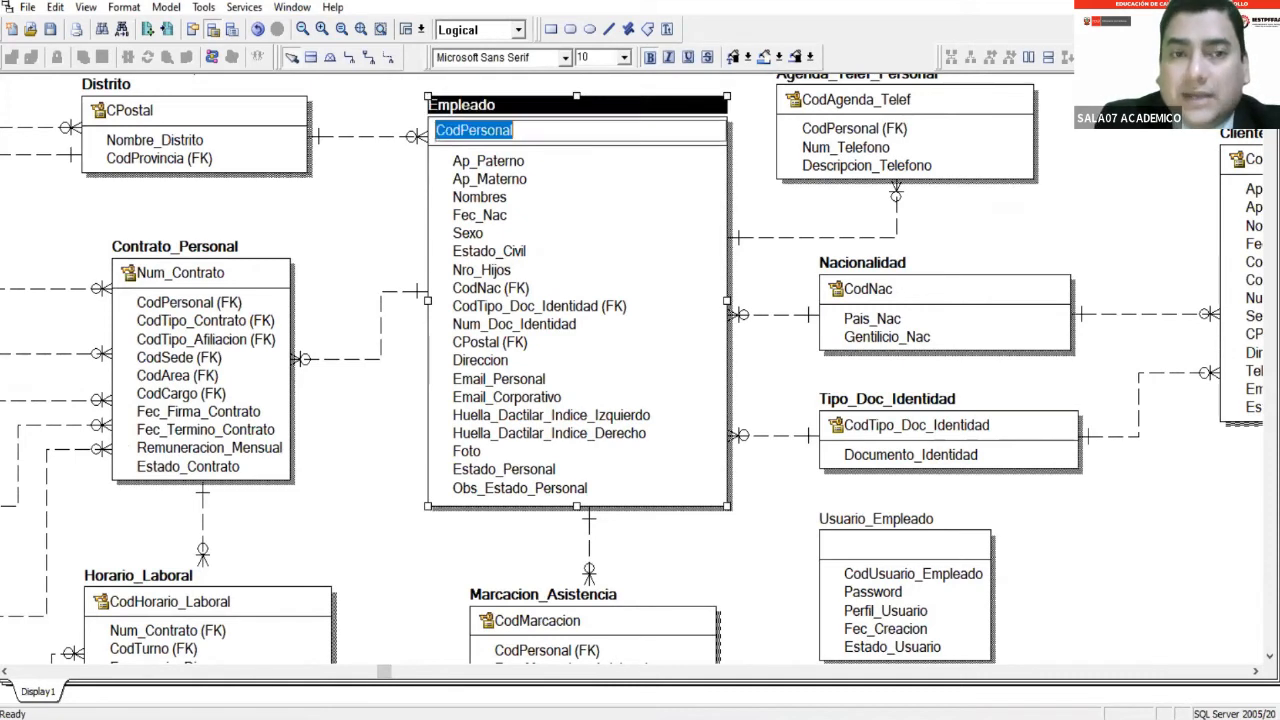
Rename the Empleado entity's primary key attribute as CodEmpleado.
text(CodPe)
key(BackSpace)
key(BackSpace)
text(Empleado)
click(394, 241)
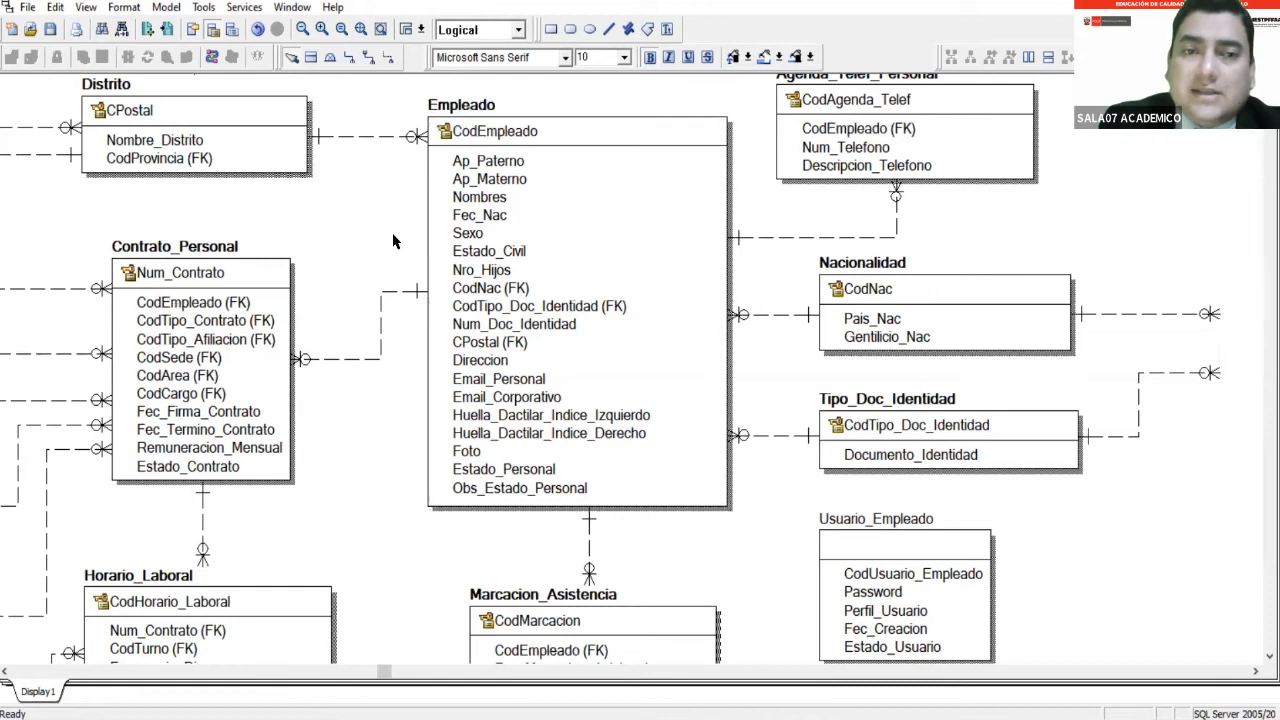
Examine how the CodEmpleado key of Empleado carries over as a foreign key in Contrato_Personal and Marcacion_Asistencia.
click(524, 138)
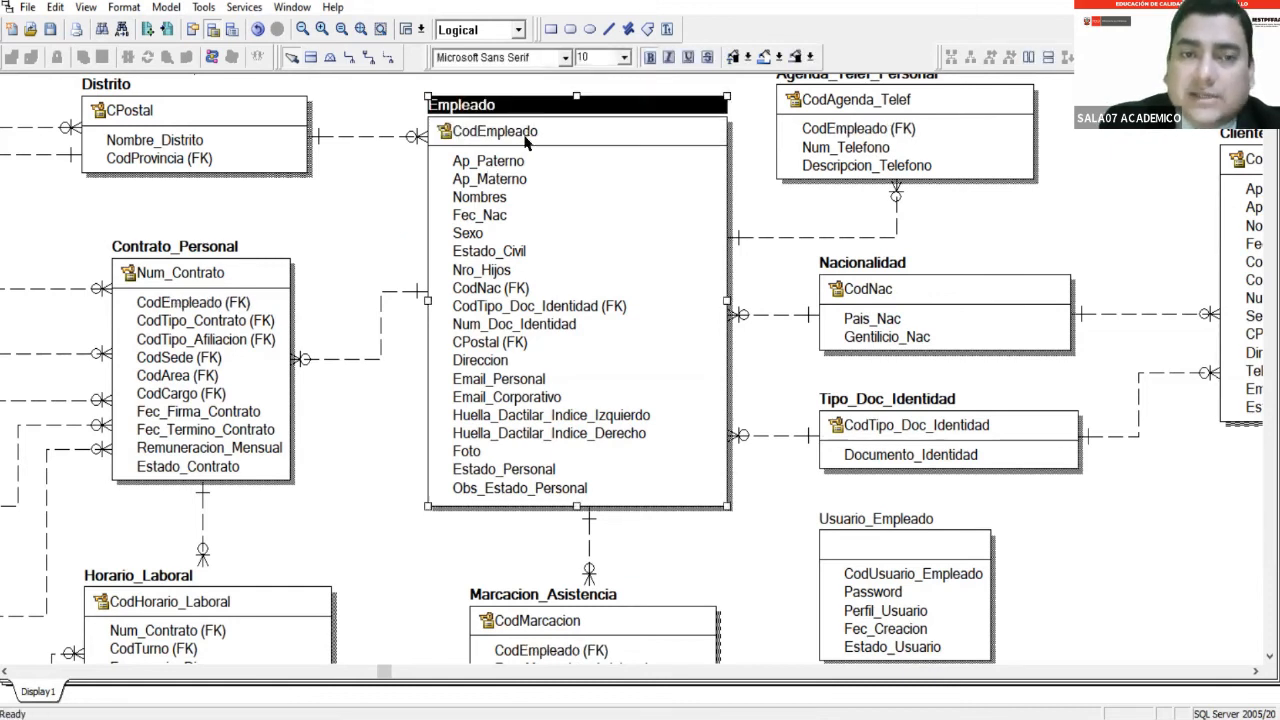
click(536, 140)
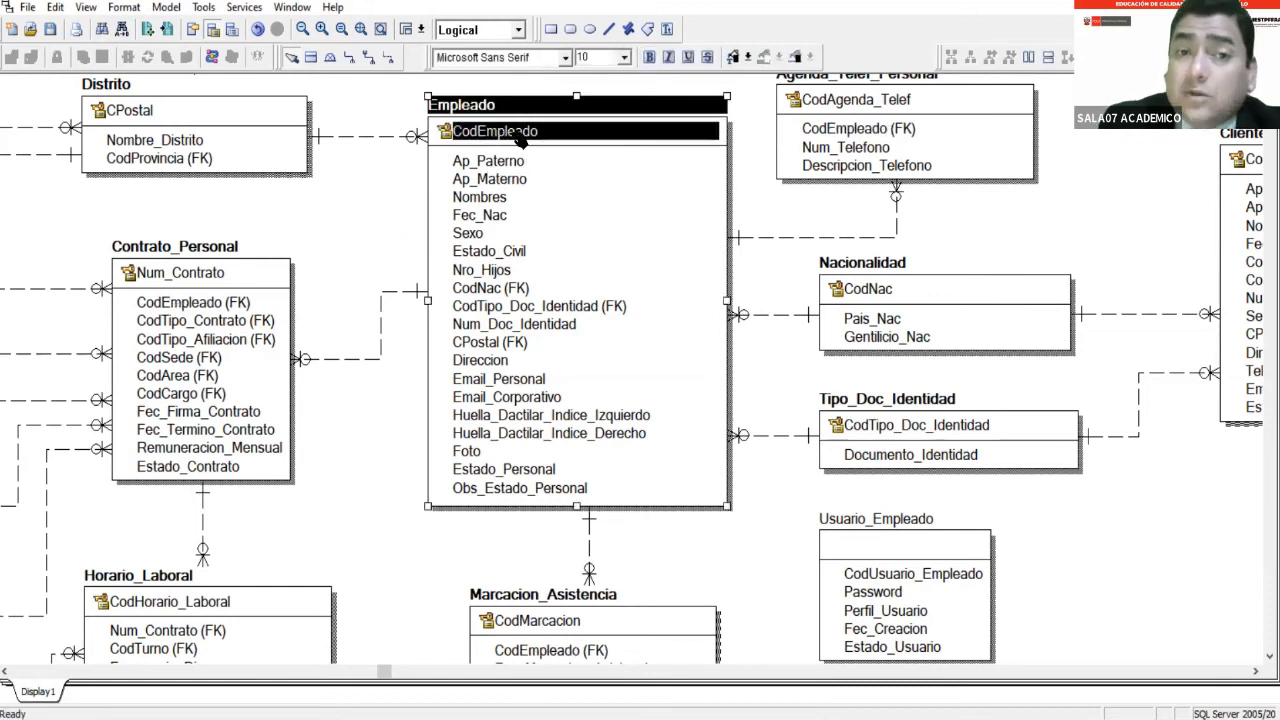
click(223, 304)
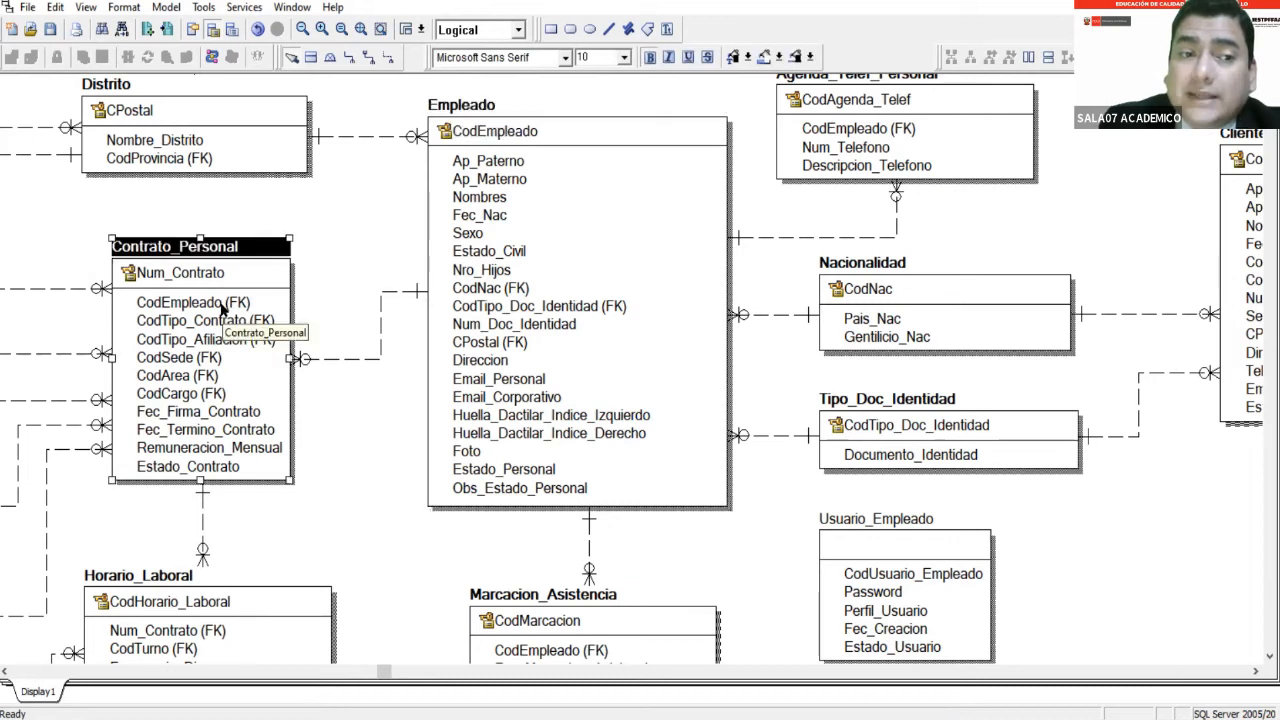
double_click(223, 303)
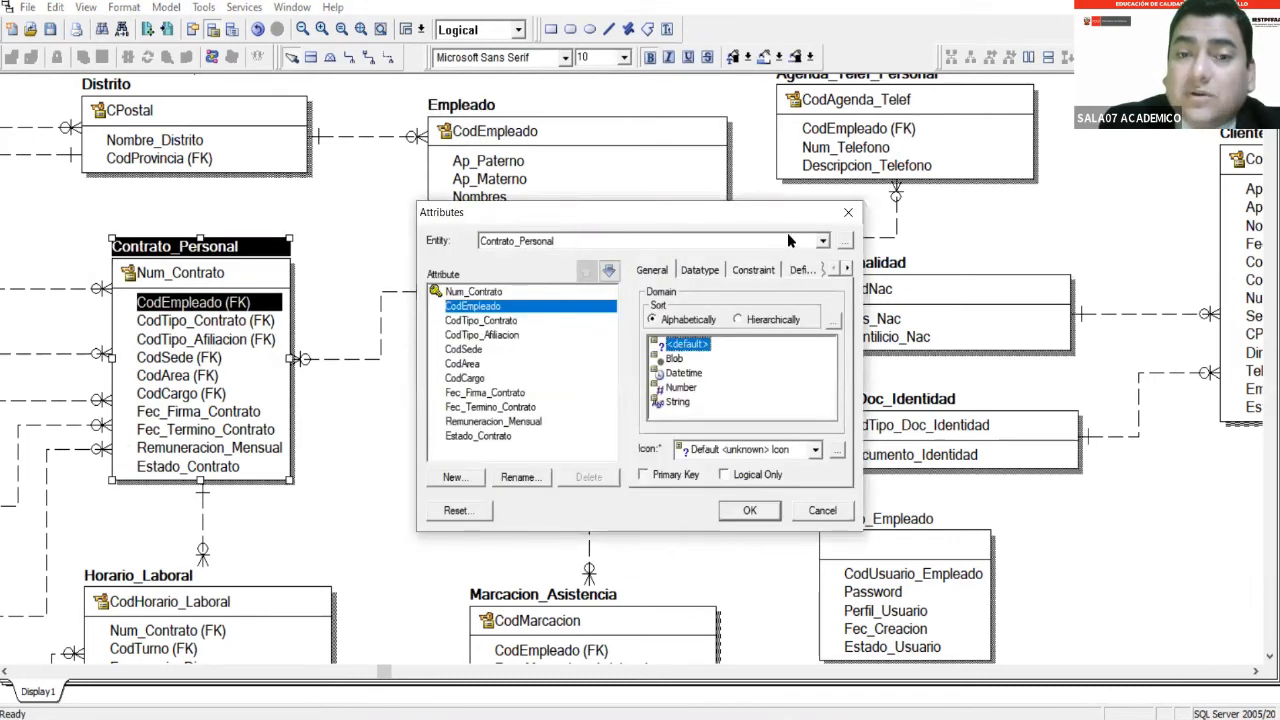
click(848, 212)
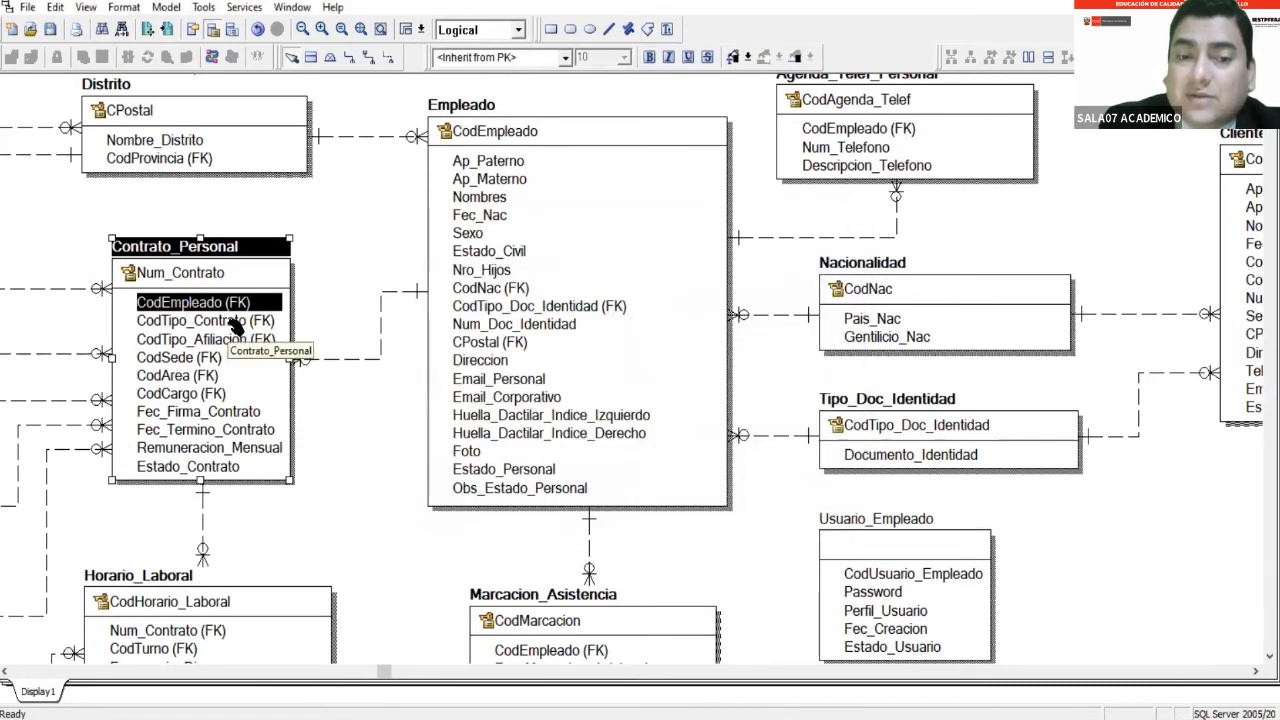
click(533, 646)
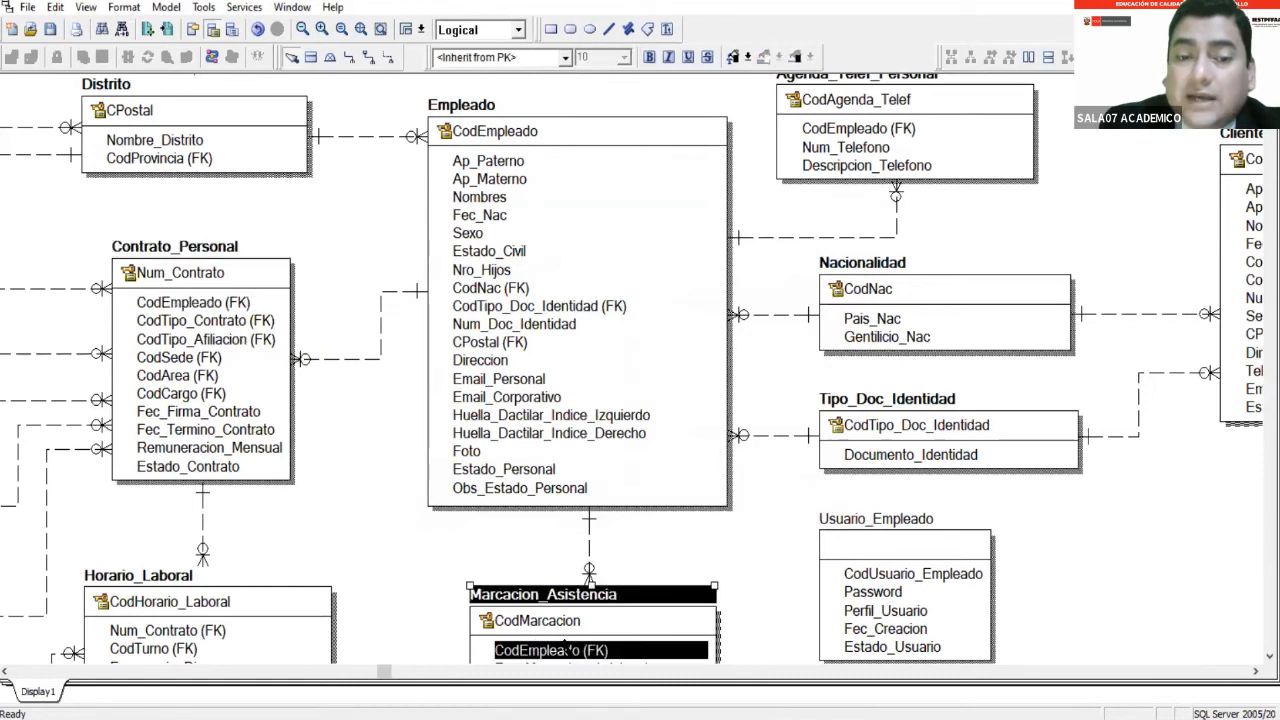
click(525, 136)
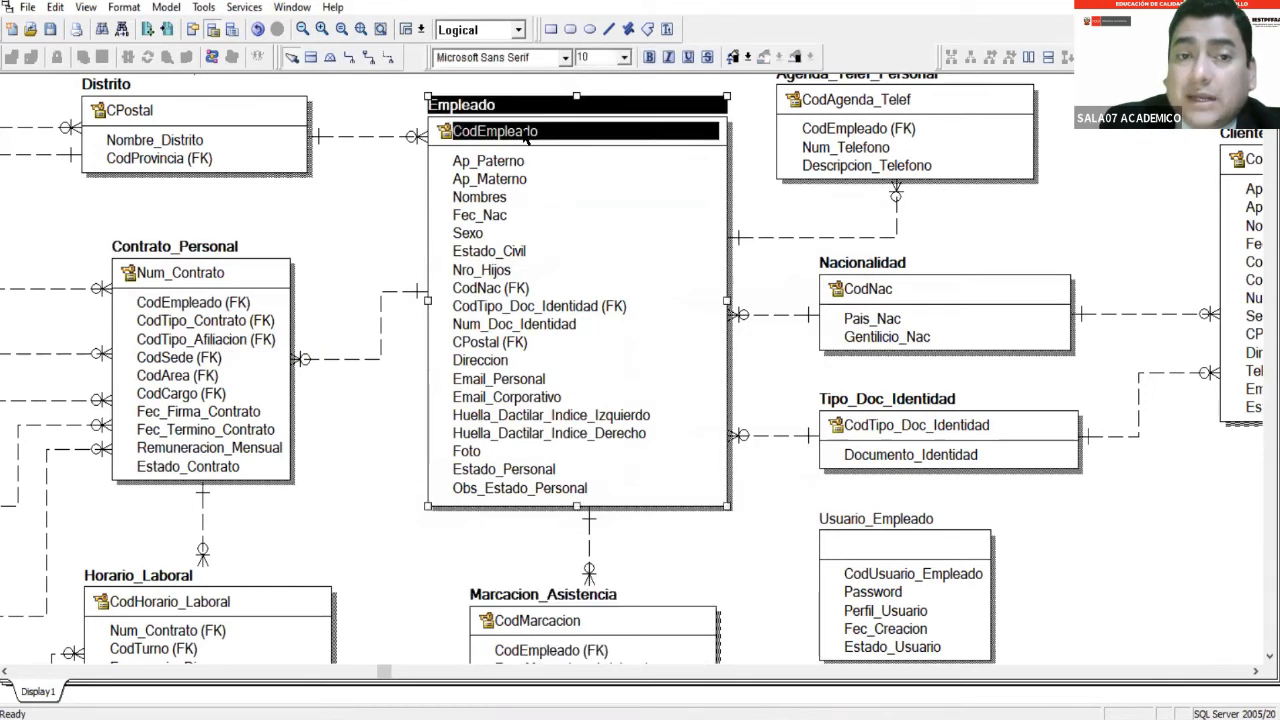
click(229, 306)
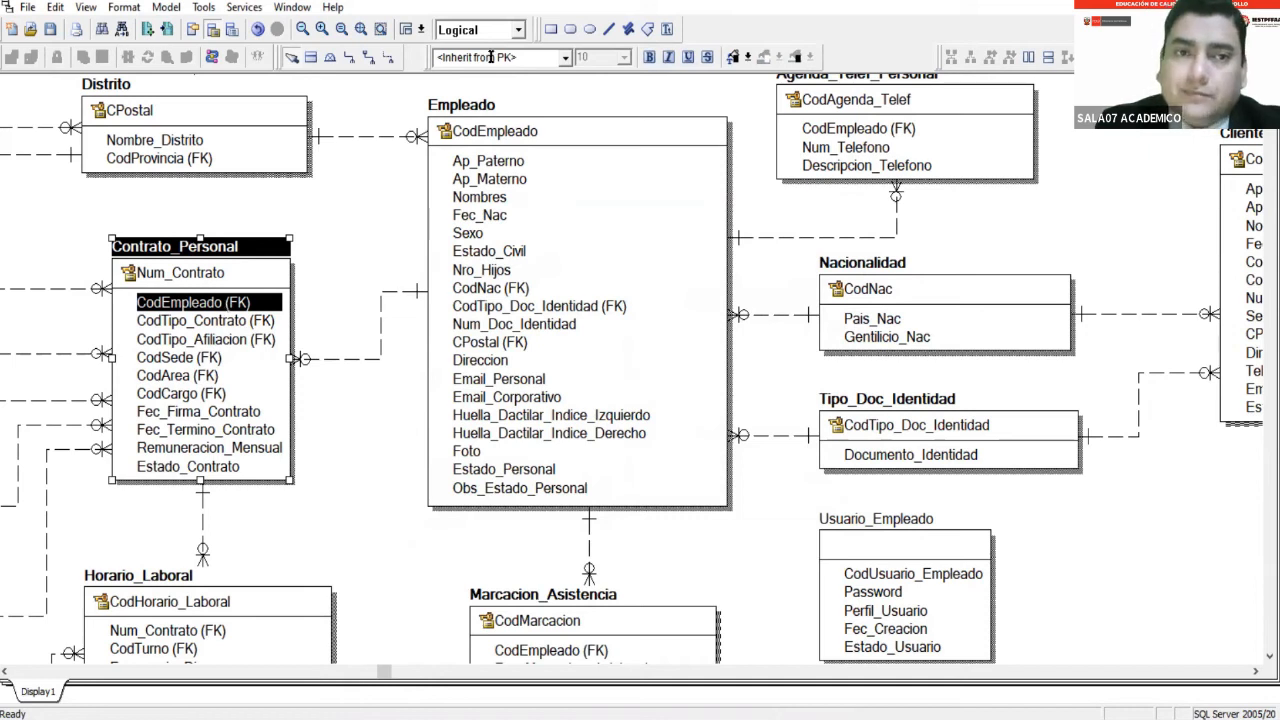
Review the Empleado and Cliente entities with their column datatypes in the physical model, and return to the logical model.
click(480, 29)
click(480, 62)
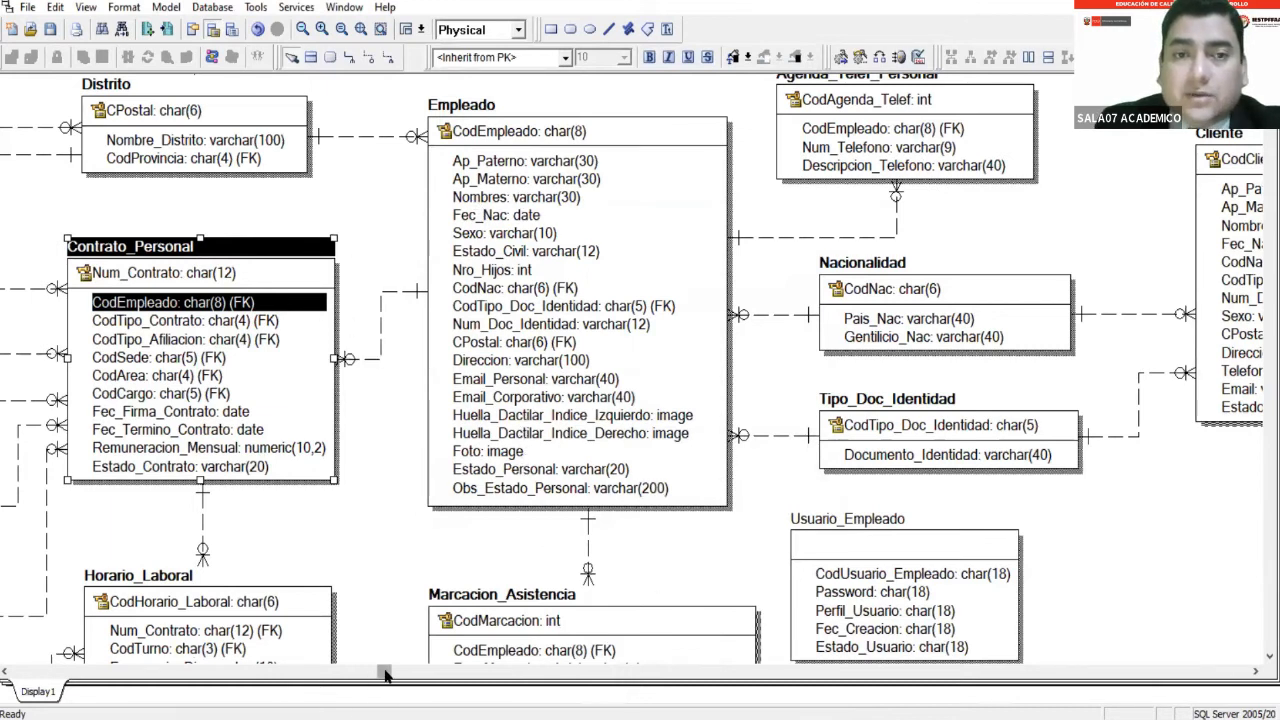
drag(386, 675, 660, 697)
click(262, 222)
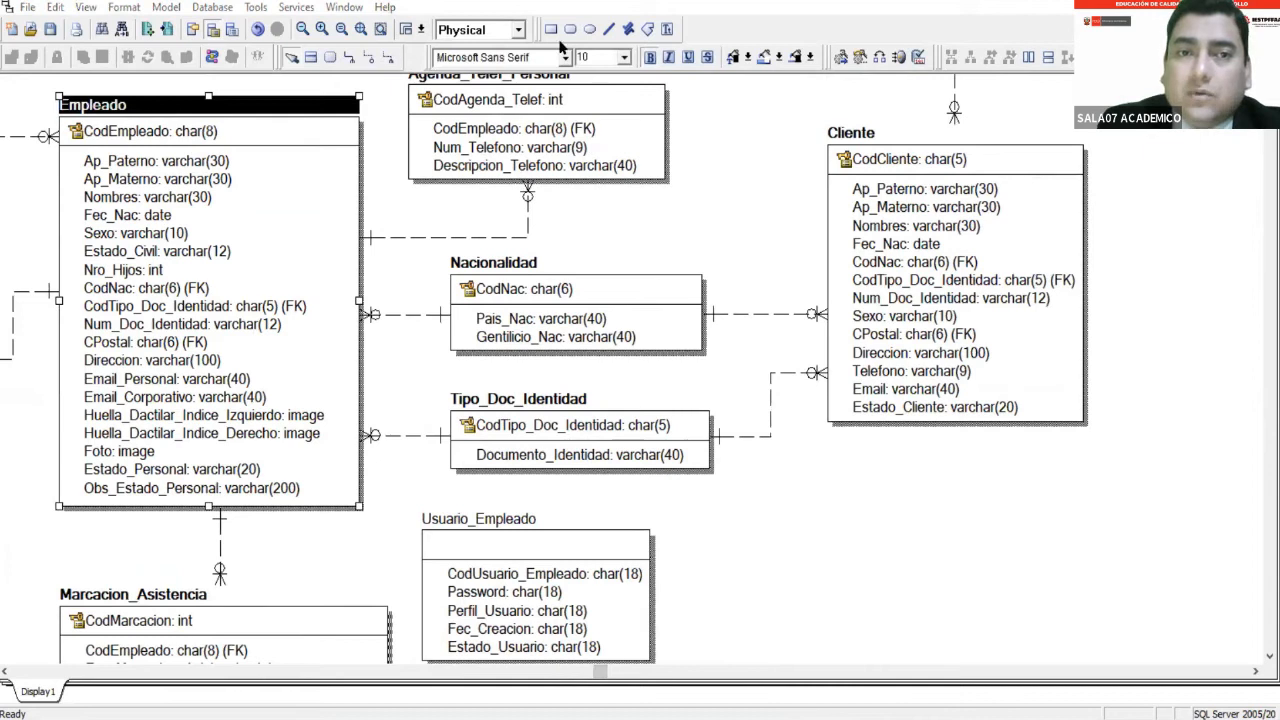
click(517, 31)
click(500, 47)
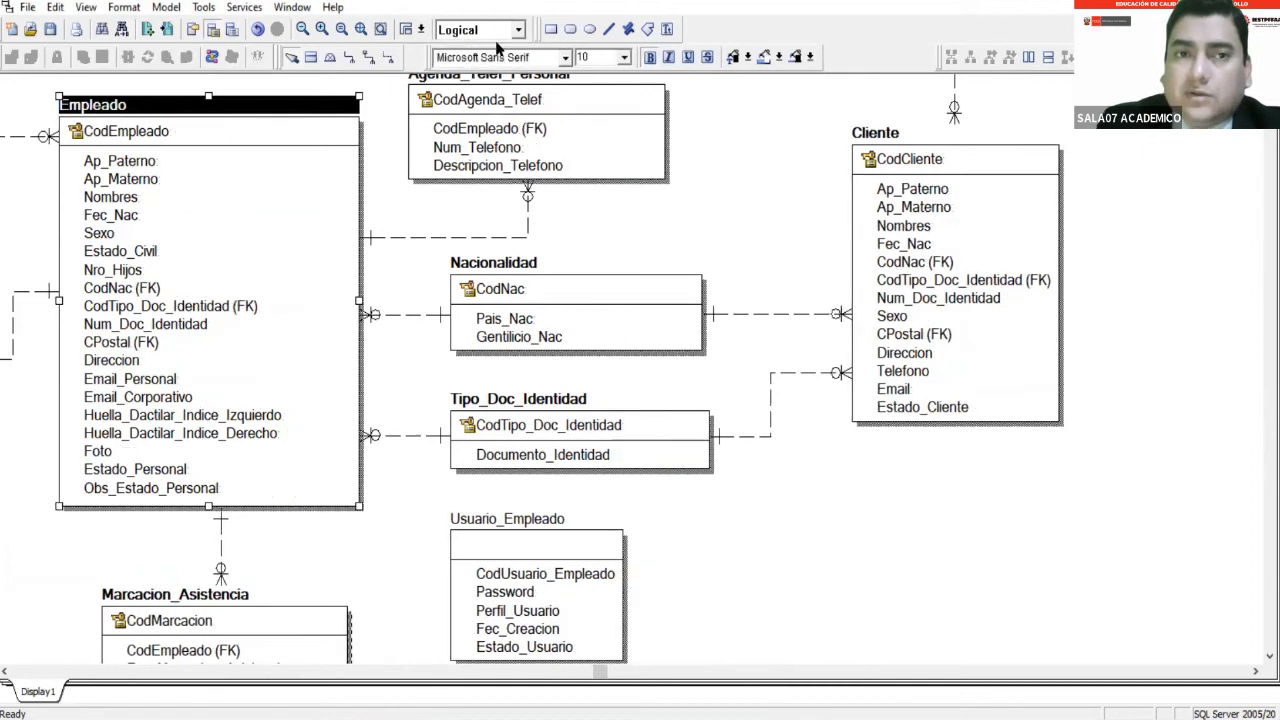
click(390, 94)
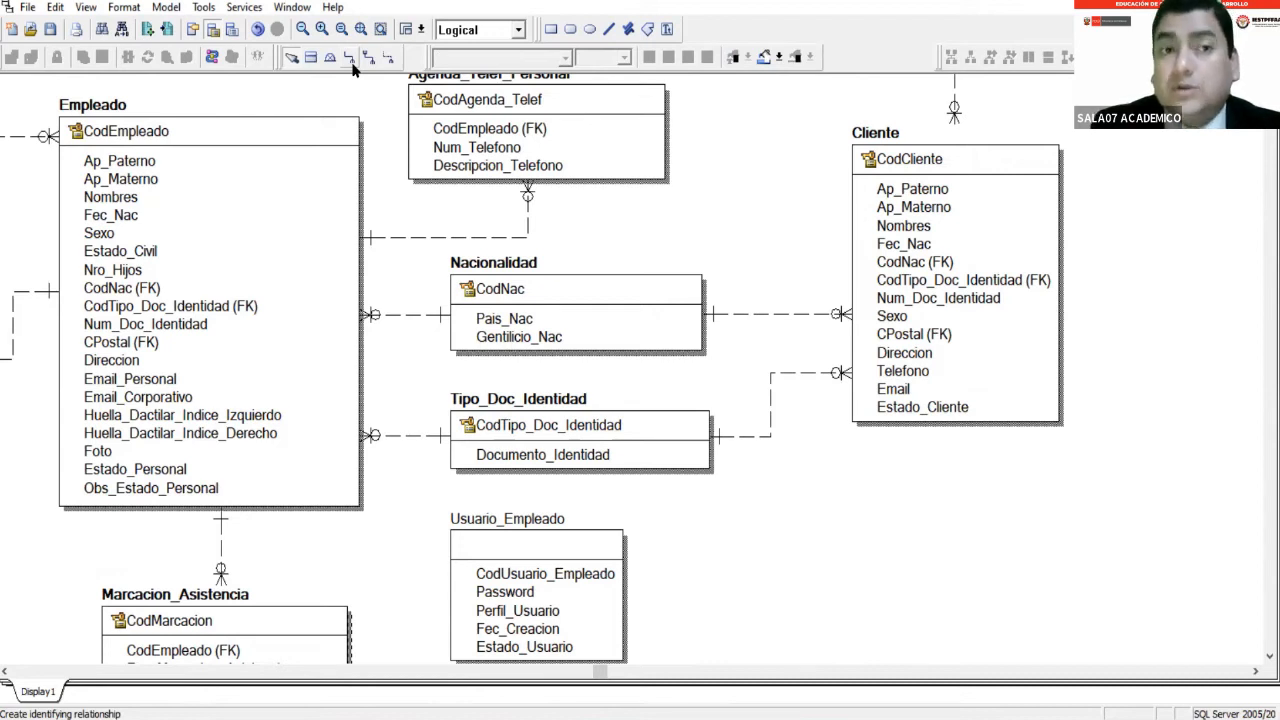
Create an identifying relationship from Empleado as parent to Usuario_Empleado as child.
click(349, 58)
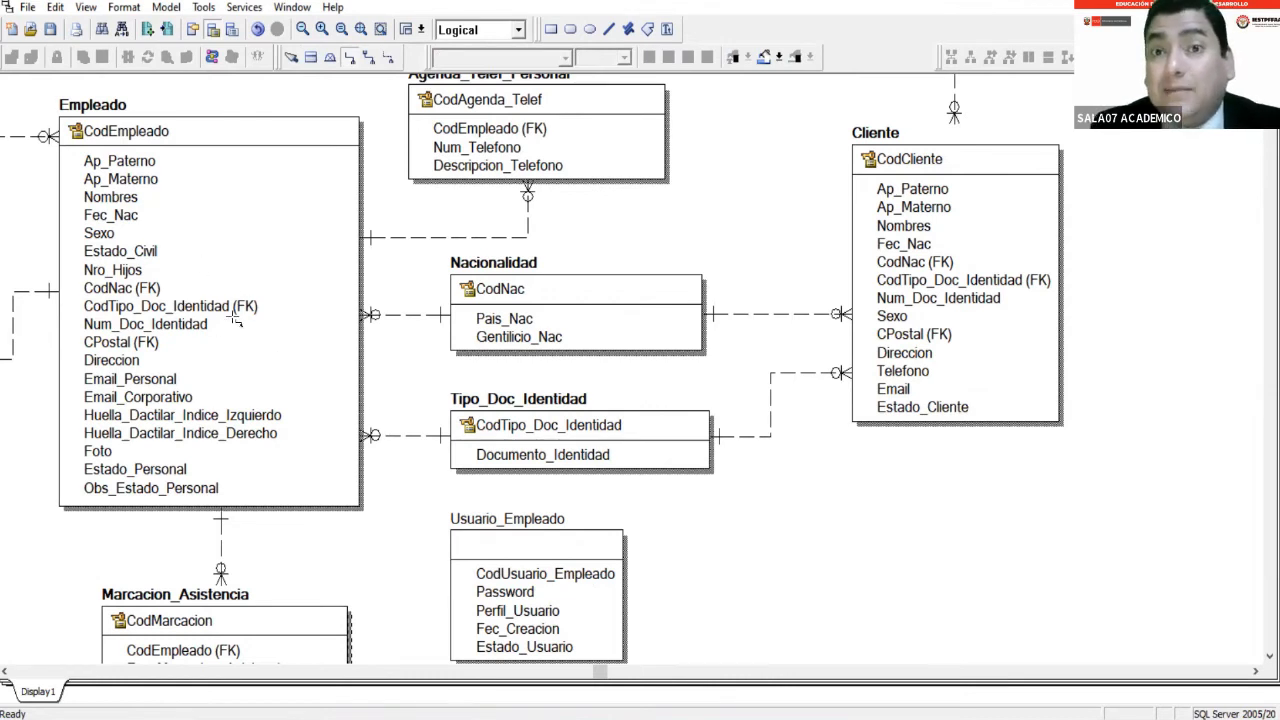
click(266, 404)
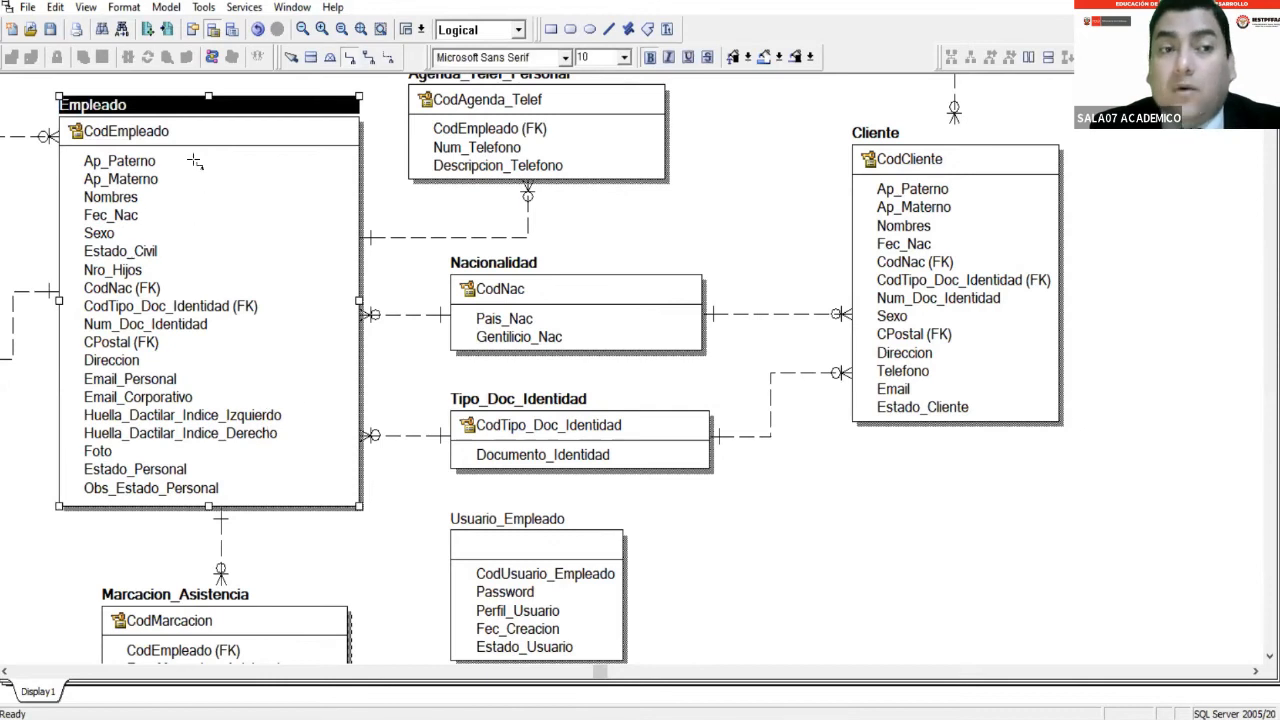
click(536, 606)
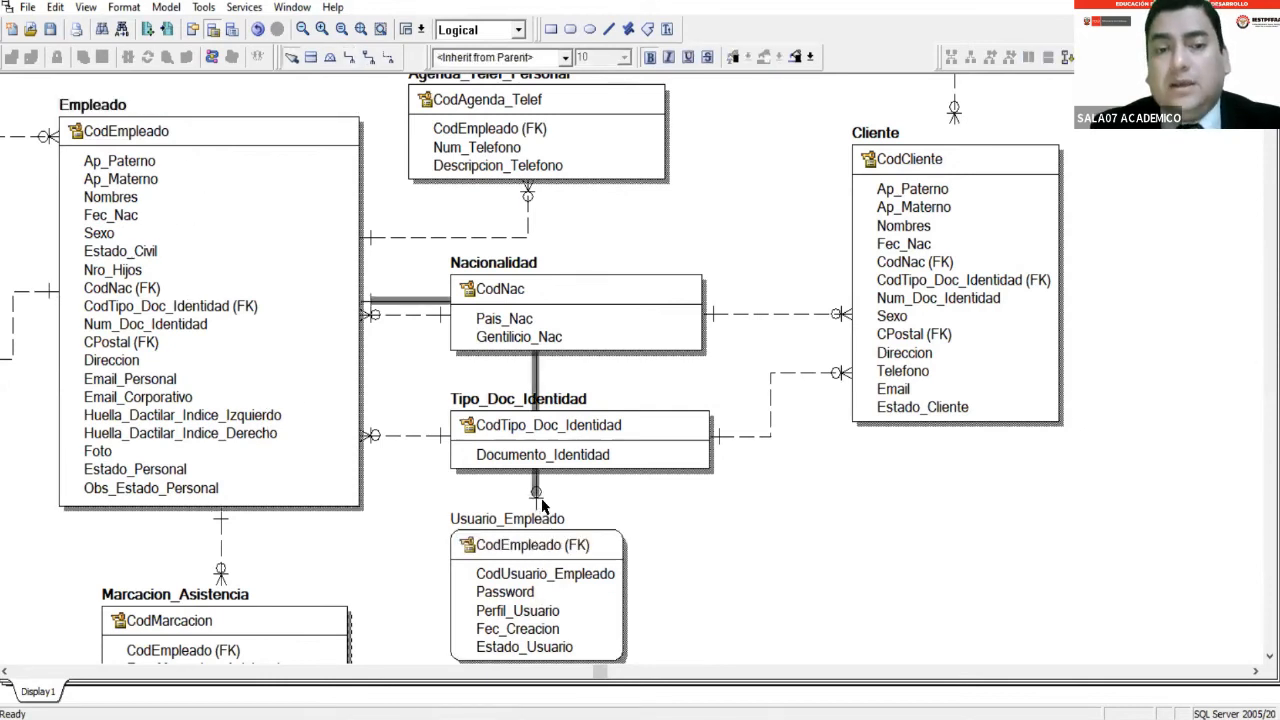
Reroute the Empleado–Usuario_Empleado relationship line around Nacionalidad and Tipo_Doc_Identidad, leaving Empleado near its lower corner and entering Usuario_Empleado from its side.
drag(522, 495, 409, 533)
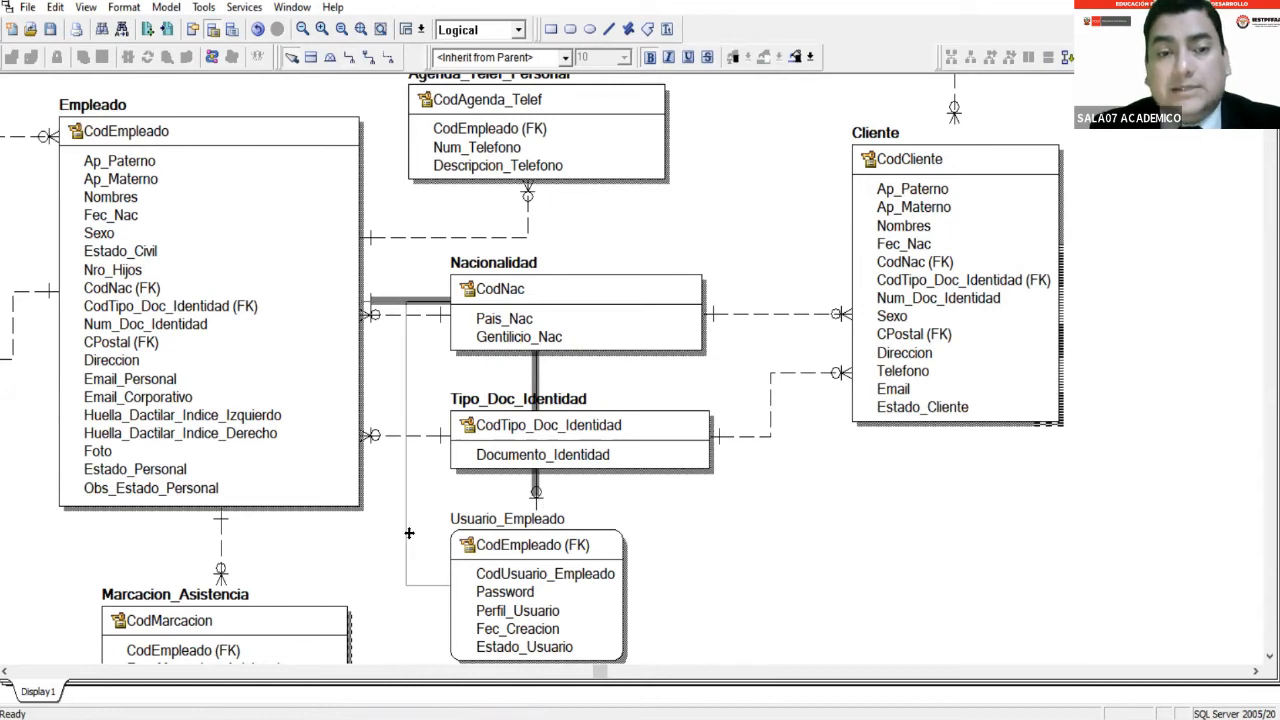
click(409, 533)
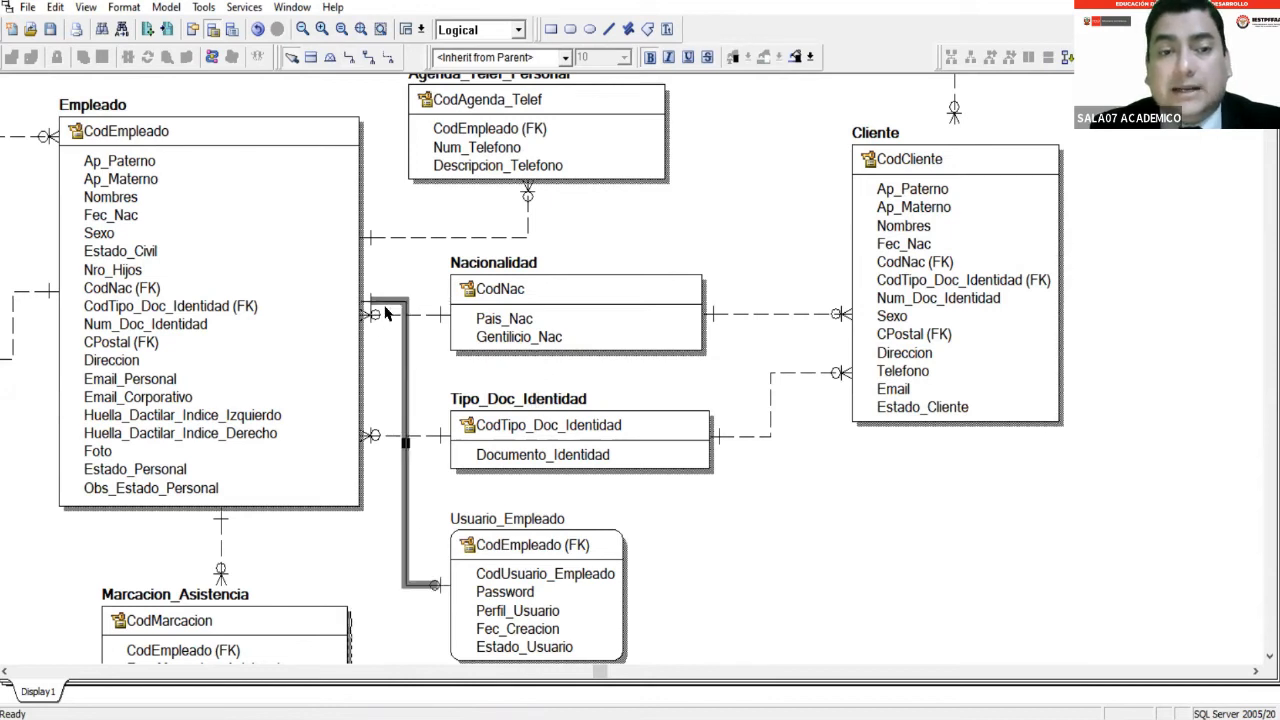
click(371, 467)
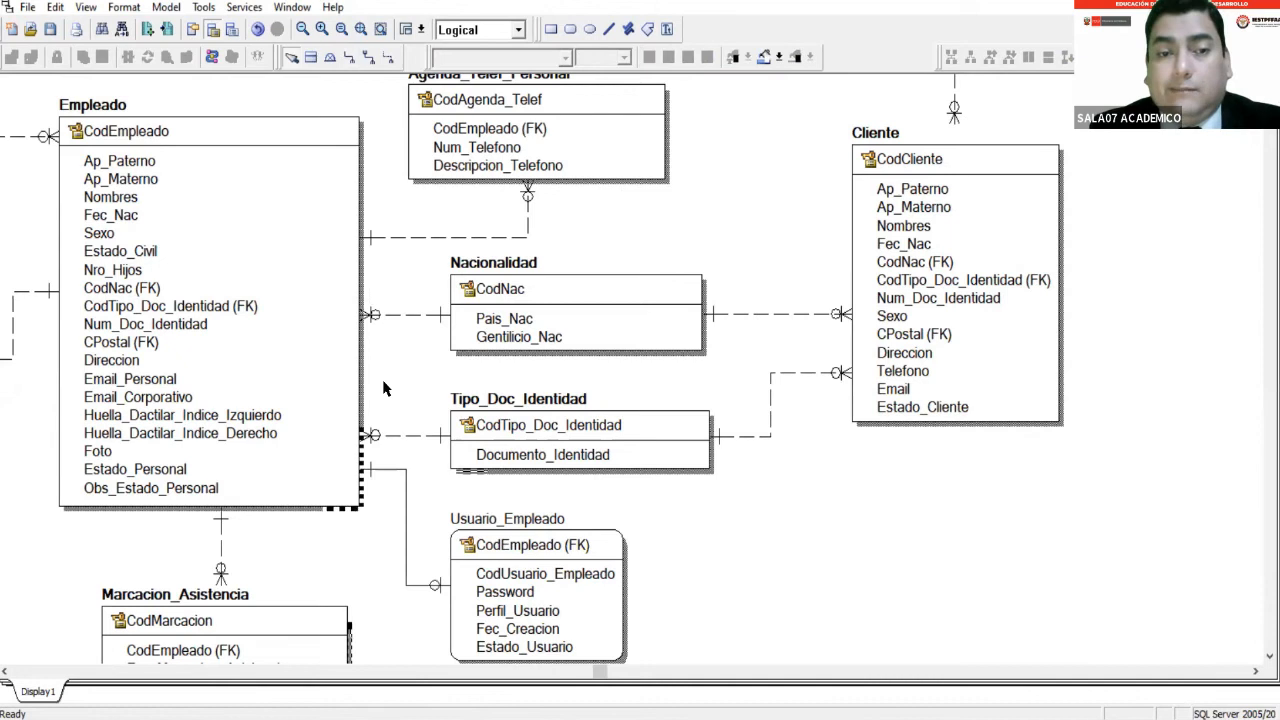
click(340, 393)
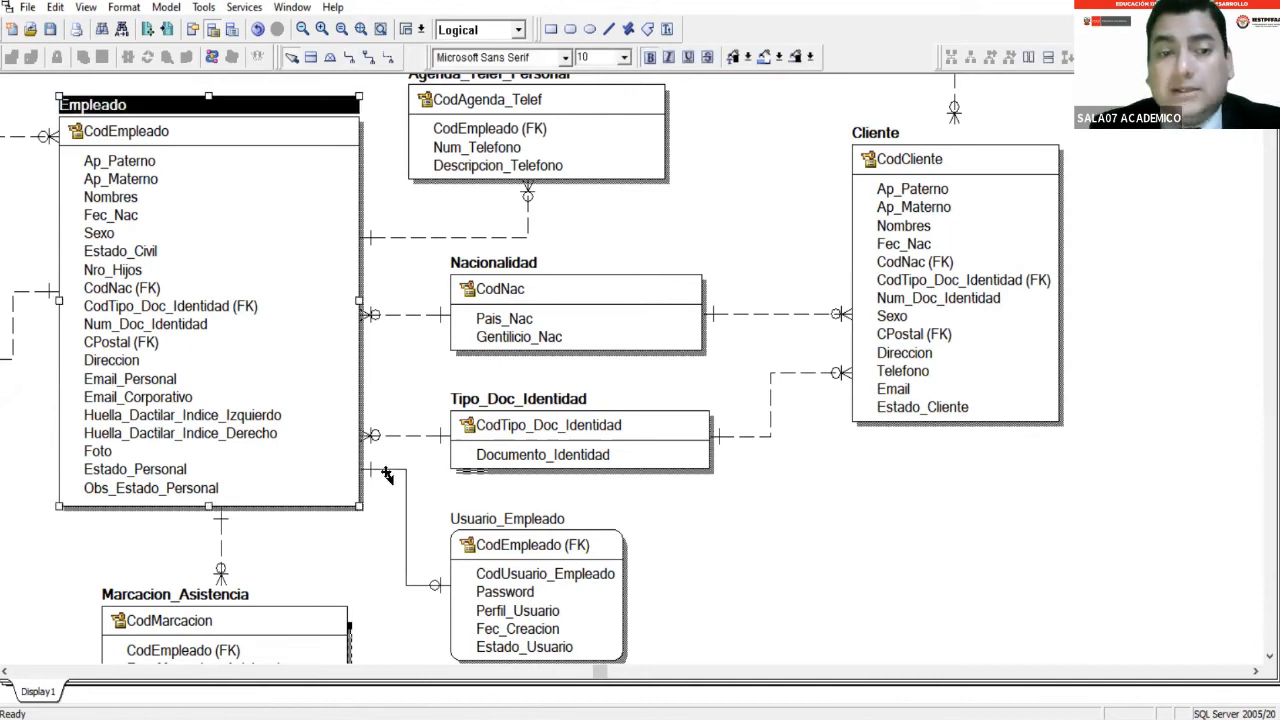
click(388, 468)
click(381, 522)
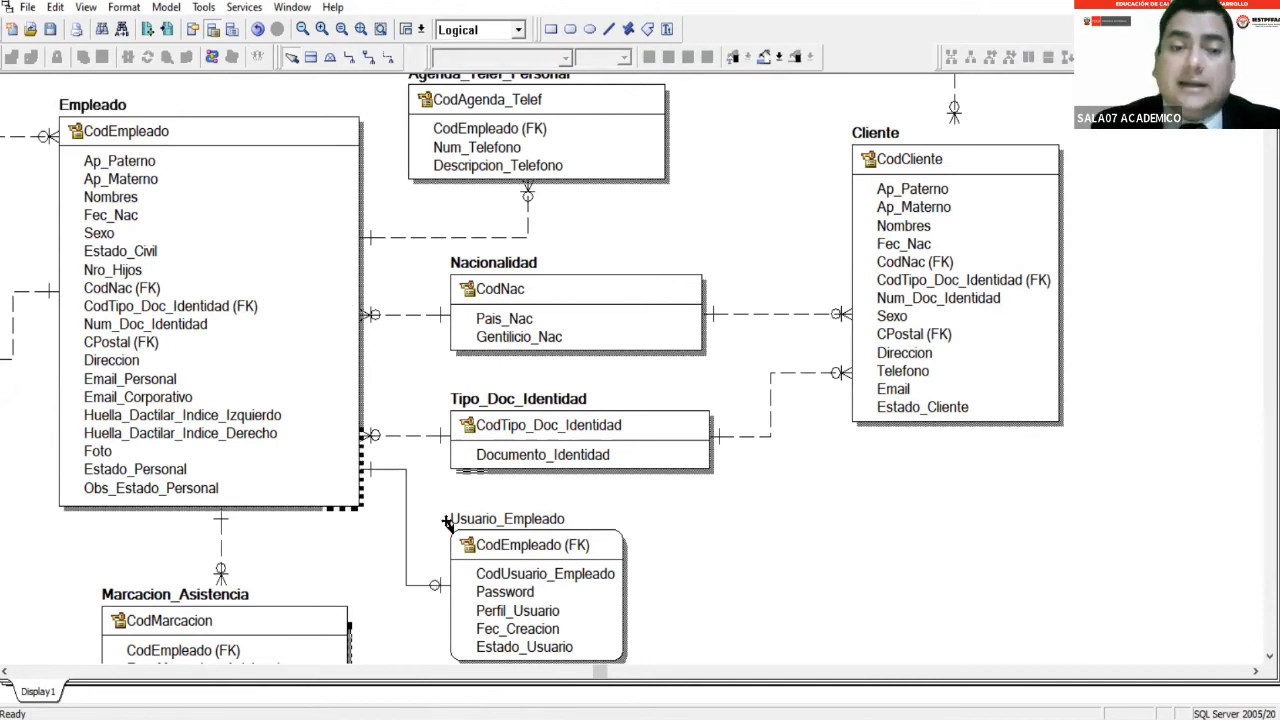
Move the Usuario_Empleado entity slightly up toward Tipo_Doc_Identidad and make its name bold.
click(468, 527)
drag(468, 527, 468, 515)
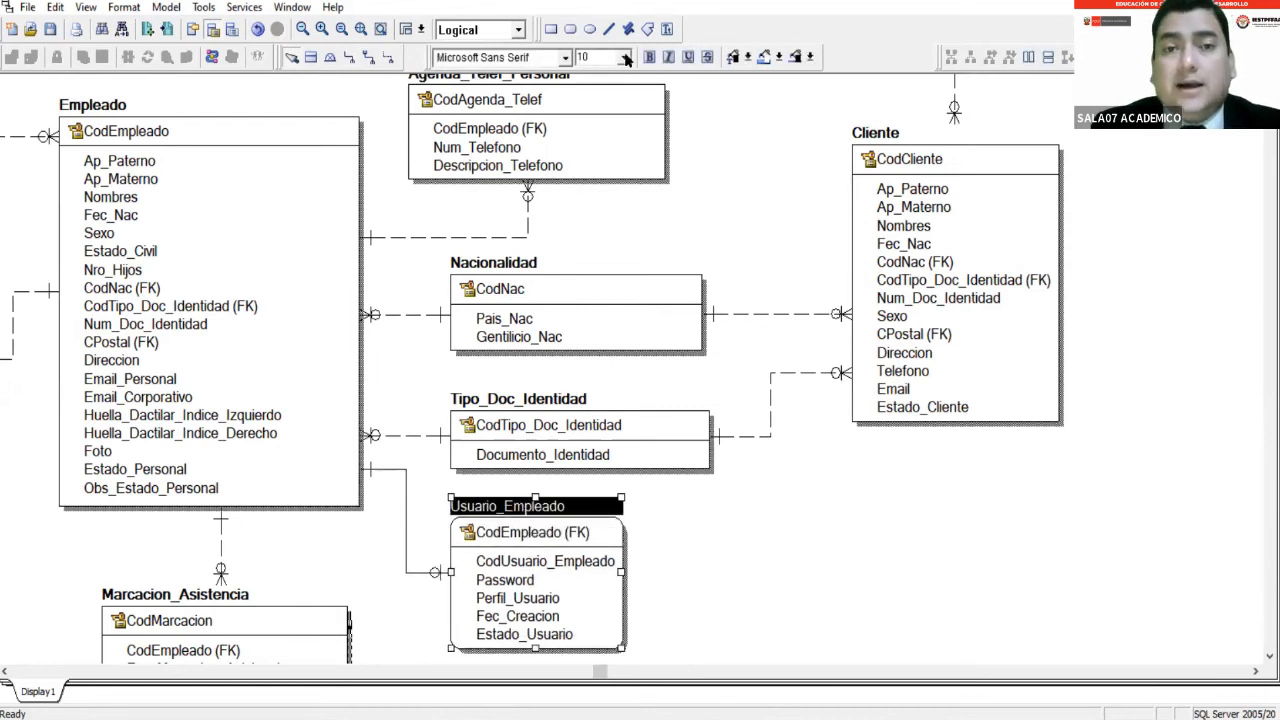
click(683, 522)
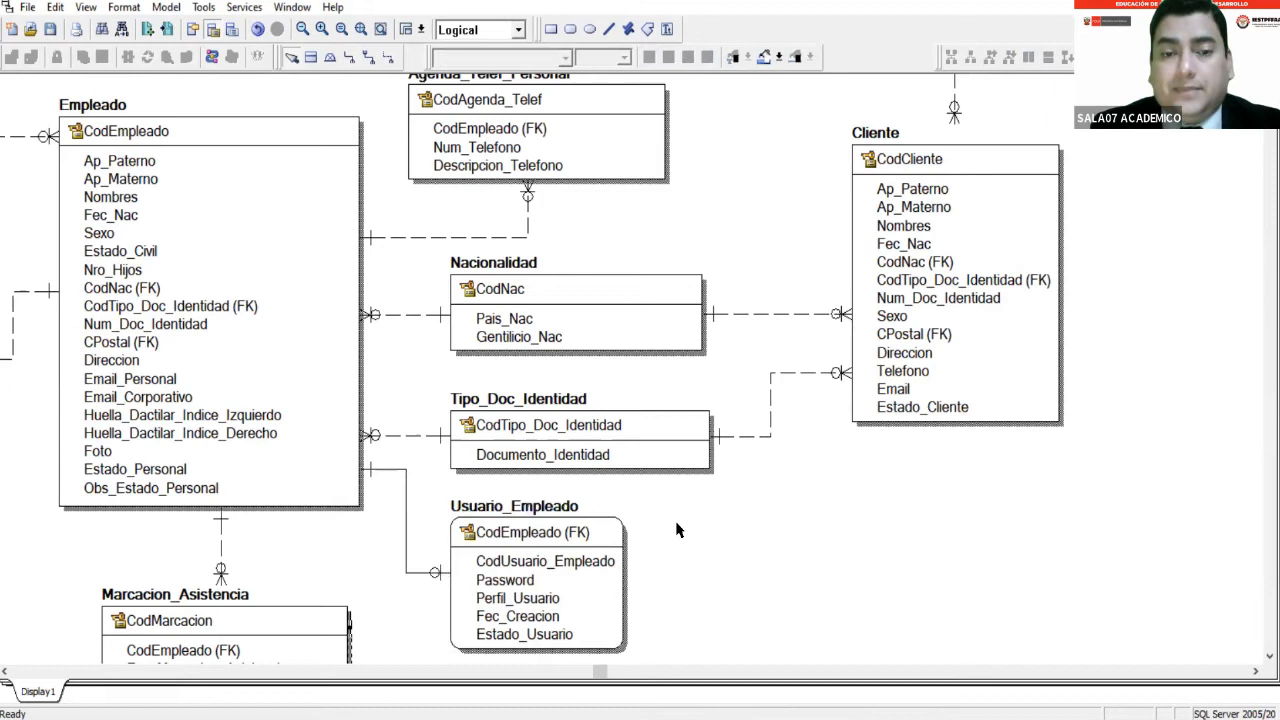
Examine the relationship between Empleado and Usuario_Empleado and the CodEmpleado foreign key that Usuario_Empleado inherits.
click(490, 520)
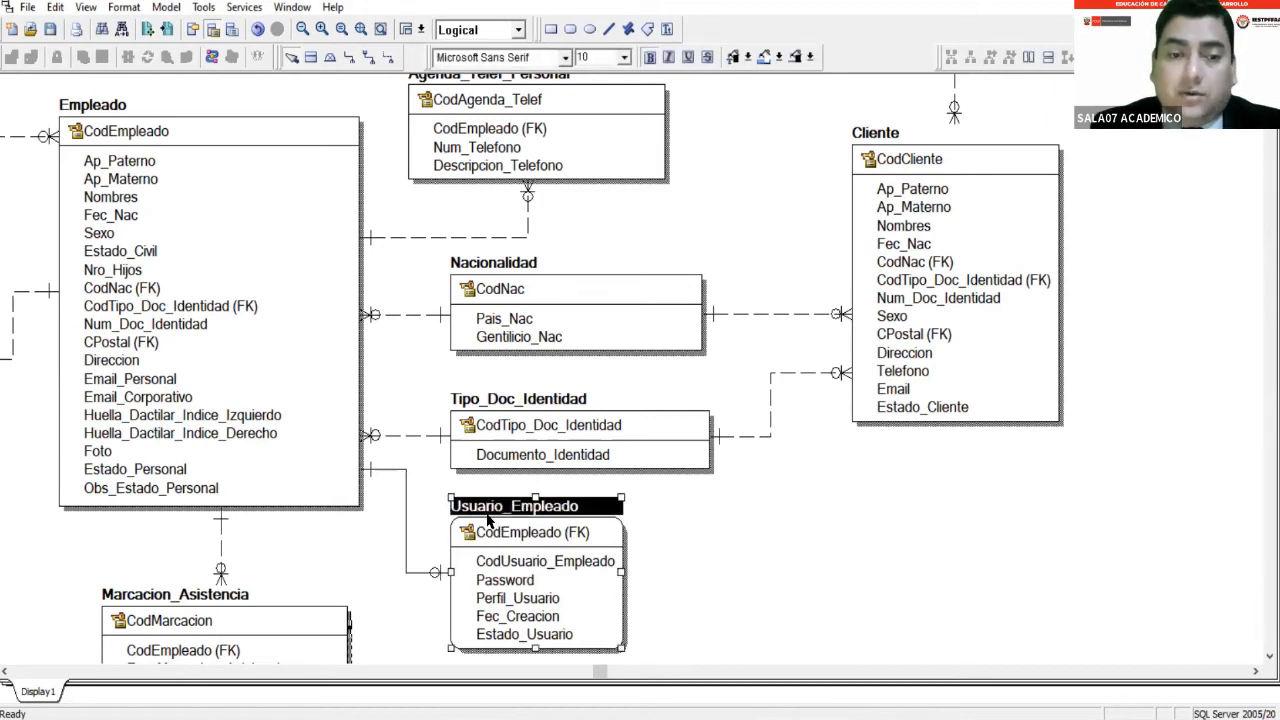
click(352, 440)
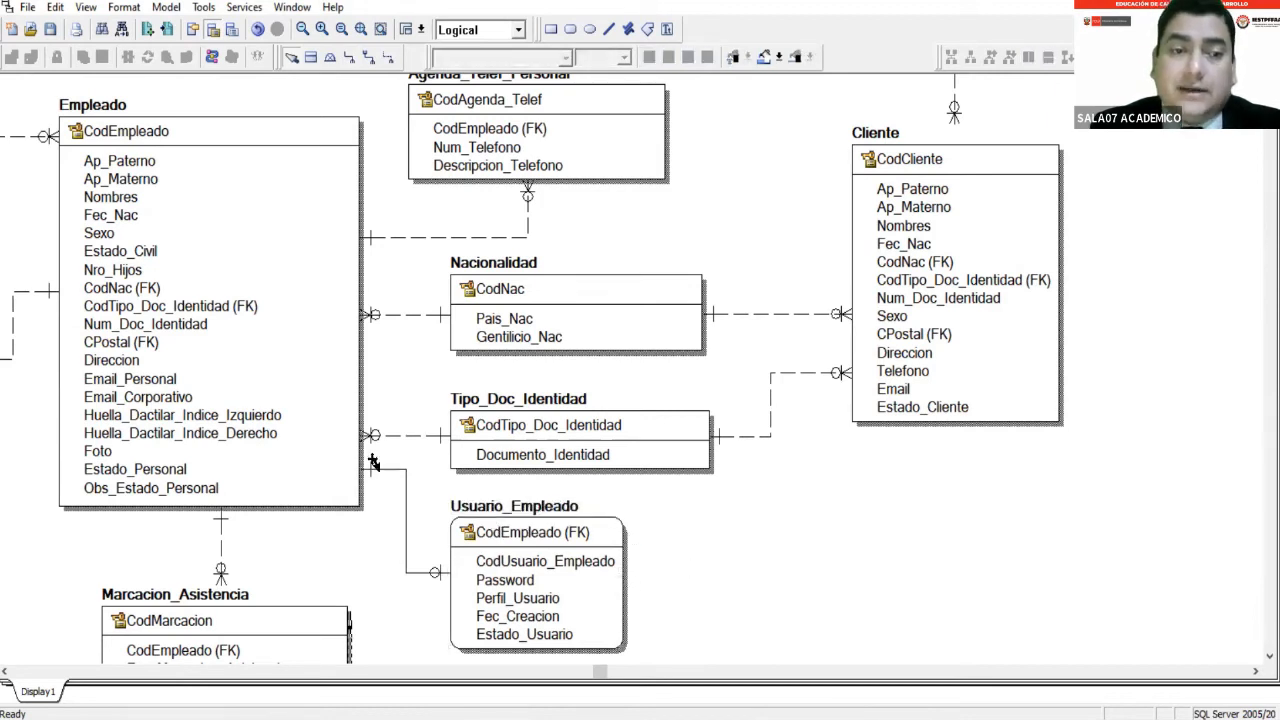
click(538, 537)
click(270, 336)
click(551, 535)
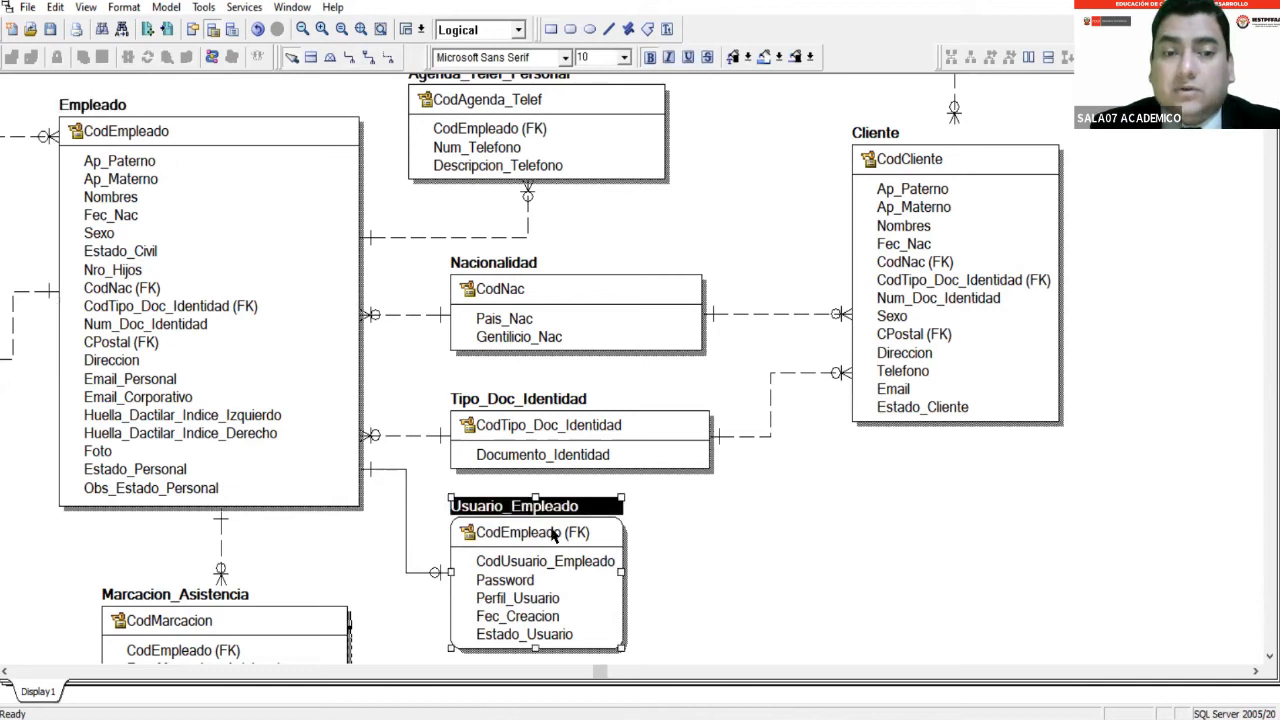
click(233, 375)
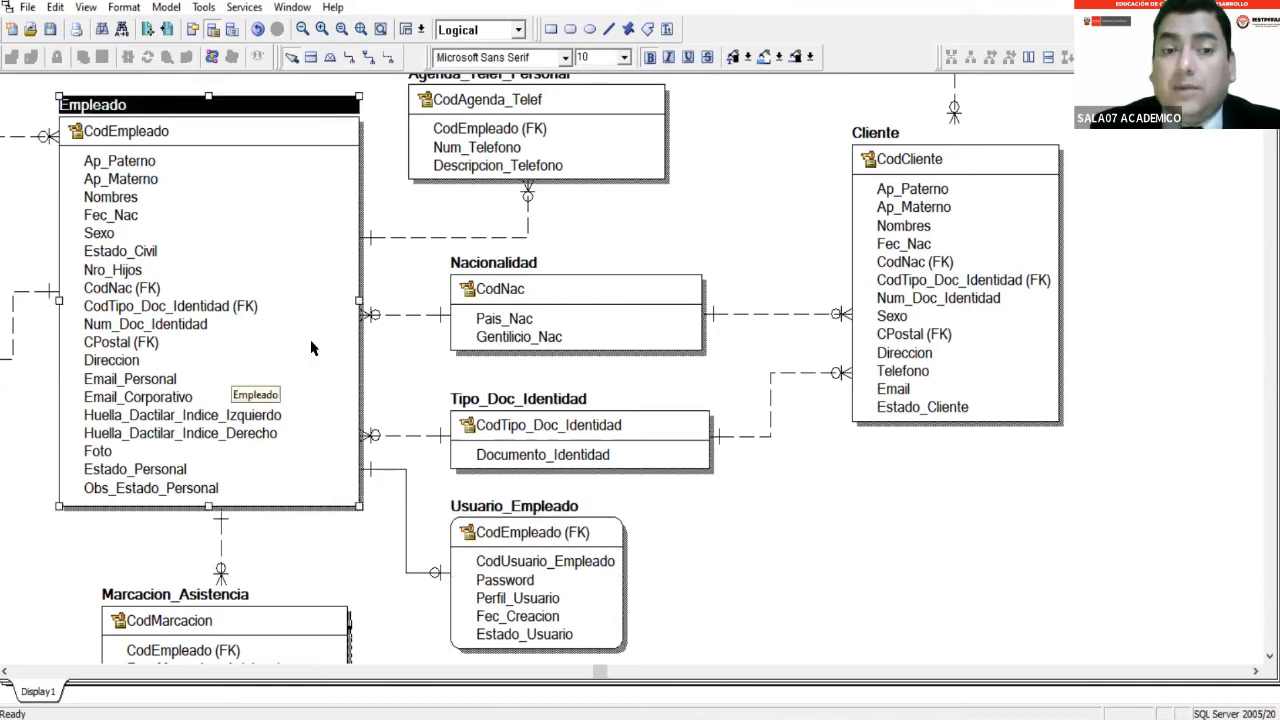
click(520, 531)
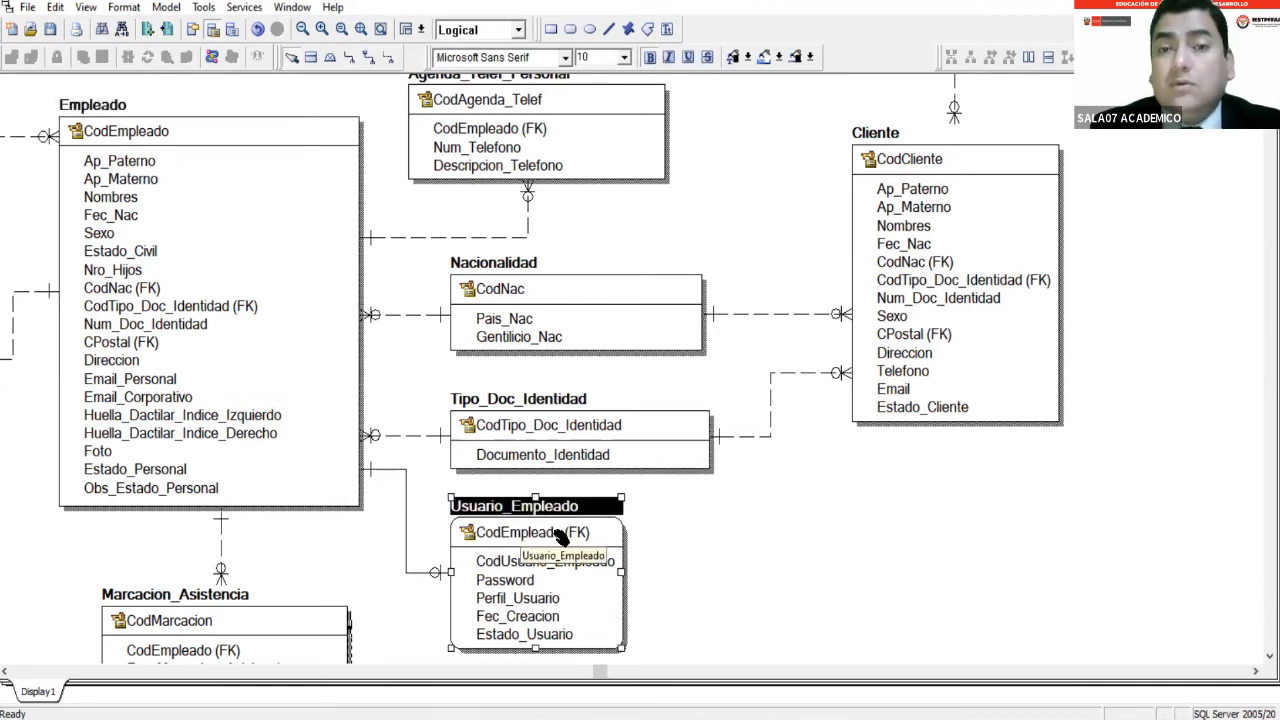
click(673, 526)
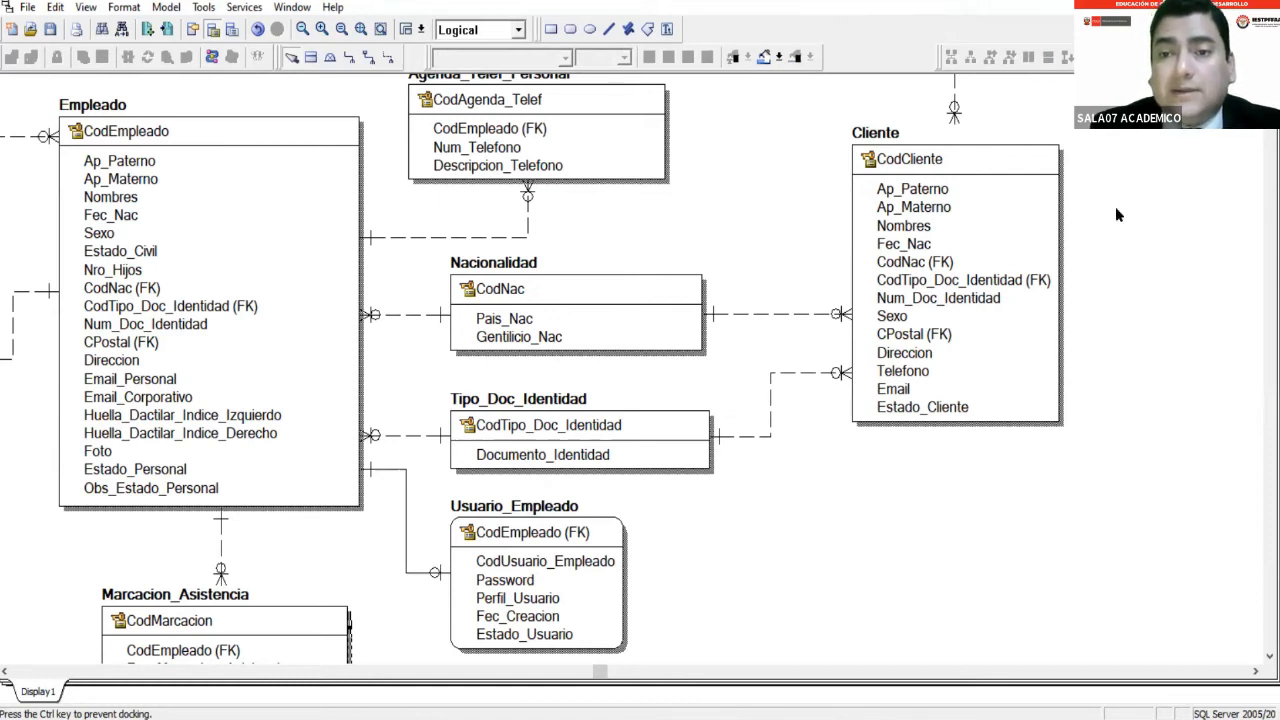
click(240, 200)
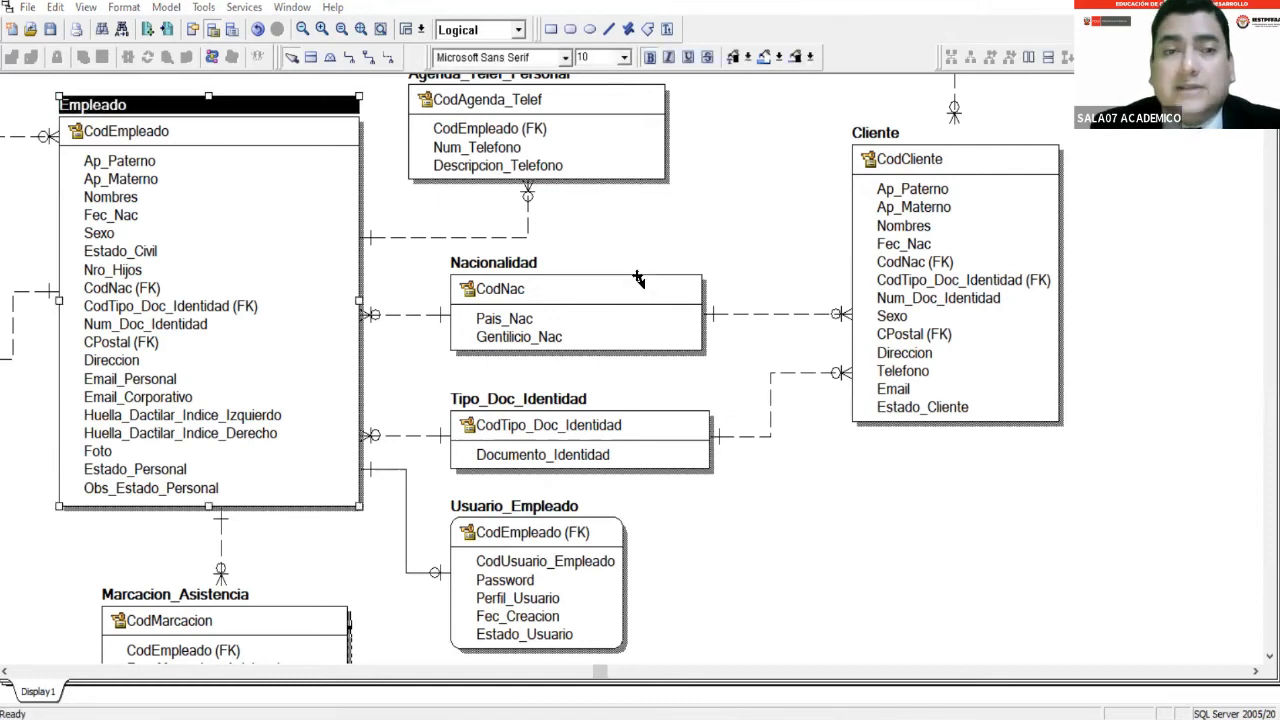
click(606, 535)
In the physical model, align Usuario_Empleado's left edge beneath Tipo_Doc_Identidad and shift its relationship line to Empleado slightly.
click(520, 30)
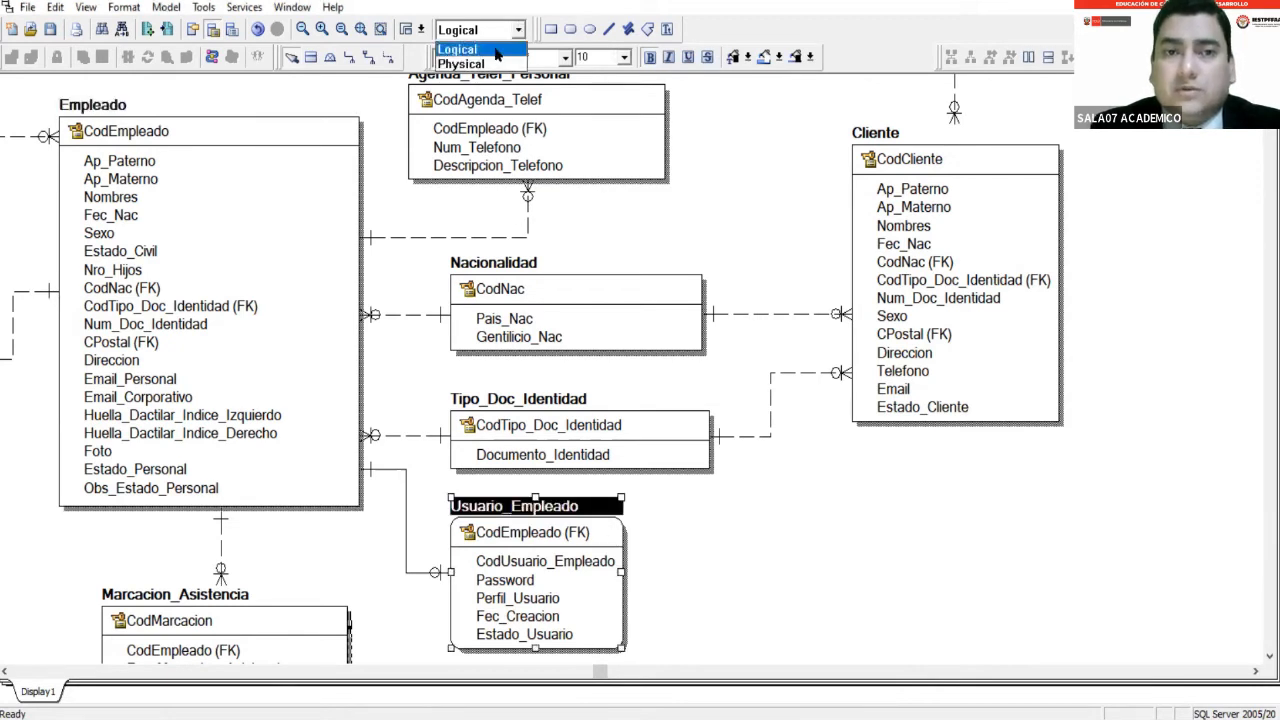
click(484, 58)
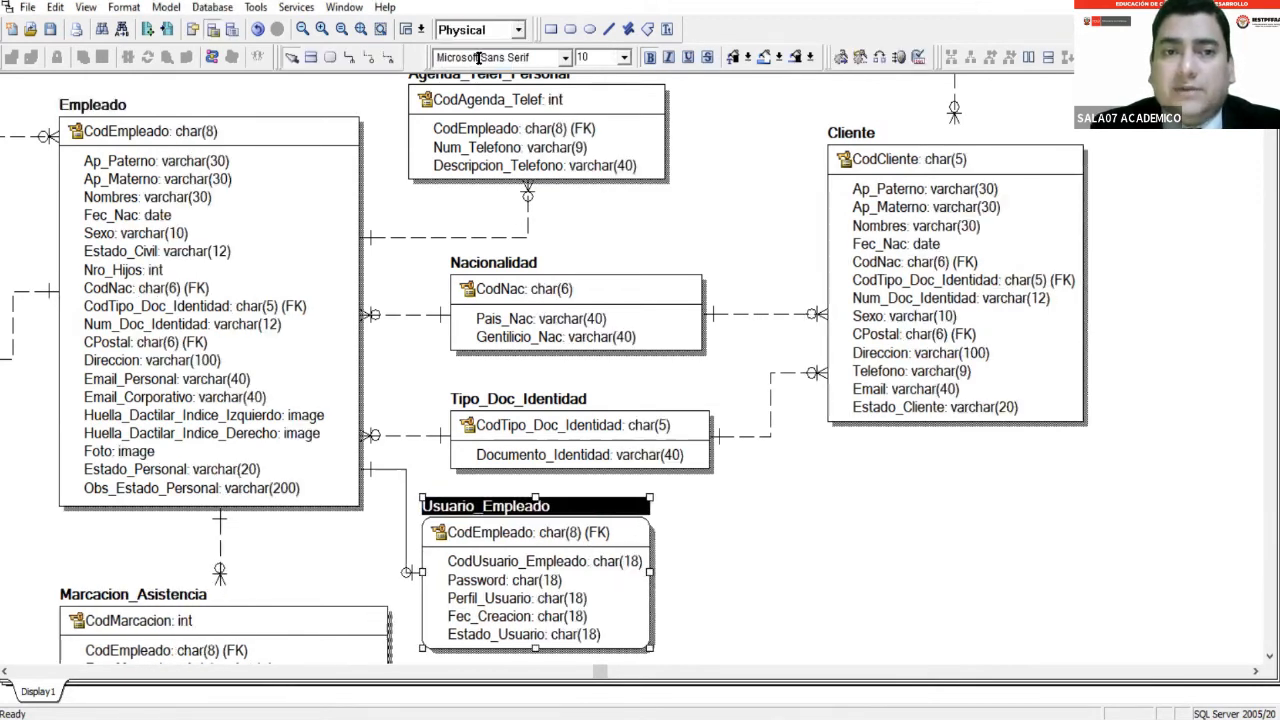
click(810, 600)
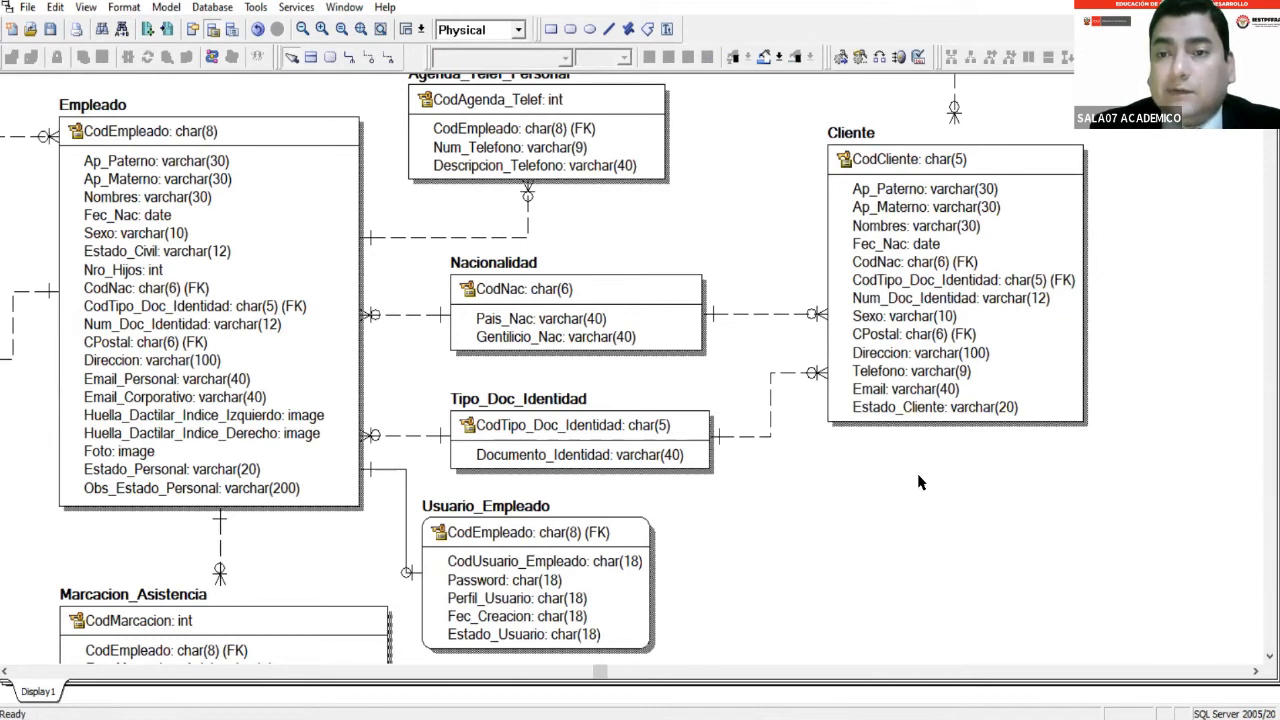
click(536, 506)
drag(536, 506, 563, 501)
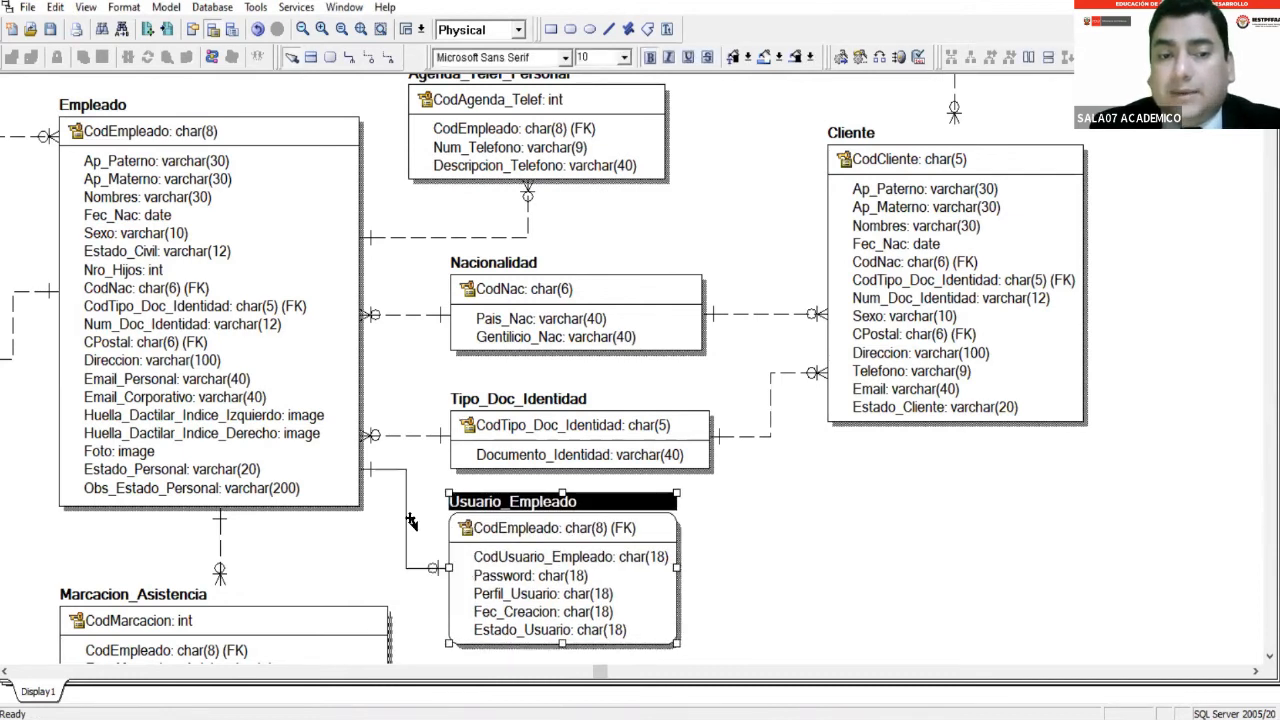
click(408, 515)
click(427, 522)
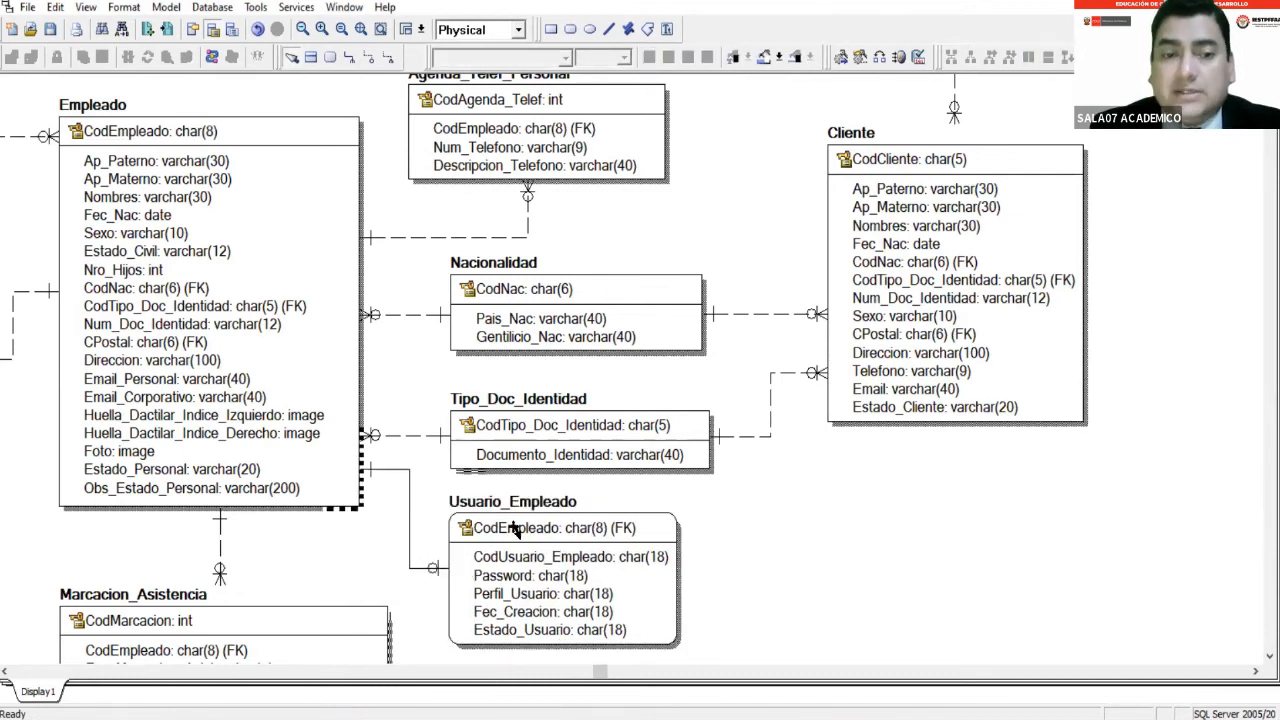
Compare the datatype of CodUsuario_Empleado in Usuario_Empleado with that of Num_Doc_Identidad in Empleado.
click(512, 528)
click(578, 557)
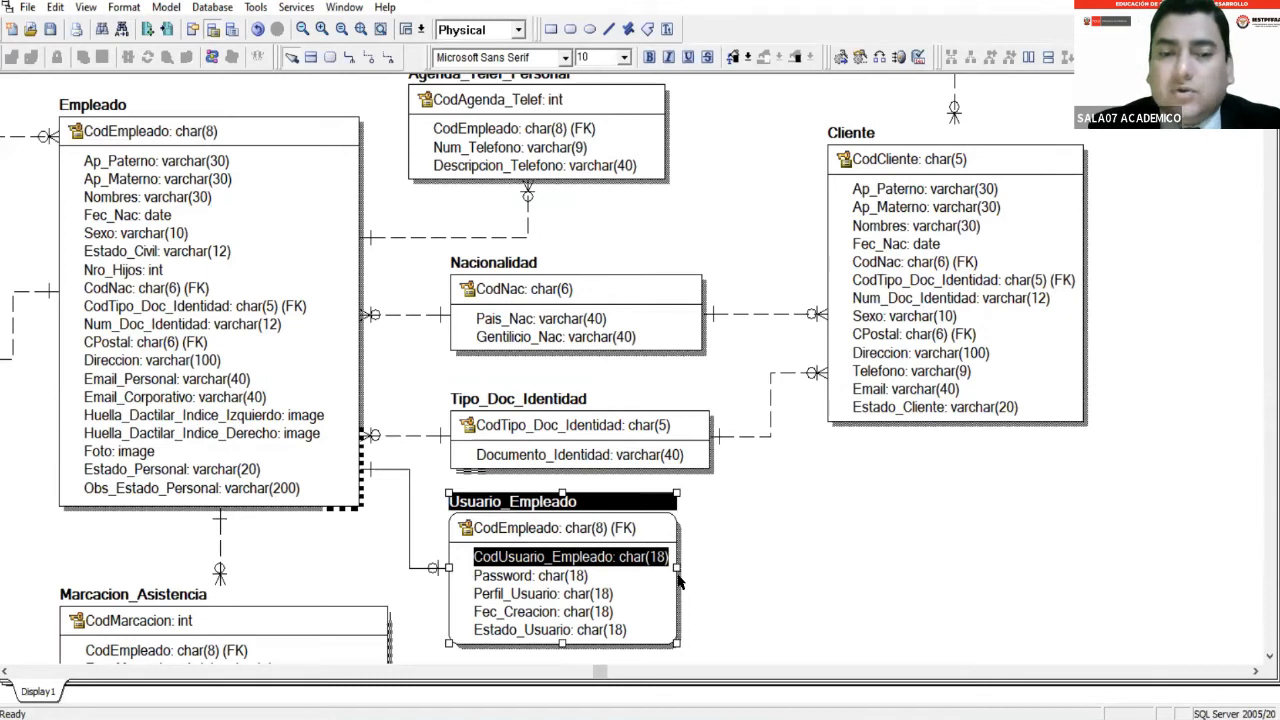
click(250, 325)
click(264, 331)
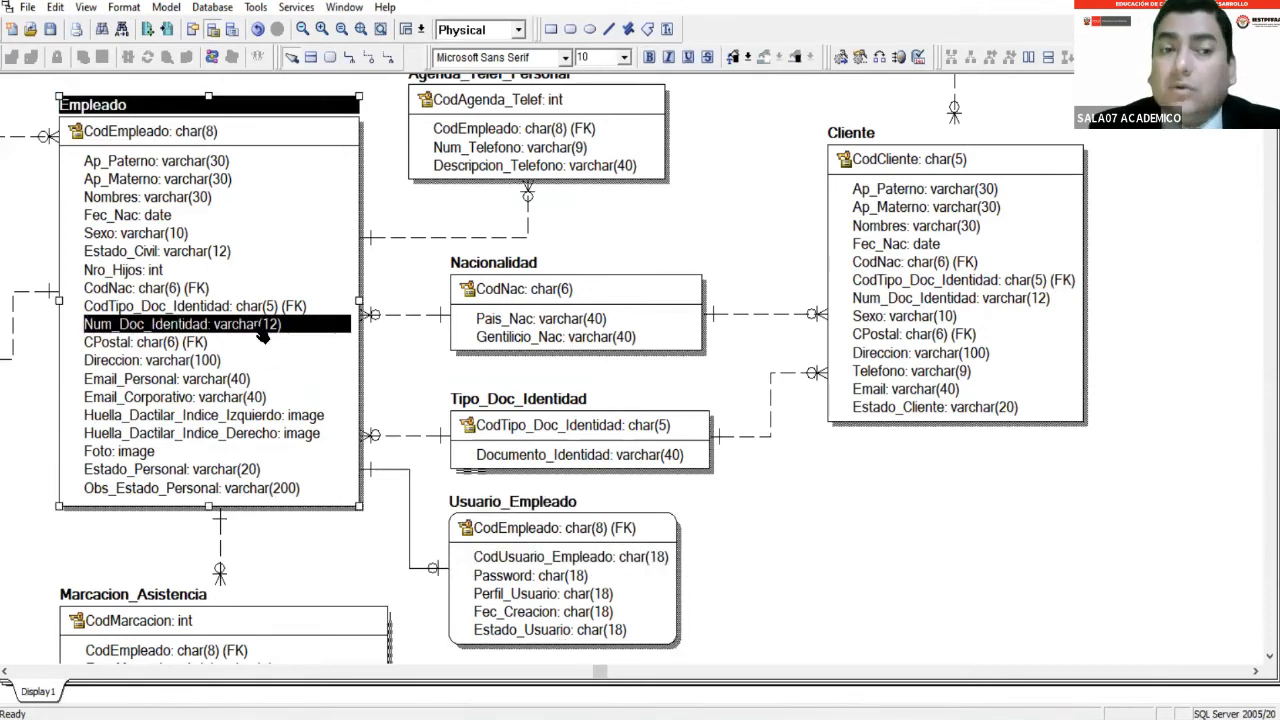
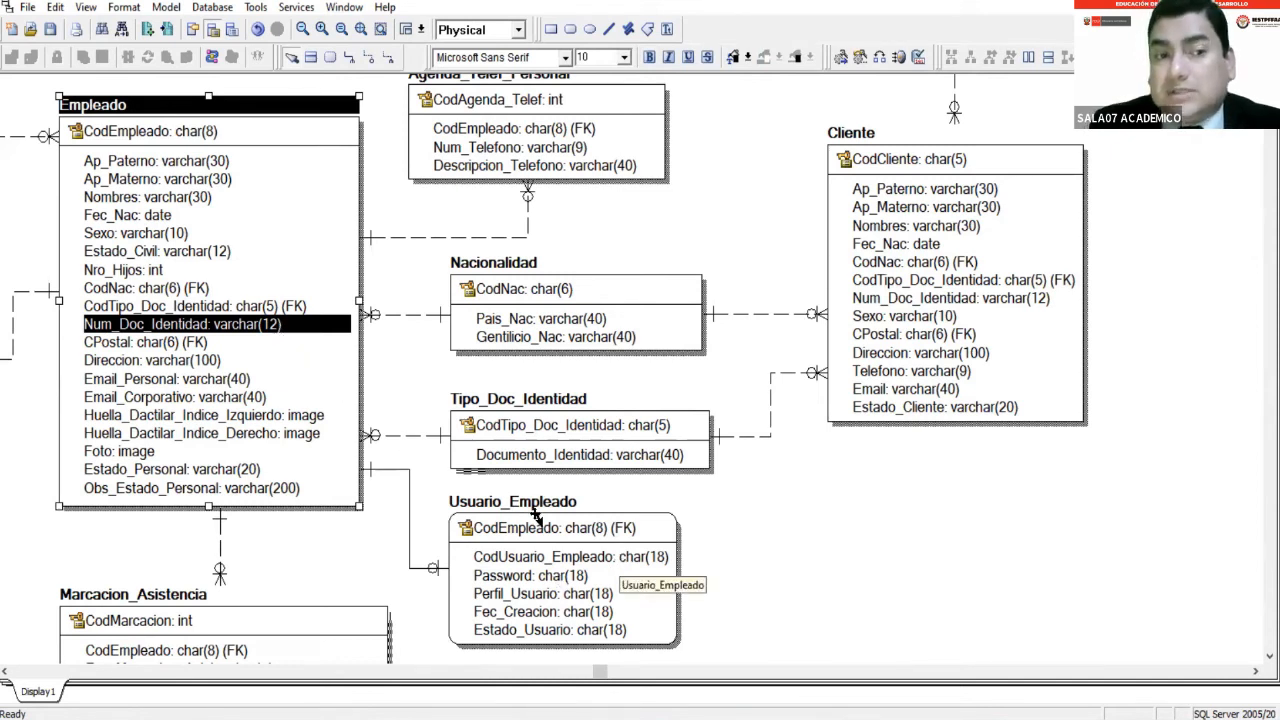
click(619, 557)
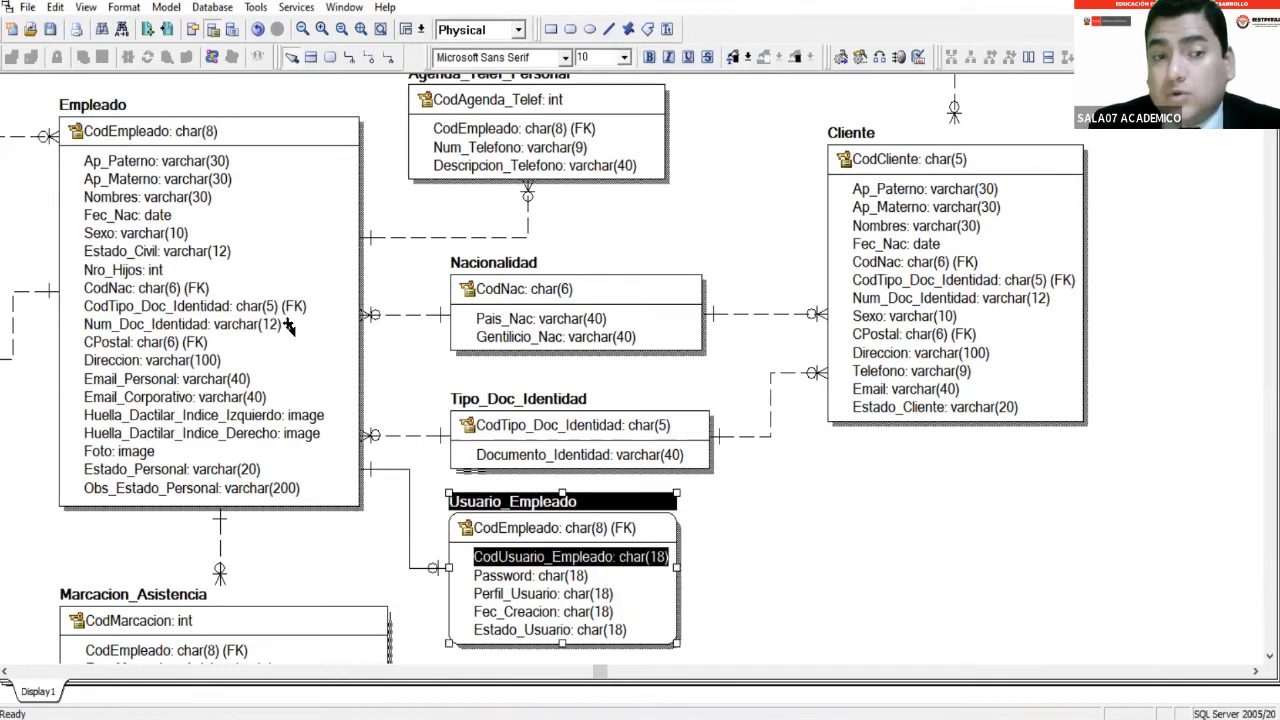
click(229, 326)
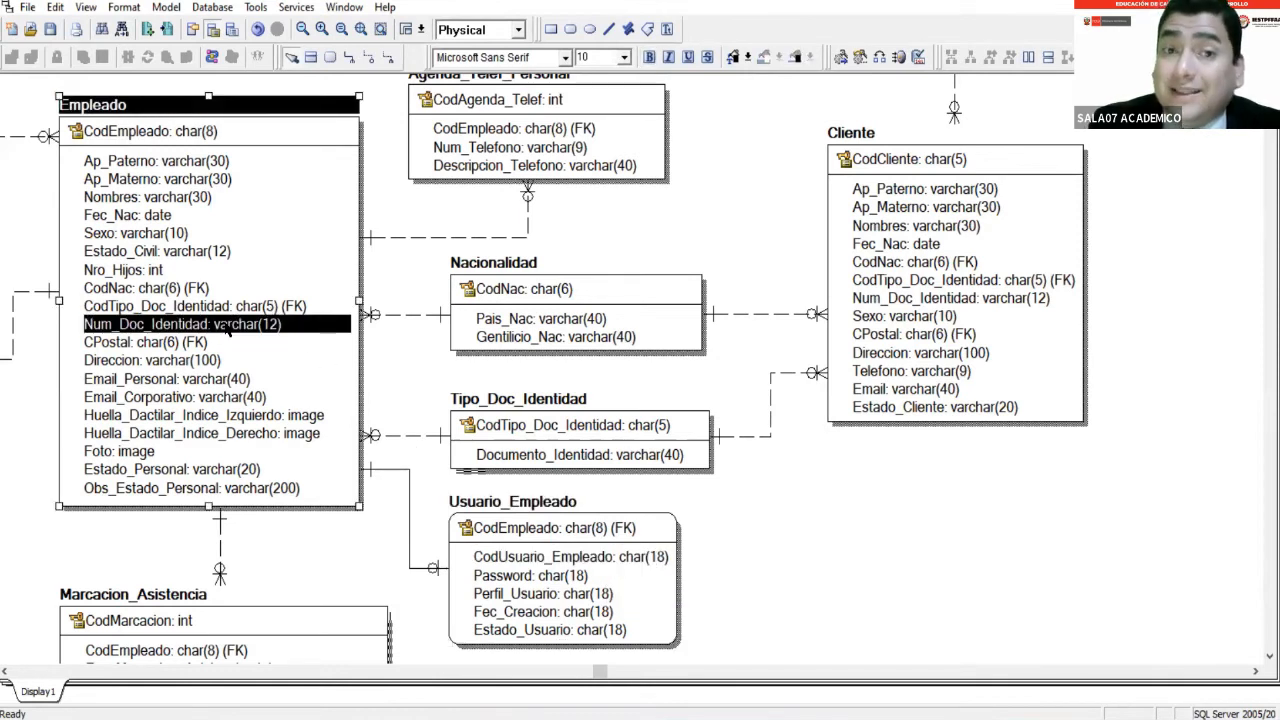
click(655, 563)
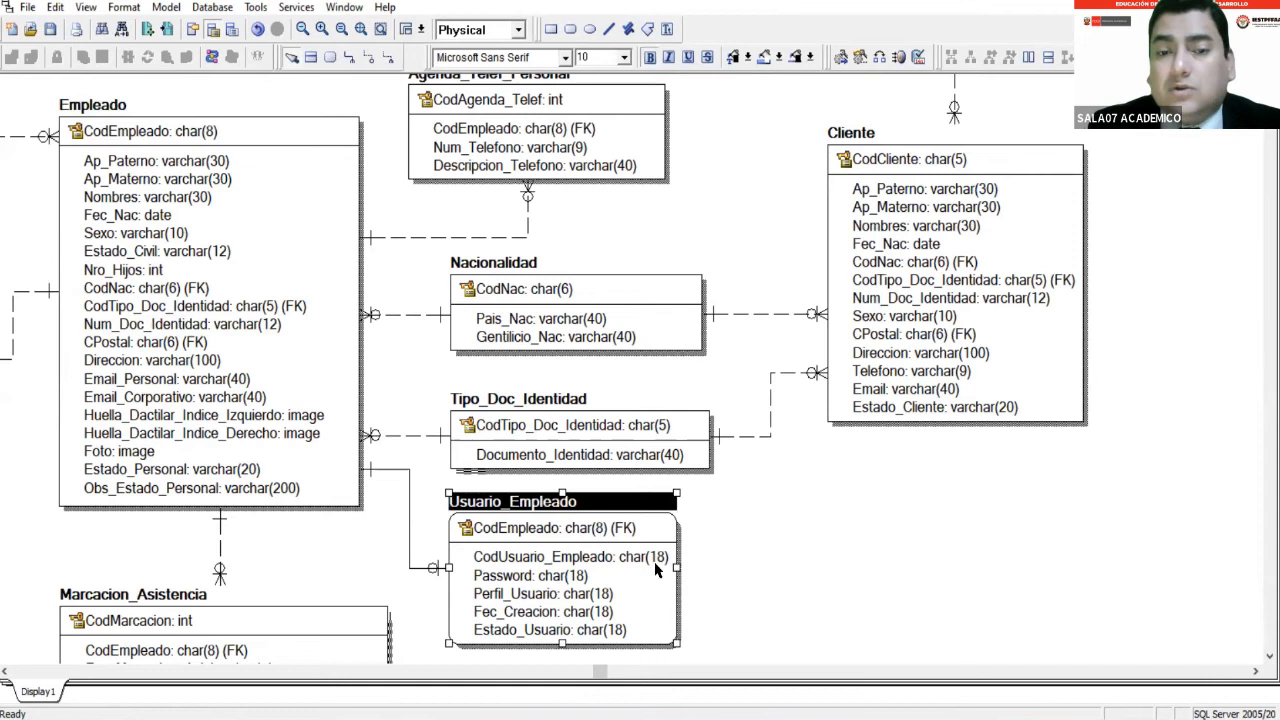
click(258, 328)
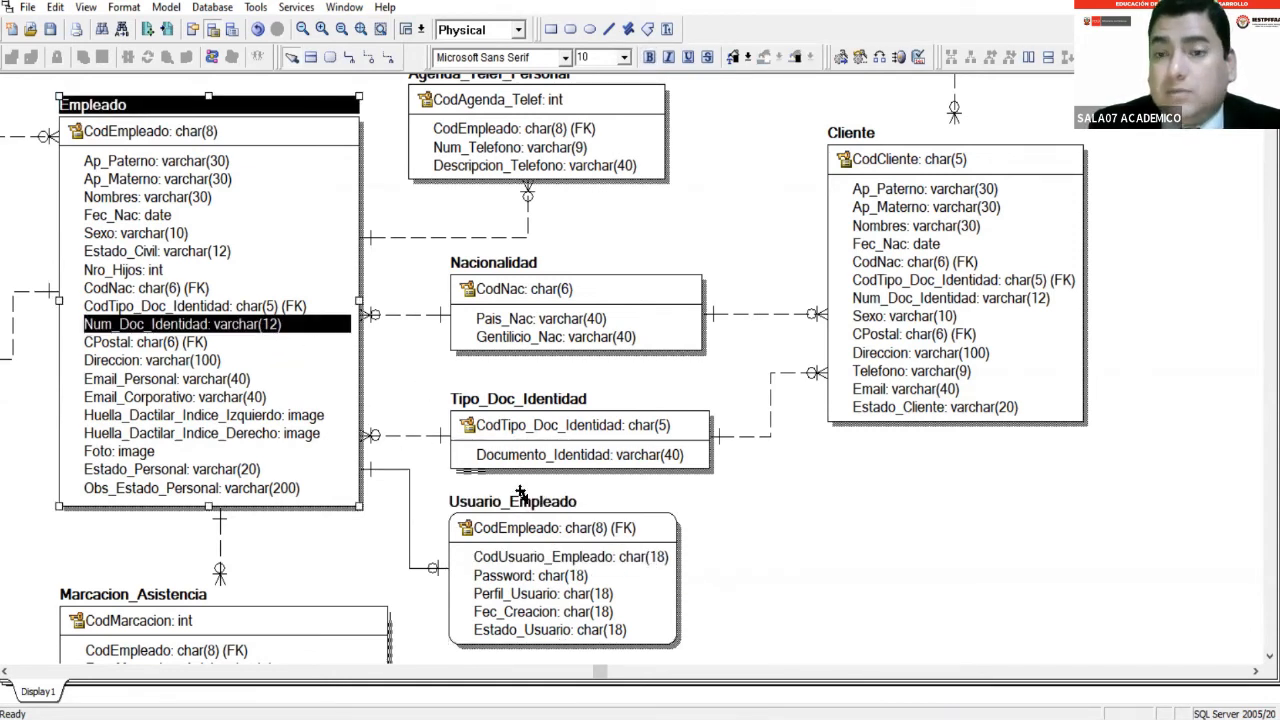
Set the SQL Server datatype of the CodUsuario_Empleado column in Usuario_Empleado to varchar(12).
double_click(620, 563)
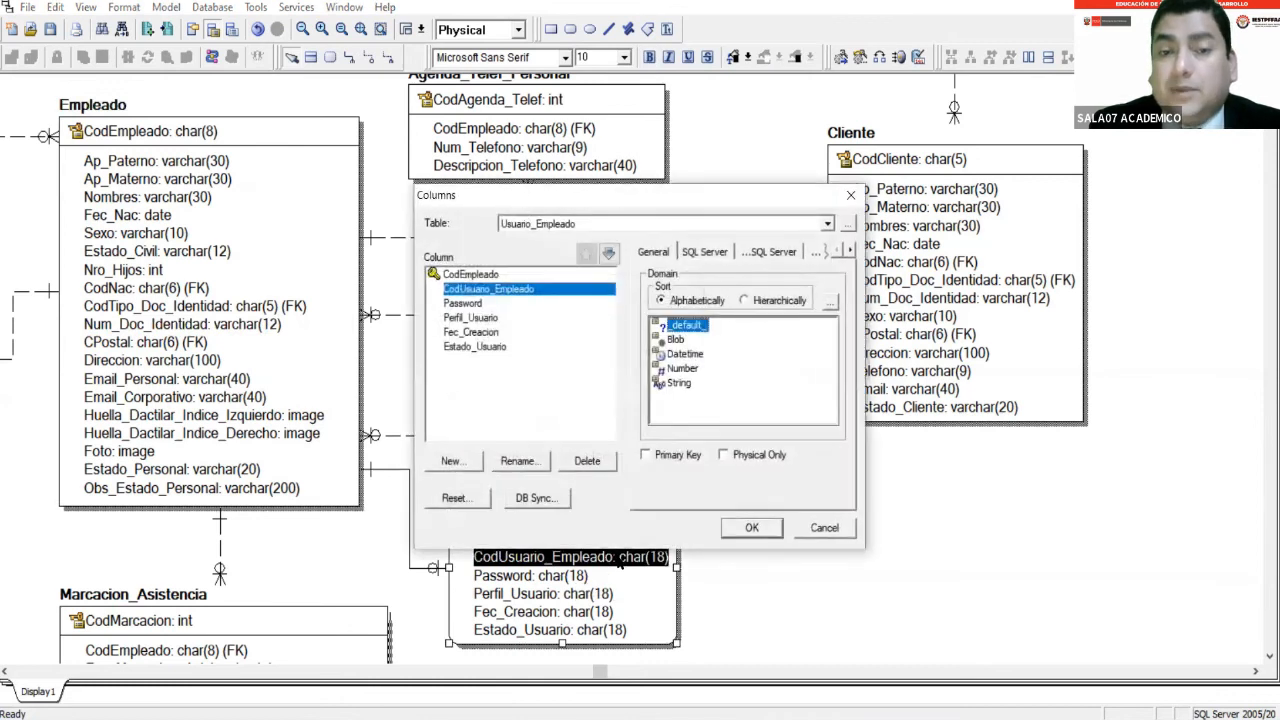
click(720, 255)
click(697, 330)
text(v)
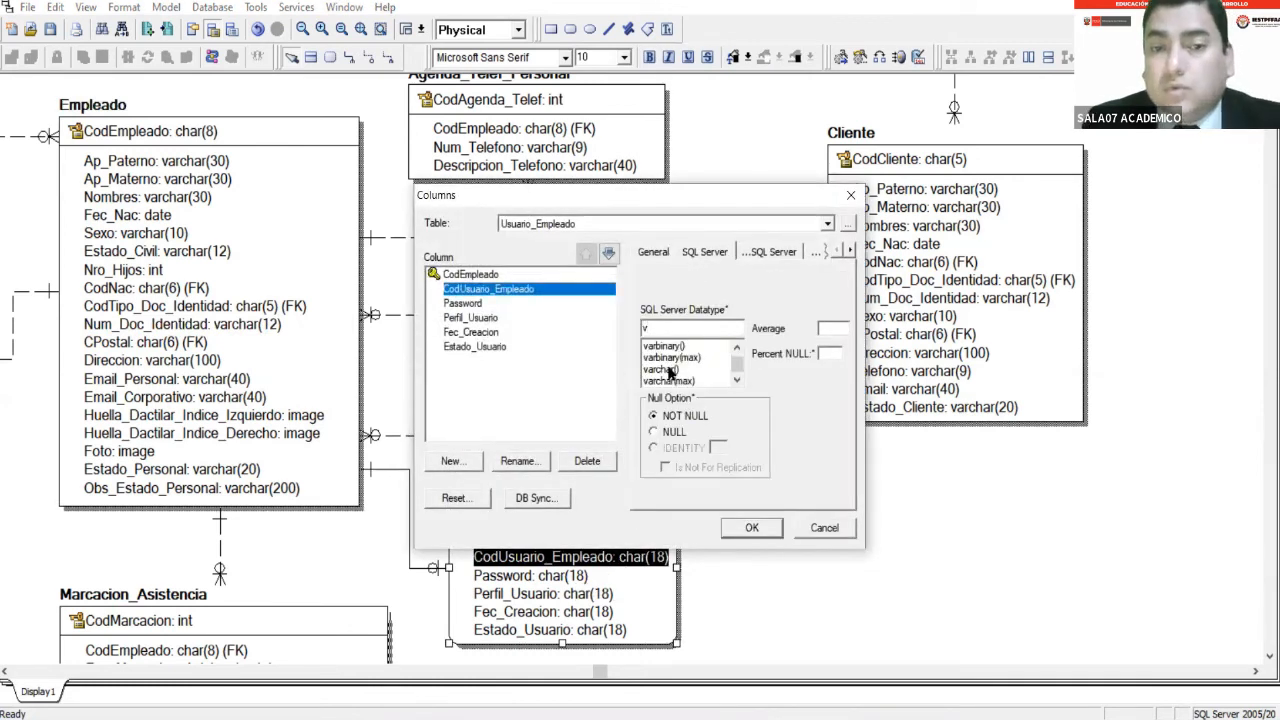
click(668, 370)
text(12)
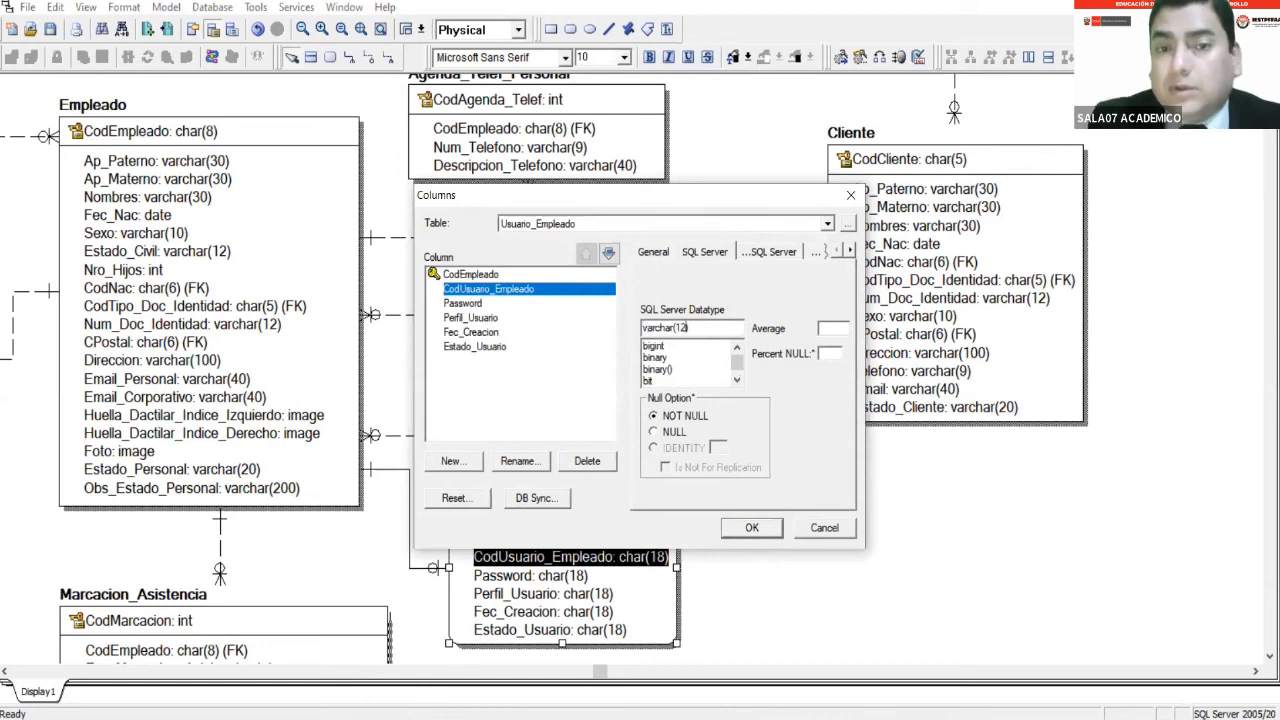
text())
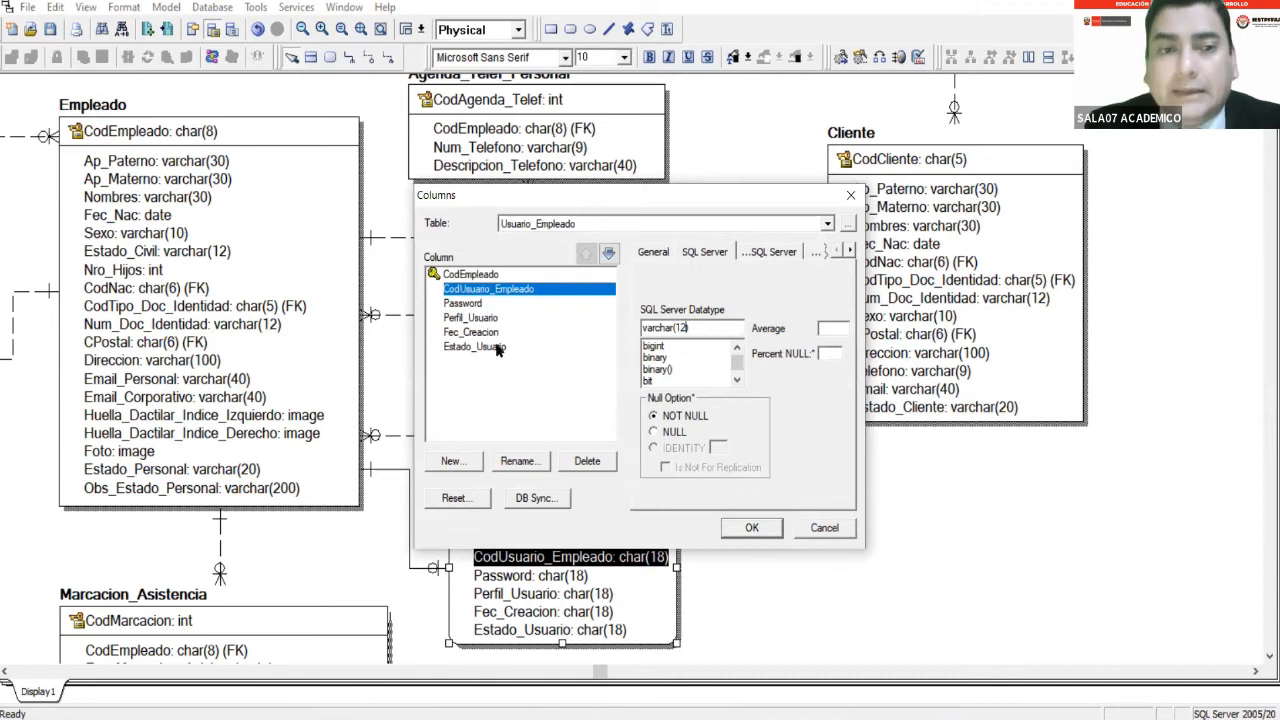
Set the SQL Server datatype of Usuario_Empleado's Password column to varchar(20).
click(478, 304)
double_click(702, 329)
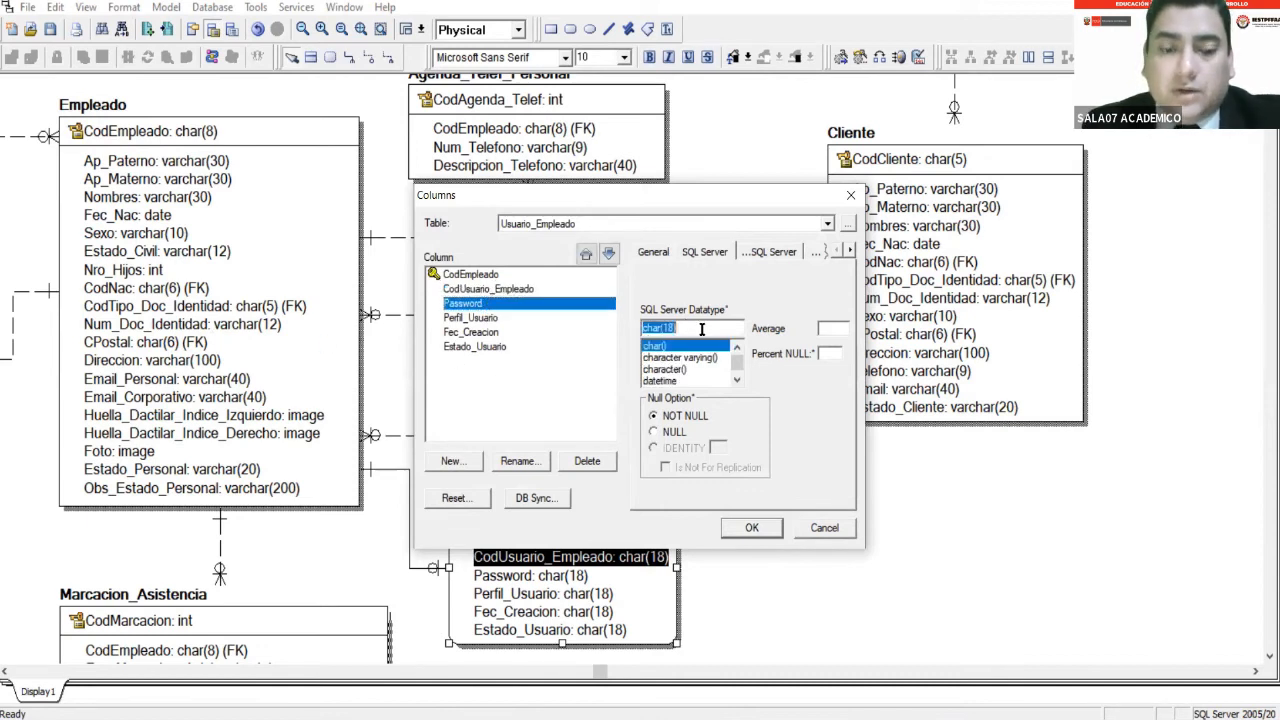
text(v)
click(678, 370)
text(2)
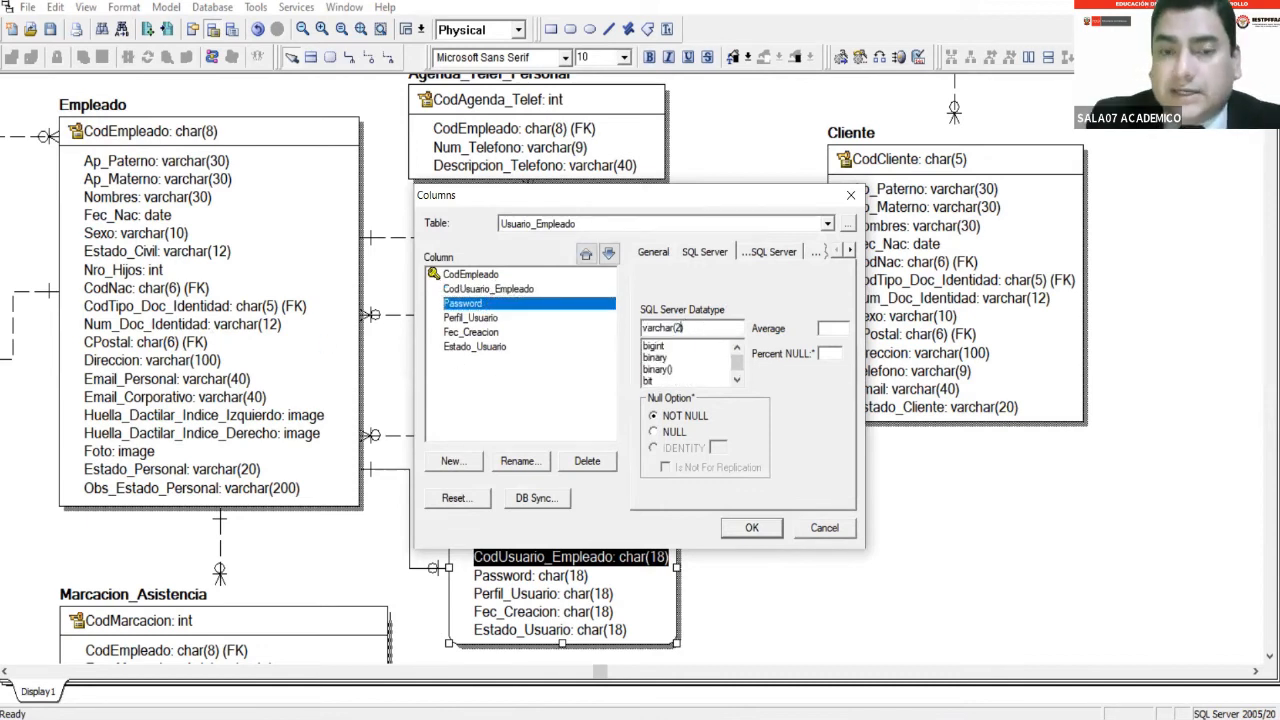
text(0)
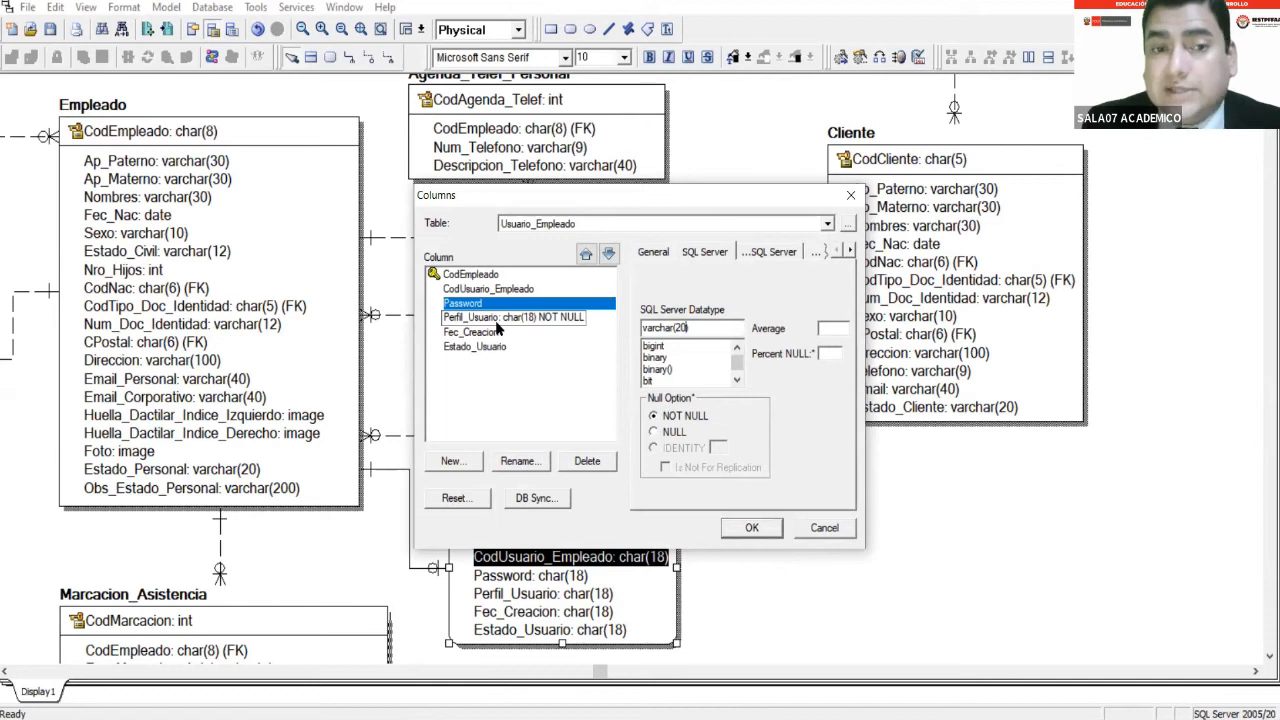
Select the Perfil_Usuario column of Usuario_Empleado to edit its SQL Server datatype.
click(497, 318)
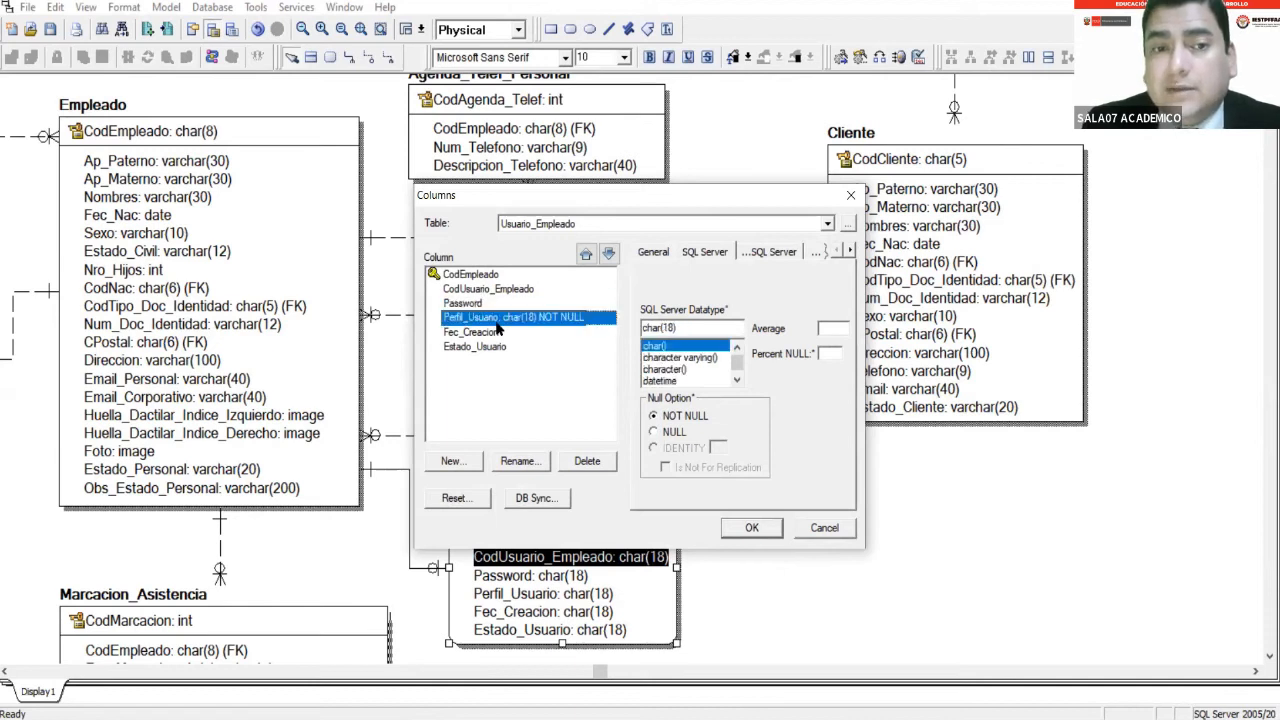
Set the Usuario_Empleado column datatypes to varchar(20) for Perfil_Usuario and datetime for Fec_Creacion.
double_click(692, 330)
text(v)
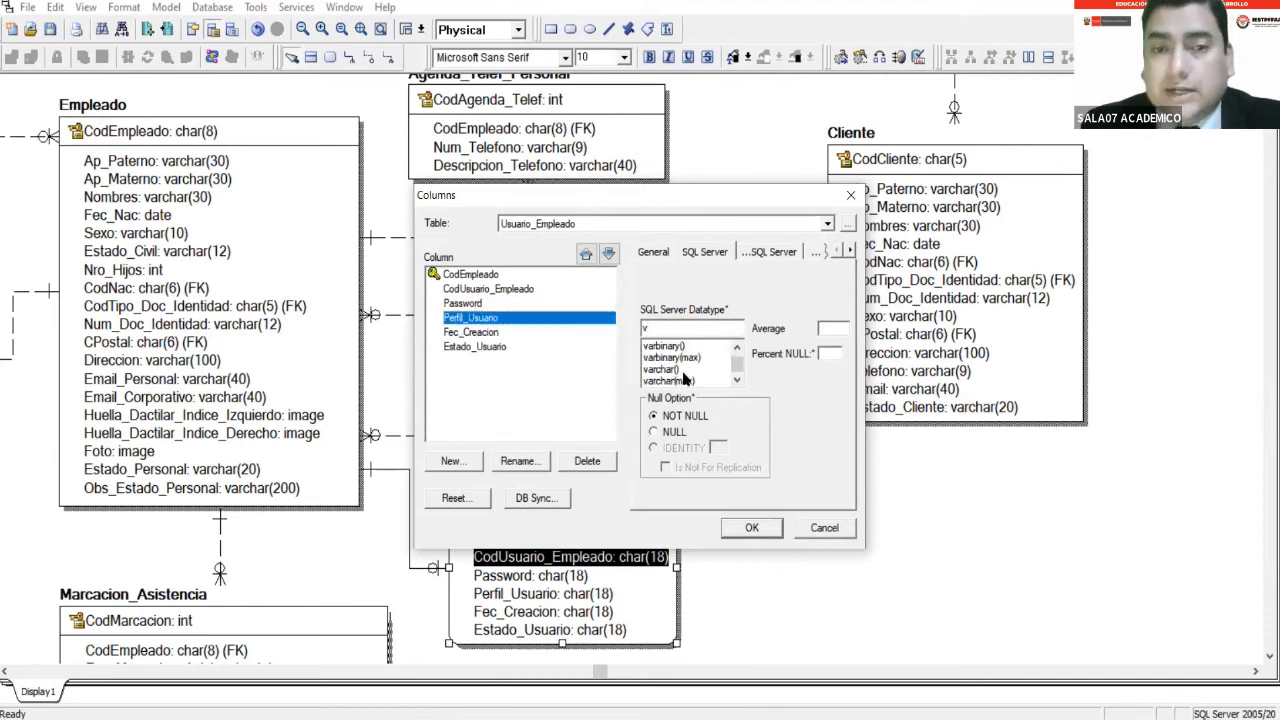
text(archar(20))
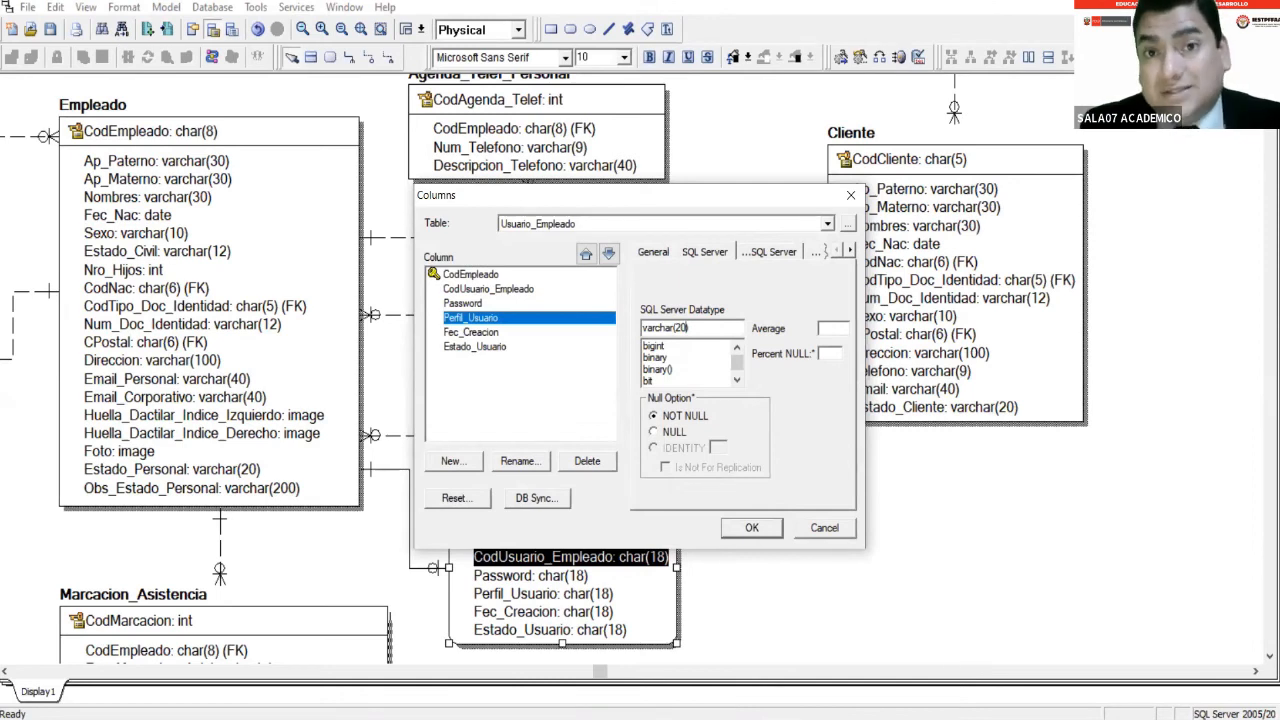
click(498, 334)
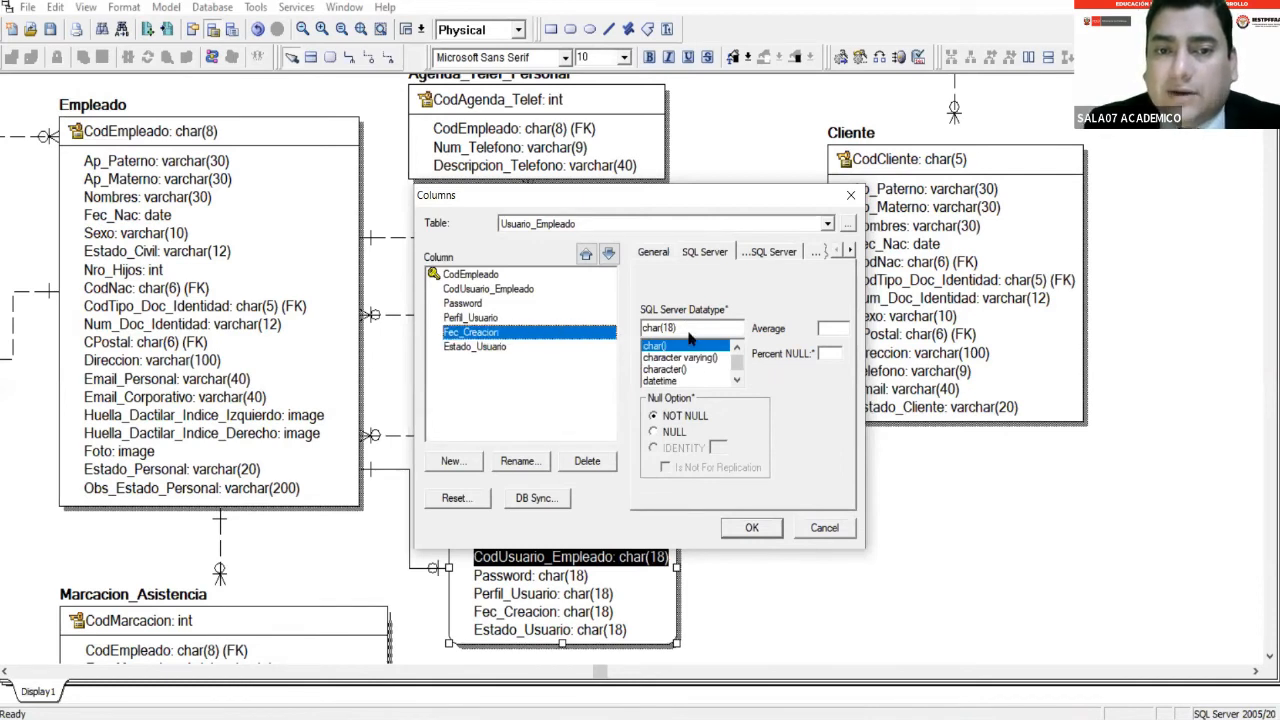
click(676, 381)
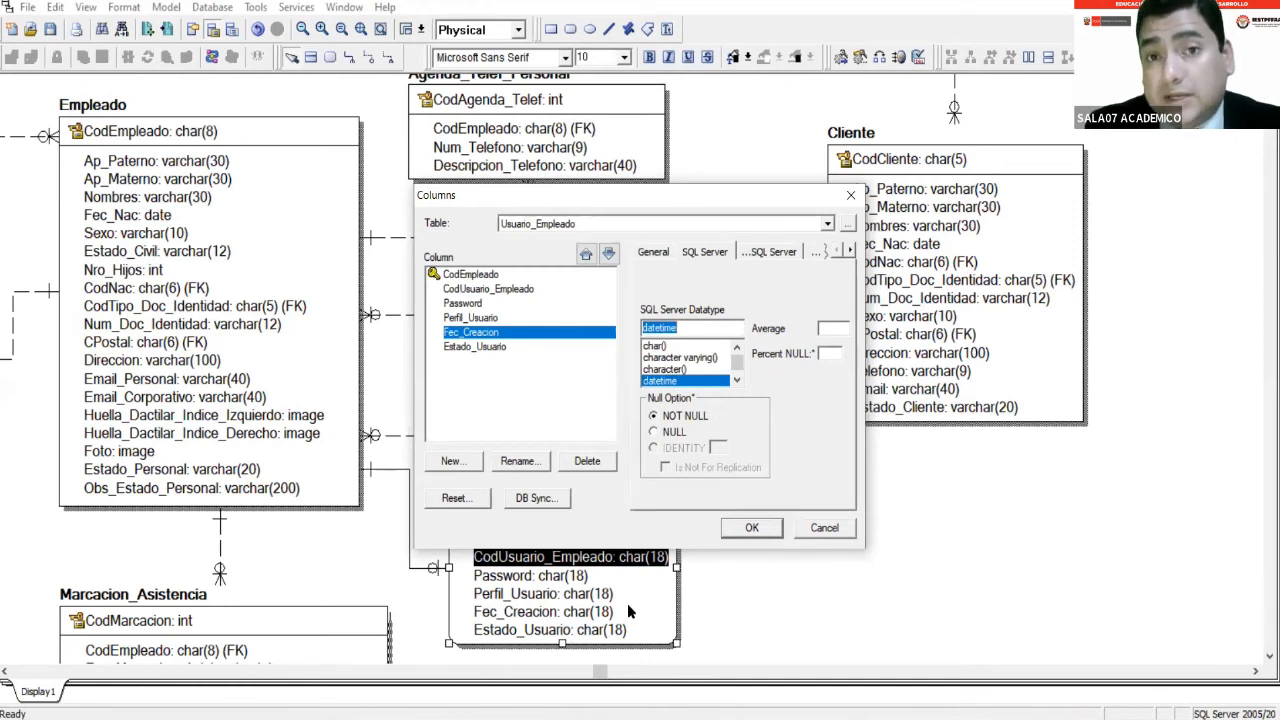
Set the Estado_Usuario column's datatype to varchar(20) and apply the column changes.
click(505, 347)
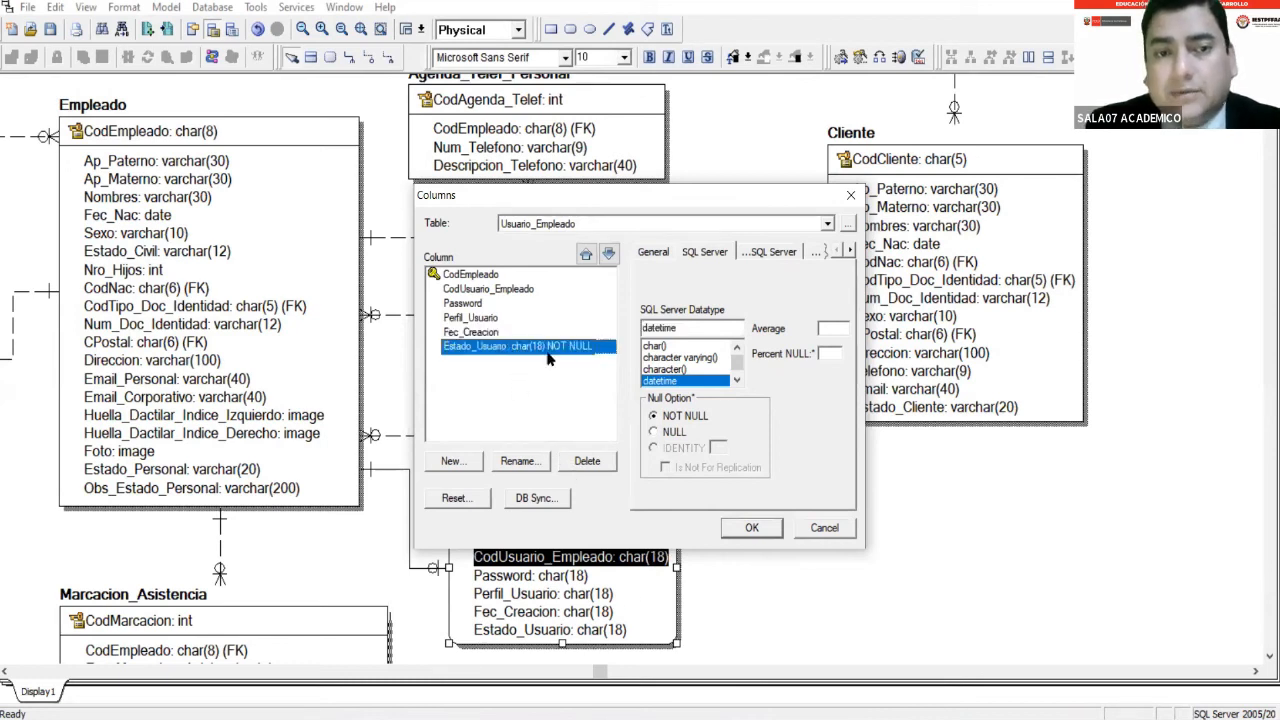
click(697, 328)
text(v)
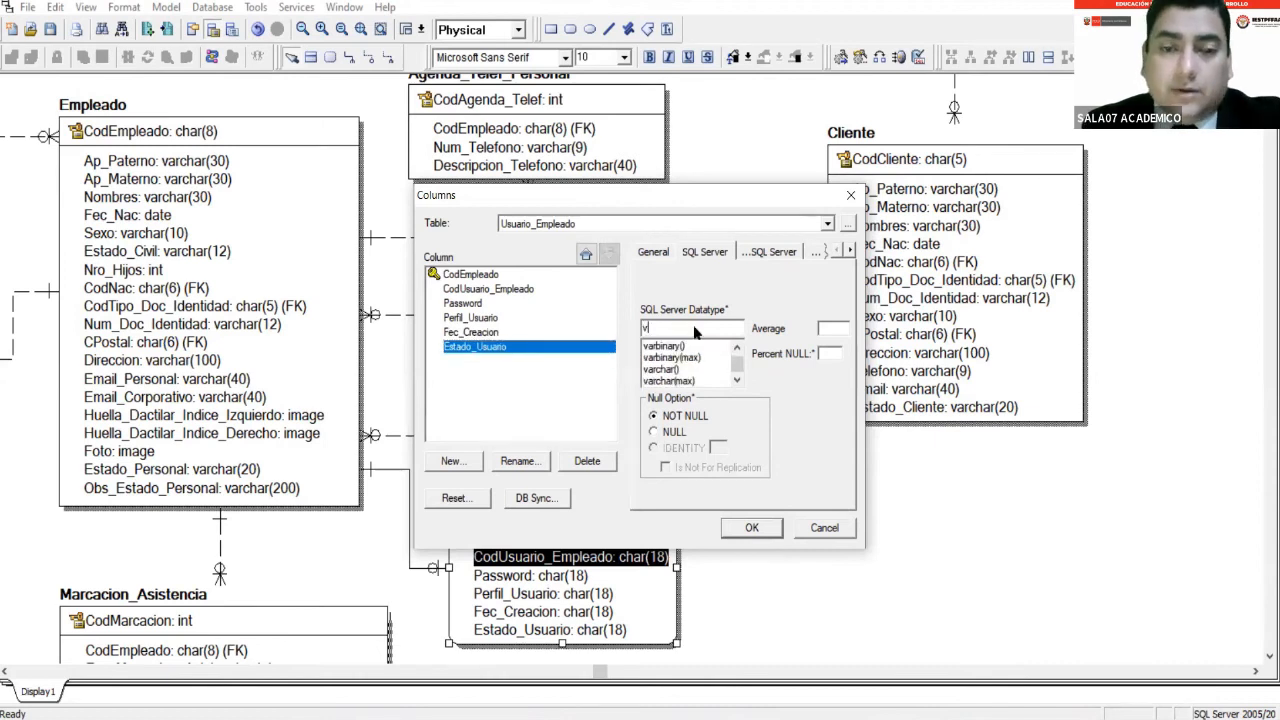
click(677, 370)
text(20)
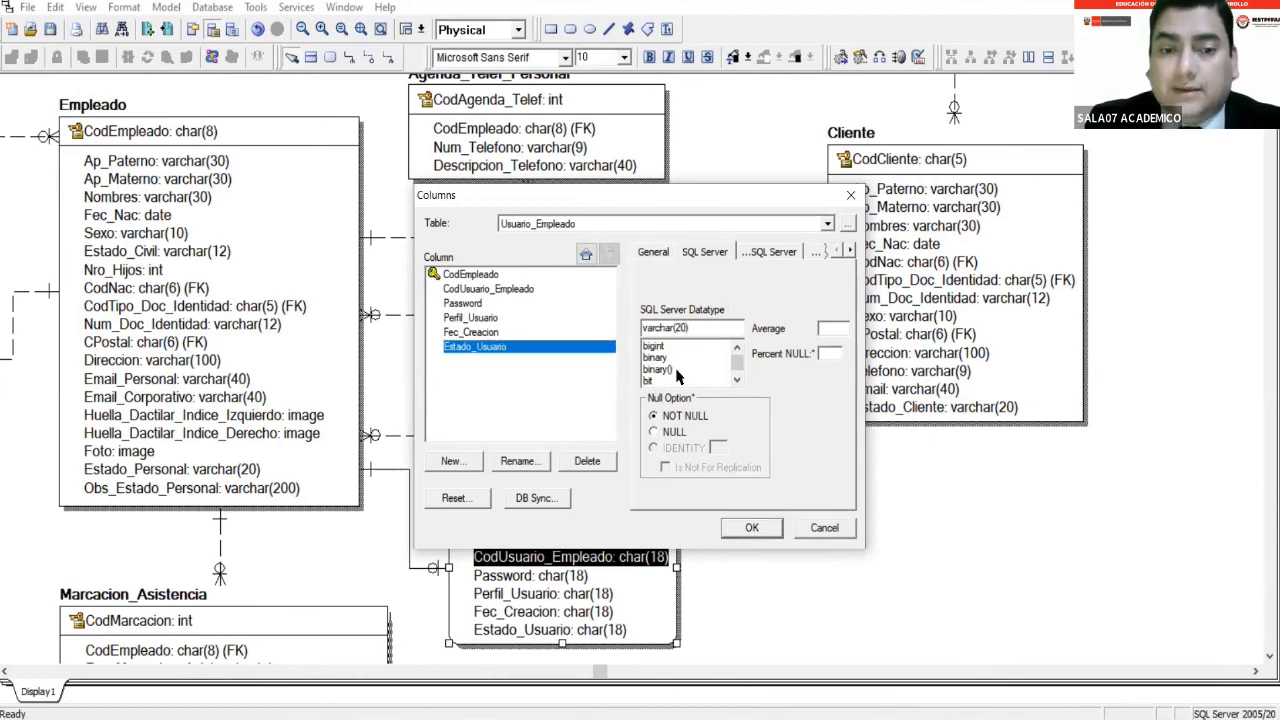
key(Return)
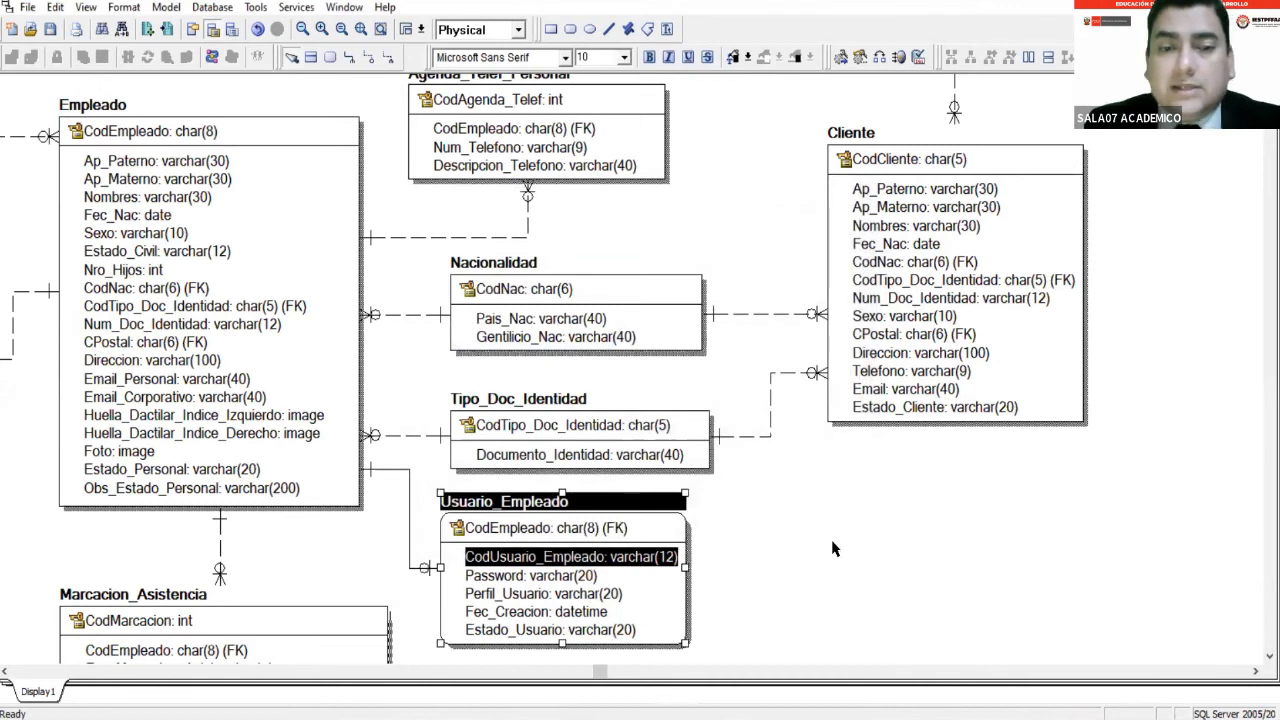
Move the Usuario_Empleado table slightly so its left edge lines up beneath the Tipo_Doc_Identidad table.
click(506, 514)
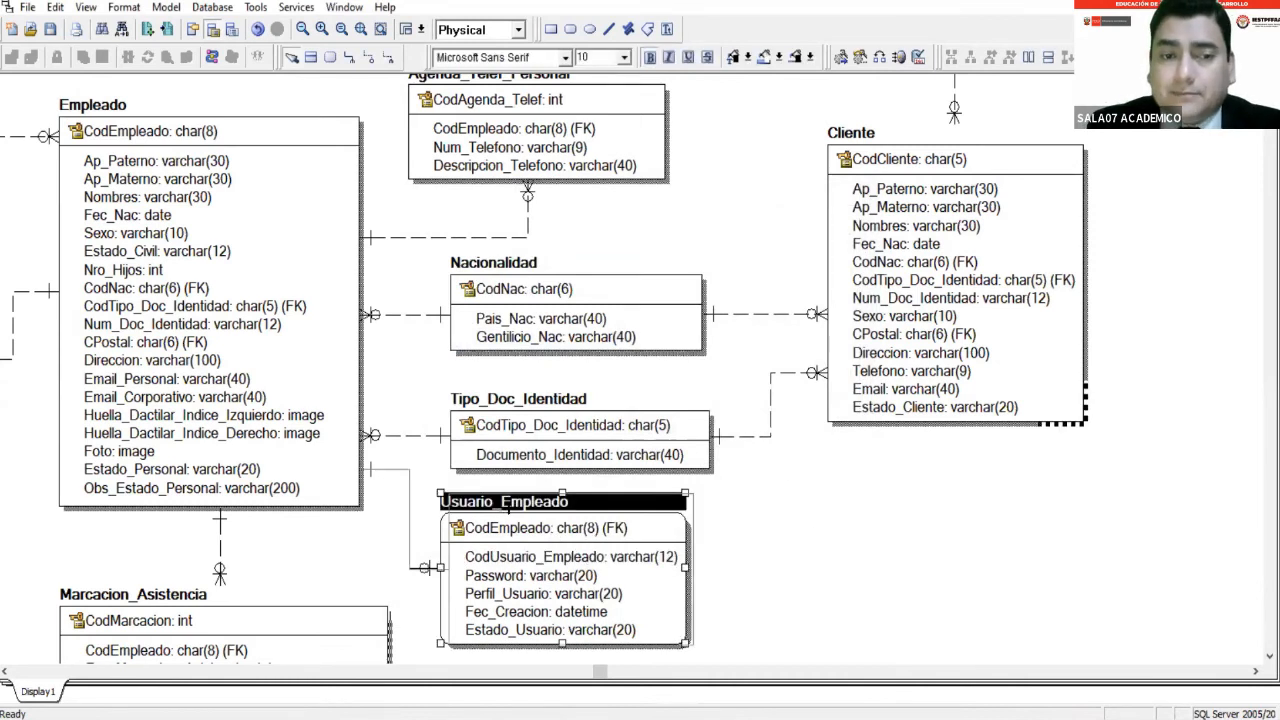
drag(507, 509, 515, 511)
click(755, 524)
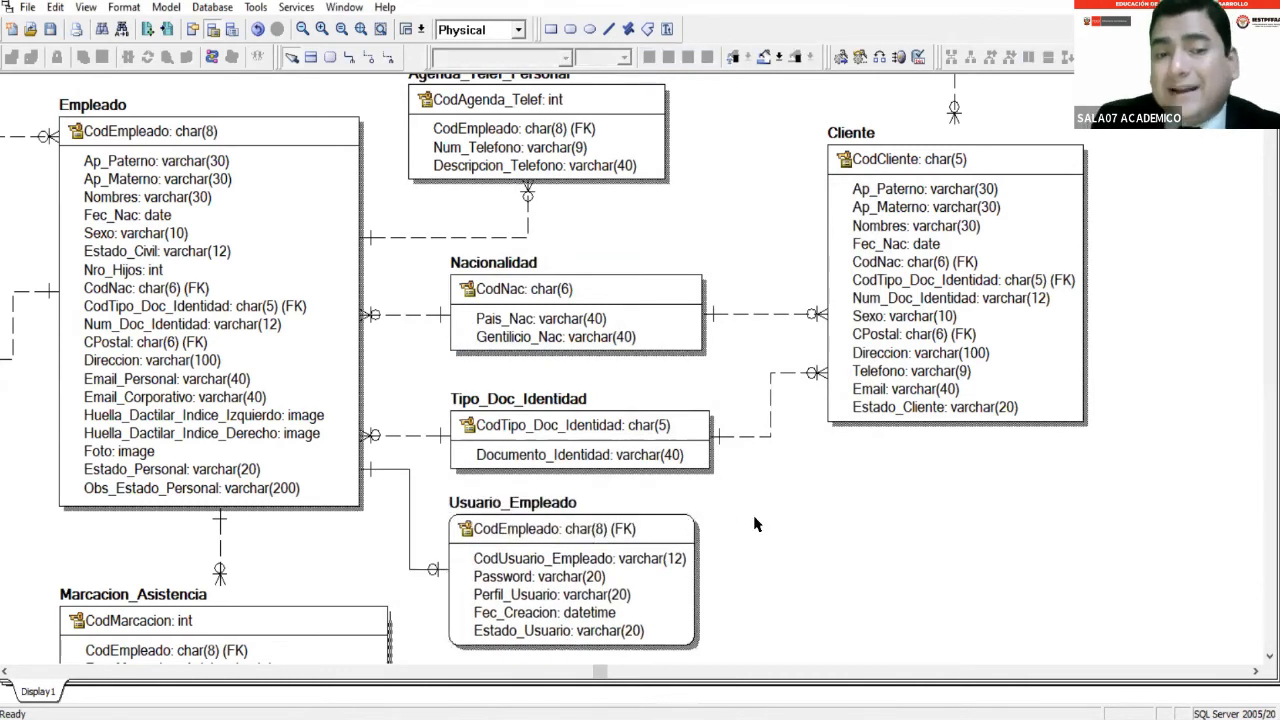
Examine how the Empleado table relates to the Usuario_Empleado table and which key they share.
click(254, 376)
click(535, 531)
click(279, 383)
click(572, 536)
click(287, 410)
click(557, 552)
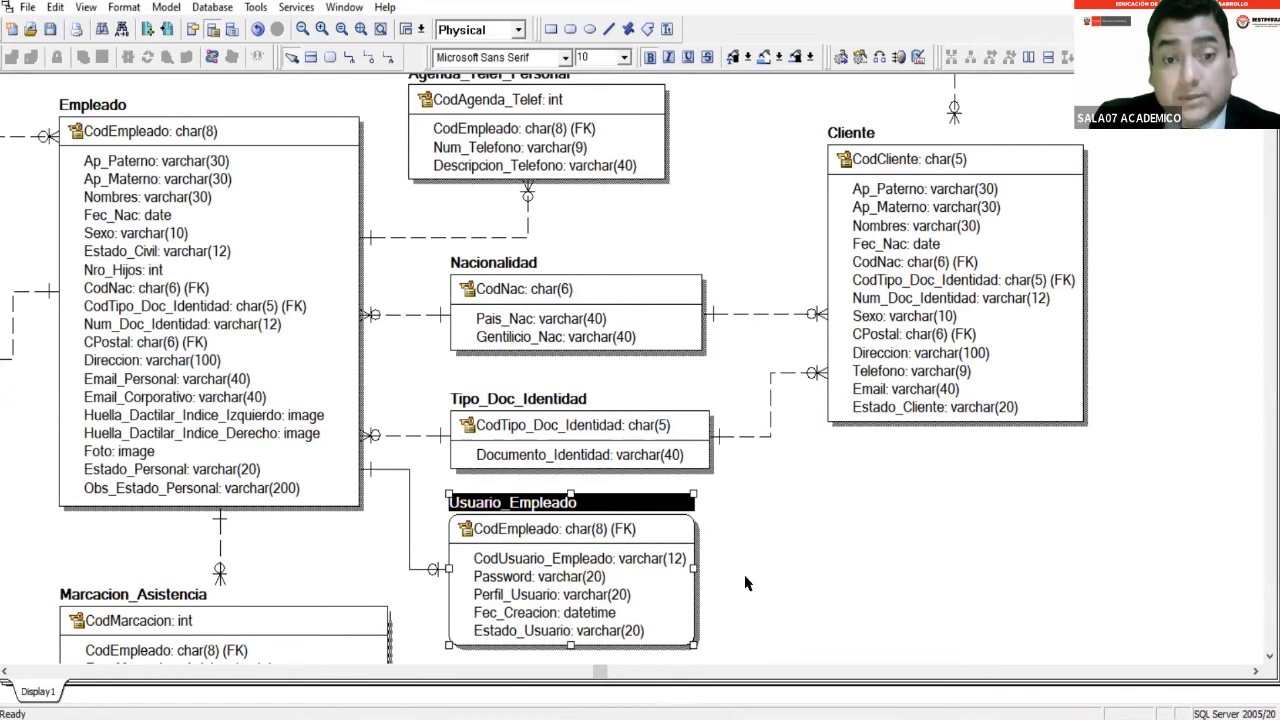
click(784, 581)
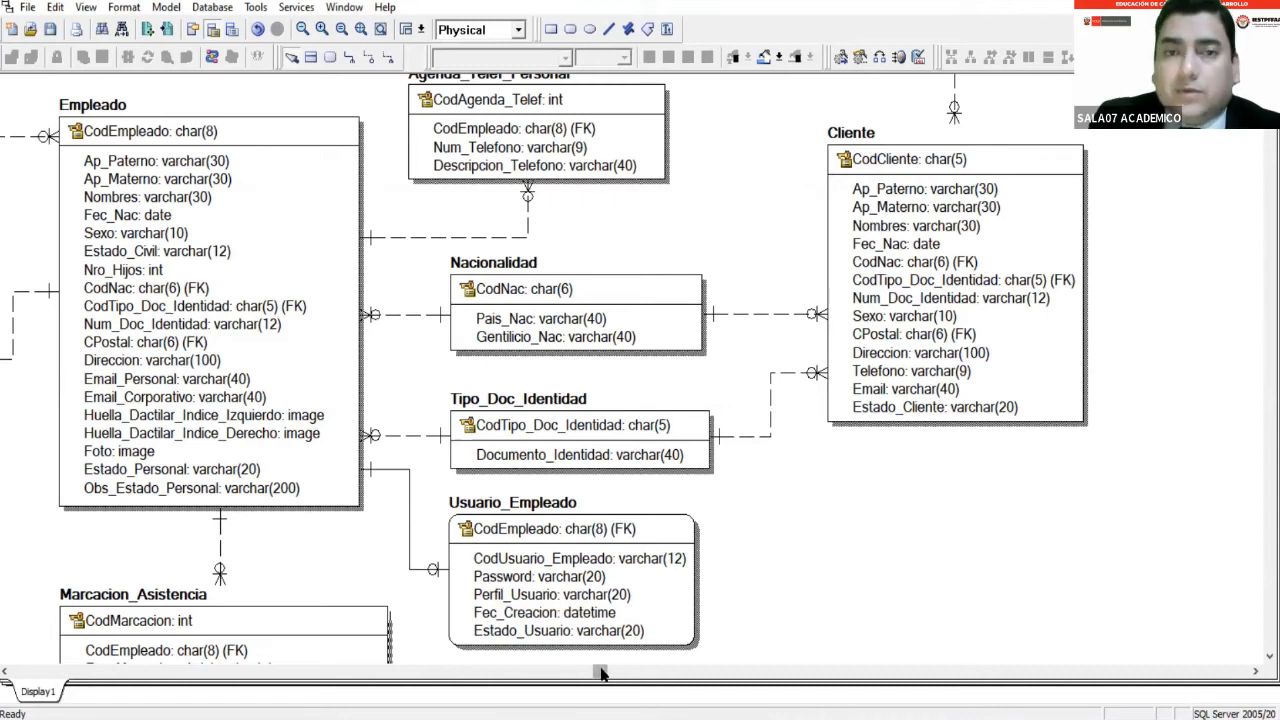
Examine the relationship between the Contrato_Personal and Empleado tables and their columns.
drag(601, 673, 509, 673)
drag(409, 700, 322, 672)
click(330, 335)
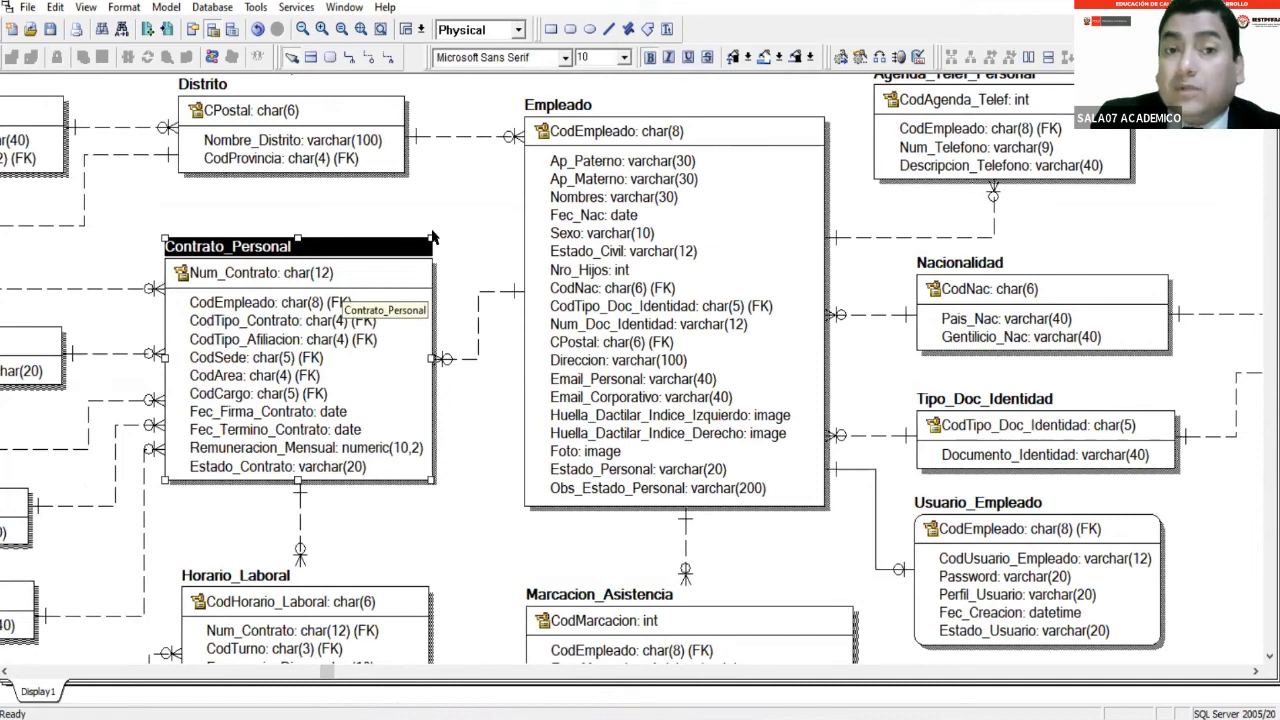
click(492, 228)
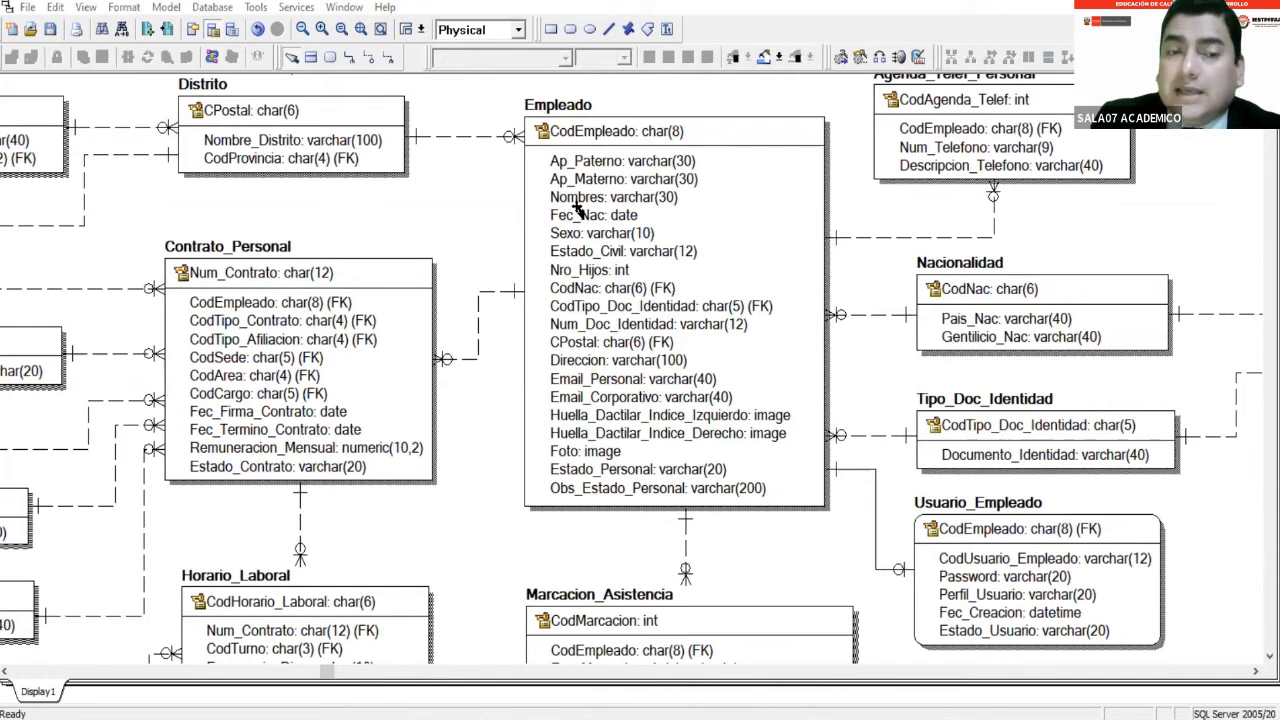
click(578, 210)
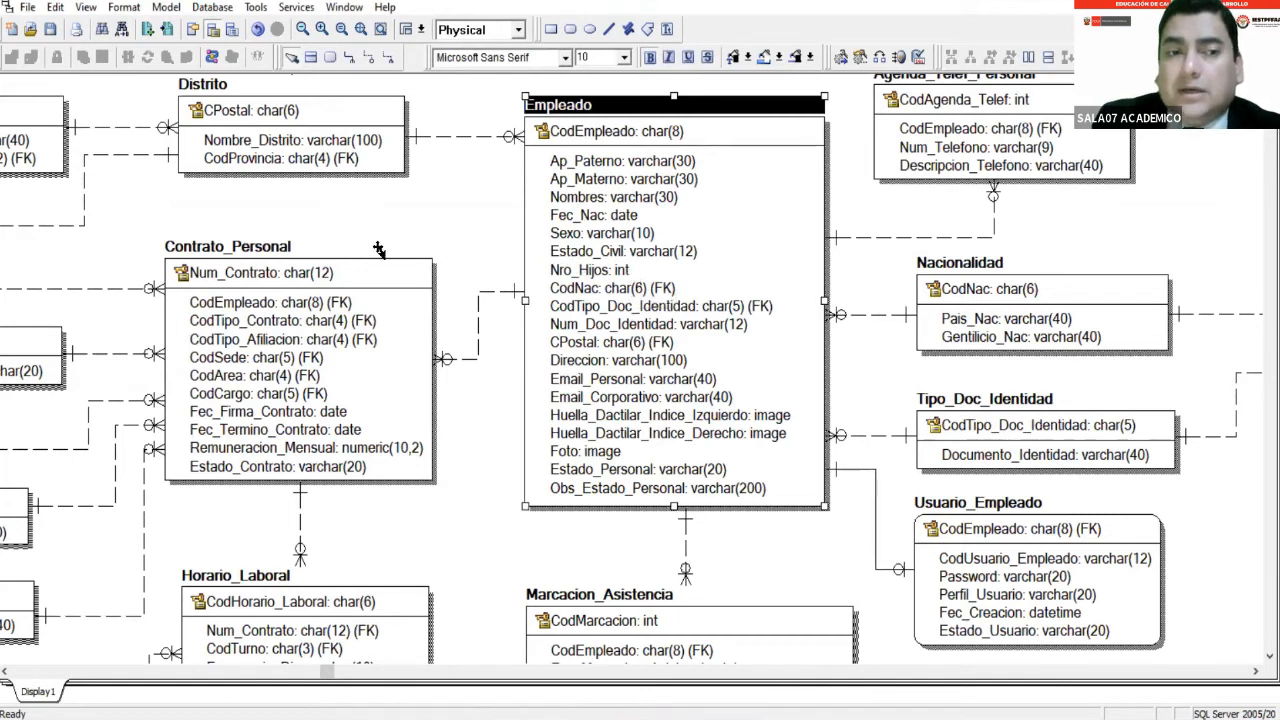
click(284, 253)
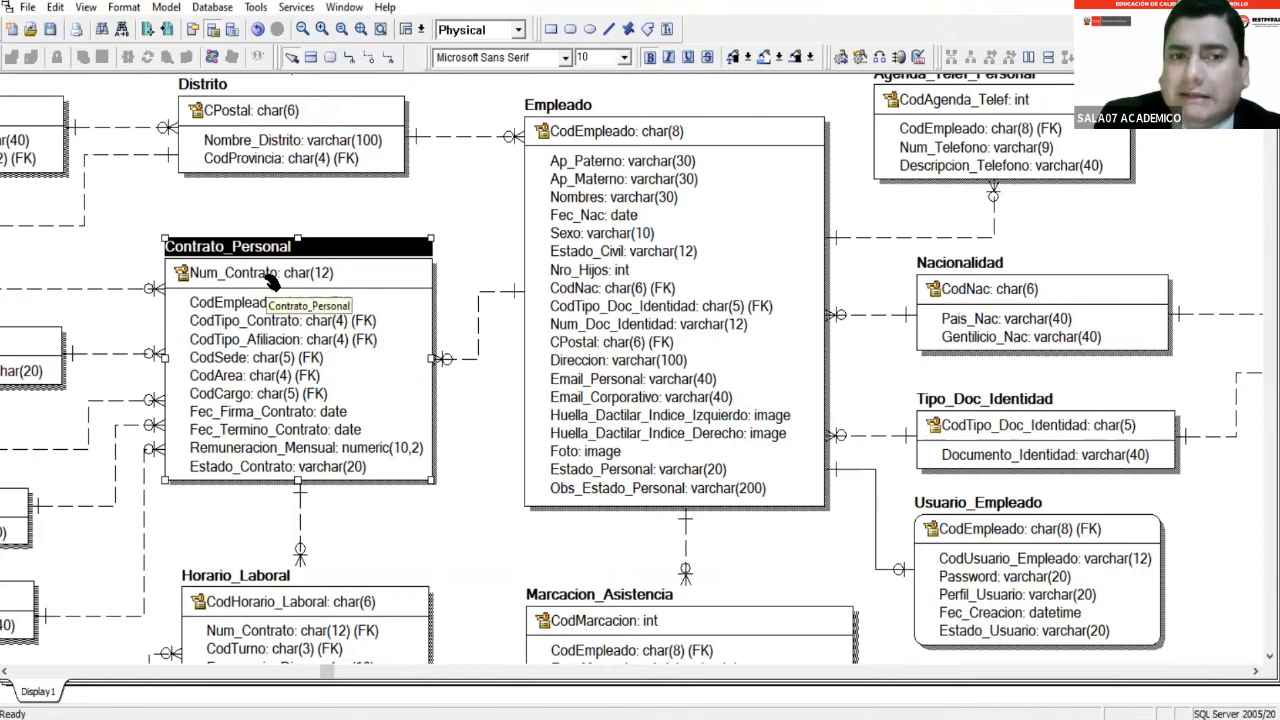
click(558, 288)
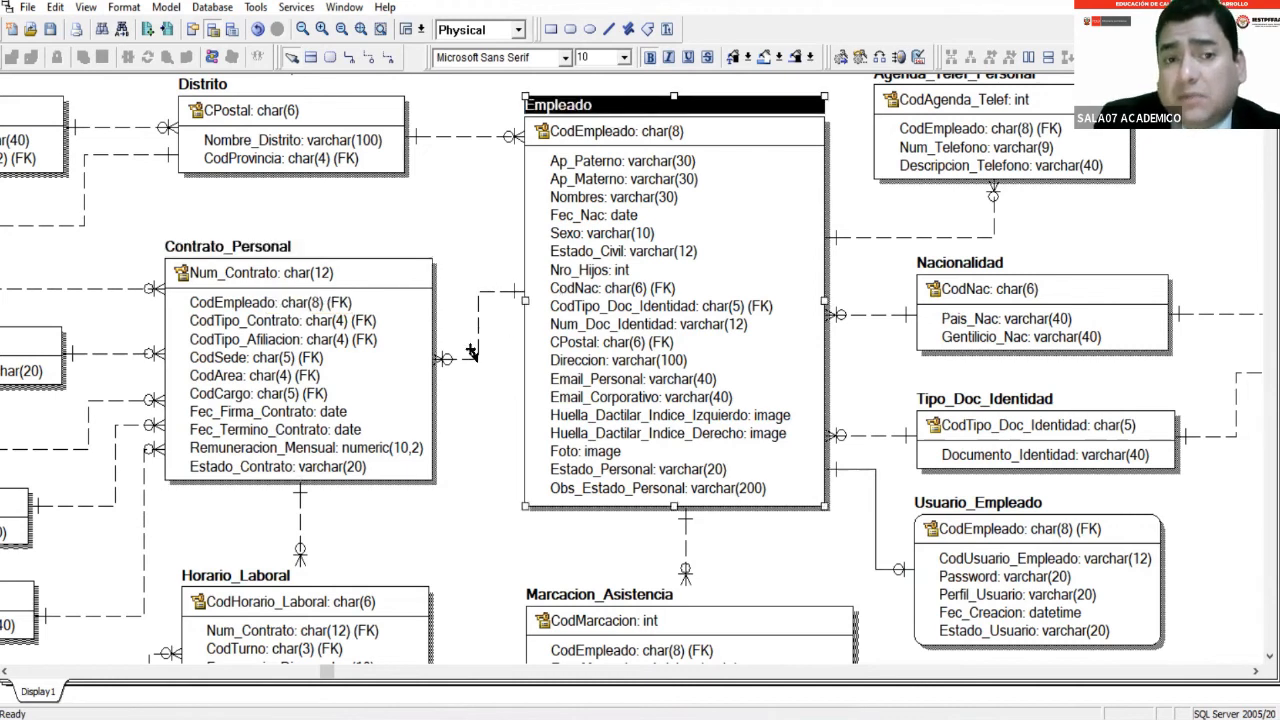
click(388, 372)
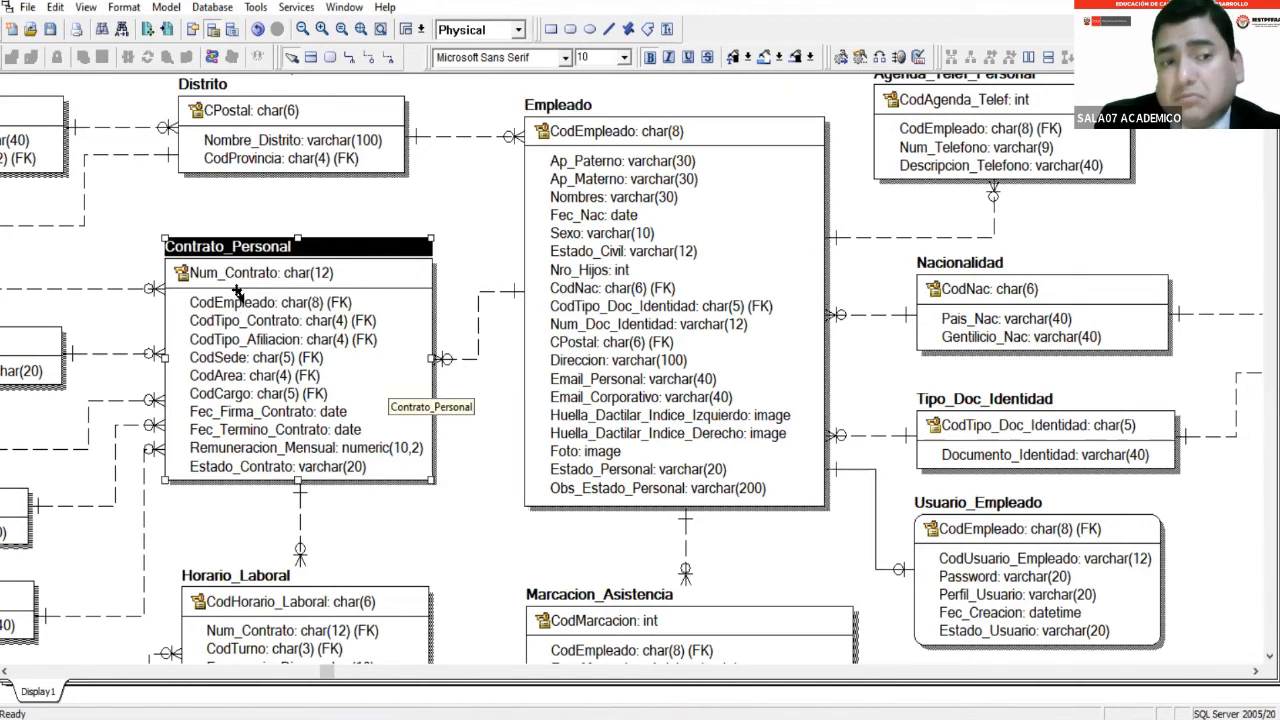
click(590, 350)
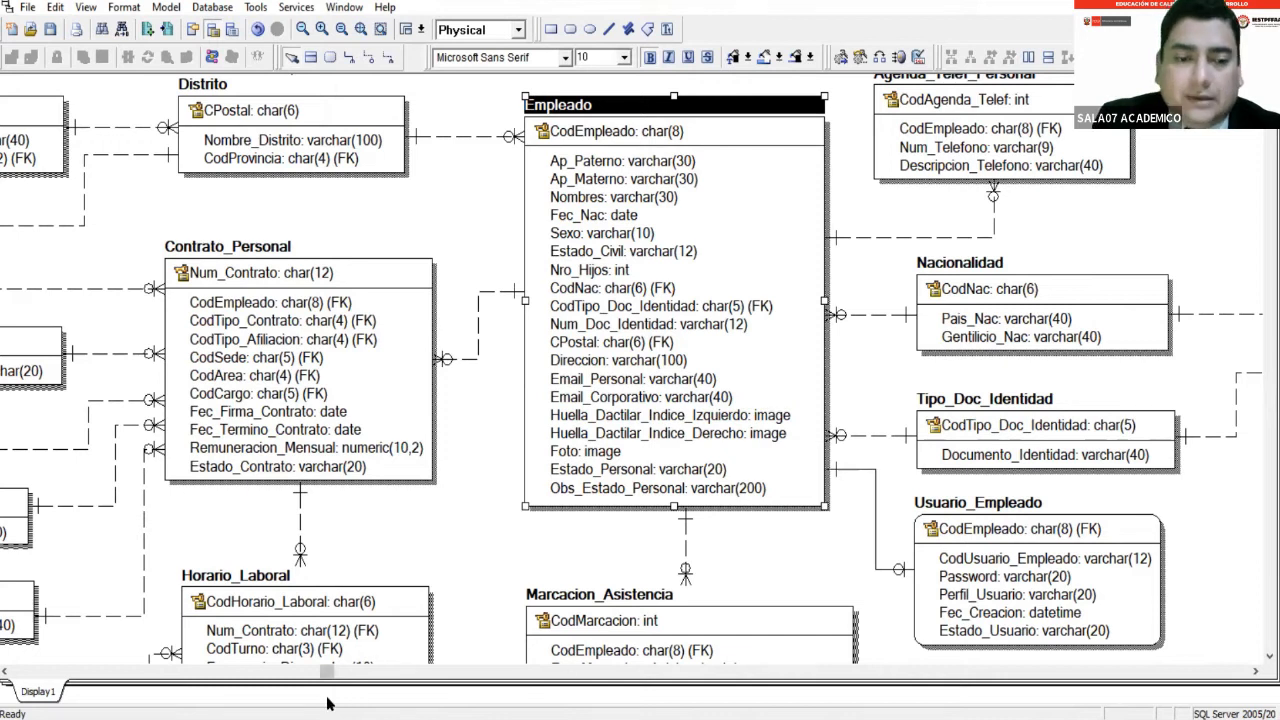
Show the model as Logical and rename the Sede entity as Sucursal.
drag(327, 672, 5, 670)
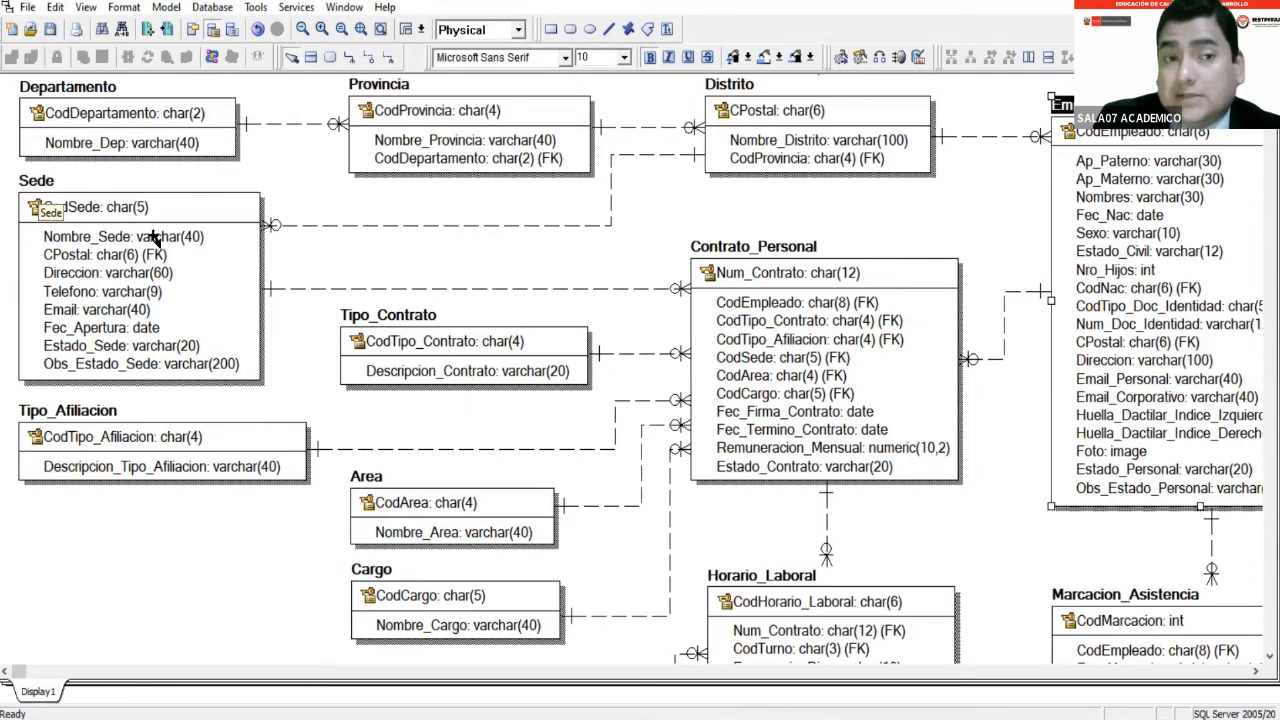
click(168, 290)
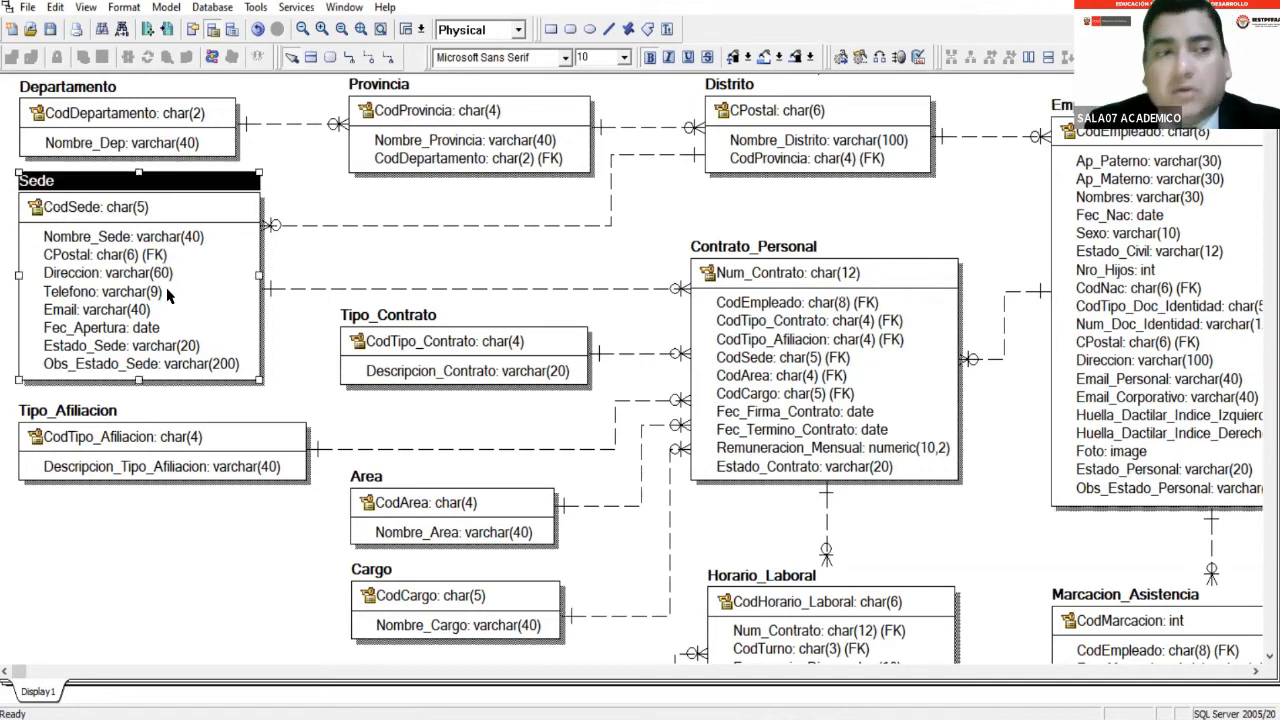
click(518, 30)
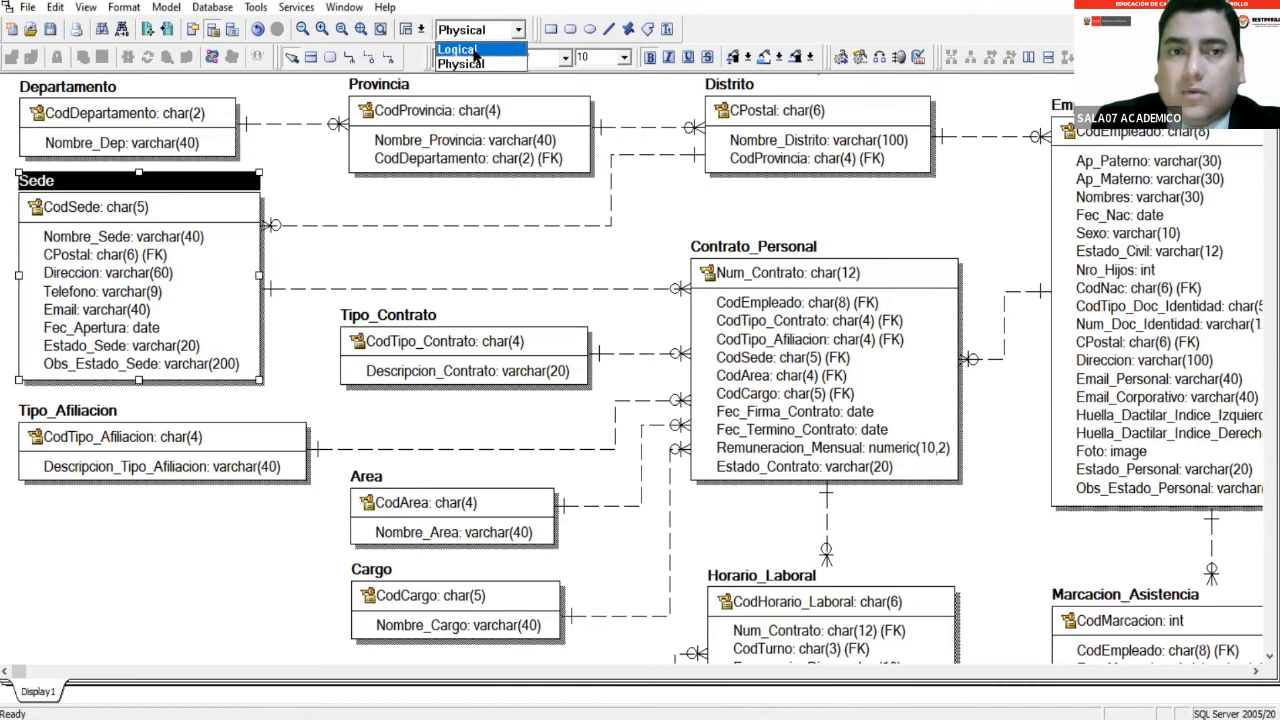
click(477, 51)
click(236, 273)
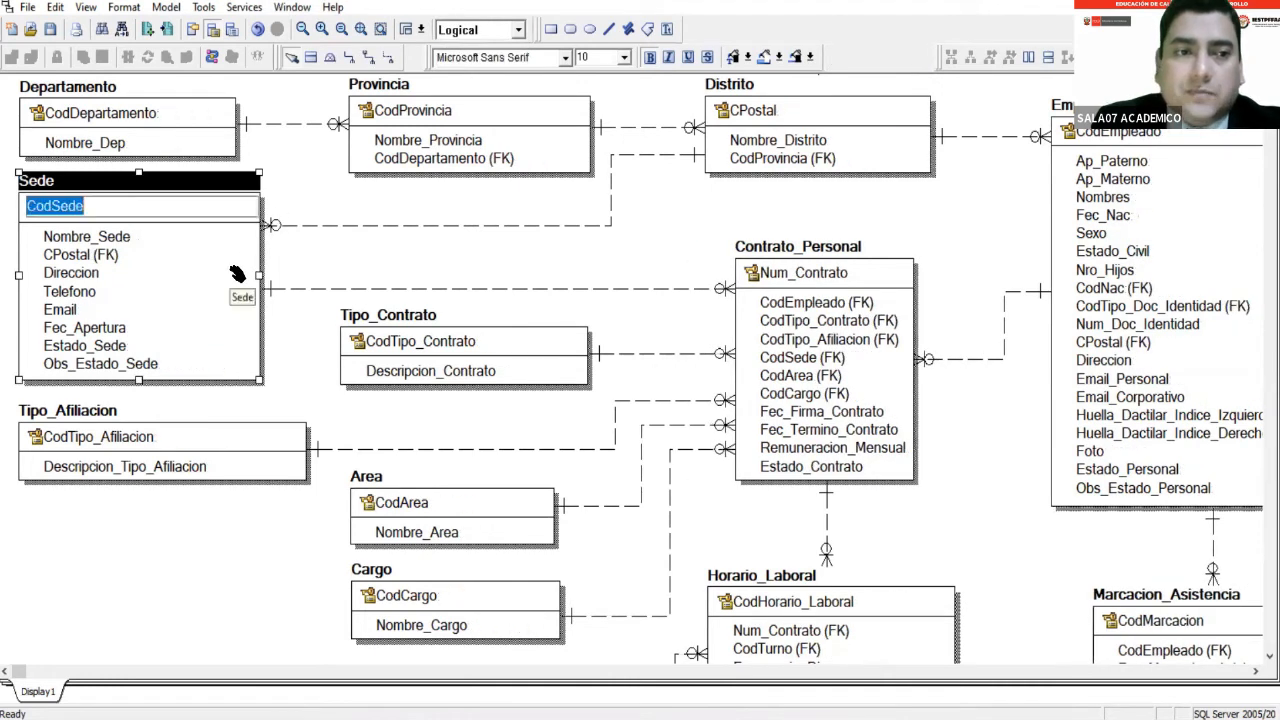
key(shift+Tab)
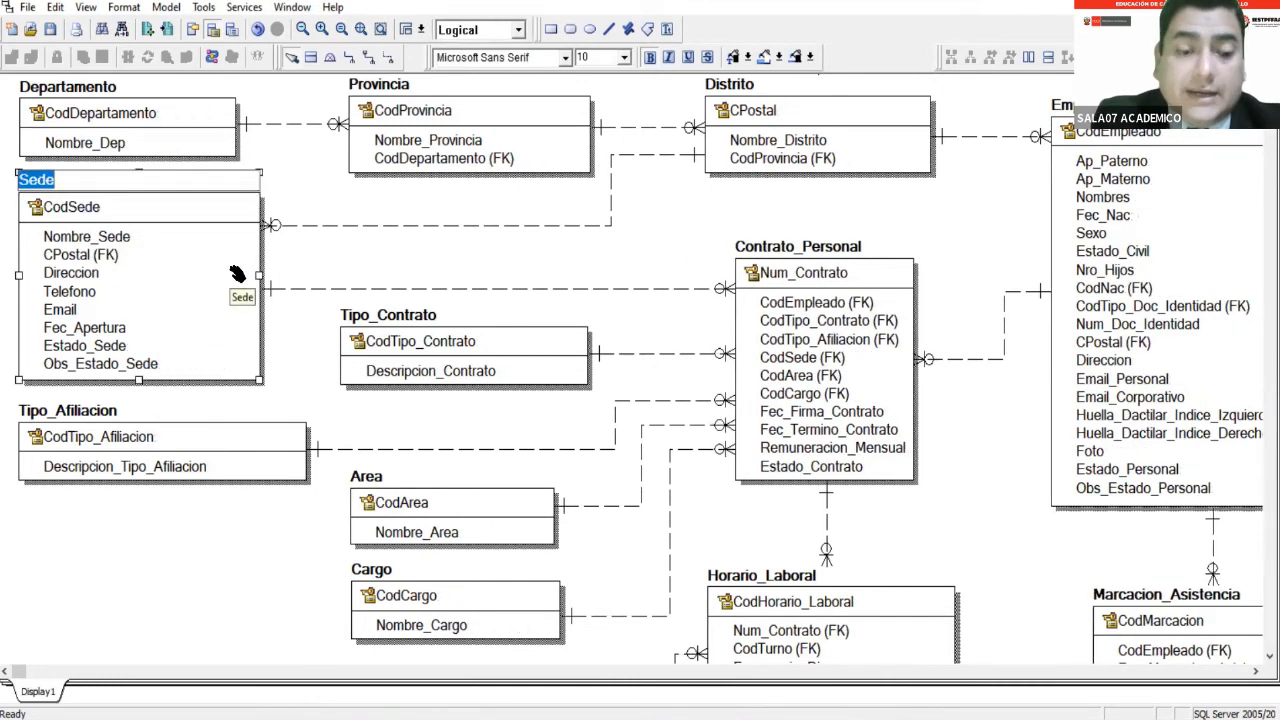
text(Sucursal)
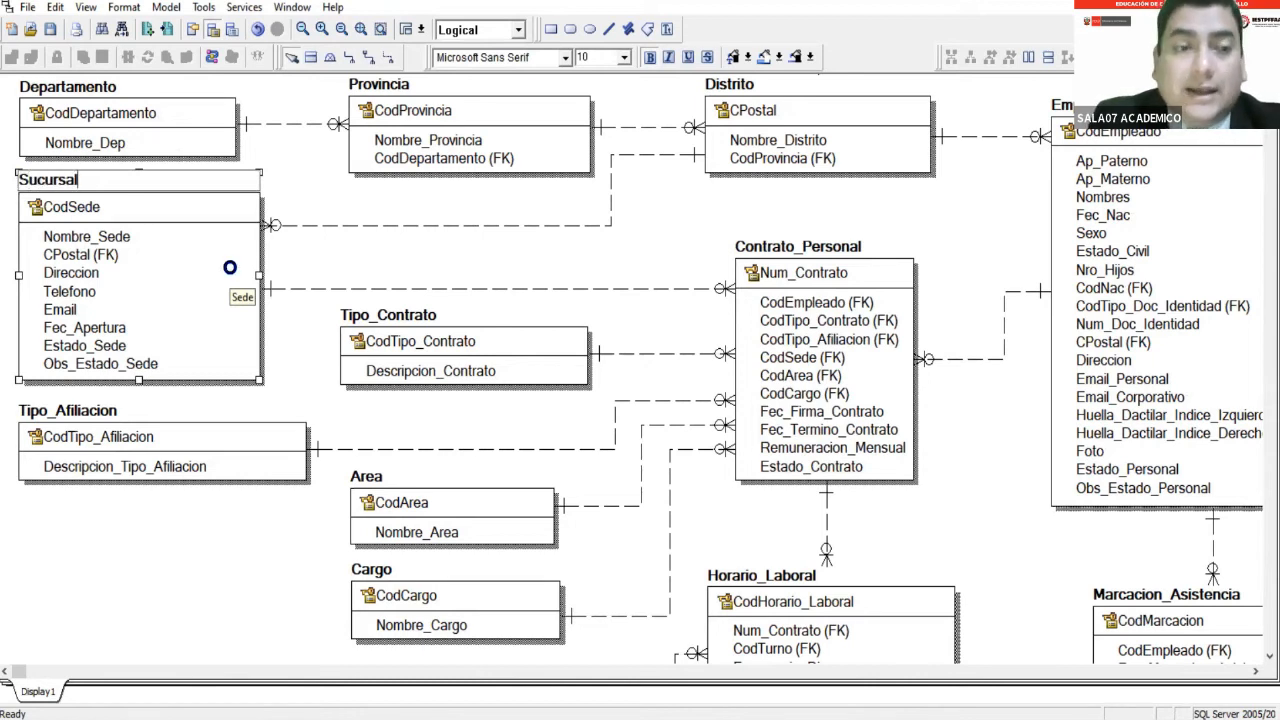
Rename the Sucursal entity's primary key attribute as CodSucursal.
key(Tab)
key(End)
key(BackSpace)
key(BackSpace)
key(BackSpace)
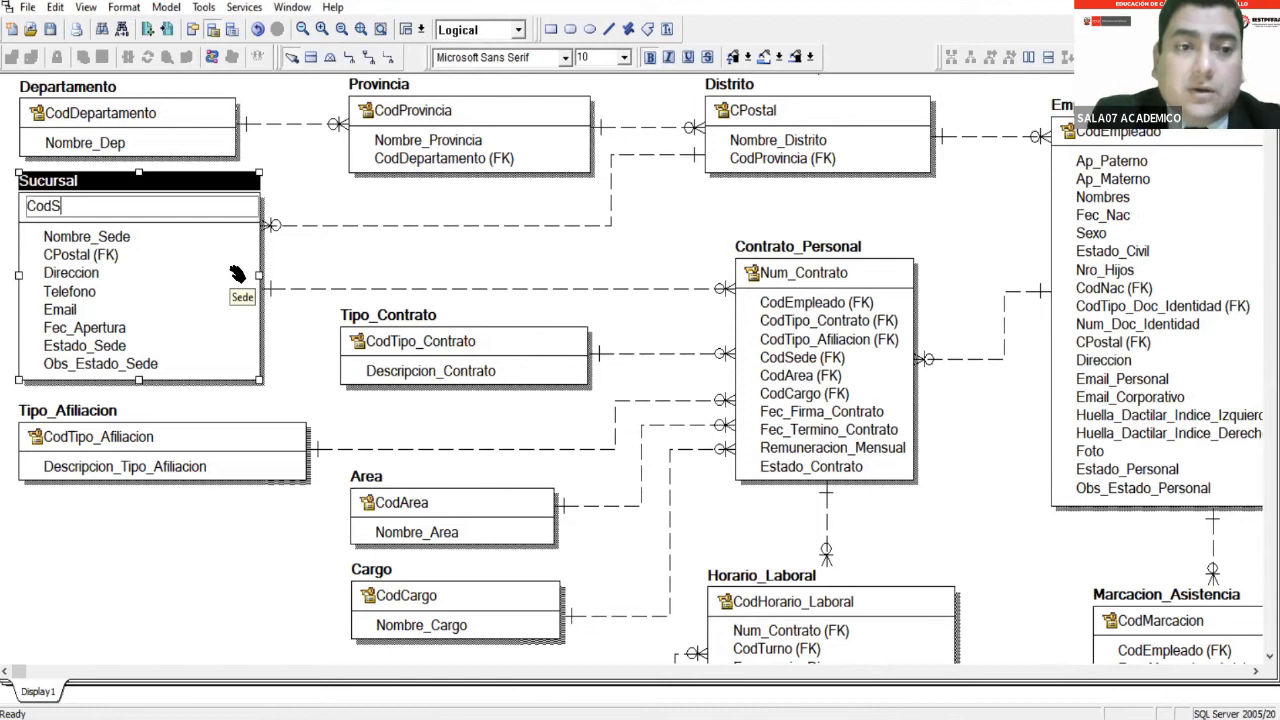
text(u)
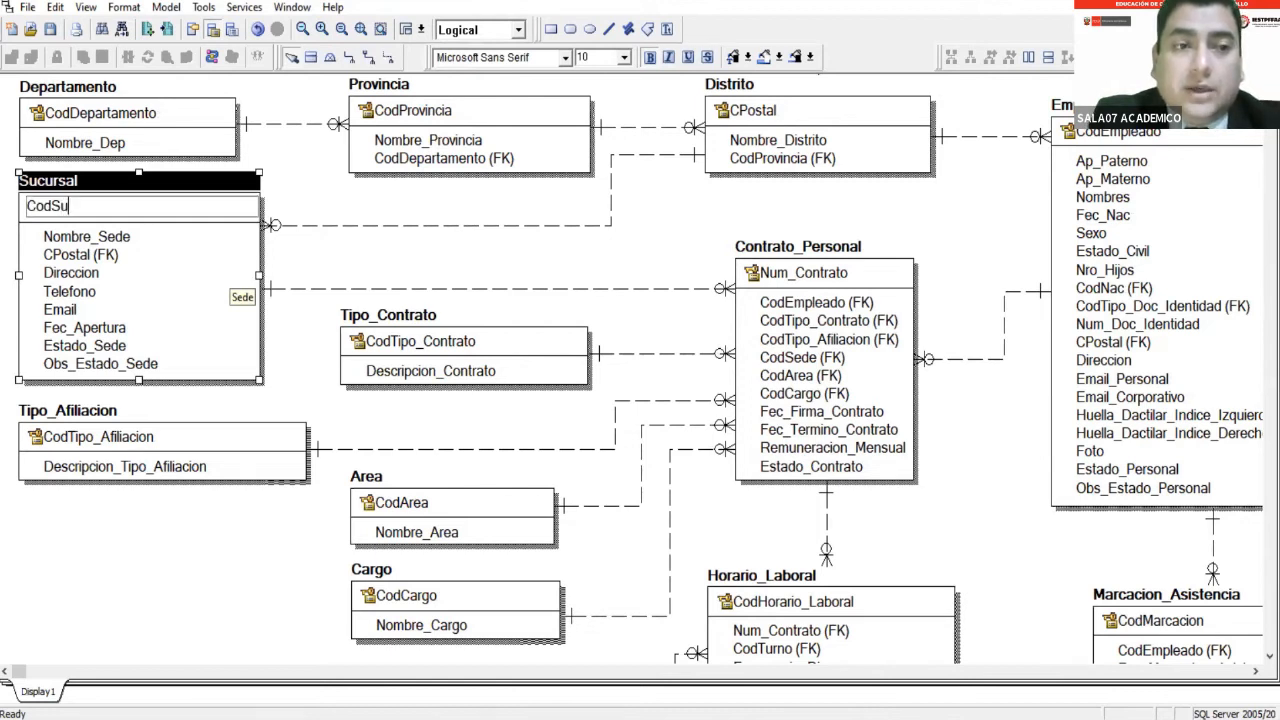
text(cursal)
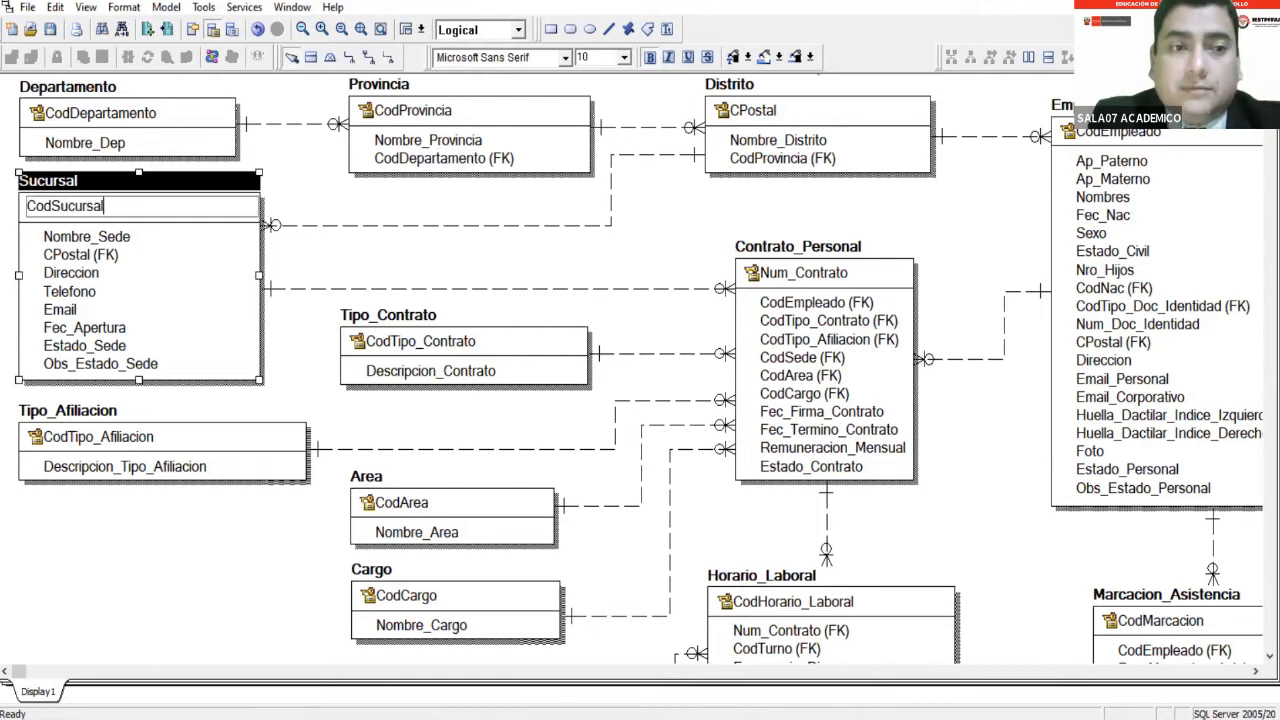
click(340, 270)
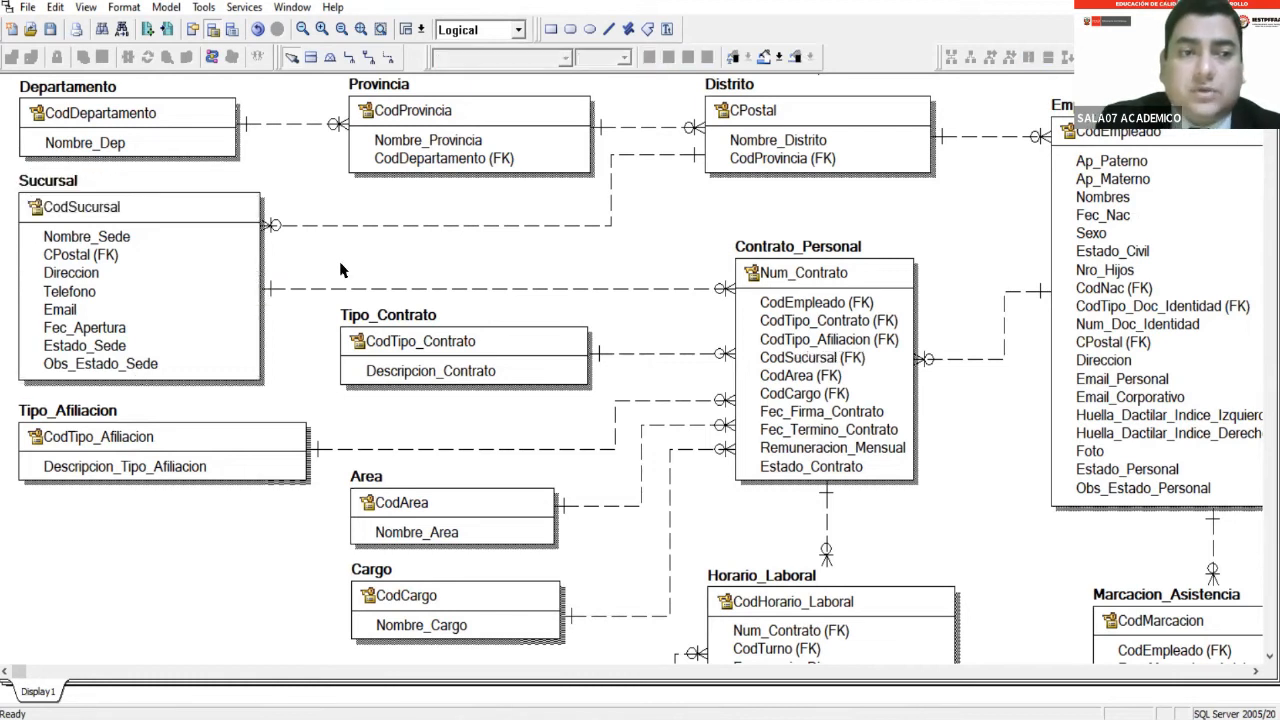
Check the CodSucursal key in Sucursal and Contrato_Personal, and show the model as Physical.
click(178, 242)
click(118, 212)
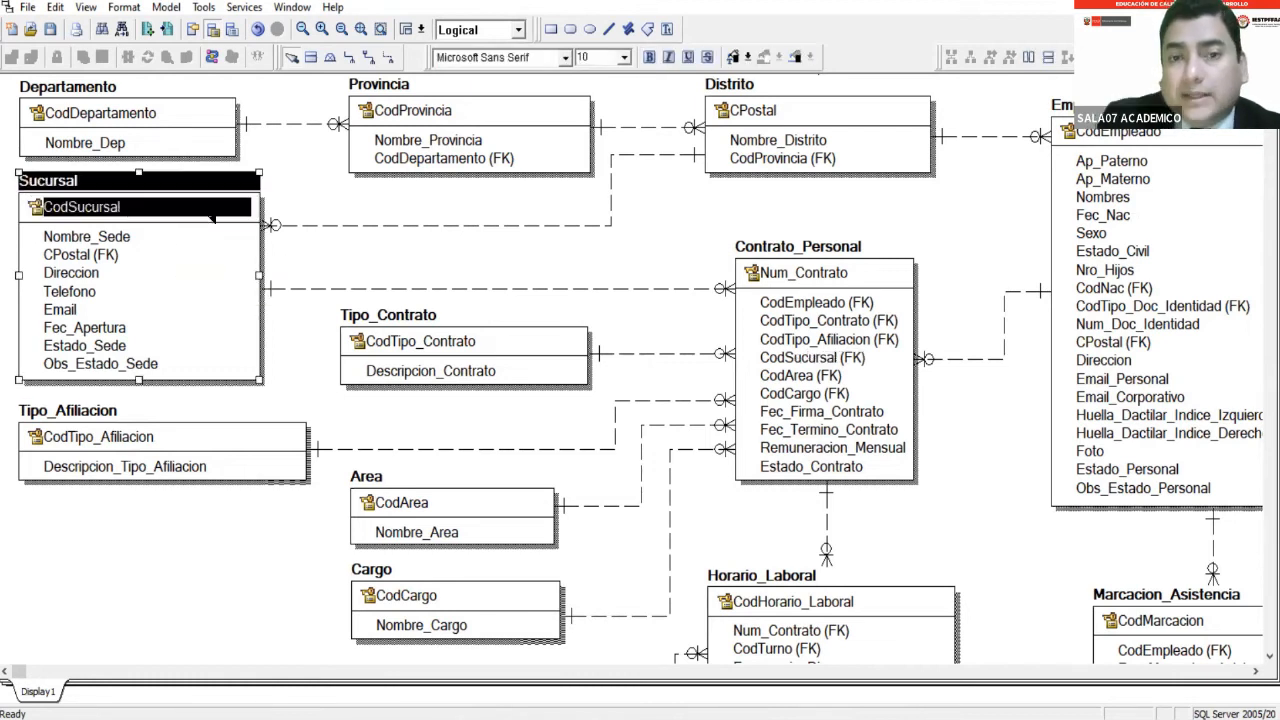
click(848, 366)
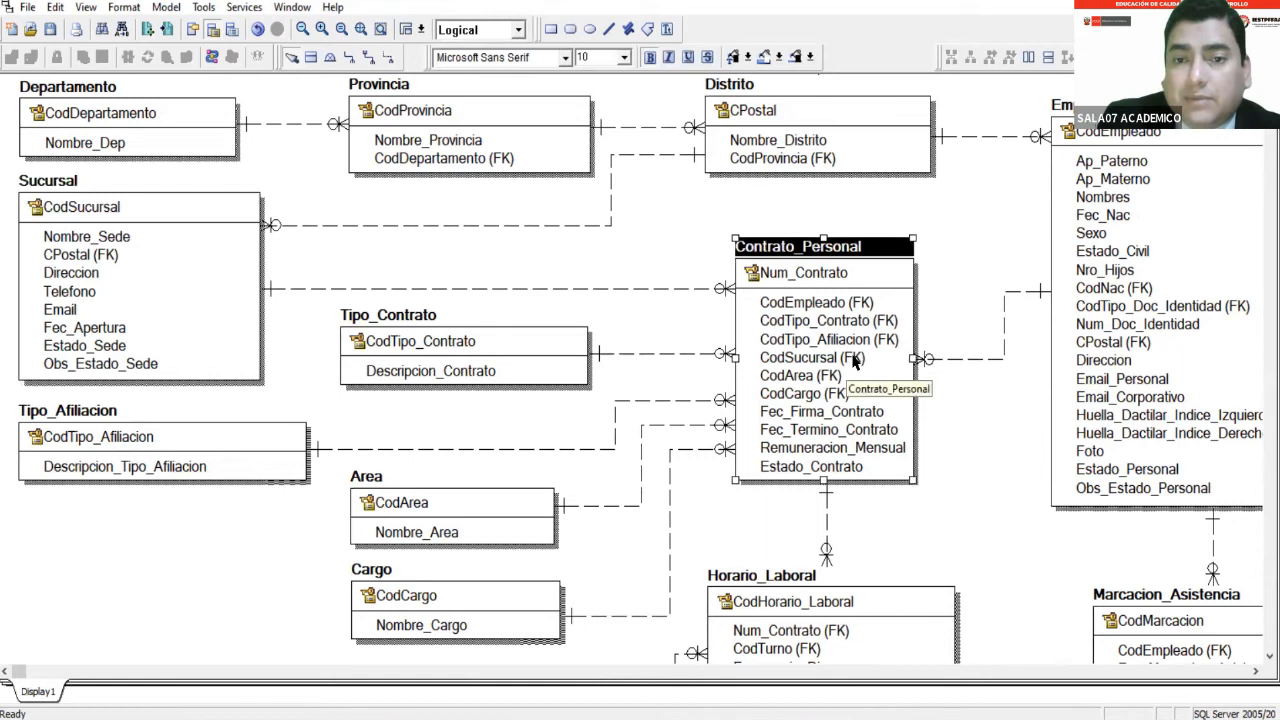
click(855, 365)
click(507, 31)
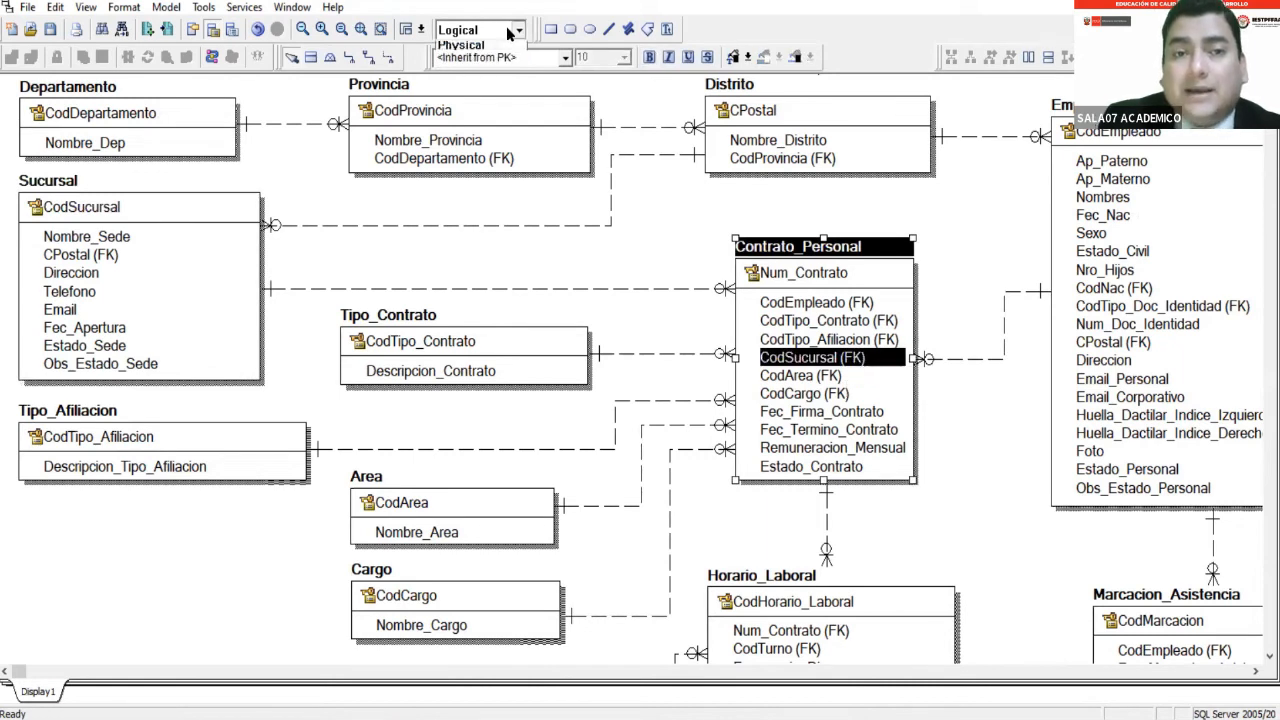
click(460, 64)
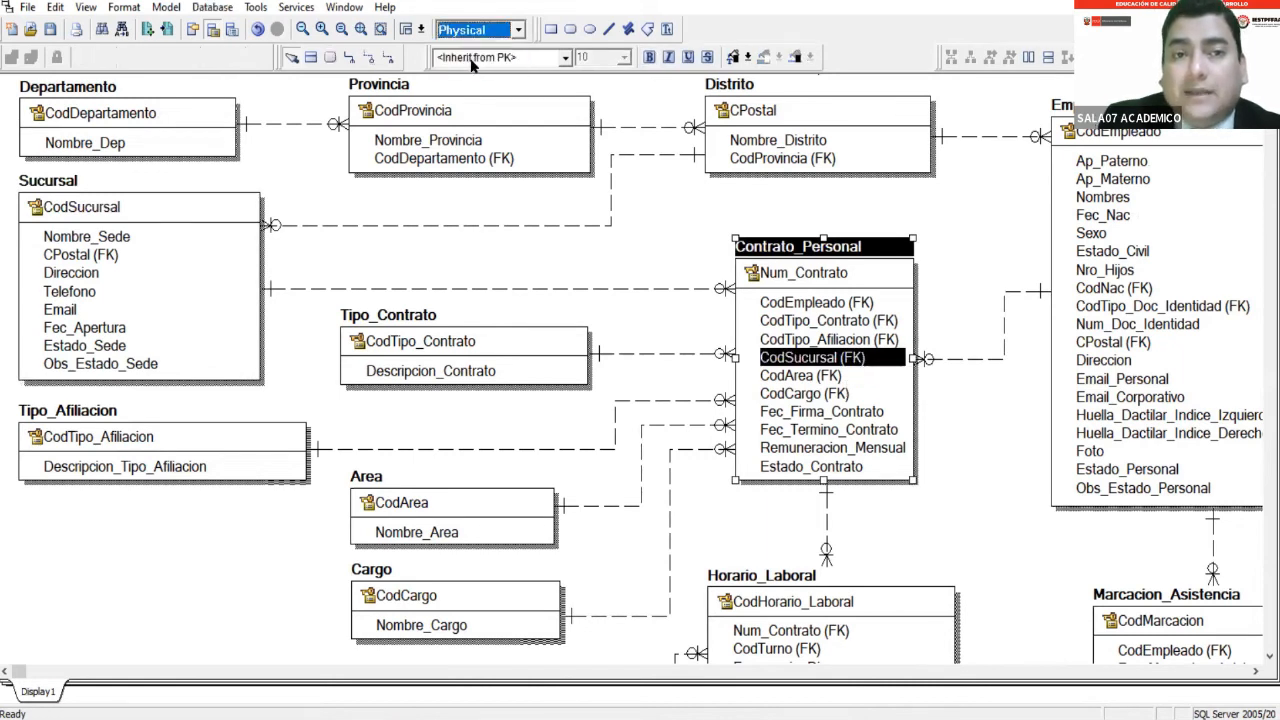
click(358, 276)
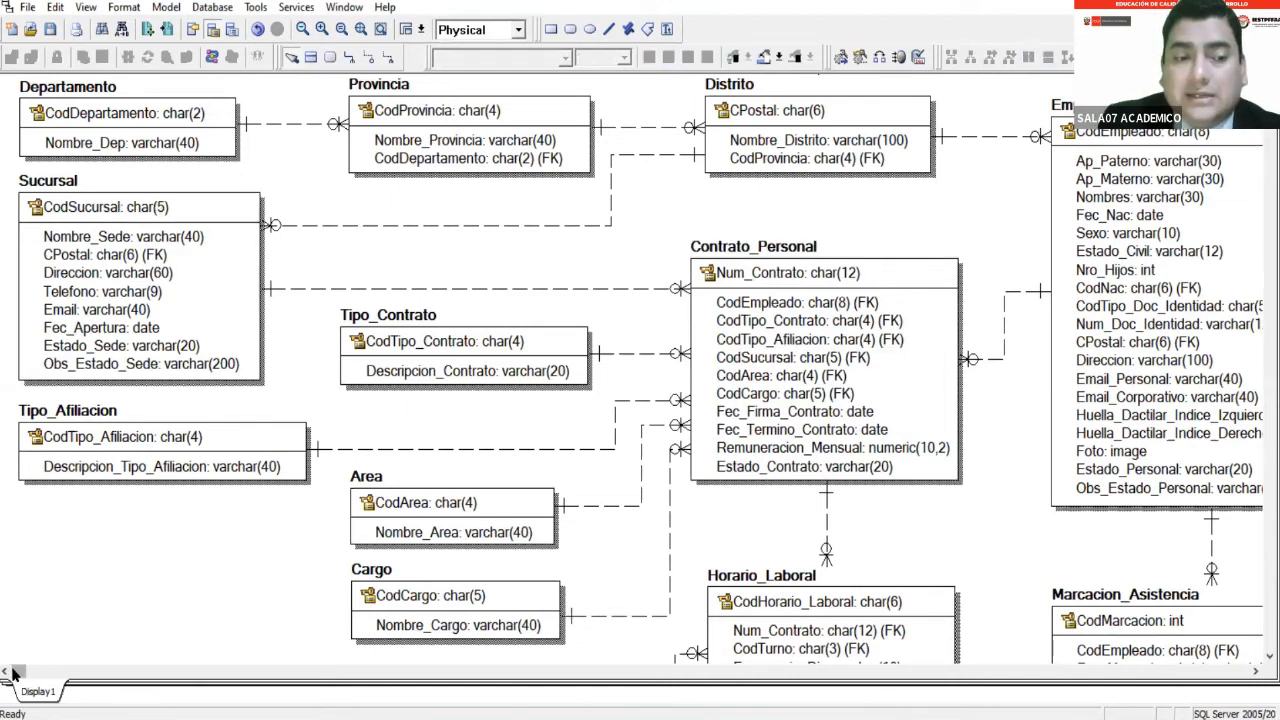
drag(12, 672, 98, 672)
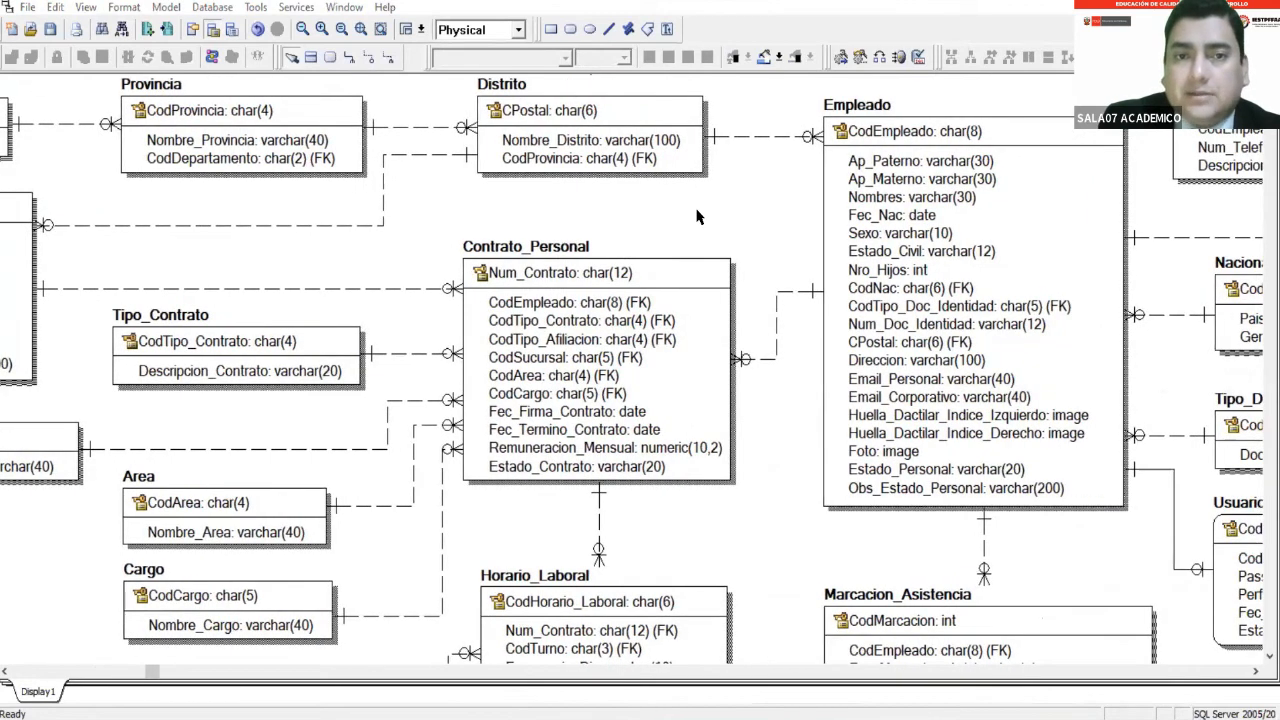
Examine the columns of the Empleado, Usuario_Empleado and Cliente tables and their links to Nacionalidad and Tipo_Doc_Identidad.
drag(152, 672, 242, 672)
drag(383, 702, 640, 704)
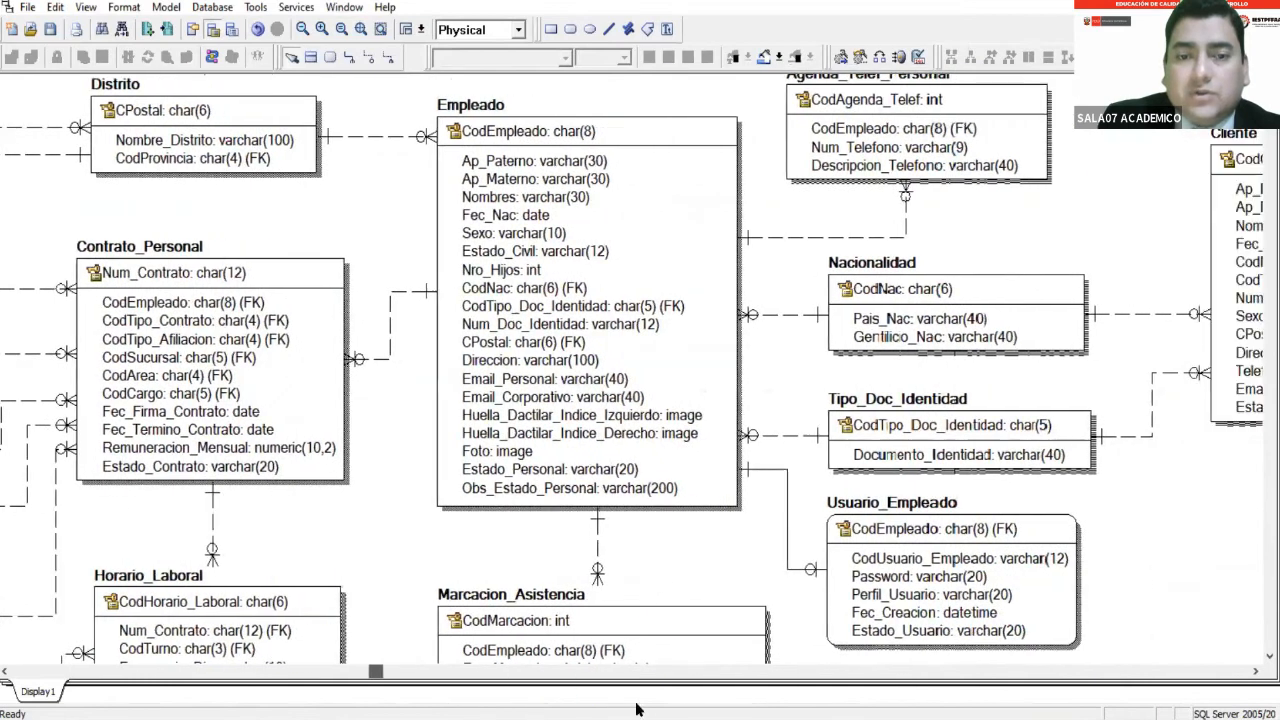
scroll(610, 480, down, 2)
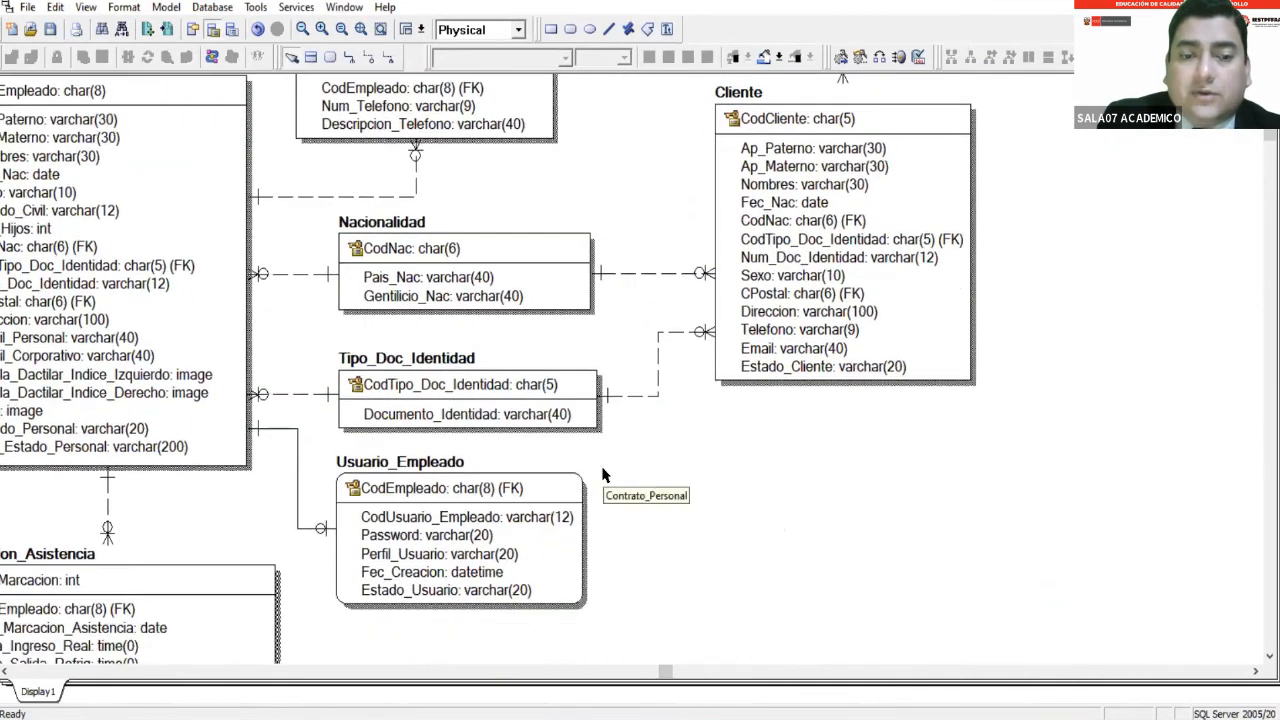
drag(663, 674, 583, 674)
scroll(820, 485, up, 2)
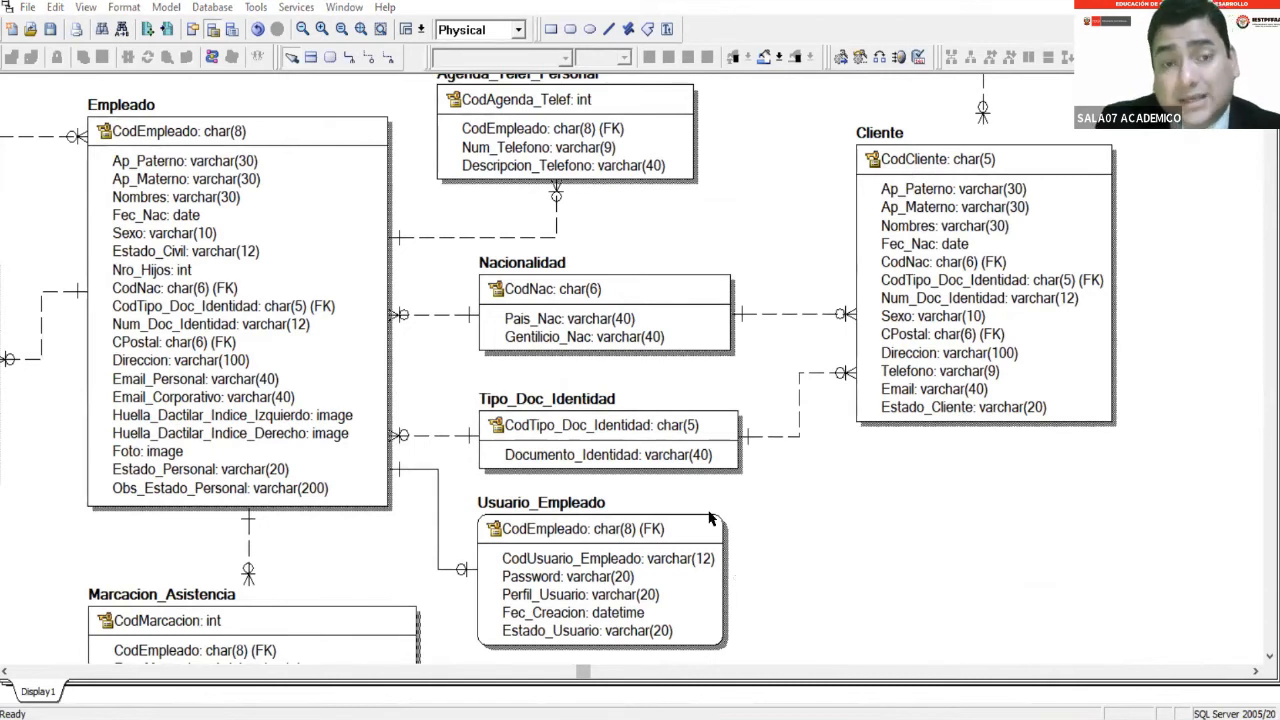
drag(583, 678, 609, 675)
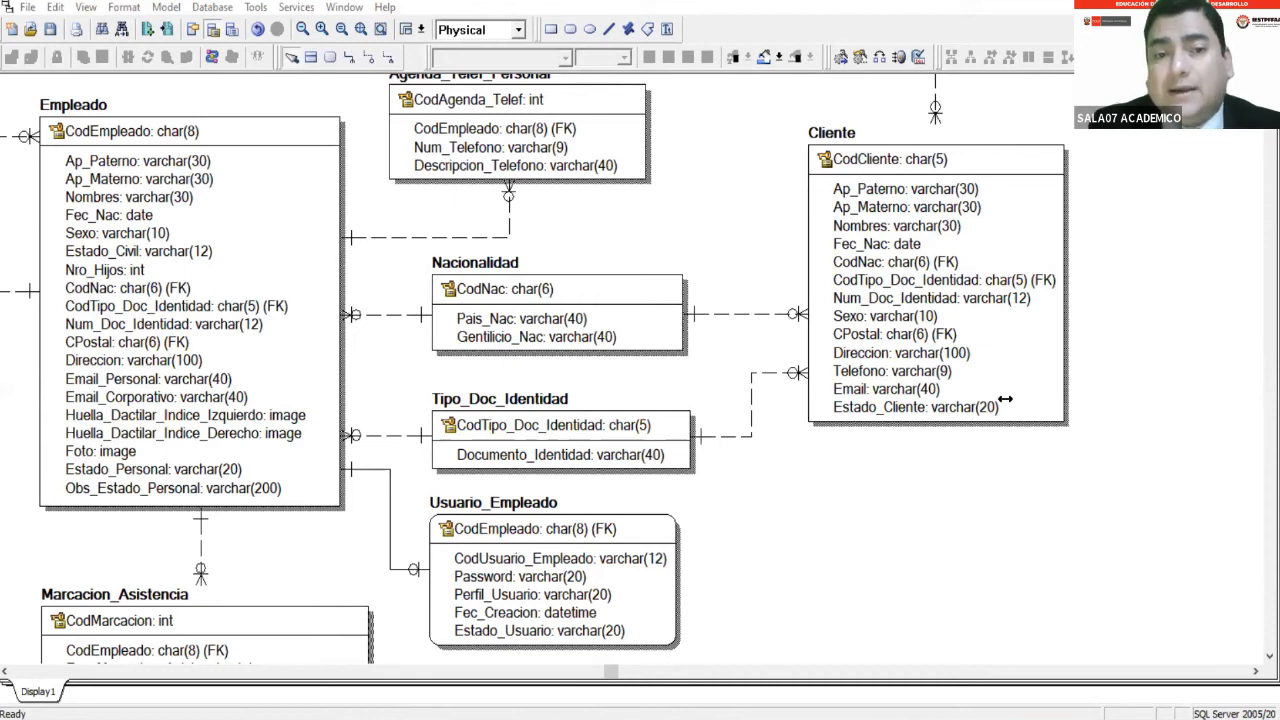
drag(611, 677, 705, 677)
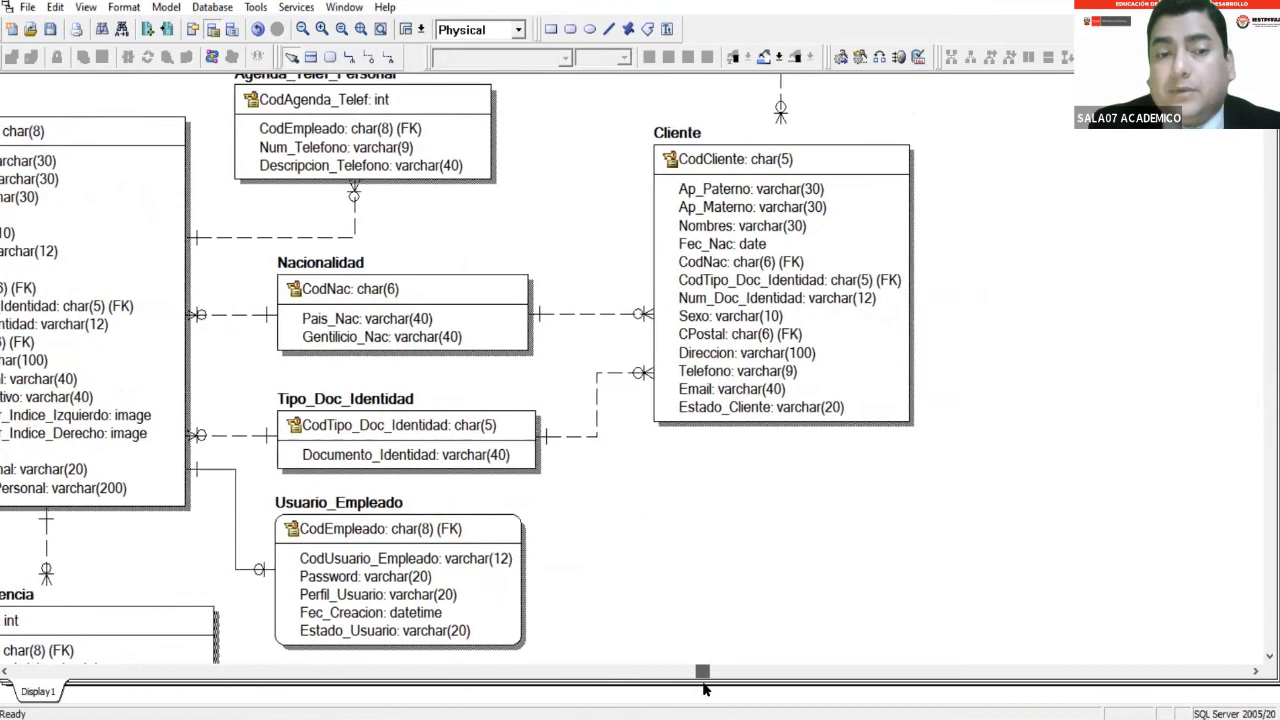
scroll(662, 572, down, 1)
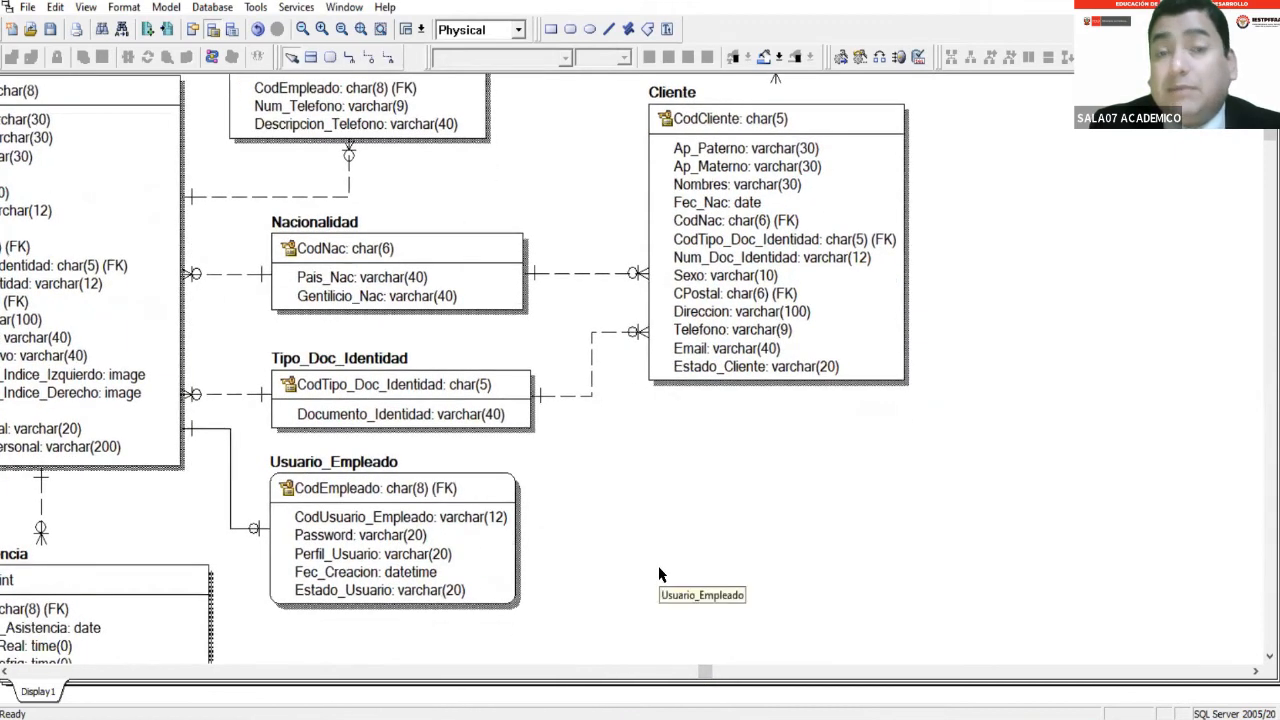
scroll(659, 573, down, 2)
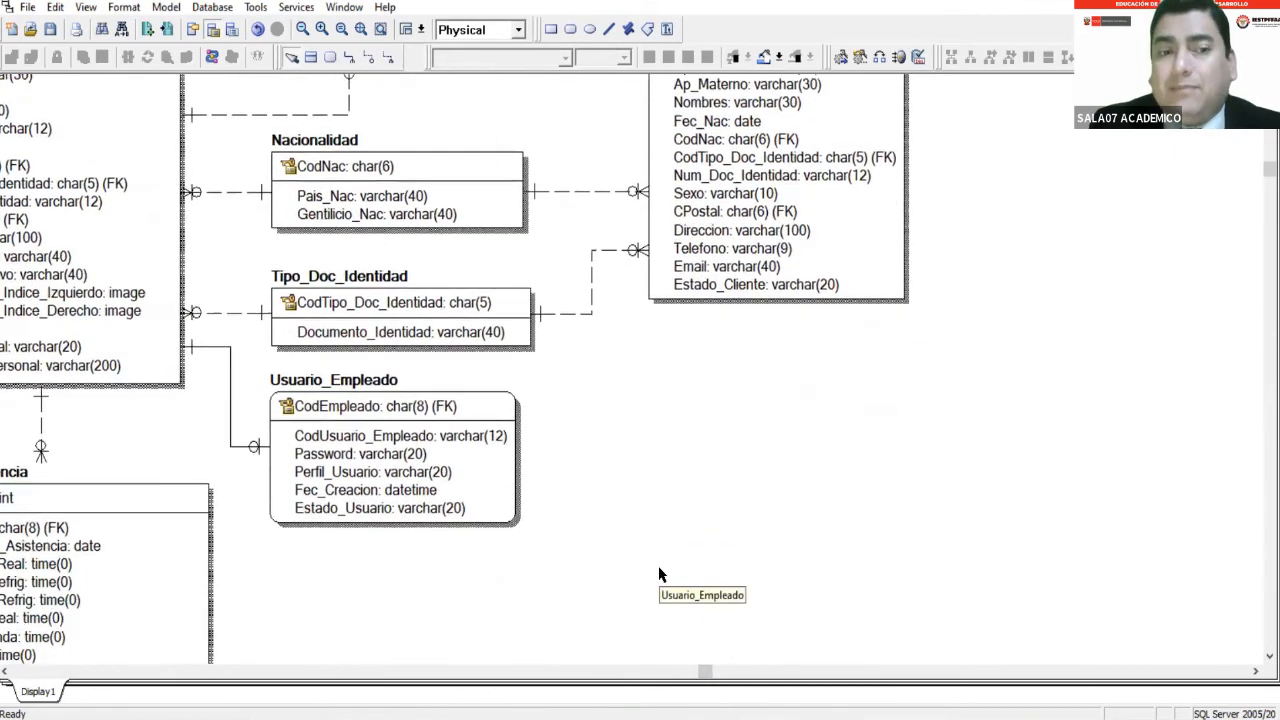
scroll(659, 573, down, 1)
drag(700, 674, 622, 687)
scroll(754, 570, up, 2)
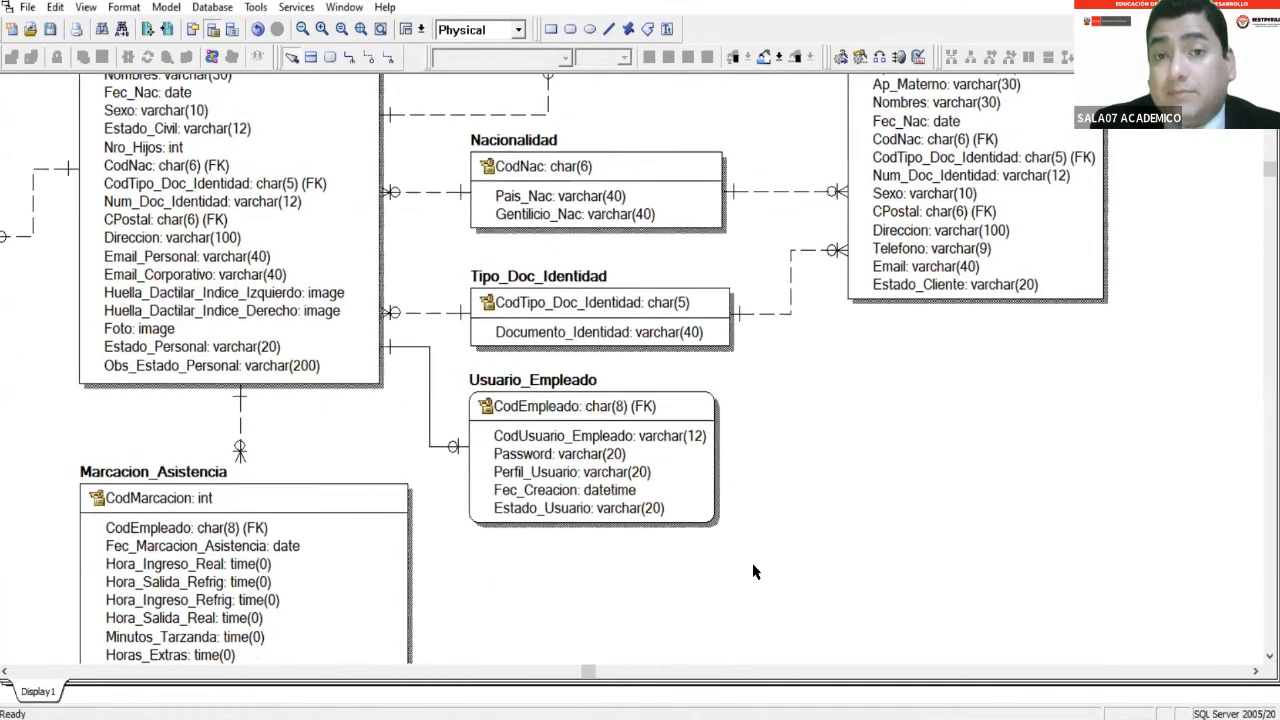
scroll(754, 571, up, 3)
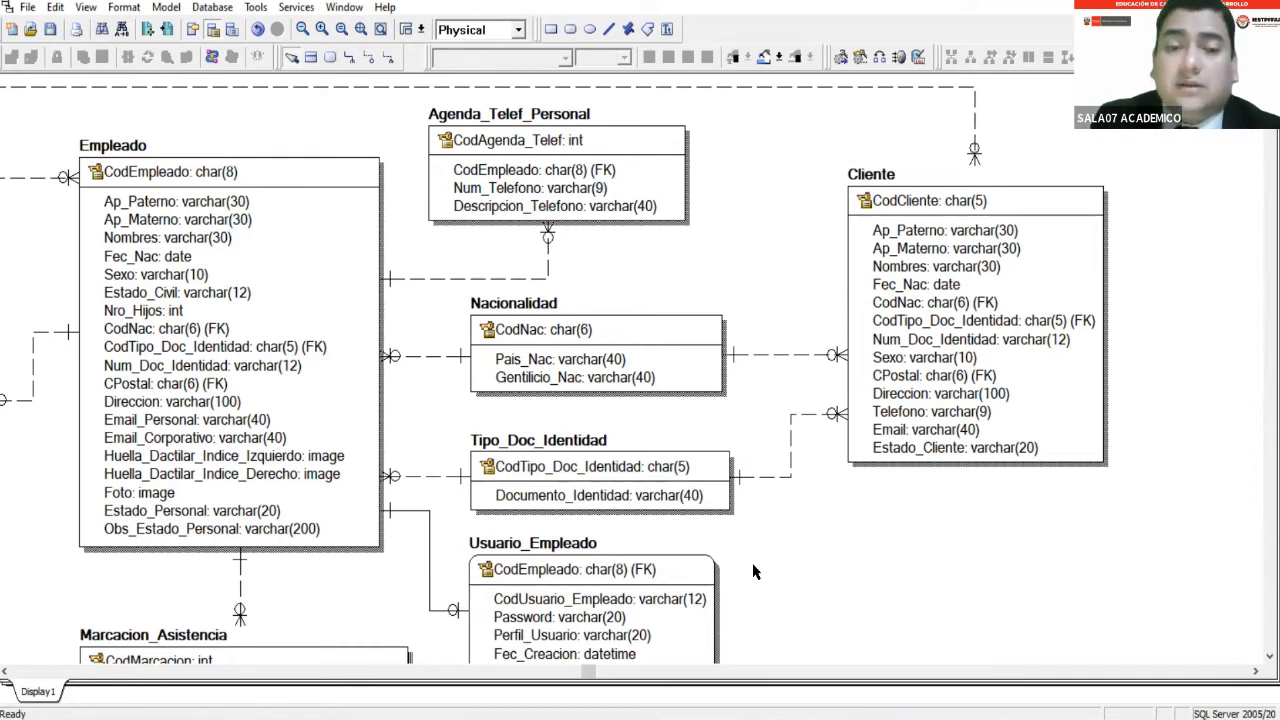
scroll(754, 571, down, 3)
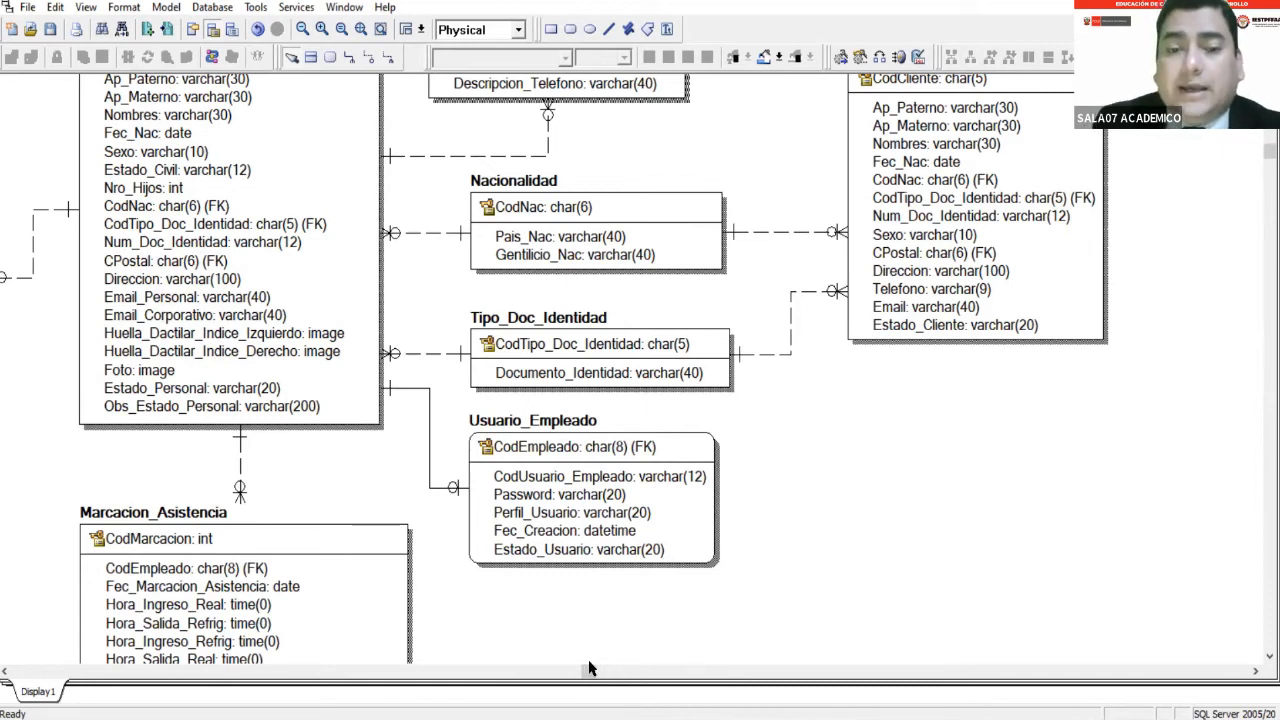
drag(586, 670, 727, 675)
scroll(820, 560, up, 3)
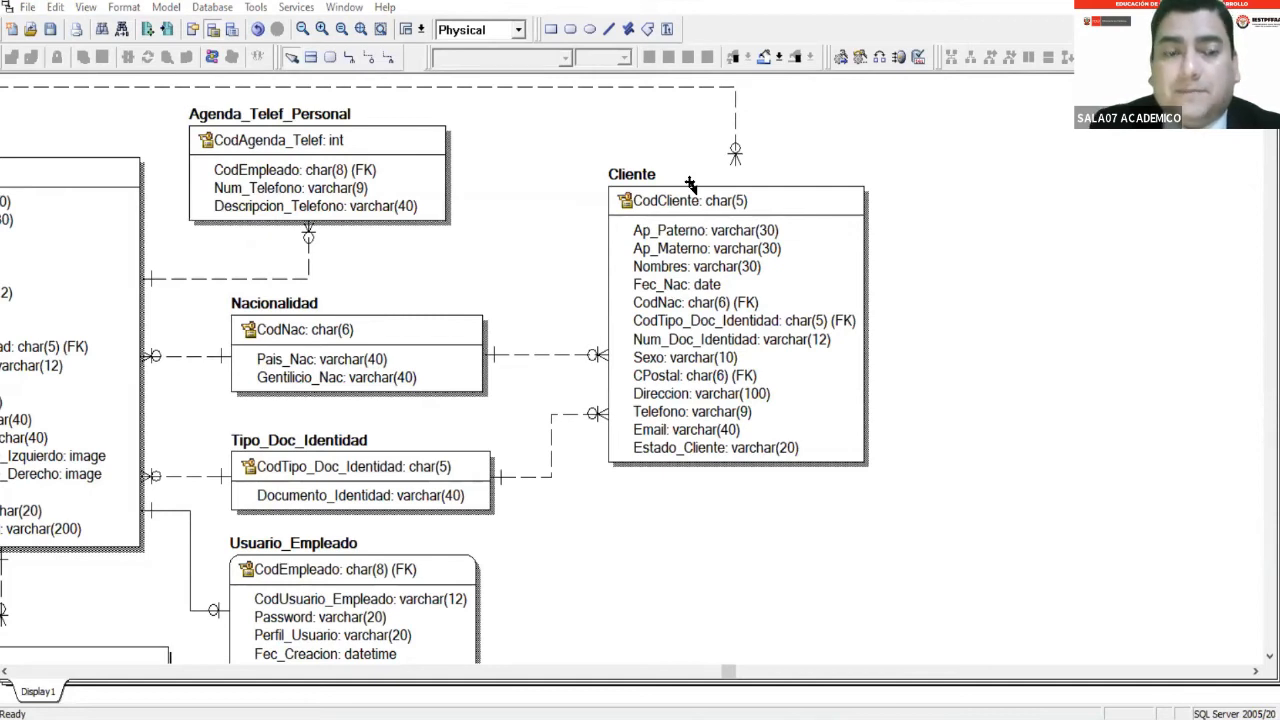
drag(729, 672, 722, 672)
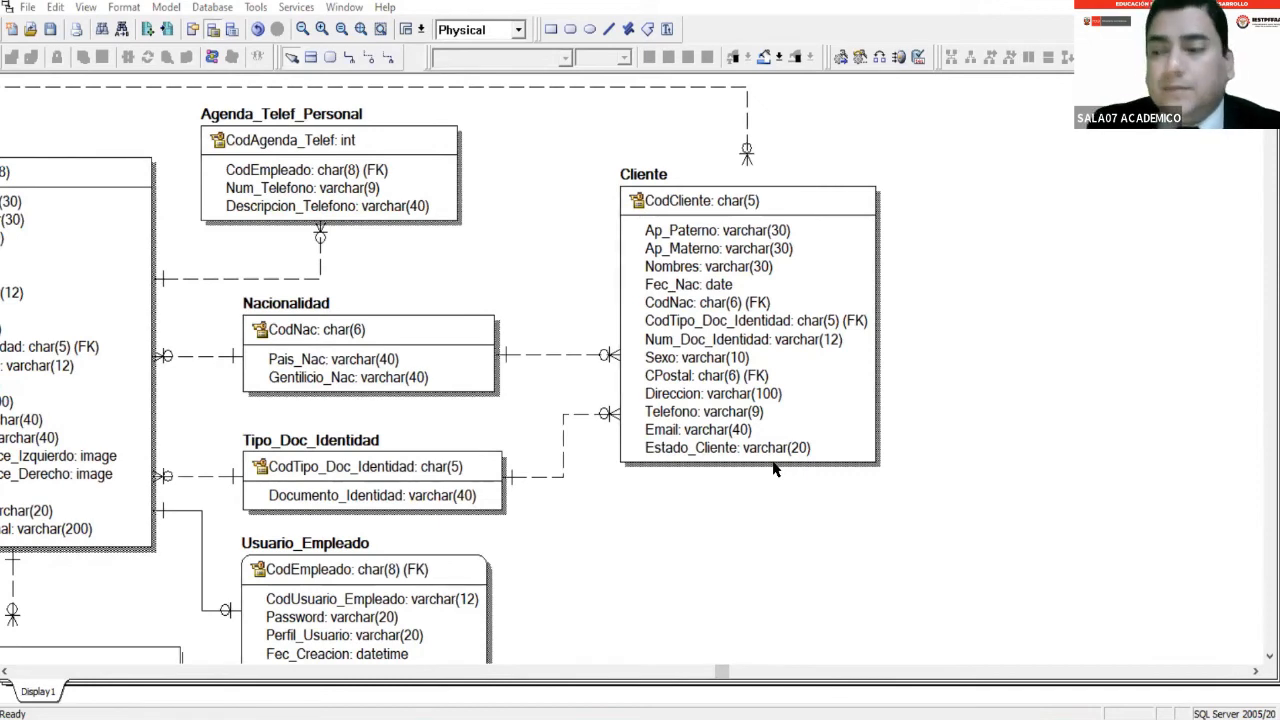
Add a column named Fec_Registro to the Cliente table, directly after Email.
click(808, 372)
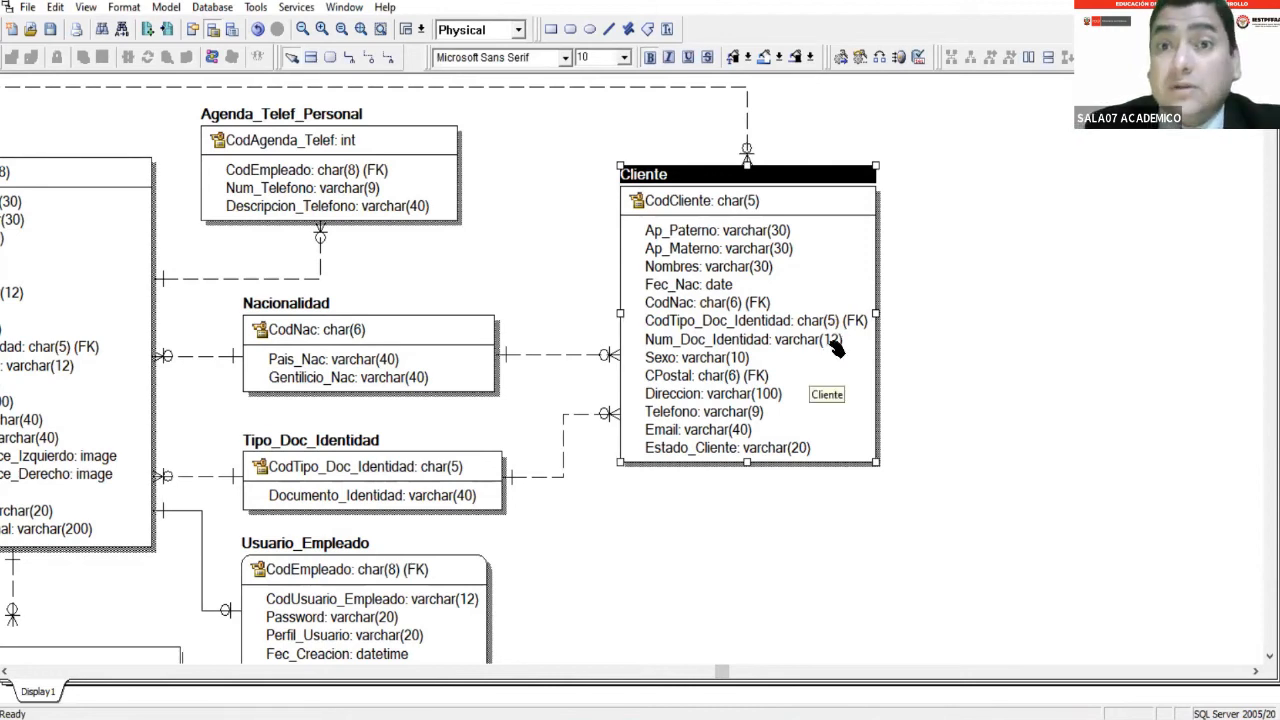
key(Tab)
key(Tab)
key(Tab)
key(Tab)
key(Tab)
key(Tab)
key(Tab)
key(Tab)
key(Tab)
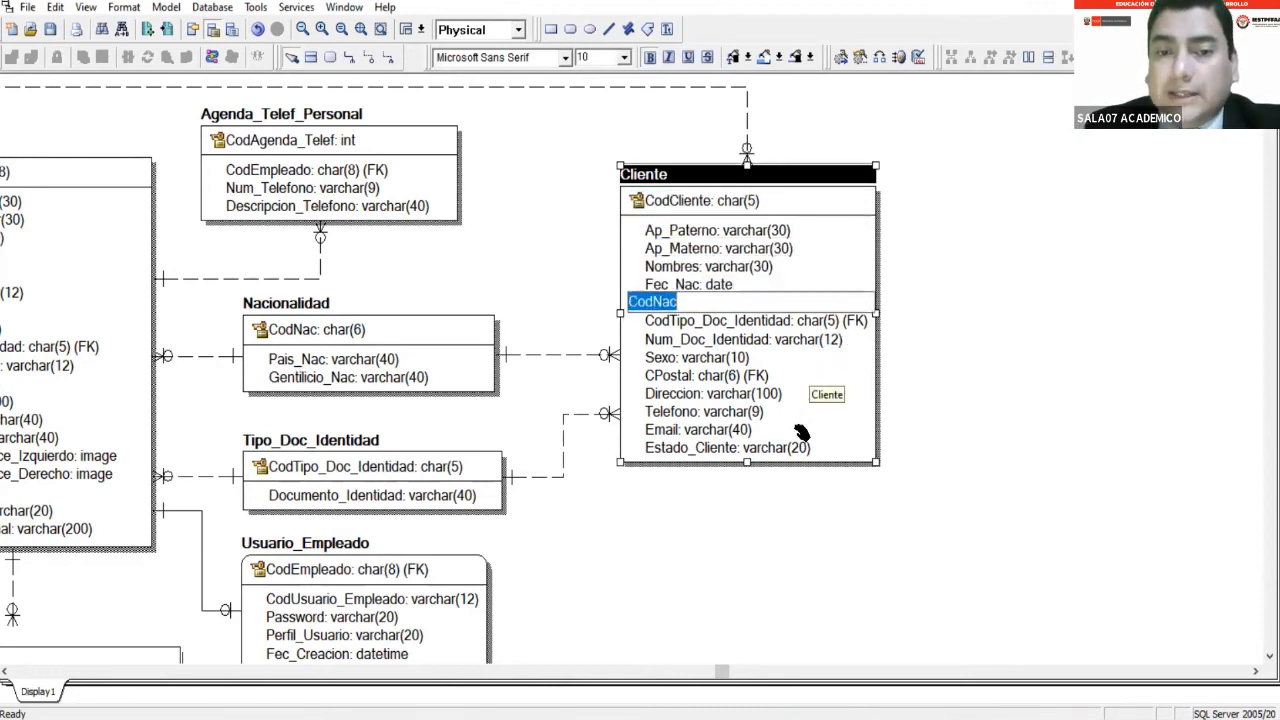
key(Tab)
key(Tab)
key(Tab)
key(Tab)
key(Tab)
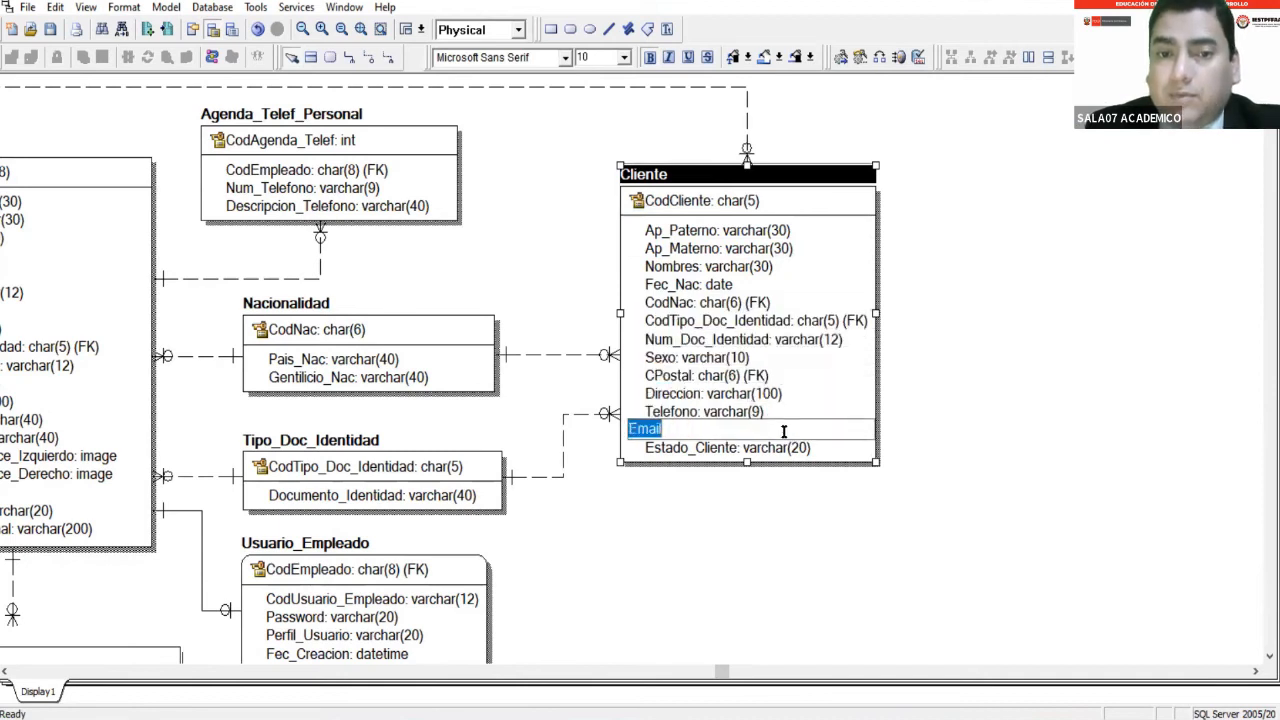
key(Return)
text(Fec_Registro)
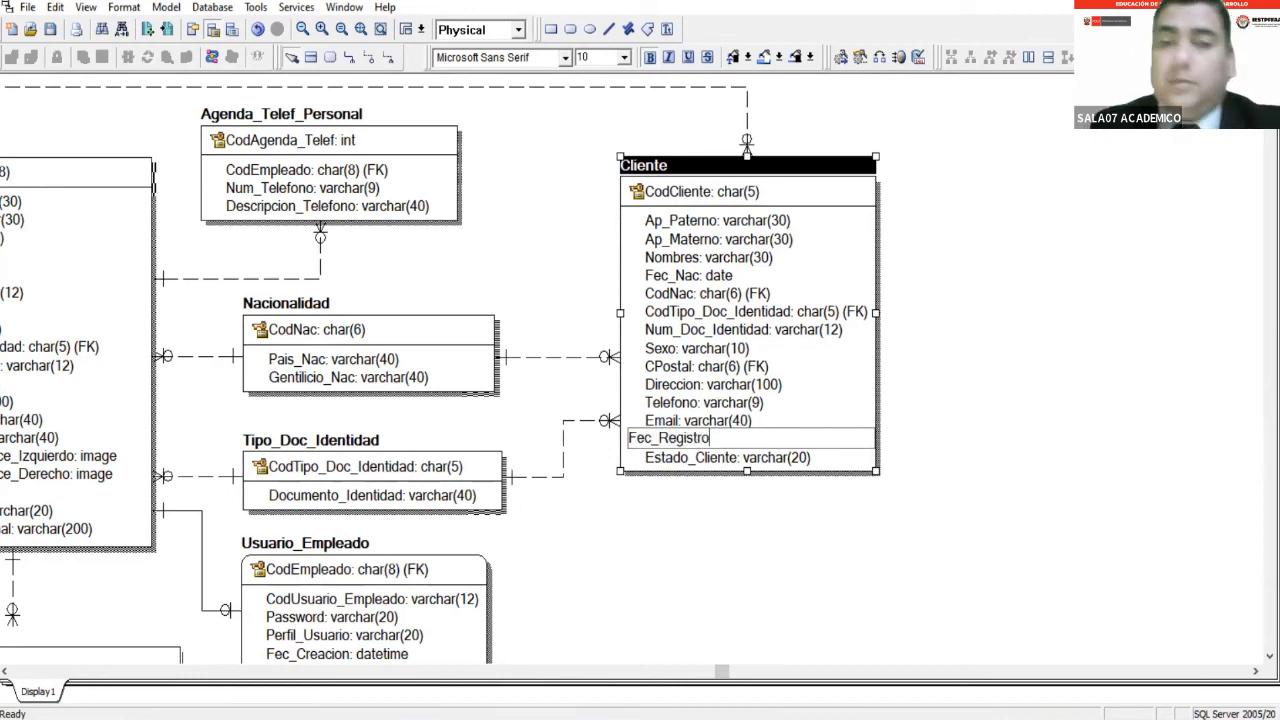
click(814, 526)
Set the datatype of the Fec_Registro column in the Cliente table to datetime.
click(780, 443)
click(768, 442)
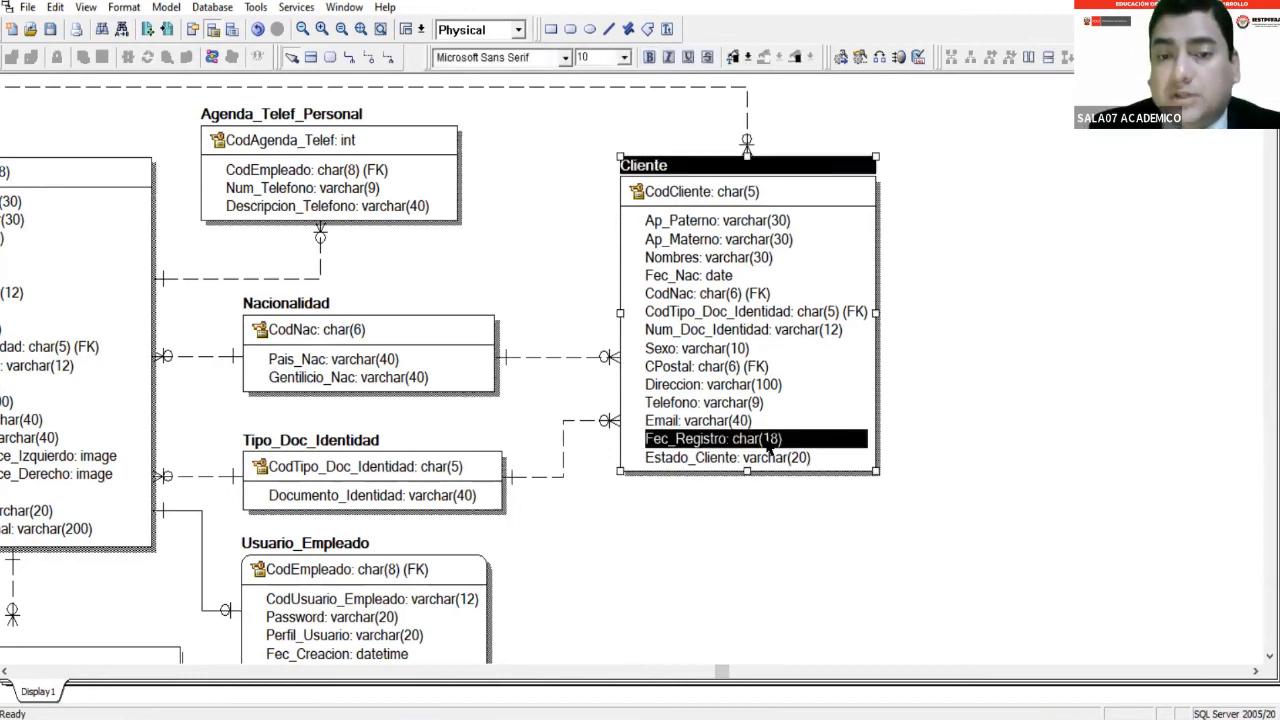
double_click(772, 450)
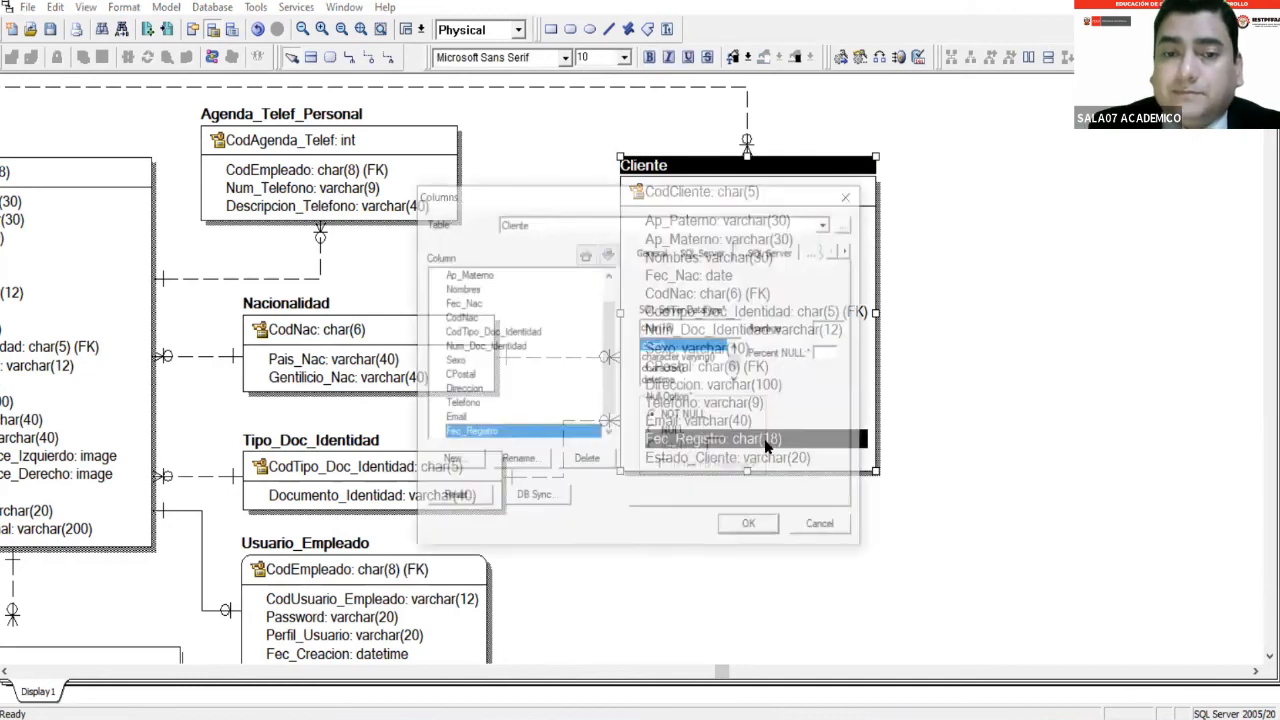
click(689, 382)
click(760, 538)
click(789, 446)
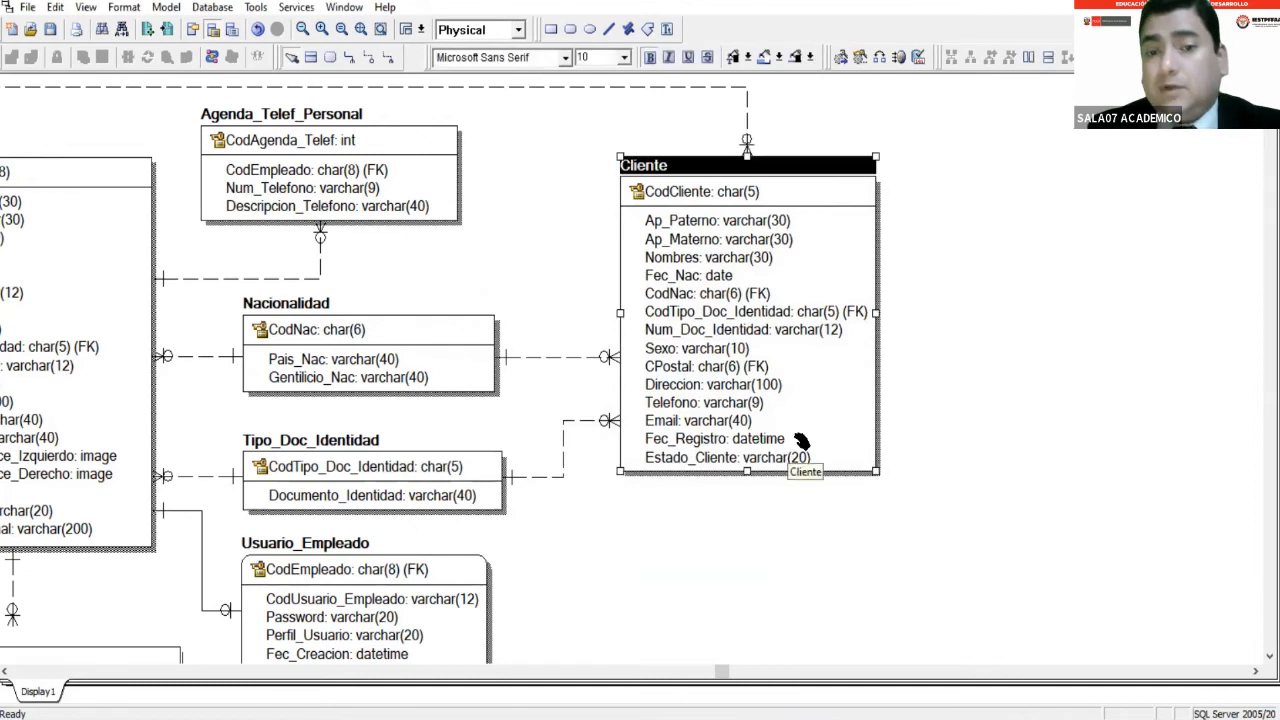
Check Fec_Registro in the Cliente table in the Logical model, and return to the Physical model.
click(789, 442)
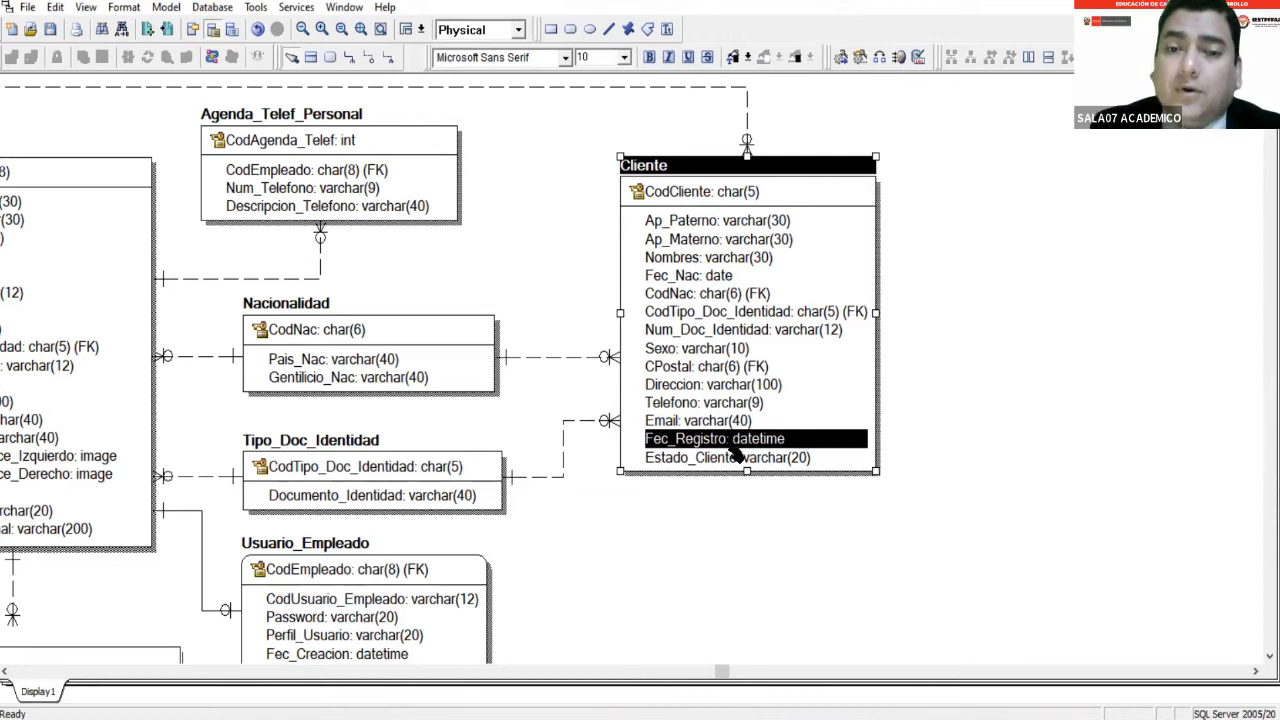
click(688, 525)
click(757, 445)
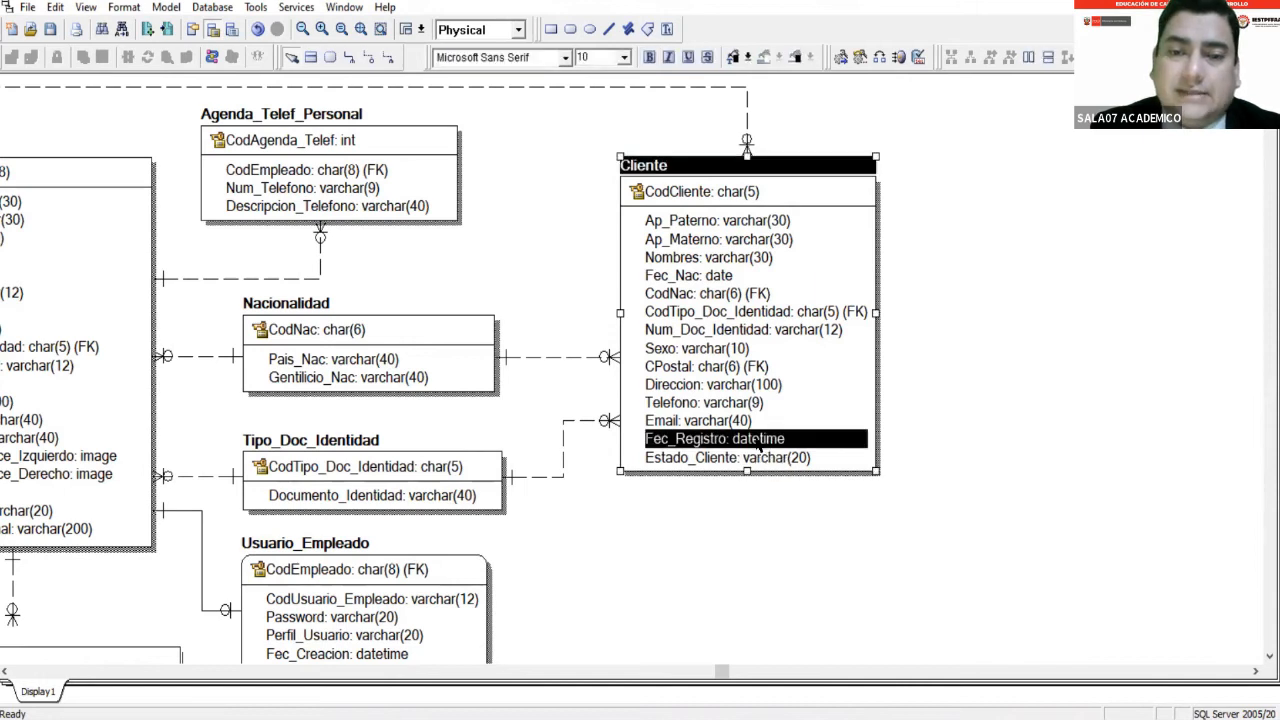
click(502, 33)
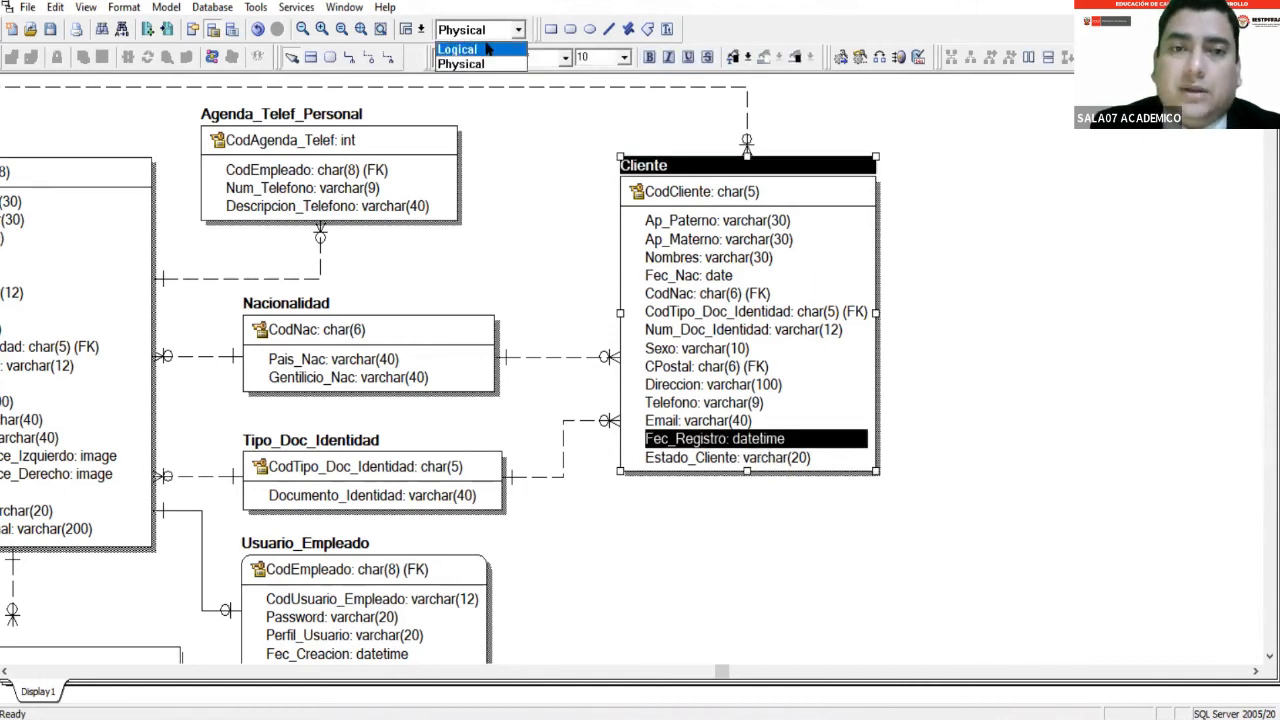
click(457, 49)
mouse_move(752, 448)
mouse_down()
mouse_move(752, 424)
mouse_move(745, 434)
mouse_up()
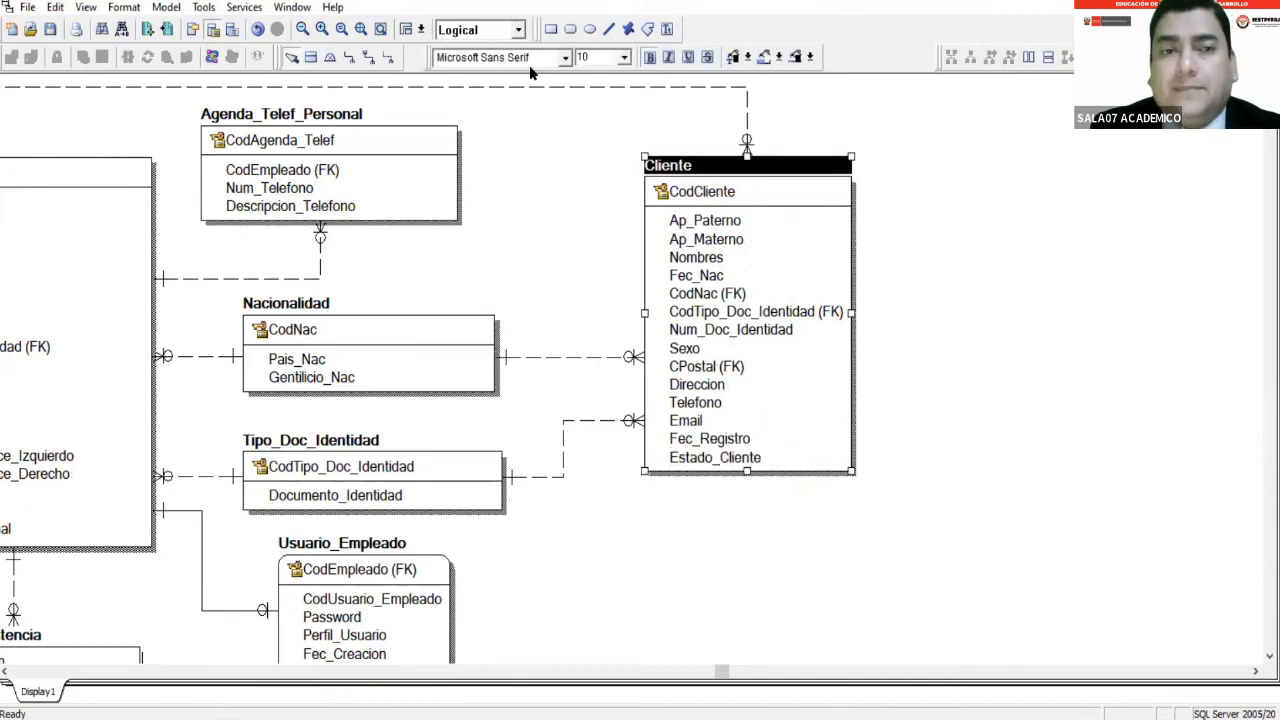
click(505, 33)
click(478, 64)
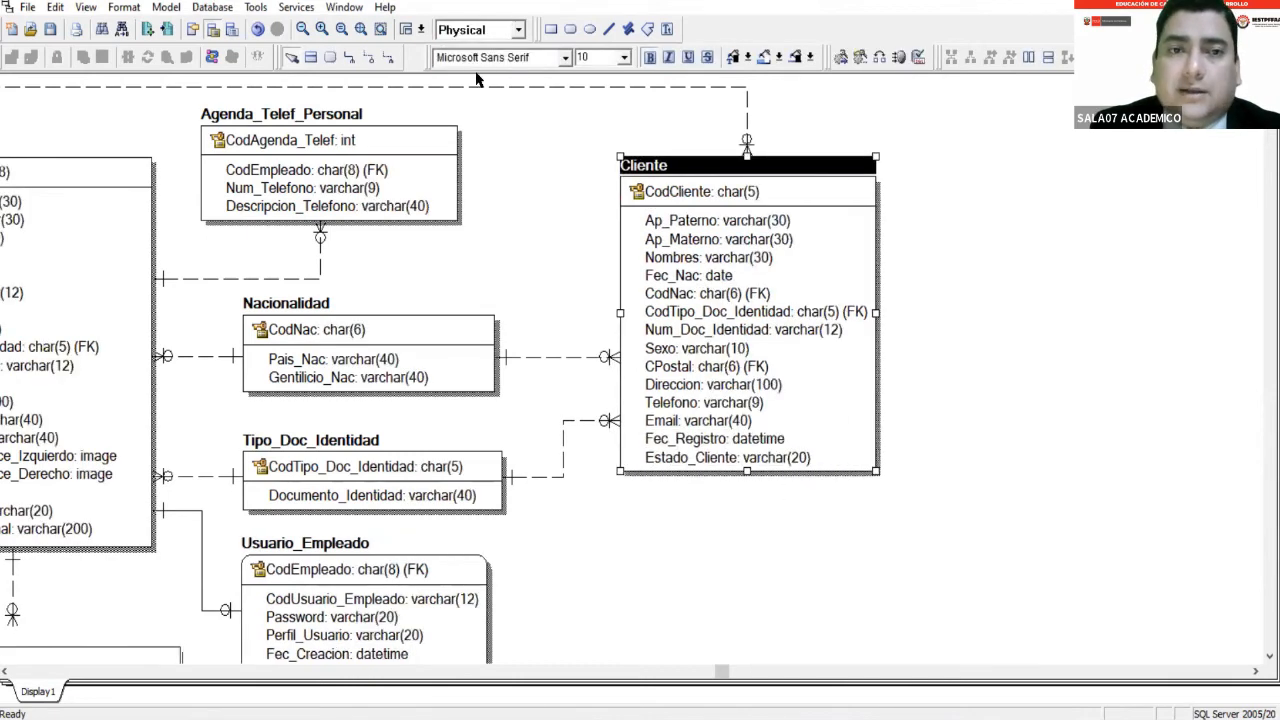
Add a column named Fec_Registro to the Empleado table, directly after Foto, and enlarge the table box to fit all its columns.
drag(719, 669, 559, 680)
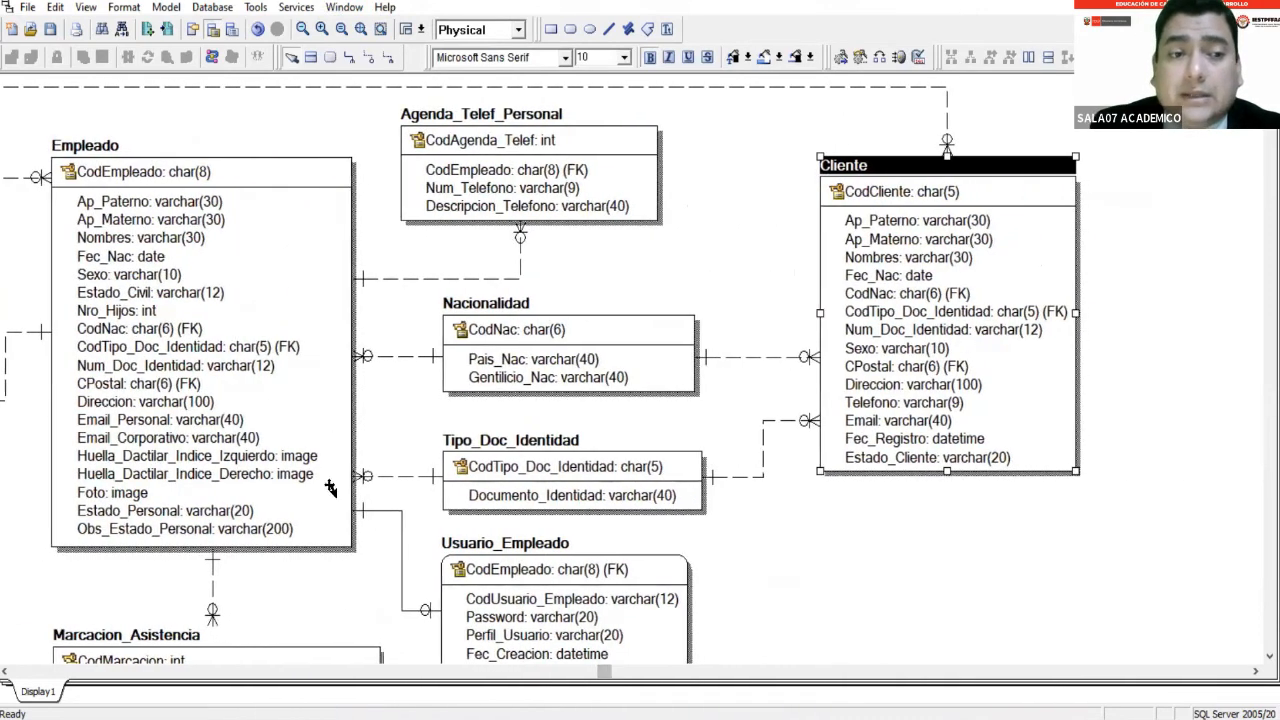
click(328, 490)
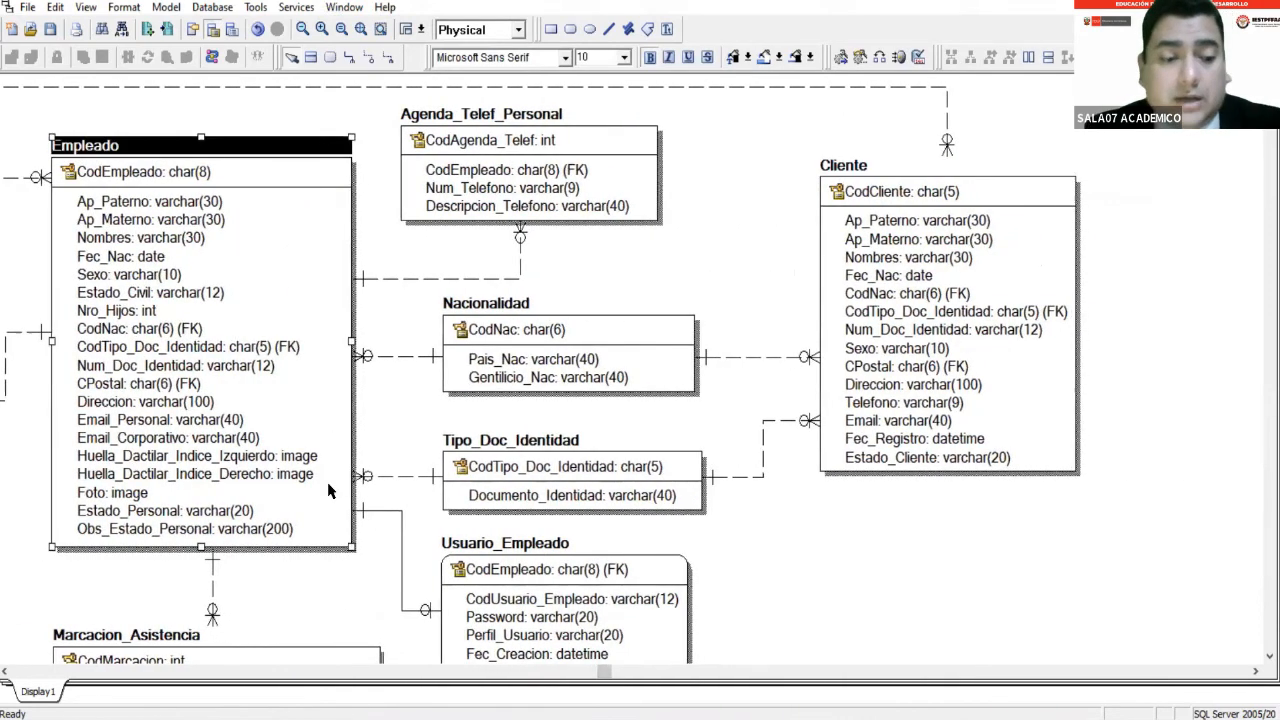
key(Tab)
key(Tab)
key(Tab)
key(Tab)
key(Tab)
key(Tab)
key(Tab)
key(Tab)
key(Tab)
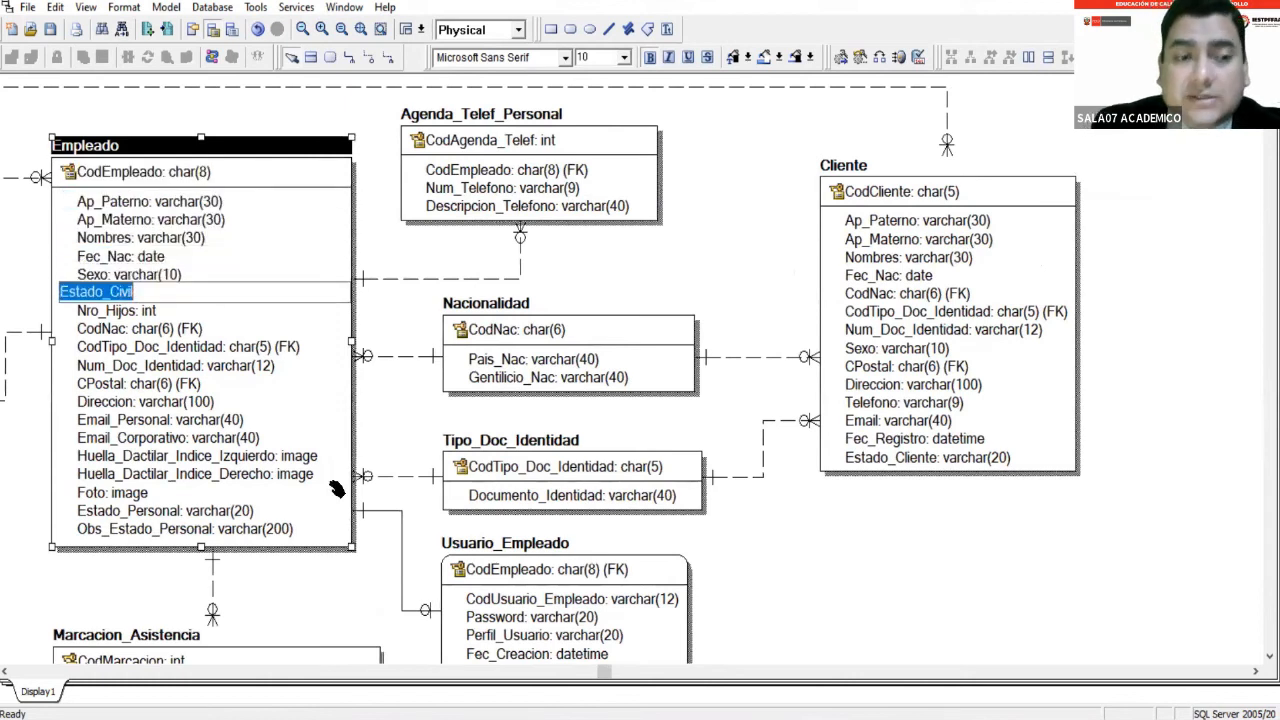
key(Tab)
key(Tab)
key(Tab)
key(Tab)
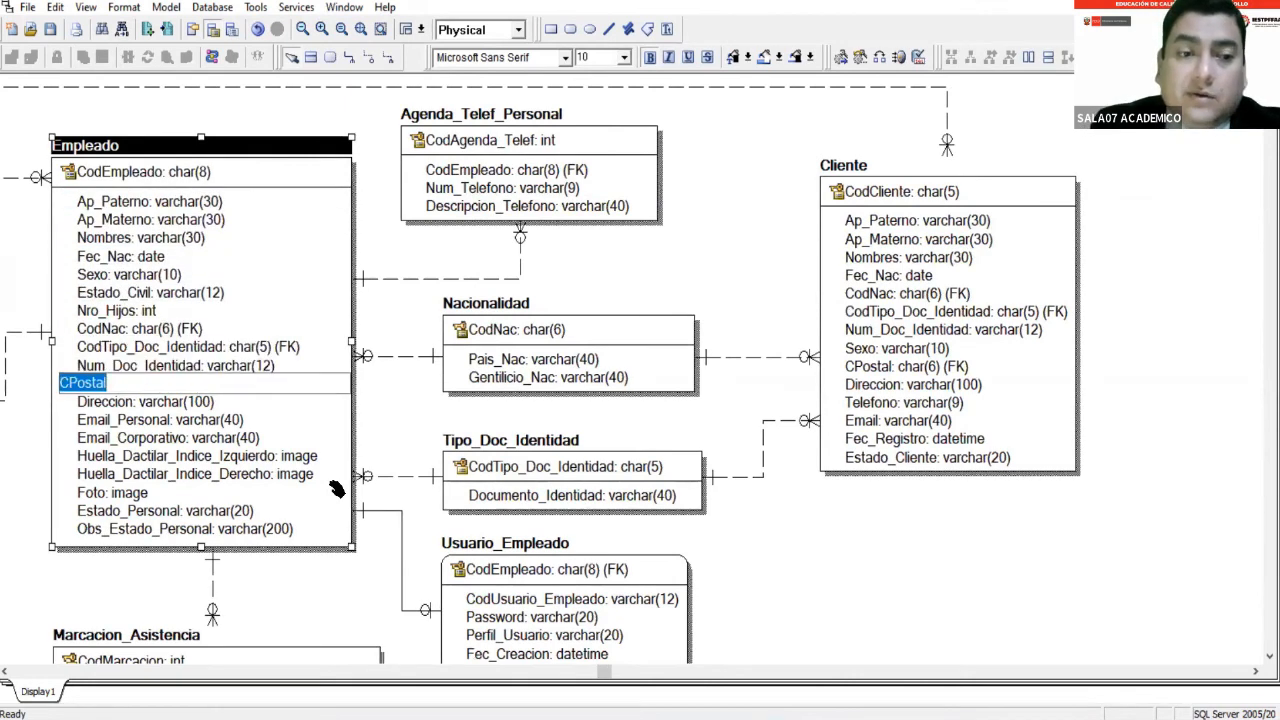
key(Tab)
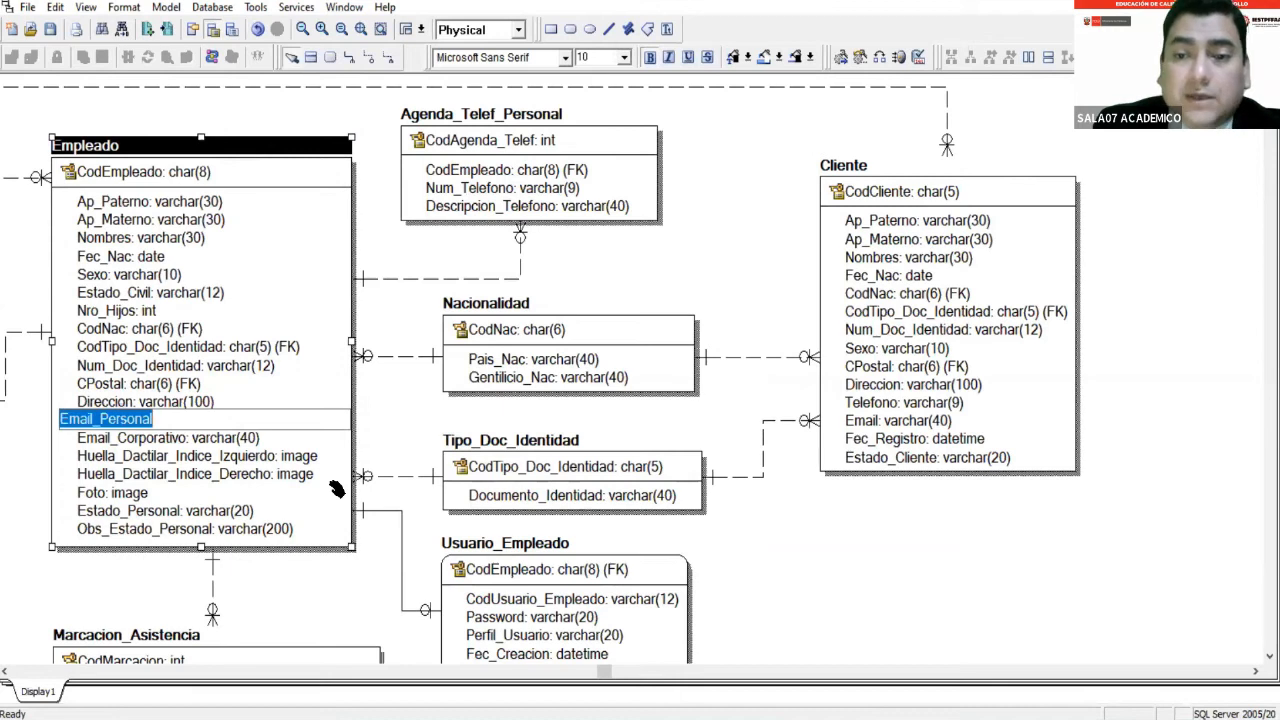
key(Tab)
key(Tab)
key(Tab)
key(Tab)
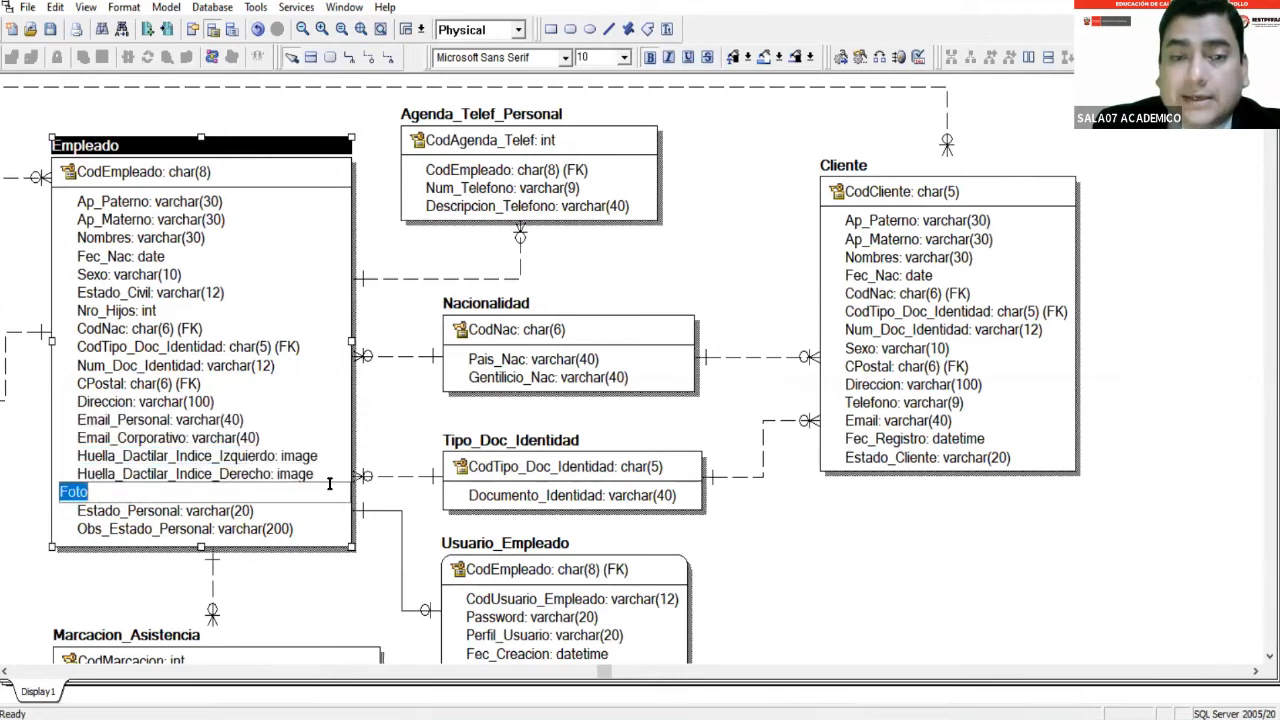
key(End)
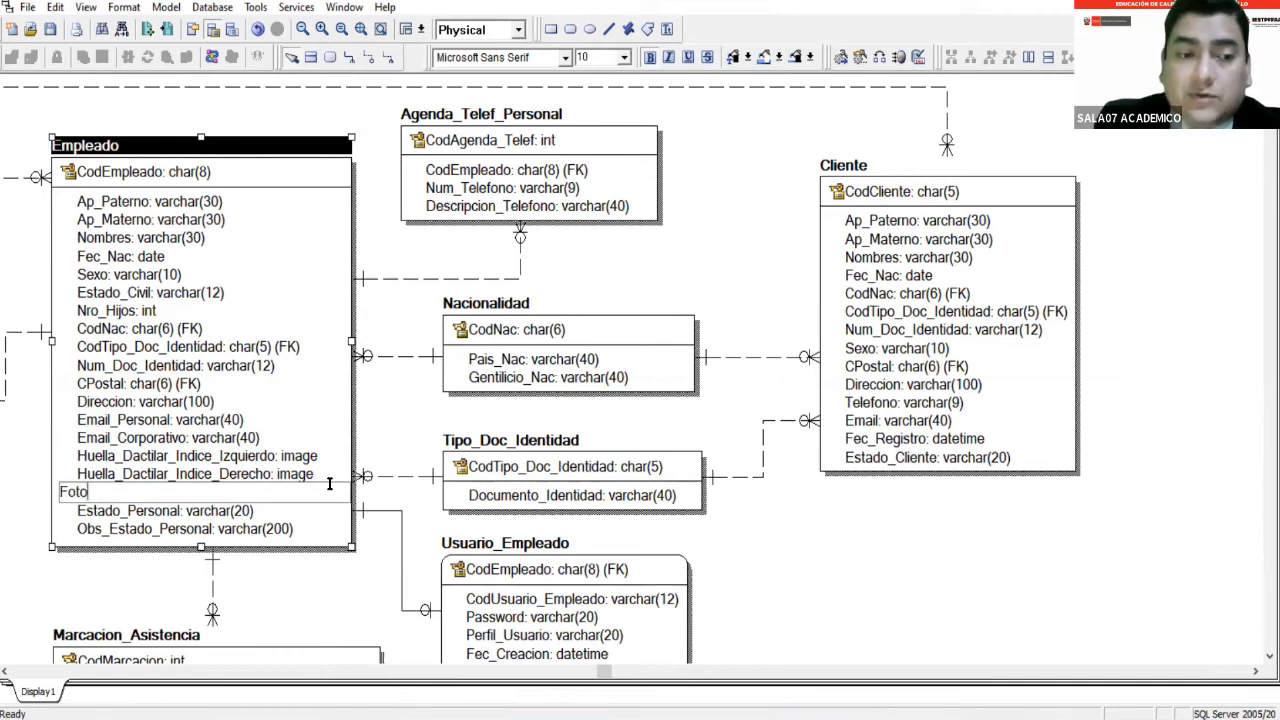
key(Return)
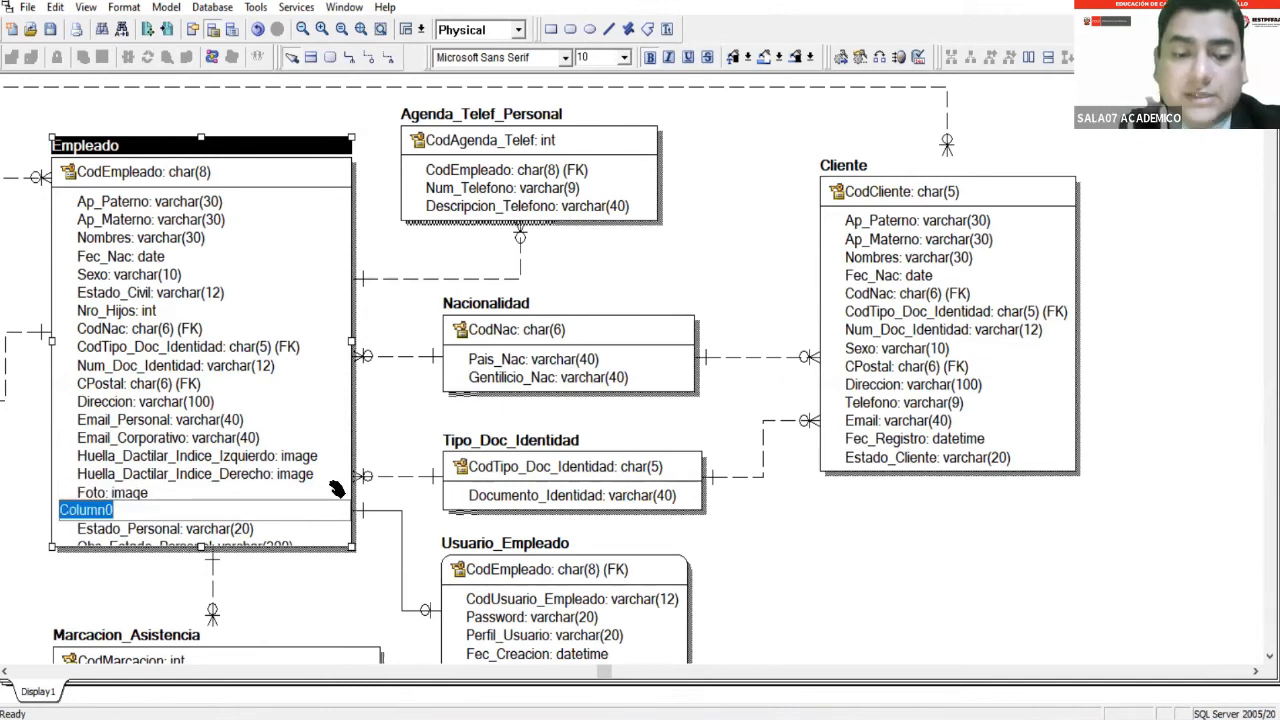
text(f)
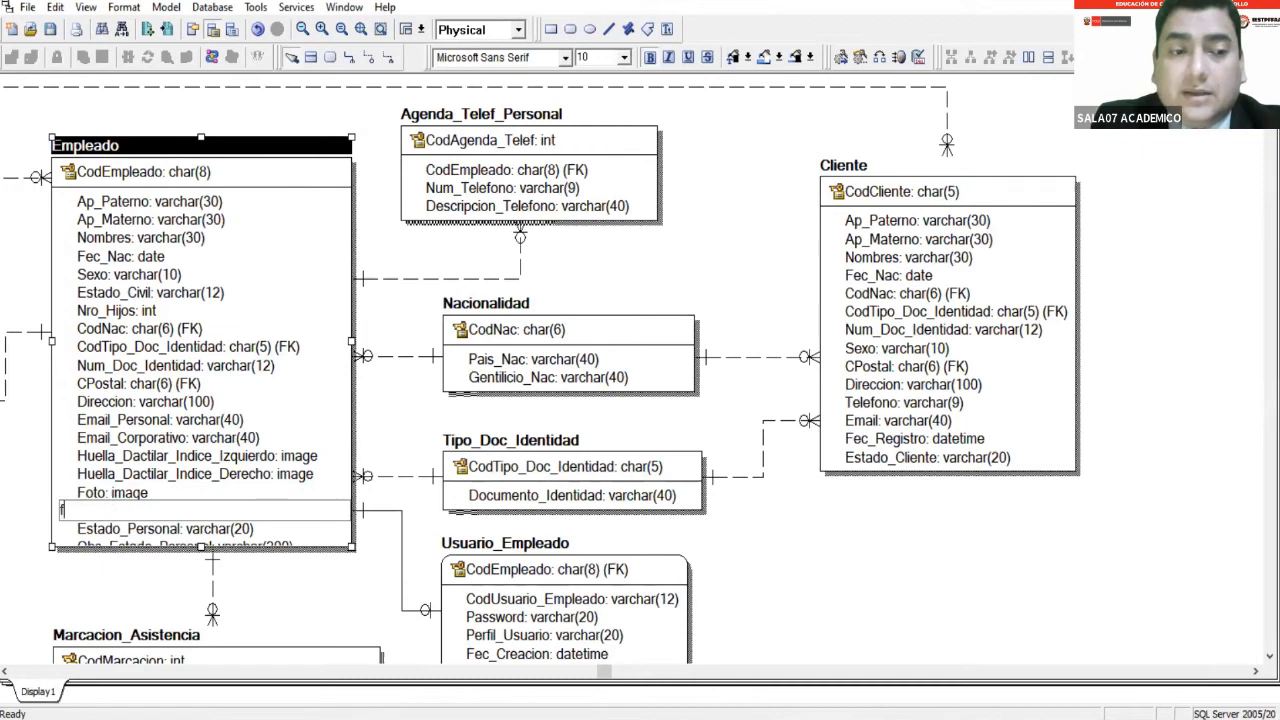
key(BackSpace)
text(Fec_)
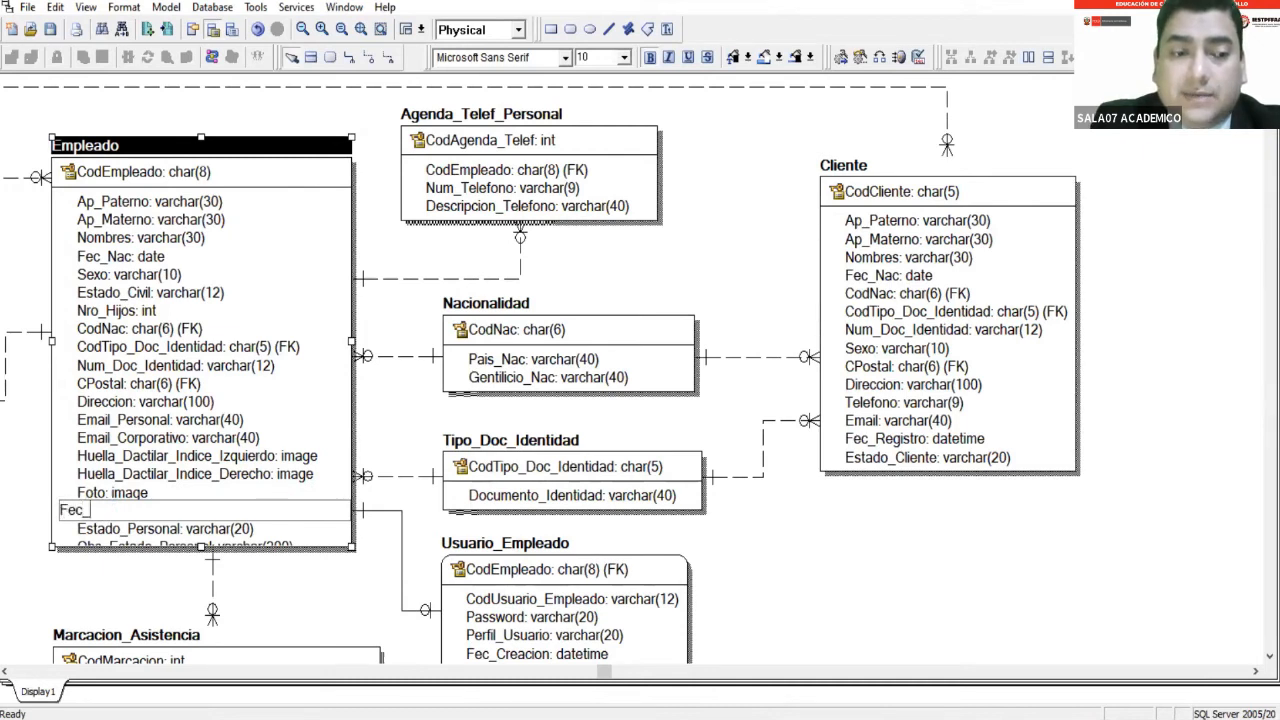
text(Registro)
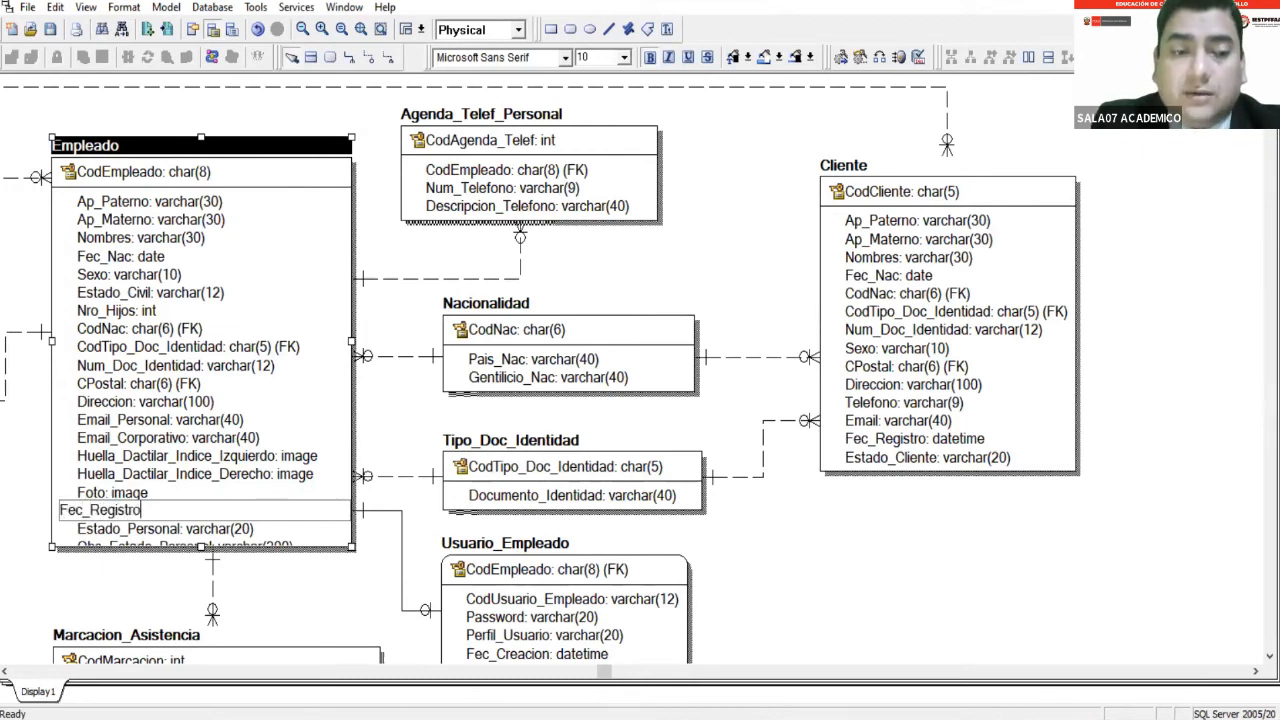
key(Return)
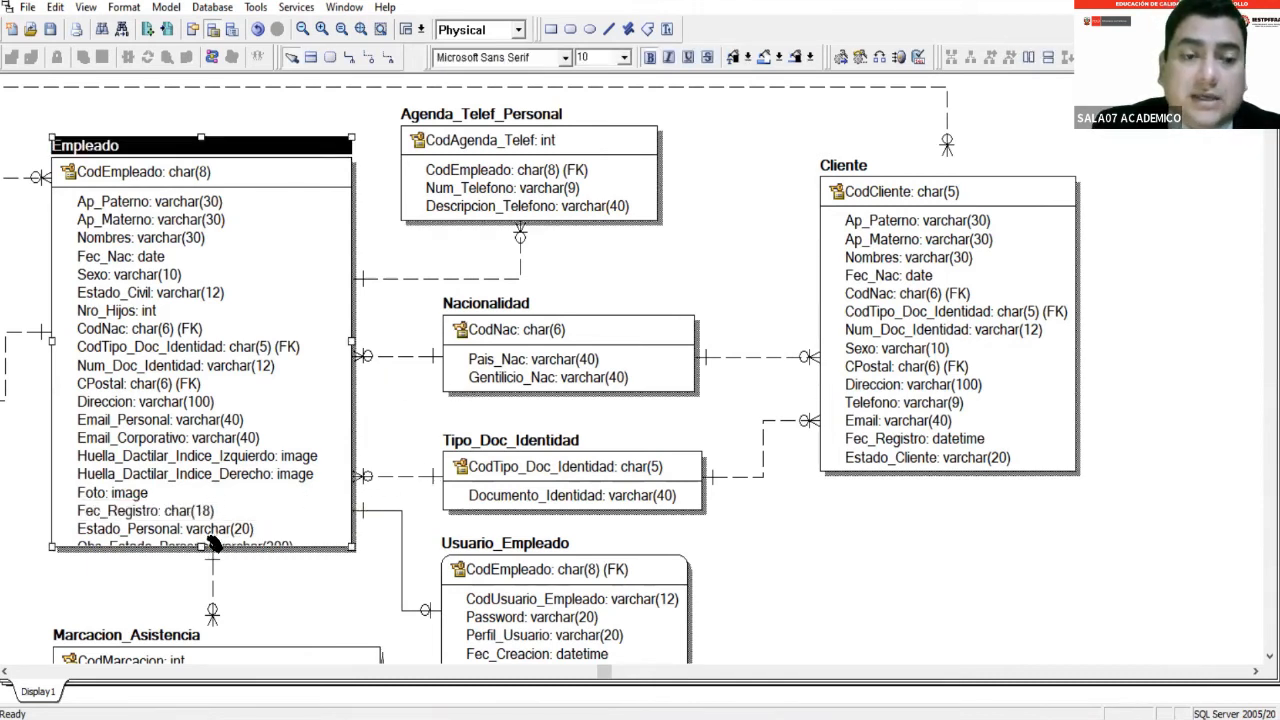
drag(199, 548, 200, 562)
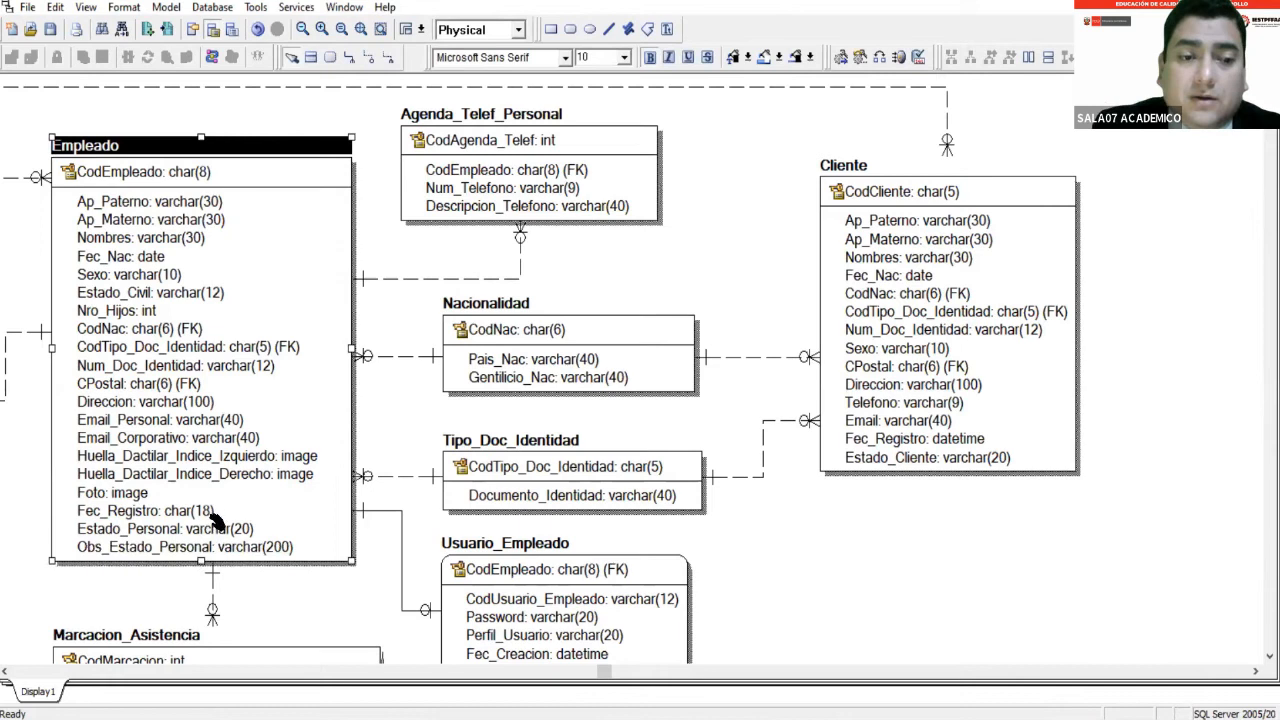
Set the datatype of the Fec_Registro column in the Empleado table to datetime.
click(212, 512)
double_click(212, 511)
click(688, 381)
click(752, 520)
click(280, 577)
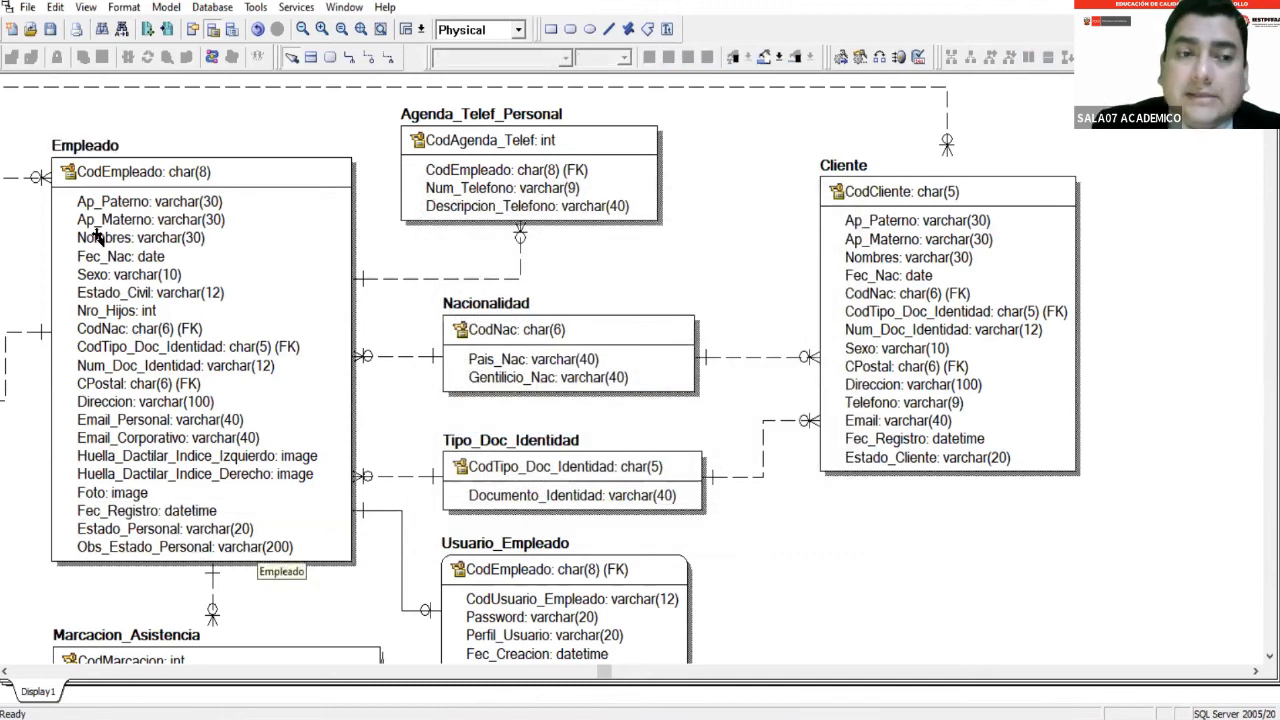
Rename the Estado_Personal column of the Empleado table to Estado_Empleado in the Physical model.
click(103, 176)
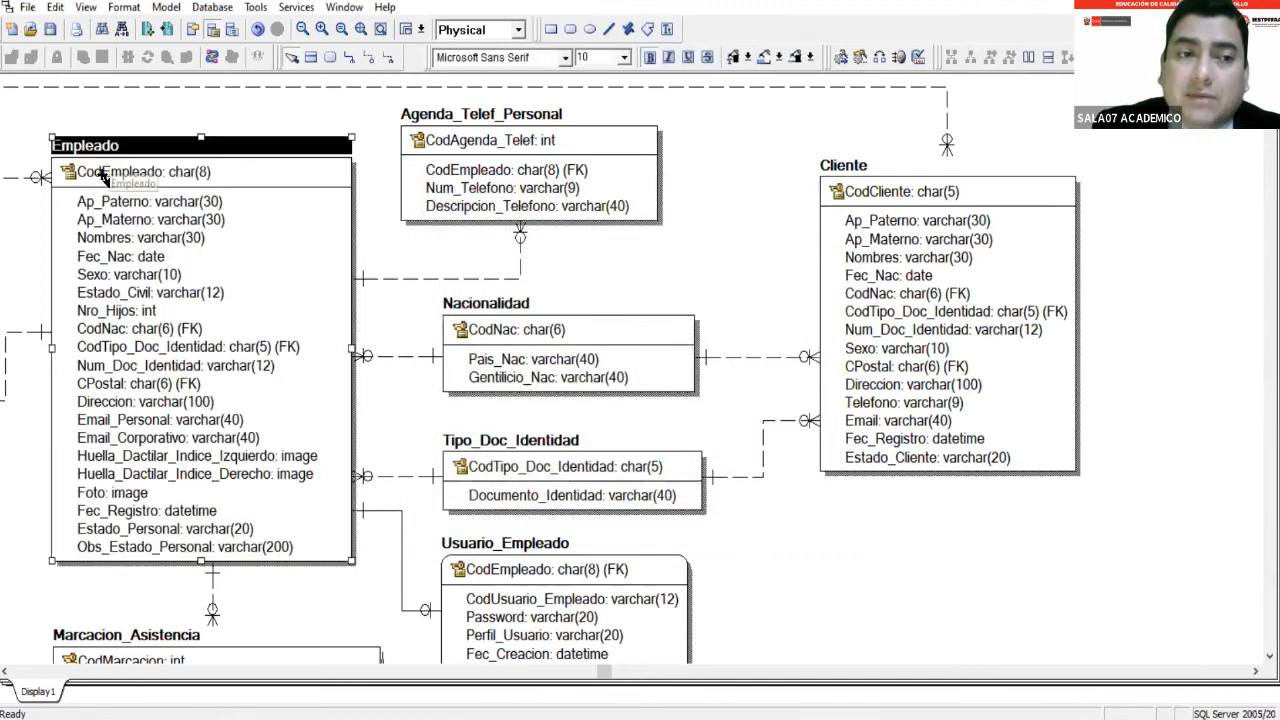
click(178, 530)
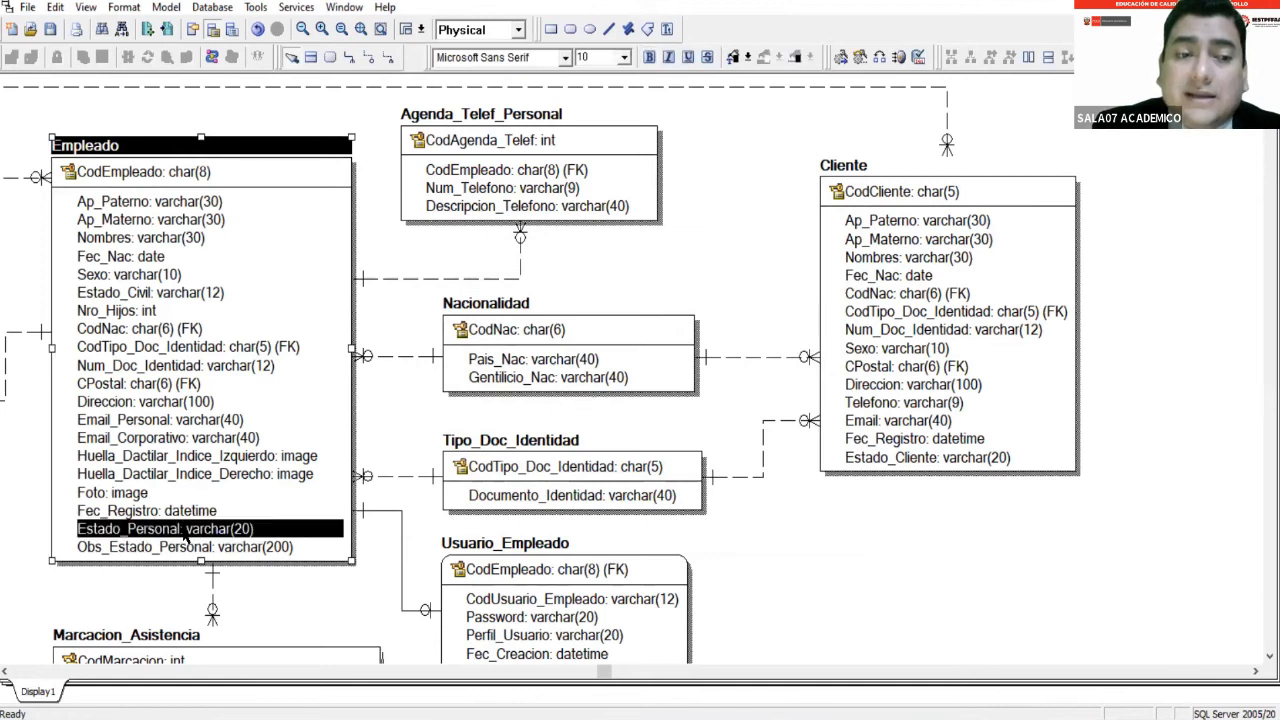
click(184, 528)
drag(185, 528, 112, 527)
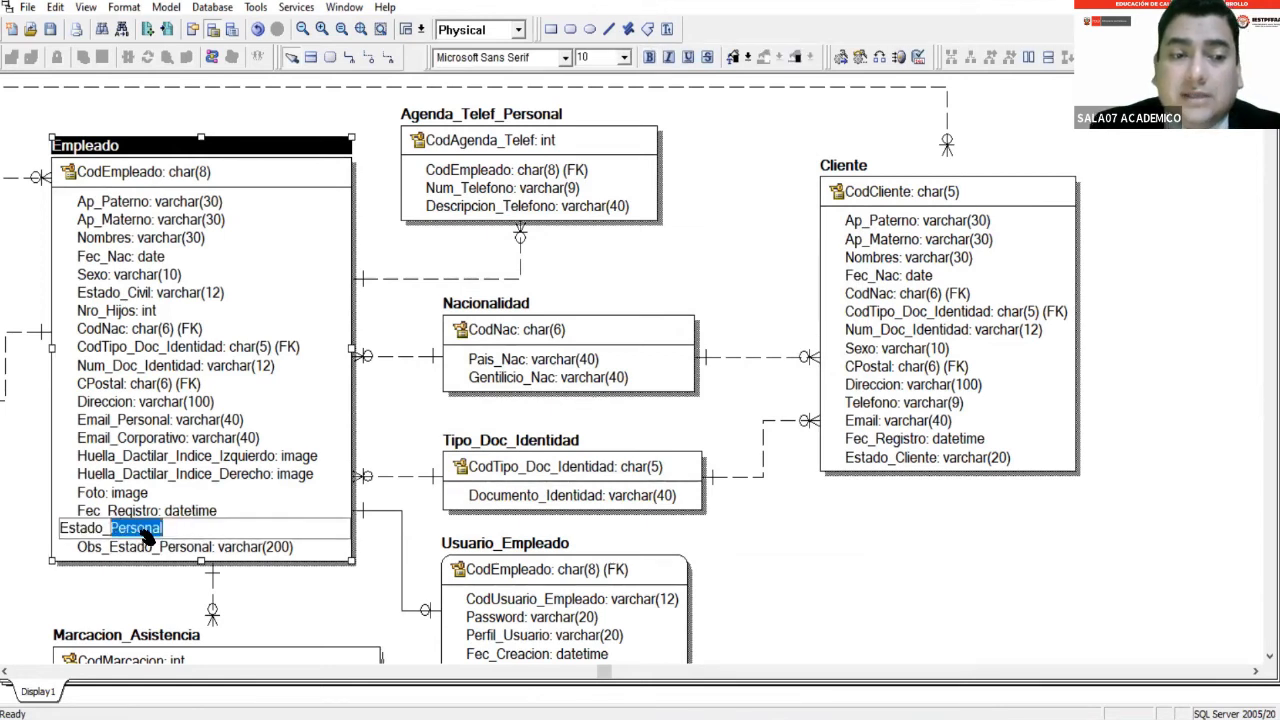
text(Emp)
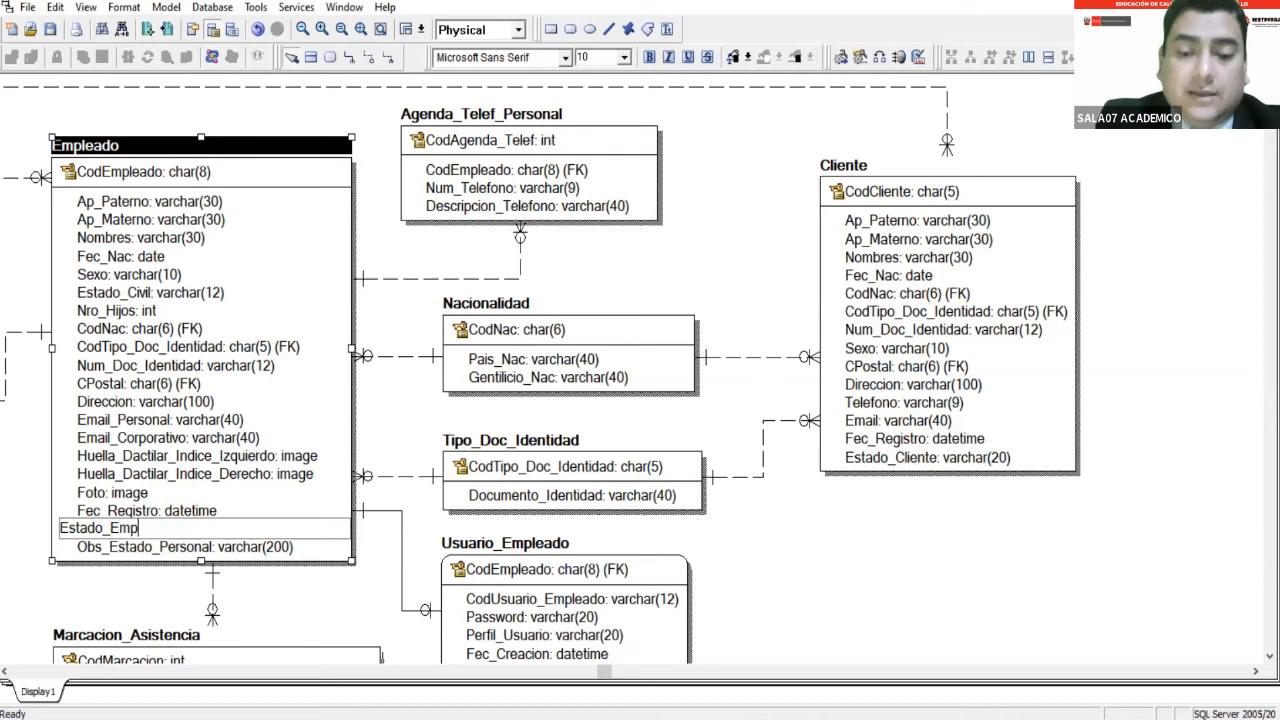
text(leado)
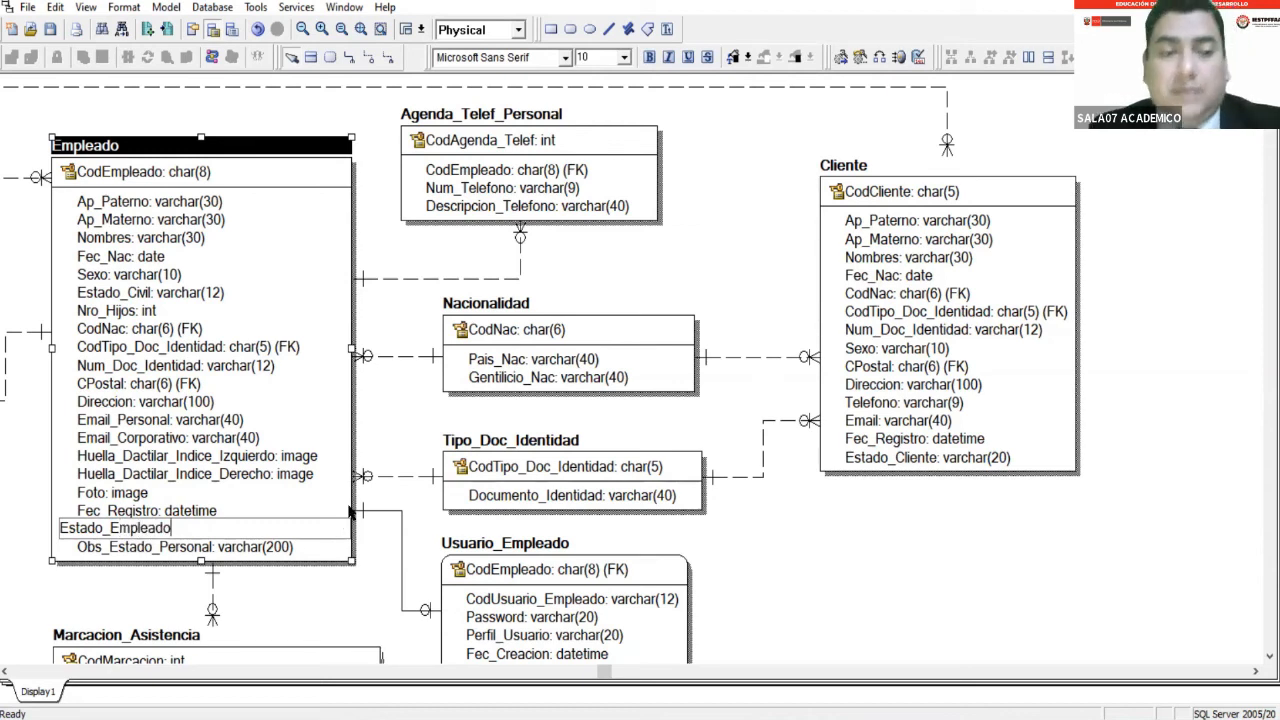
click(391, 445)
Rename the Obs_Estado_Personal column of the Empleado table to Obs_Estado_Empleado in the Physical model.
click(184, 552)
click(182, 549)
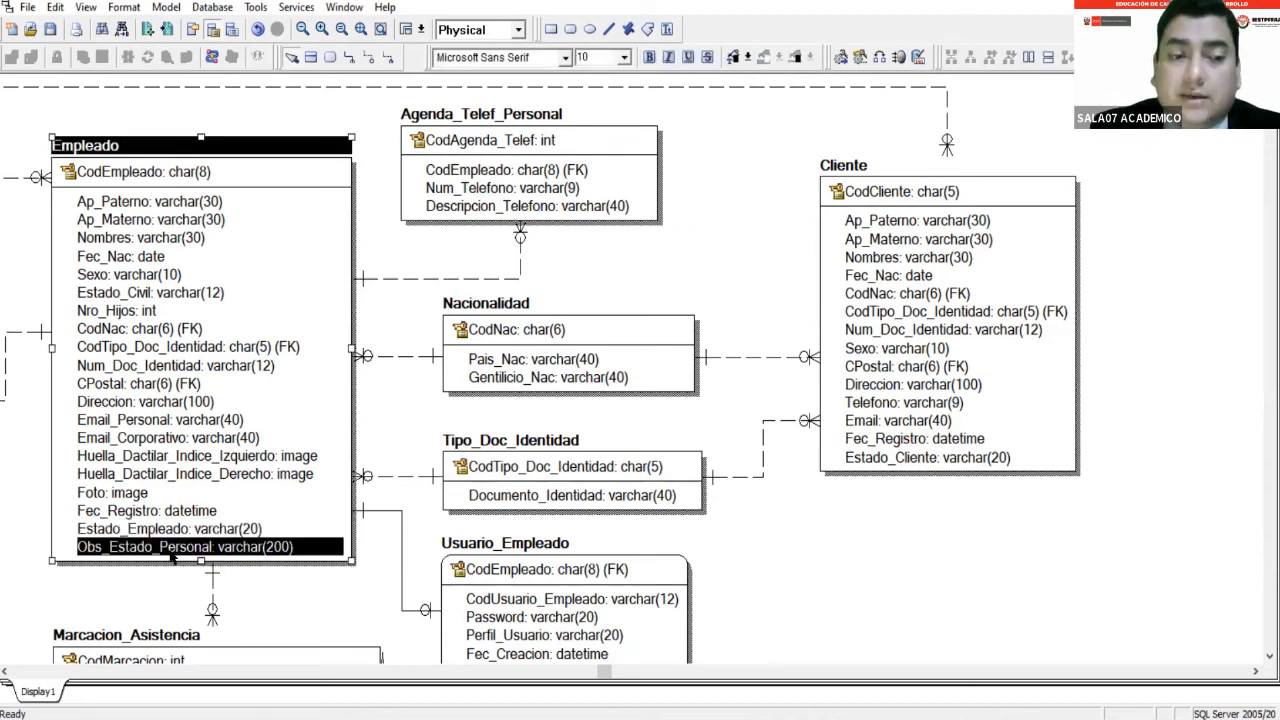
click(166, 548)
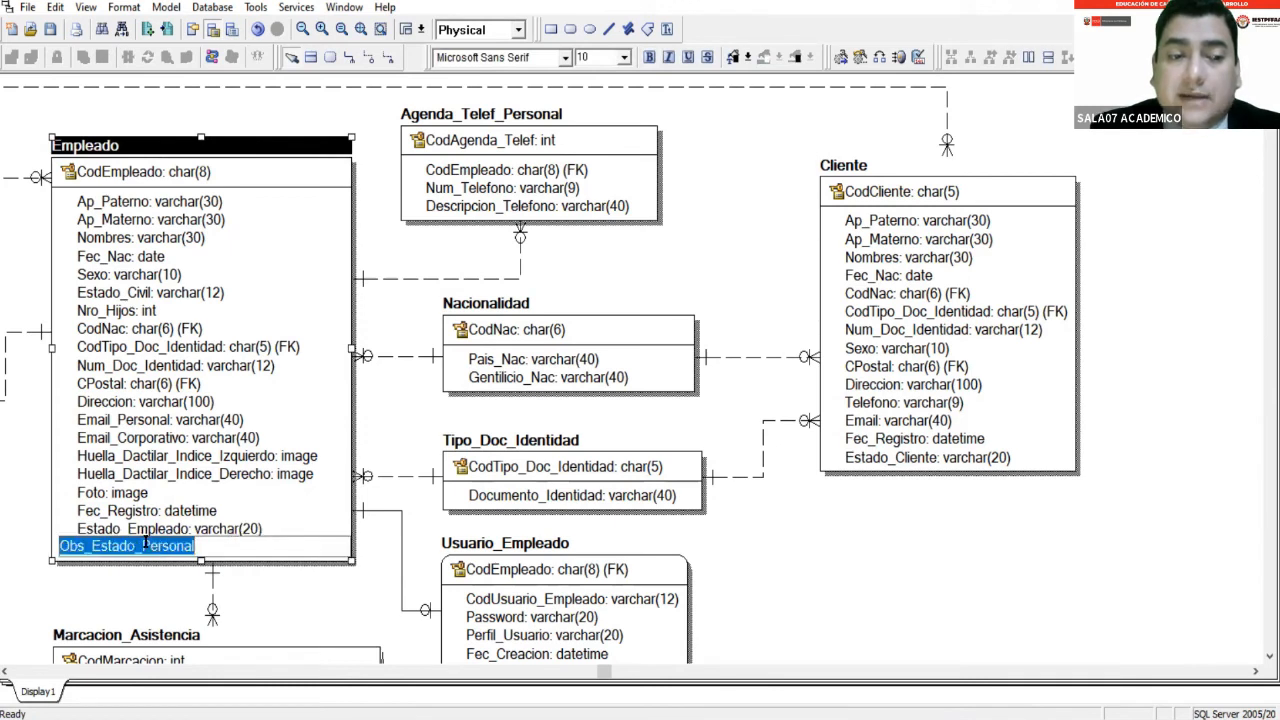
double_click(229, 541)
text(Empleado)
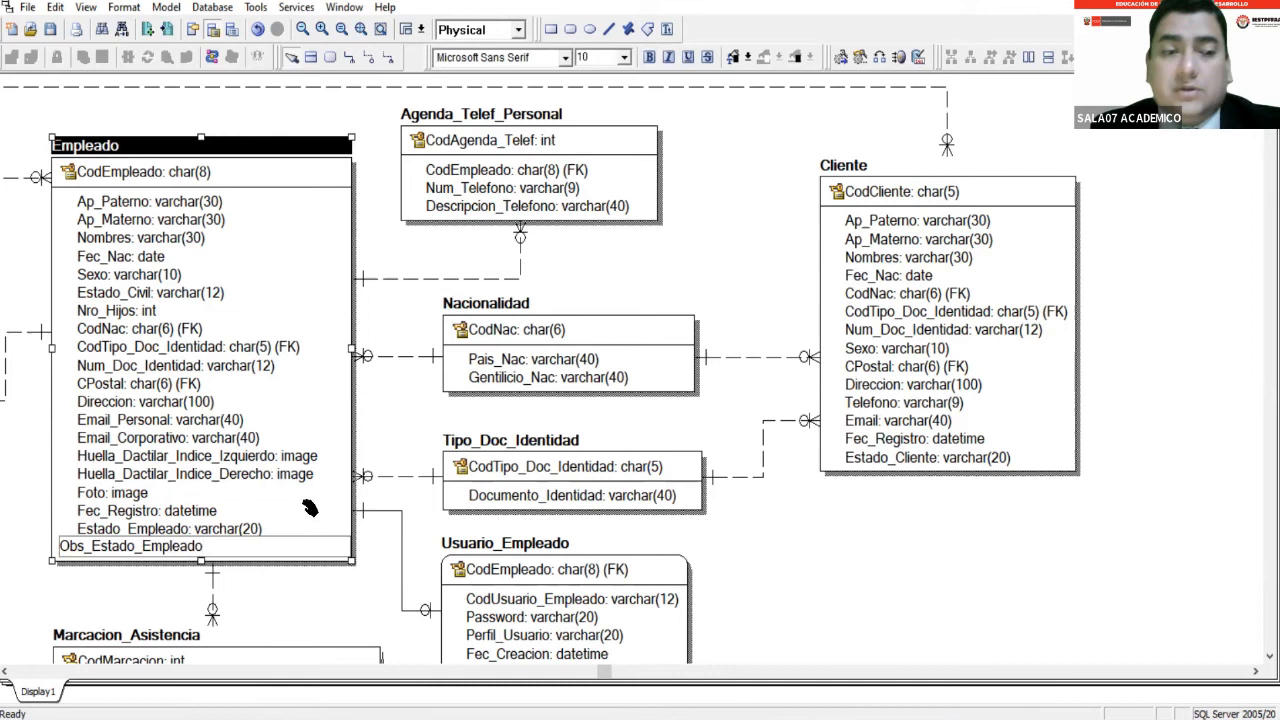
click(388, 434)
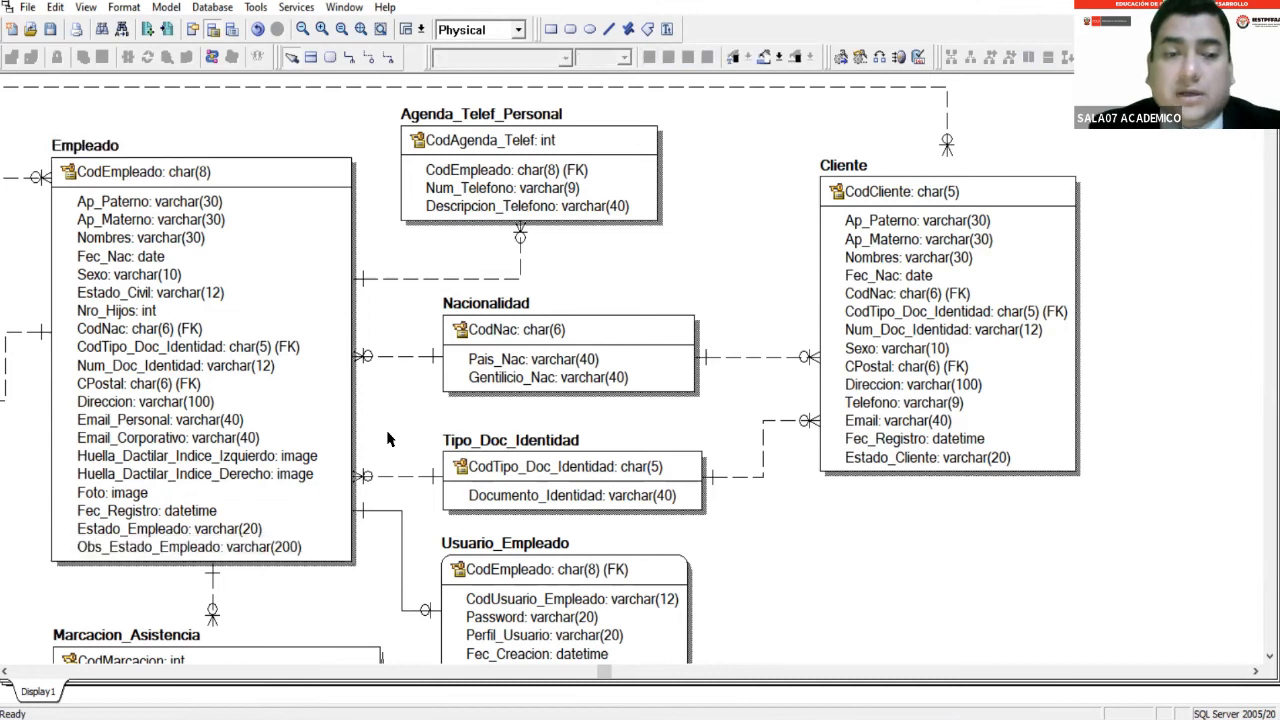
Switch to the Logical model and move Fec_Registro in the Empleado entity to directly after Foto.
click(474, 31)
click(470, 63)
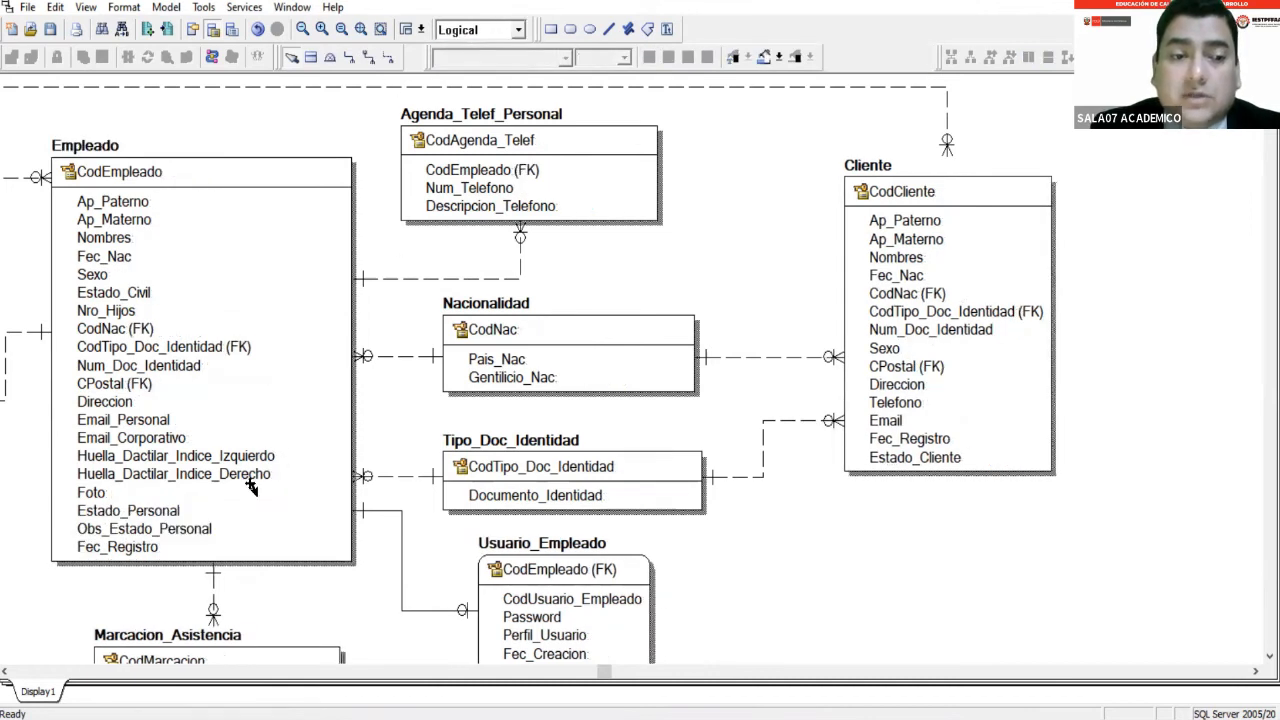
click(133, 555)
click(135, 552)
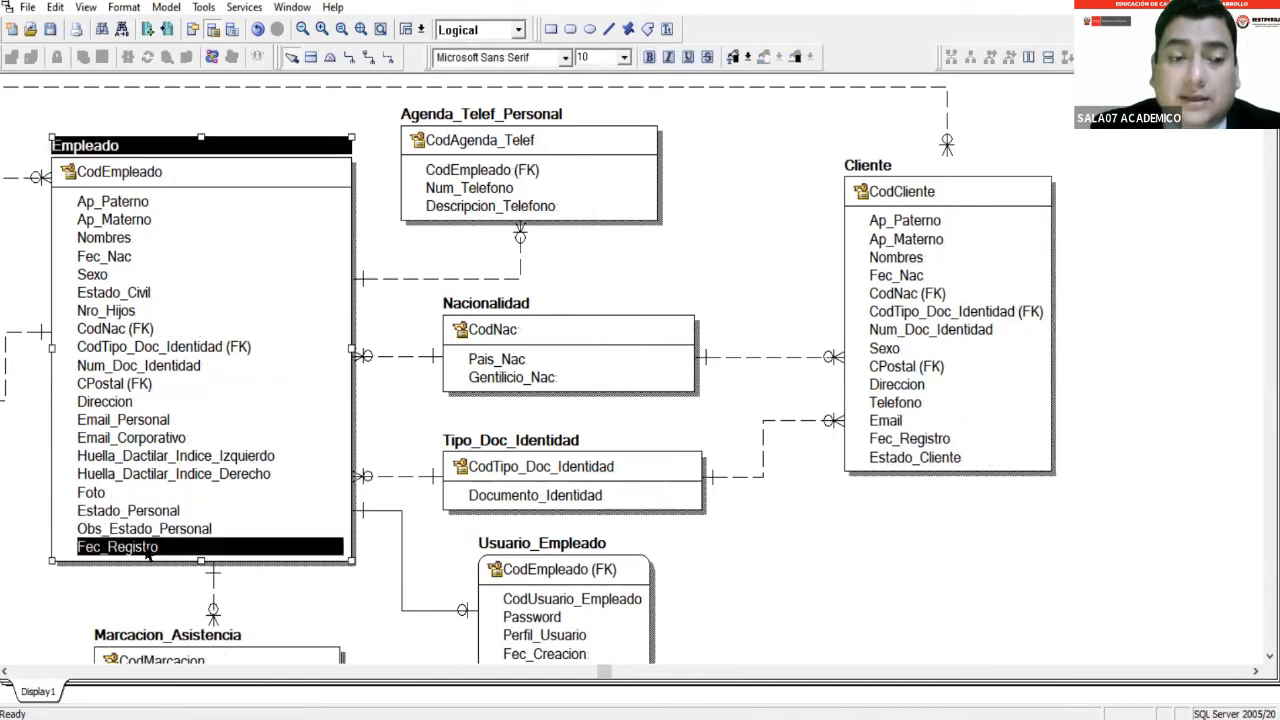
drag(150, 547, 171, 500)
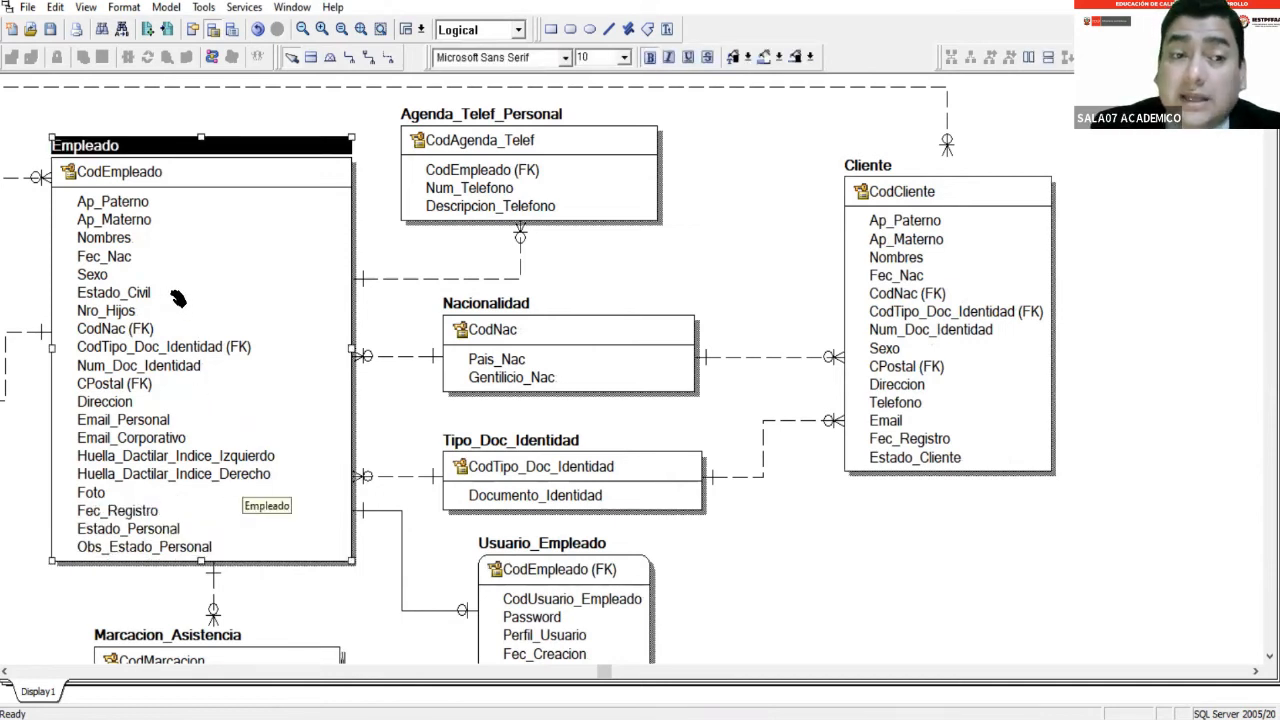
Rename the Estado_Personal attribute of the Empleado entity to Estado_Empleado in the Logical model.
click(161, 547)
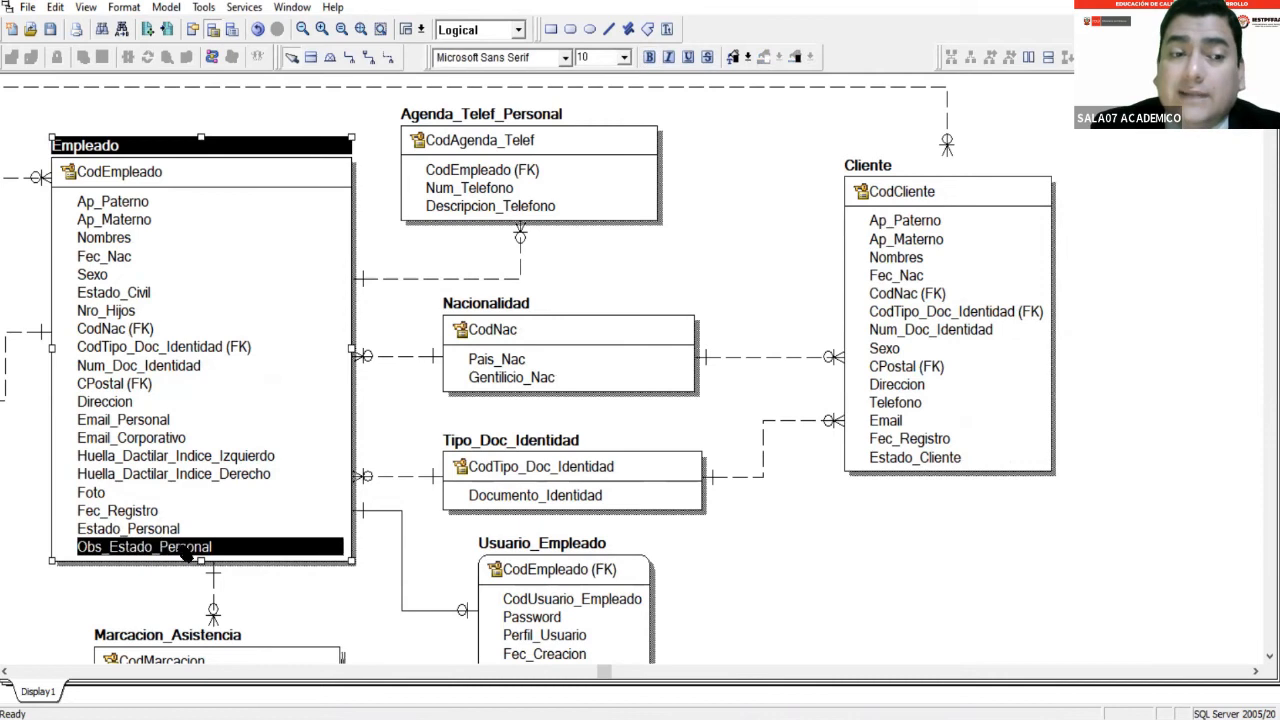
click(183, 529)
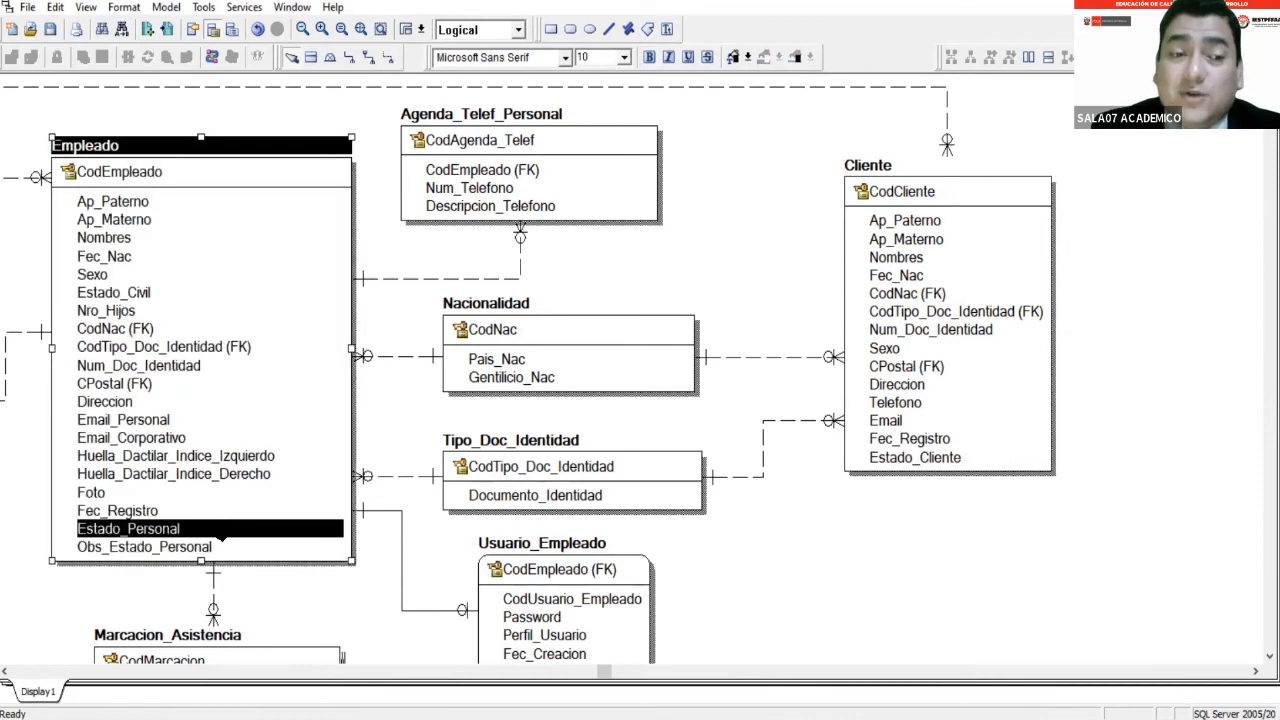
click(189, 529)
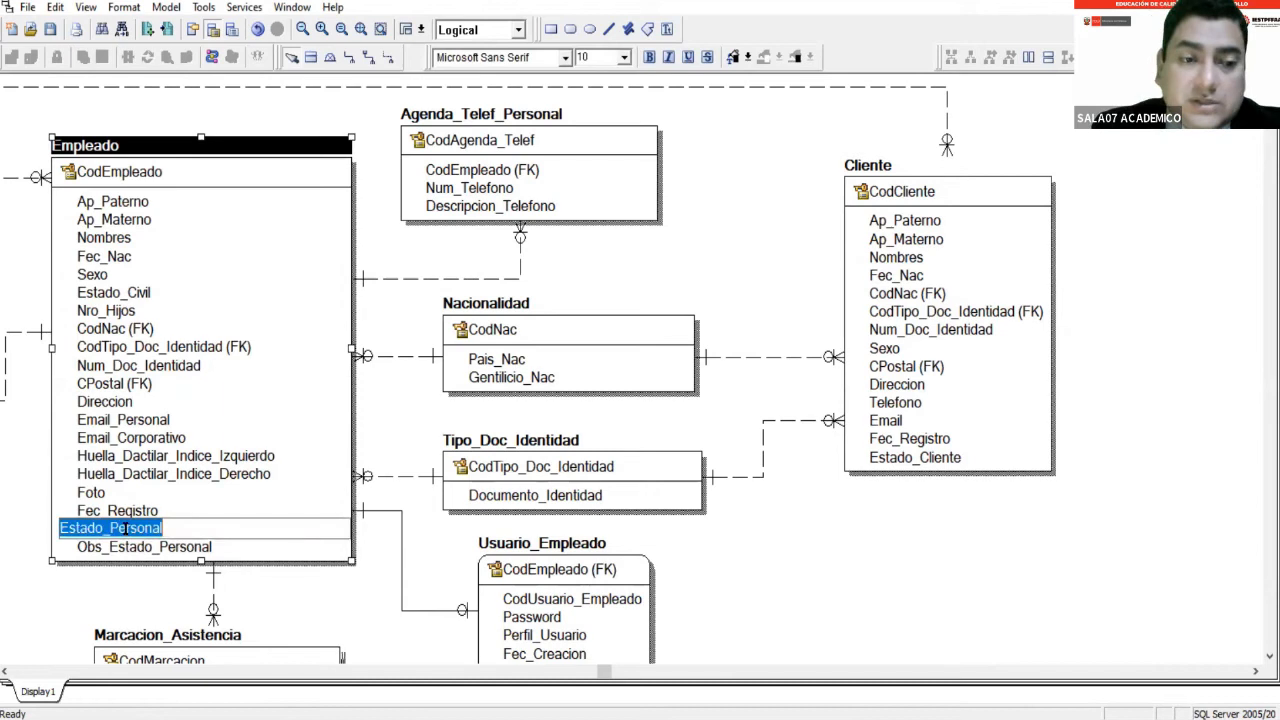
drag(108, 528, 284, 514)
text(Empleado)
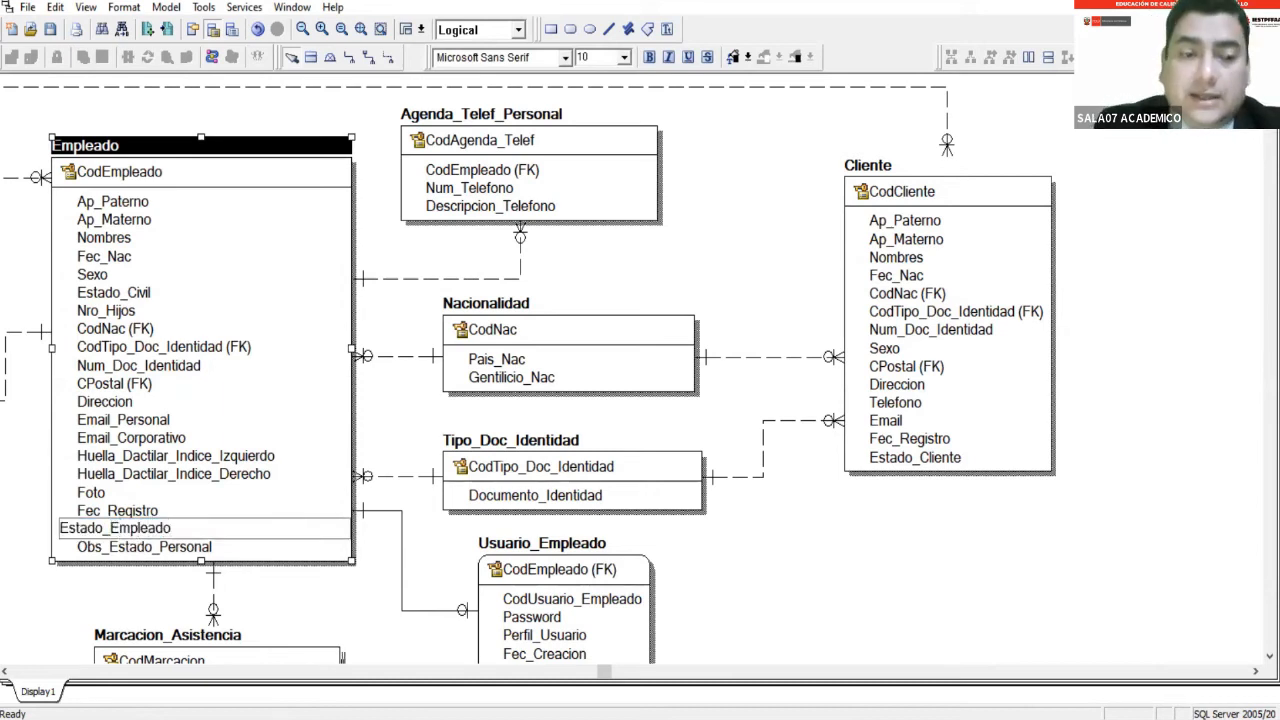
Rename the Obs_Estado_Personal attribute of the Empleado entity to Obs_Estado_Empleado in the Logical model.
key(Tab)
key(BackSpace)
key(BackSpace)
key(BackSpace)
key(BackSpace)
key(BackSpace)
key(BackSpace)
key(BackSpace)
key(BackSpace)
text(Empleado)
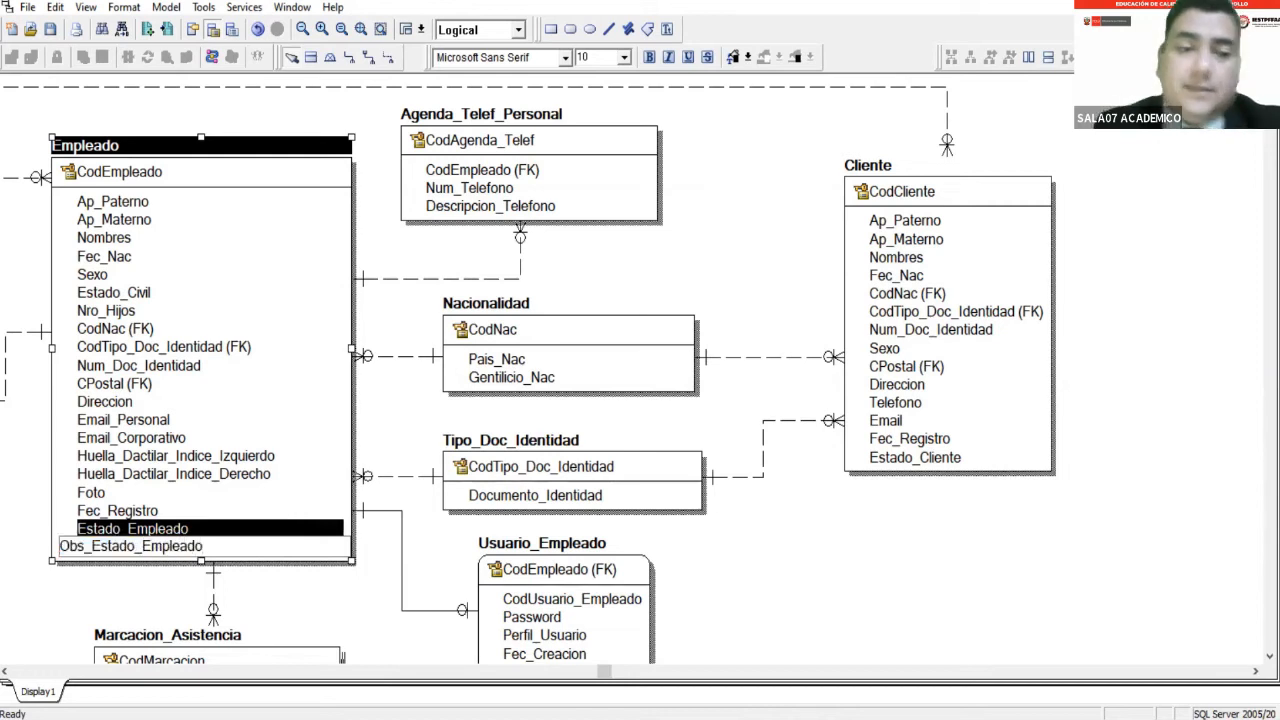
click(699, 582)
Examine Fec_Registro in the Empleado entity and compare it with Fec_Firma_Contrato in Contrato_Personal.
click(108, 506)
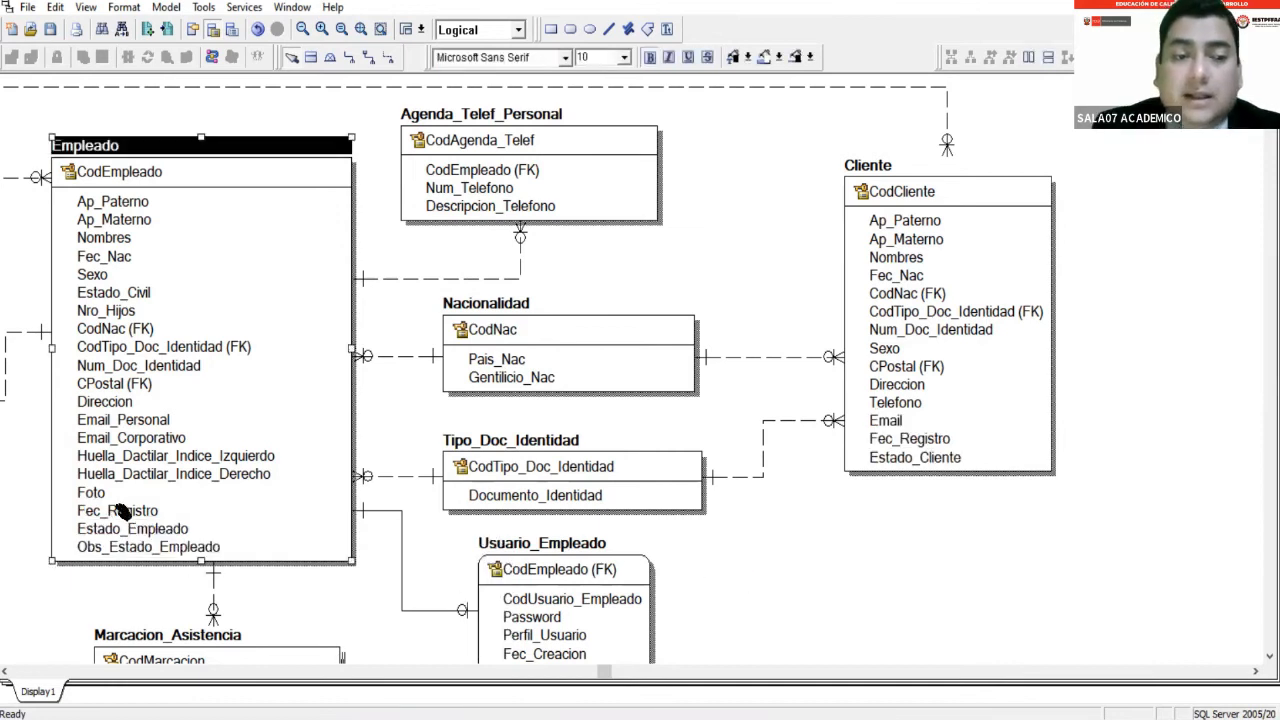
click(111, 508)
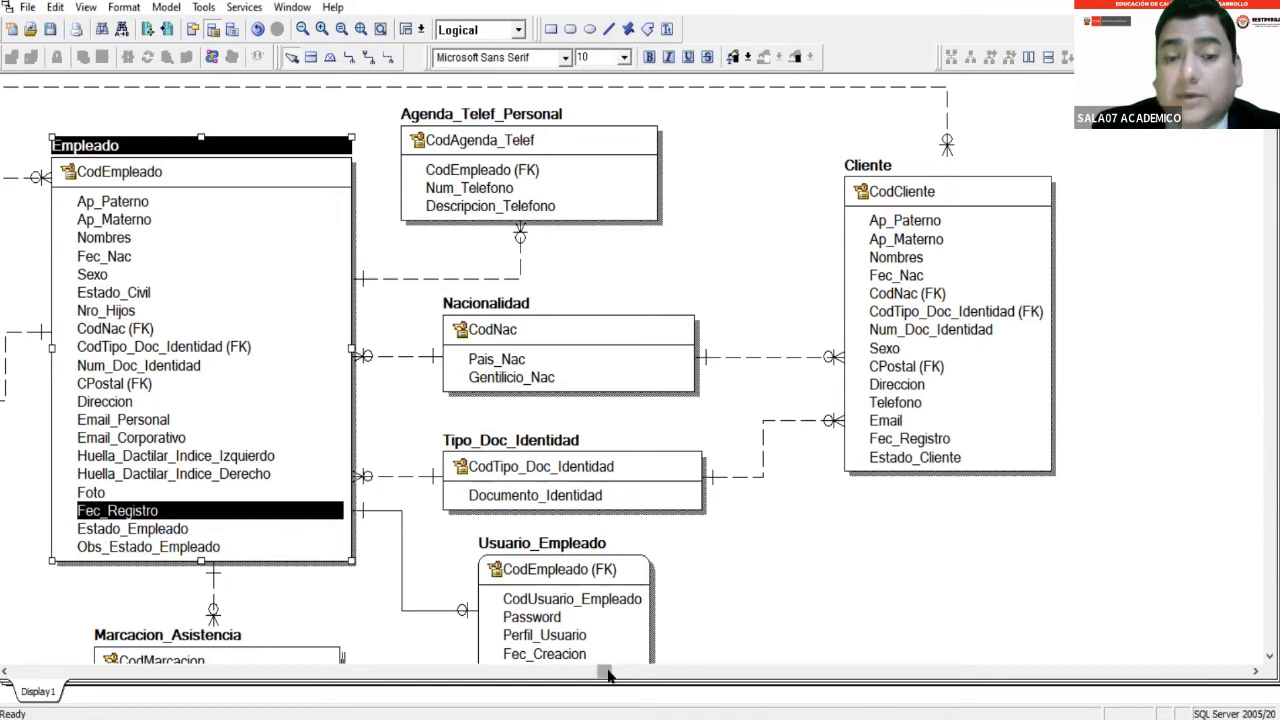
drag(608, 676, 325, 676)
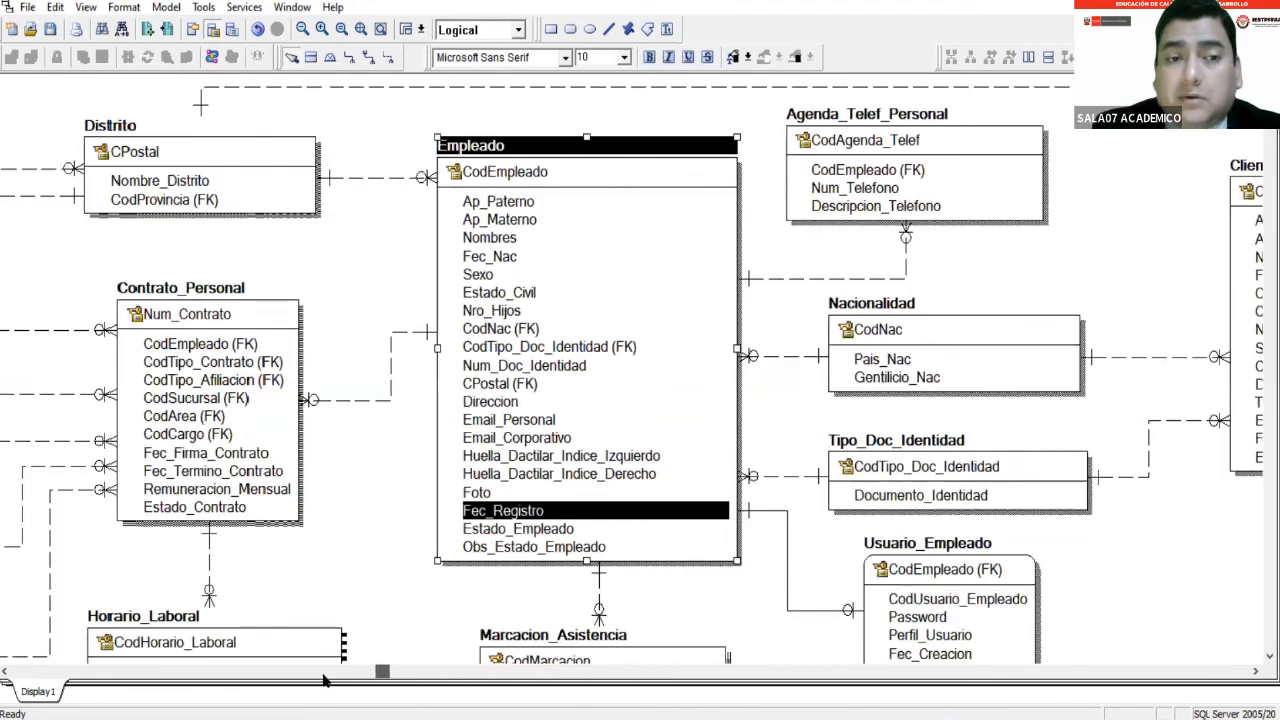
click(343, 445)
click(349, 455)
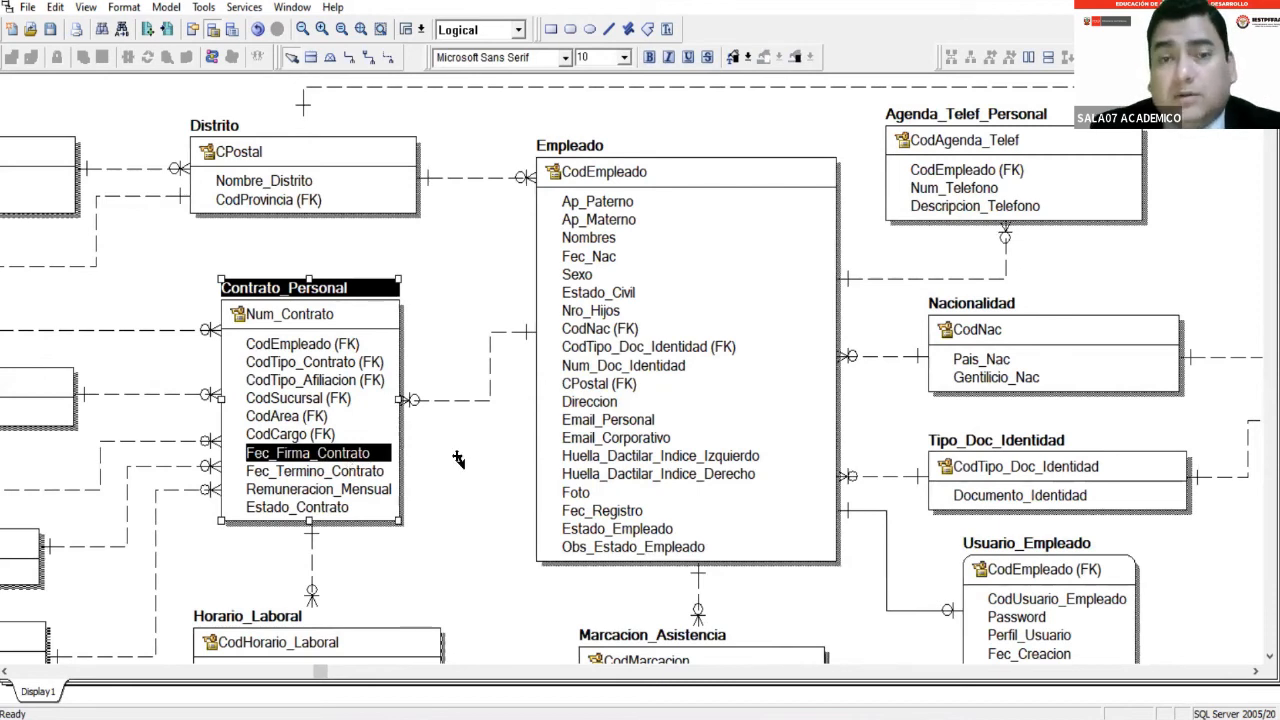
Add a new entity named Usuario_Cliente below the Cliente entity in the Logical model.
click(698, 430)
click(296, 417)
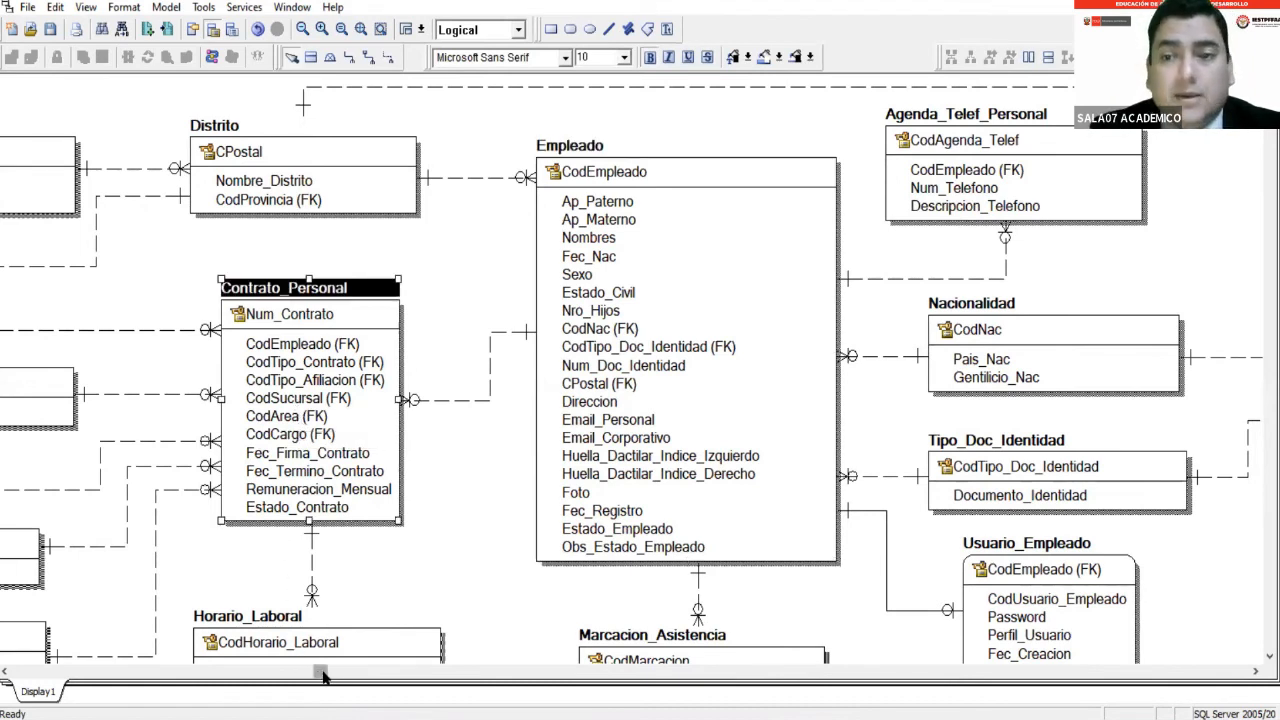
drag(322, 676, 631, 682)
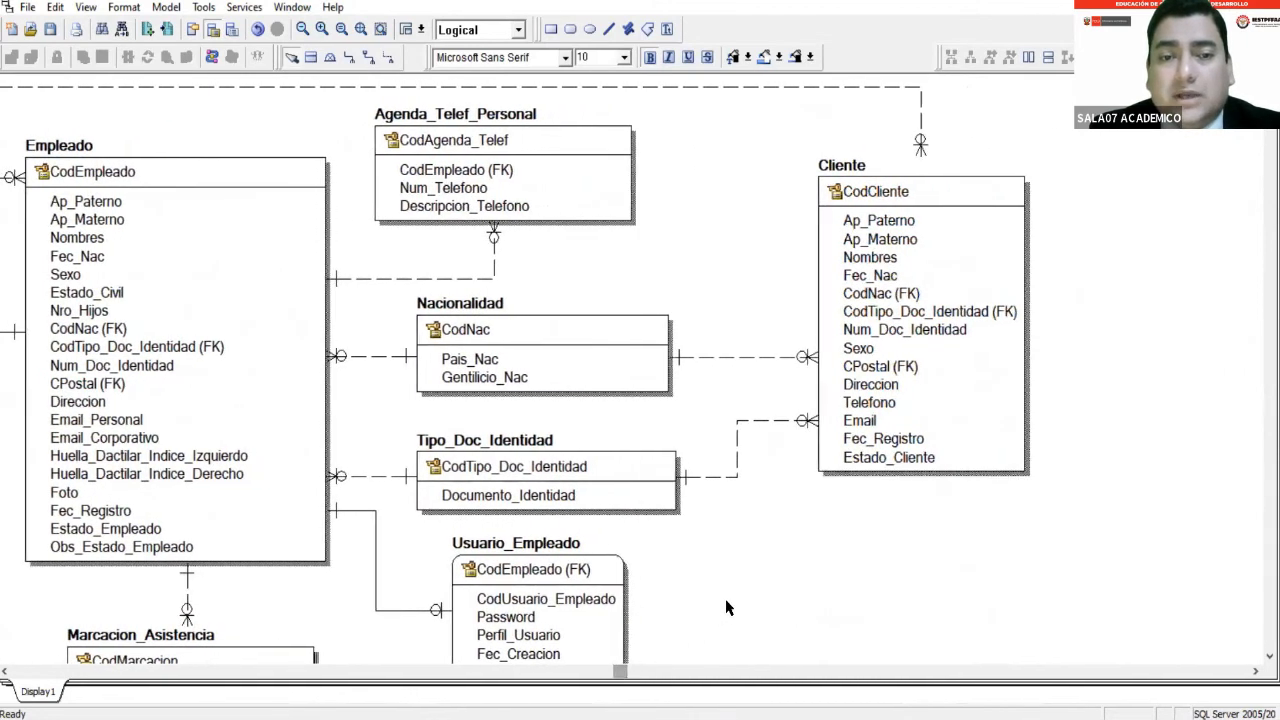
click(667, 661)
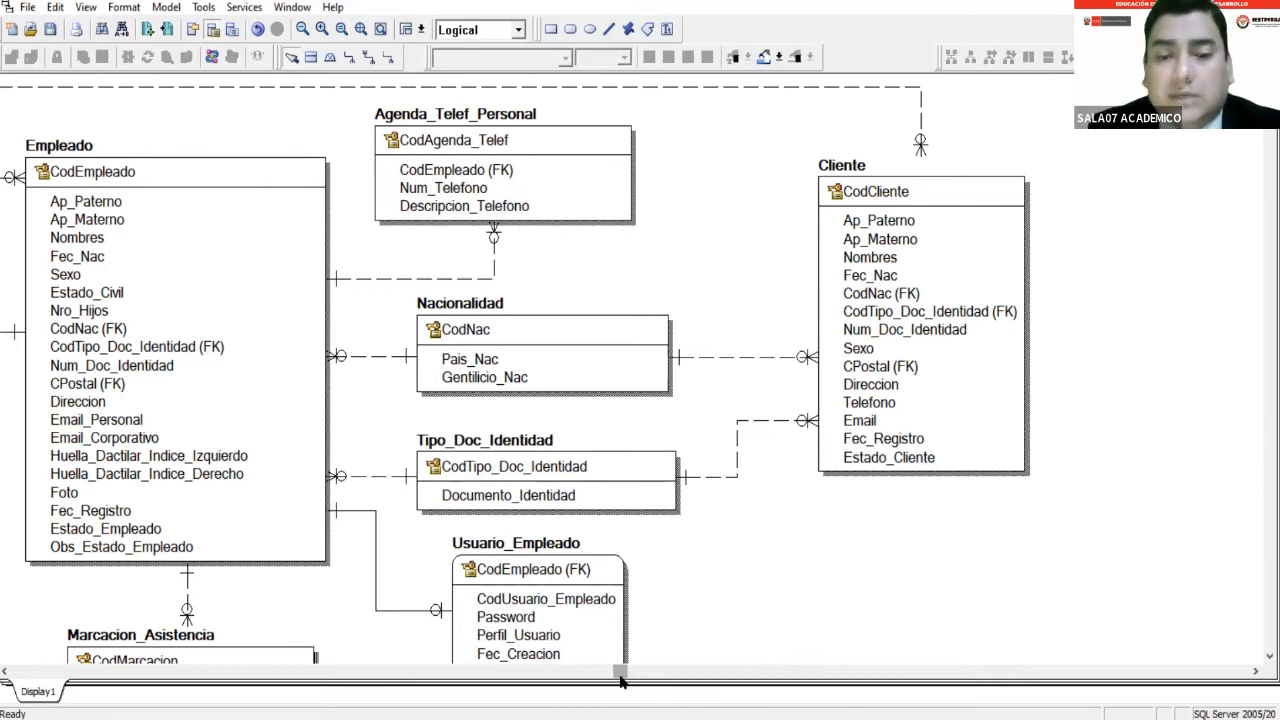
drag(617, 678, 722, 677)
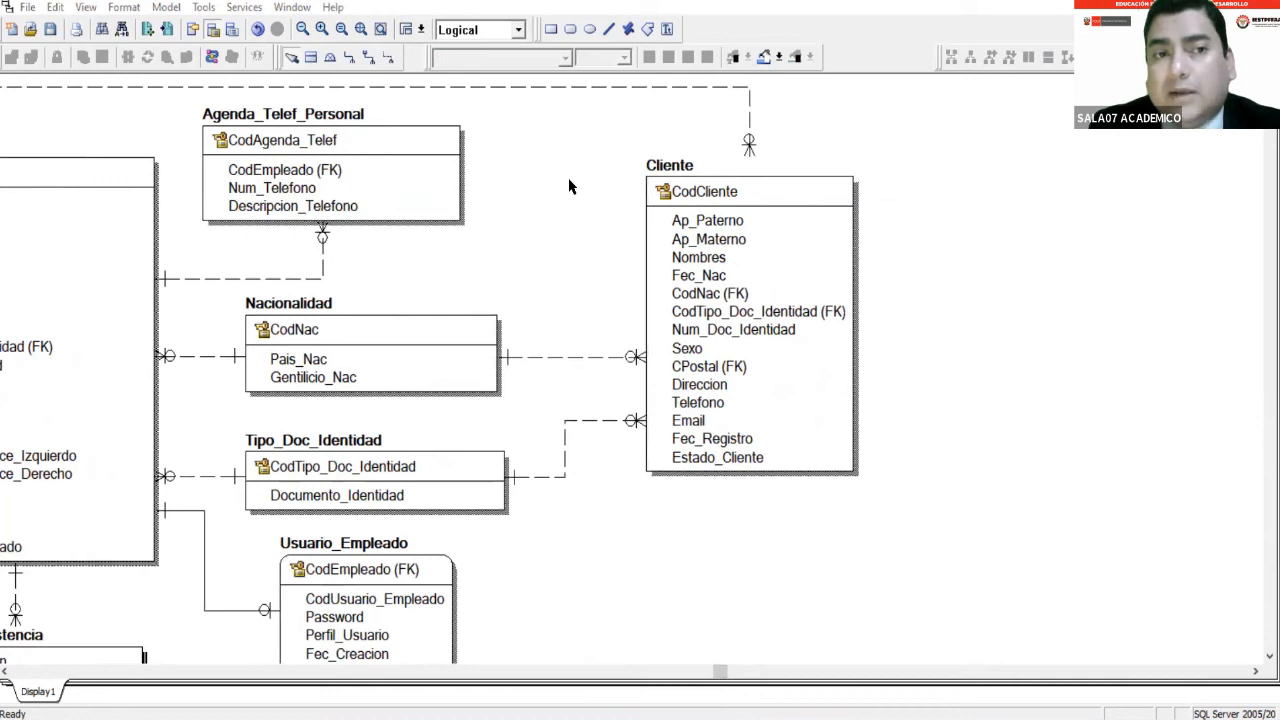
click(312, 57)
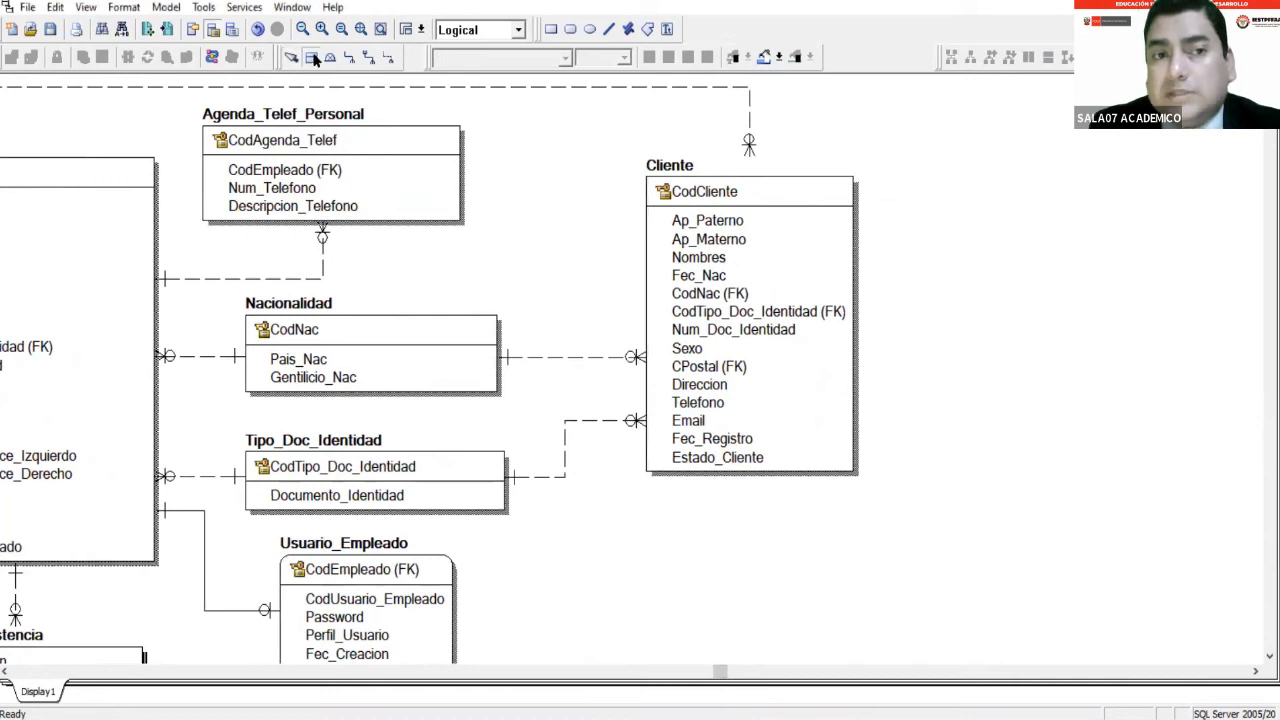
click(686, 573)
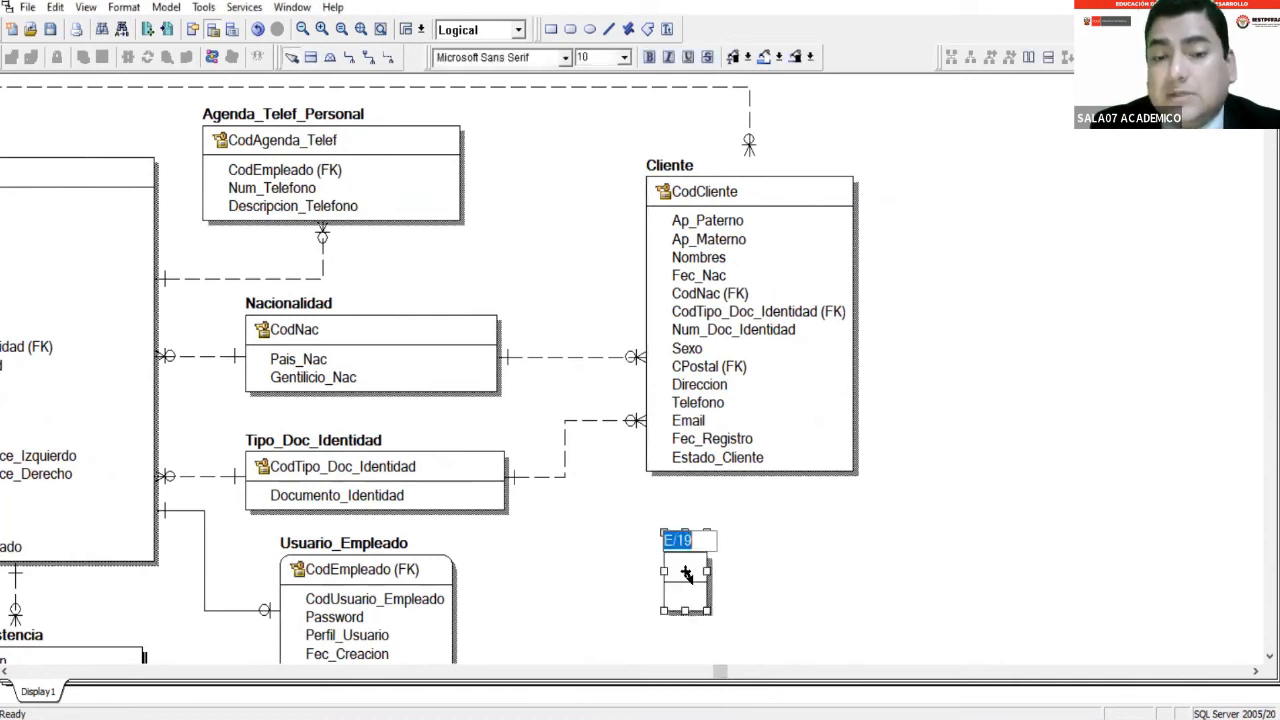
key(BackSpace)
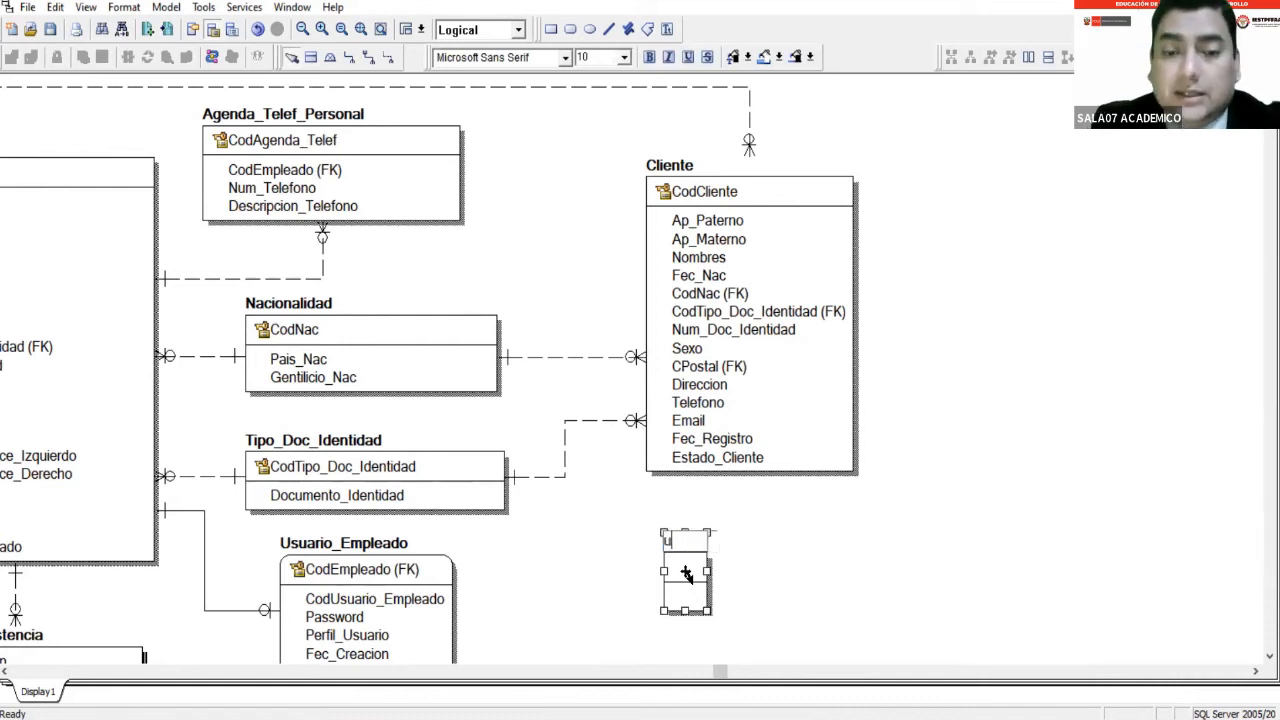
text(Us)
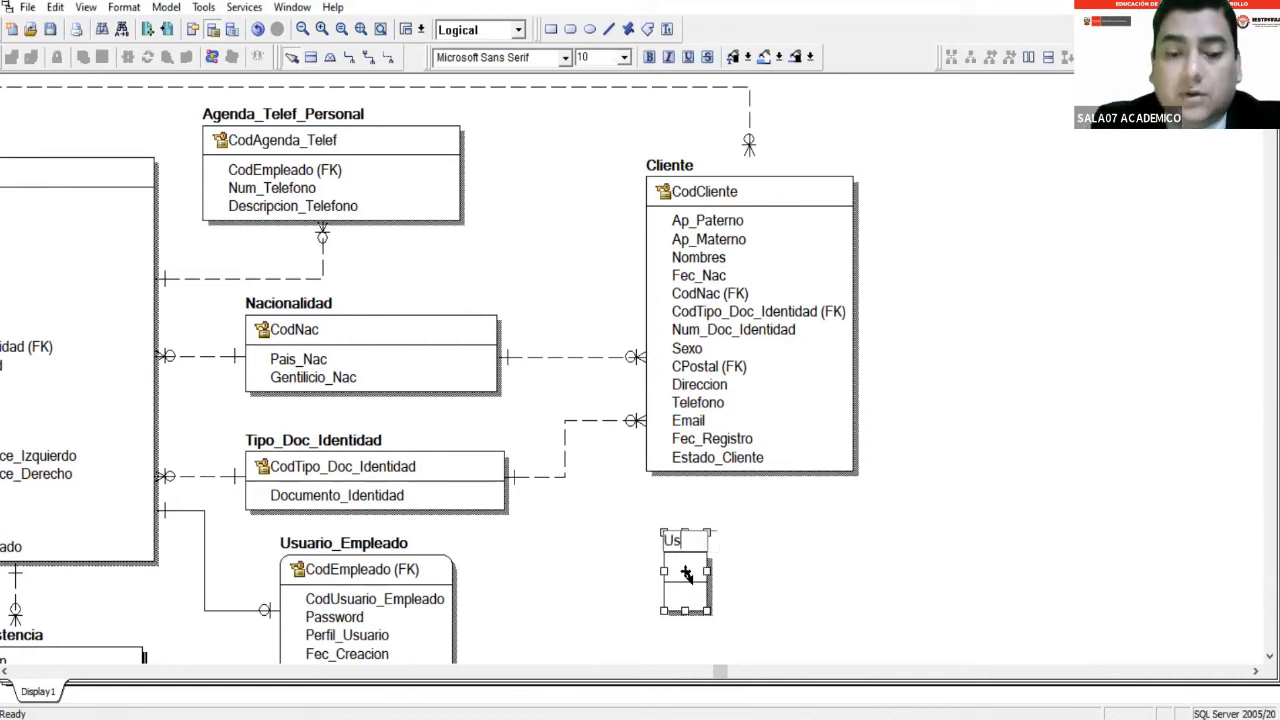
text(uario)
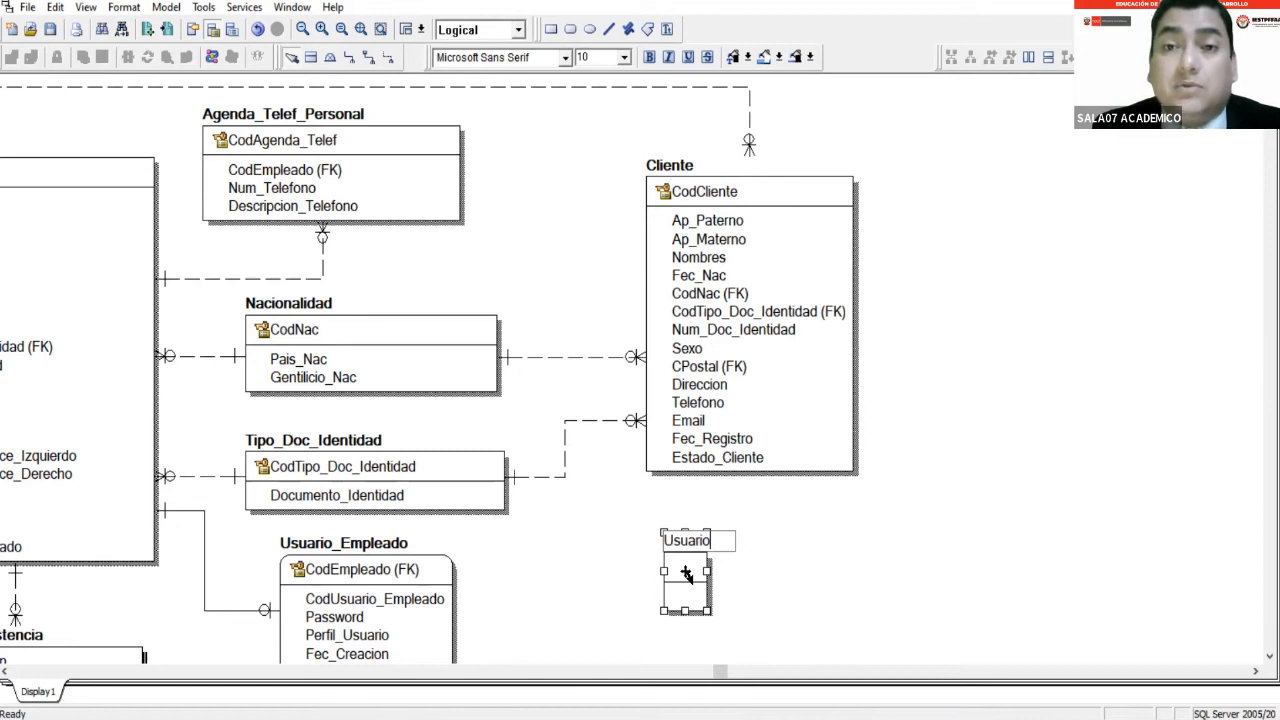
text(_)
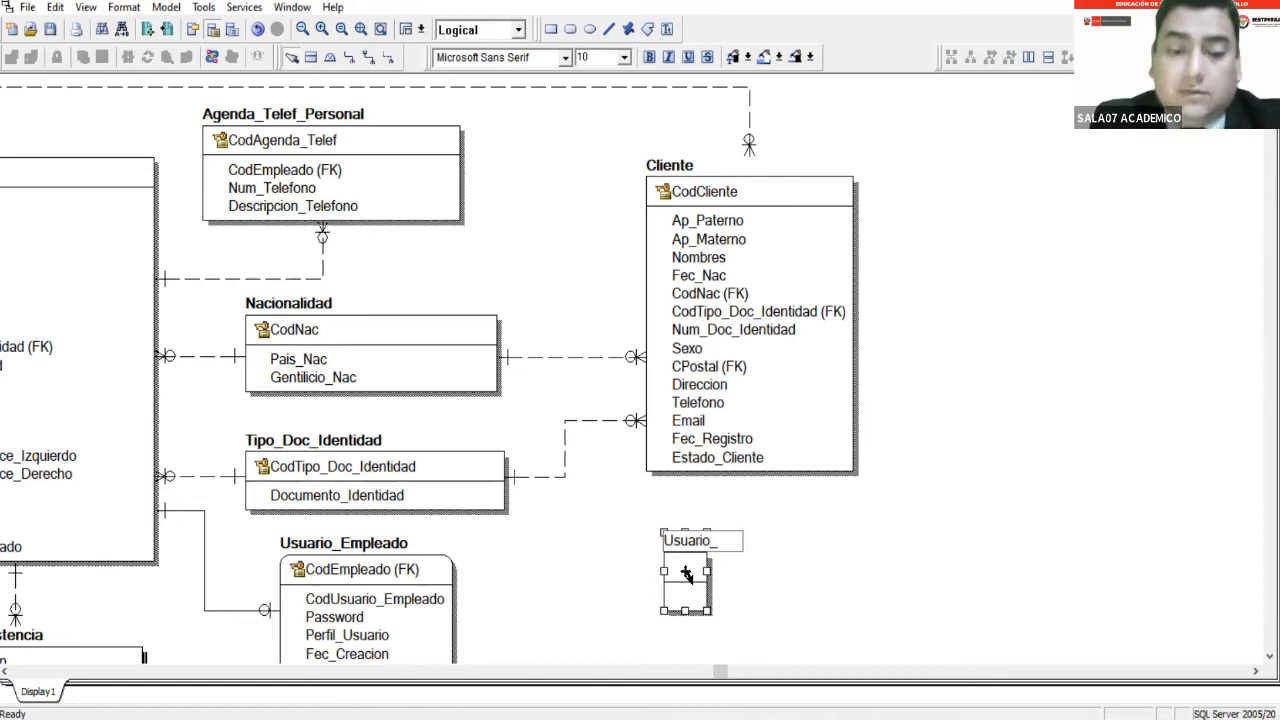
text(Cliente)
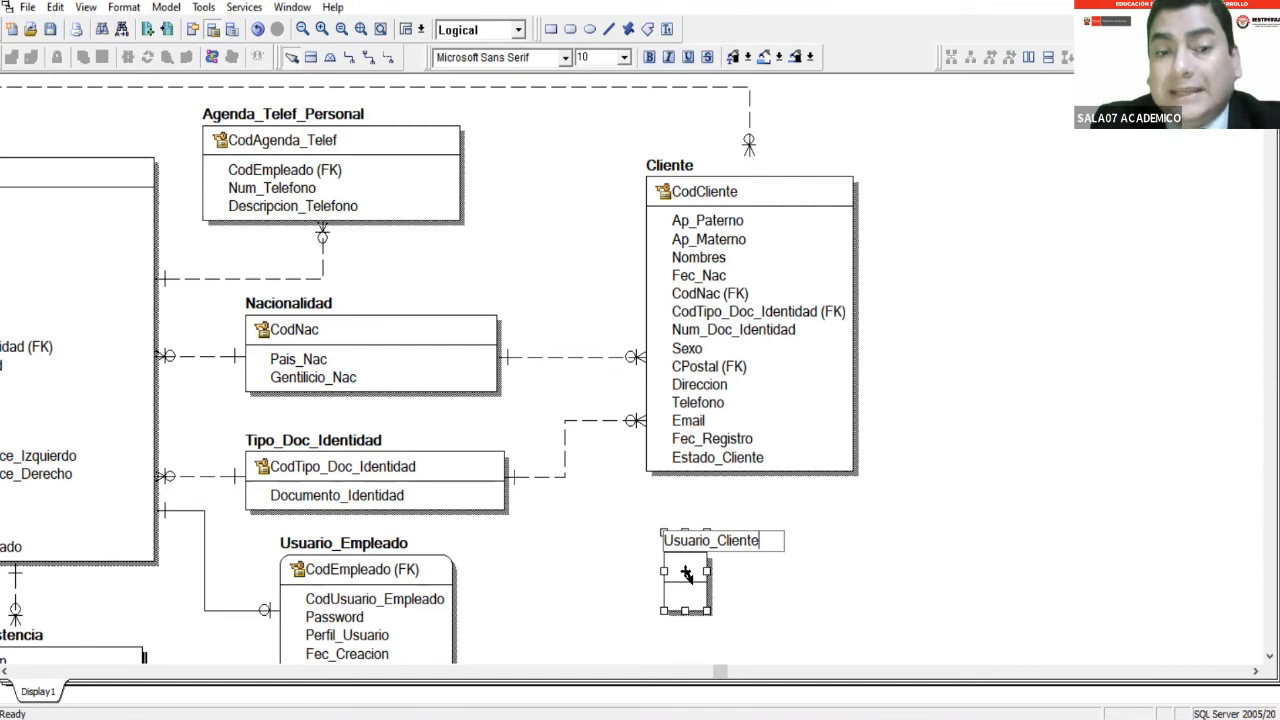
Add a non-key attribute named CodUsuario_Cliente to the Usuario_Cliente entity.
key(Tab)
key(Tab)
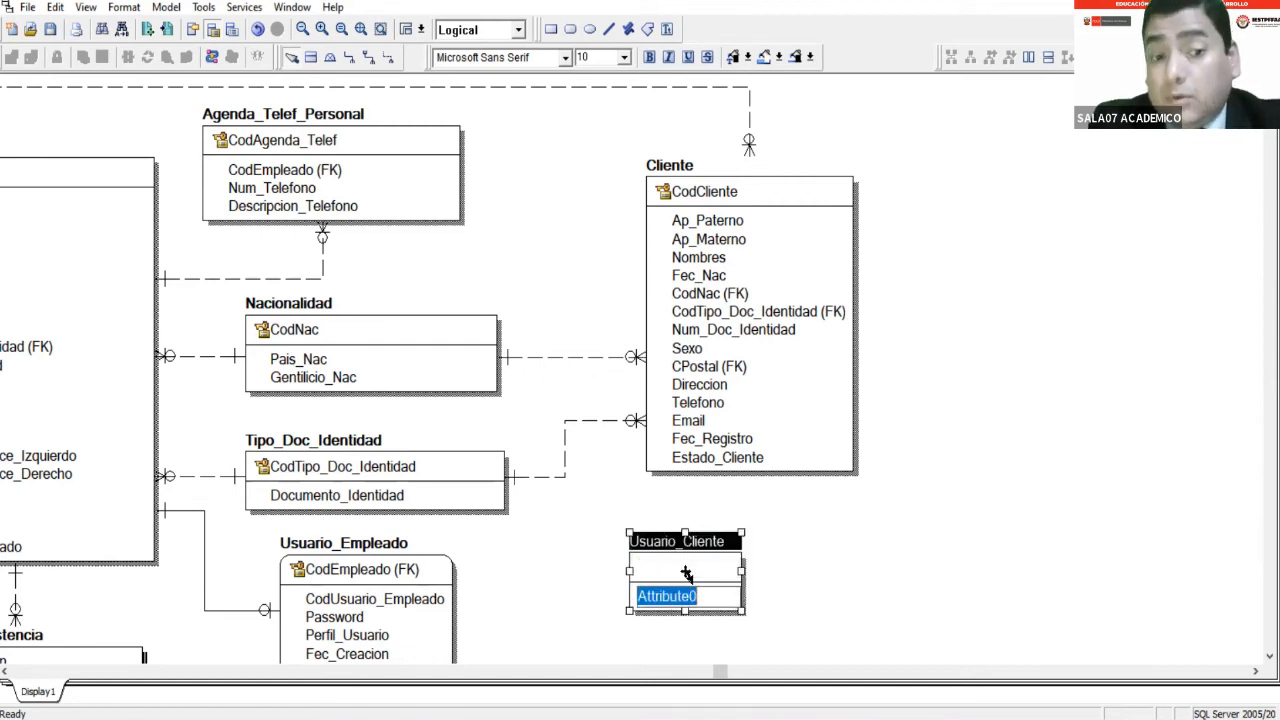
text(C)
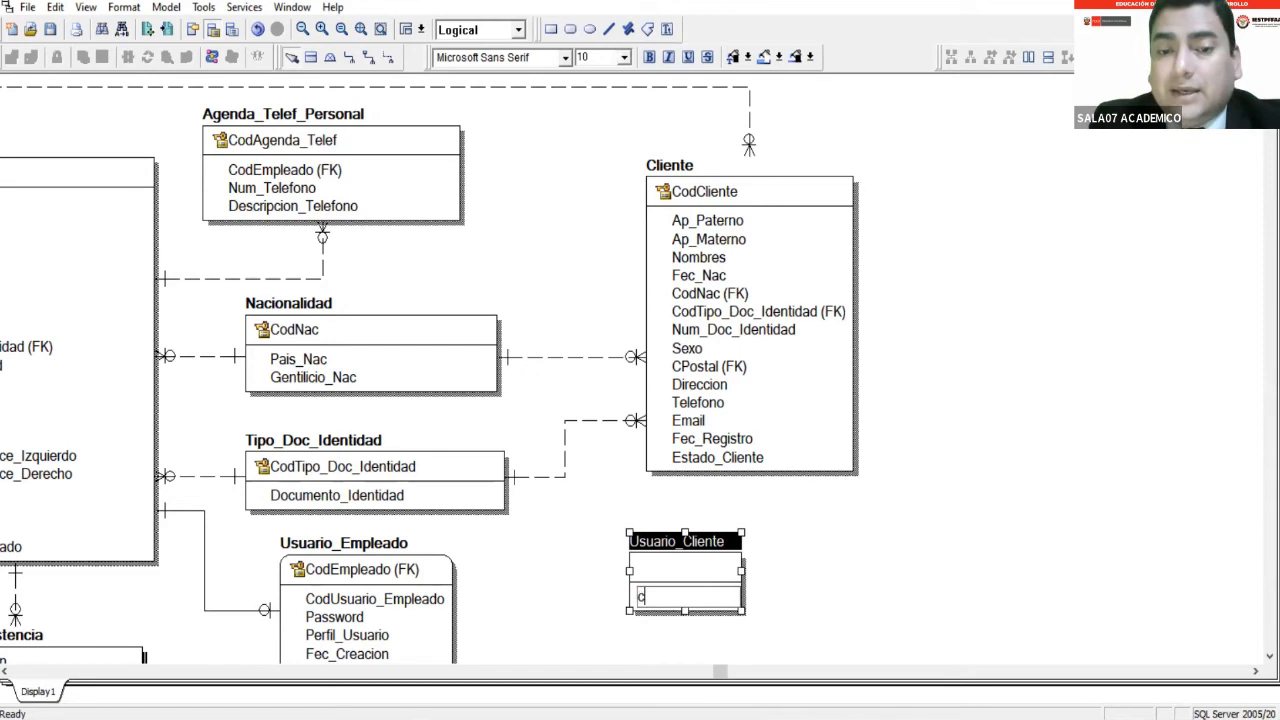
text(odUsu)
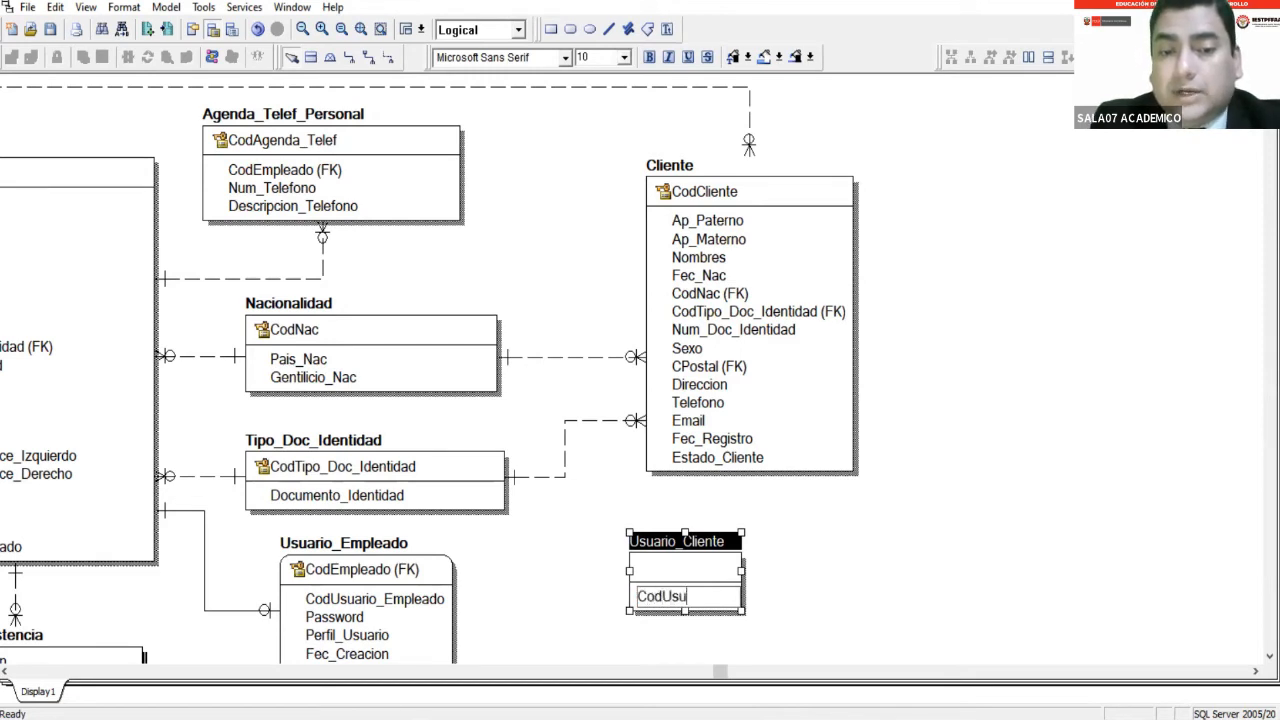
text(ario)
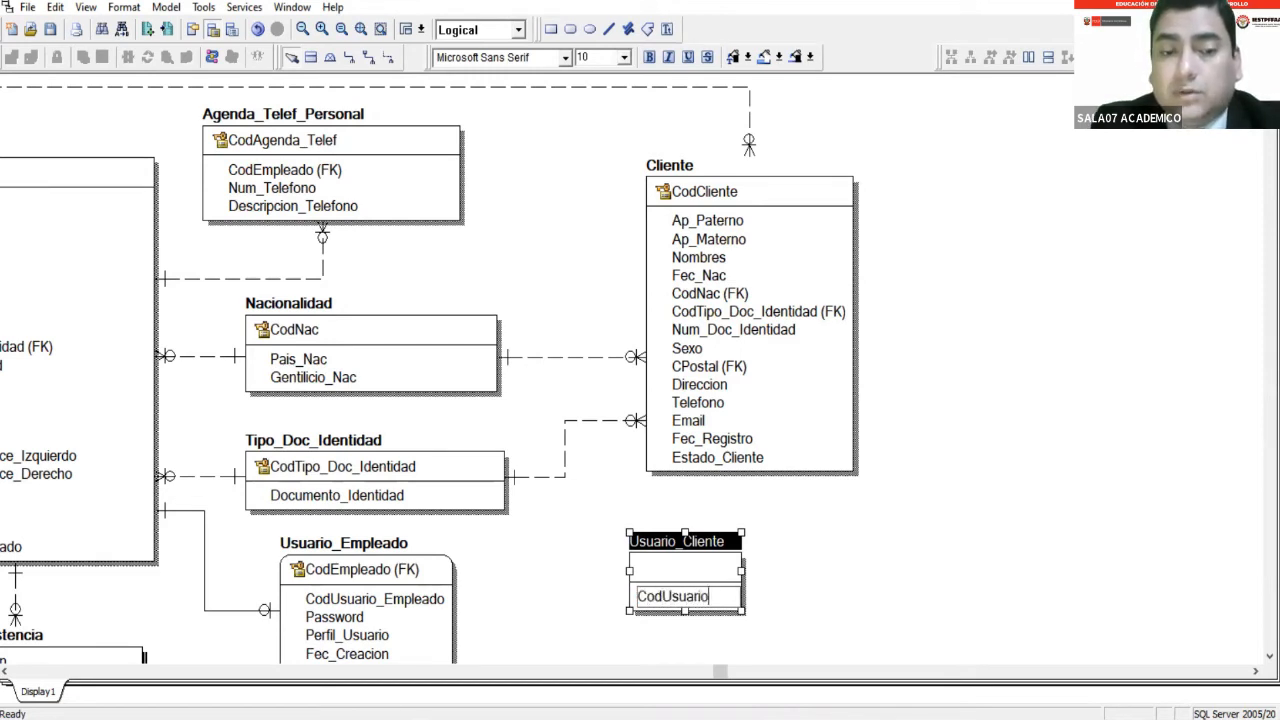
text(_Cliente)
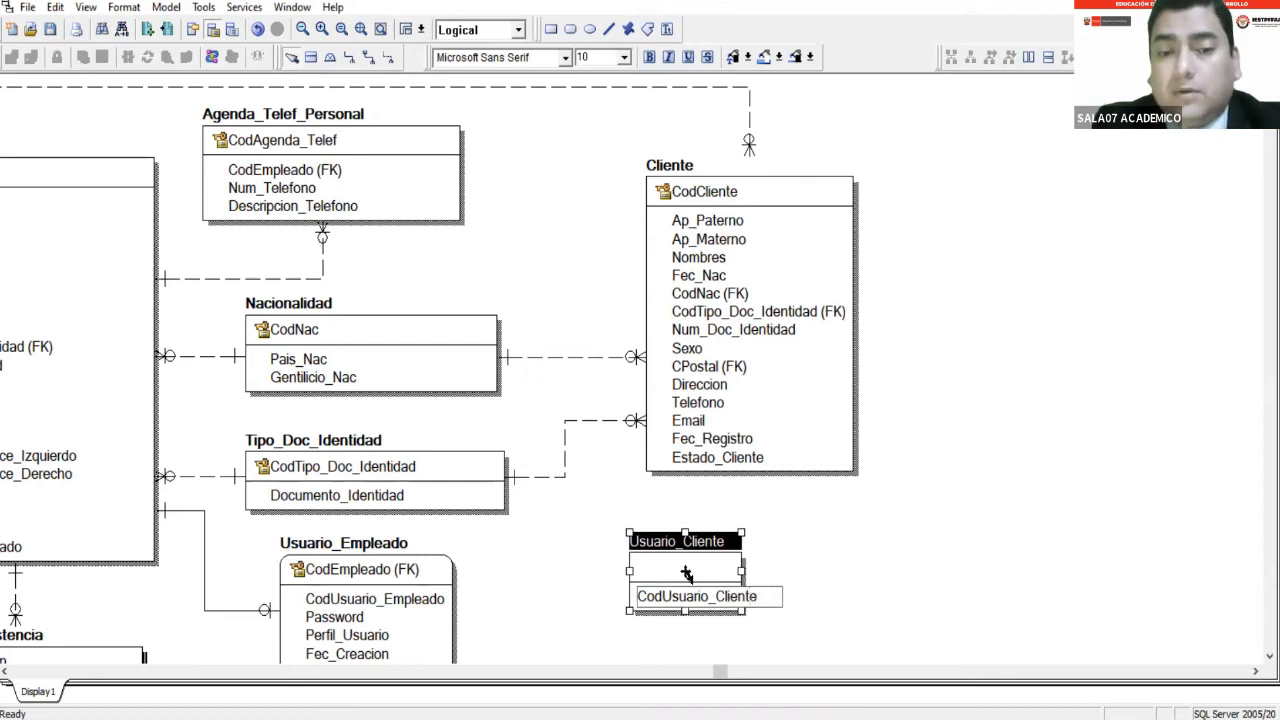
key(Return)
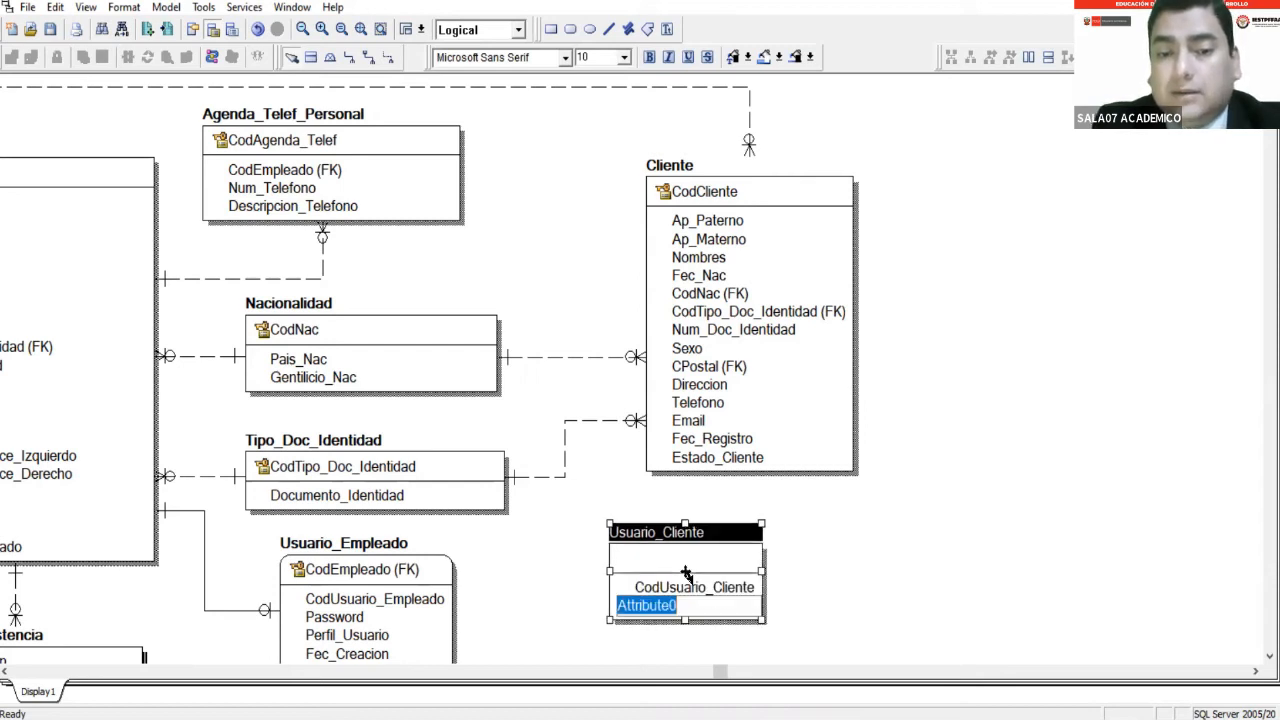
Add an attribute named Password to the Usuario_Cliente entity, directly after CodUsuario_Cliente.
text(Paswo)
key(BackSpace)
key(BackSpace)
text(sword)
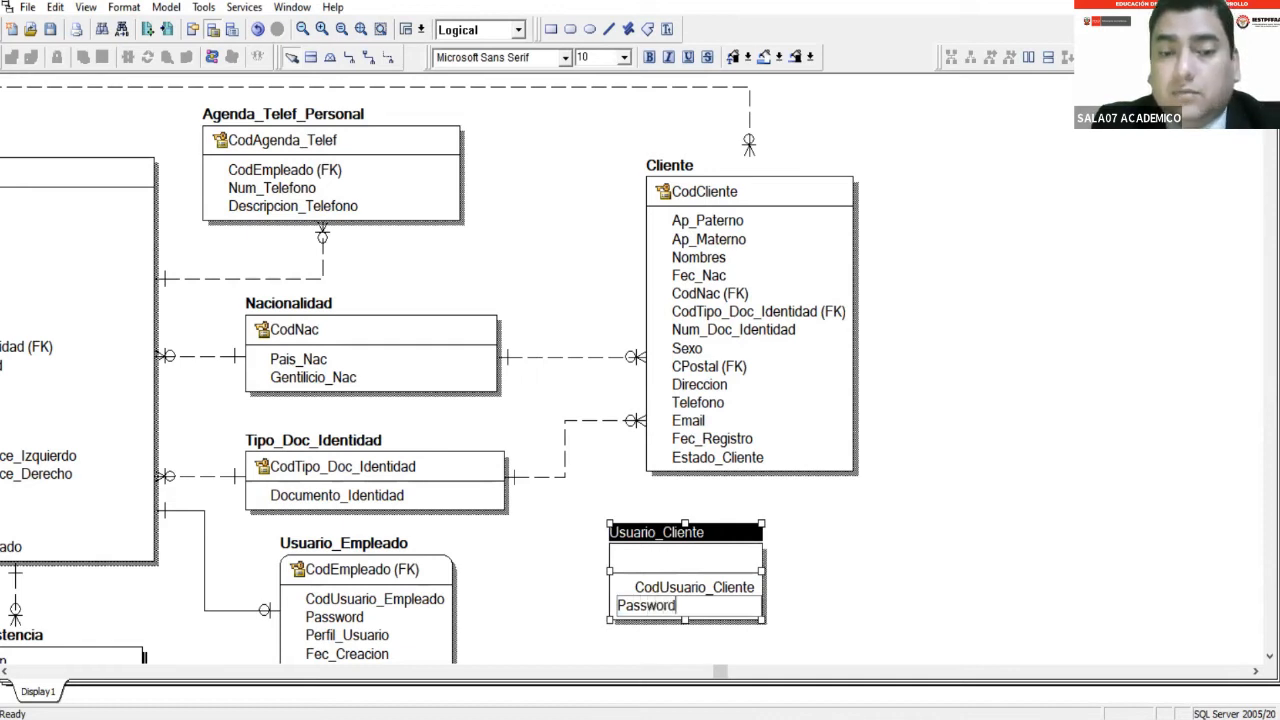
key(Return)
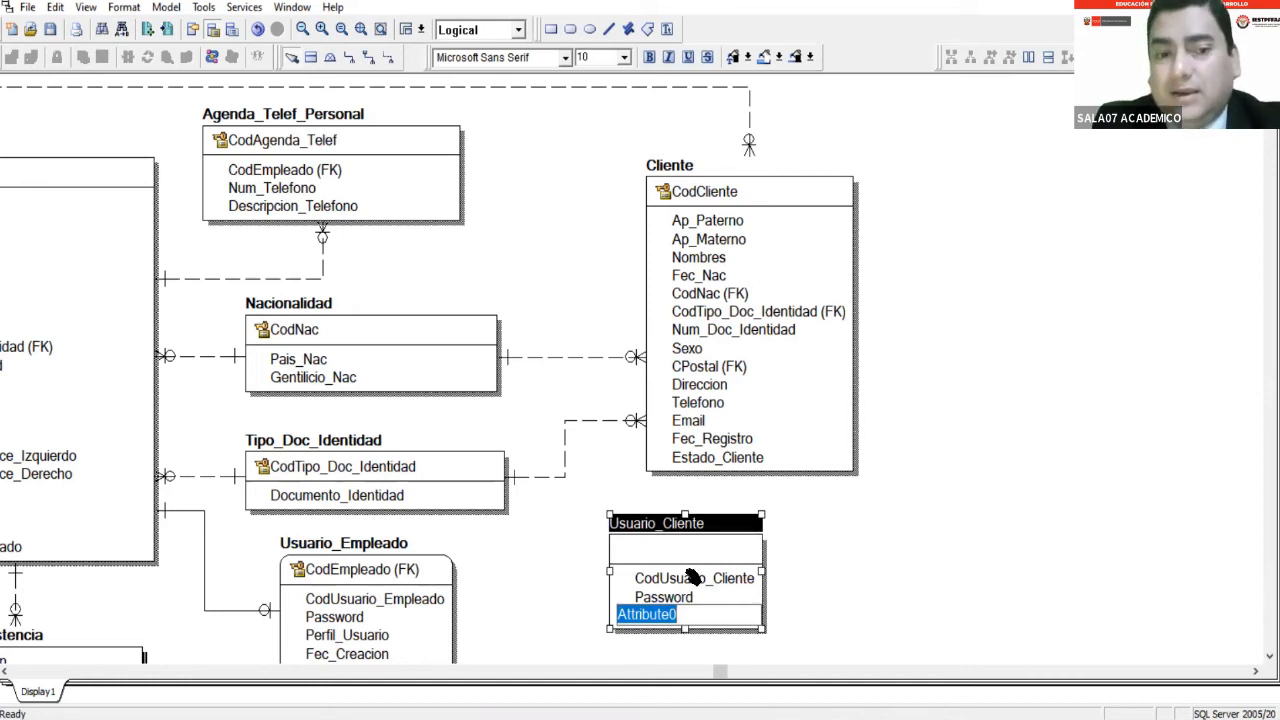
click(545, 628)
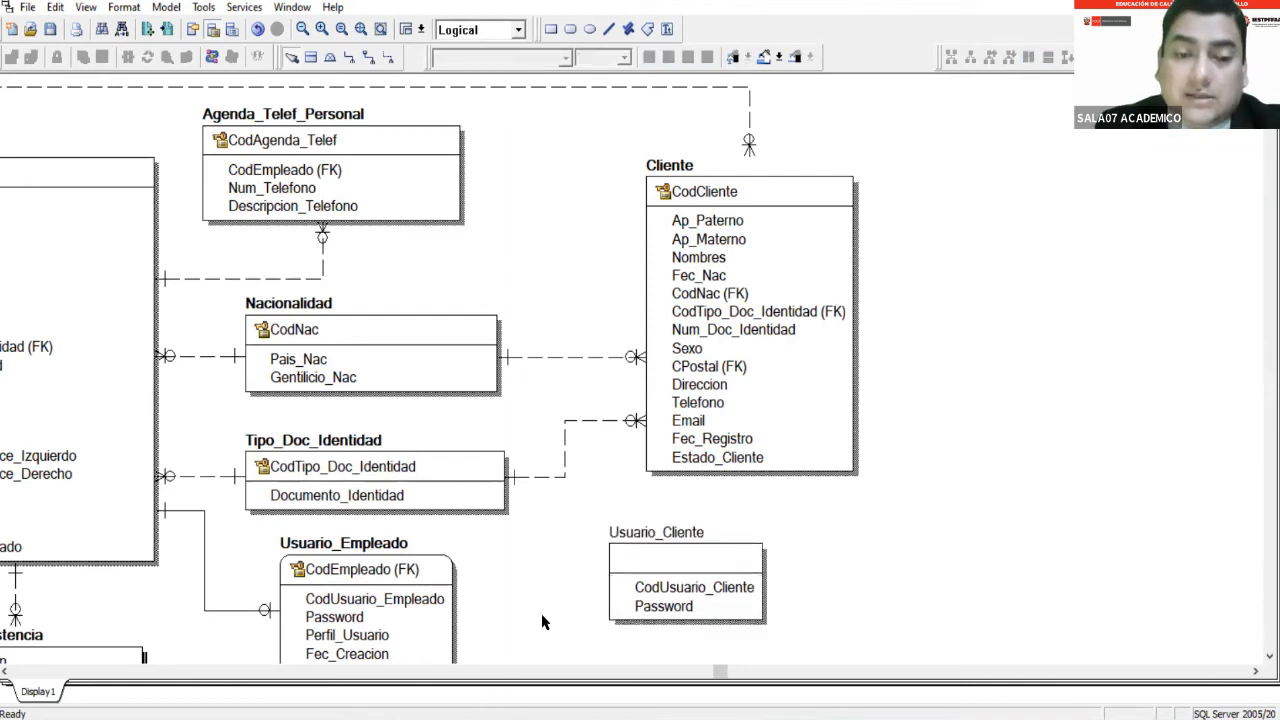
Check the Perfil_Usuario attribute of Usuario_Empleado and move the Usuario_Cliente entity level with Usuario_Empleado.
scroll(528, 620, down, 1)
click(446, 616)
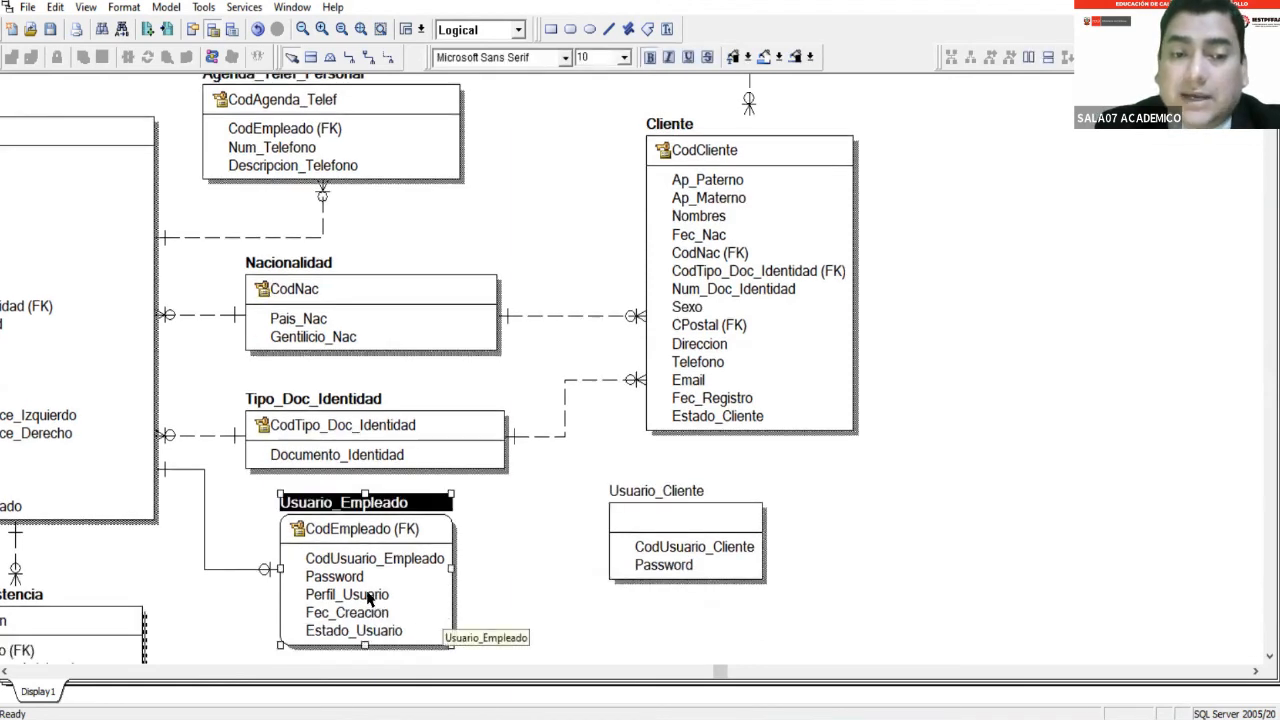
click(382, 594)
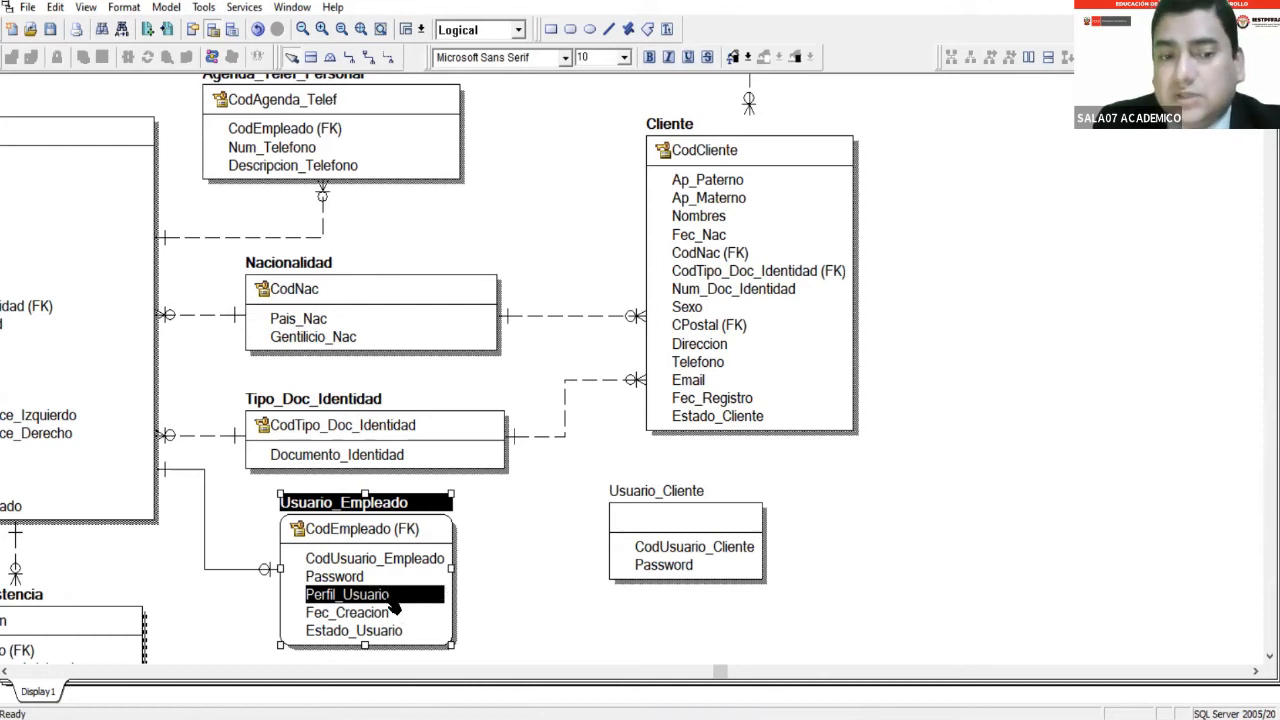
click(707, 572)
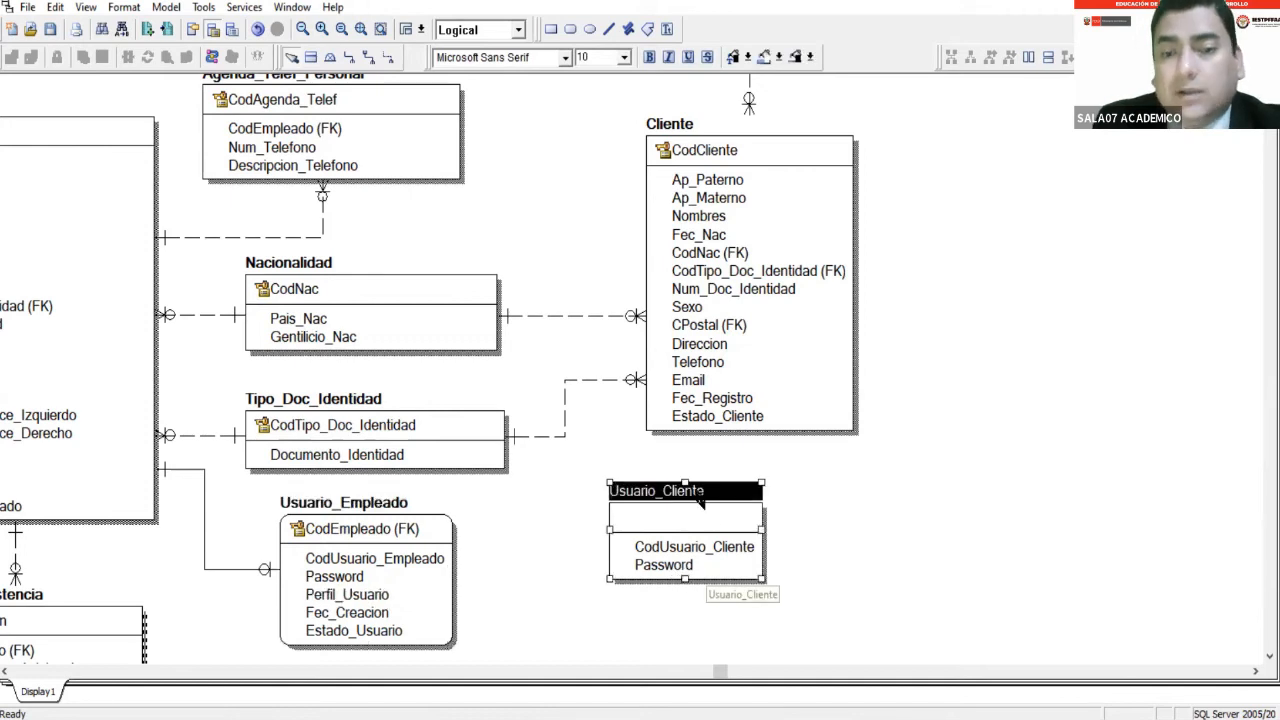
drag(745, 498, 786, 510)
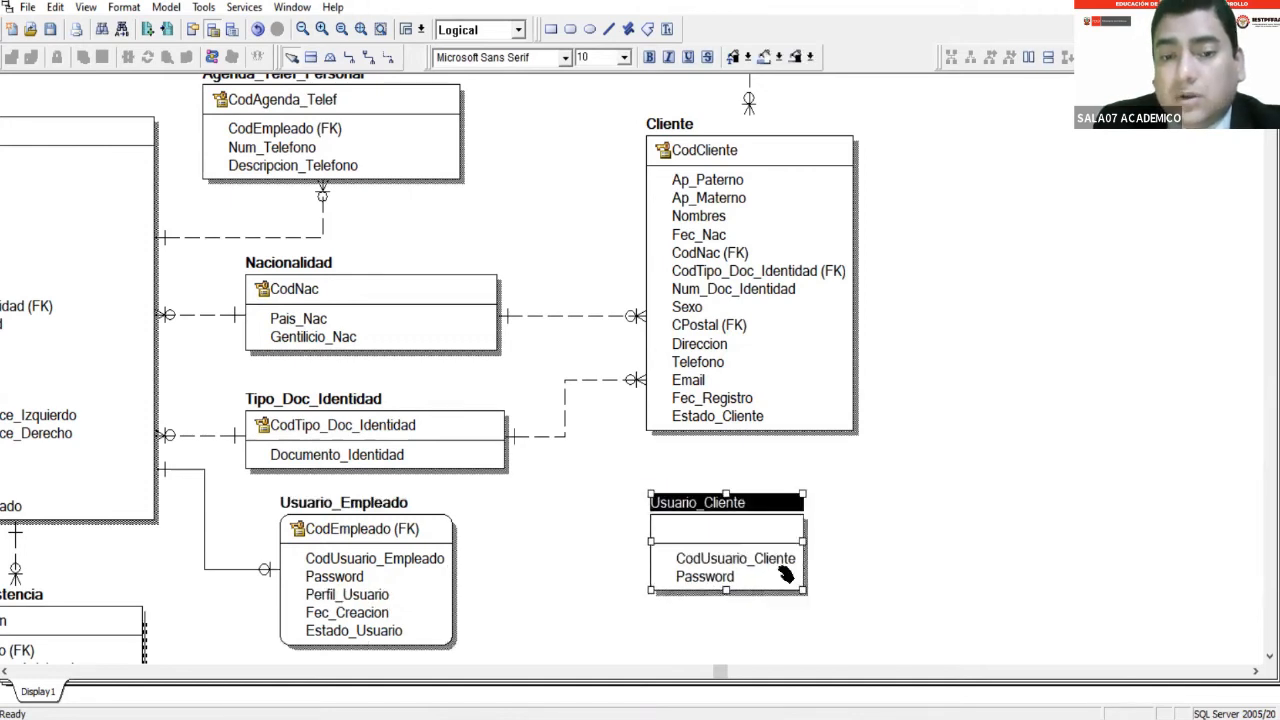
Add an attribute named Fec_Creacion to the Usuario_Cliente entity, directly after Password.
key(Tab)
click(792, 579)
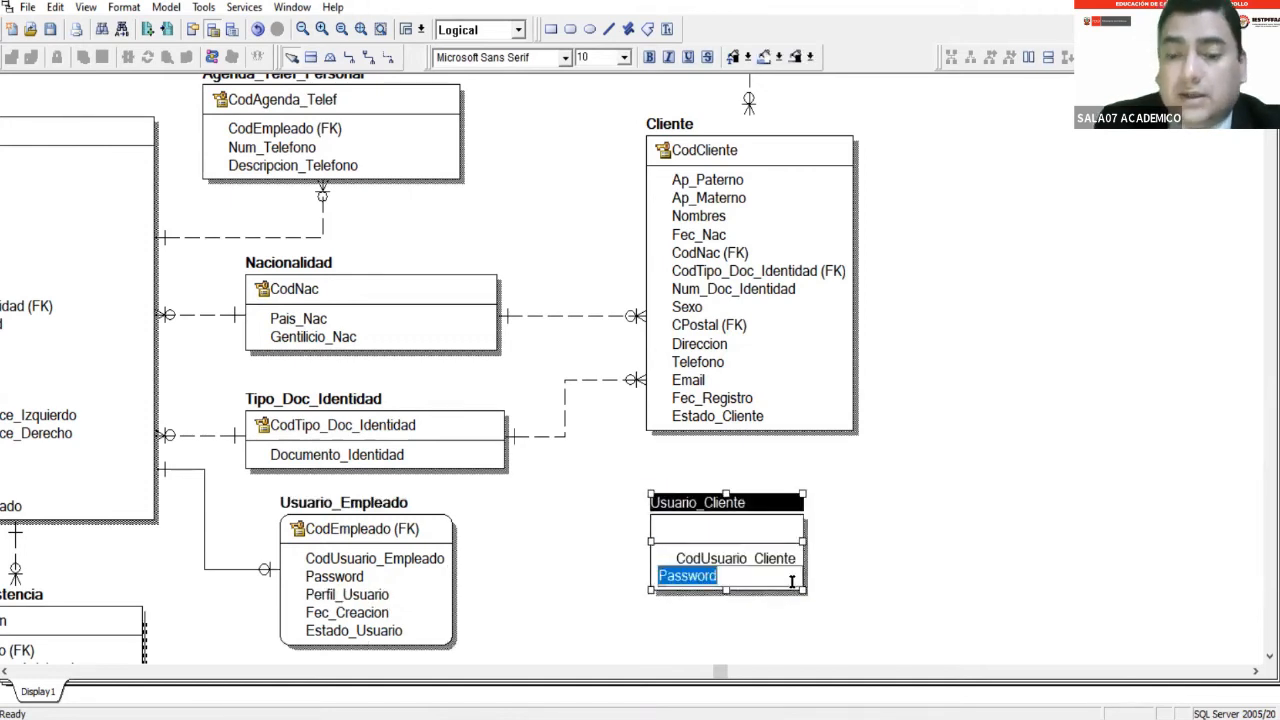
click(792, 581)
key(Return)
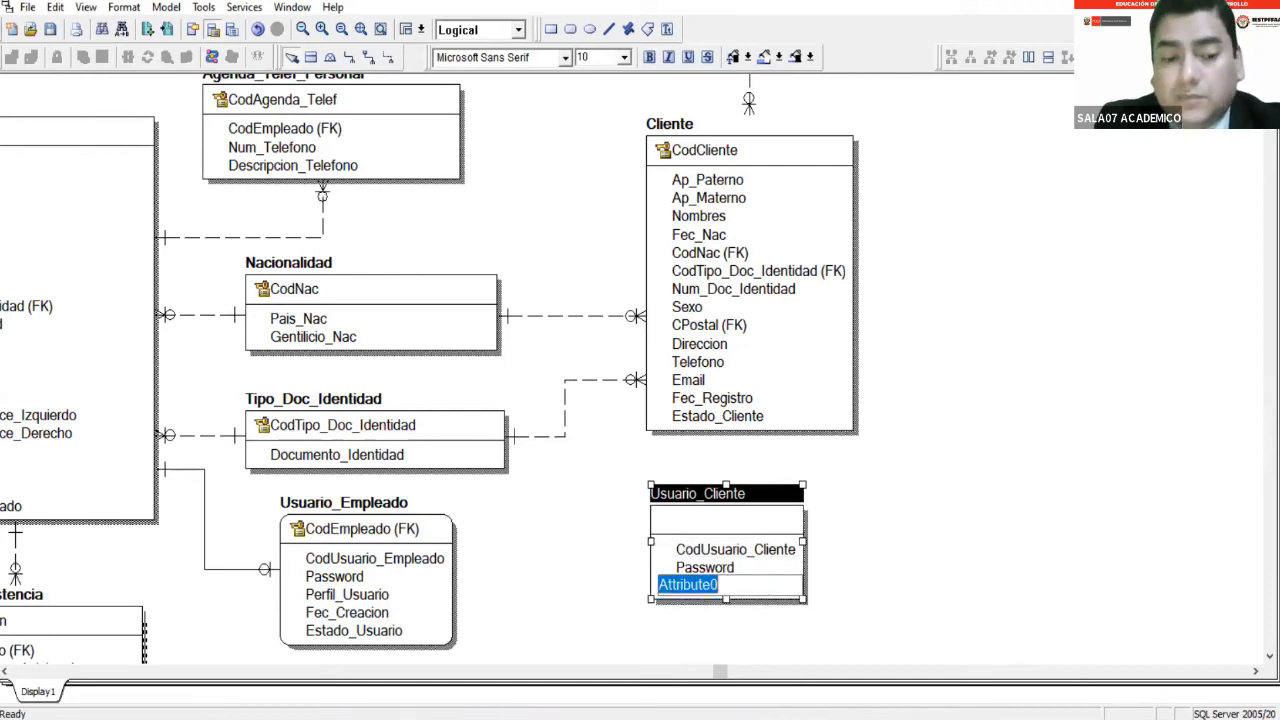
text(Fec_Creacion)
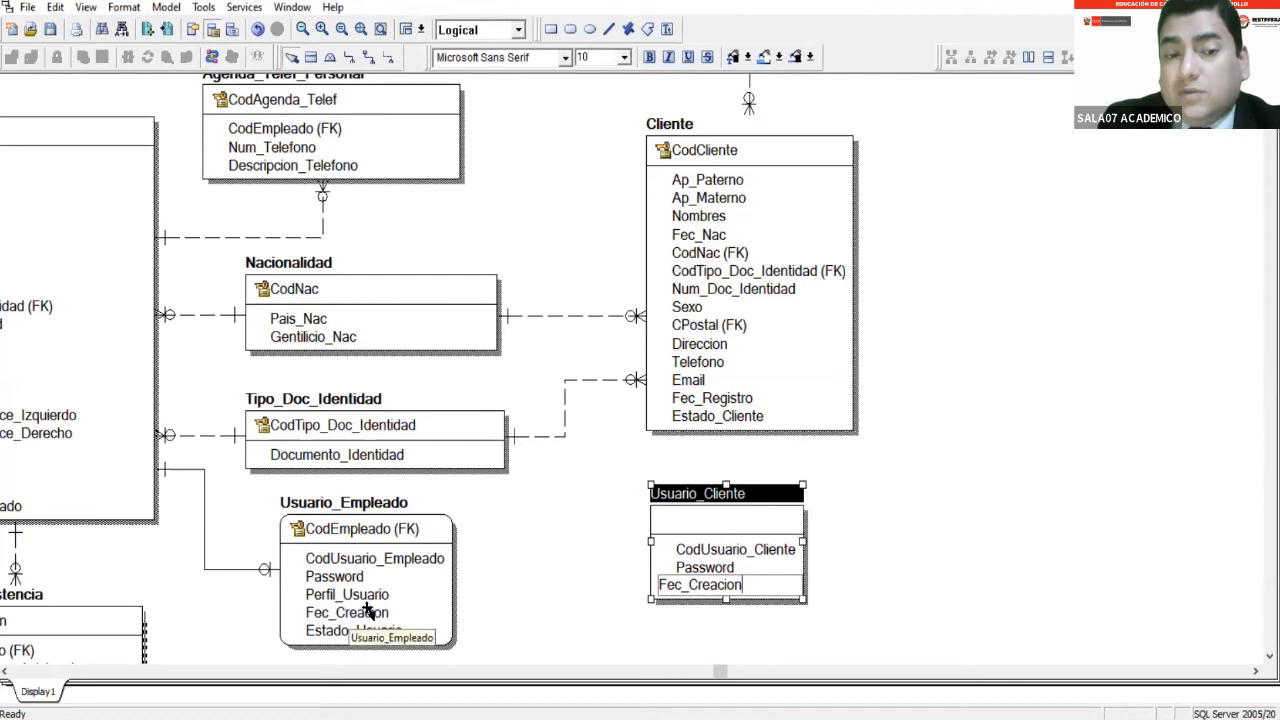
click(490, 579)
Compare the Fec_Registro attribute of Empleado with the Fec_Firma_Contrato attribute of Contrato_Personal.
drag(720, 674, 330, 690)
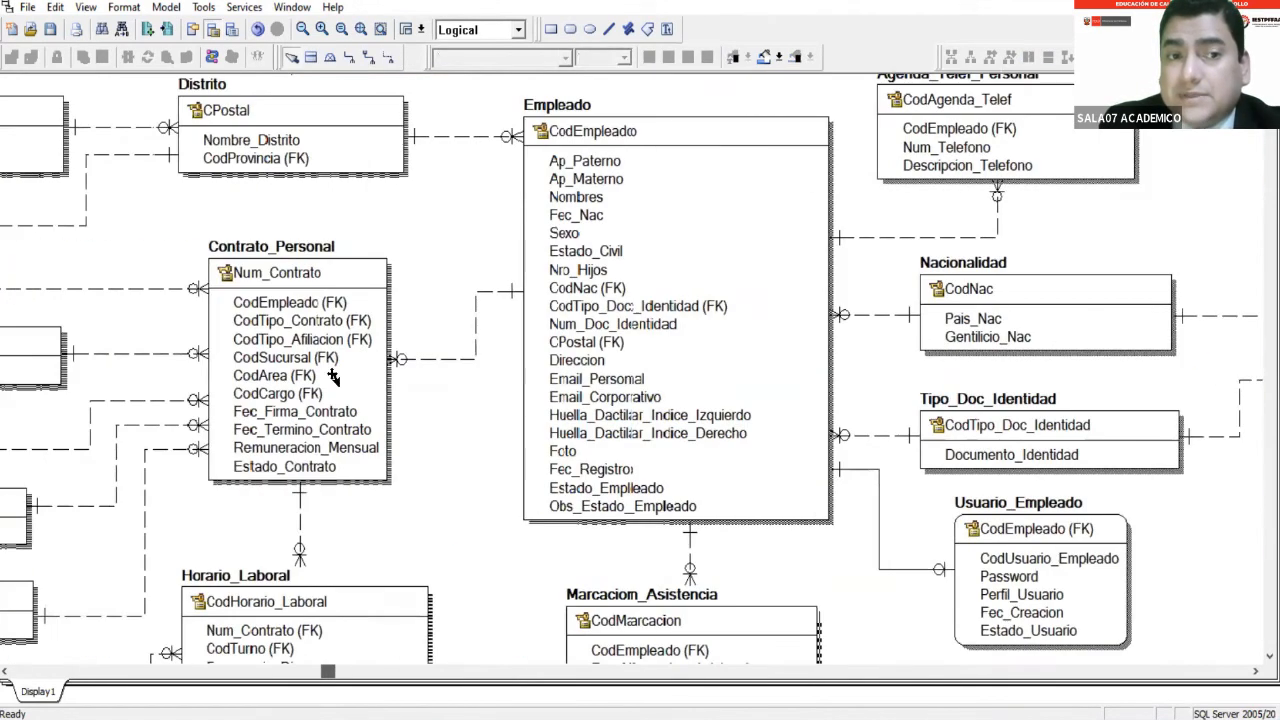
click(332, 372)
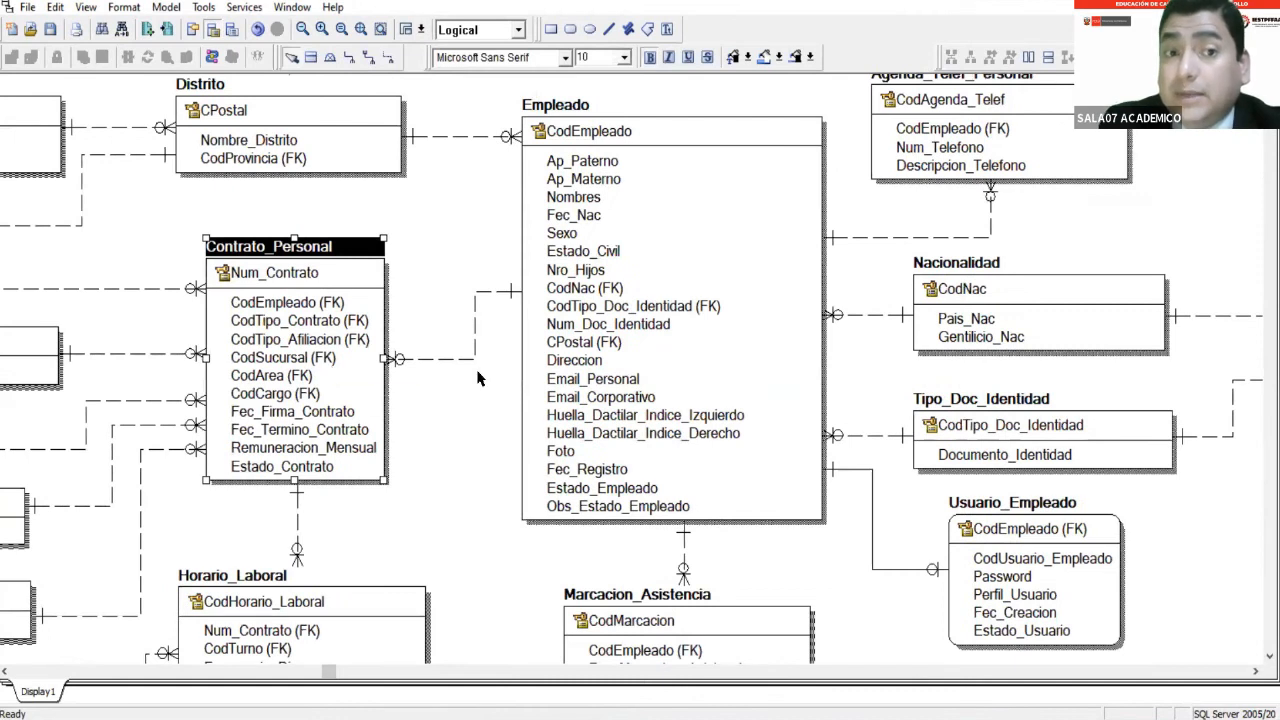
scroll(480, 378, up, 1)
click(712, 224)
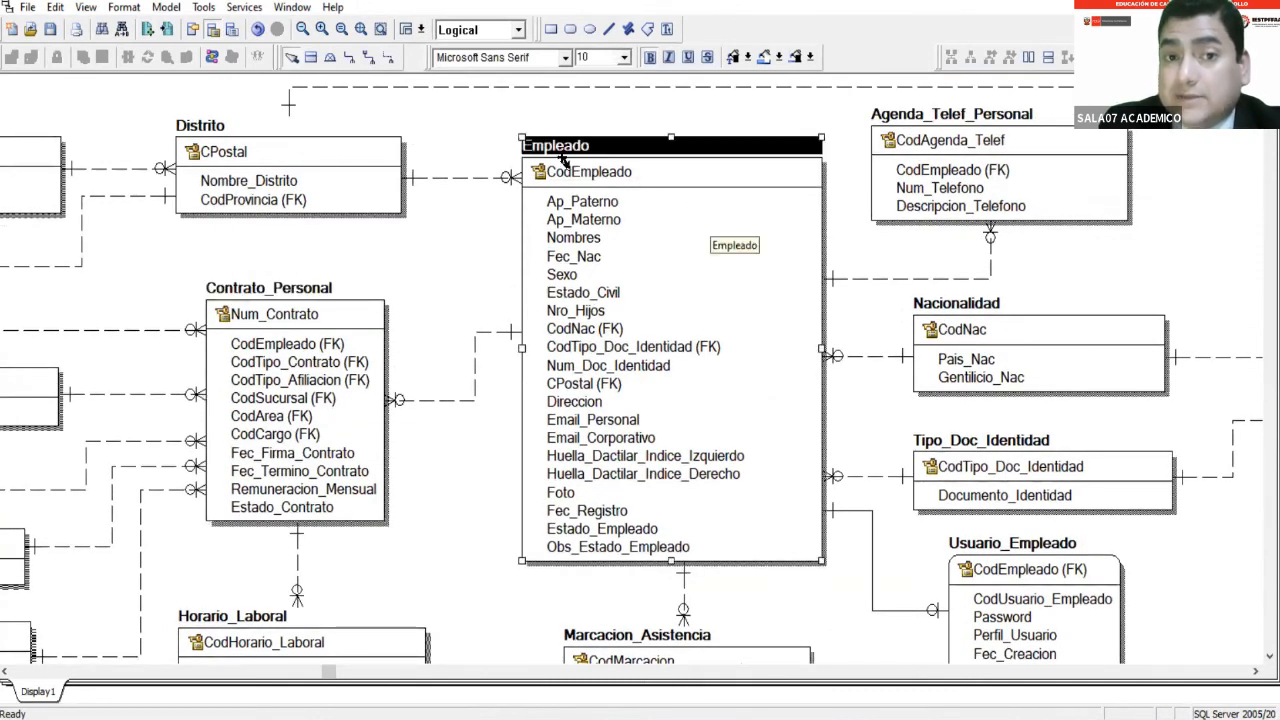
click(629, 511)
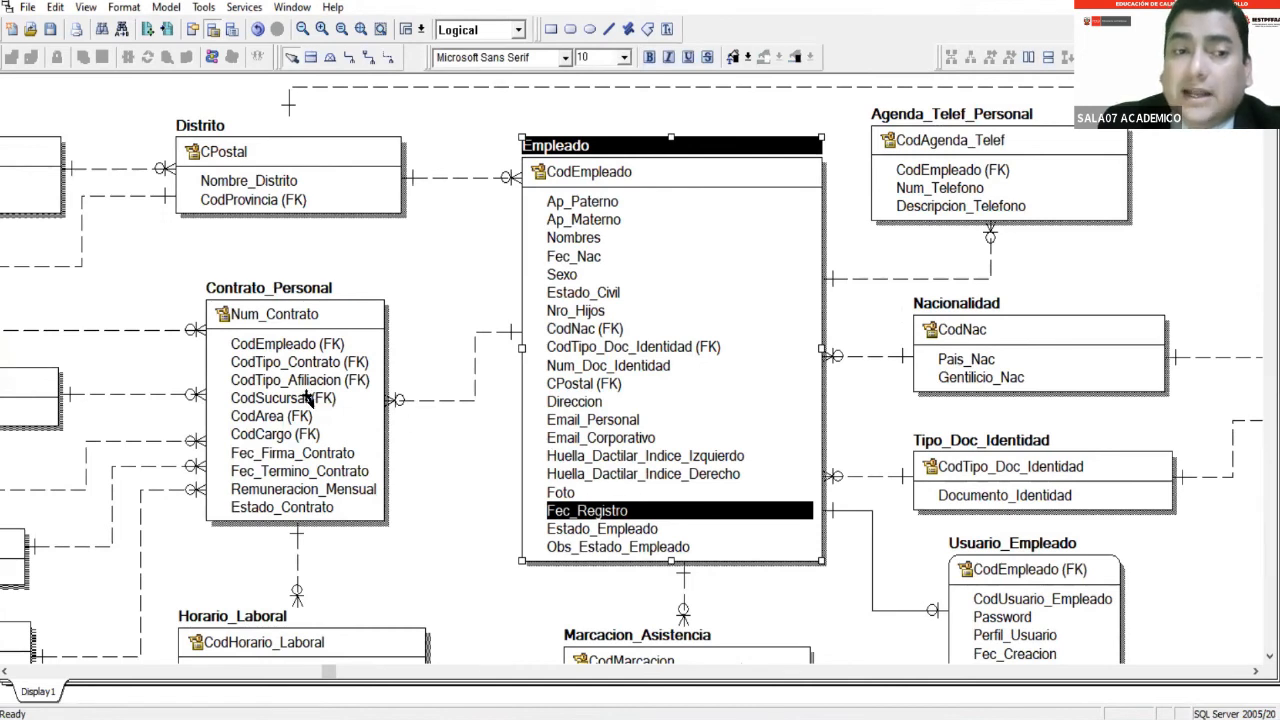
click(310, 455)
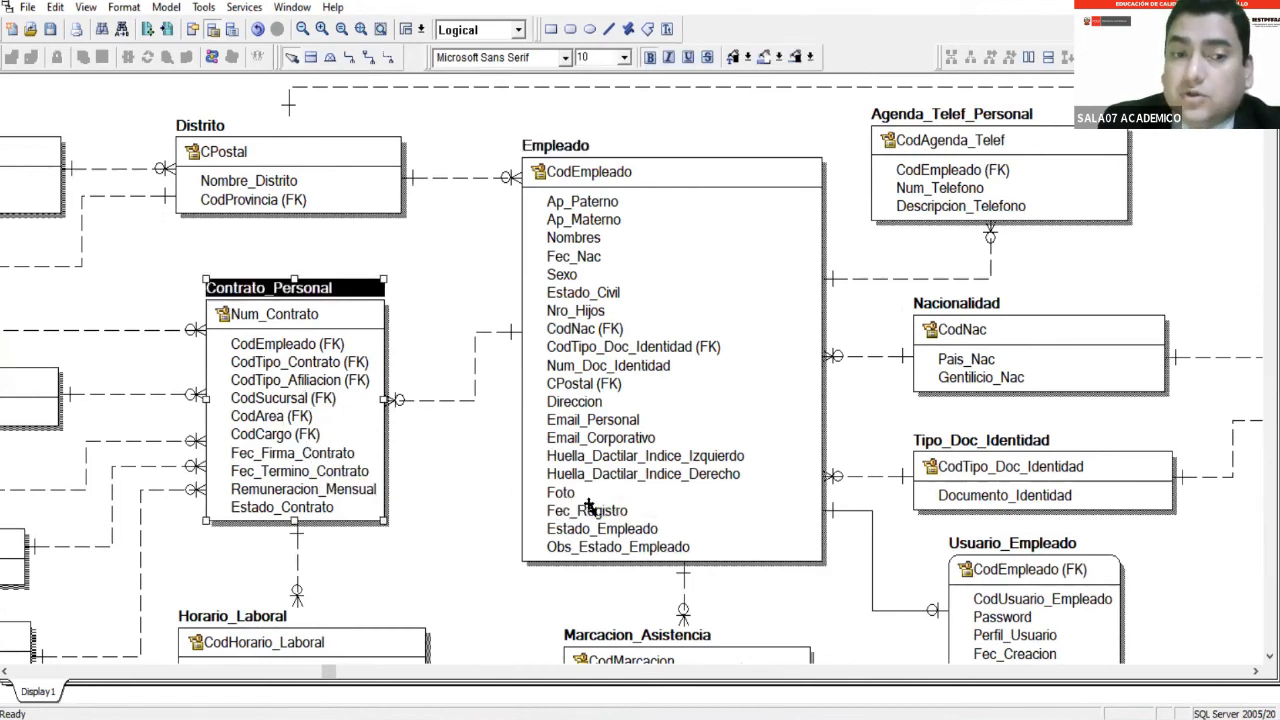
click(627, 520)
click(625, 512)
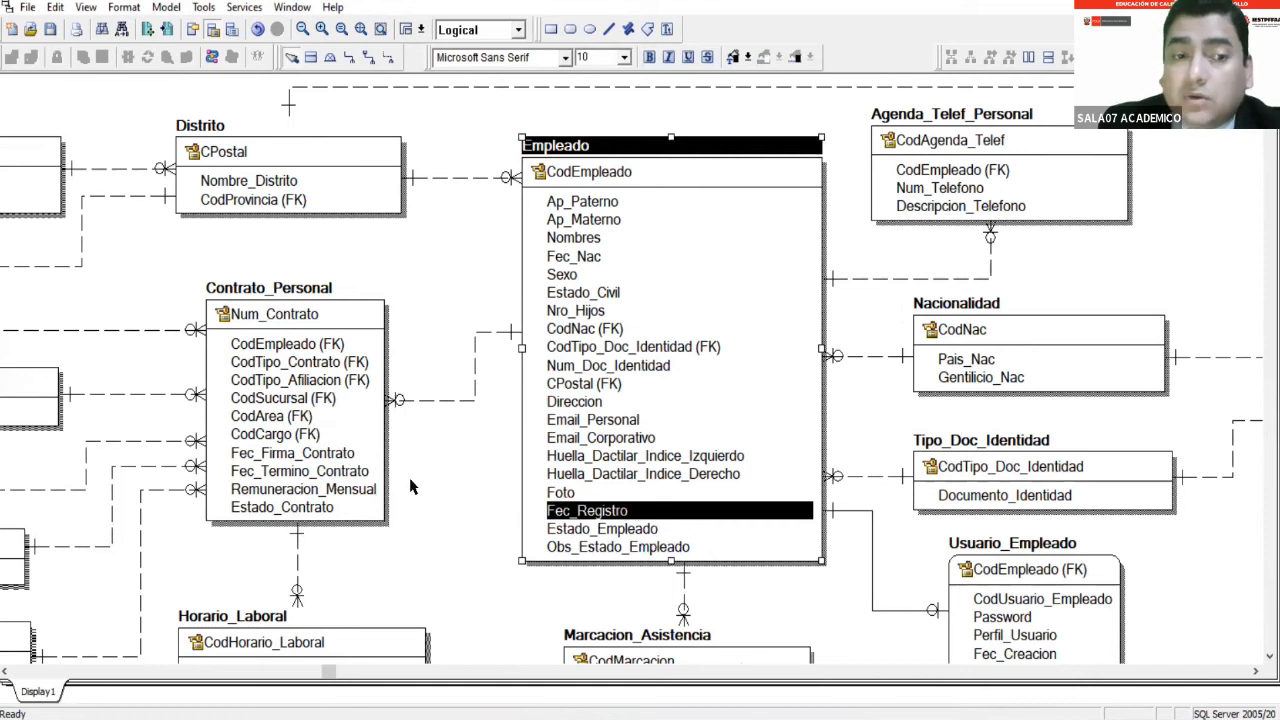
click(329, 462)
click(330, 462)
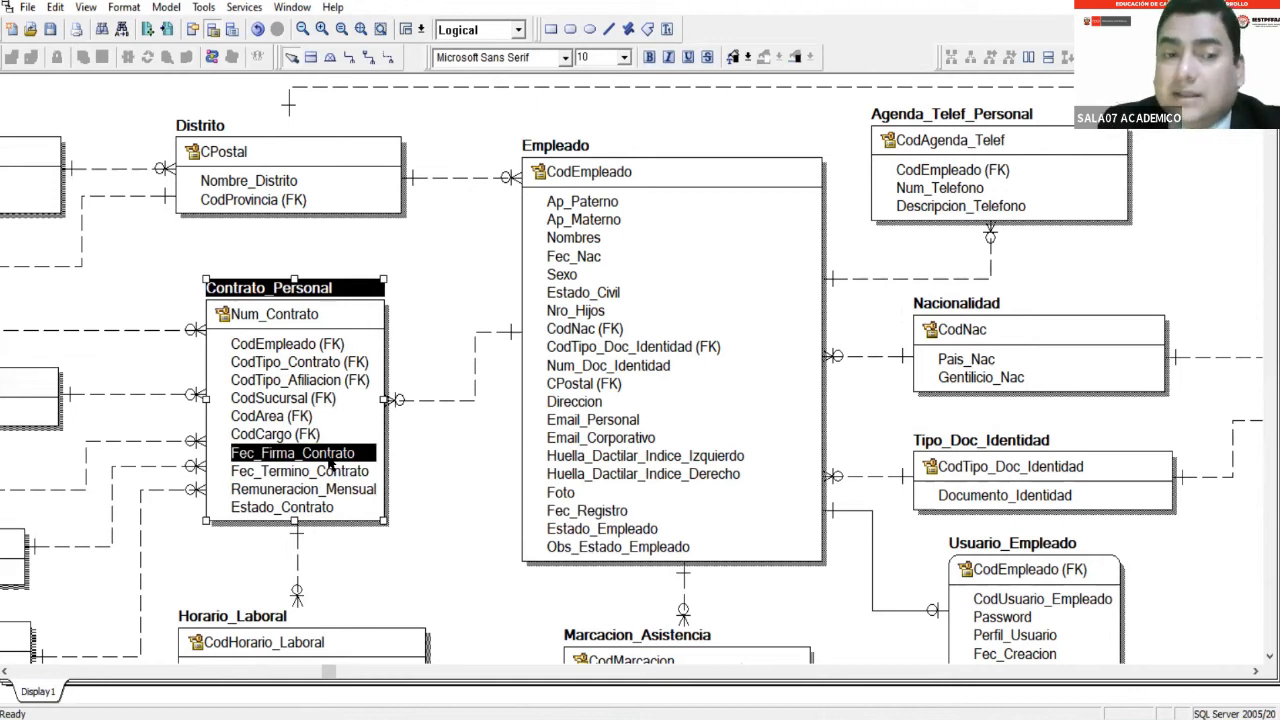
click(680, 510)
click(318, 392)
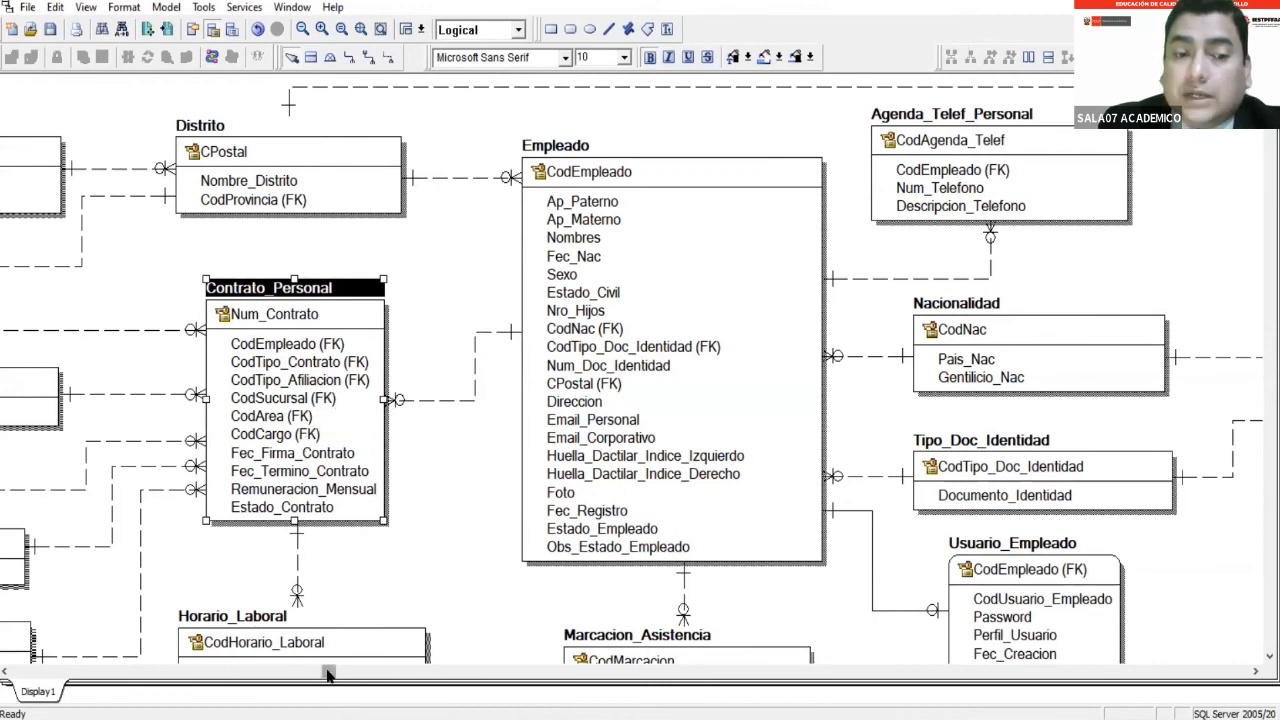
Check the Fec_Creacion attribute of the Usuario_Empleado entity.
drag(330, 673, 391, 667)
click(328, 489)
click(260, 452)
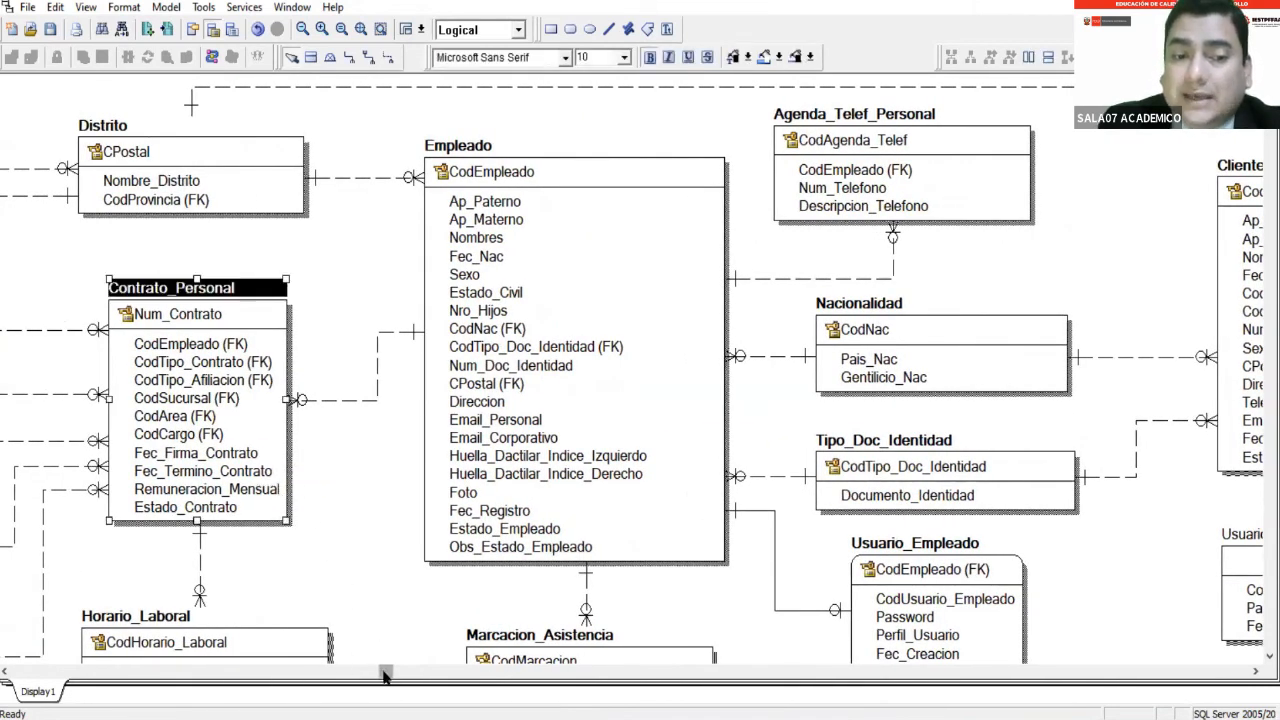
drag(386, 673, 549, 686)
click(706, 612)
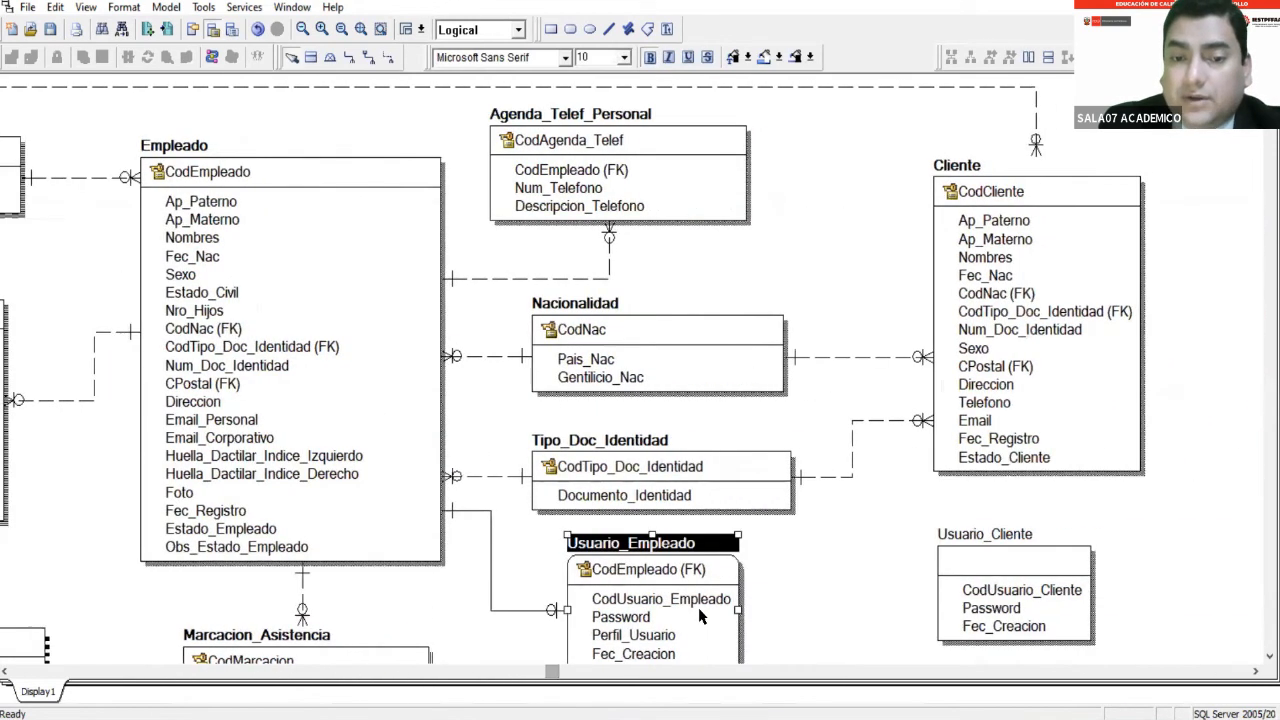
scroll(706, 612, down, 1)
click(674, 612)
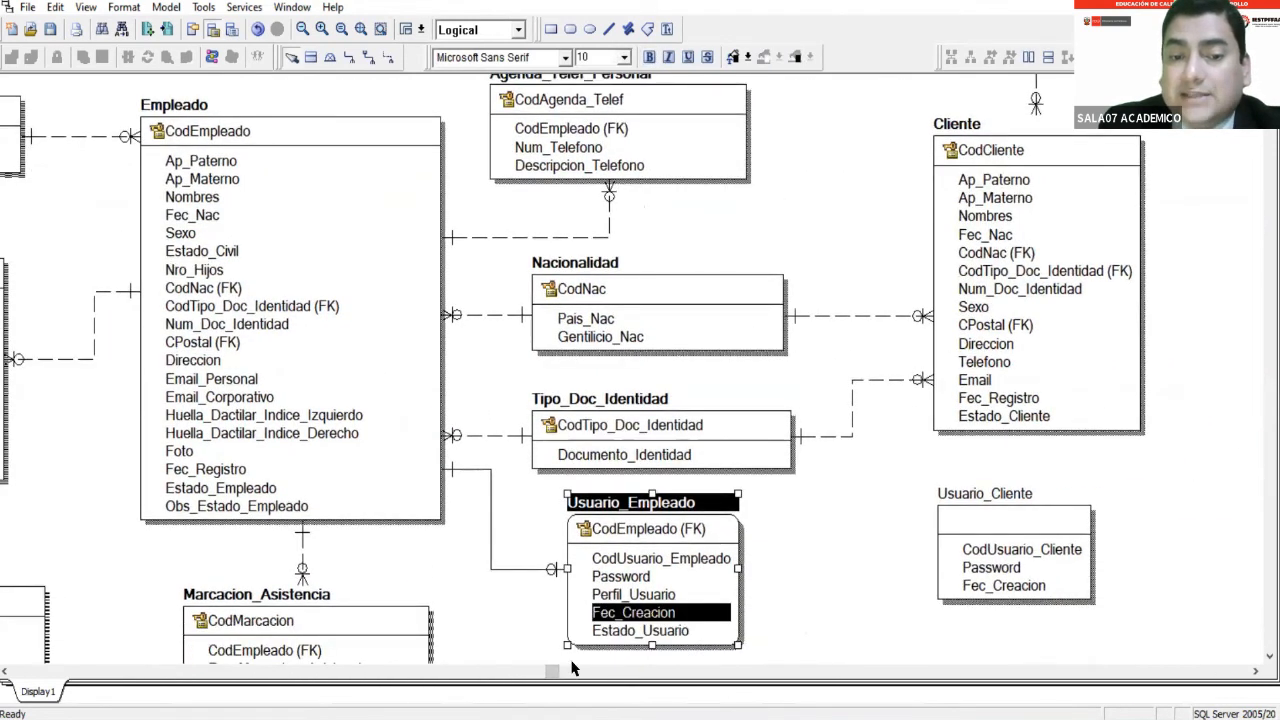
Move the Usuario_Cliente entity slightly farther below Cliente and compare the two entities.
drag(556, 676, 710, 676)
click(800, 597)
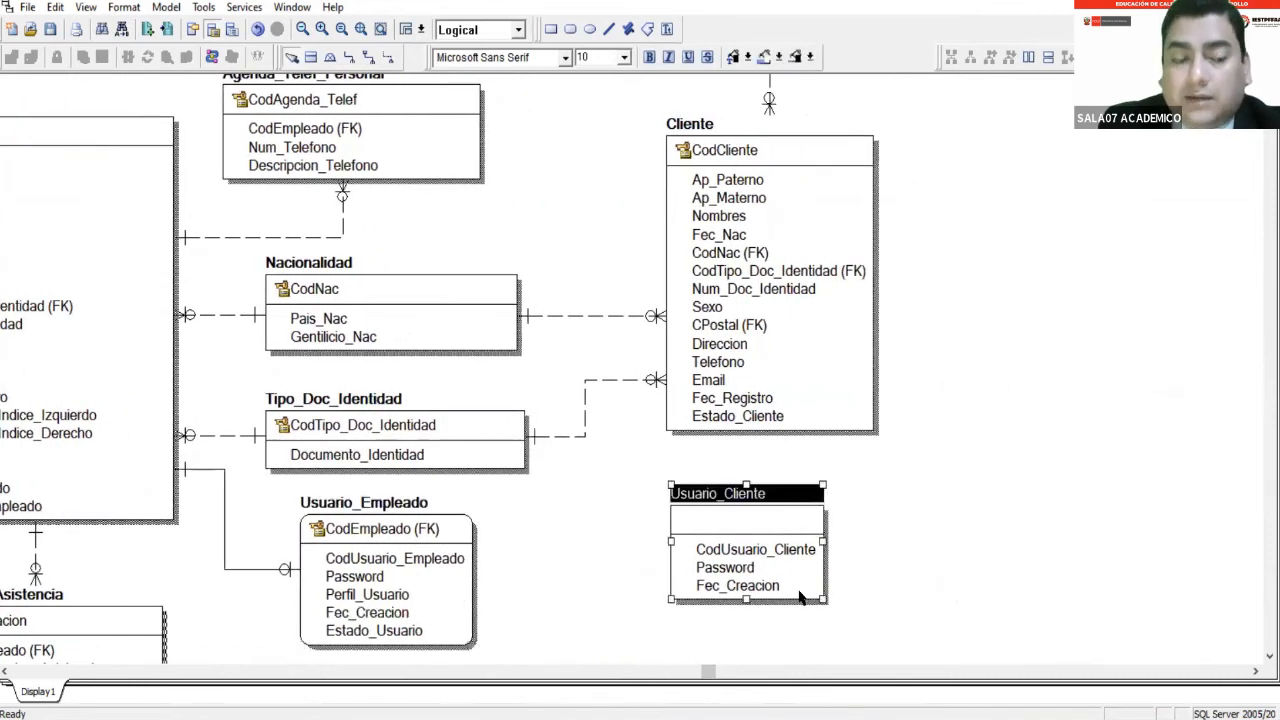
click(834, 472)
drag(774, 501, 804, 516)
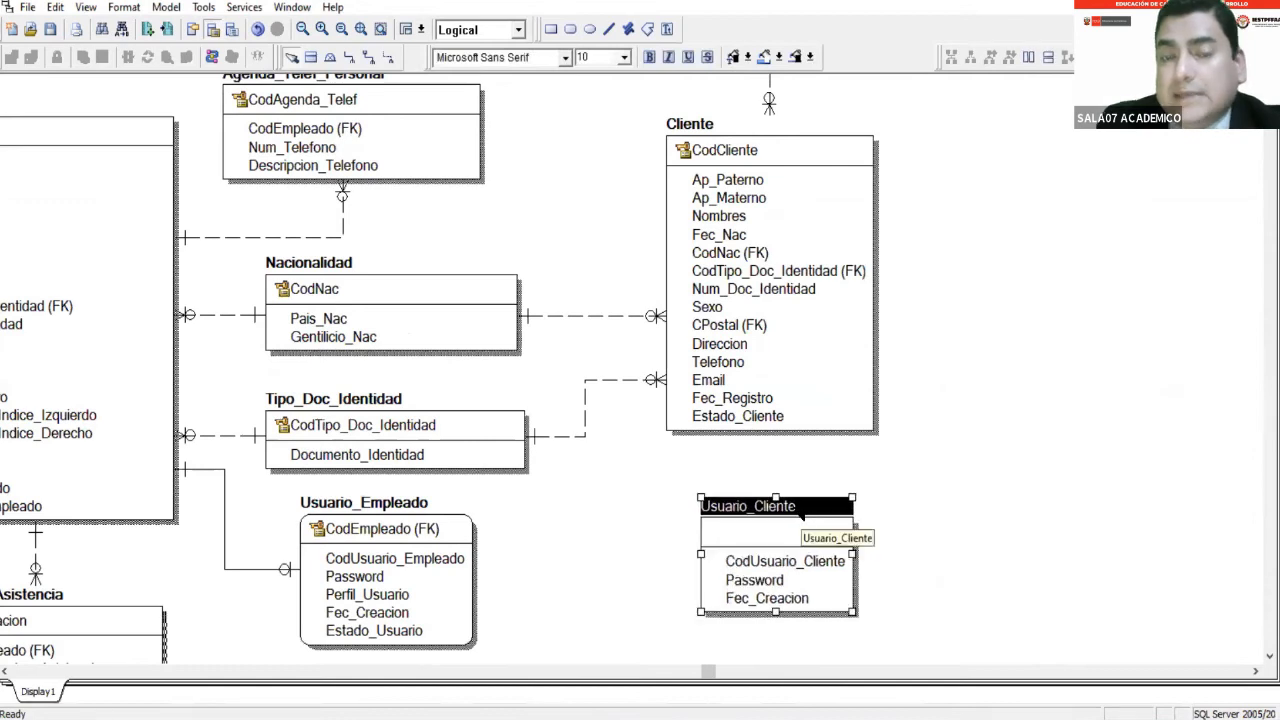
click(788, 390)
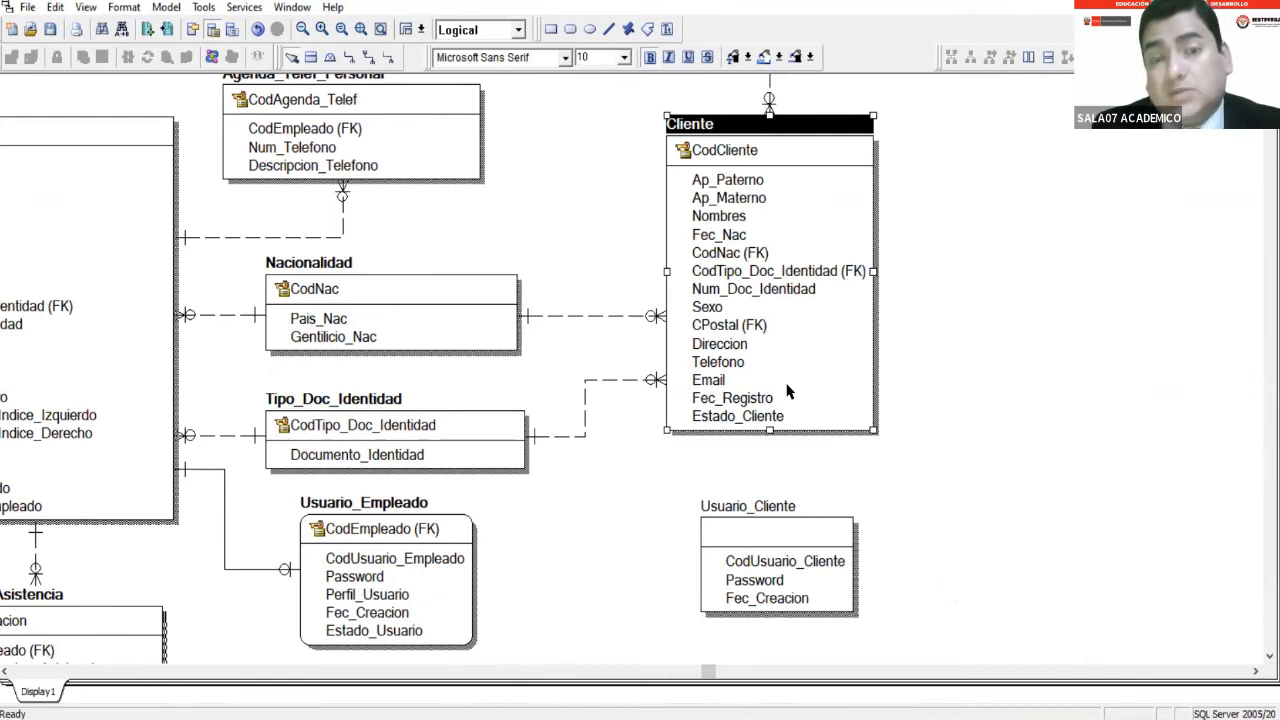
click(786, 566)
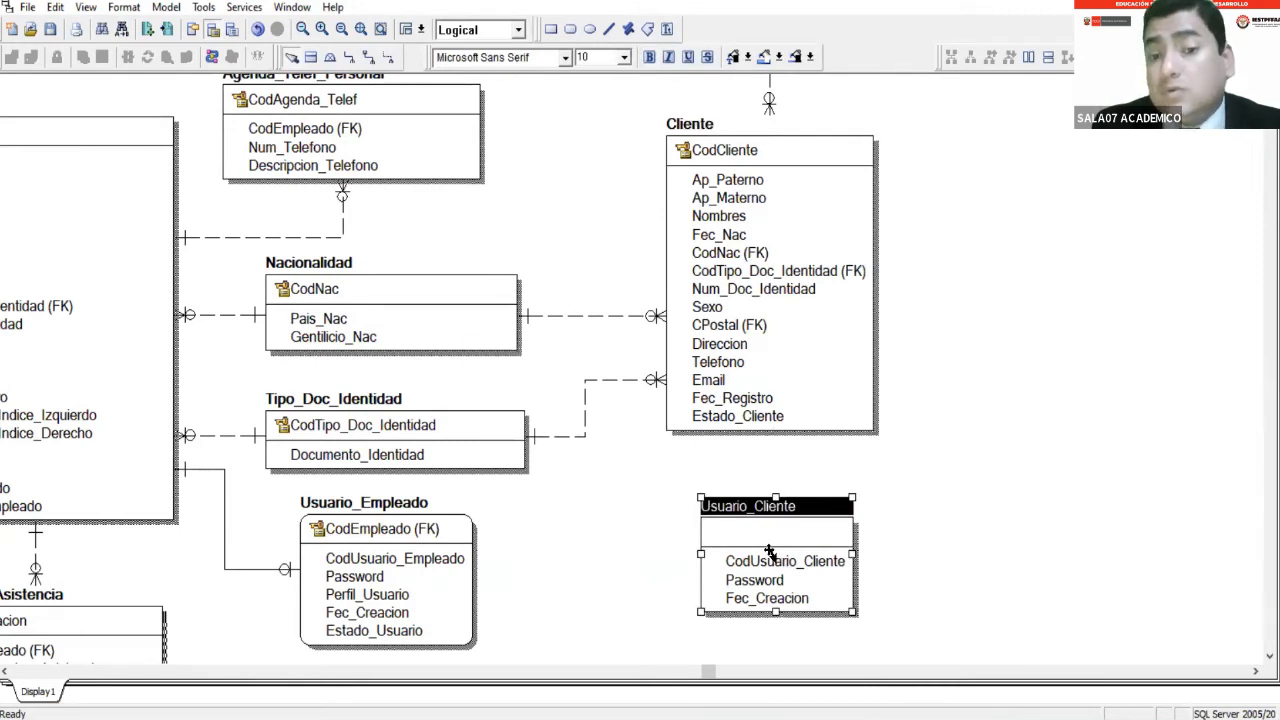
click(795, 402)
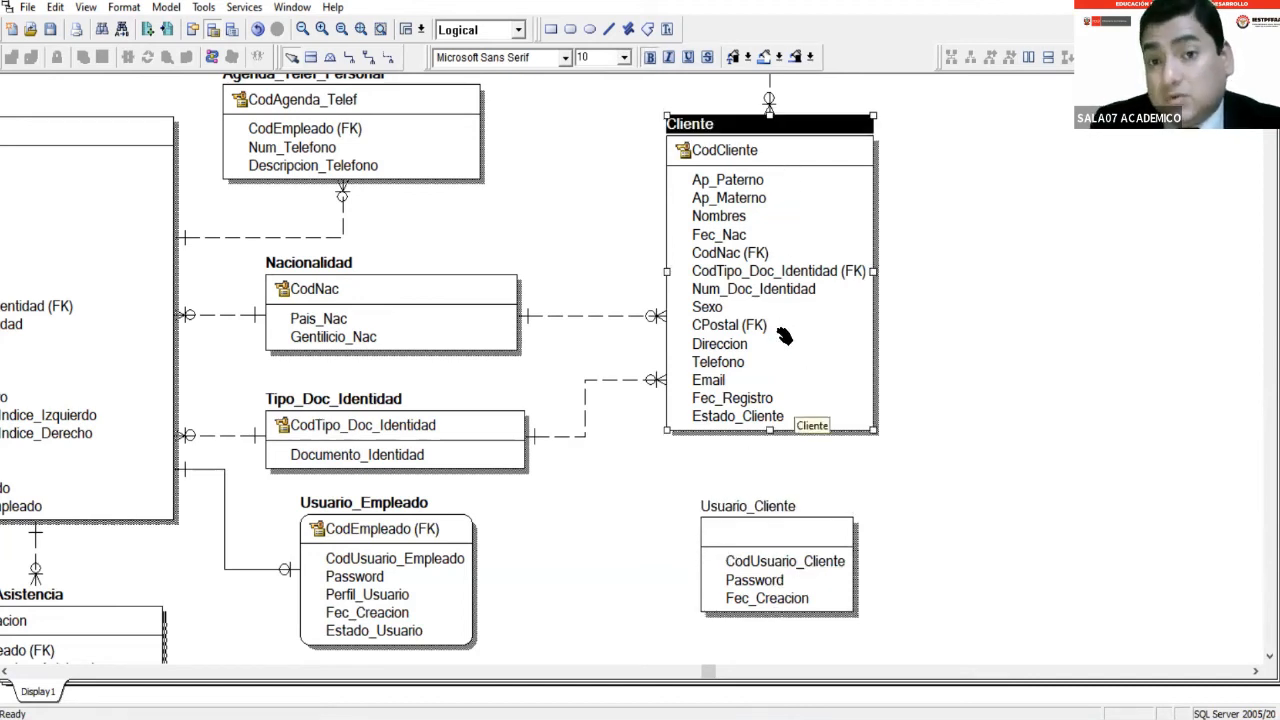
click(800, 603)
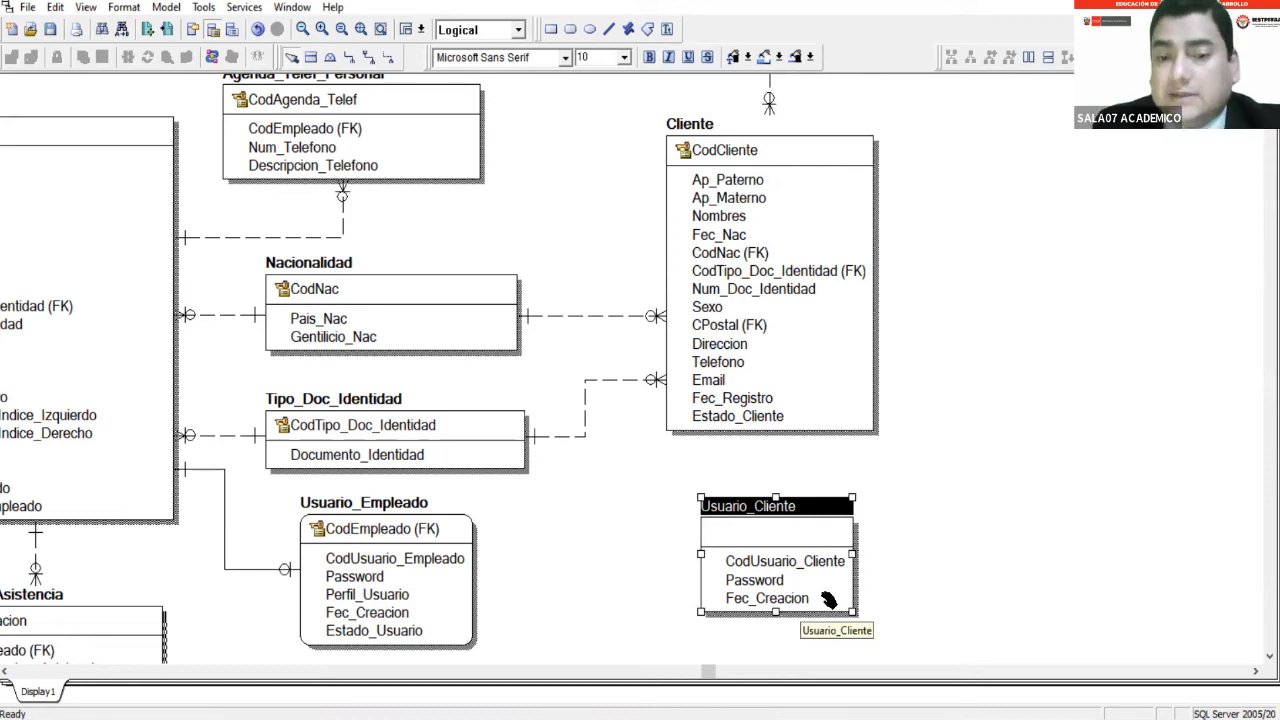
click(829, 598)
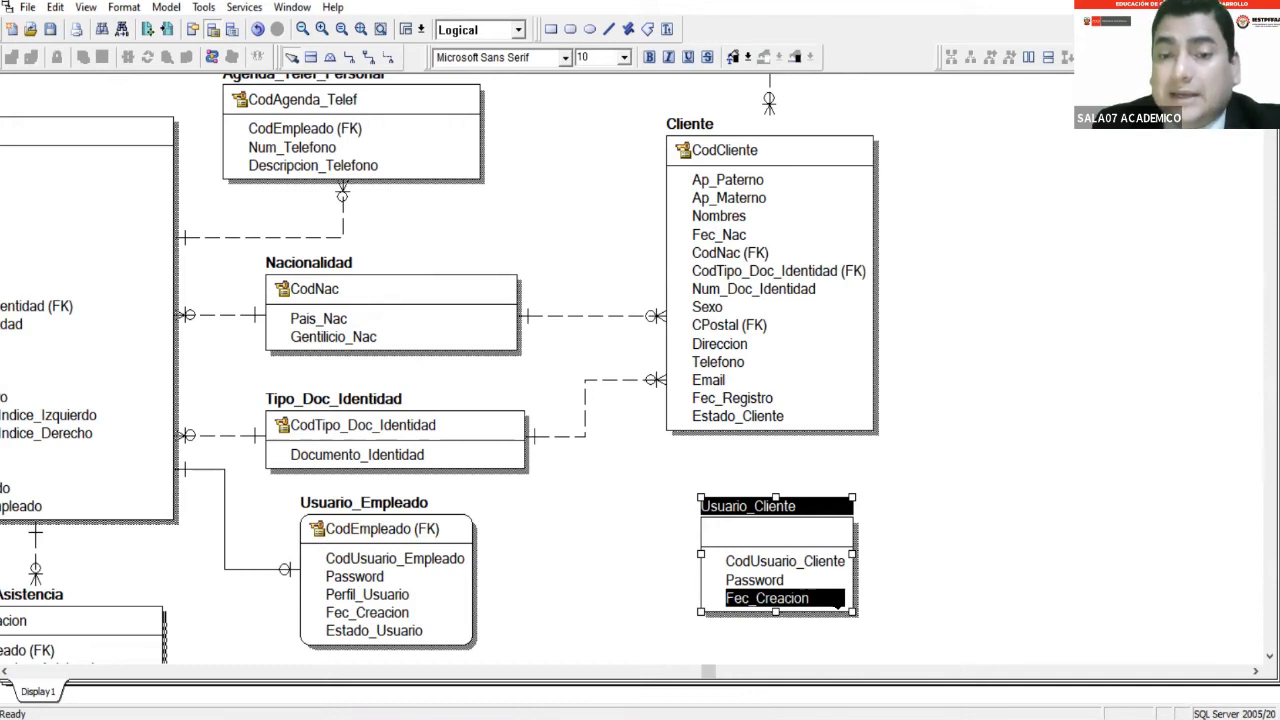
key(Tab)
key(Tab)
key(Tab)
key(Tab)
key(Tab)
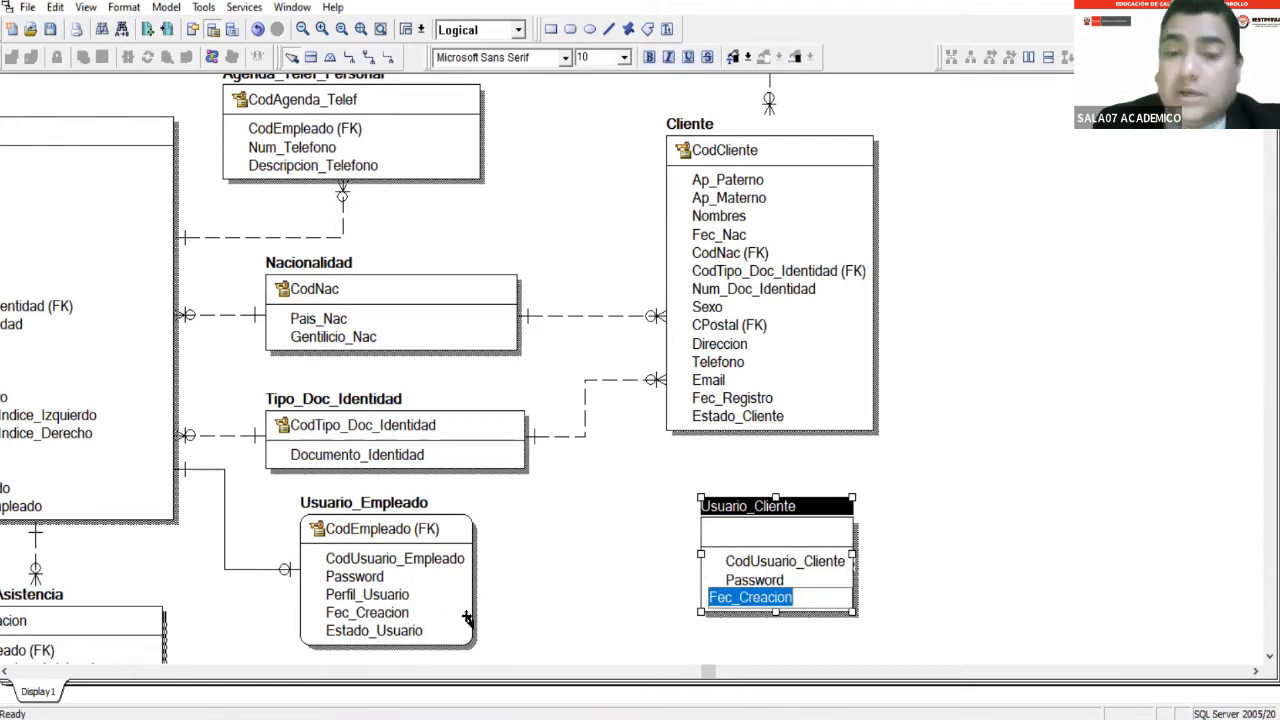
key(Return)
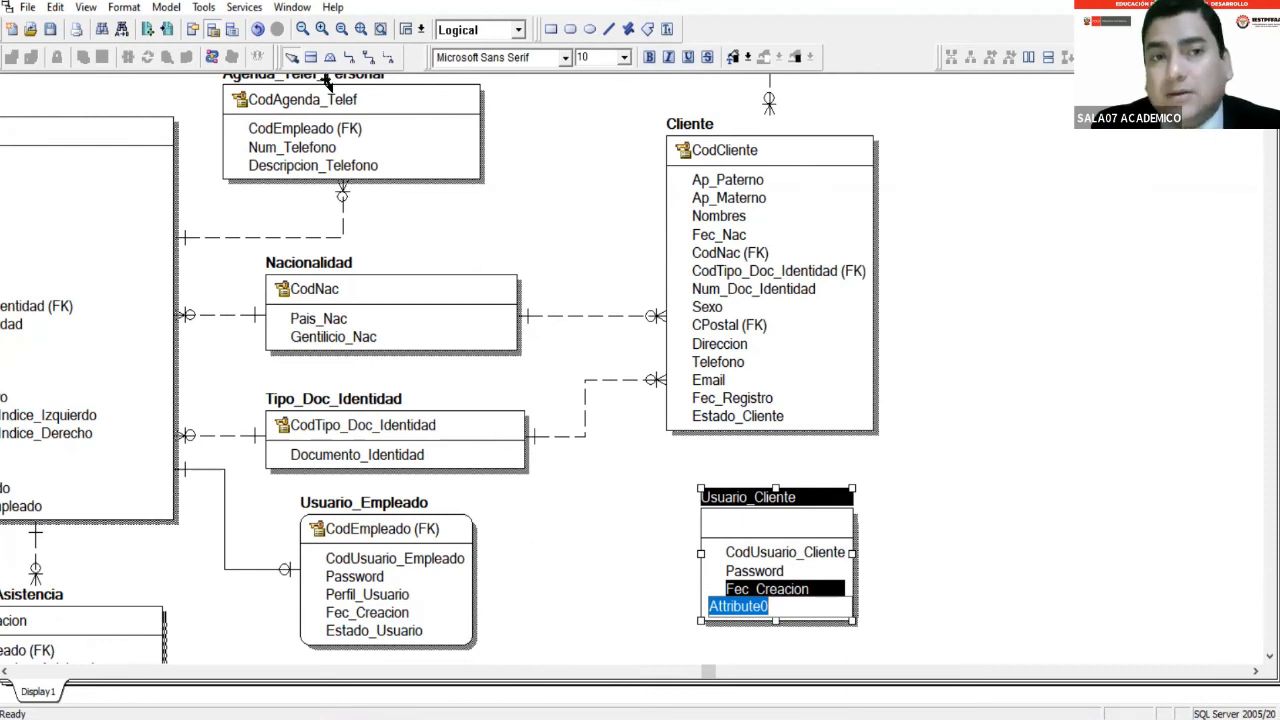
key(Escape)
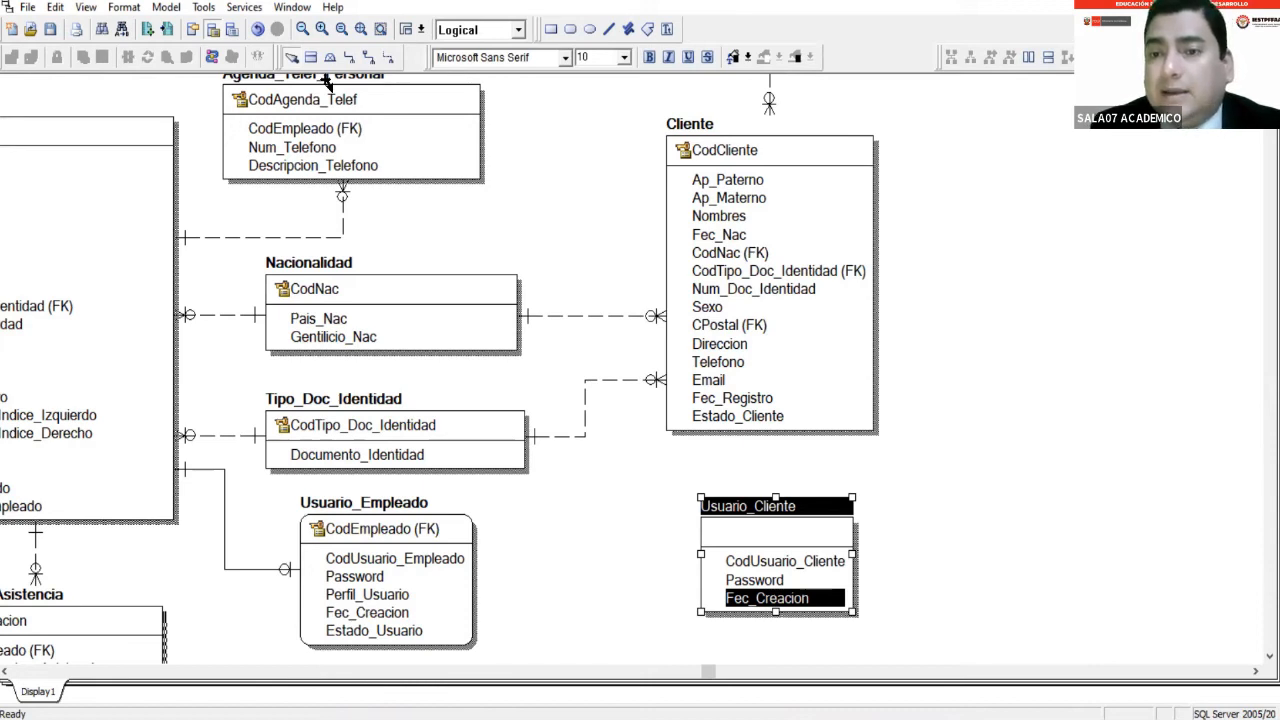
Add an attribute named Estado_Usuario to the Usuario_Cliente entity, directly after Fec_Creacion.
click(857, 532)
click(820, 538)
click(821, 533)
key(Tab)
key(Tab)
key(Tab)
key(End)
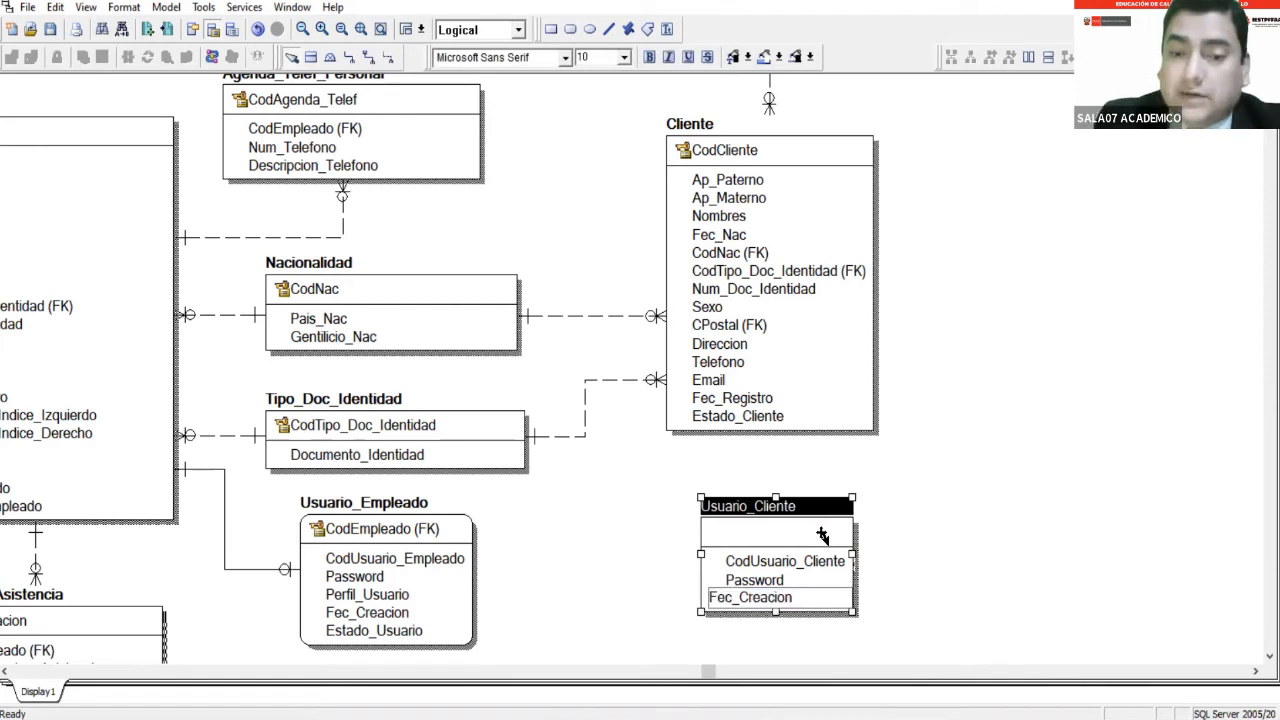
key(Return)
text(E)
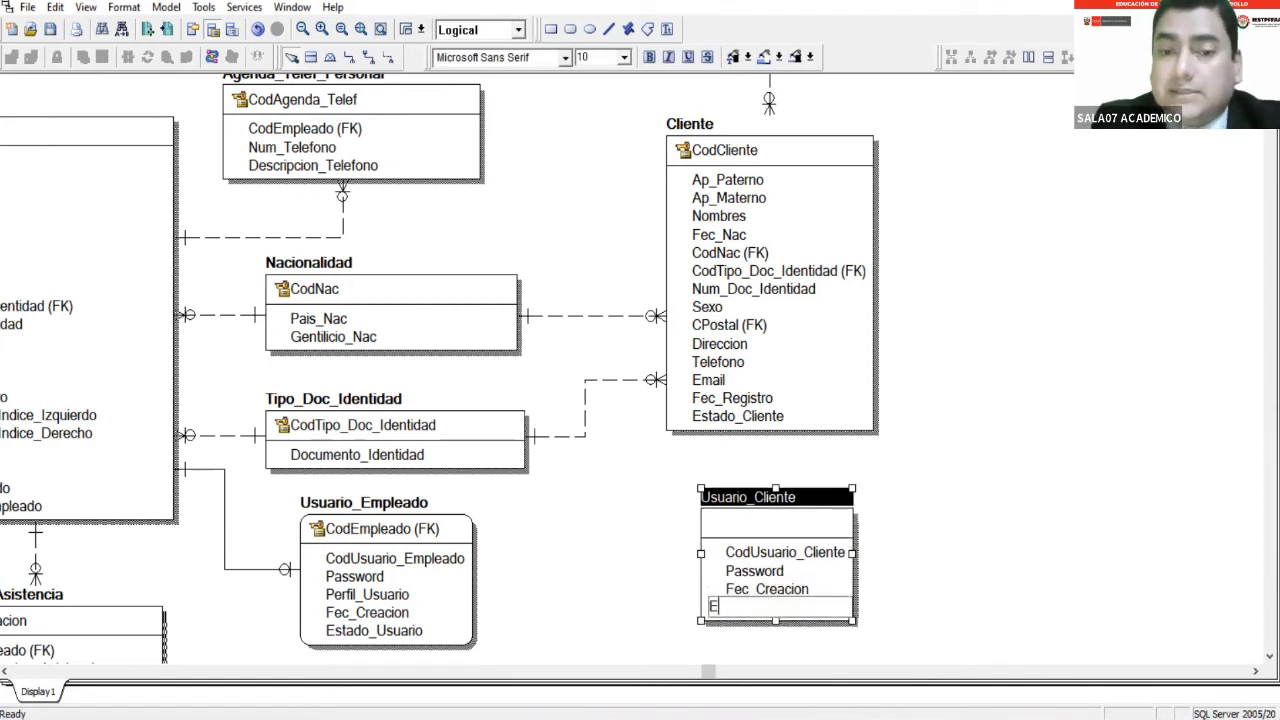
text(sta)
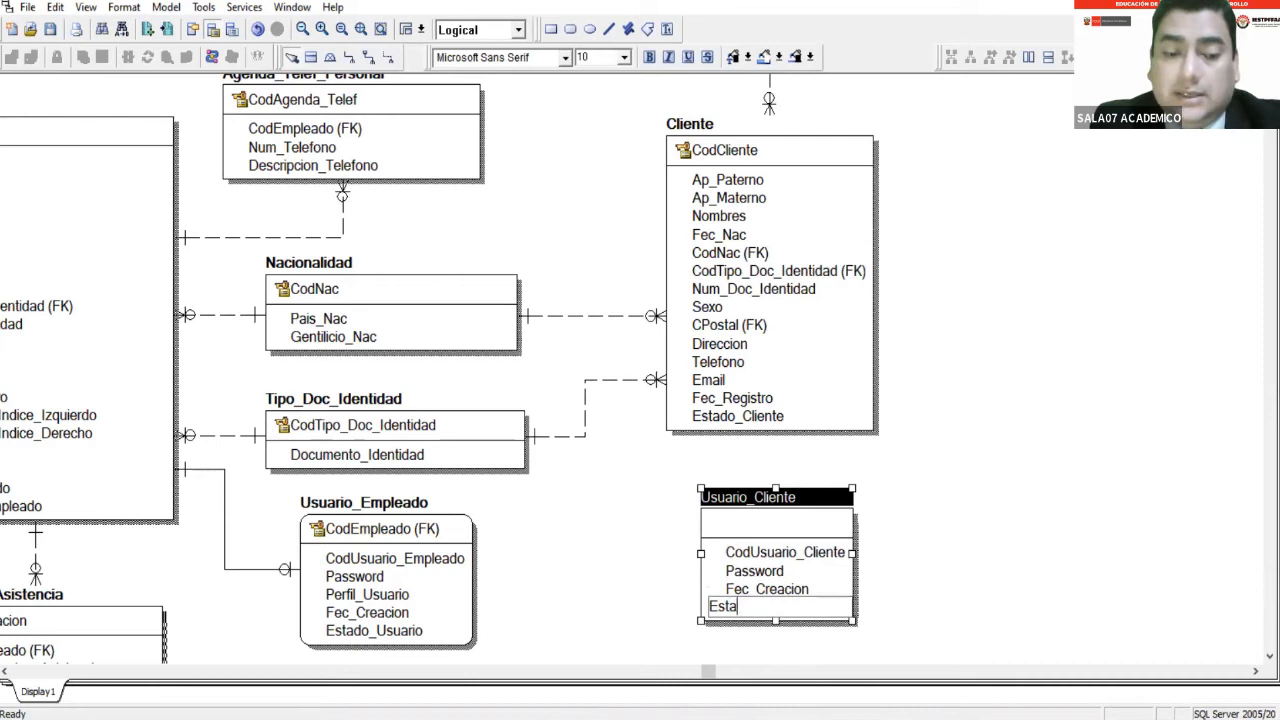
text(do_U)
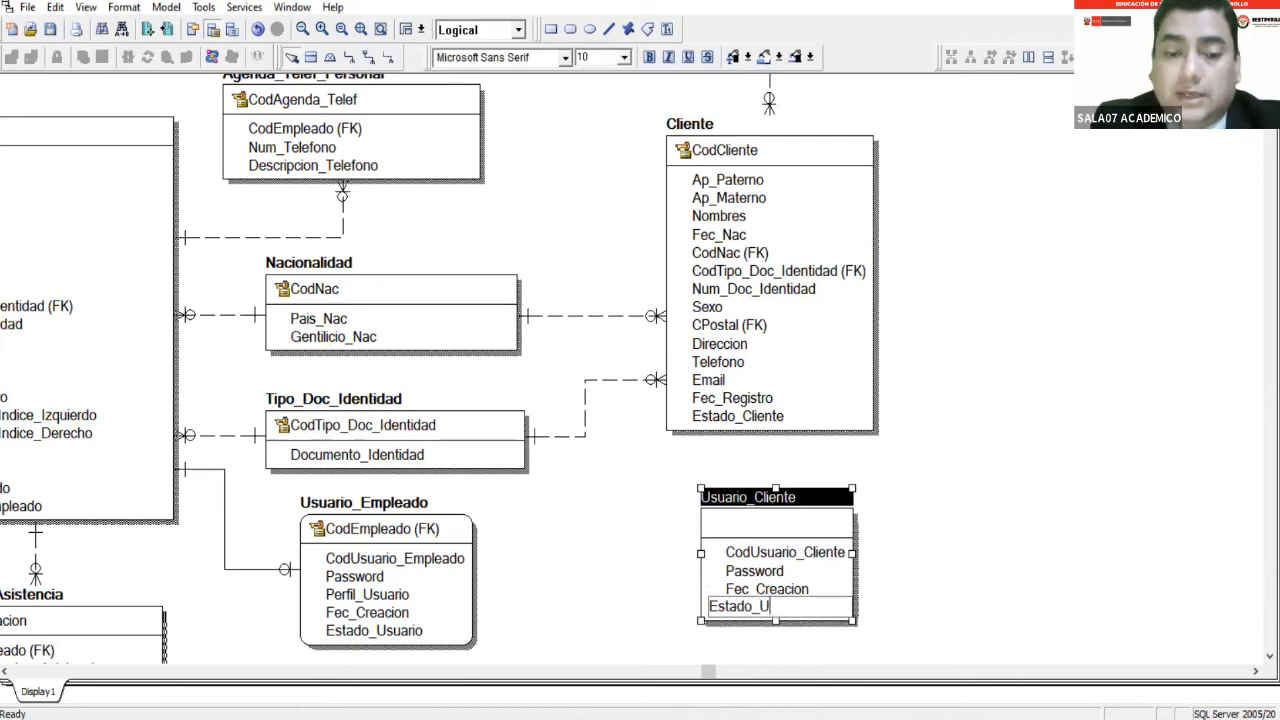
text(suario)
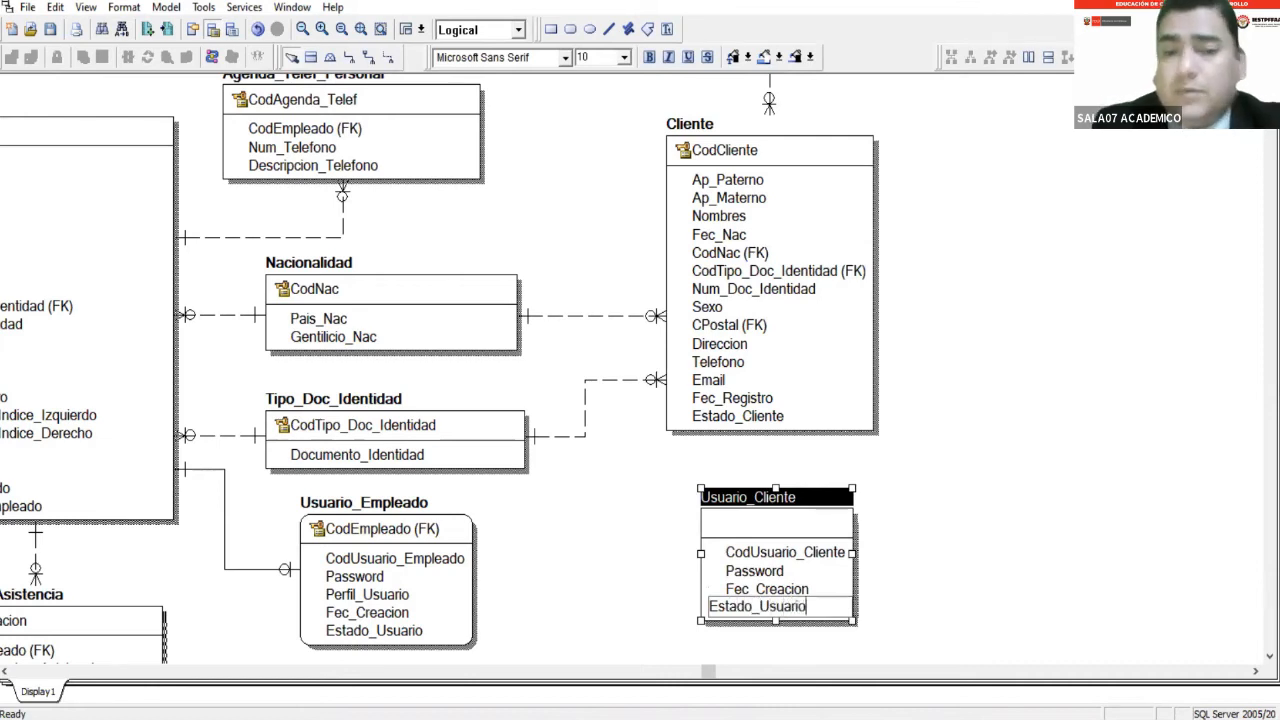
click(889, 517)
click(838, 580)
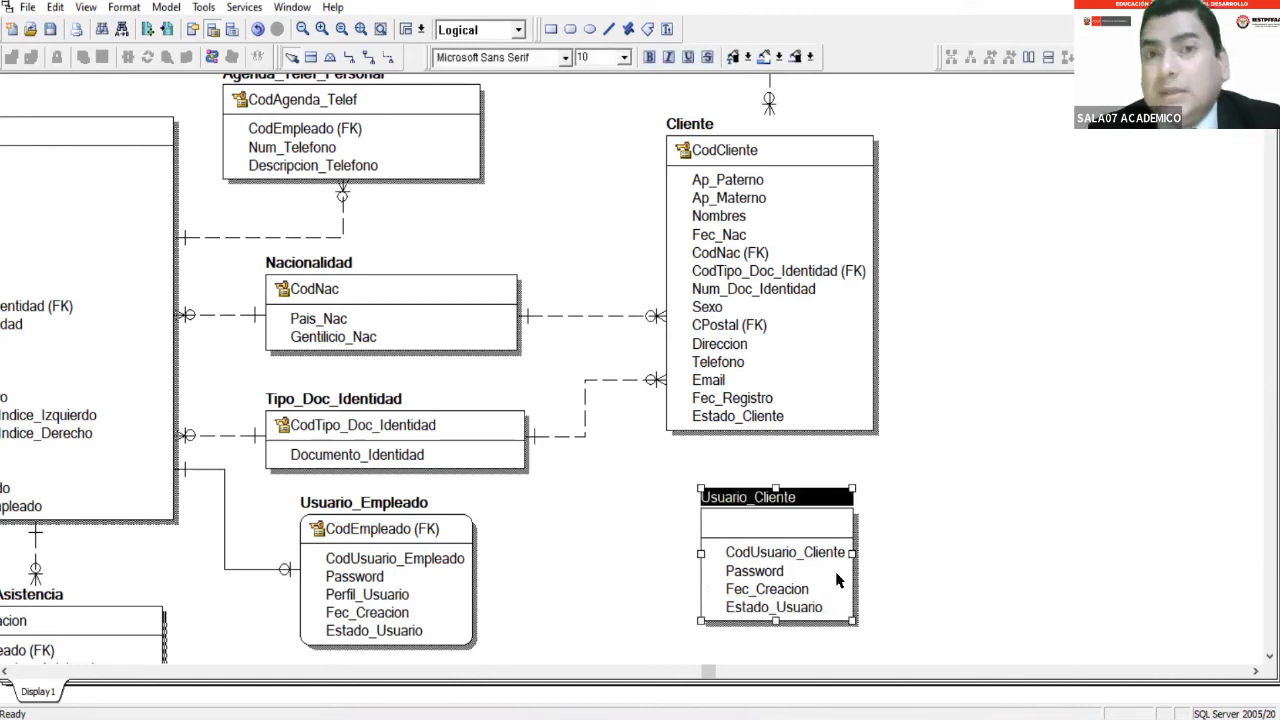
Compare Estado_Cliente of Cliente with Estado_Empleado and Obs_Estado_Empleado of Empleado and Estado_Usuario of Usuario_Empleado.
click(780, 420)
click(782, 420)
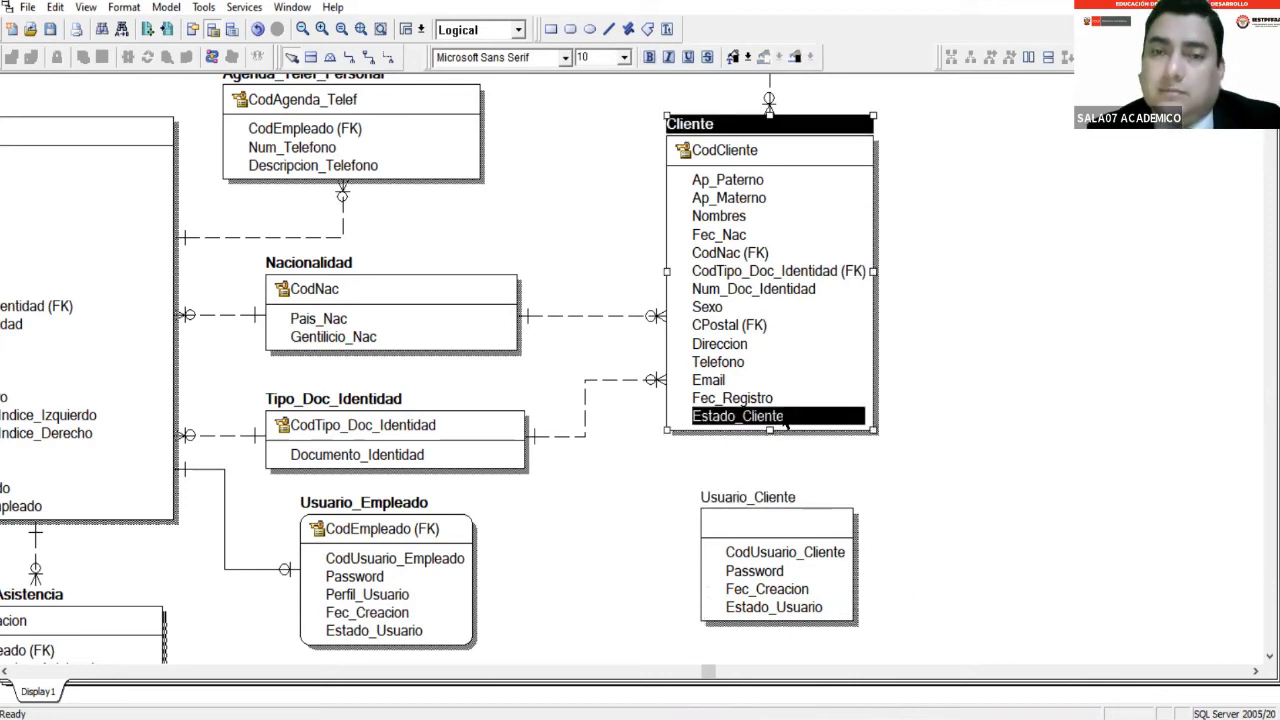
drag(705, 672, 562, 672)
click(248, 492)
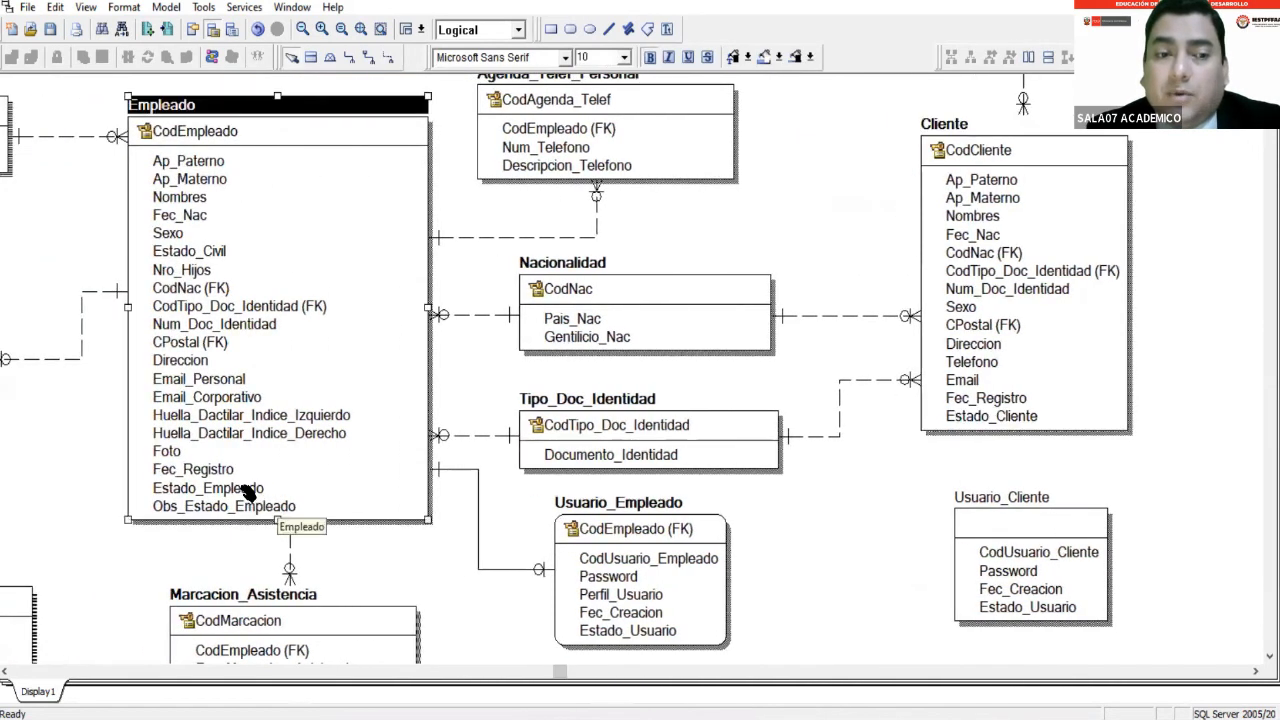
click(248, 490)
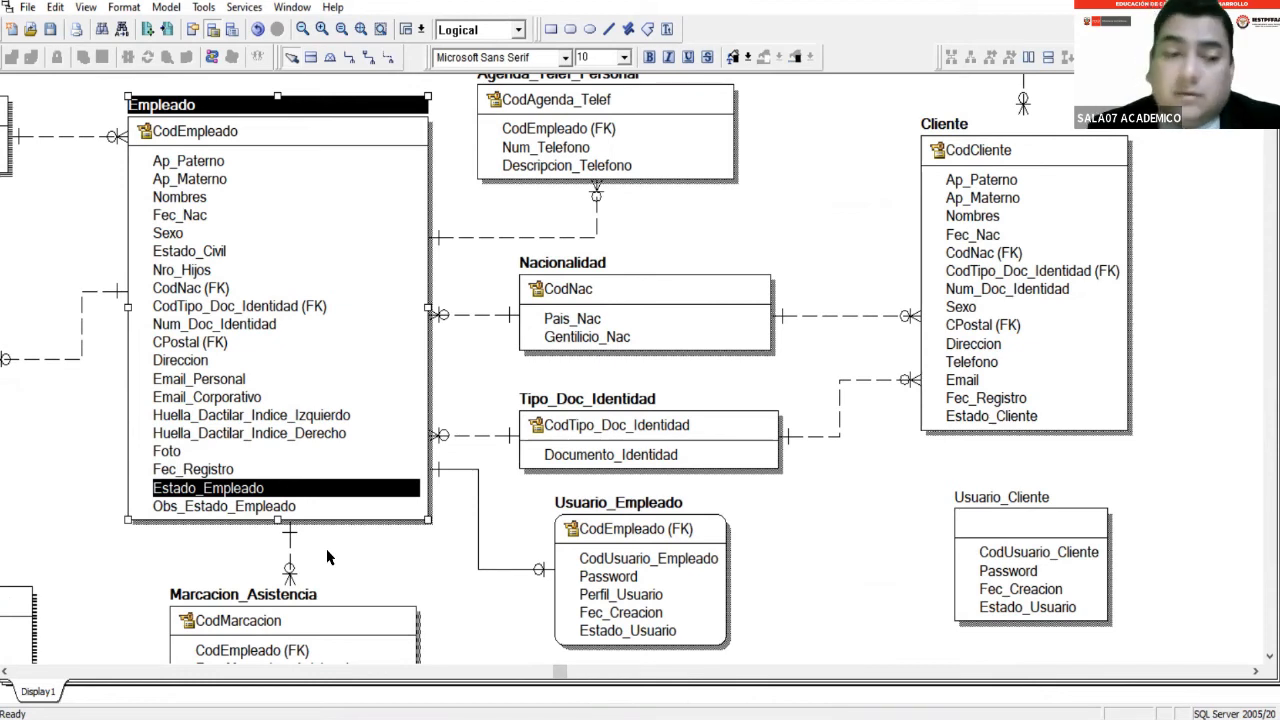
click(306, 508)
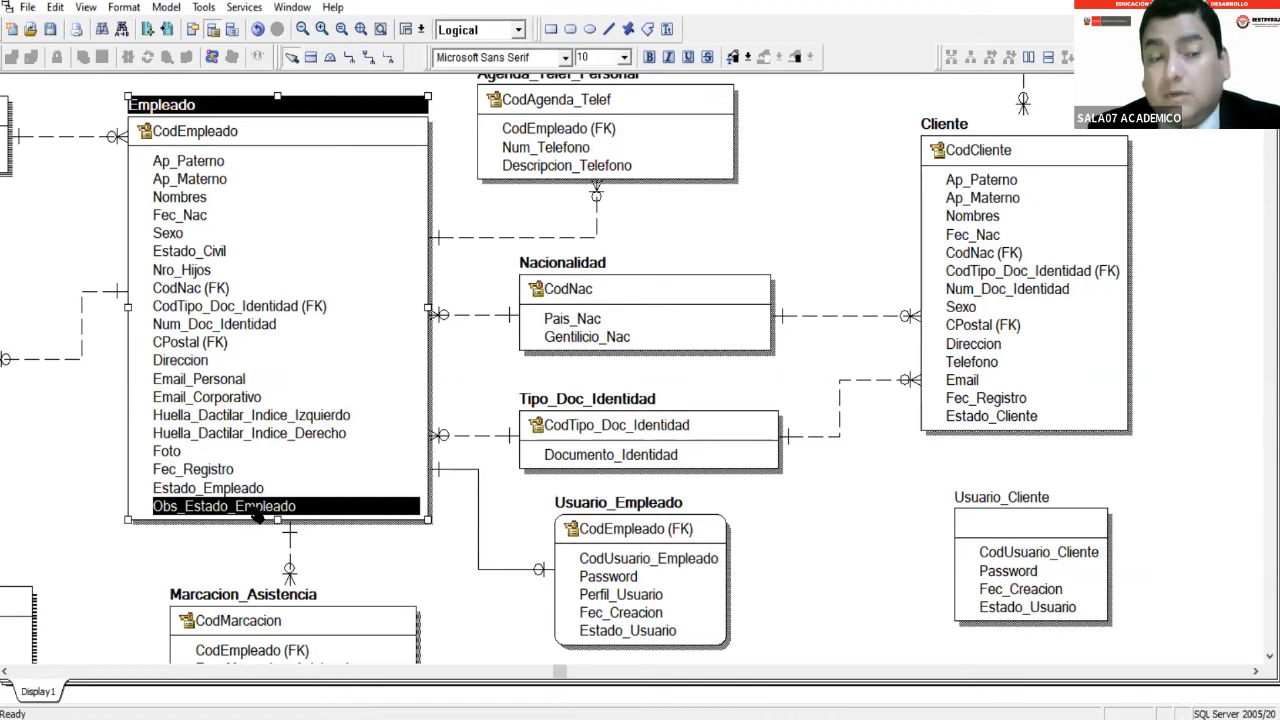
click(250, 489)
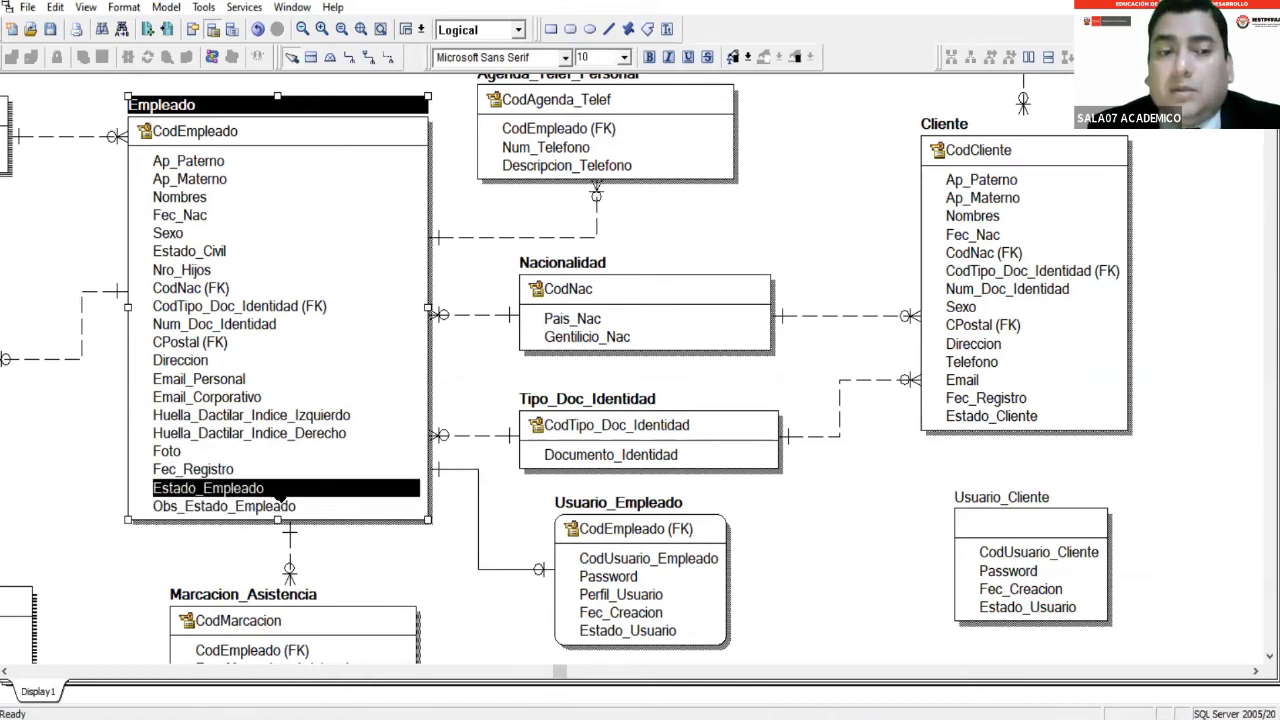
click(298, 507)
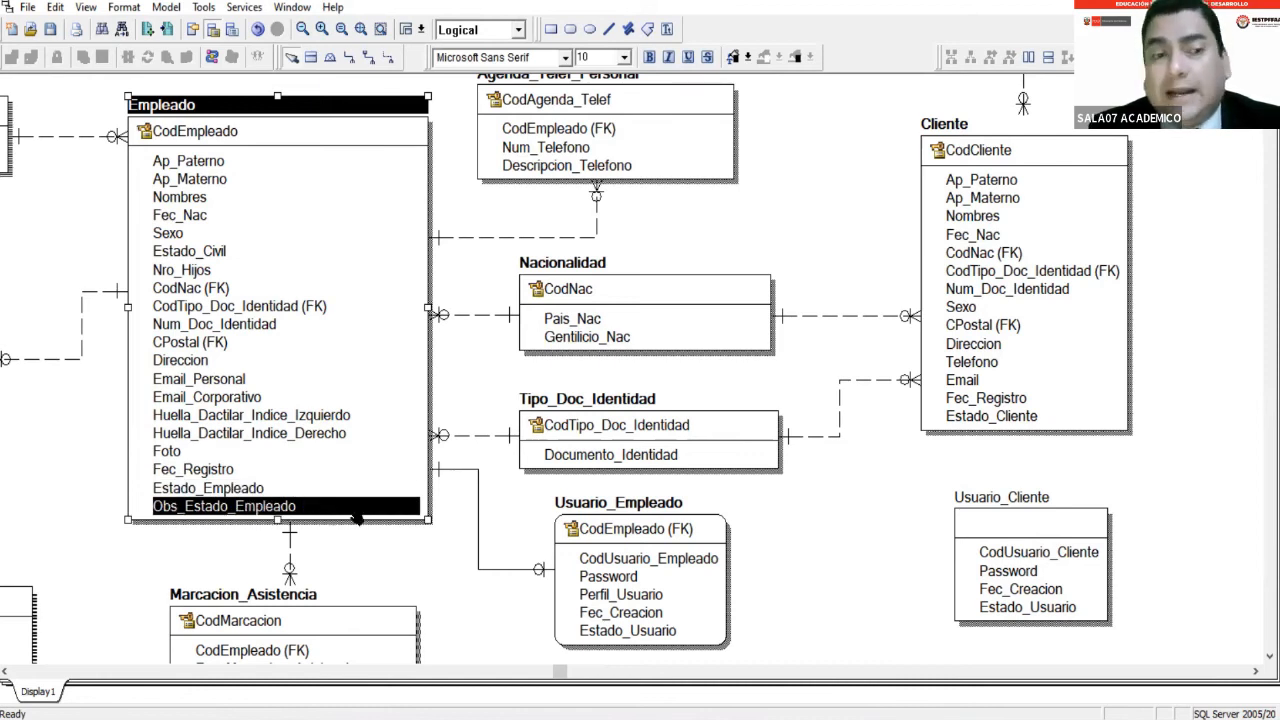
click(242, 490)
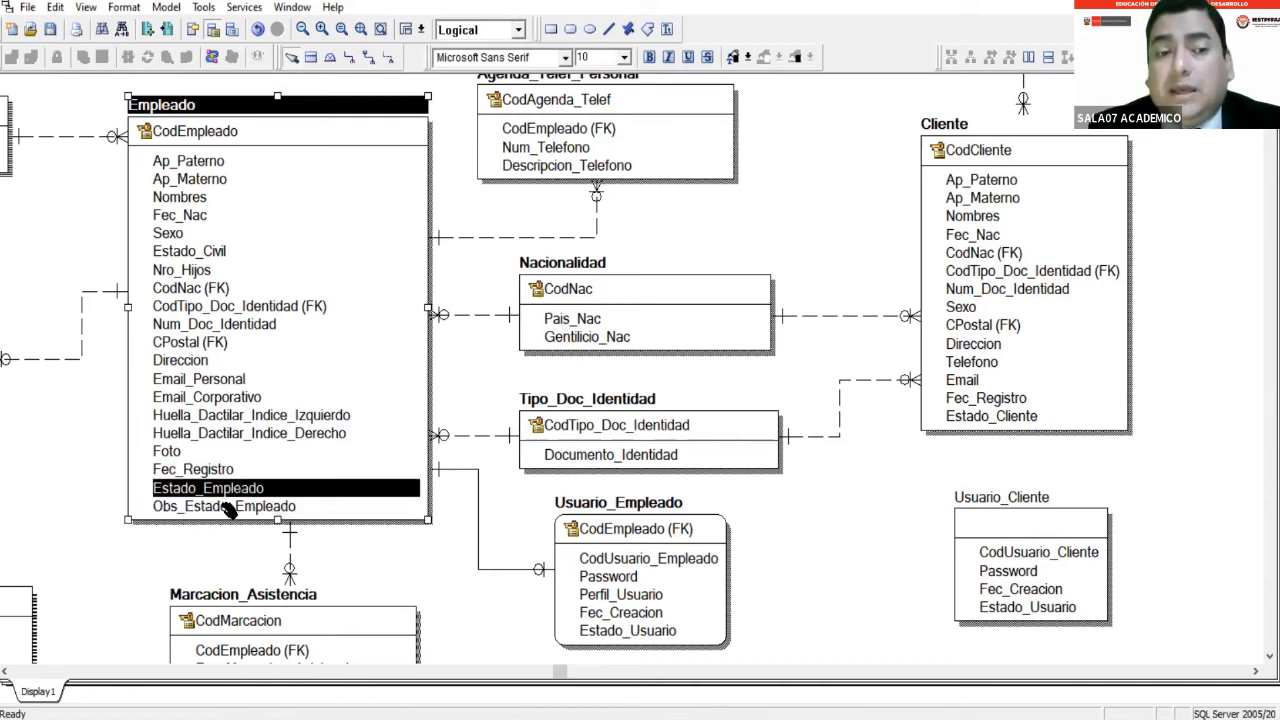
click(228, 508)
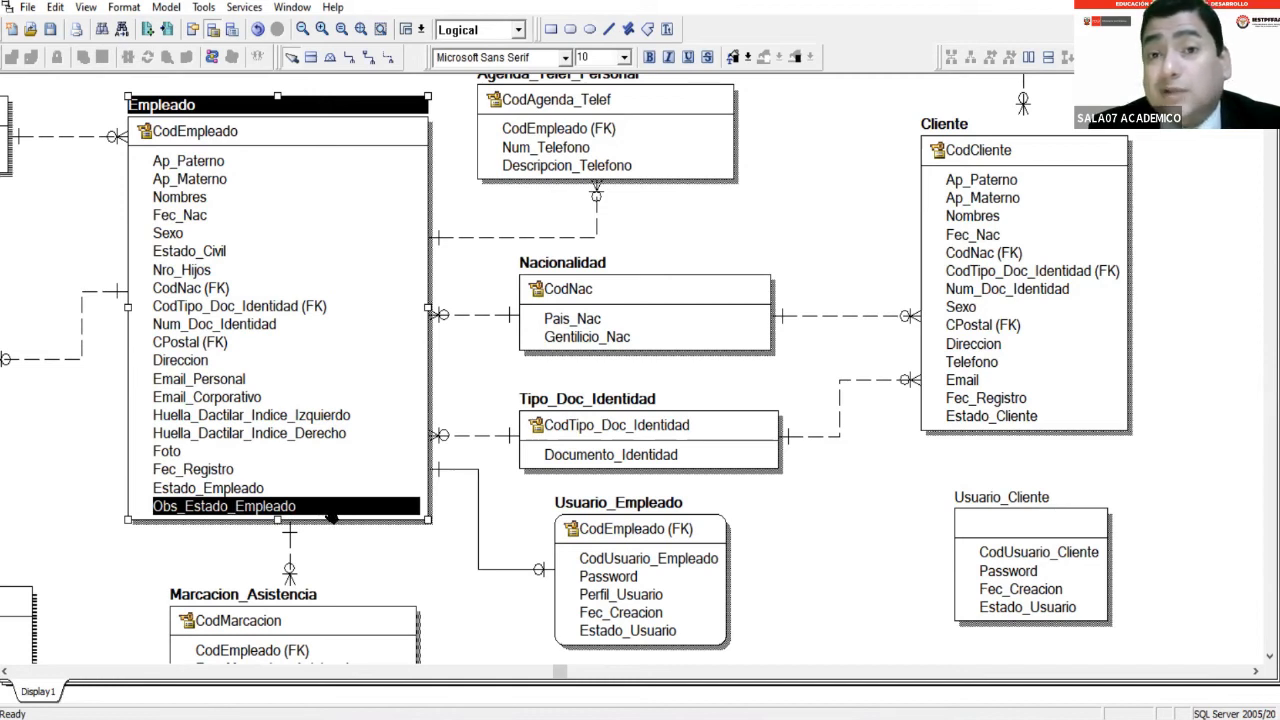
click(229, 492)
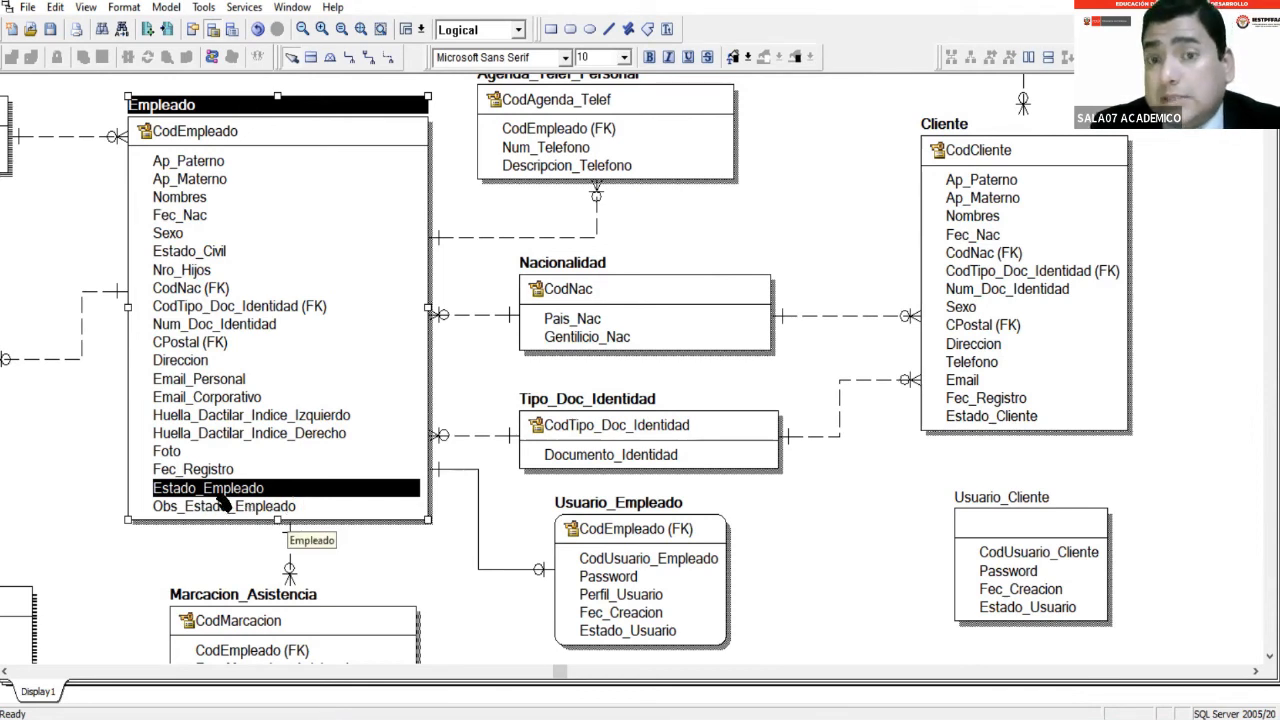
click(640, 629)
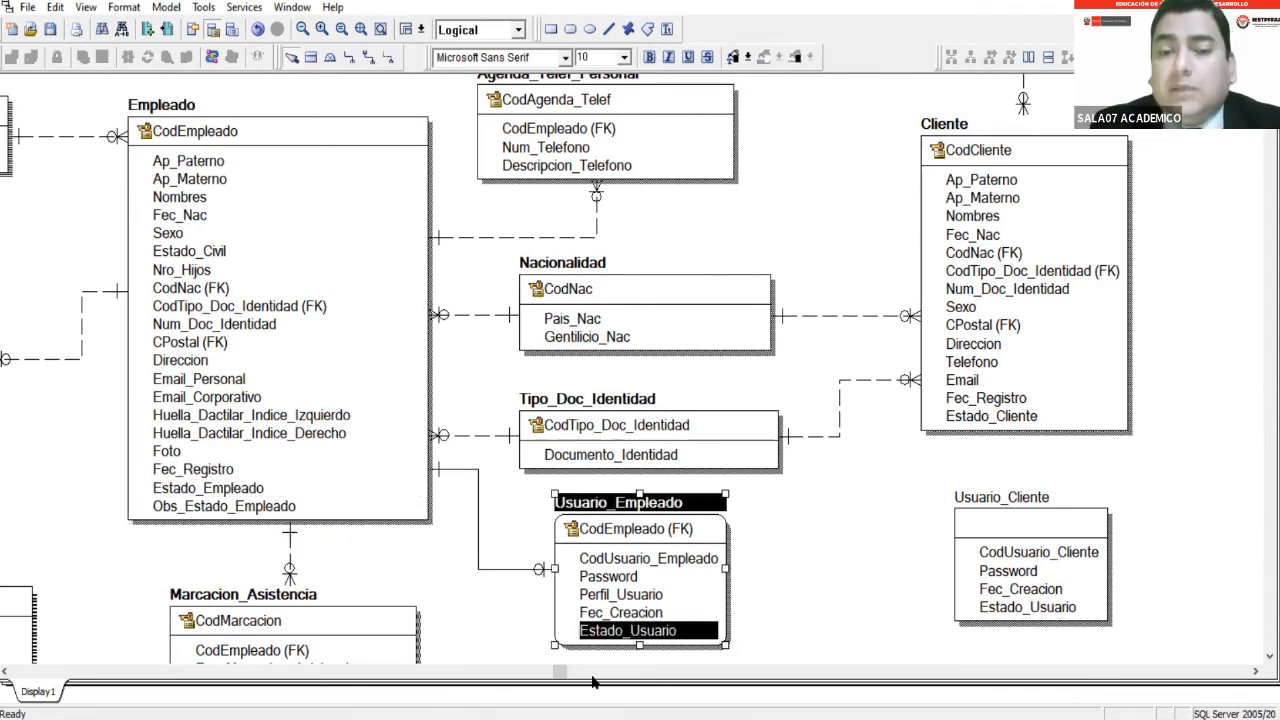
Check the Estado_Usuario attribute of Usuario_Cliente and move that entity slightly lower, about level with Usuario_Empleado.
drag(560, 671, 630, 678)
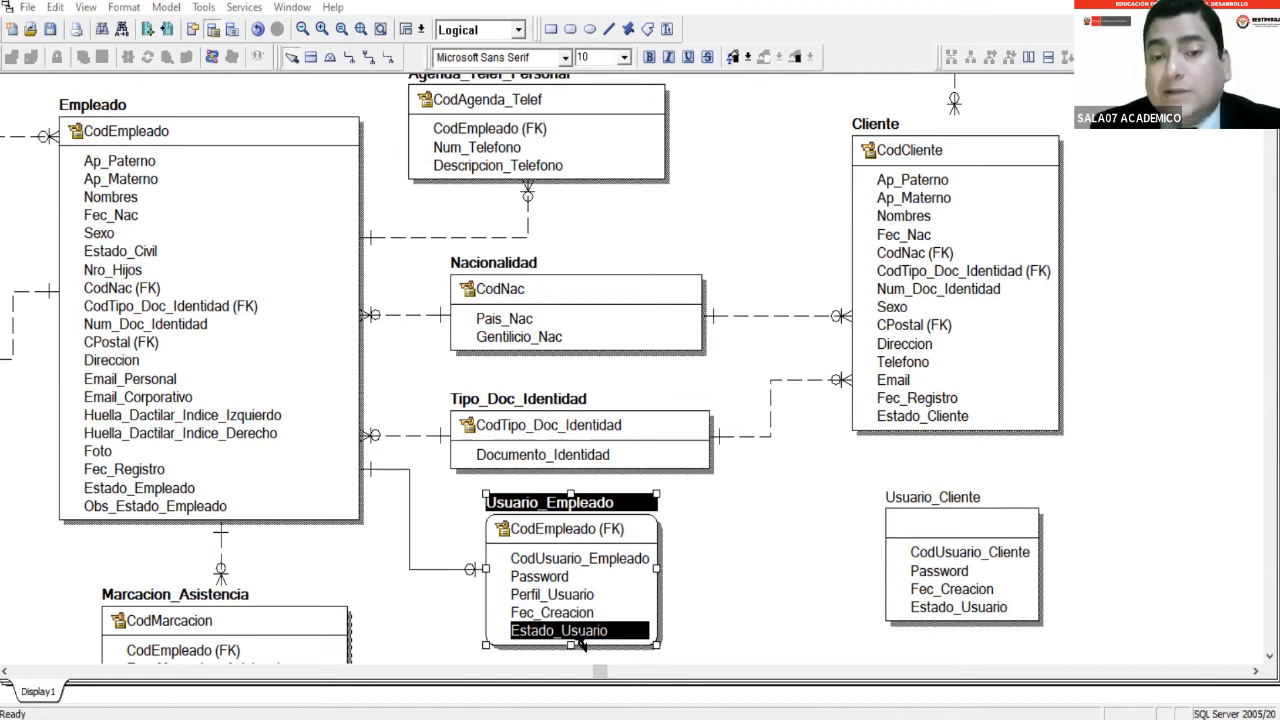
drag(600, 673, 740, 677)
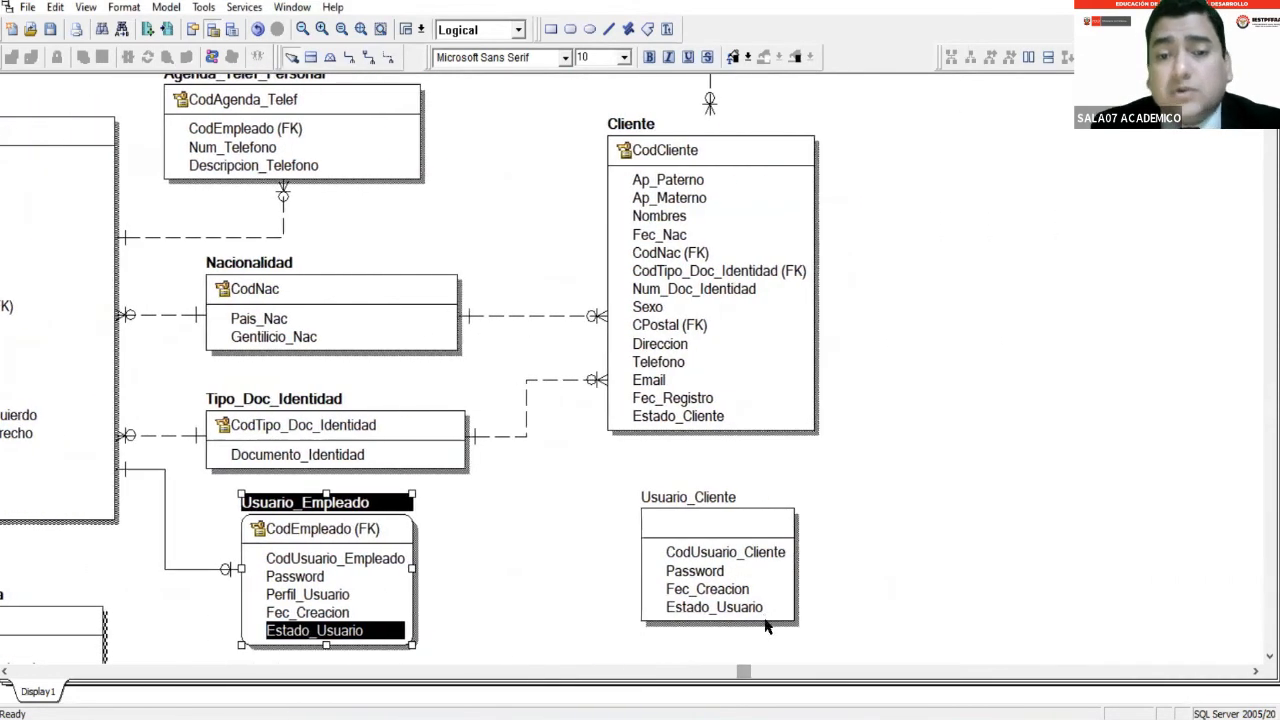
click(757, 611)
click(748, 610)
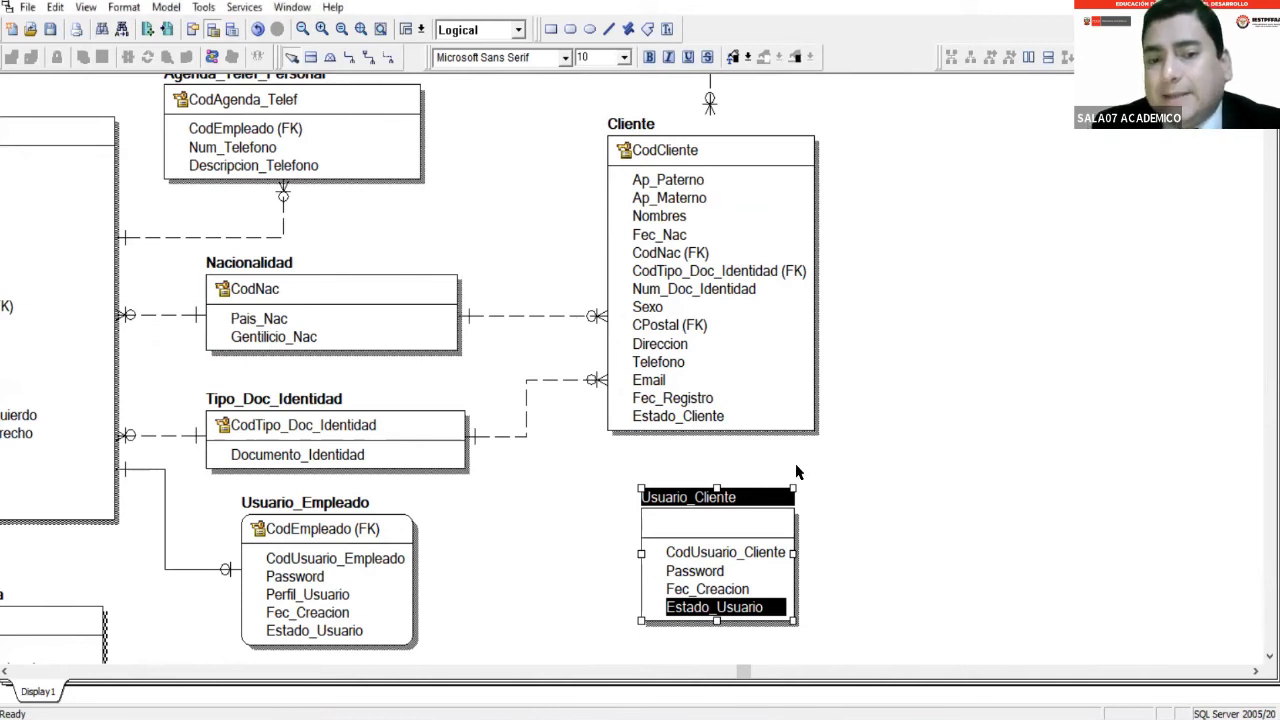
click(714, 498)
drag(714, 498, 716, 512)
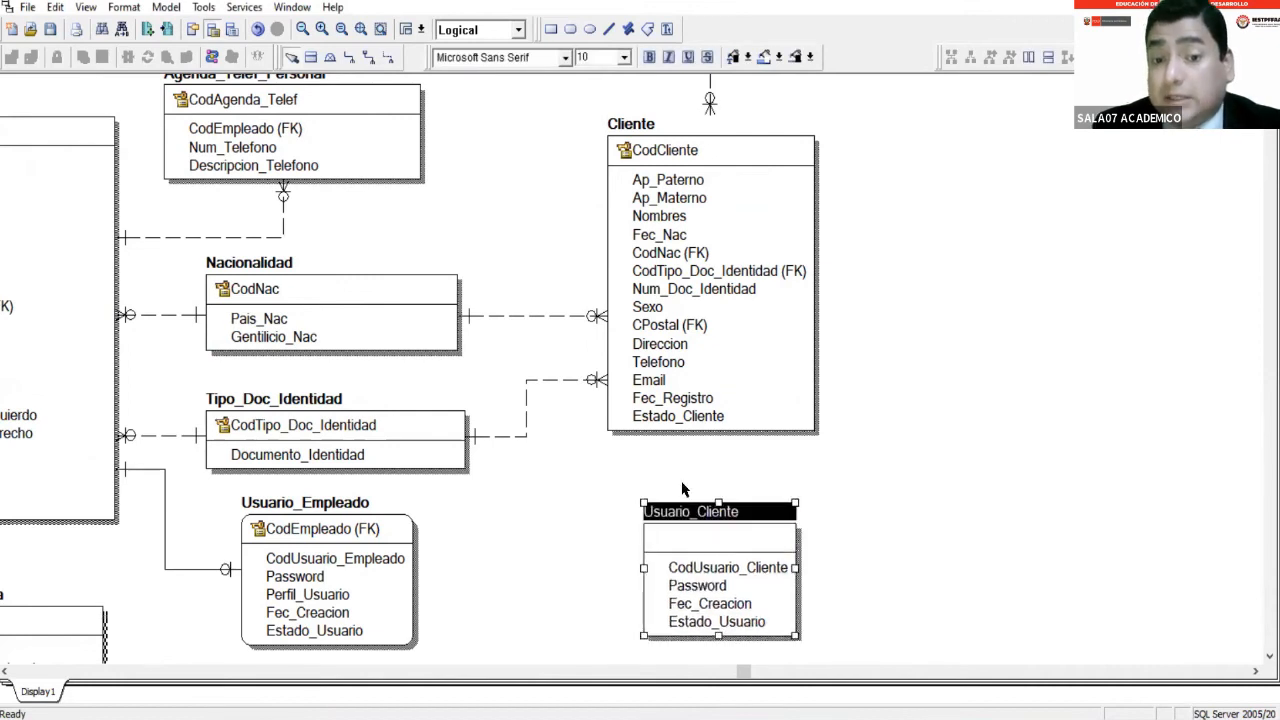
Annotate in red the non-identifying relationship tool and mark the CodNac foreign key of Cliente as its example.
click(389, 60)
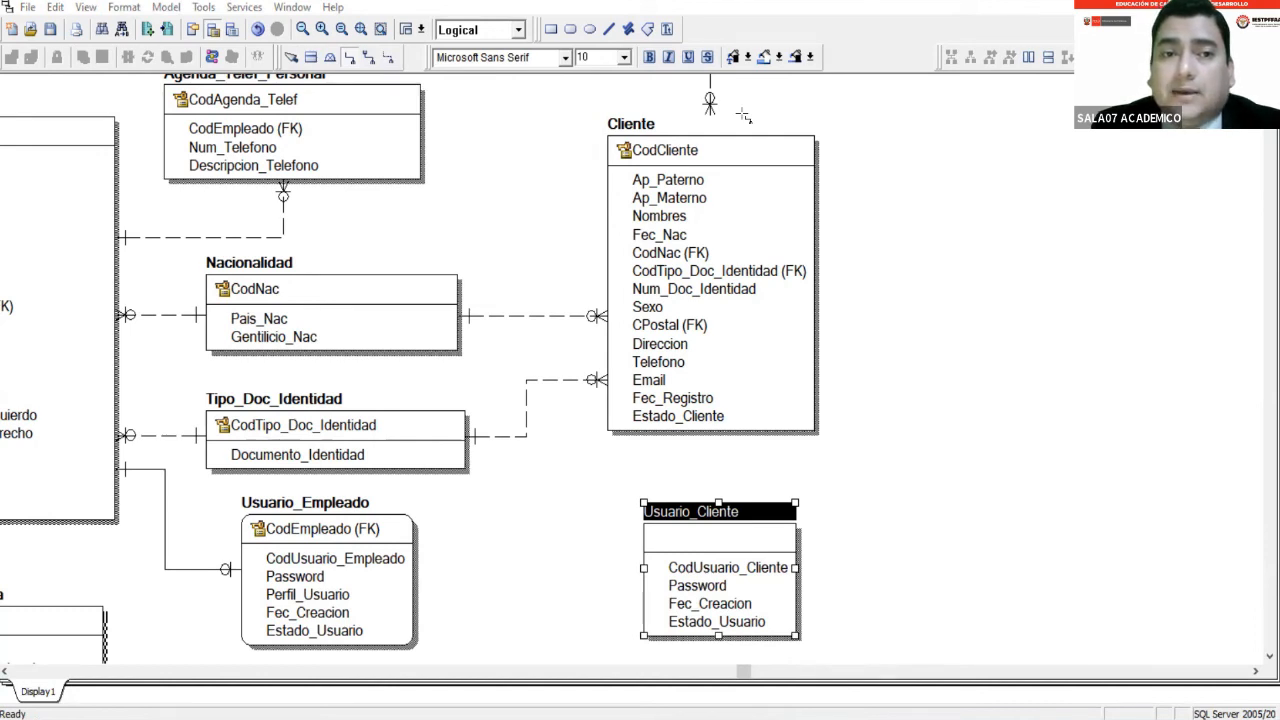
click(389, 58)
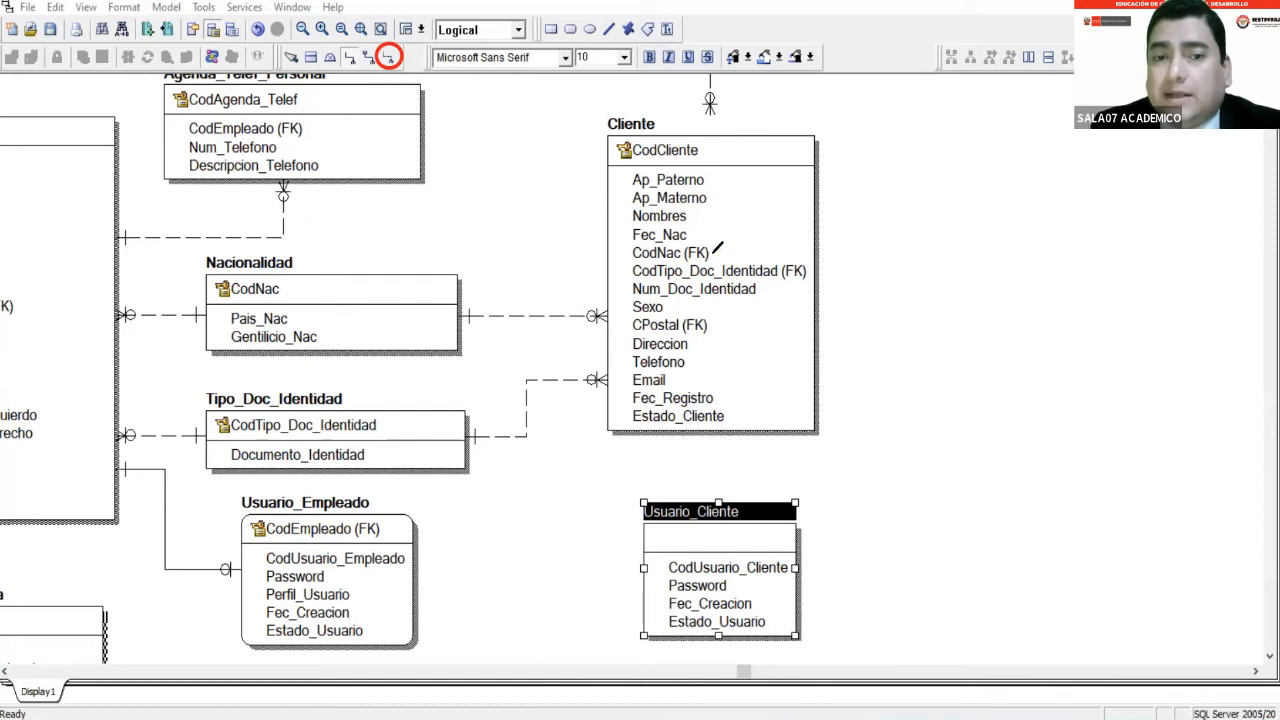
drag(712, 249, 724, 243)
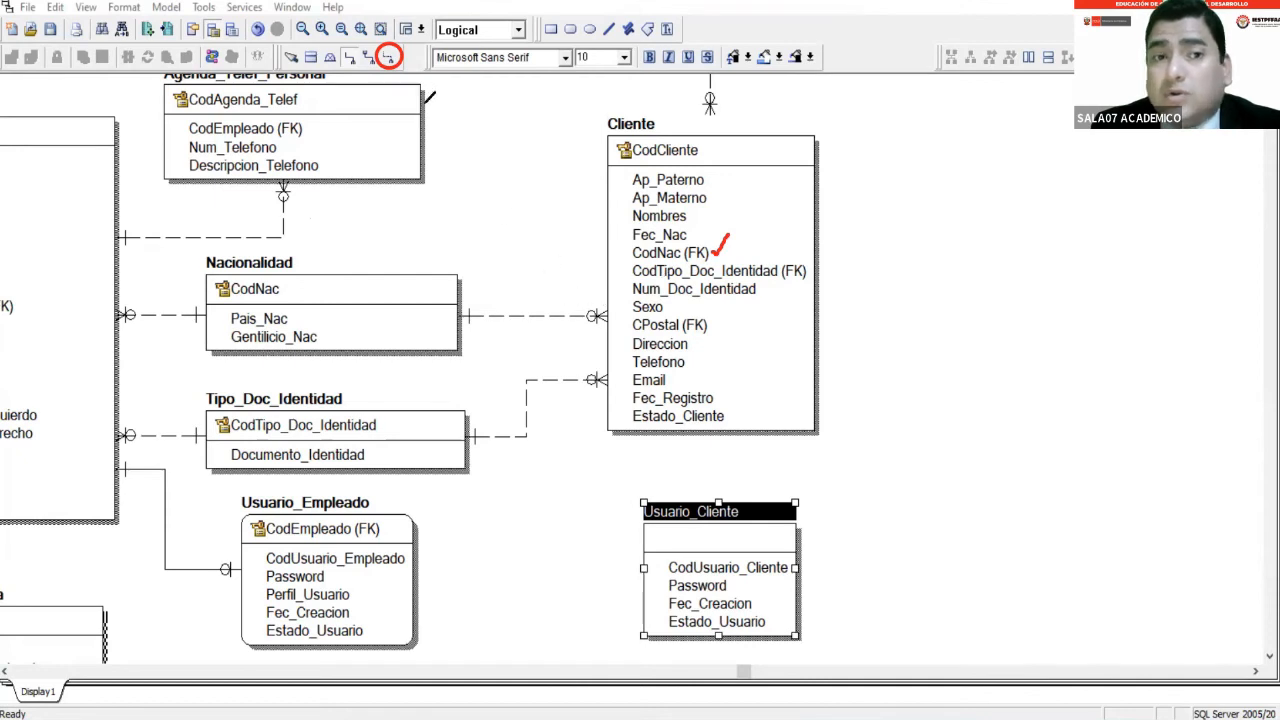
mouse_move(404, 62)
mouse_down()
mouse_move(410, 72)
mouse_move(424, 58)
mouse_up()
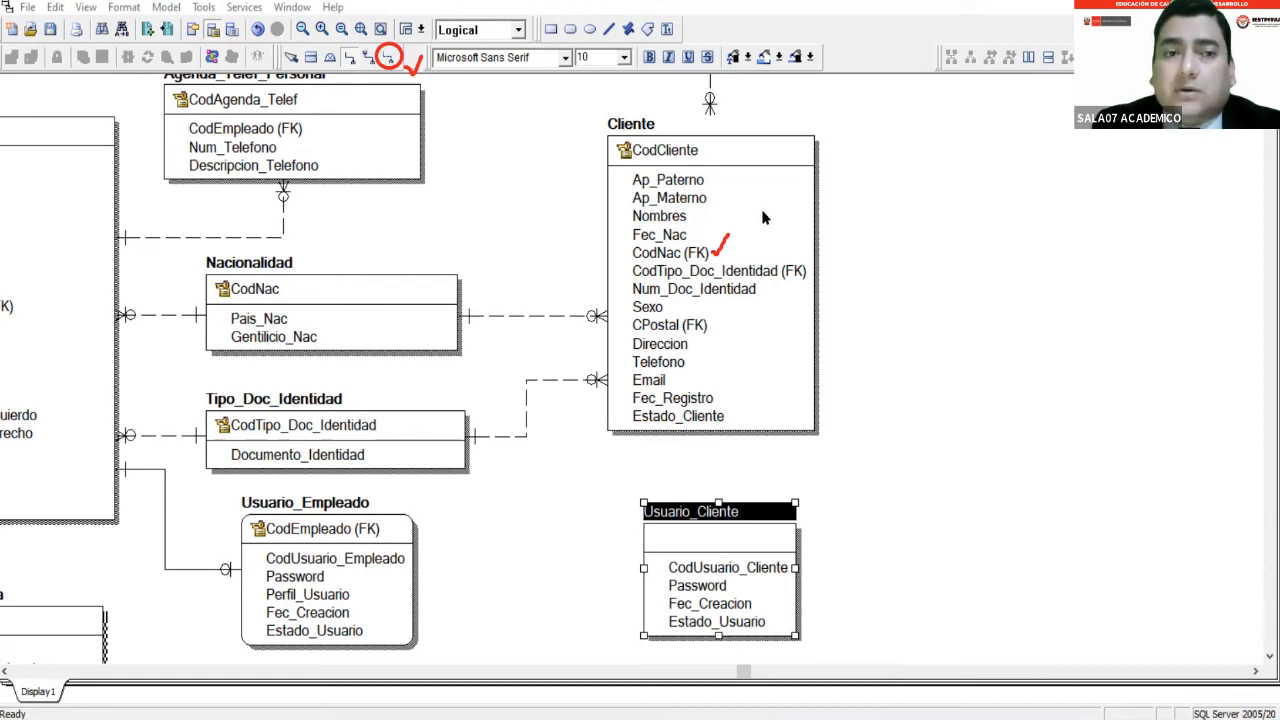
Annotate in blue the identifying relationship tool and mark both ends of the existing link into Usuario_Empleado.
mouse_move(340, 42)
mouse_down()
mouse_move(333, 50)
mouse_move(365, 70)
mouse_up()
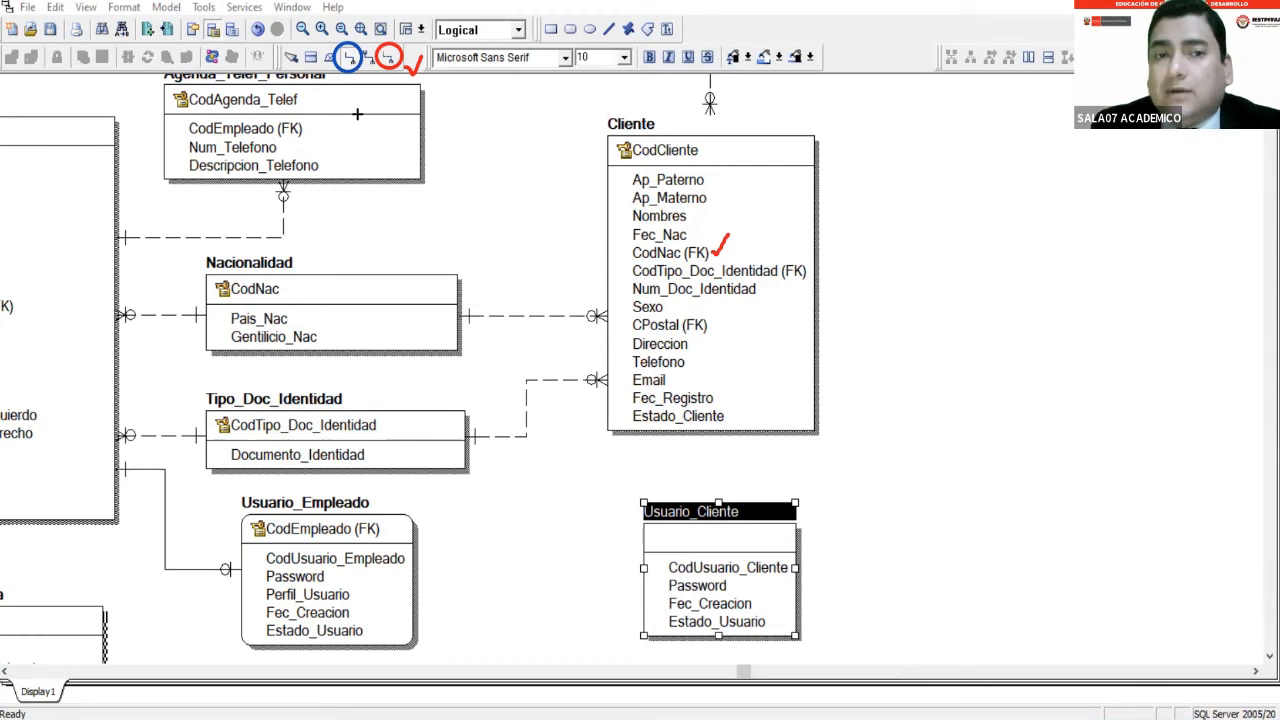
drag(349, 21, 378, 8)
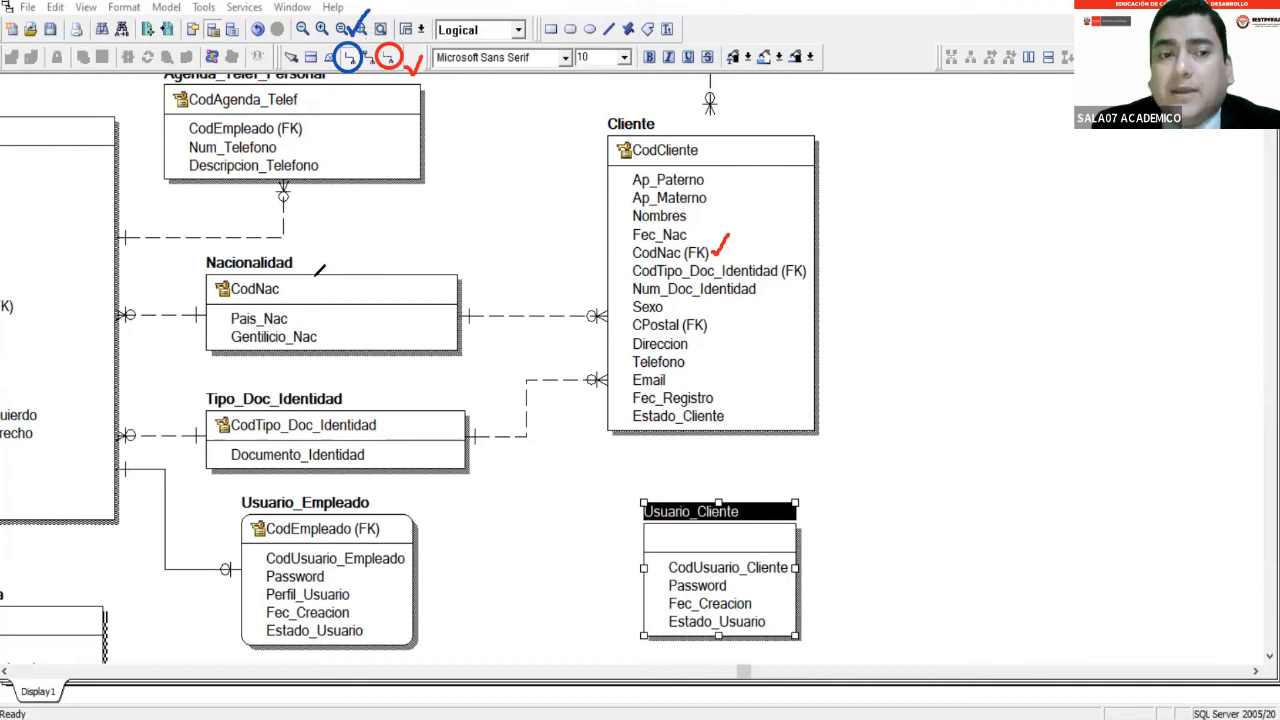
drag(121, 490, 141, 480)
drag(225, 545, 245, 531)
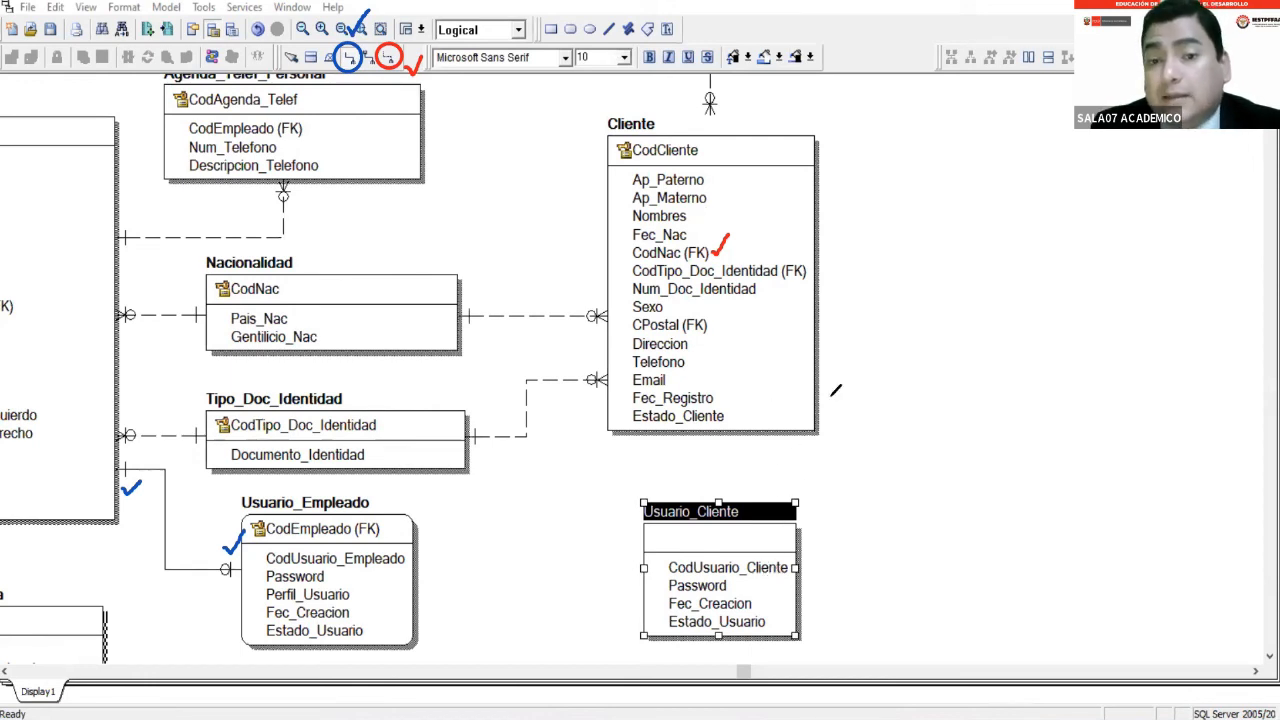
Write a blue 1 beside Cliente and another beside Usuario_Cliente, and clear all the annotations.
drag(832, 400, 838, 424)
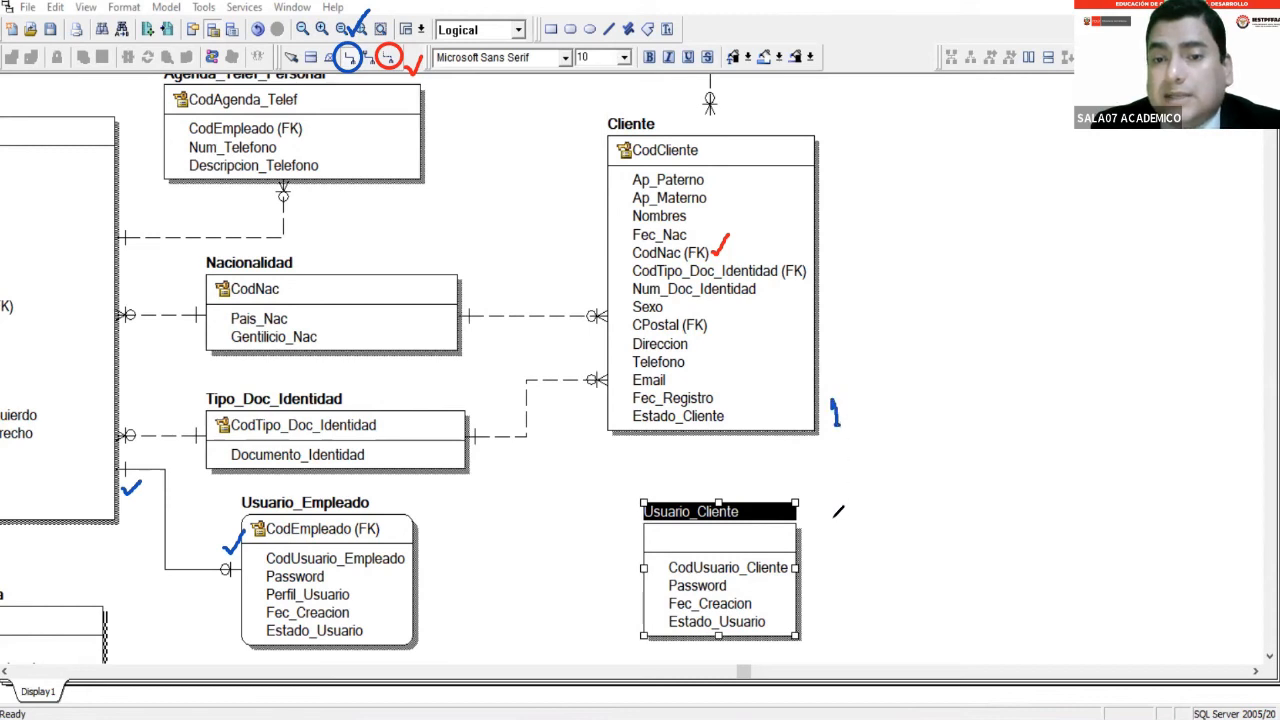
mouse_move(832, 528)
mouse_down()
mouse_move(830, 556)
mouse_move(856, 546)
mouse_up()
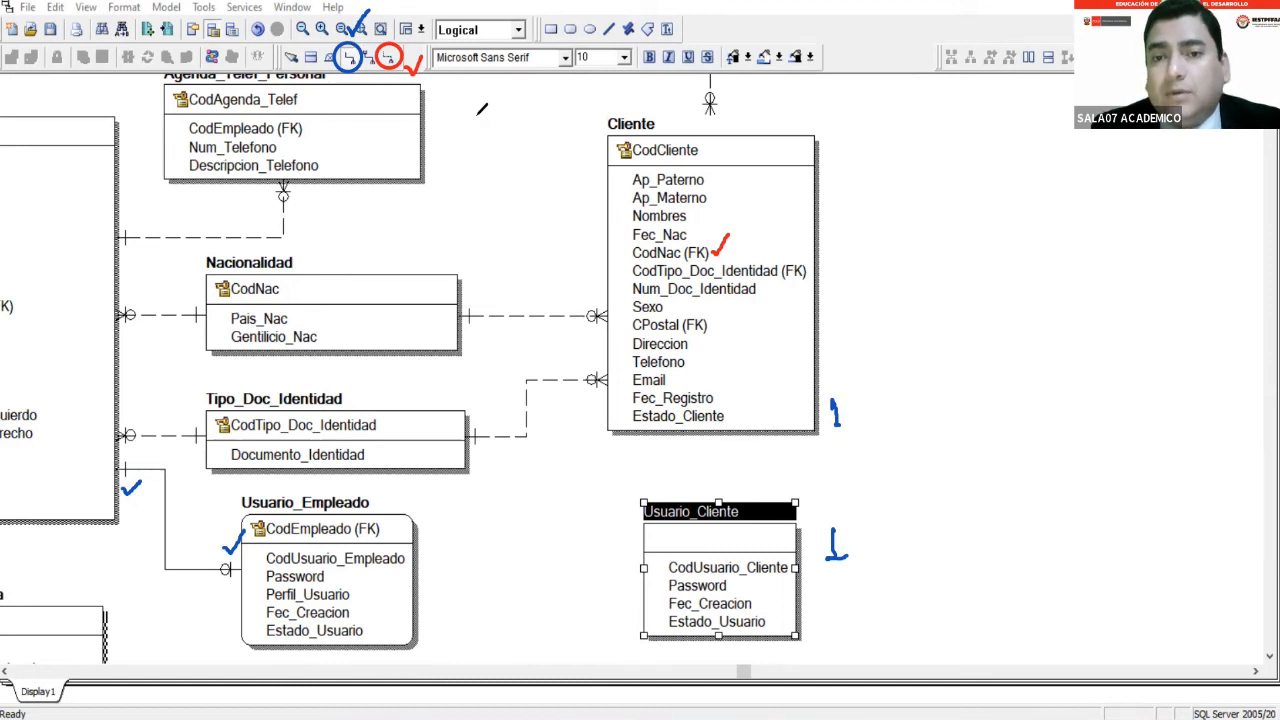
click(478, 114)
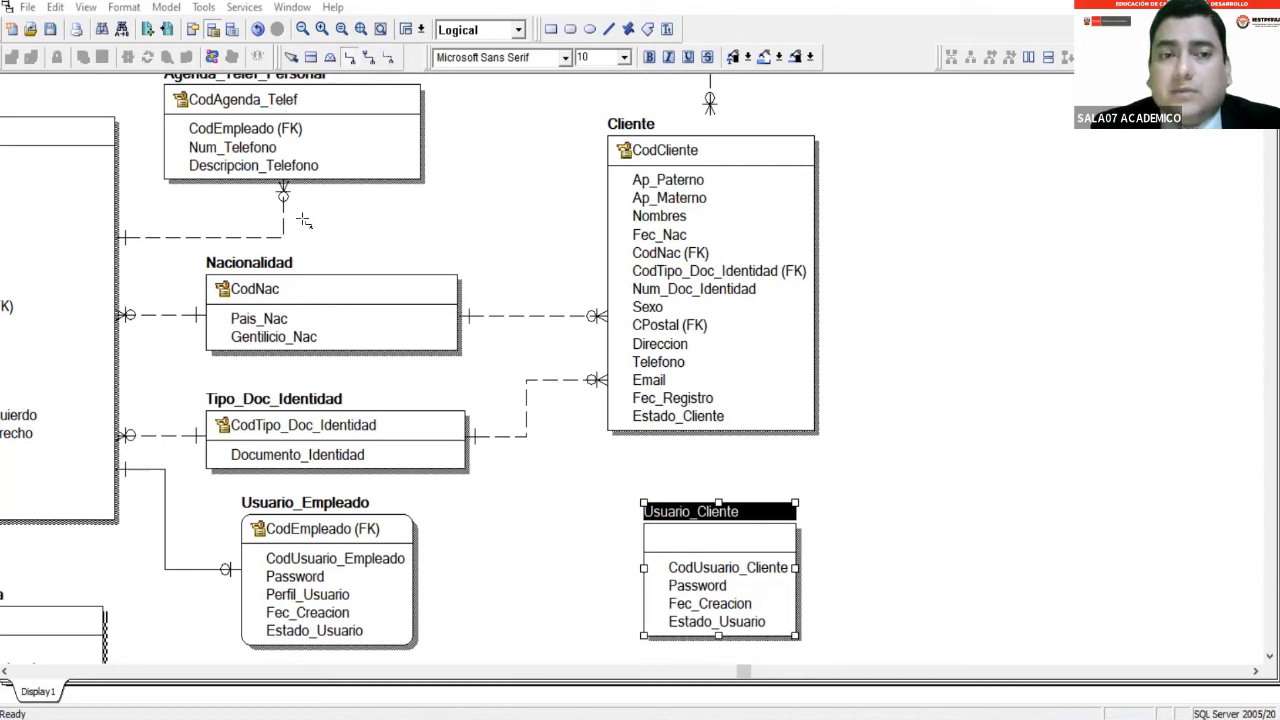
Draw an identifying relationship from Cliente as parent to Usuario_Cliente as child.
click(721, 379)
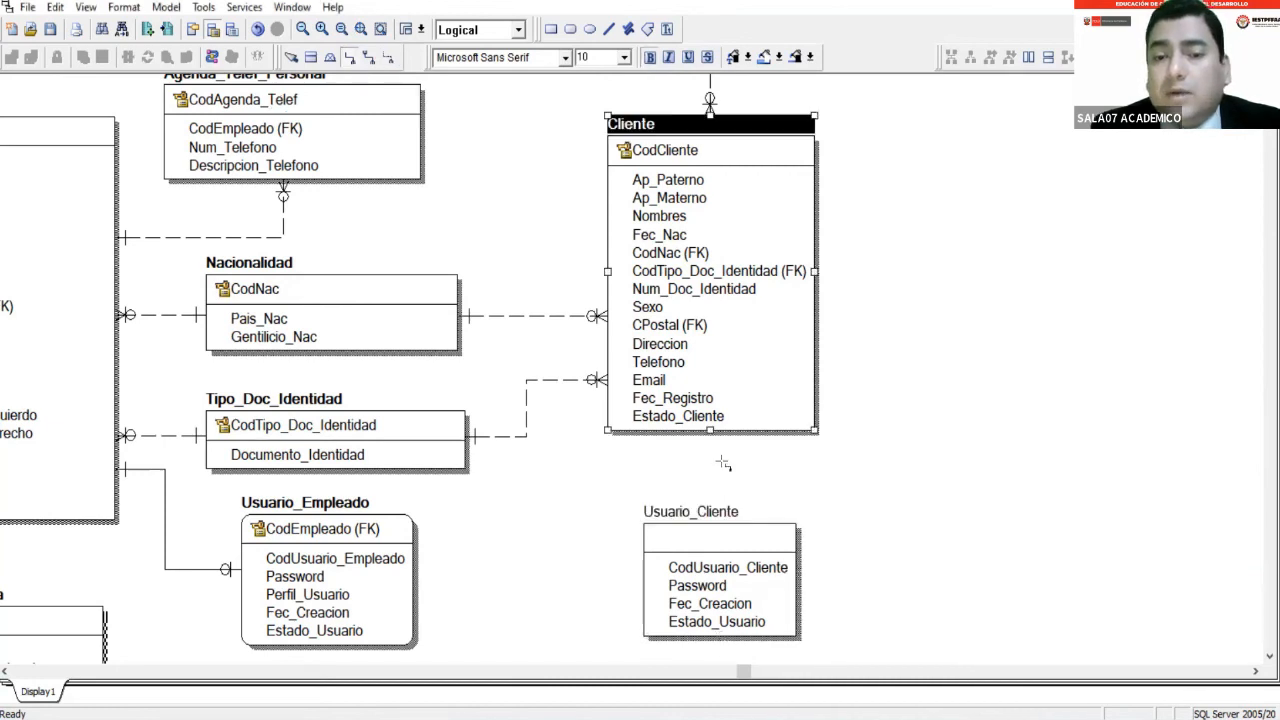
click(733, 568)
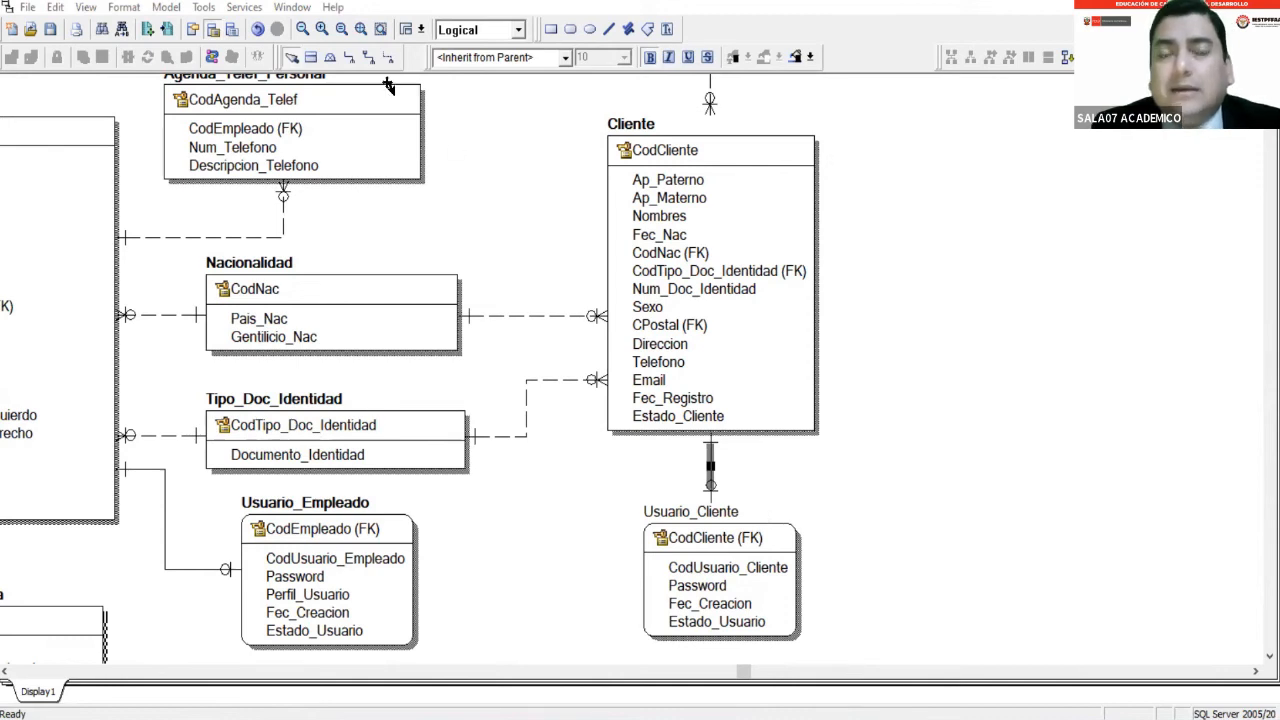
click(790, 455)
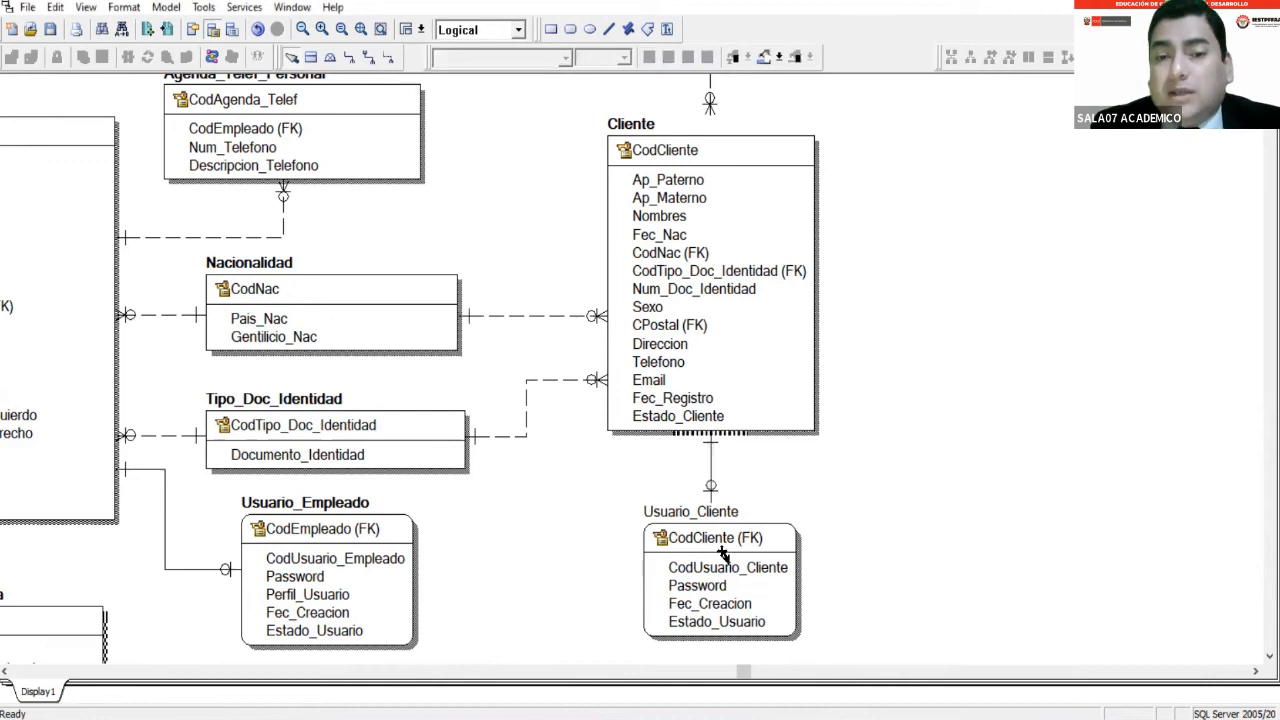
Examine the one-to-one relationship between Cliente and Usuario_Cliente and the key passed on to Usuario_Cliente.
click(740, 550)
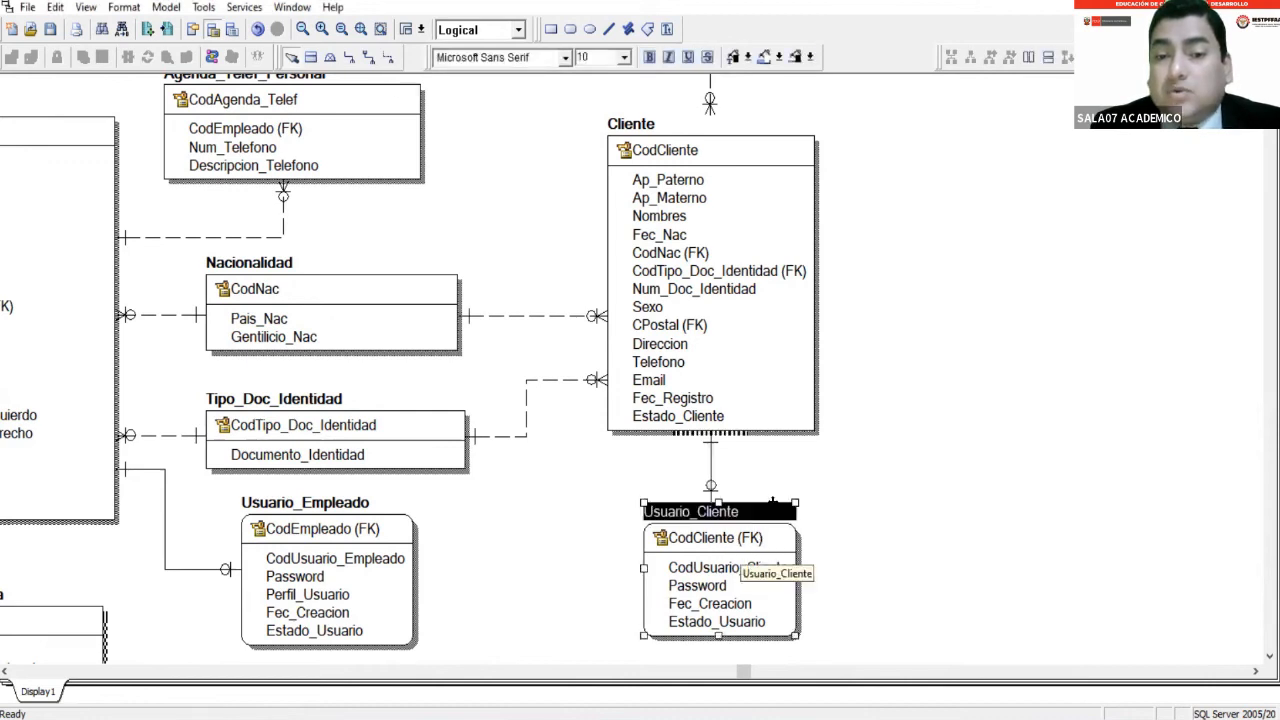
click(753, 345)
click(869, 336)
click(771, 420)
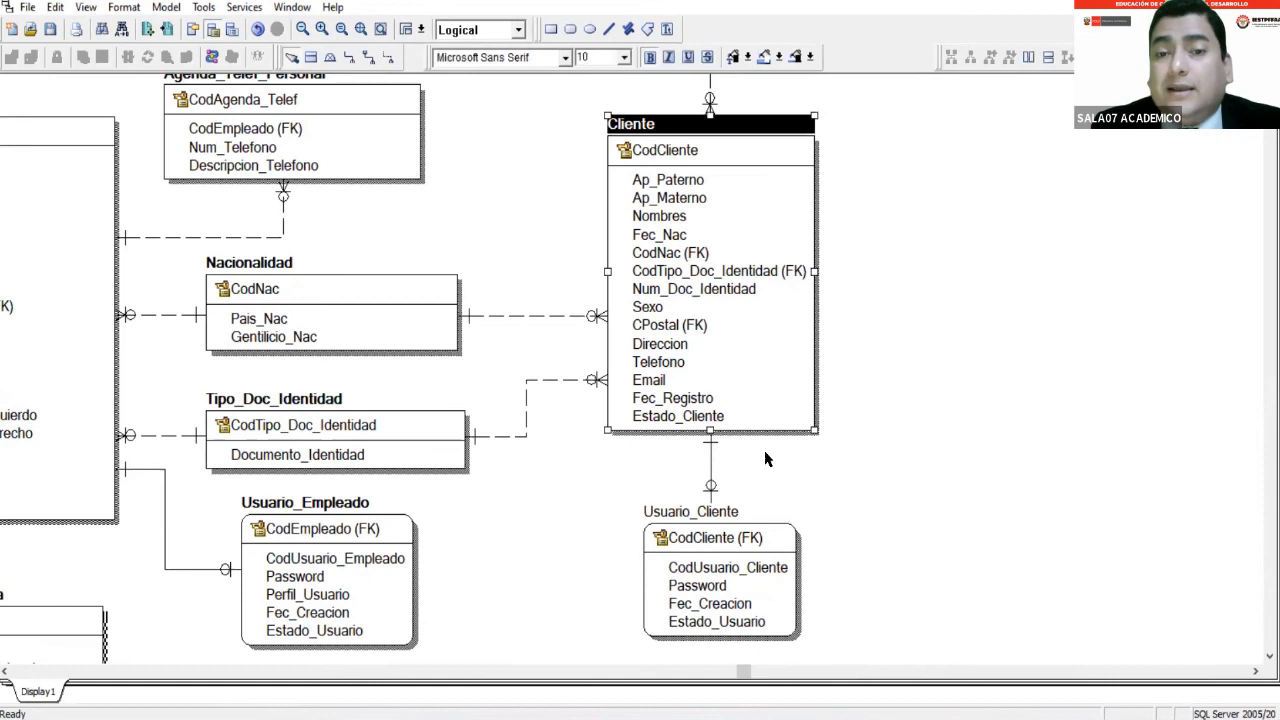
click(740, 533)
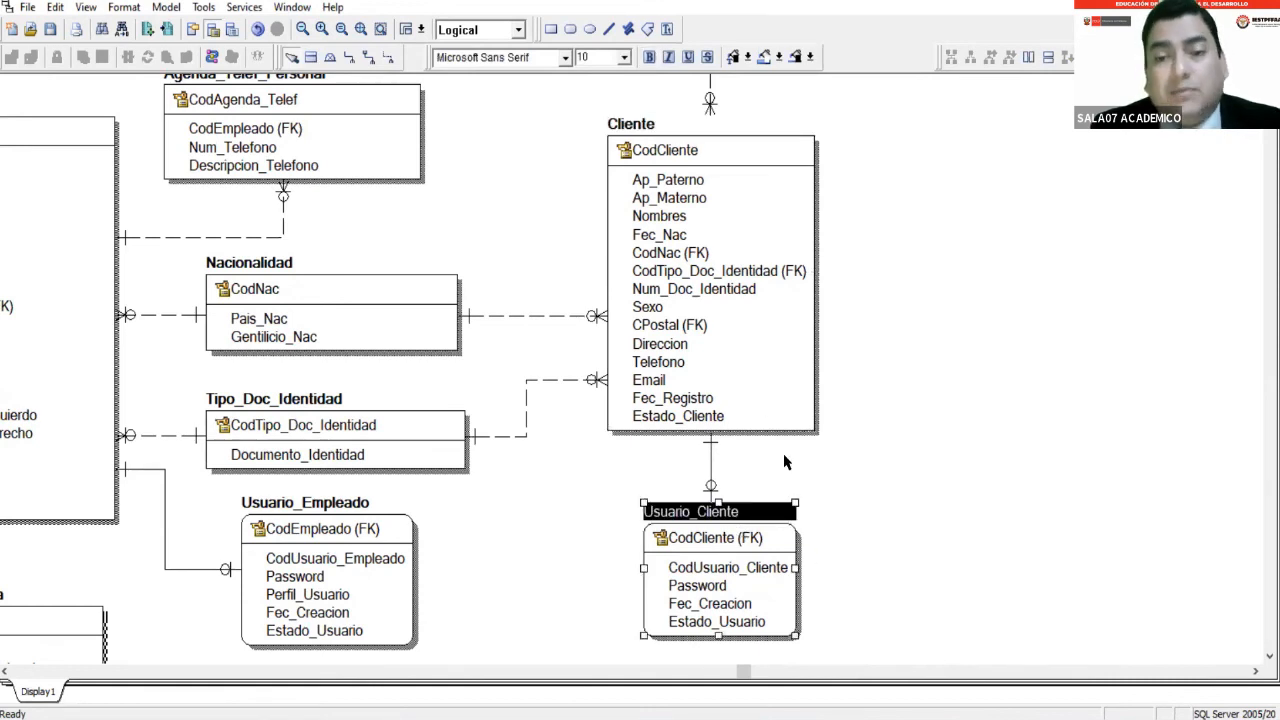
click(781, 372)
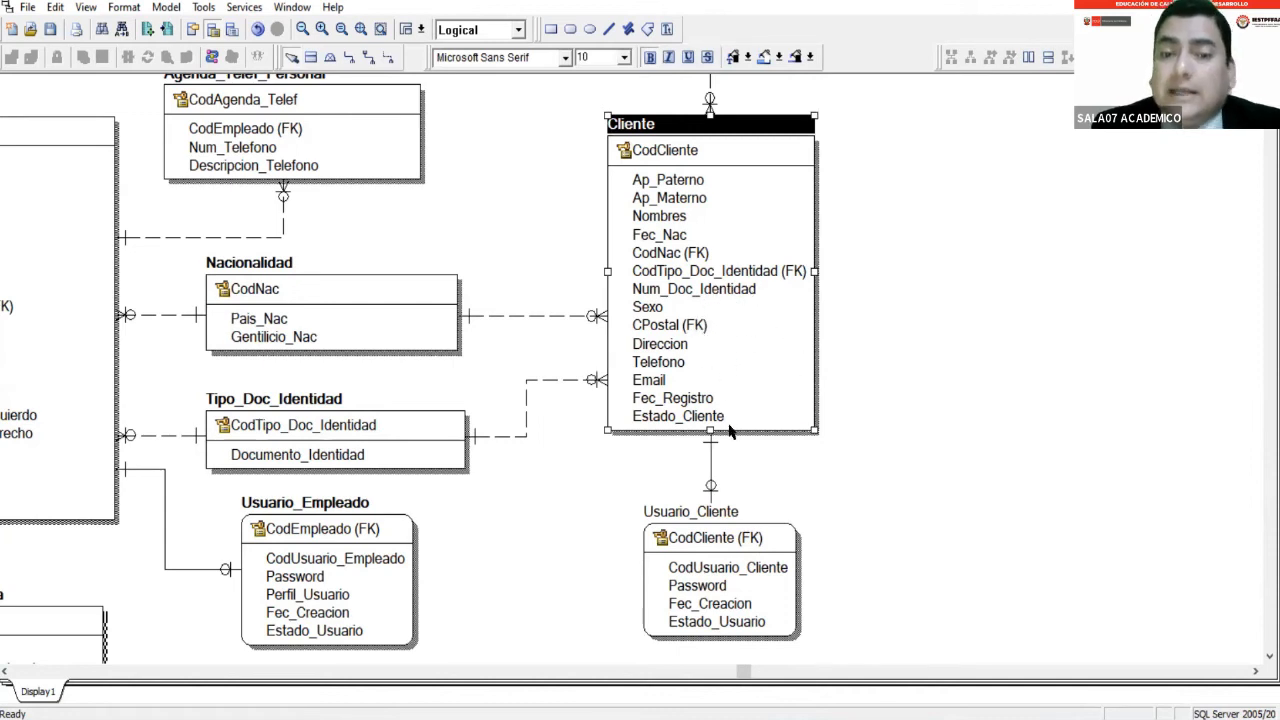
click(731, 511)
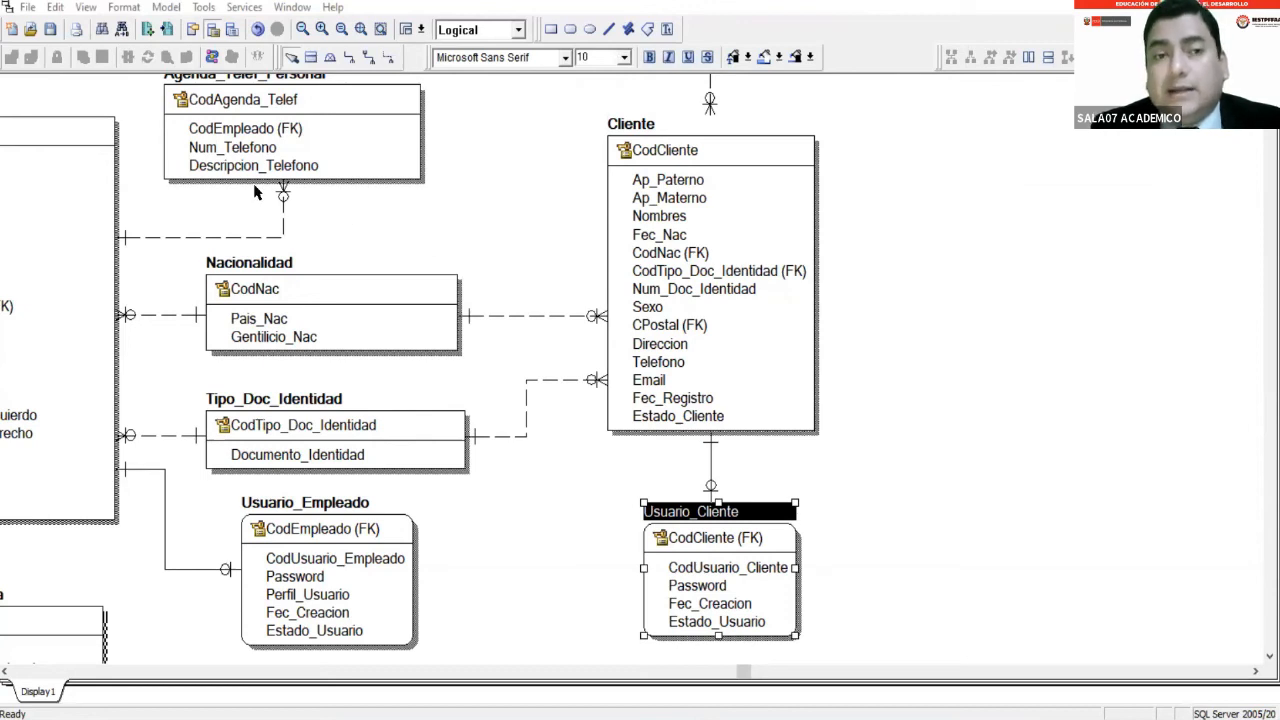
click(750, 495)
click(723, 515)
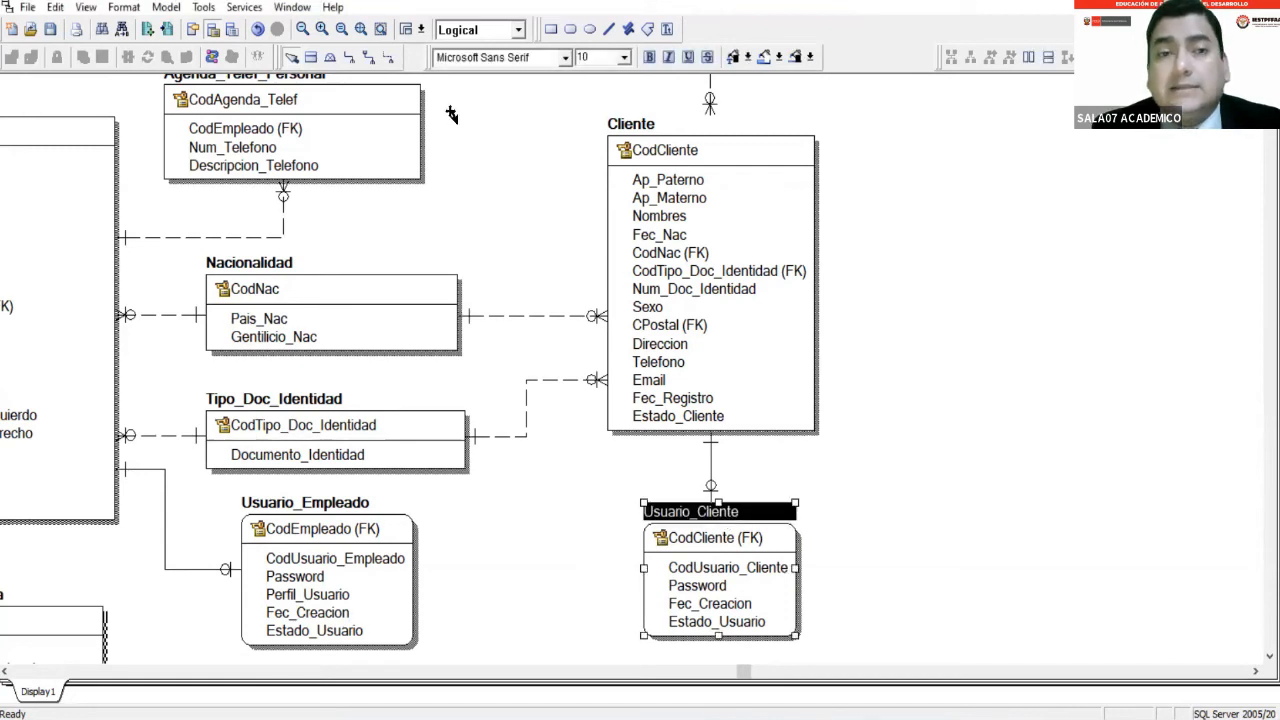
Switch the model from the logical to the Physical view and bring the Usuario_Cliente table's data types into view.
click(500, 29)
click(485, 57)
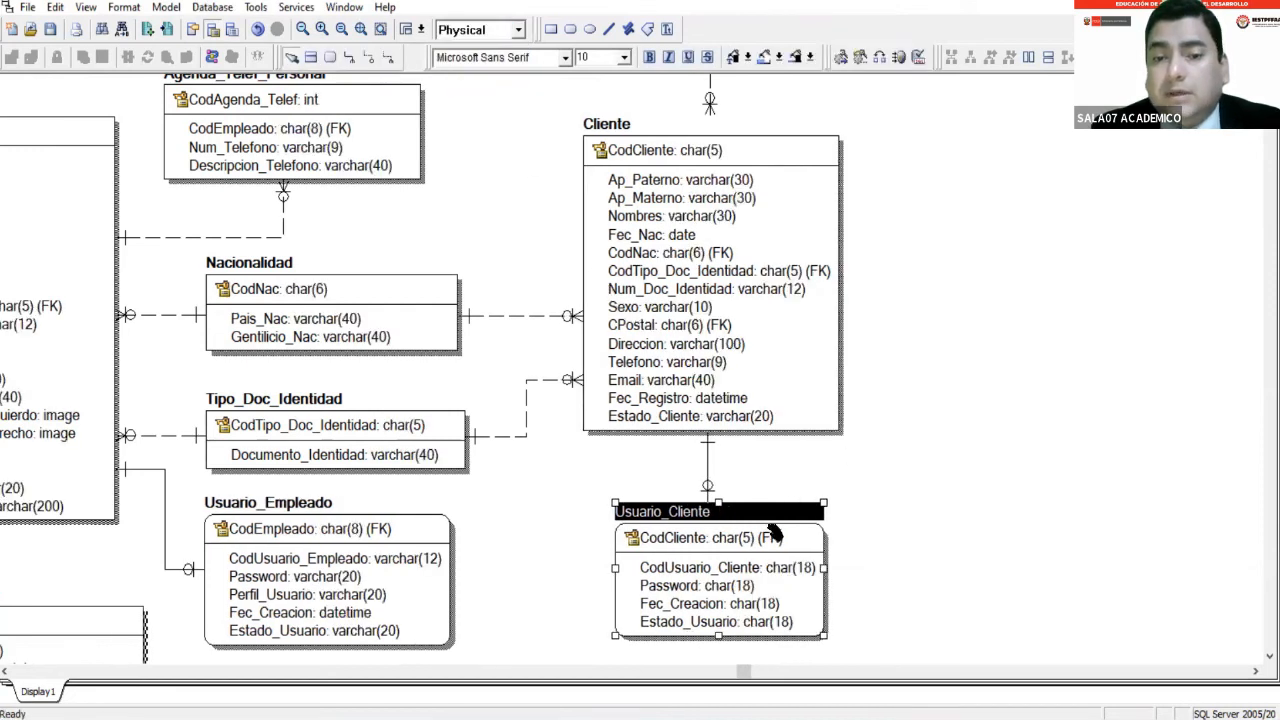
scroll(572, 528, down, 2)
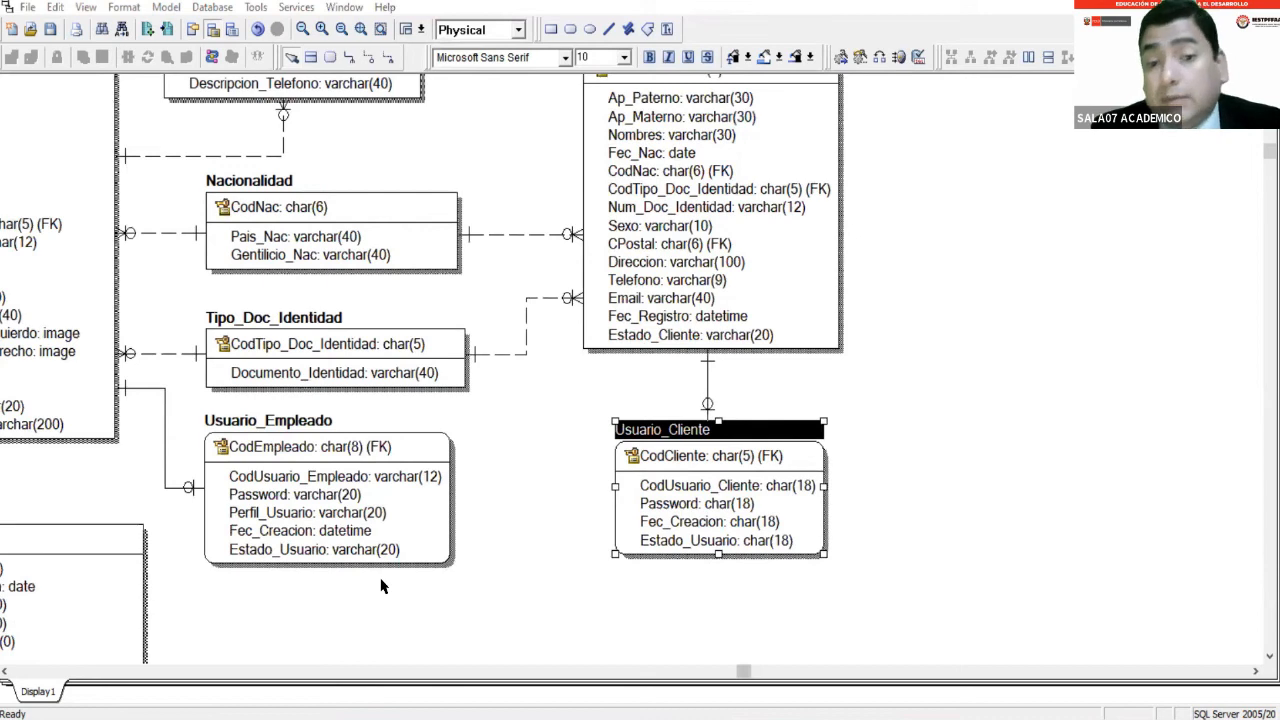
Compare the data types of CodUsuario_Cliente and Password in Usuario_Cliente with Num_Doc_Identidad in Cliente.
click(800, 488)
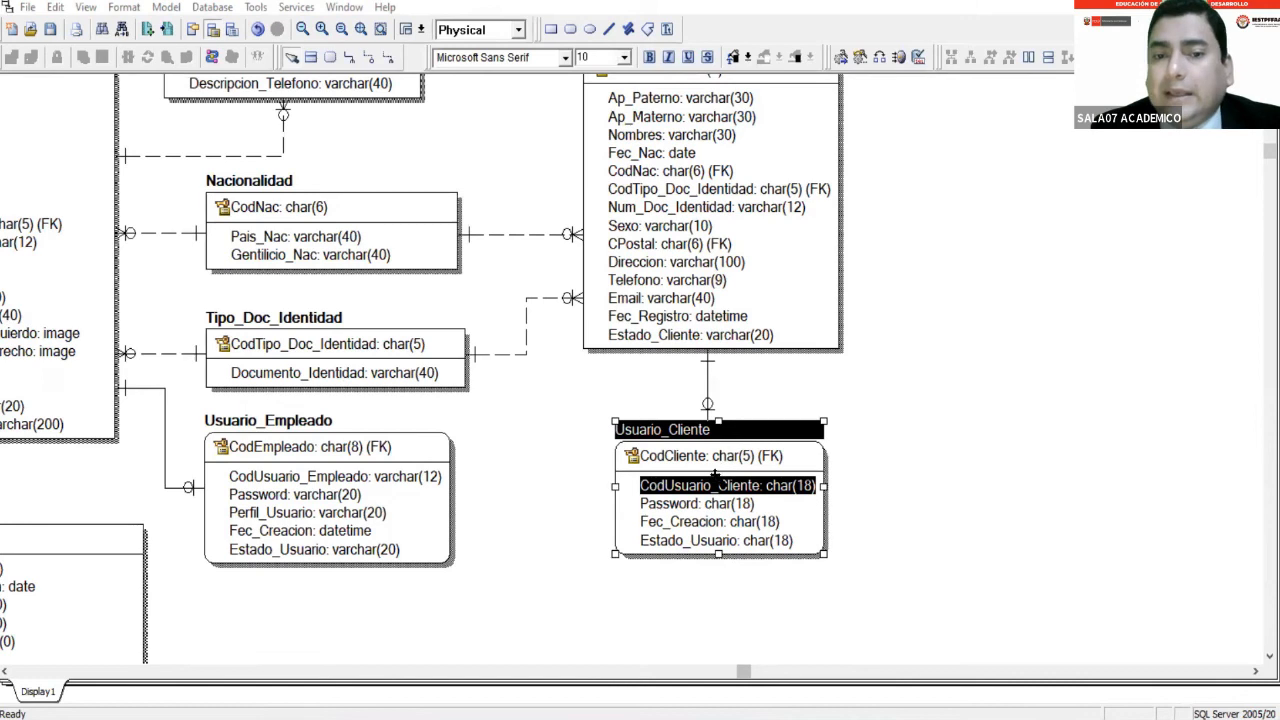
click(704, 212)
click(716, 208)
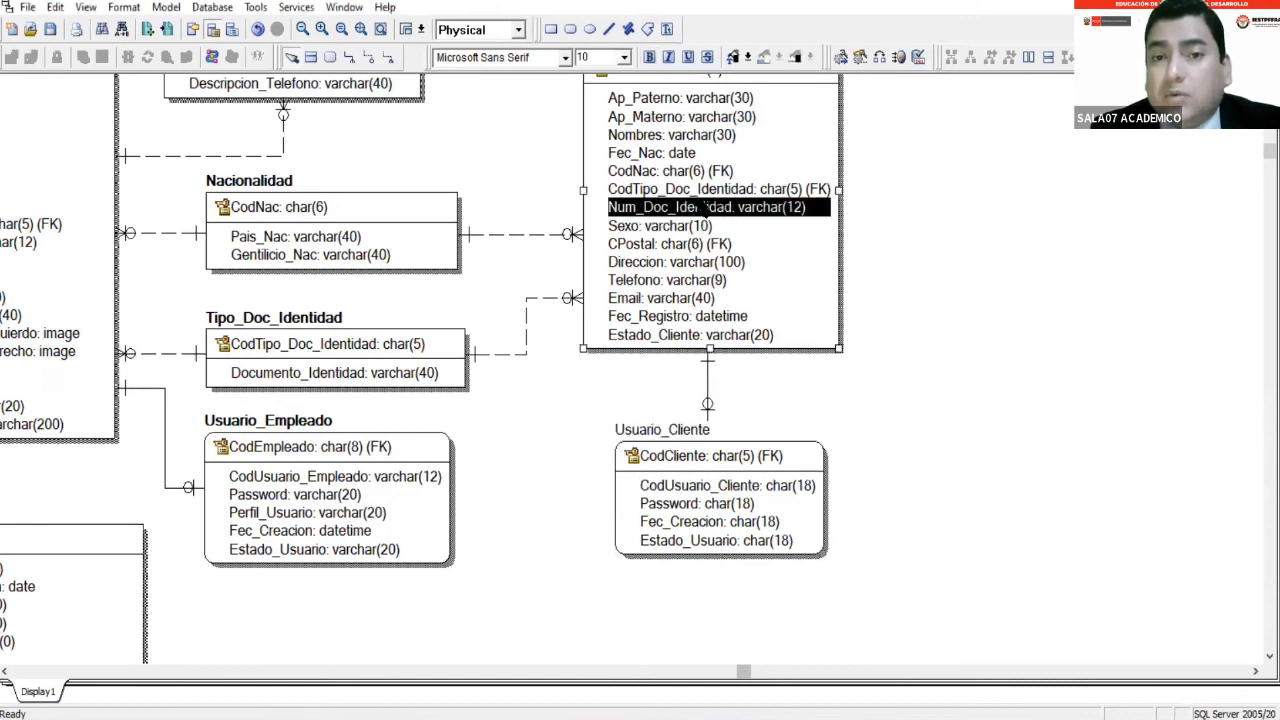
click(720, 497)
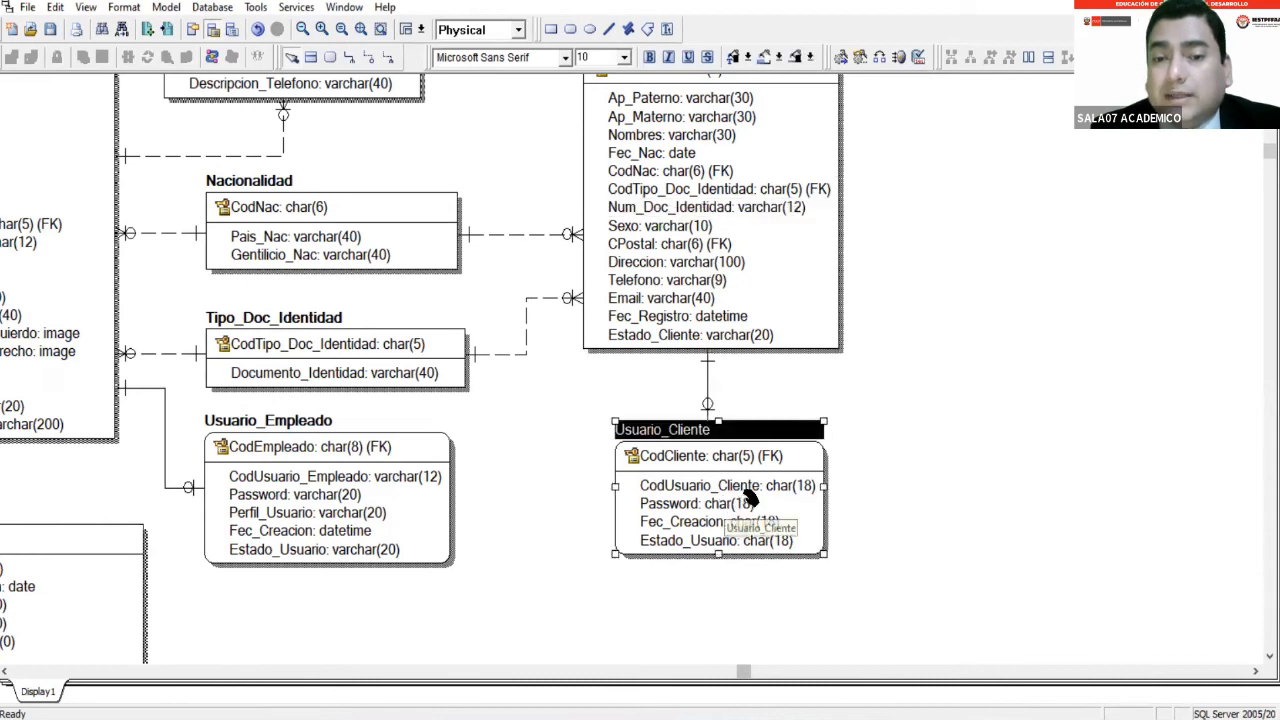
click(736, 487)
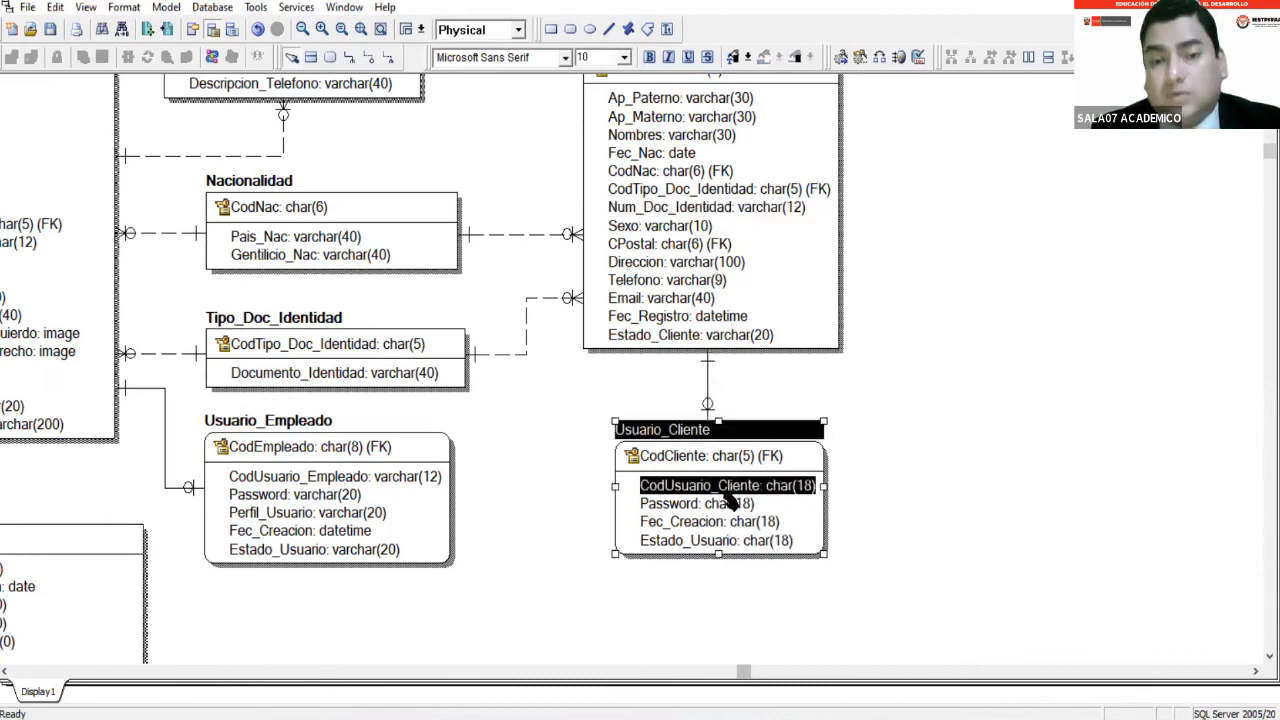
click(725, 507)
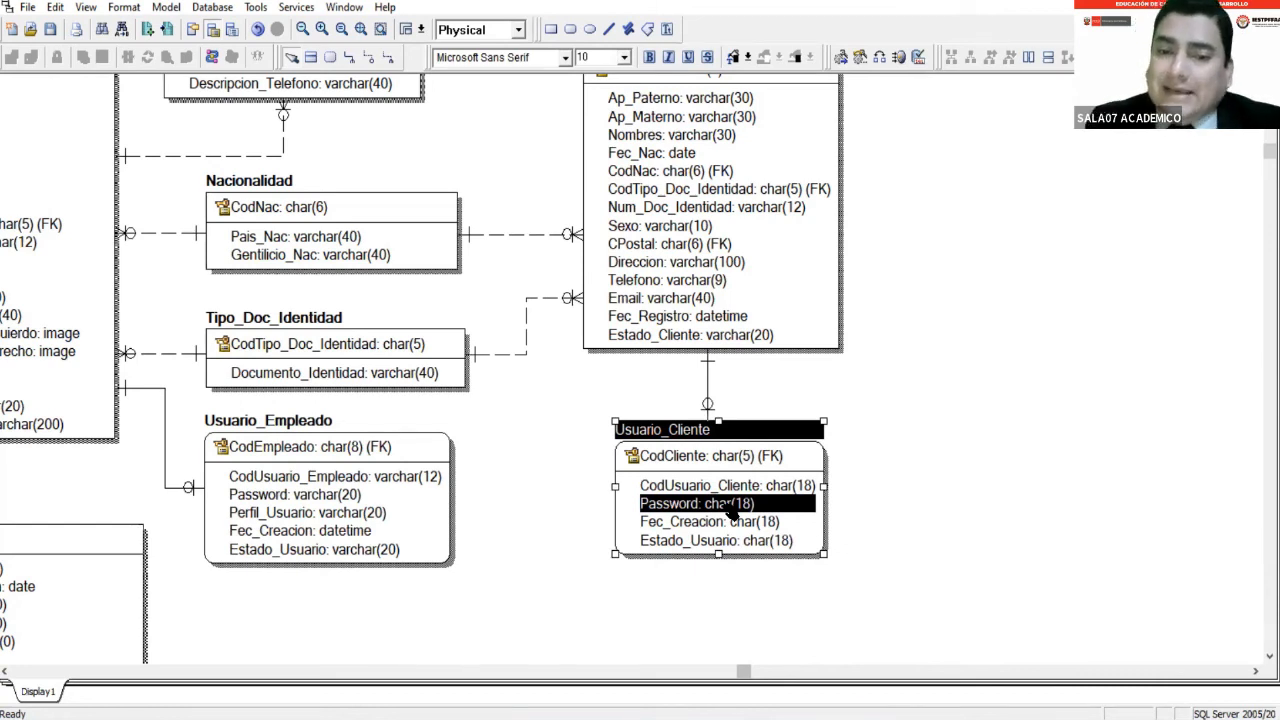
click(798, 486)
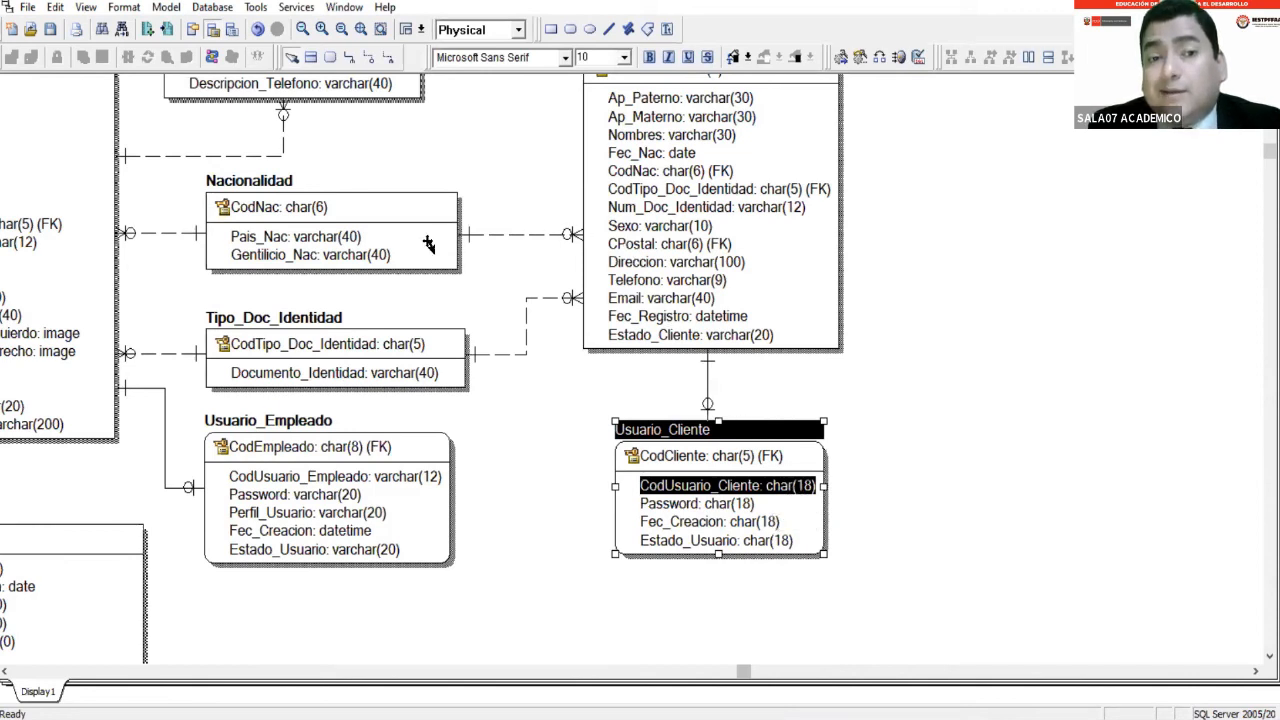
Narrow the Nacionalidad table to fit its columns and move it slightly right, between the Empleado and Cliente tables.
click(390, 248)
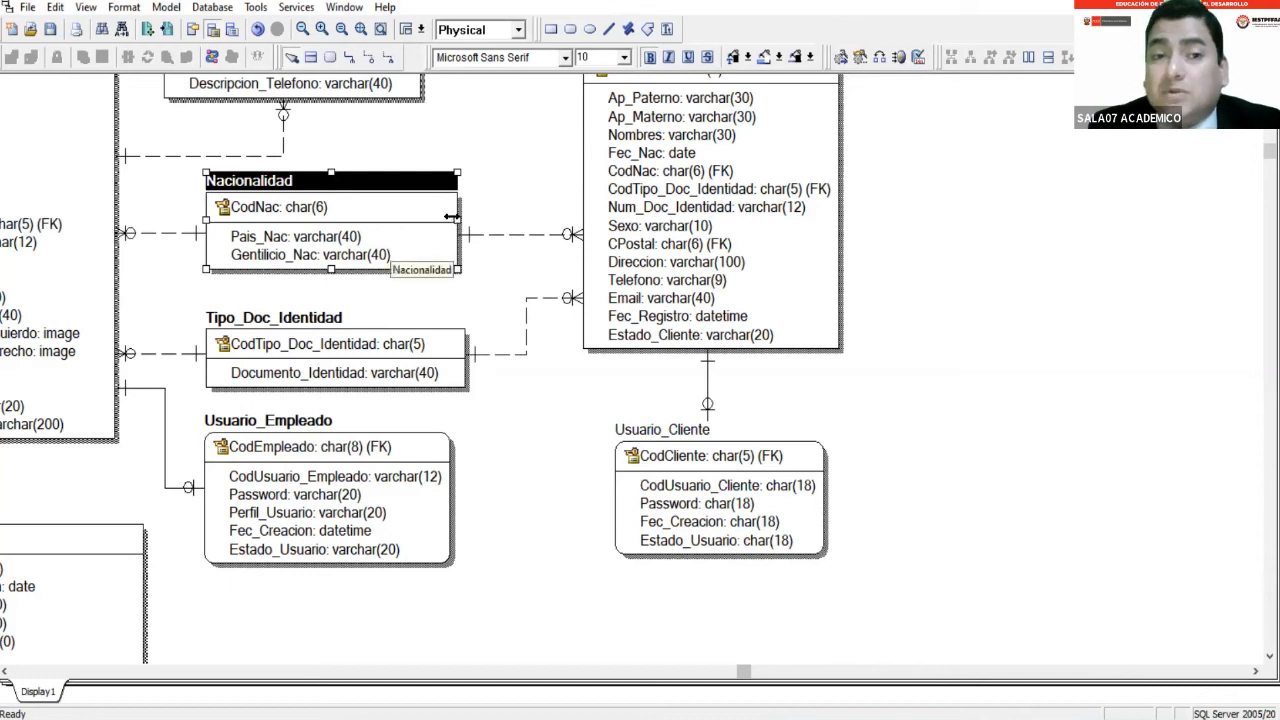
drag(452, 218, 414, 218)
click(298, 188)
drag(298, 188, 336, 191)
Move the Tipo_Doc_Identidad table right to line up beneath Nacionalidad and narrow it to fit its columns.
drag(316, 322, 342, 317)
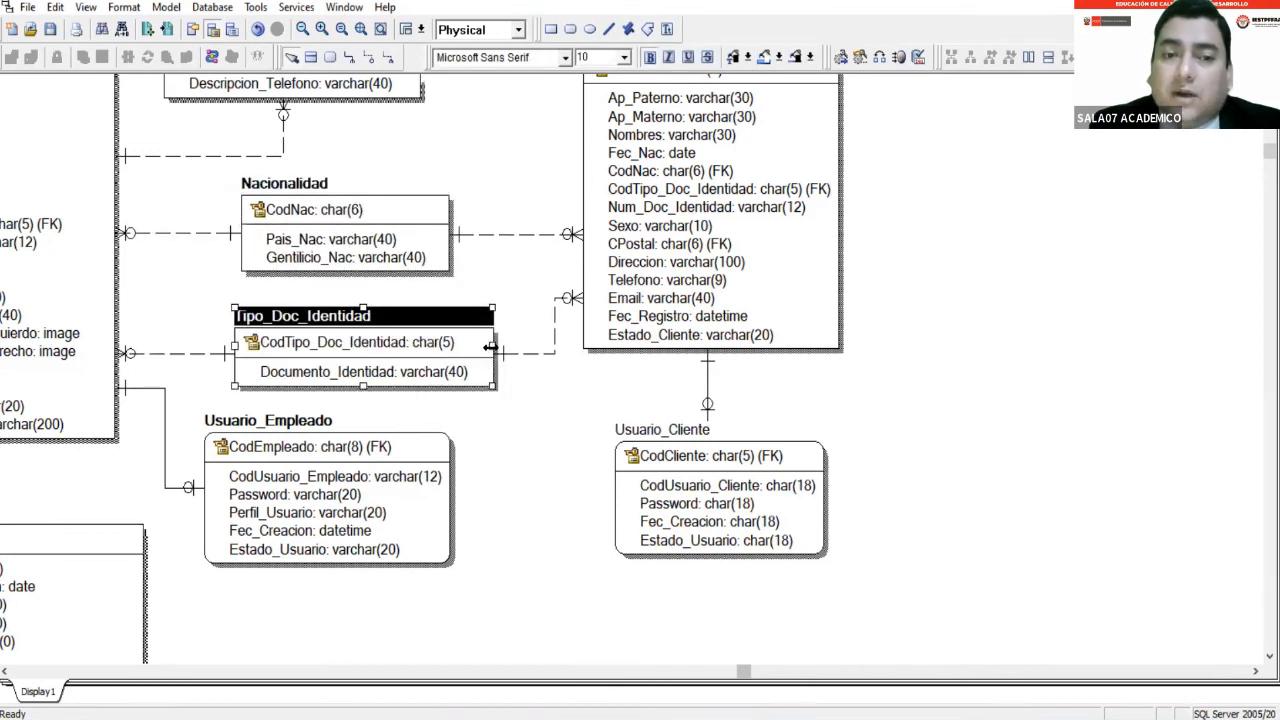
drag(479, 346, 463, 346)
click(343, 320)
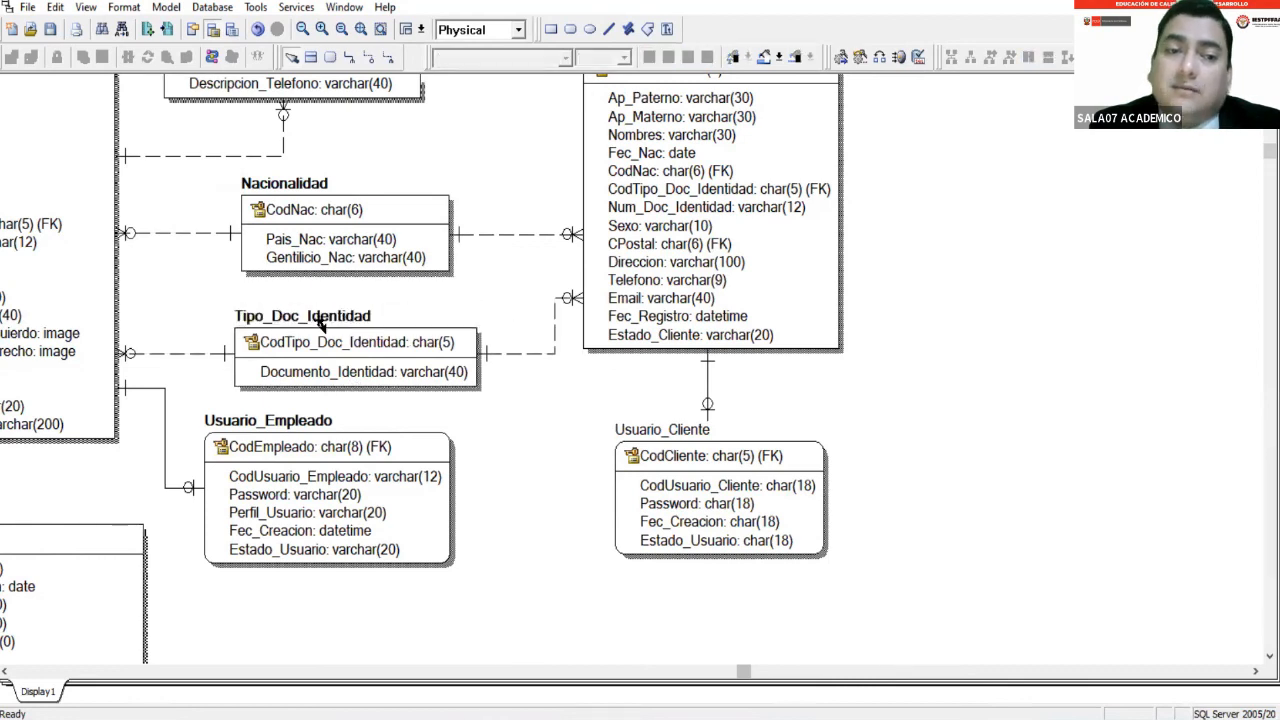
click(202, 337)
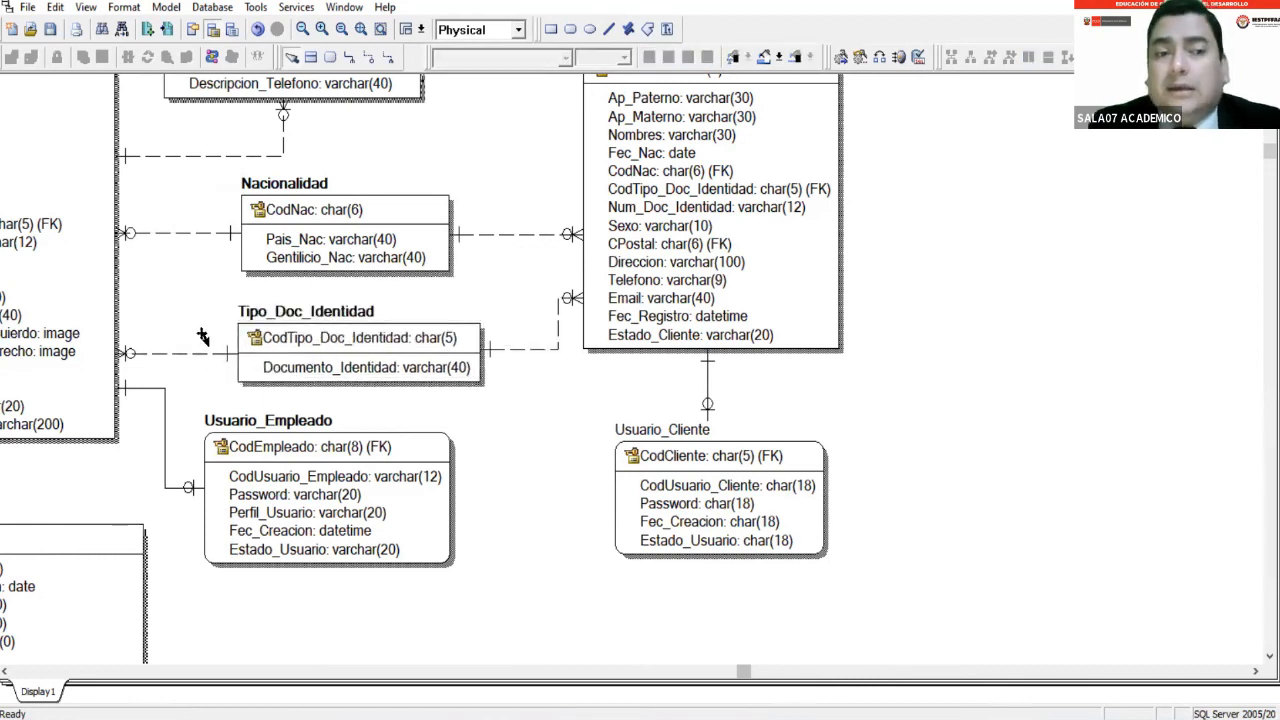
Check the CodTipo_Doc_Identidad column of Tipo_Doc_Identidad and the data type of Num_Doc_Identidad in Cliente.
click(386, 328)
click(335, 340)
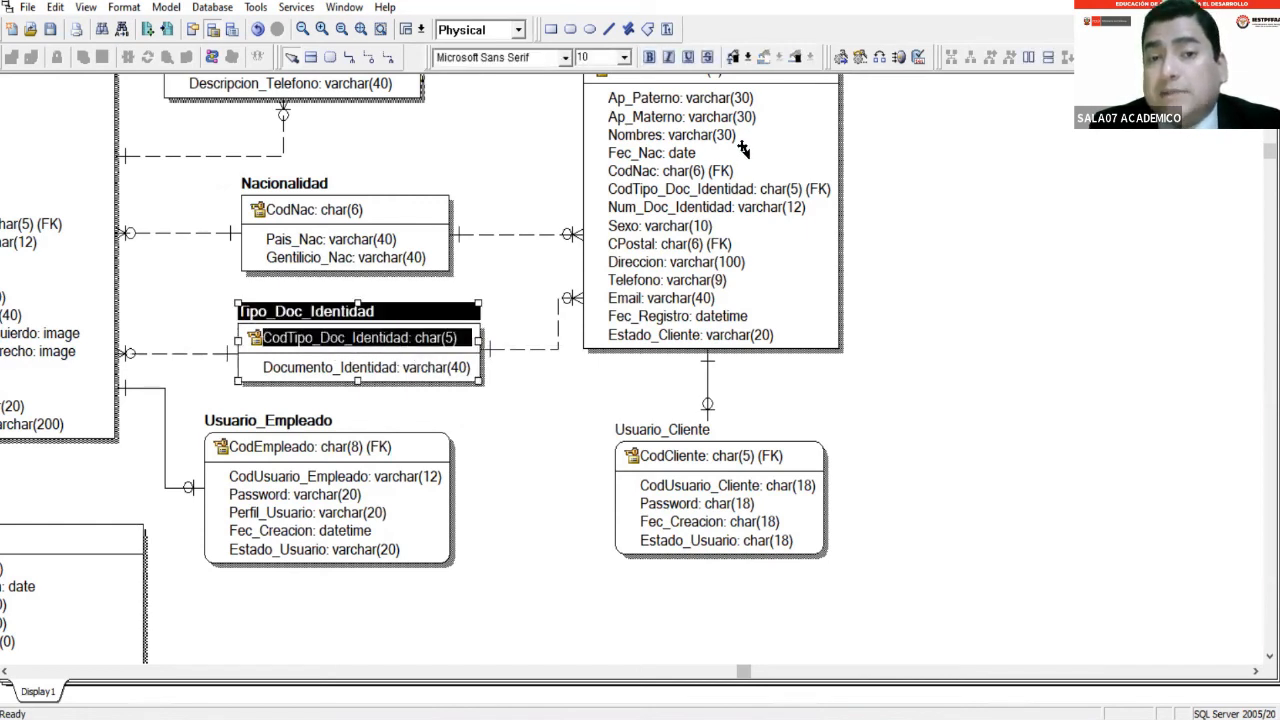
click(757, 206)
click(780, 207)
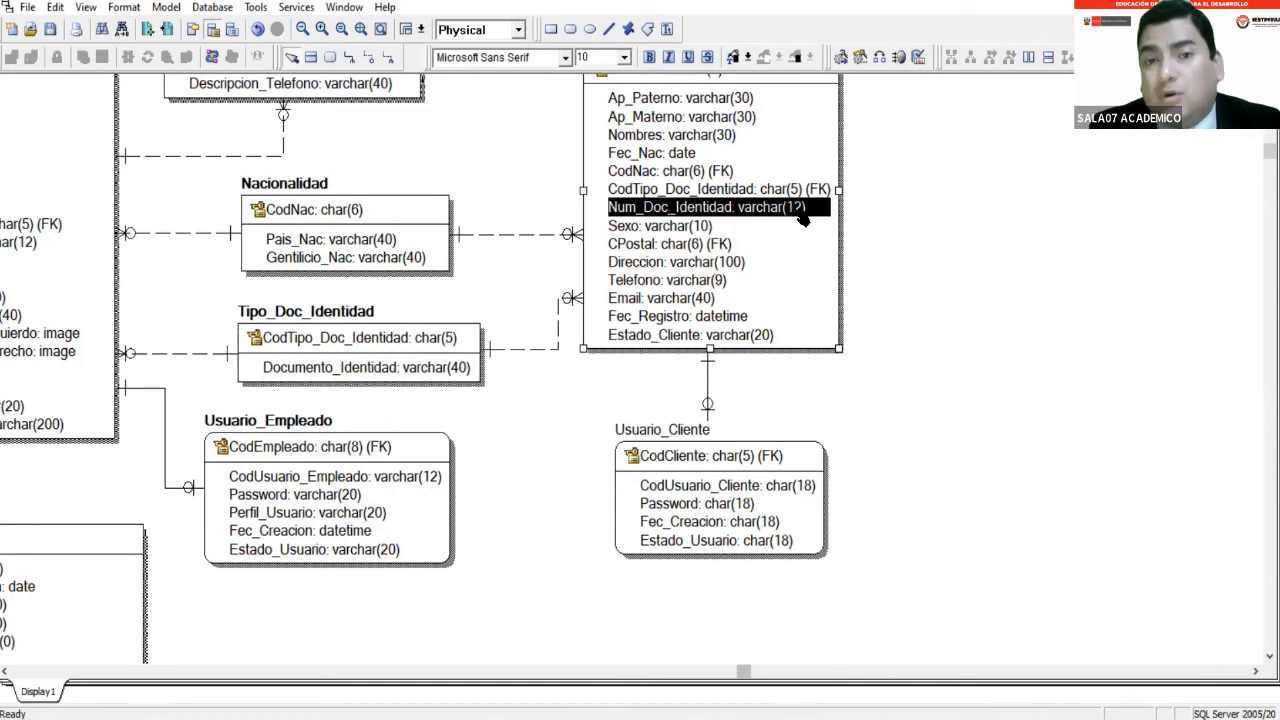
Set the data type of the CodUsuario_Cliente column in Usuario_Cliente to varchar(12).
click(798, 488)
double_click(798, 488)
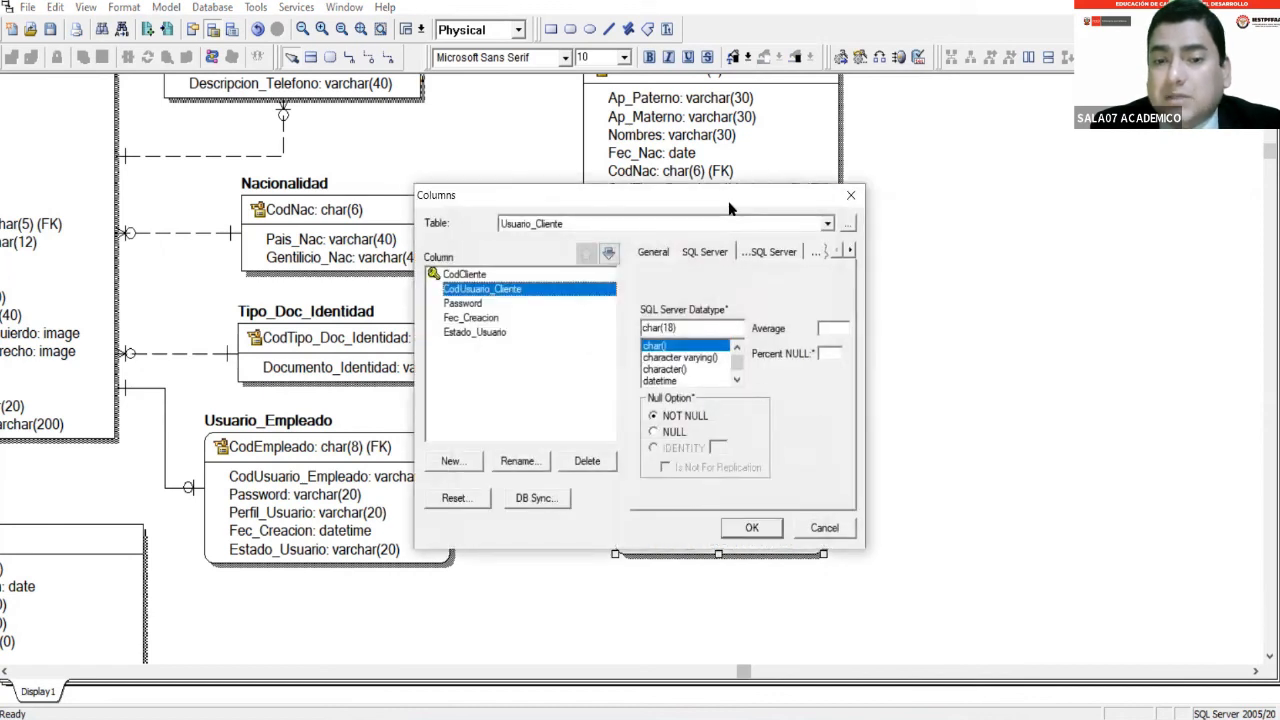
drag(729, 208, 477, 246)
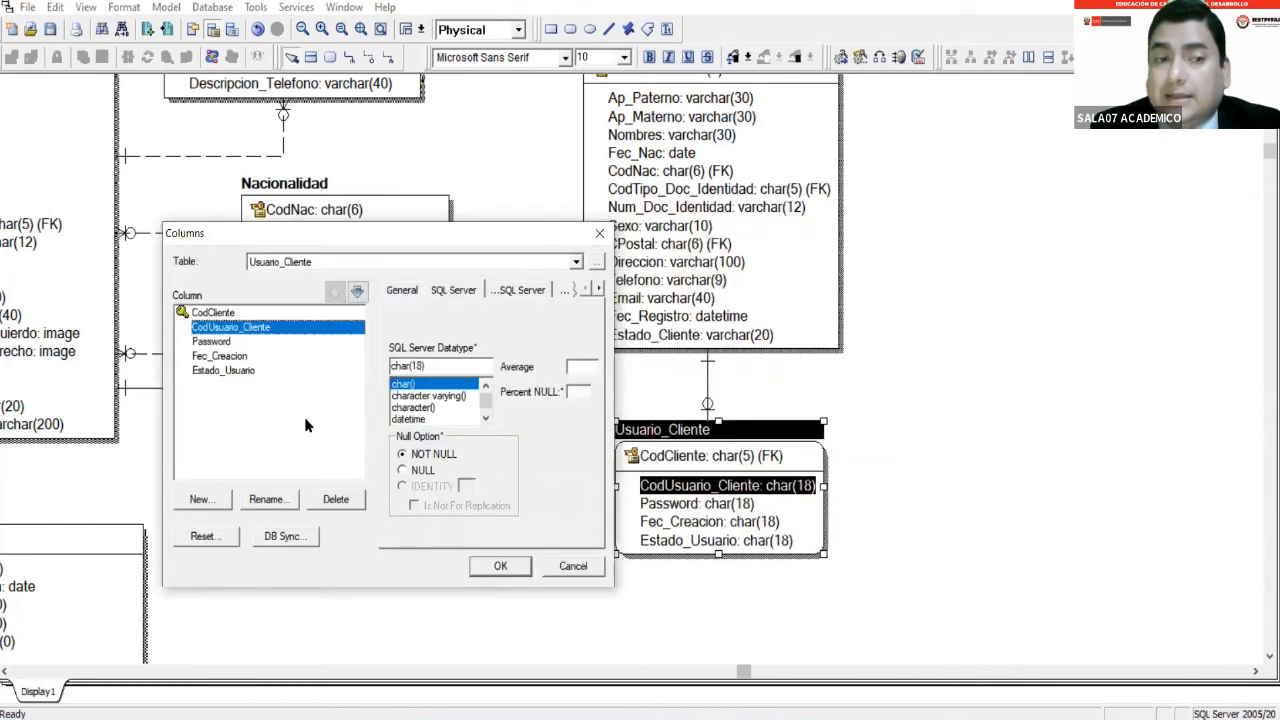
click(430, 366)
text(v)
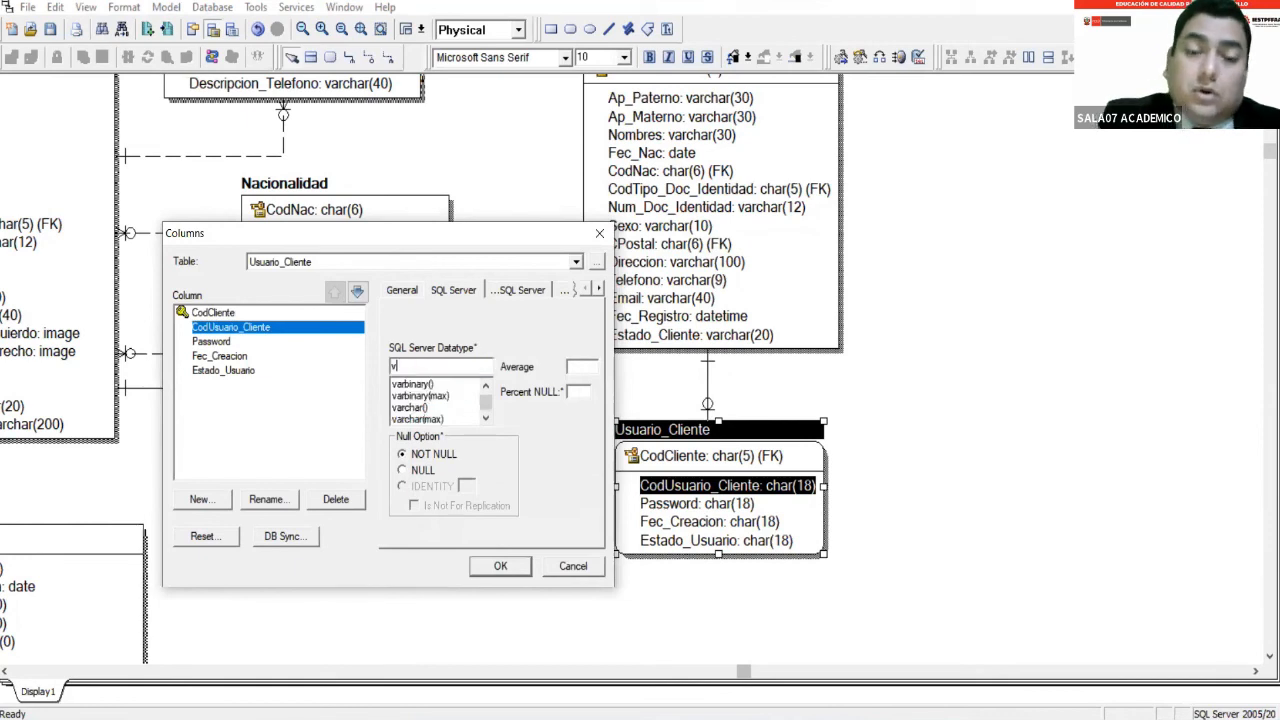
text(archar(1)
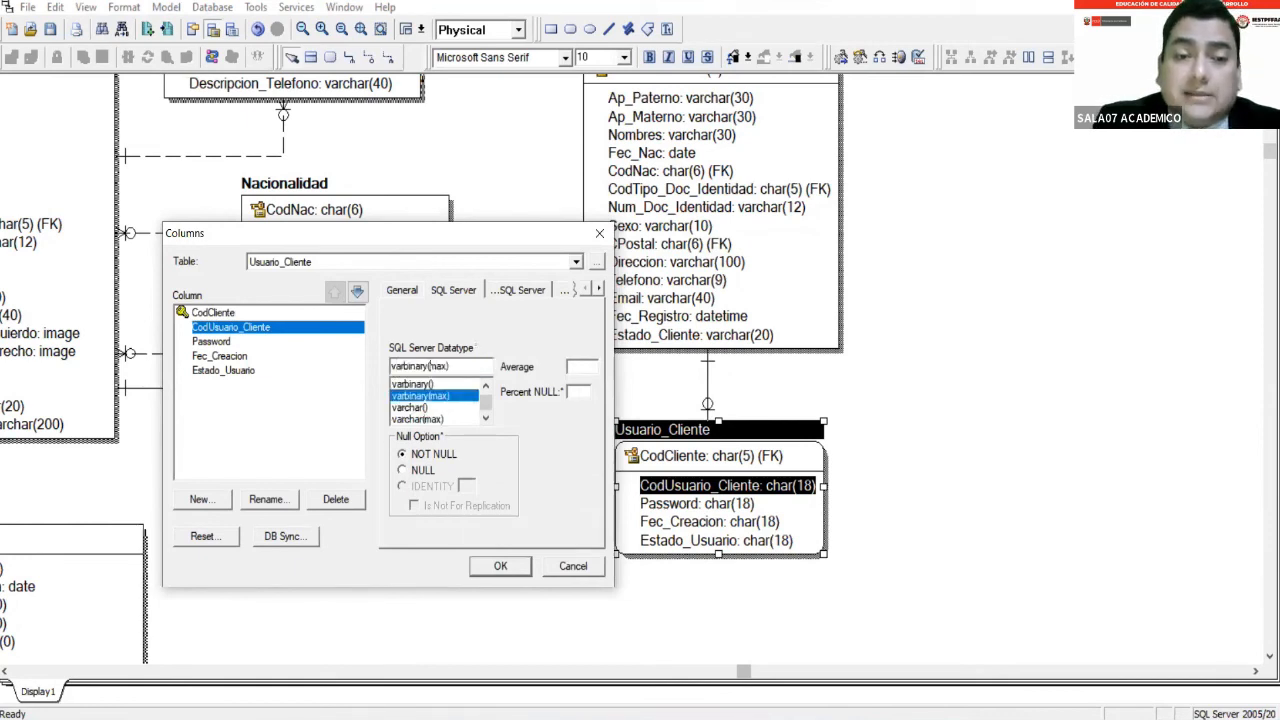
text(2))
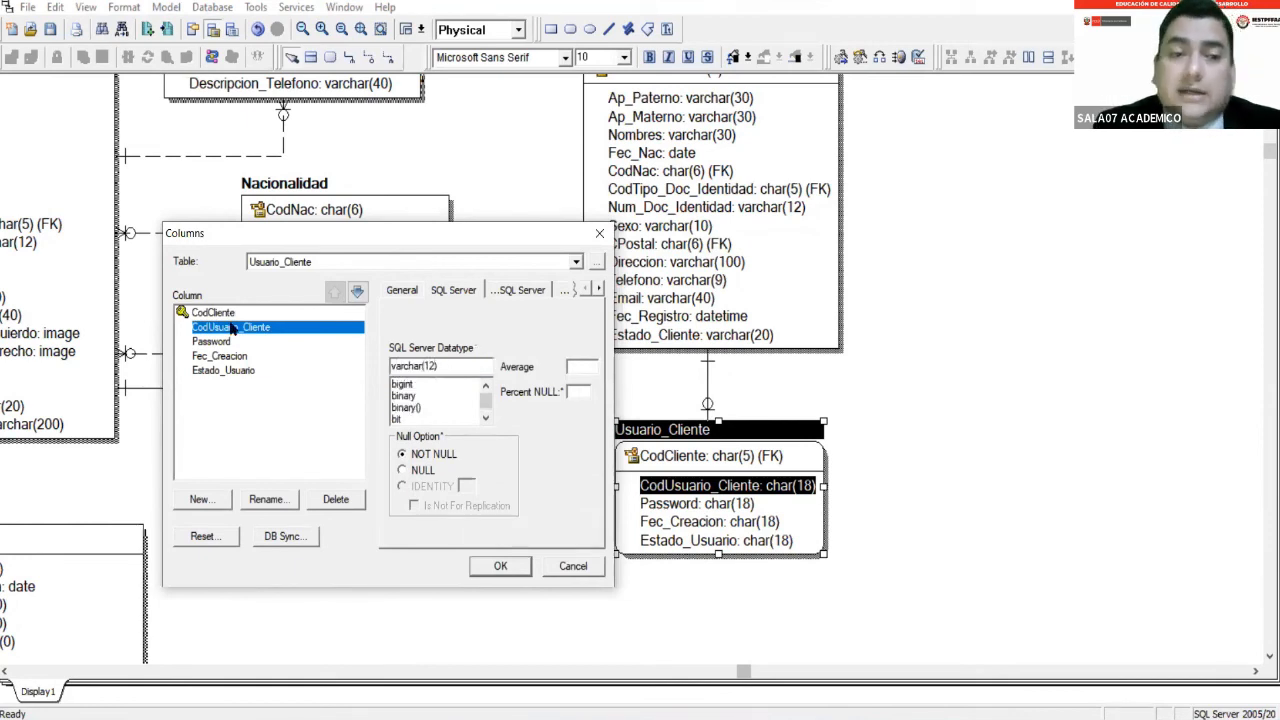
Set the data type of the Usuario_Cliente Password column to varchar(20) and of Fec_Creacion to datetime.
click(205, 342)
click(452, 367)
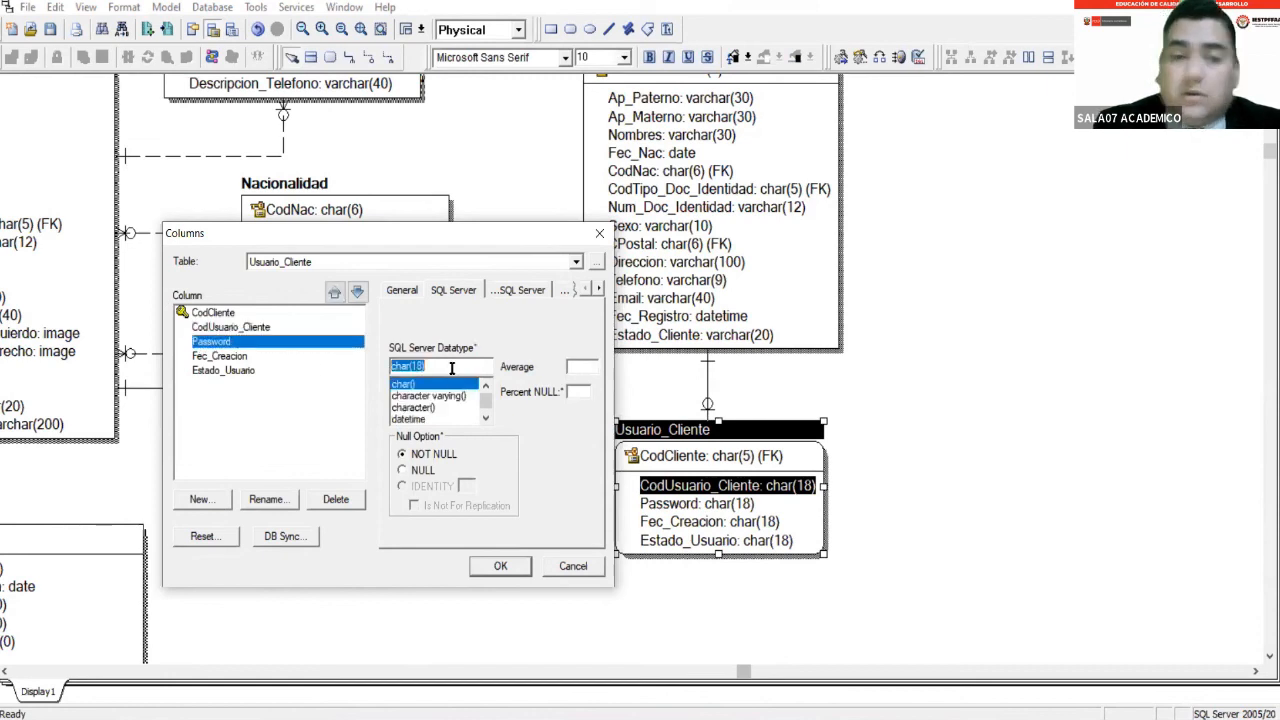
text(varchar(20))
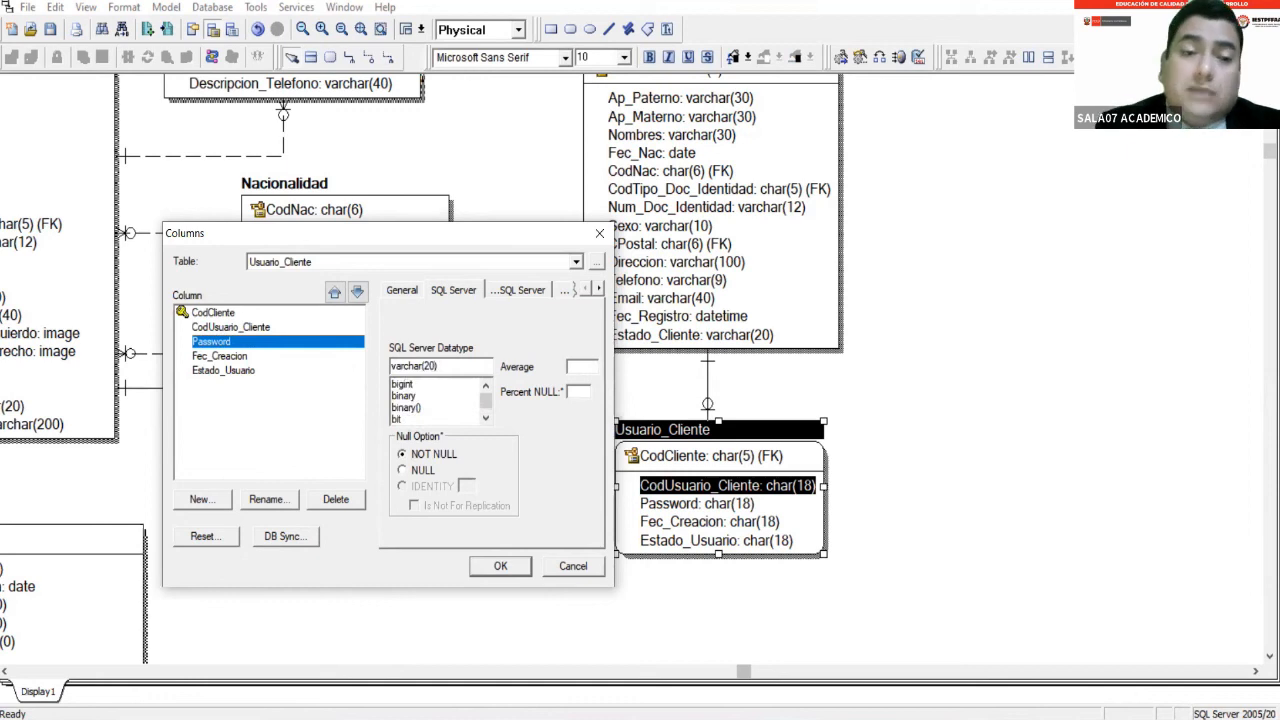
click(215, 356)
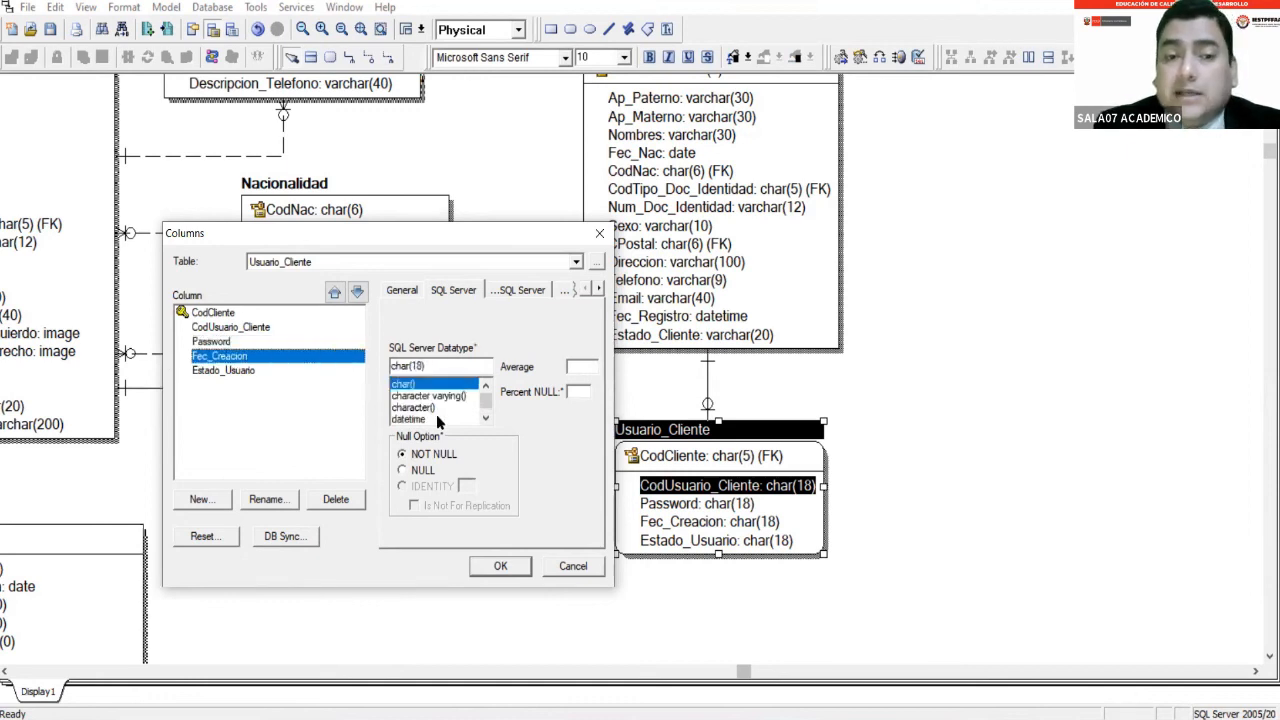
click(436, 419)
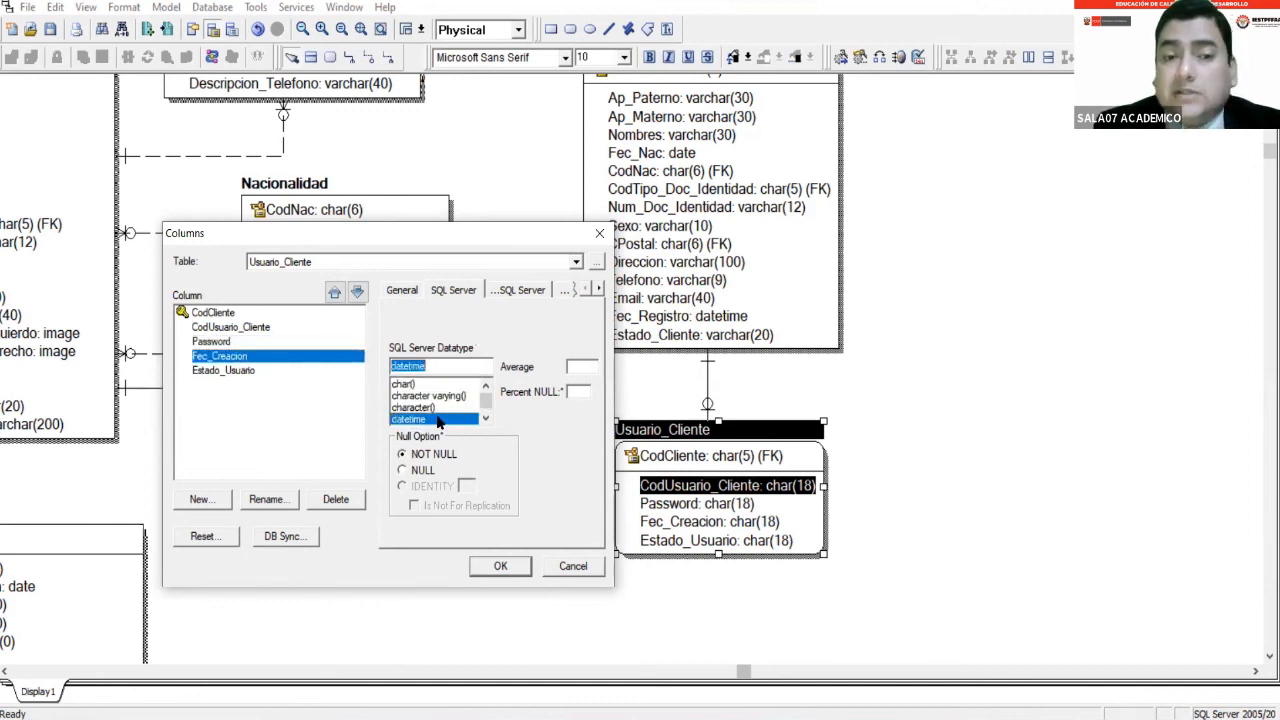
click(450, 366)
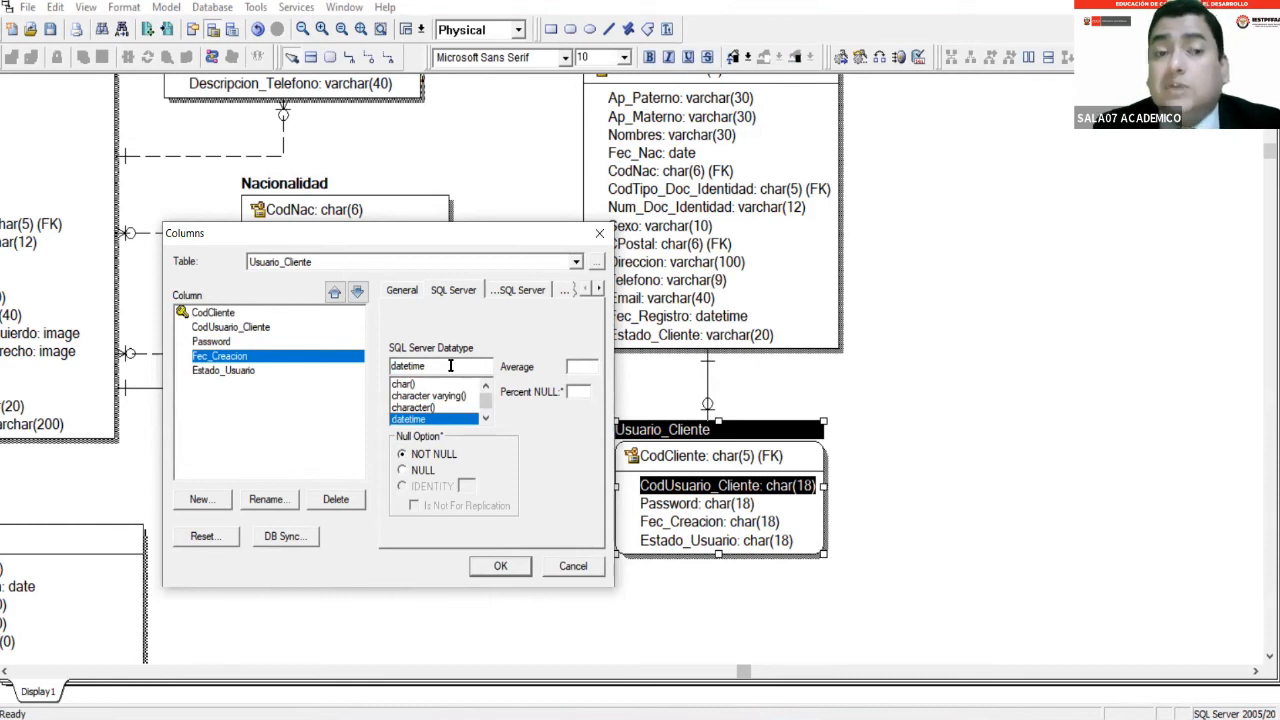
Set the data type of the Estado_Usuario column to varchar(20) and apply the Usuario_Cliente column changes.
click(228, 371)
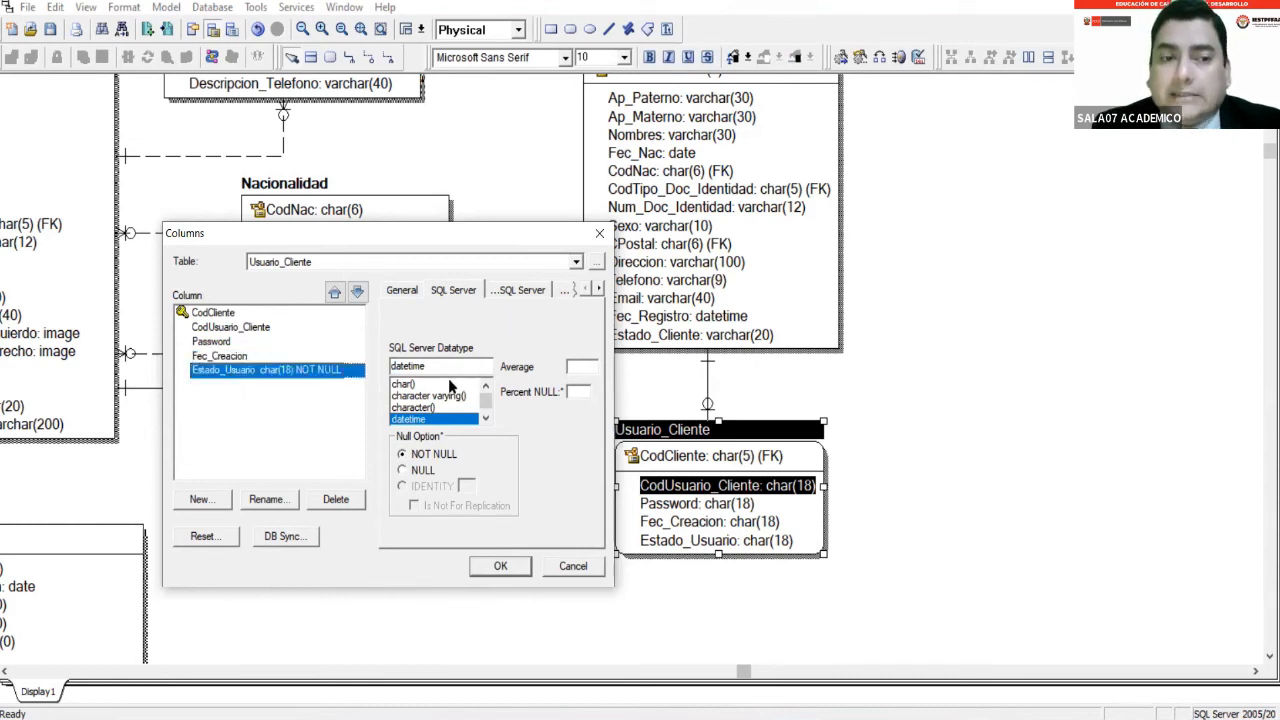
text(v)
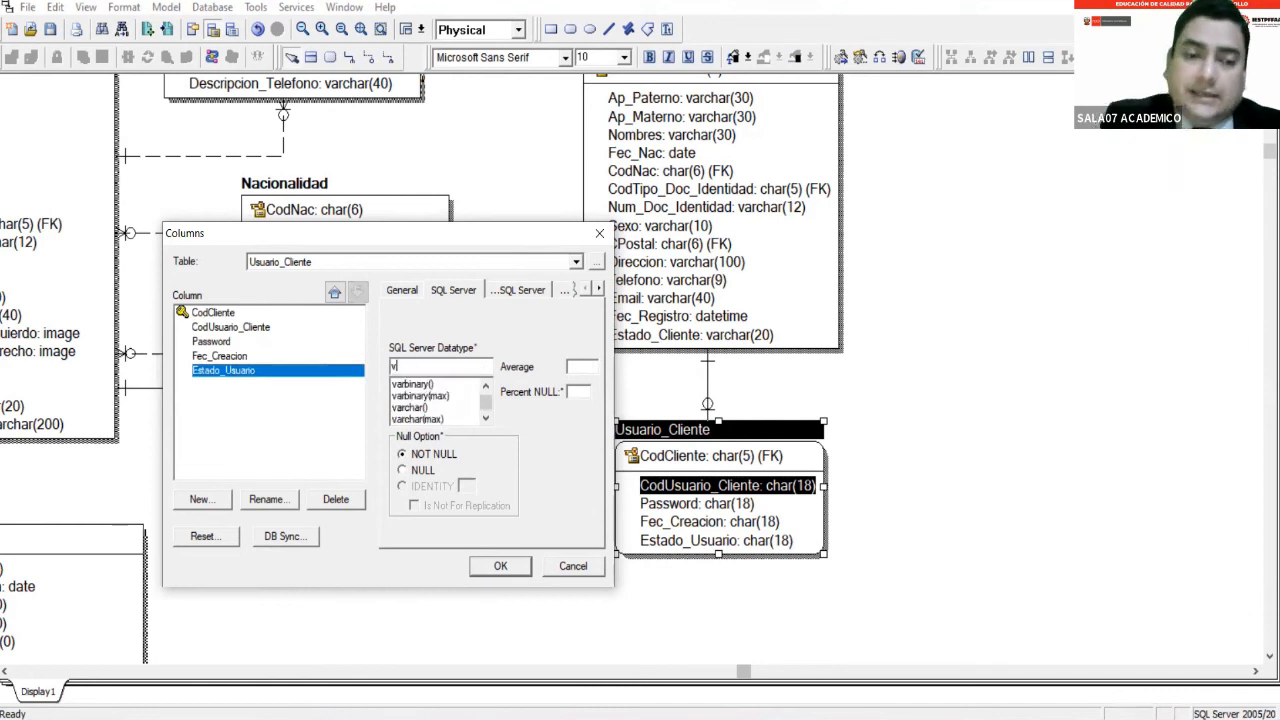
text(archar())
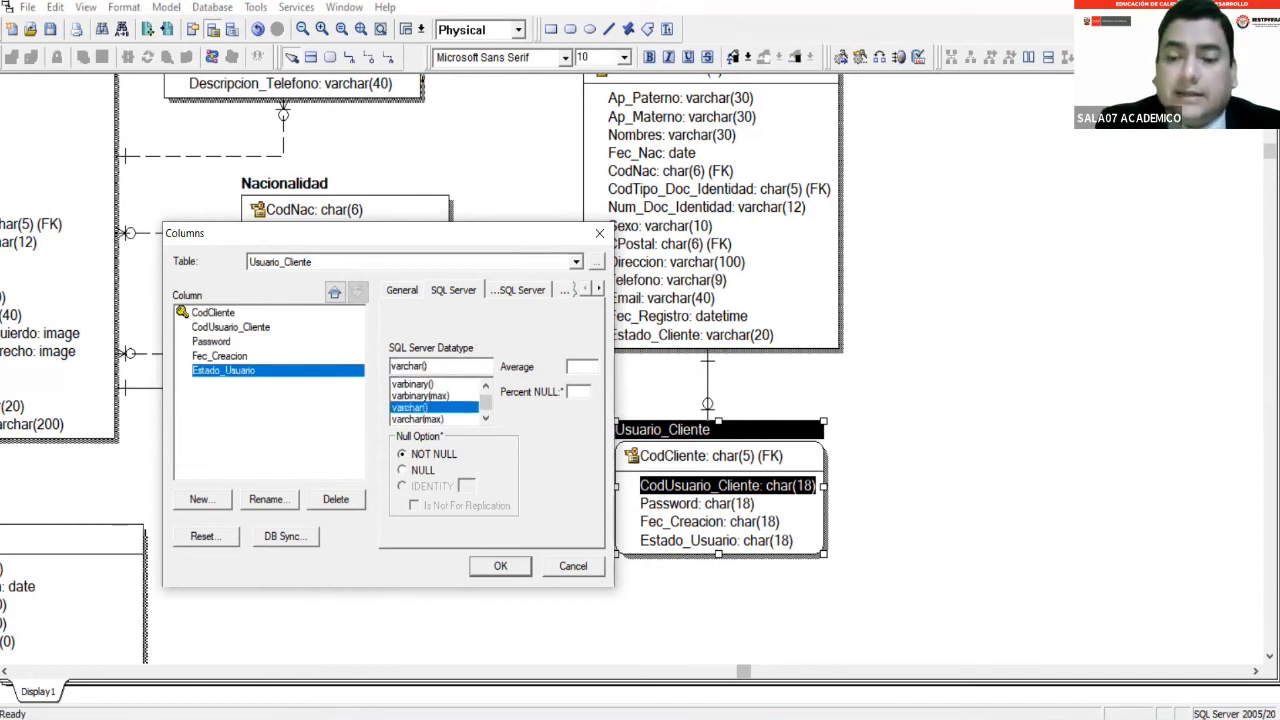
key(Left)
text(20)
key(Return)
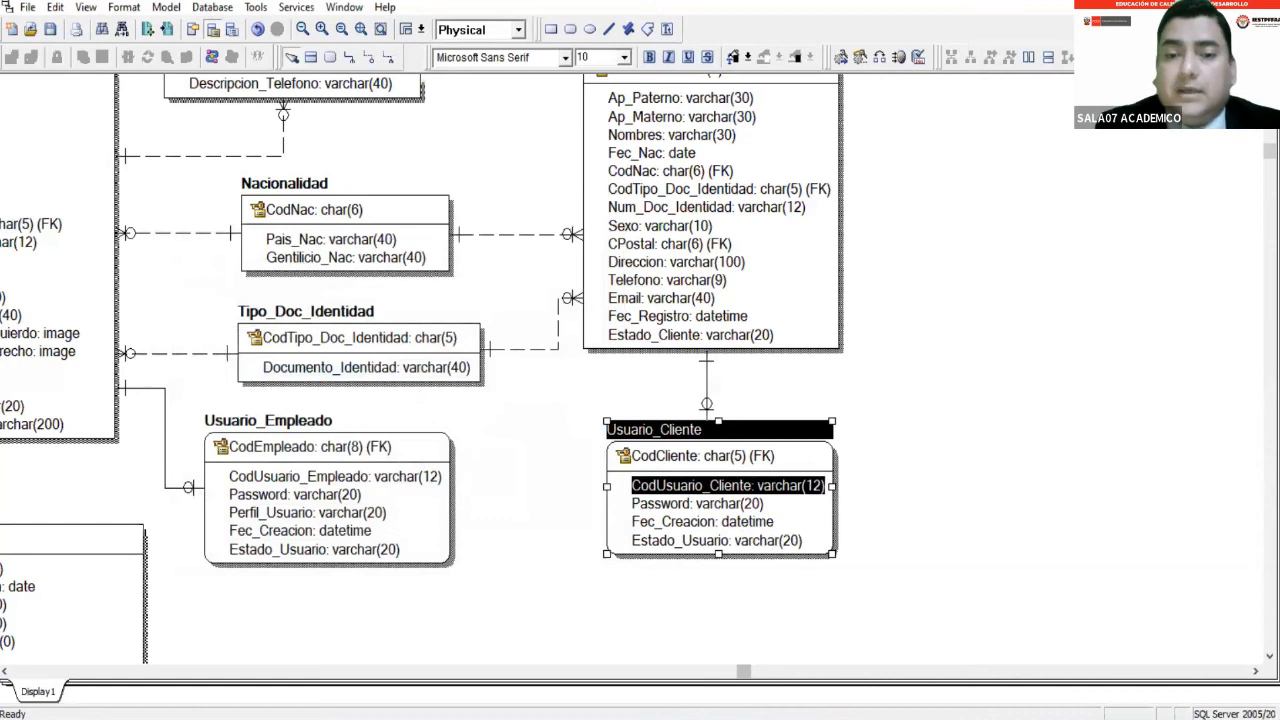
Make the Usuario_Cliente table name bold and shift the bend of the Tipo_Doc_Identidad–Cliente relationship line slightly left.
click(562, 443)
click(646, 431)
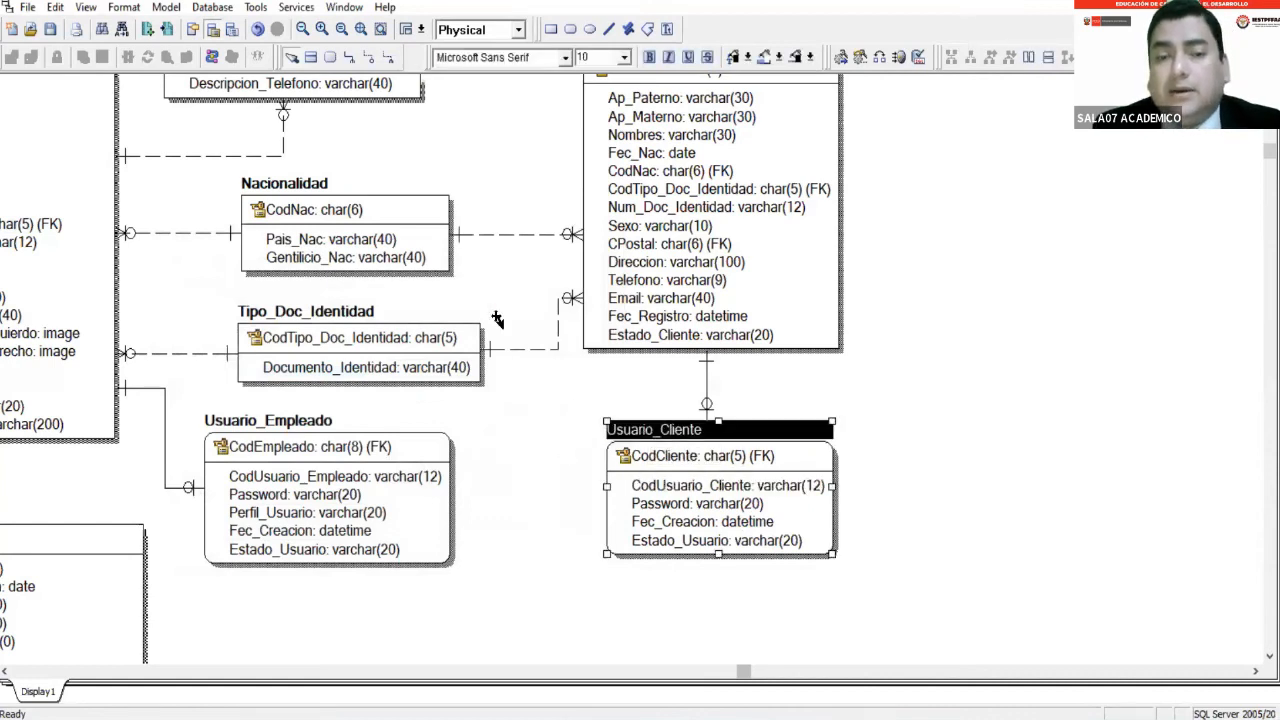
click(649, 57)
click(562, 422)
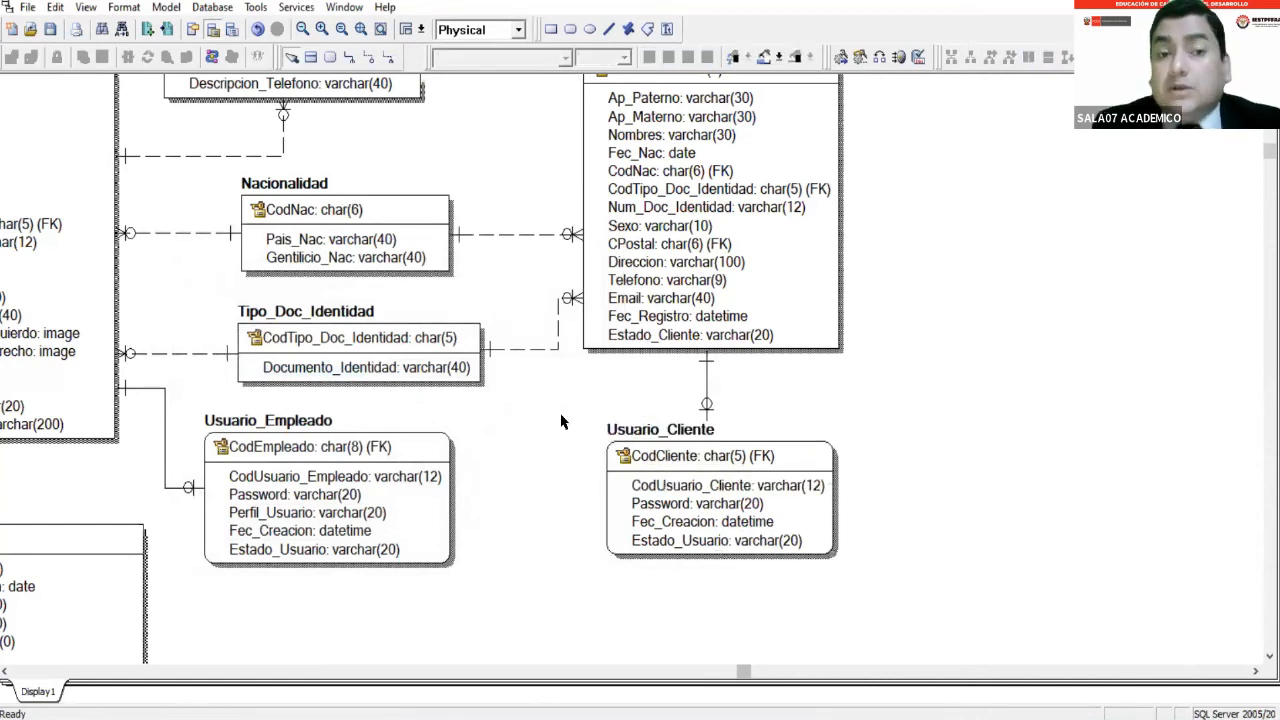
click(557, 338)
click(533, 340)
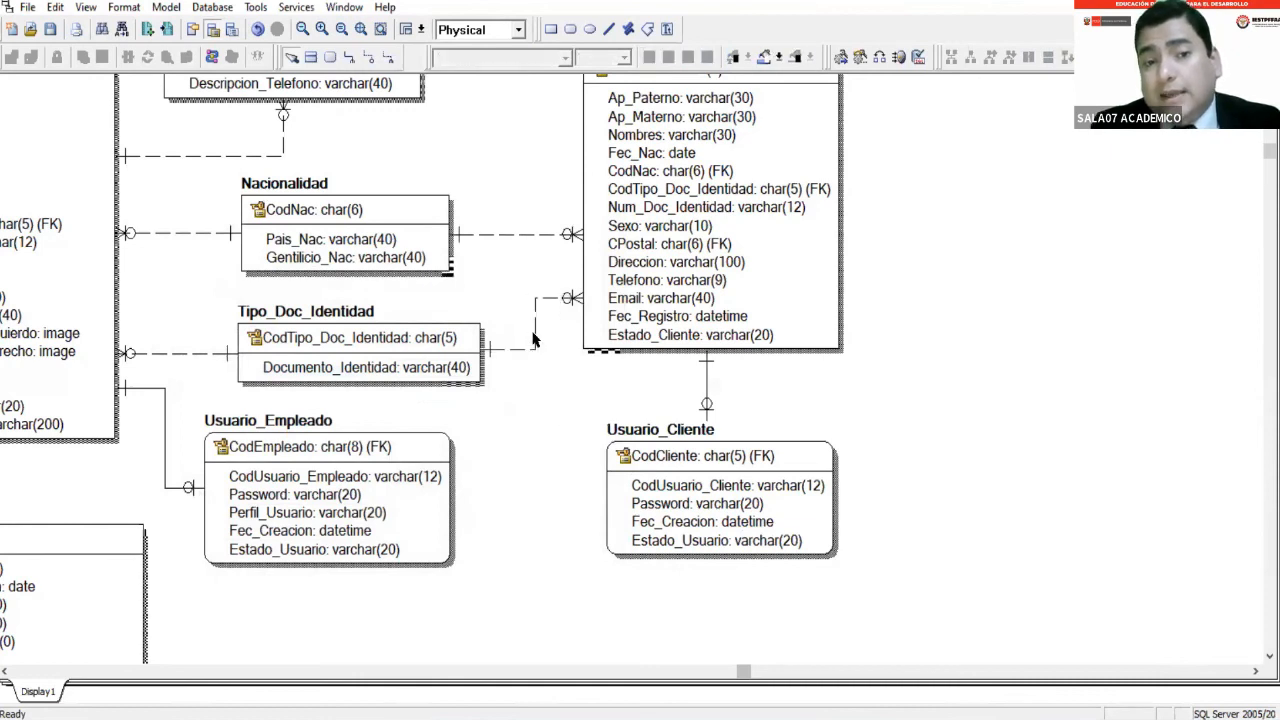
Review the Cliente and Usuario_Cliente tables, then compare them with the Empleado, Contrato_Personal and Marcacion_Asistencia tables across the diagram.
scroll(560, 470, up, 3)
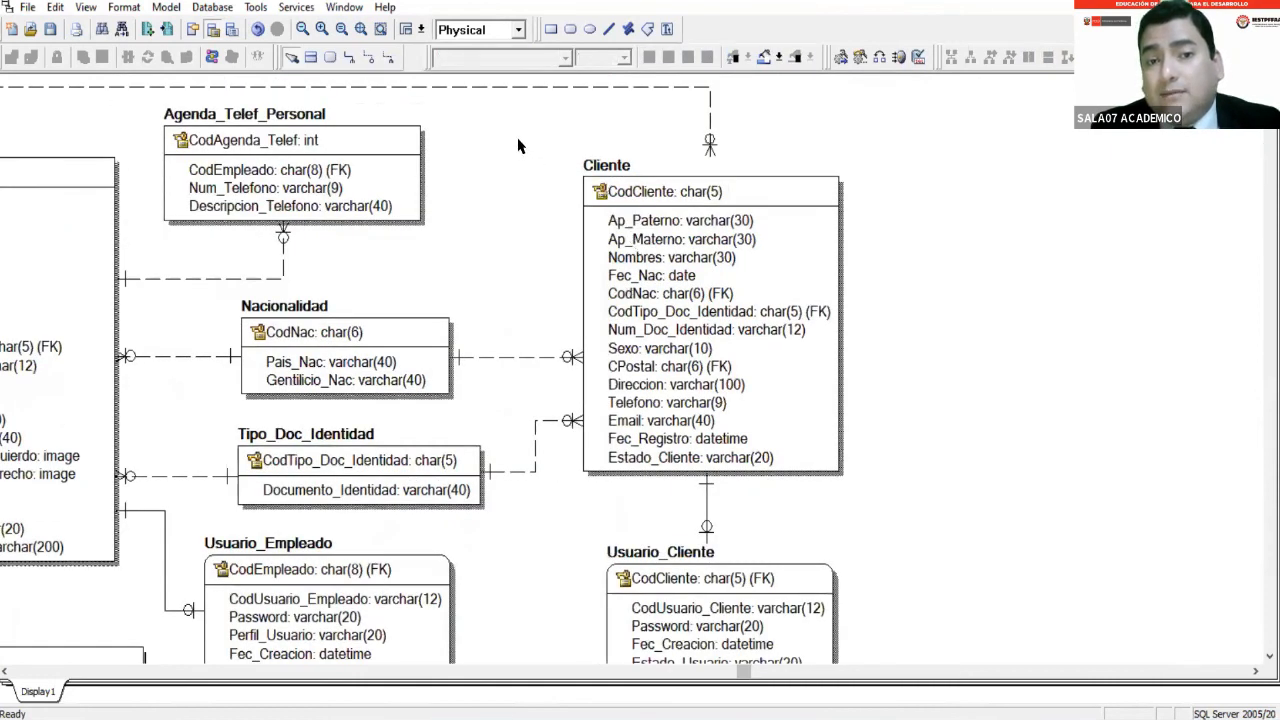
drag(523, 136, 889, 608)
scroll(862, 521, up, 1)
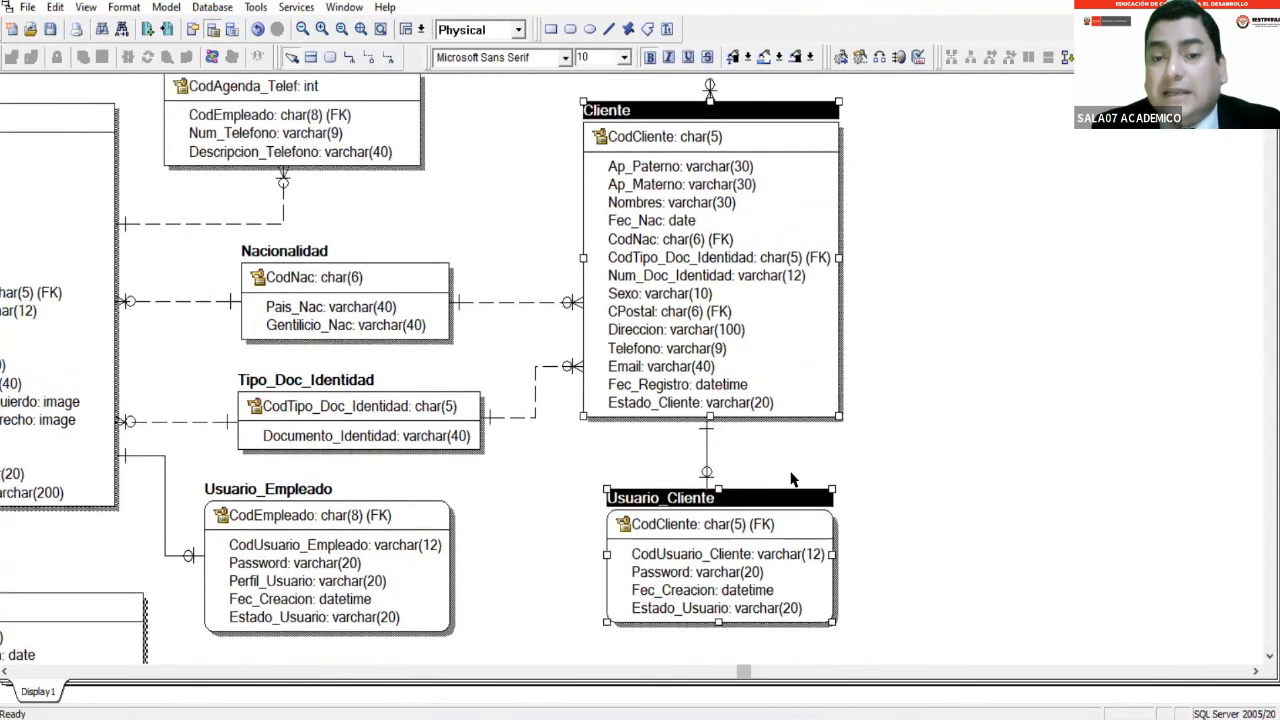
drag(745, 672, 647, 712)
click(713, 546)
scroll(713, 551, up, 1)
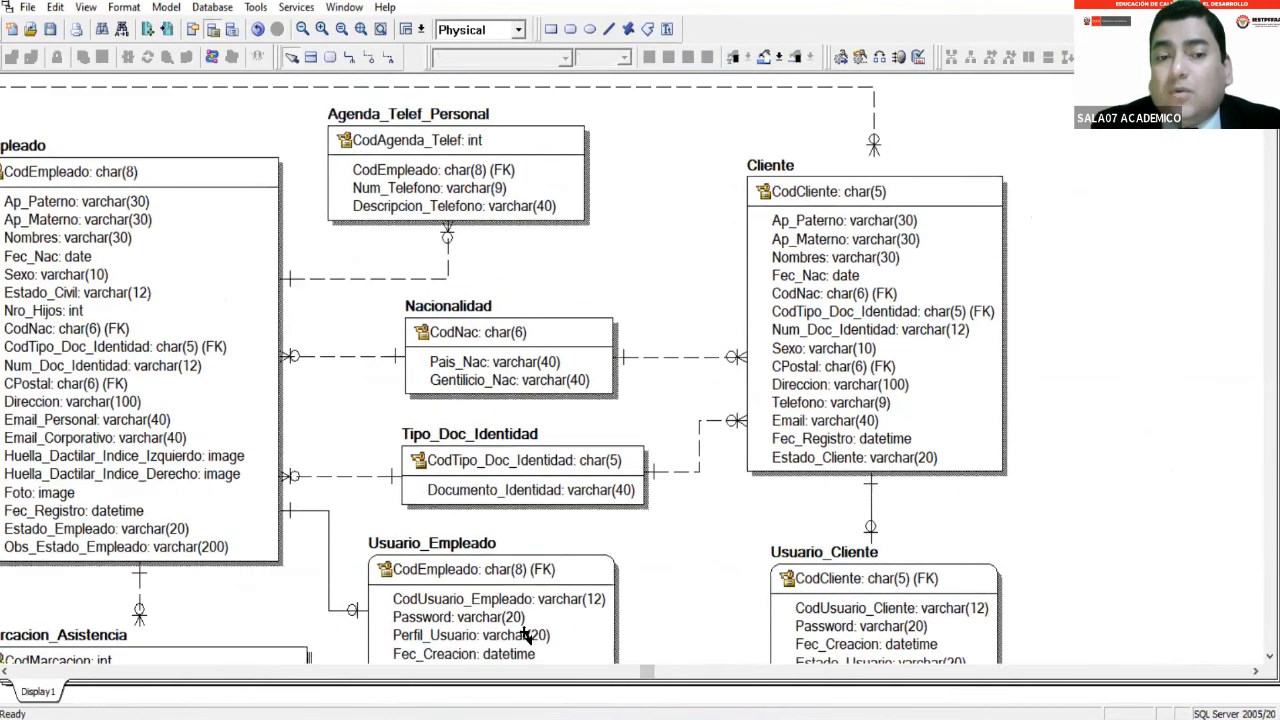
drag(647, 677, 280, 671)
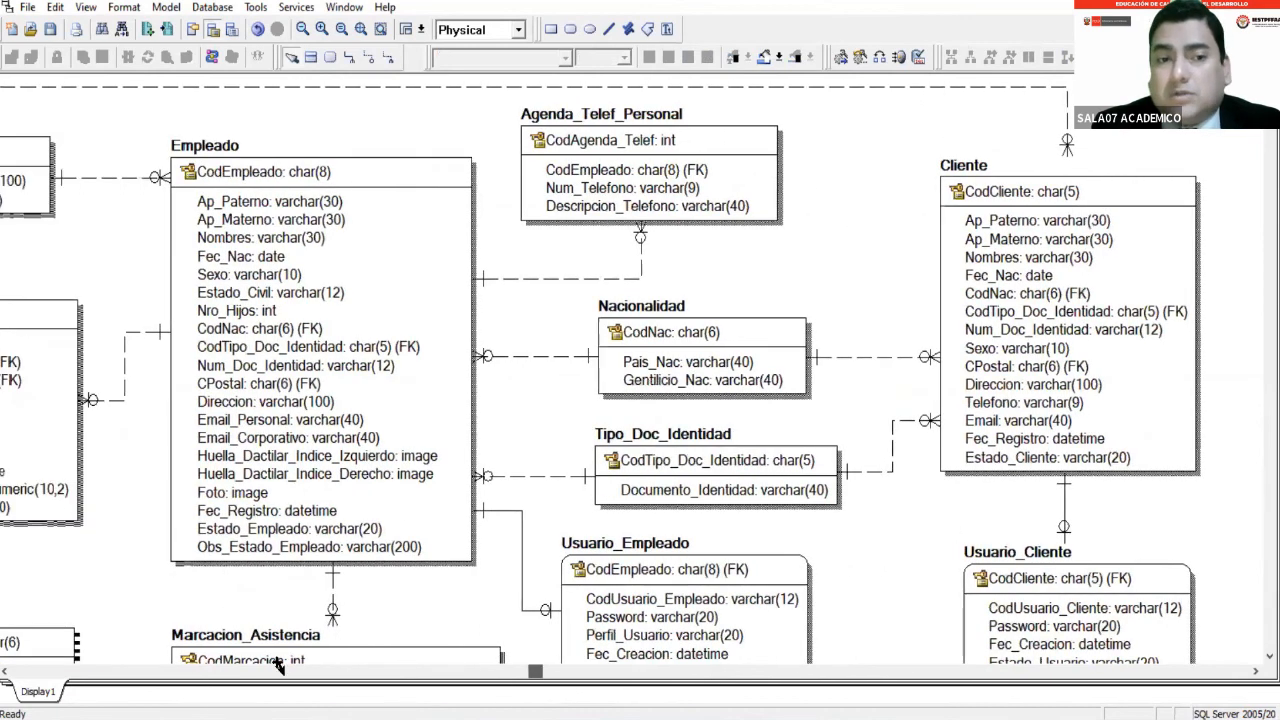
scroll(465, 240, down, 3)
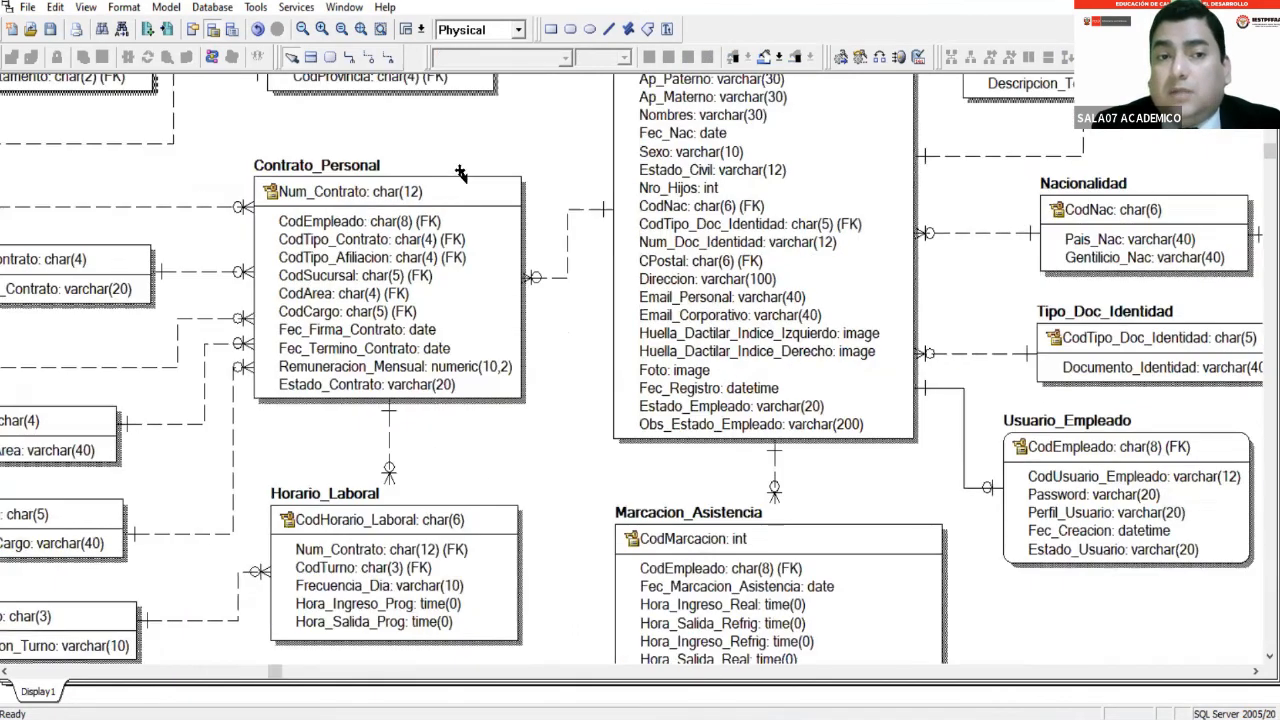
click(433, 144)
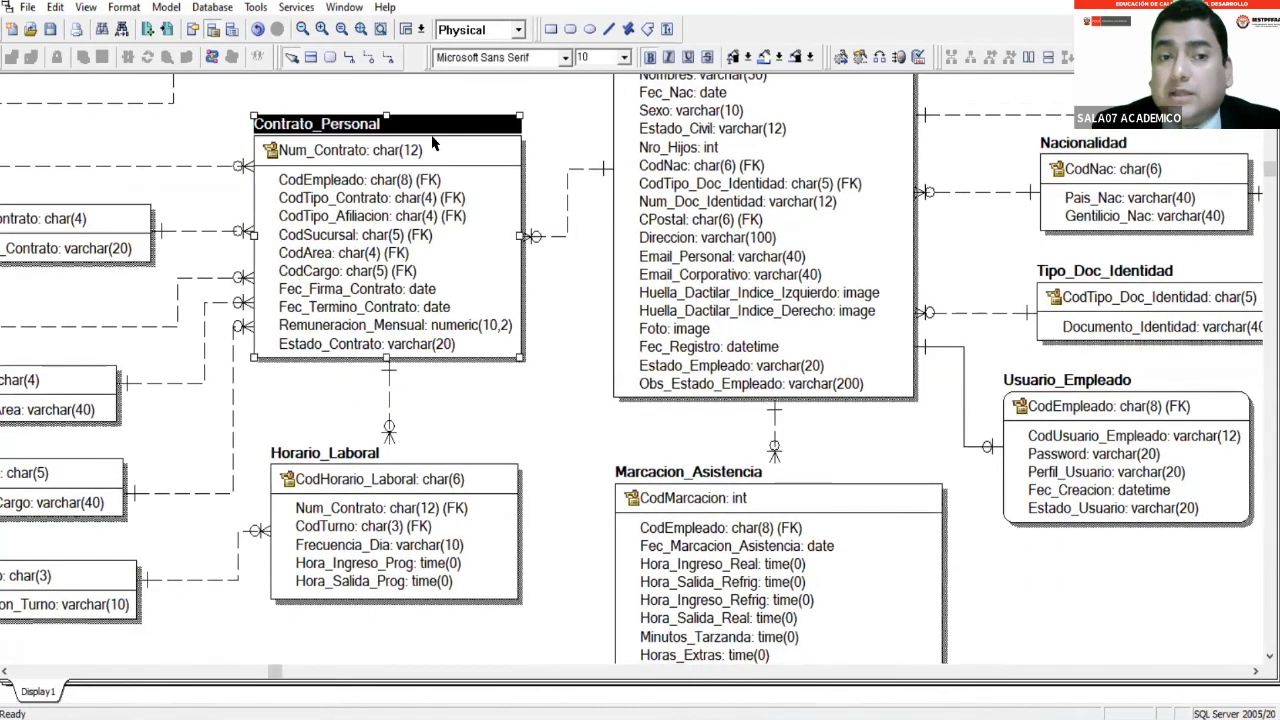
click(660, 490)
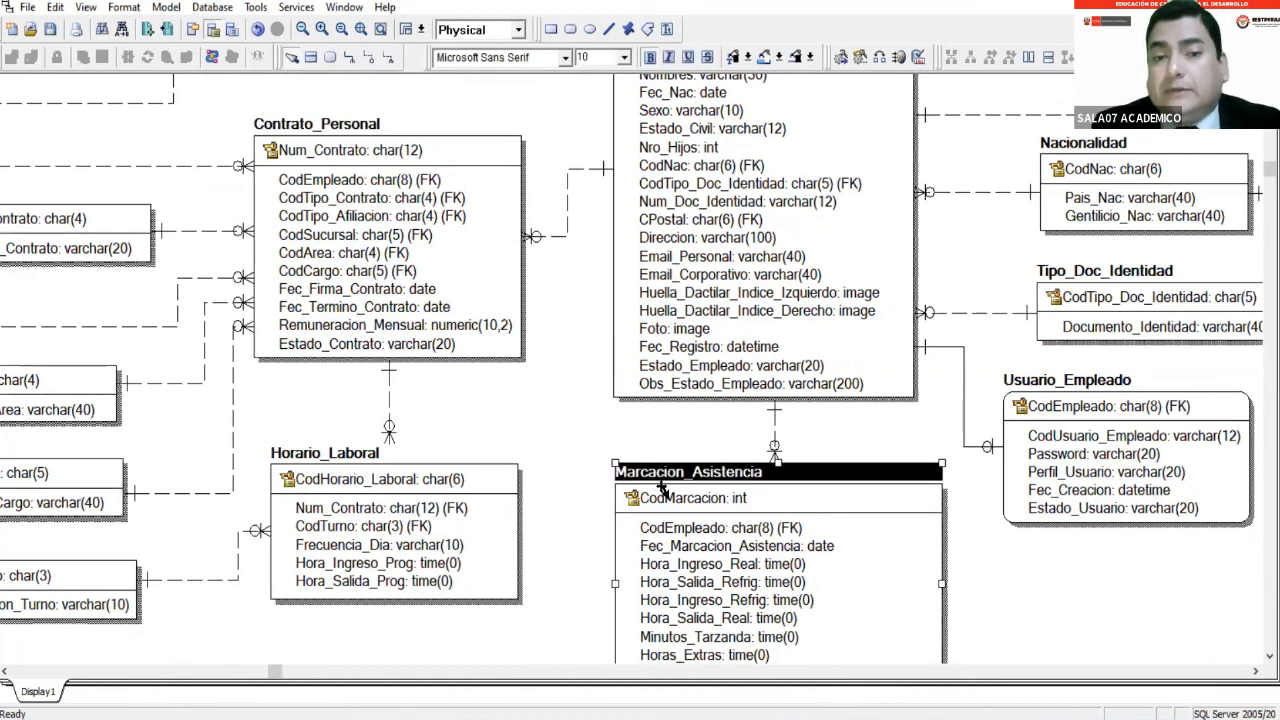
drag(279, 673, 920, 568)
scroll(920, 568, up, 4)
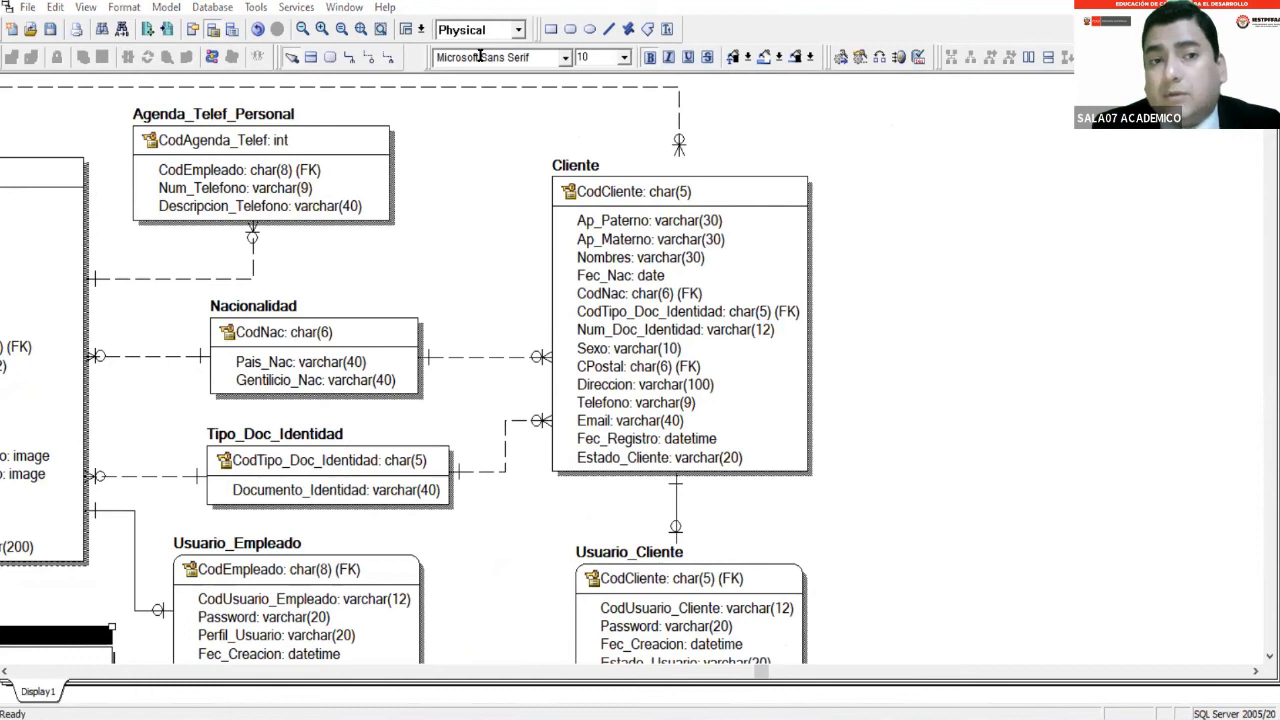
Examine the columns of the Cliente table and inspect the data type properties of Ap_Materno without changing them.
click(633, 166)
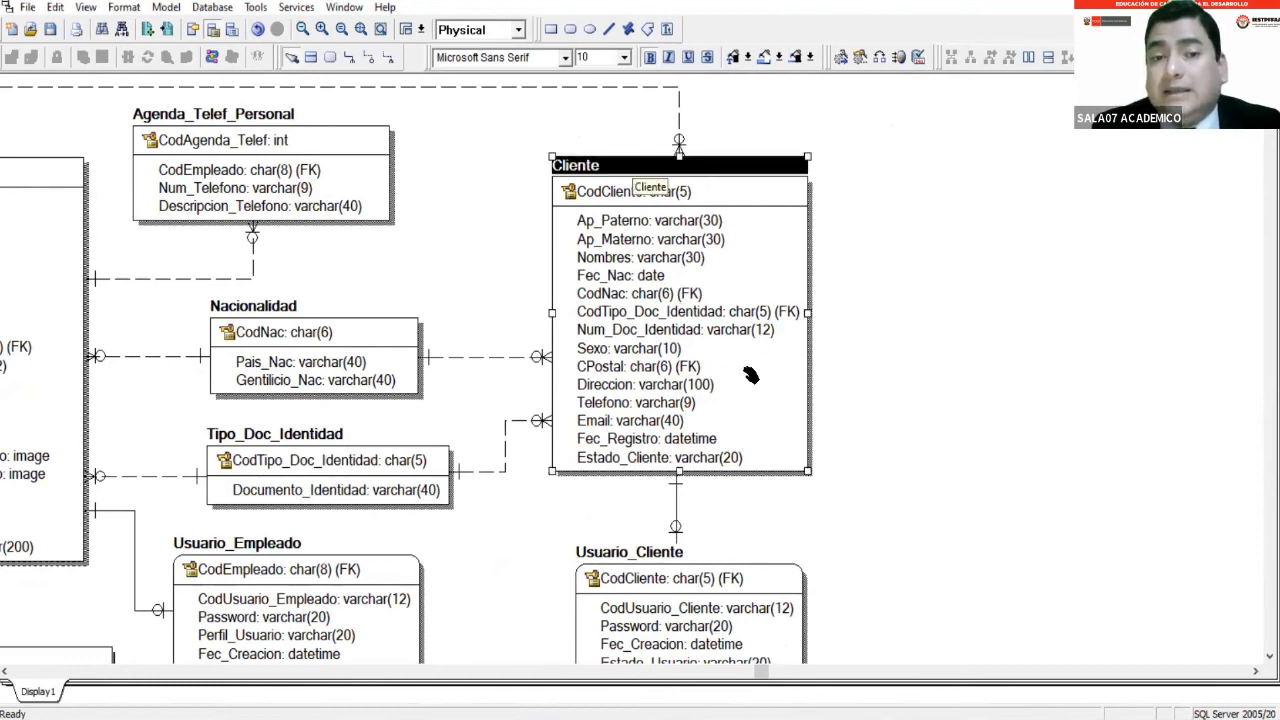
scroll(782, 404, down, 1)
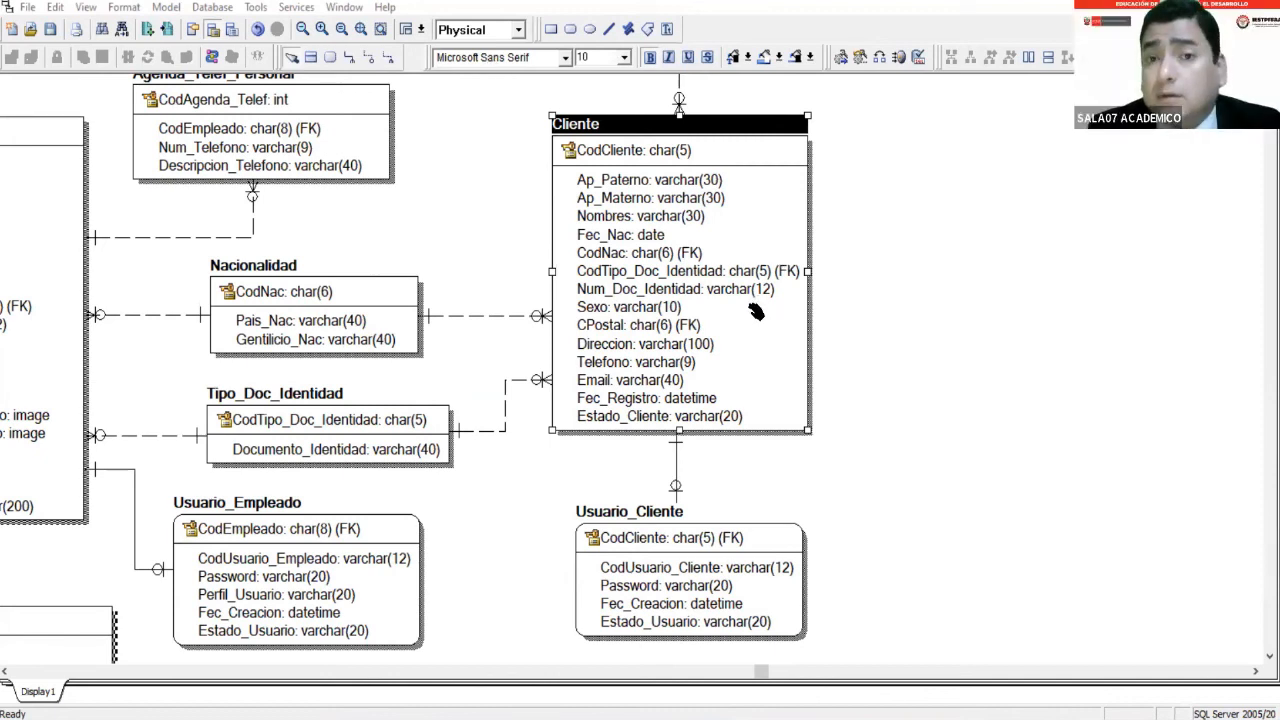
click(684, 199)
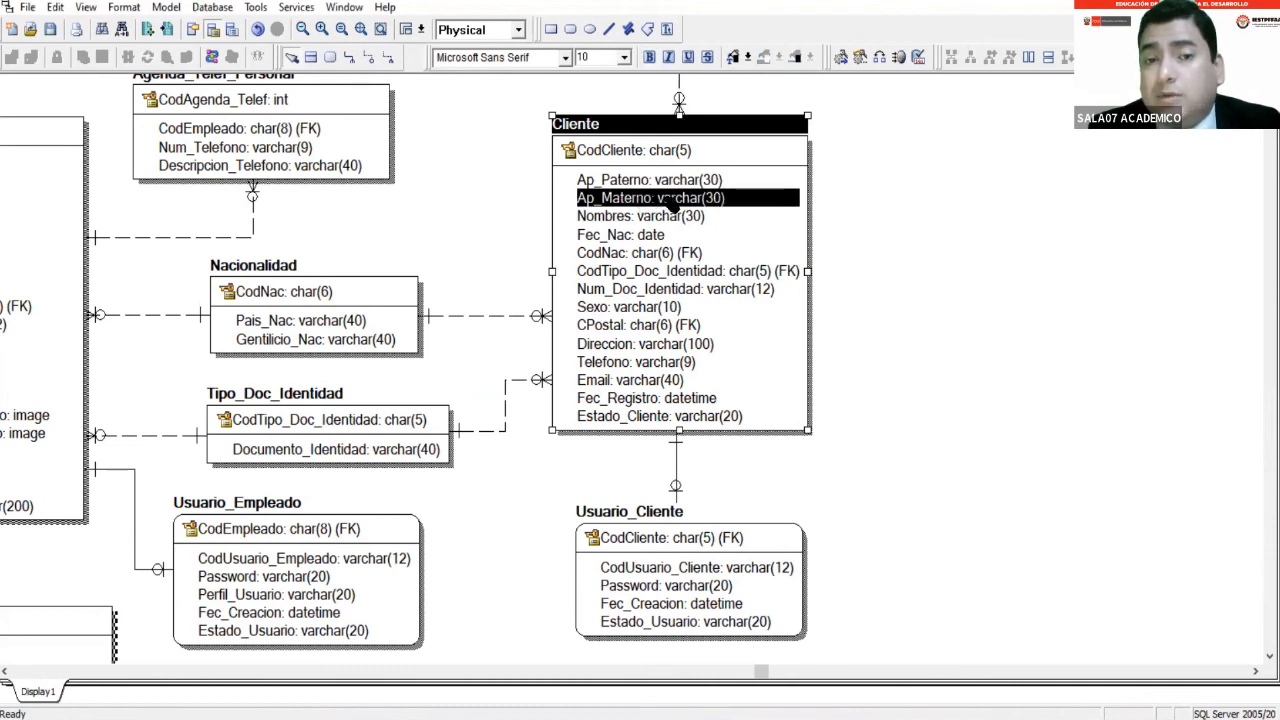
double_click(667, 203)
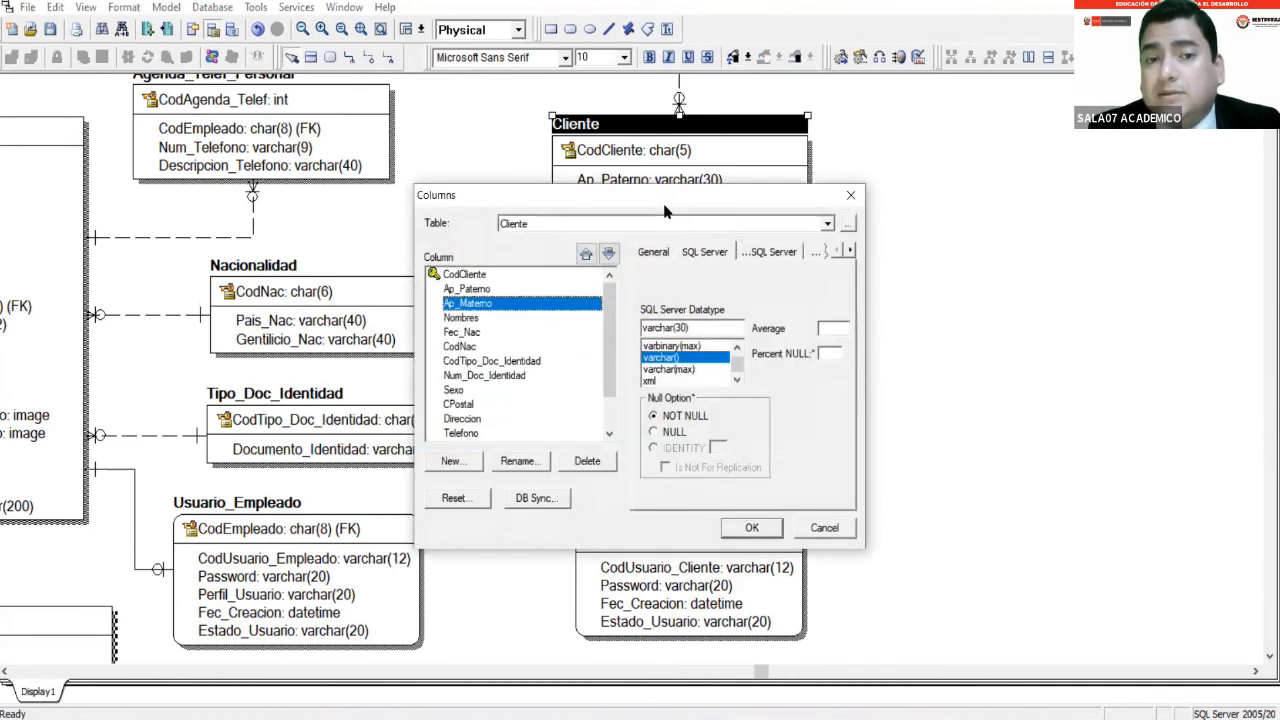
drag(664, 205, 349, 222)
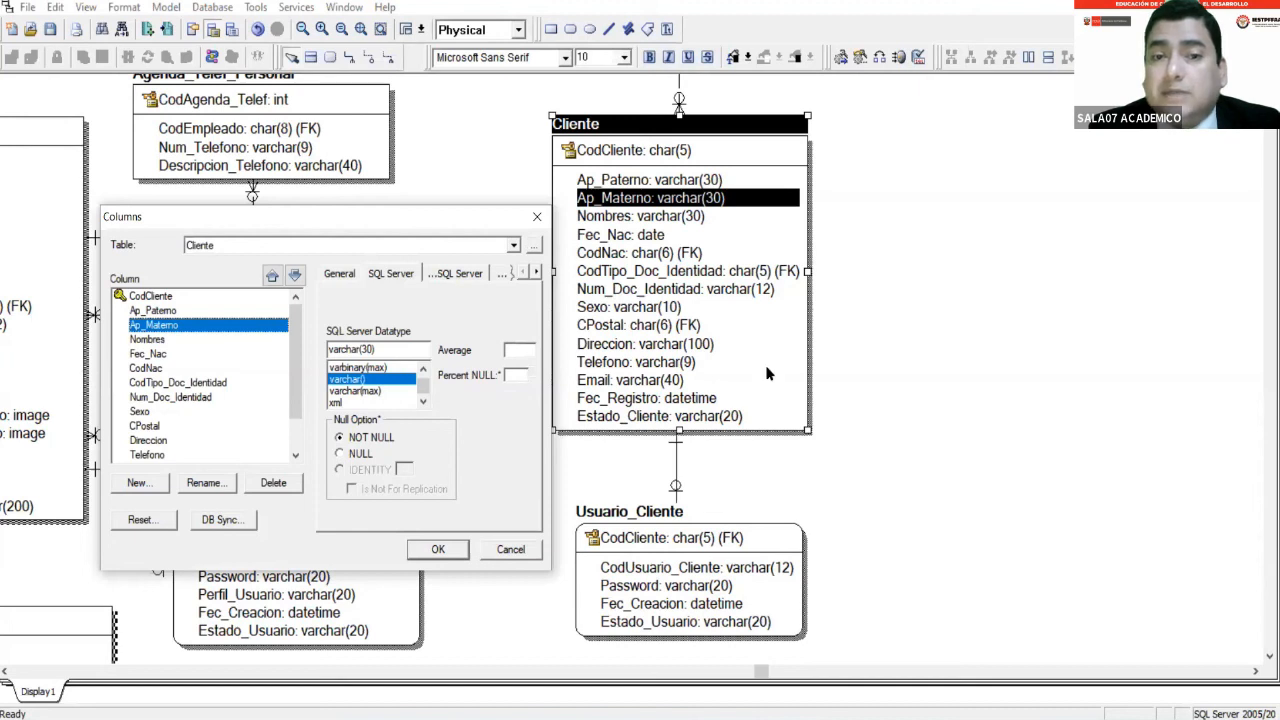
click(548, 217)
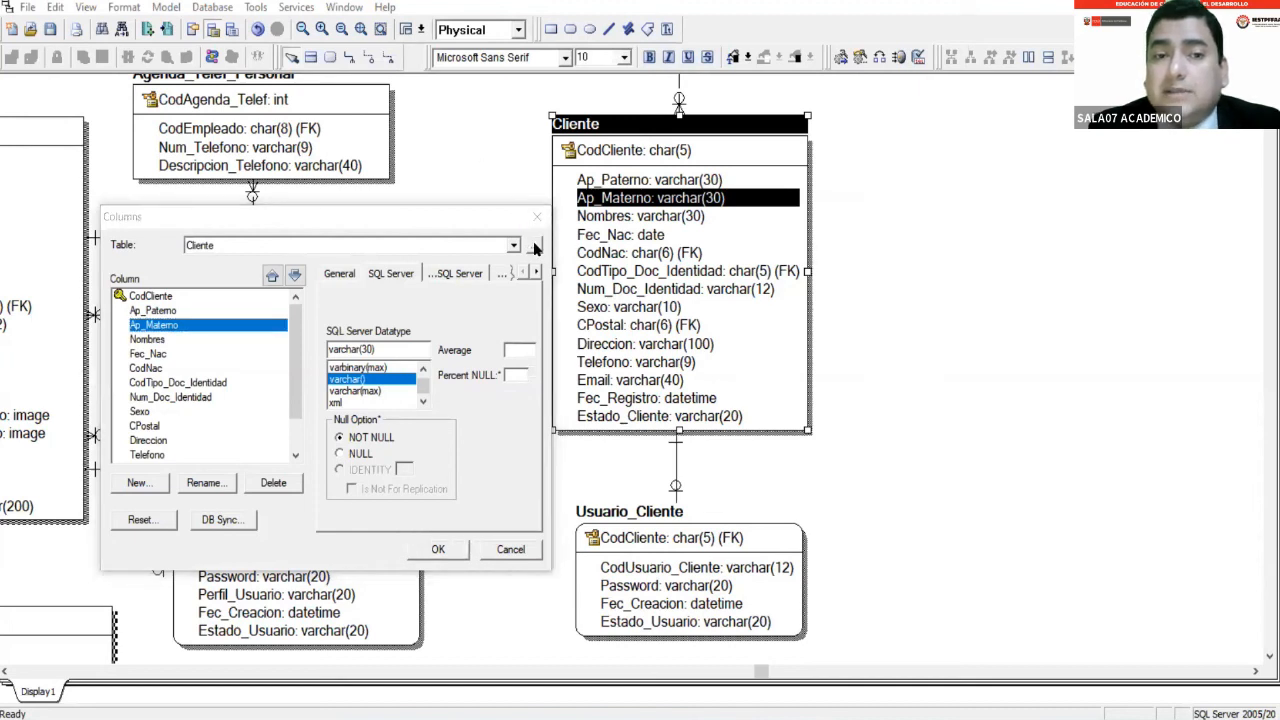
click(537, 216)
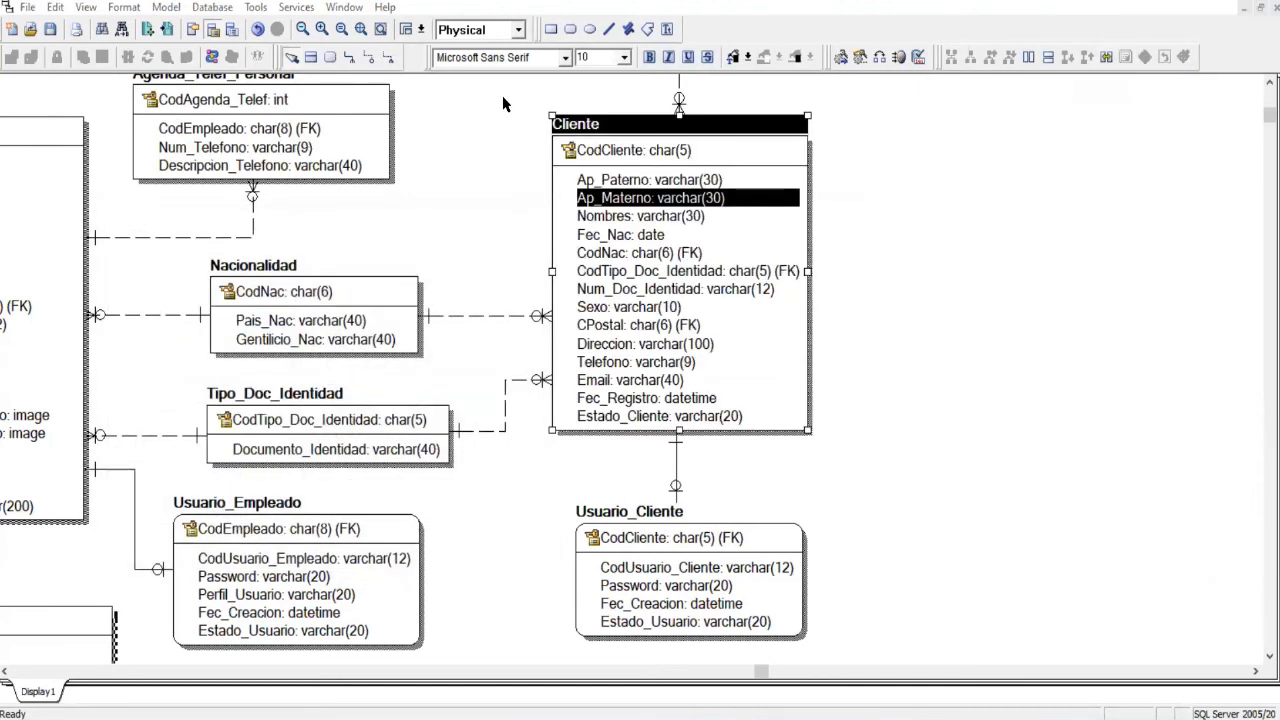
View the diagram as the Logical model and return to the Physical model.
click(483, 30)
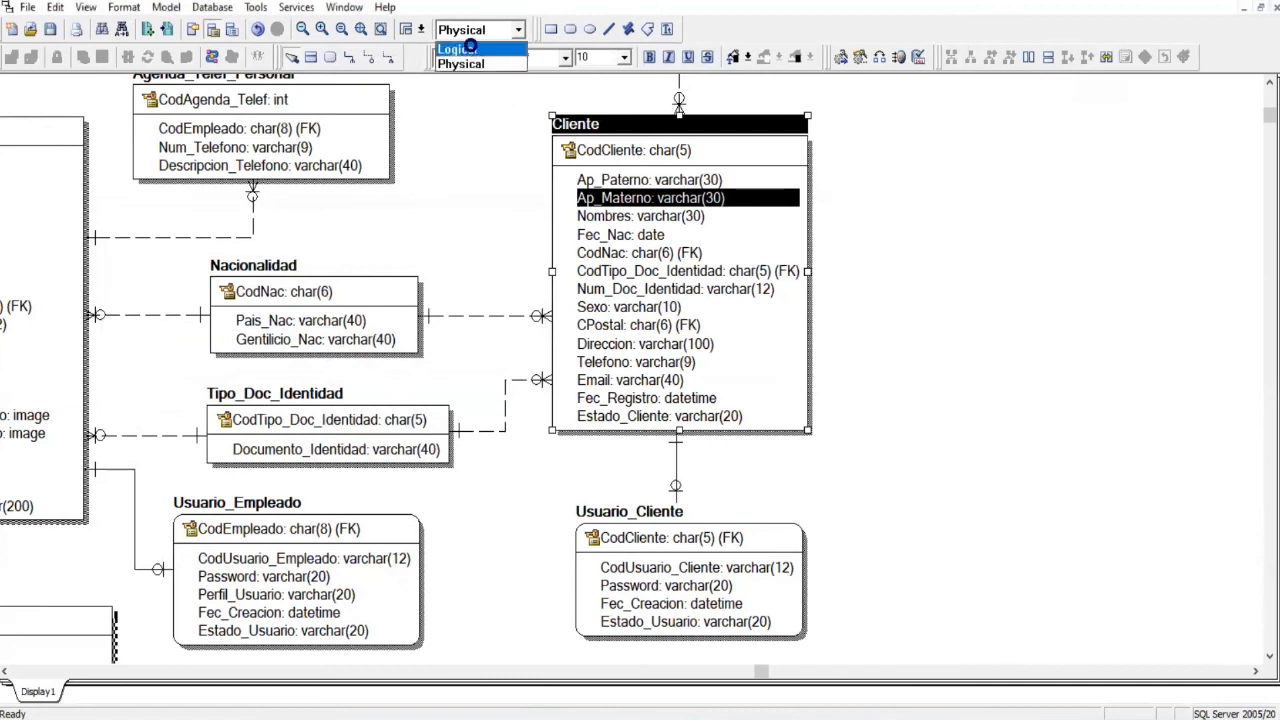
click(474, 48)
click(491, 33)
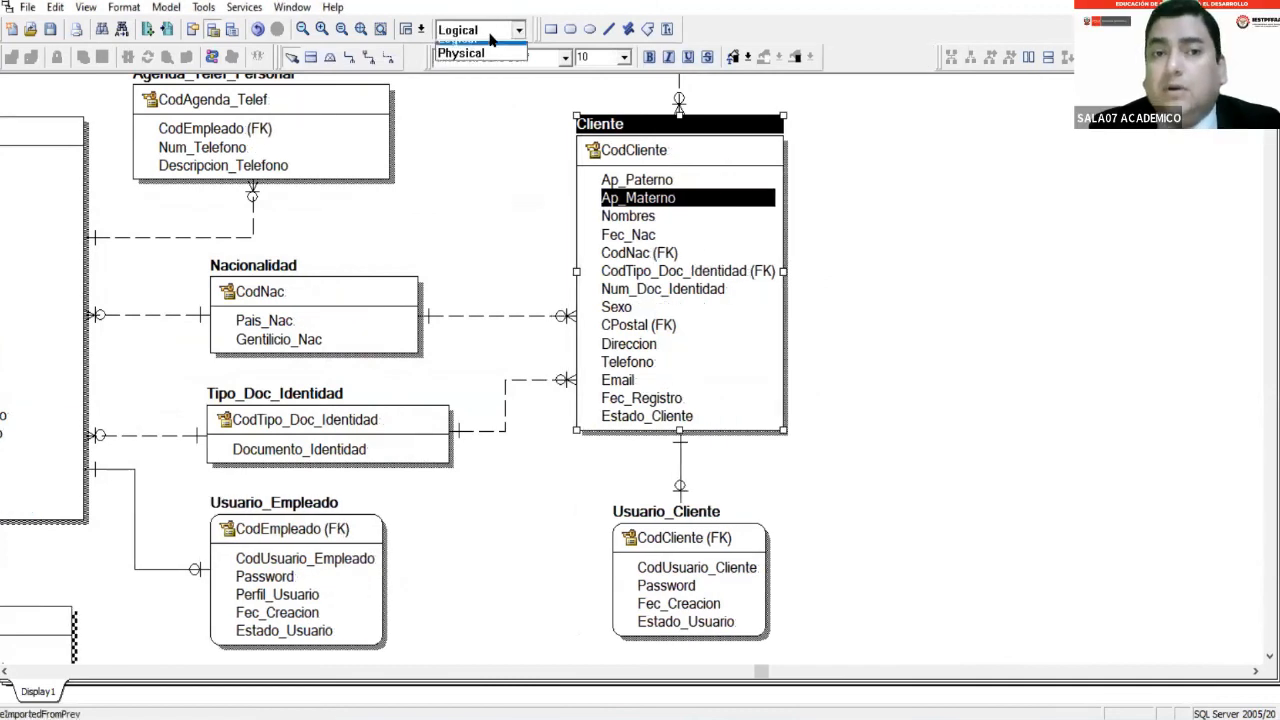
click(474, 64)
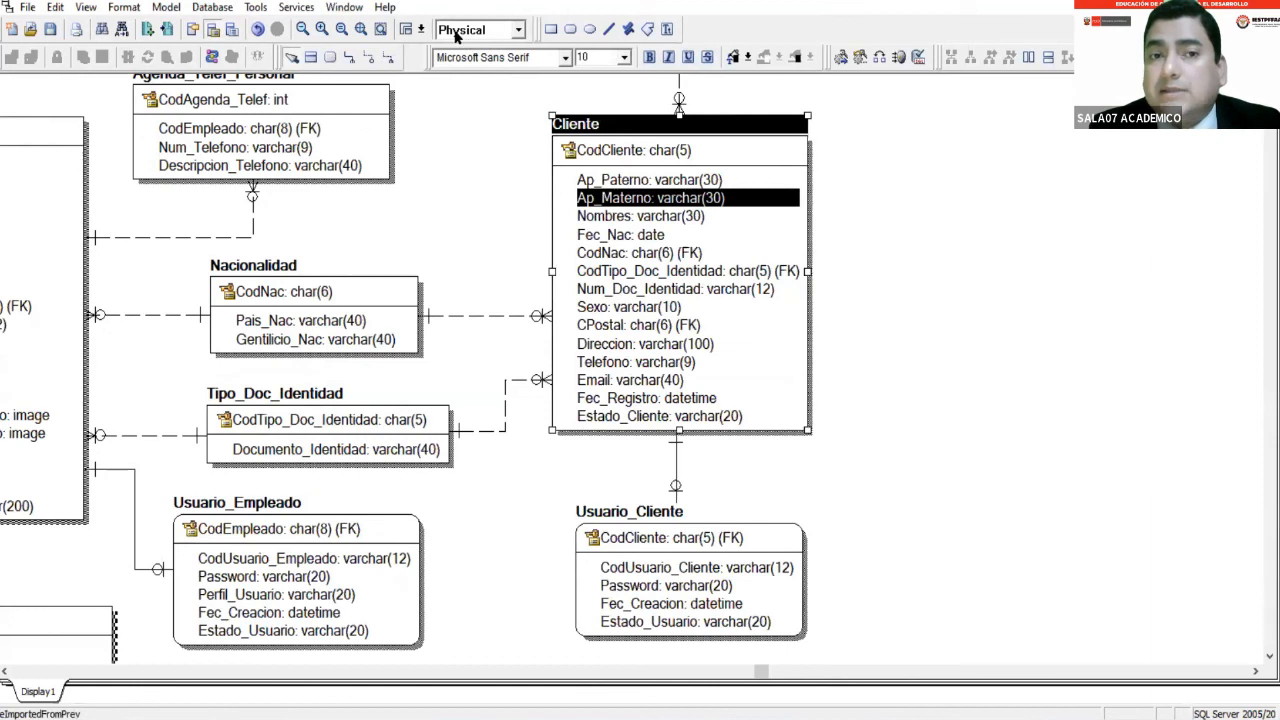
Examine the CPostal and Sexo columns of the Cliente table.
click(688, 326)
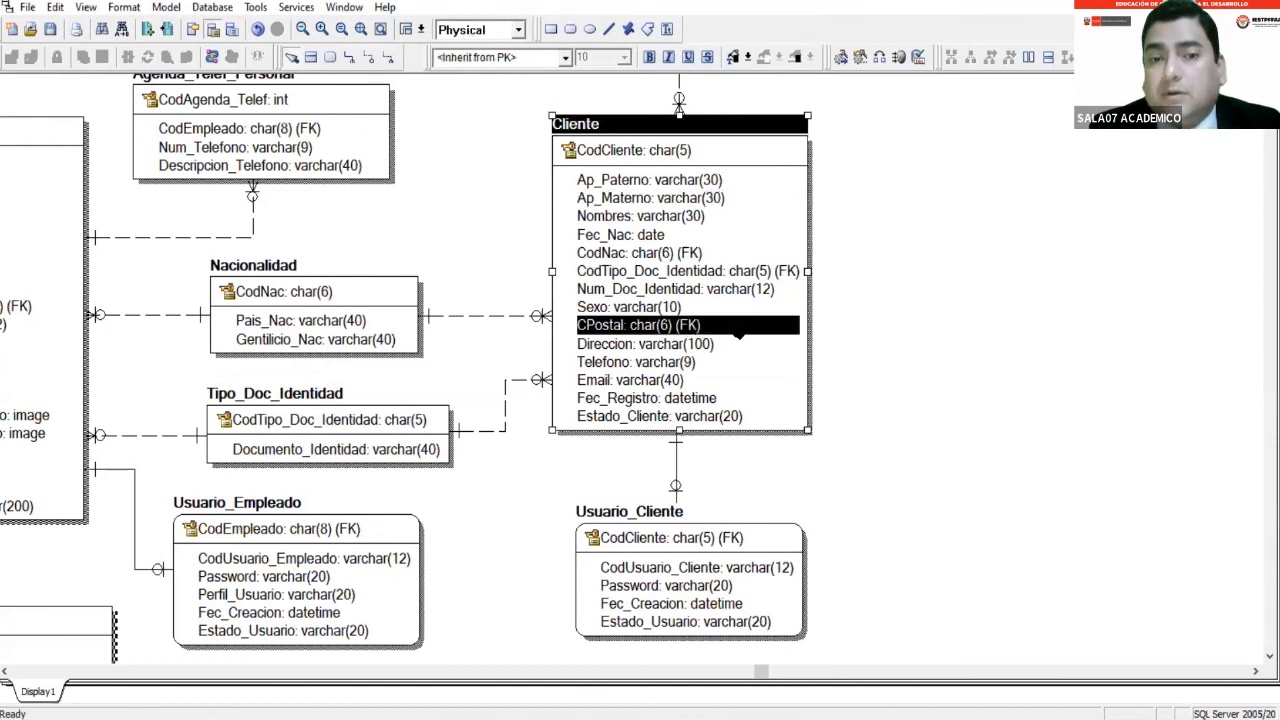
click(690, 309)
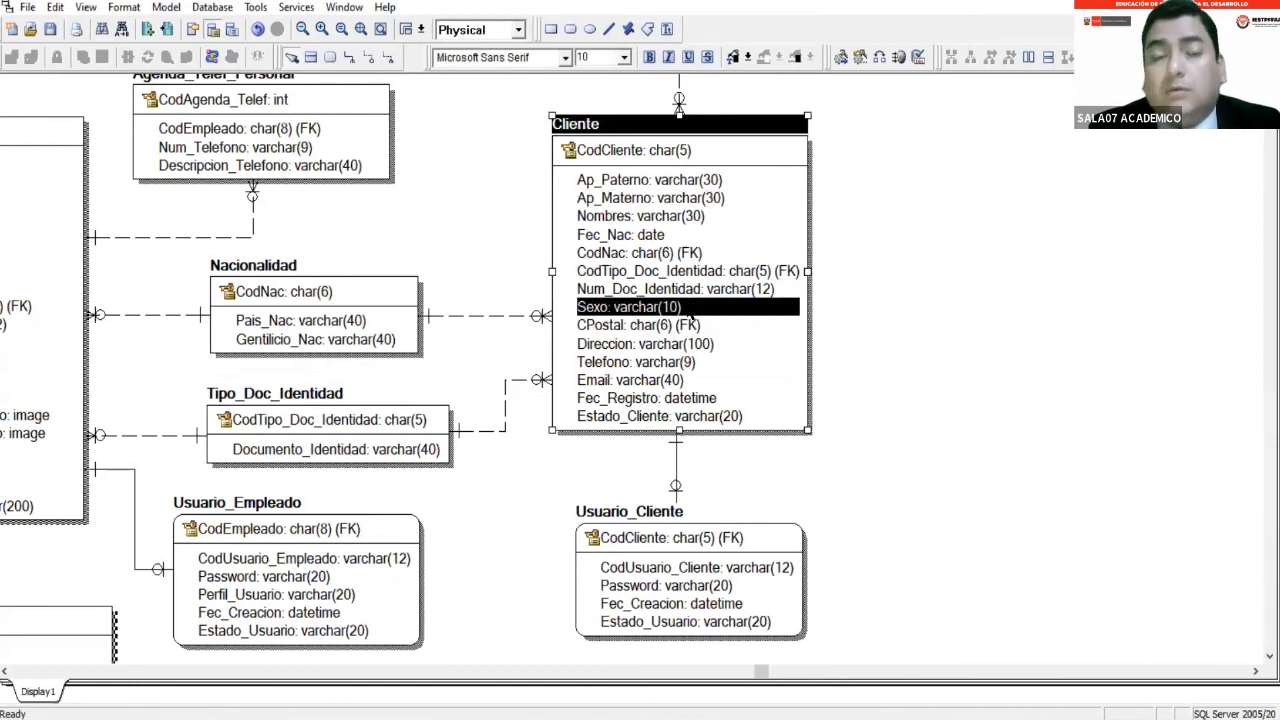
click(868, 407)
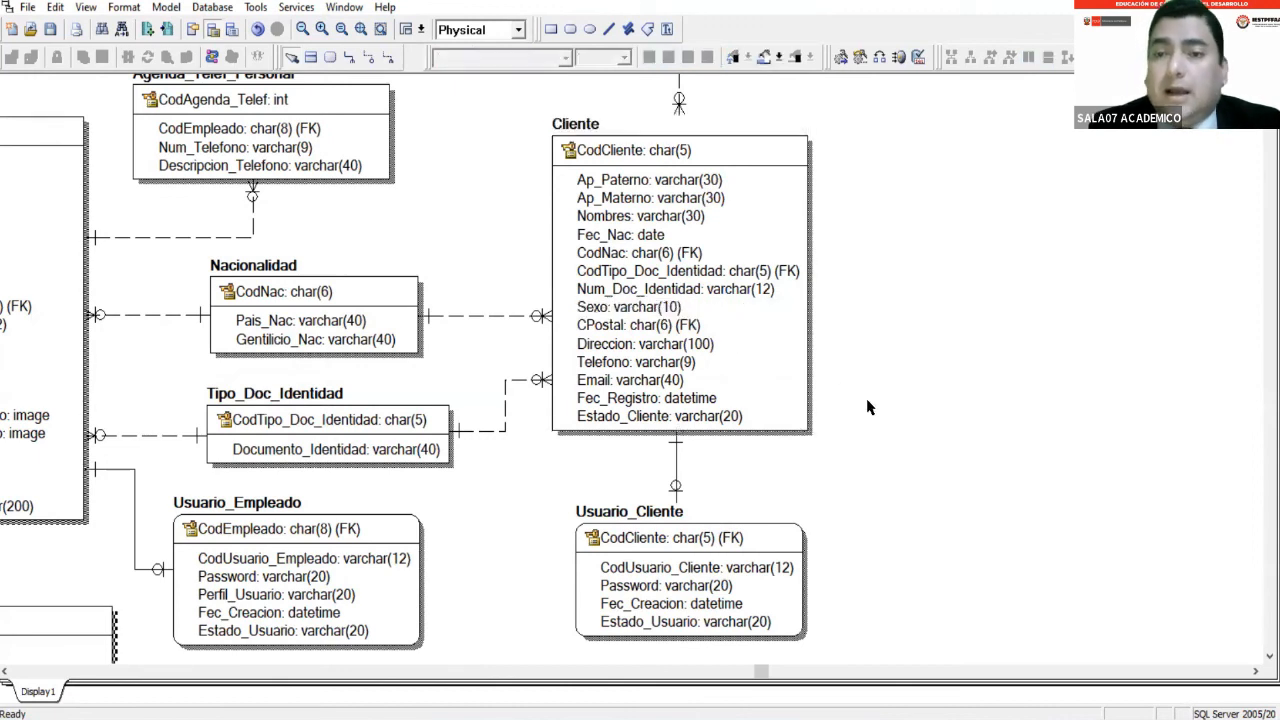
Move the Usuario_Cliente table slightly left and straighten the relationship line connecting it to Cliente.
click(696, 536)
click(672, 484)
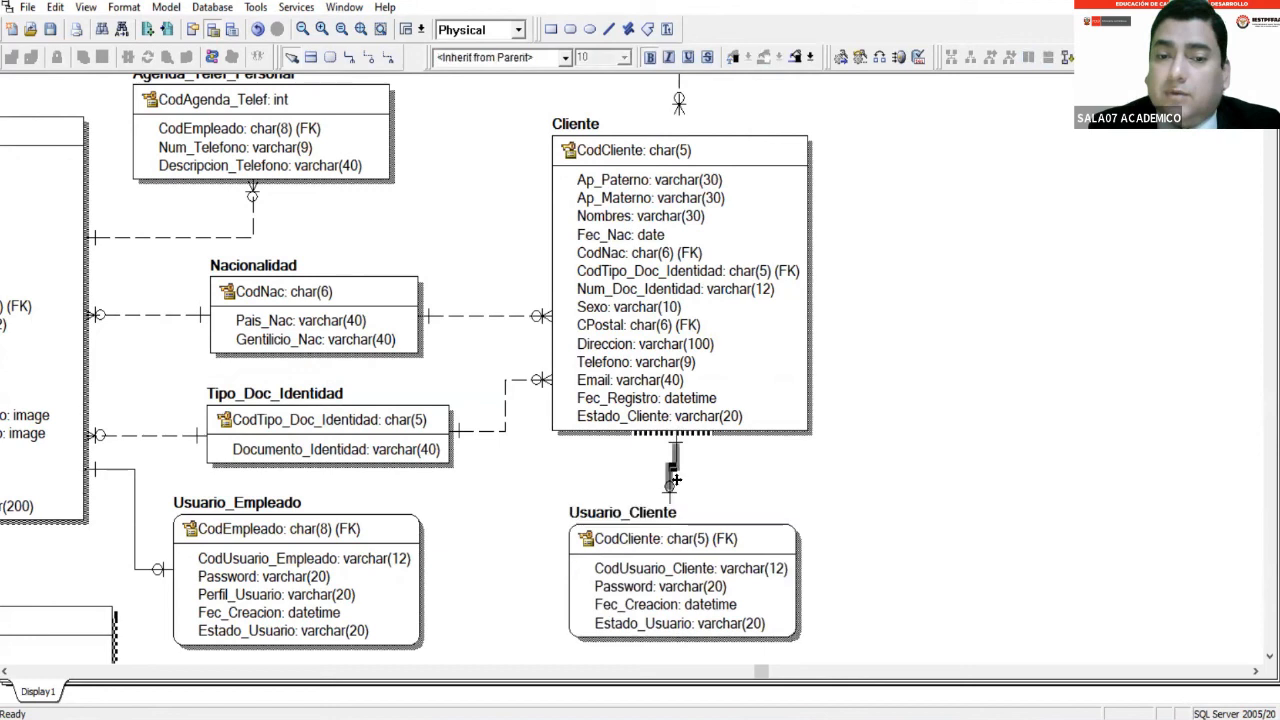
click(766, 409)
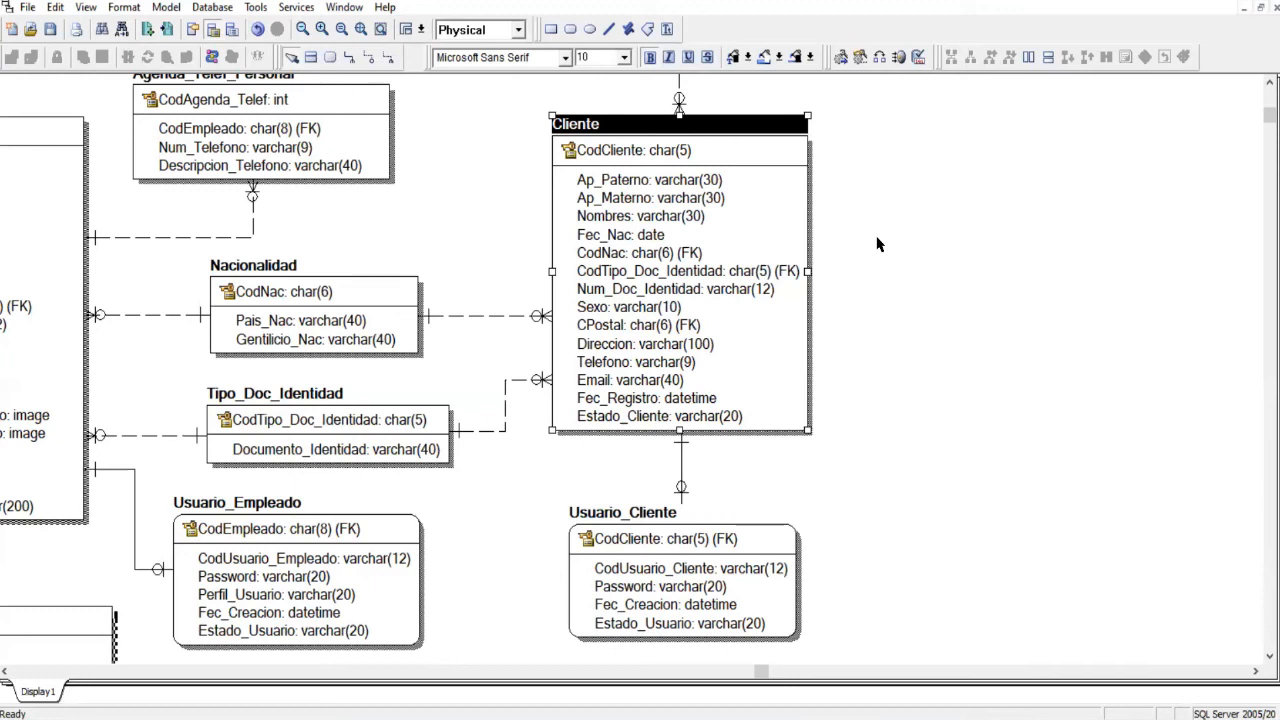
Delete the relationship between the Cliente and Usuario_Cliente tables.
click(682, 468)
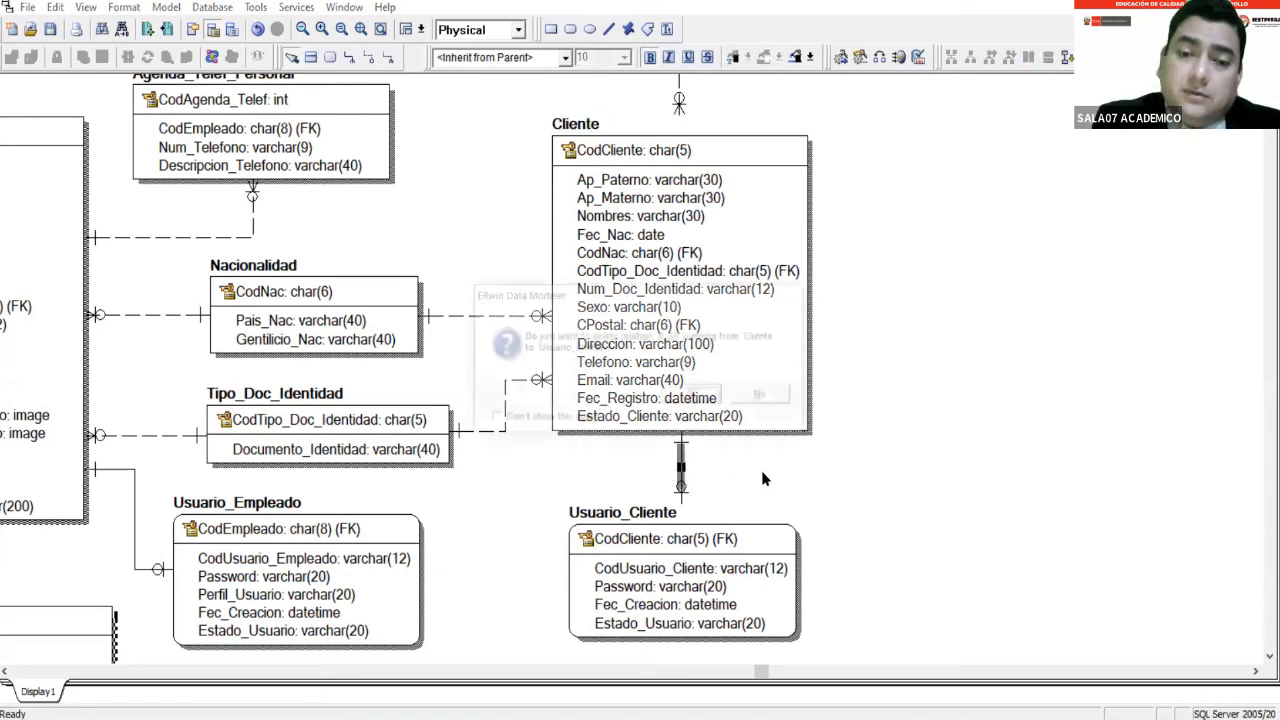
key(Delete)
key(Return)
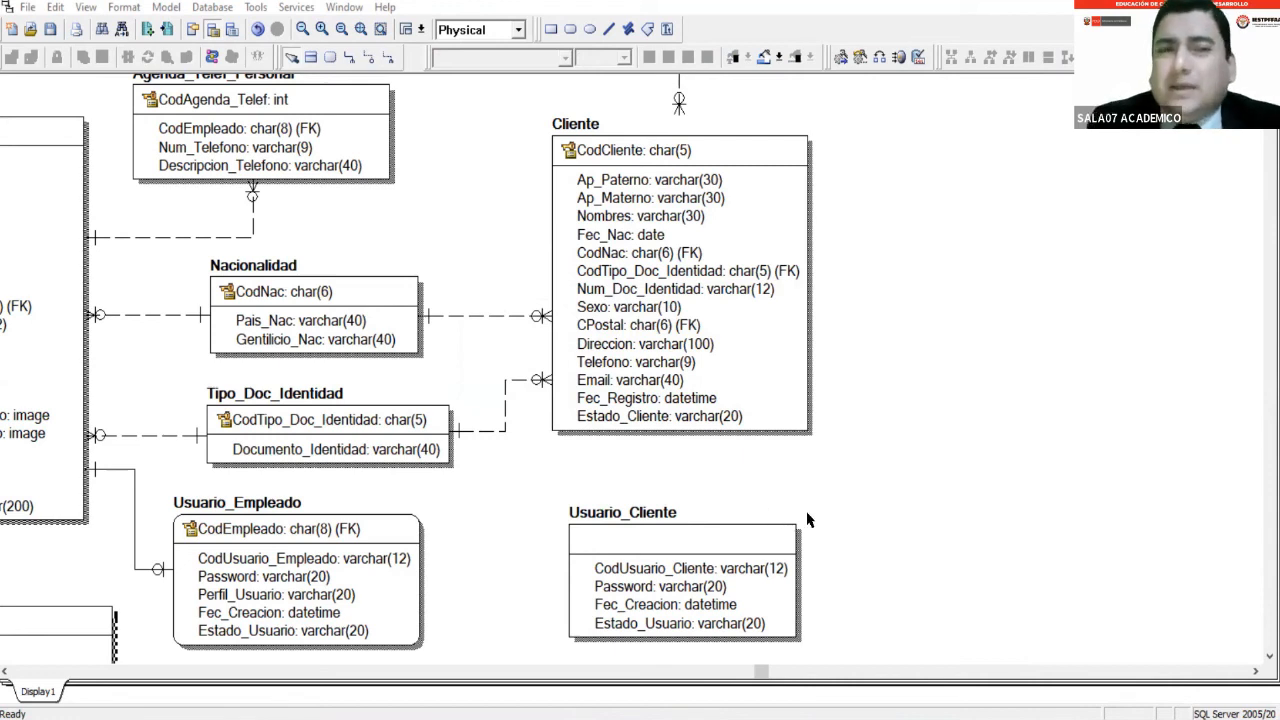
Compare the Cliente and Usuario_Cliente tables in the Physical model to consider how they should relate.
click(752, 553)
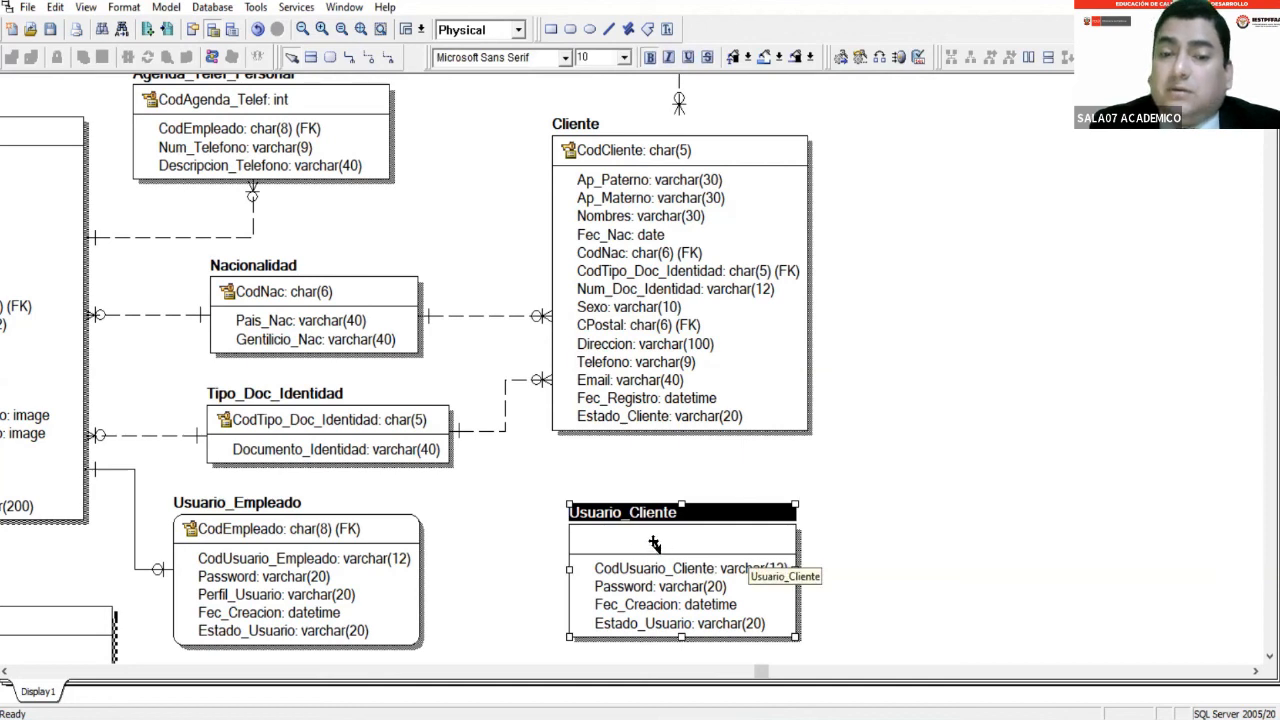
click(690, 387)
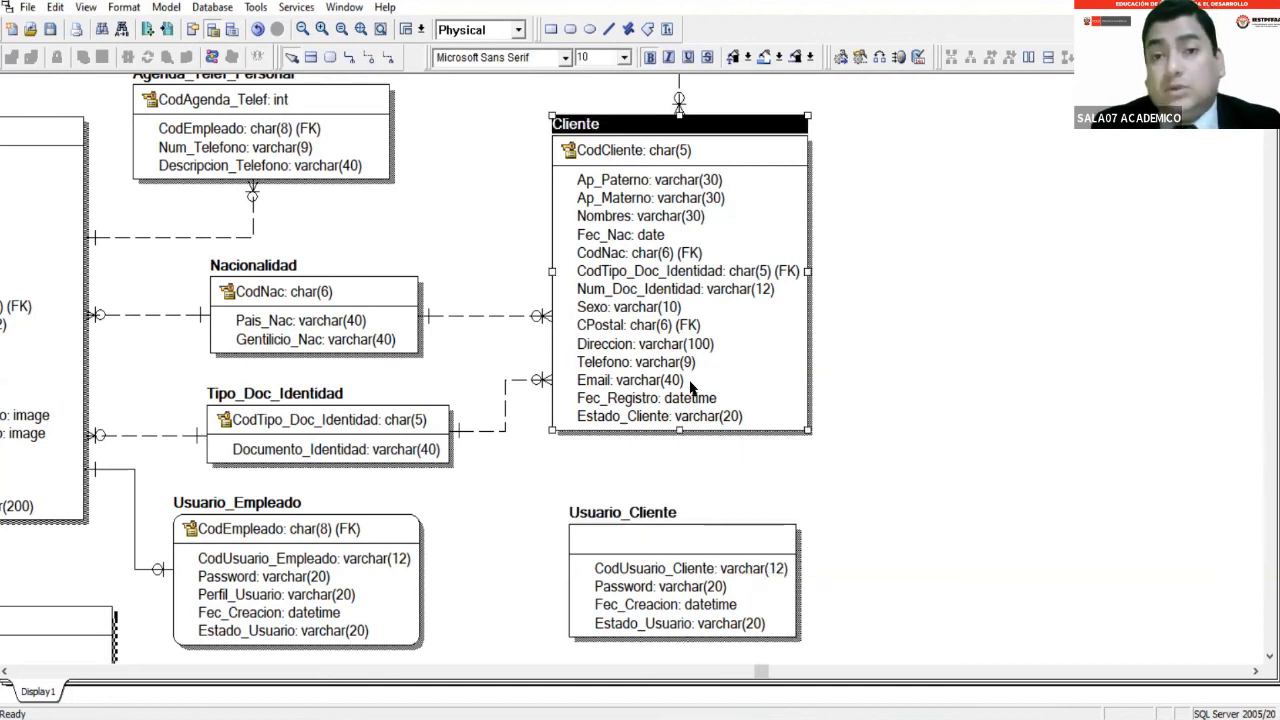
click(695, 548)
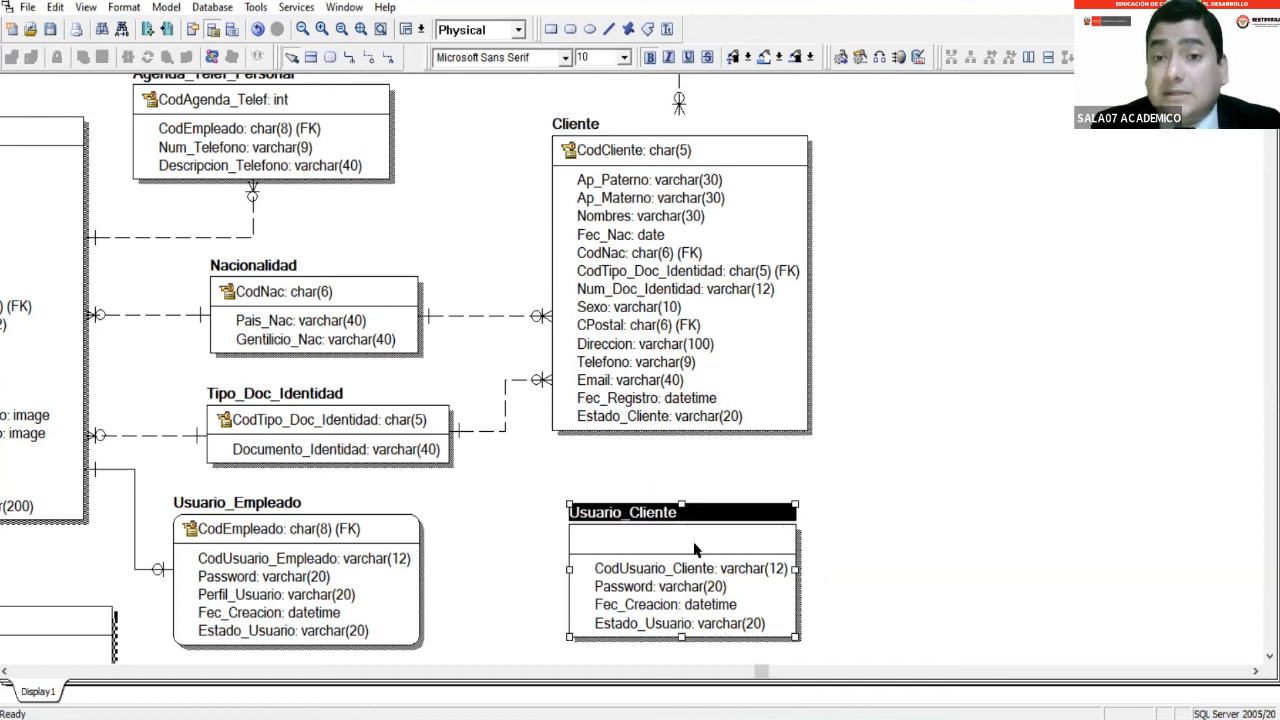
click(720, 389)
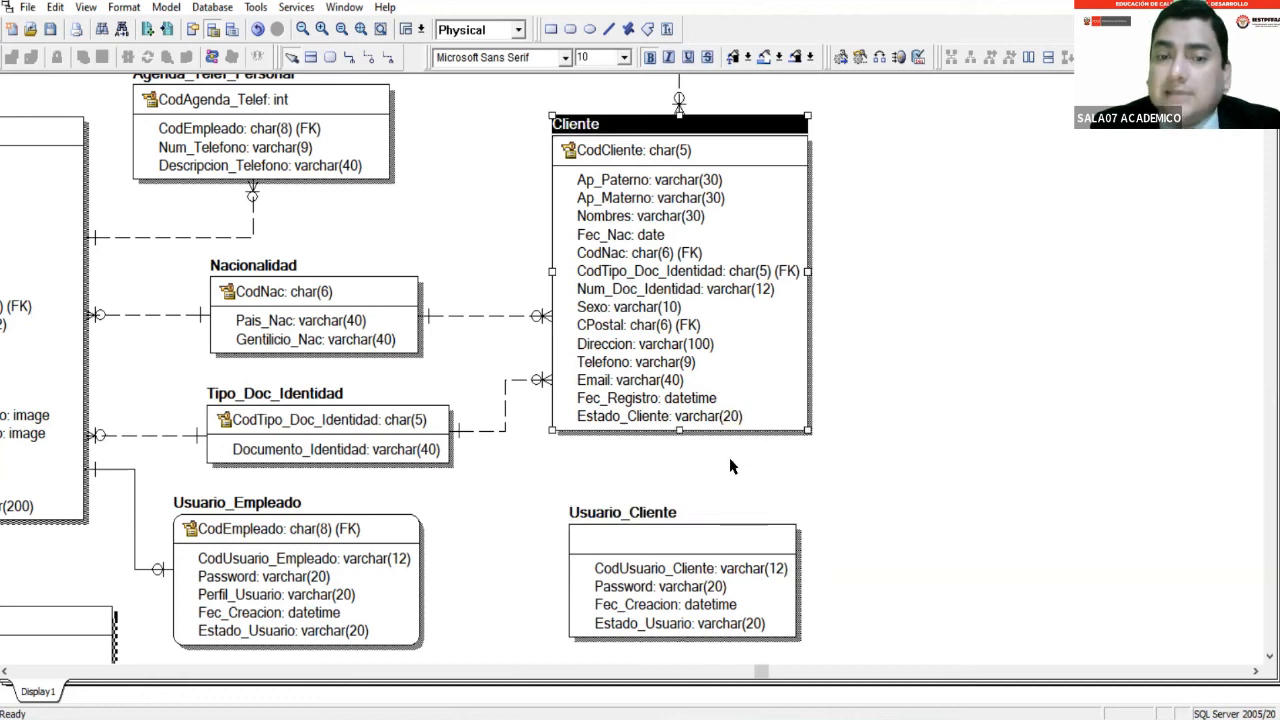
click(715, 579)
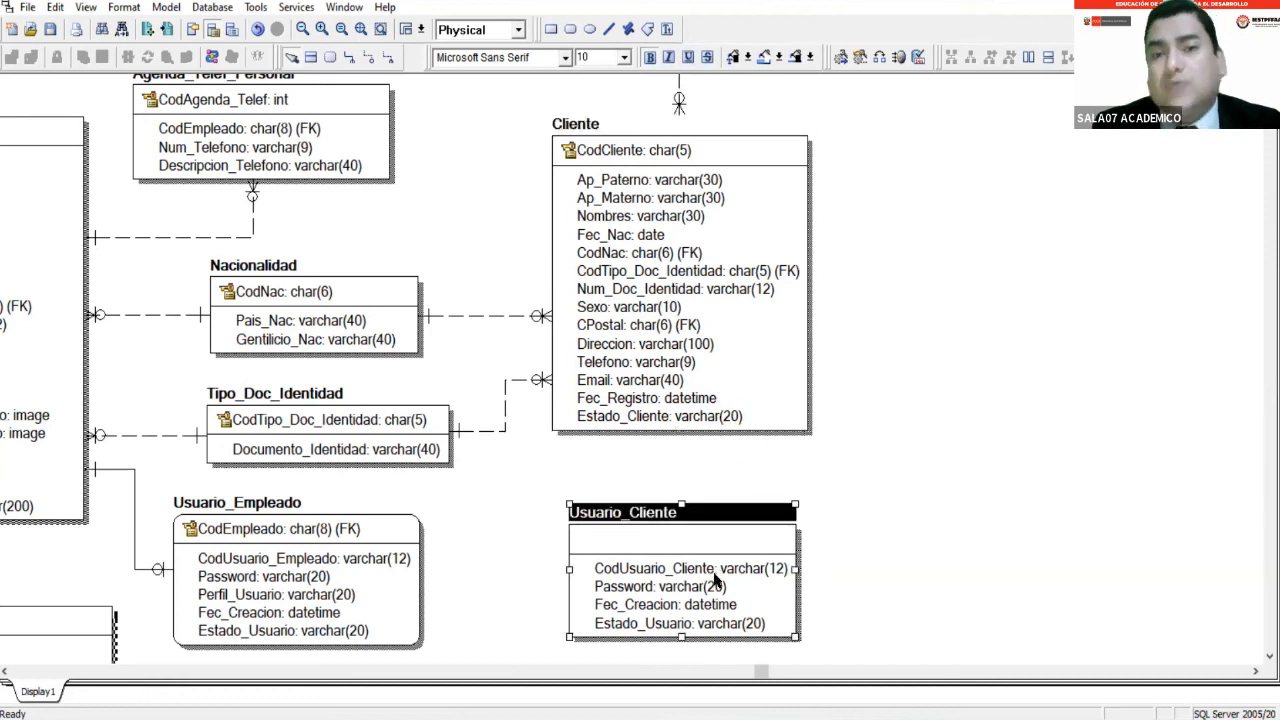
click(727, 402)
click(727, 572)
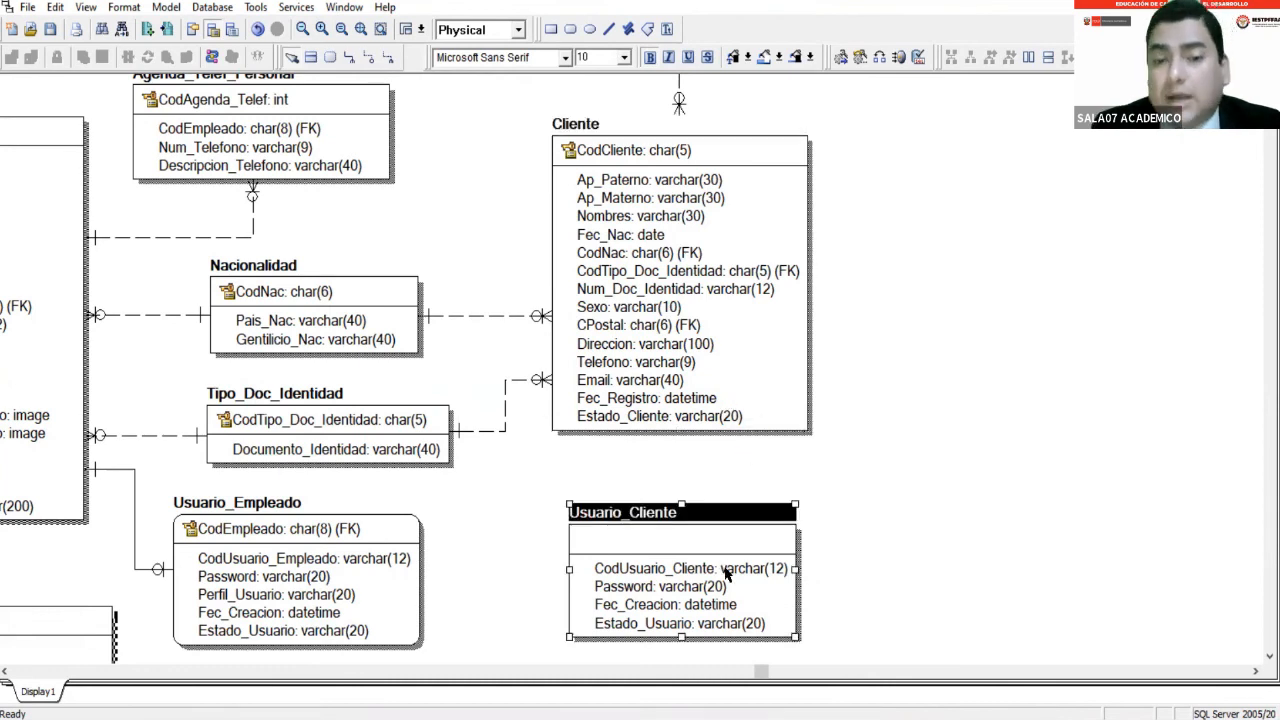
click(853, 504)
click(738, 334)
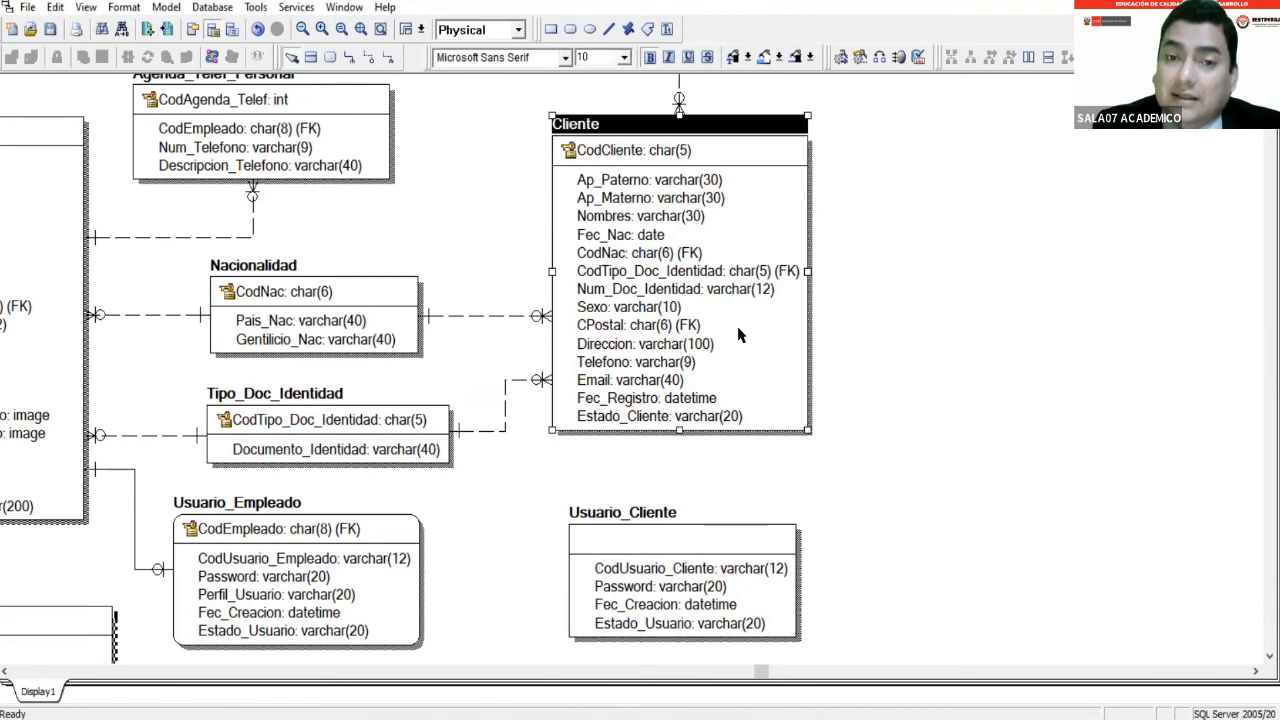
click(724, 590)
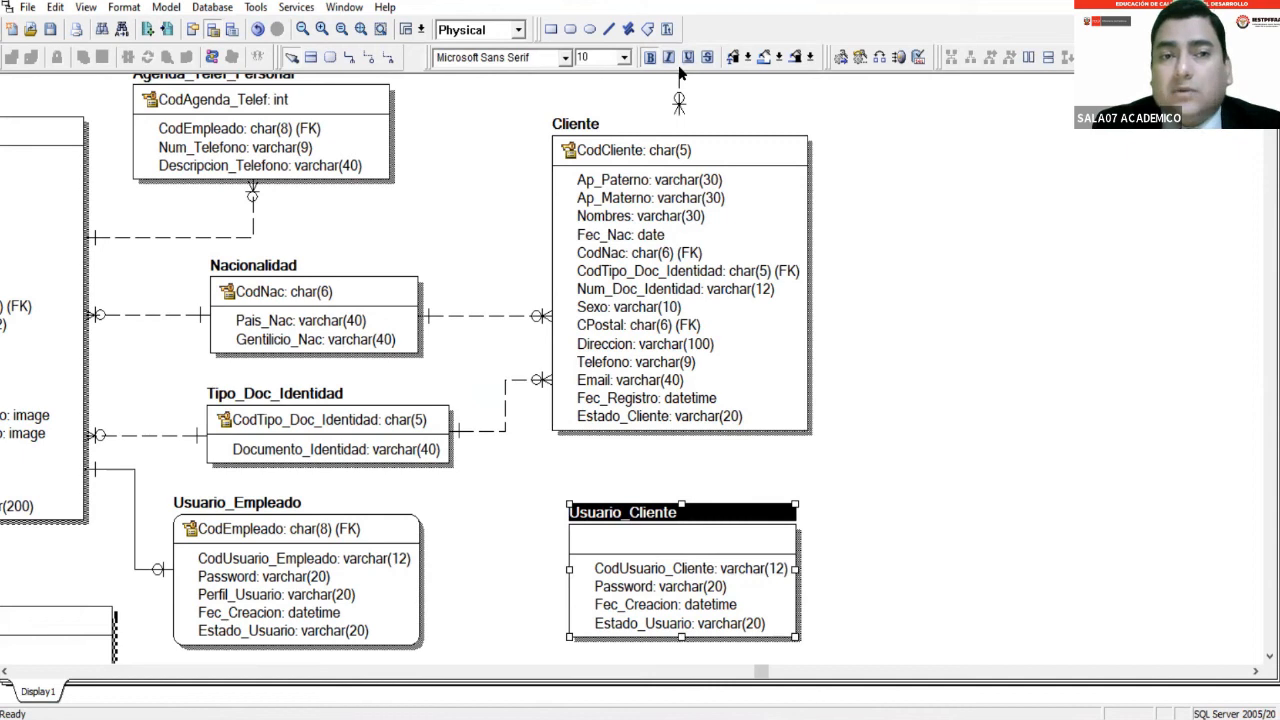
Switch the diagram from the Physical to the Logical model.
click(5, 671)
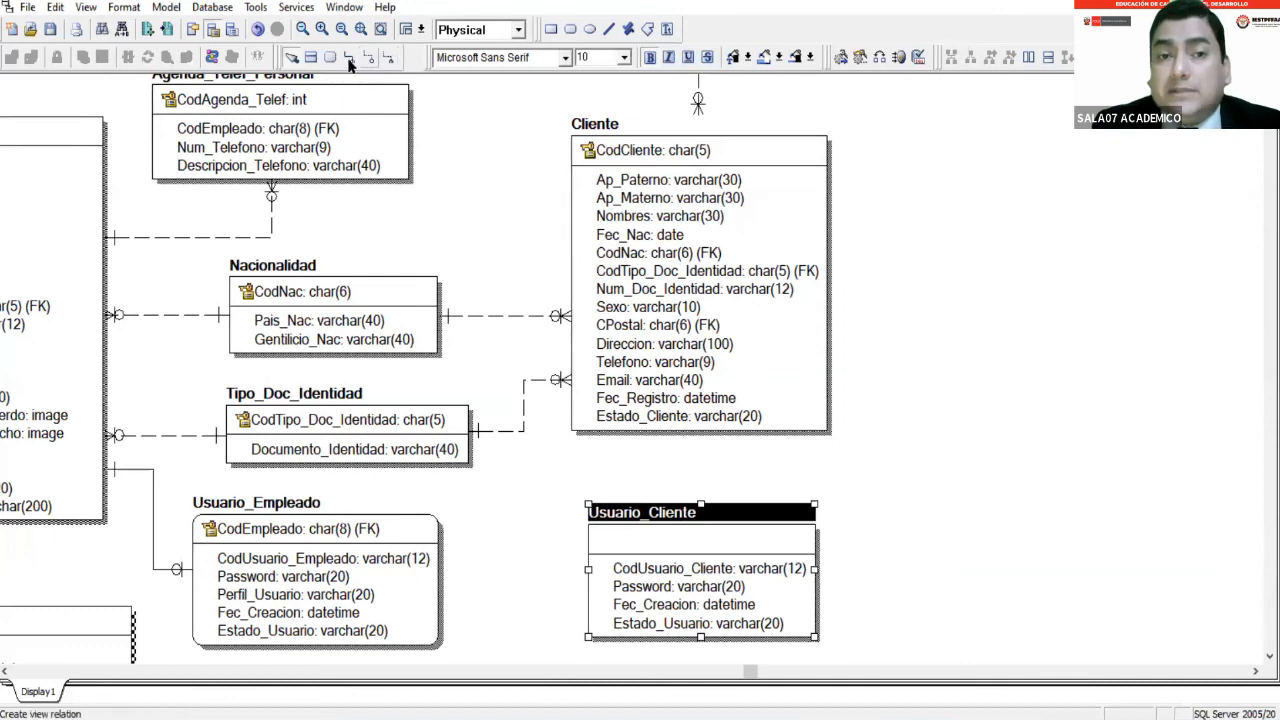
click(440, 30)
click(451, 50)
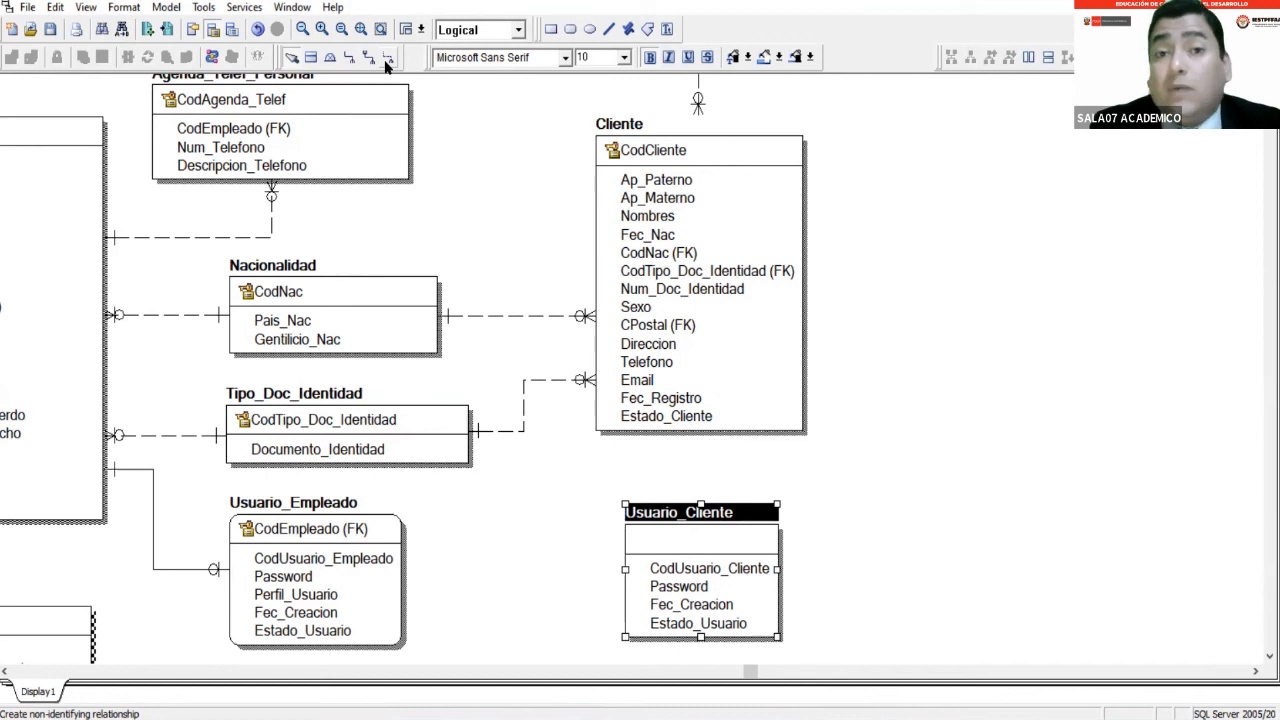
Examine the non-identifying relationship between Tipo_Doc_Identidad and Cliente, including the cardinality symbols at both ends.
click(417, 420)
click(636, 386)
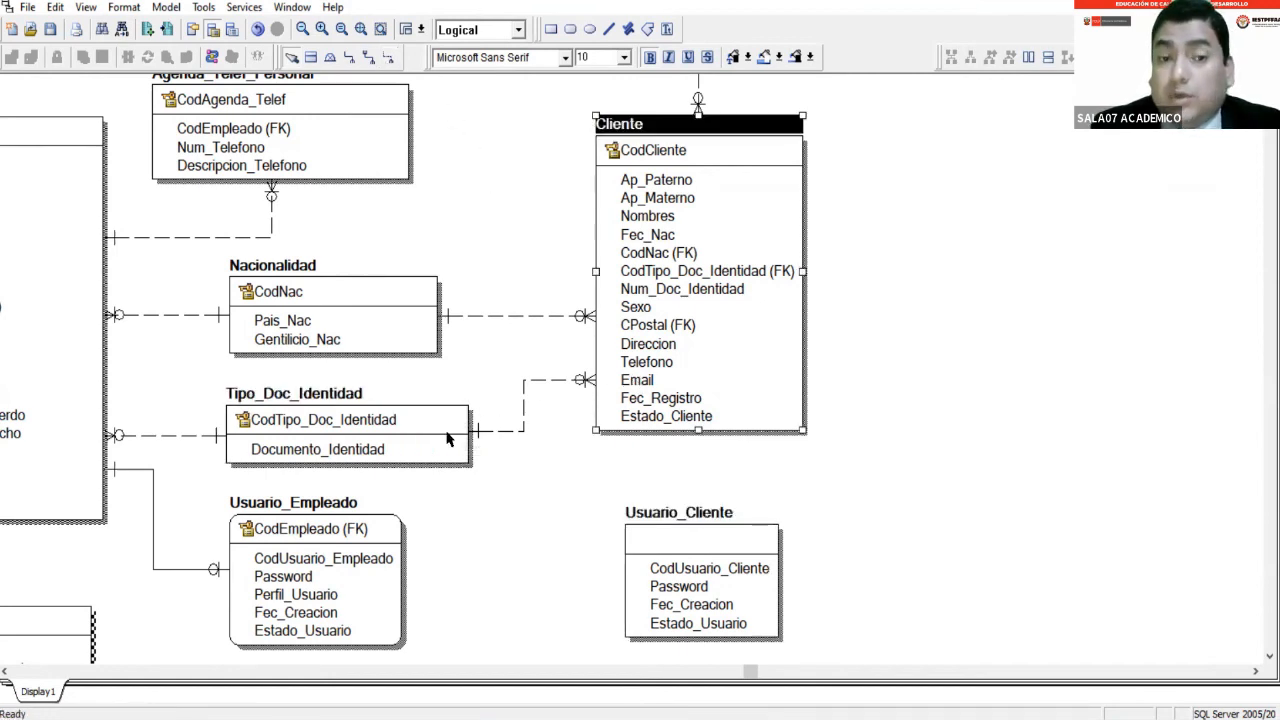
click(445, 432)
click(481, 431)
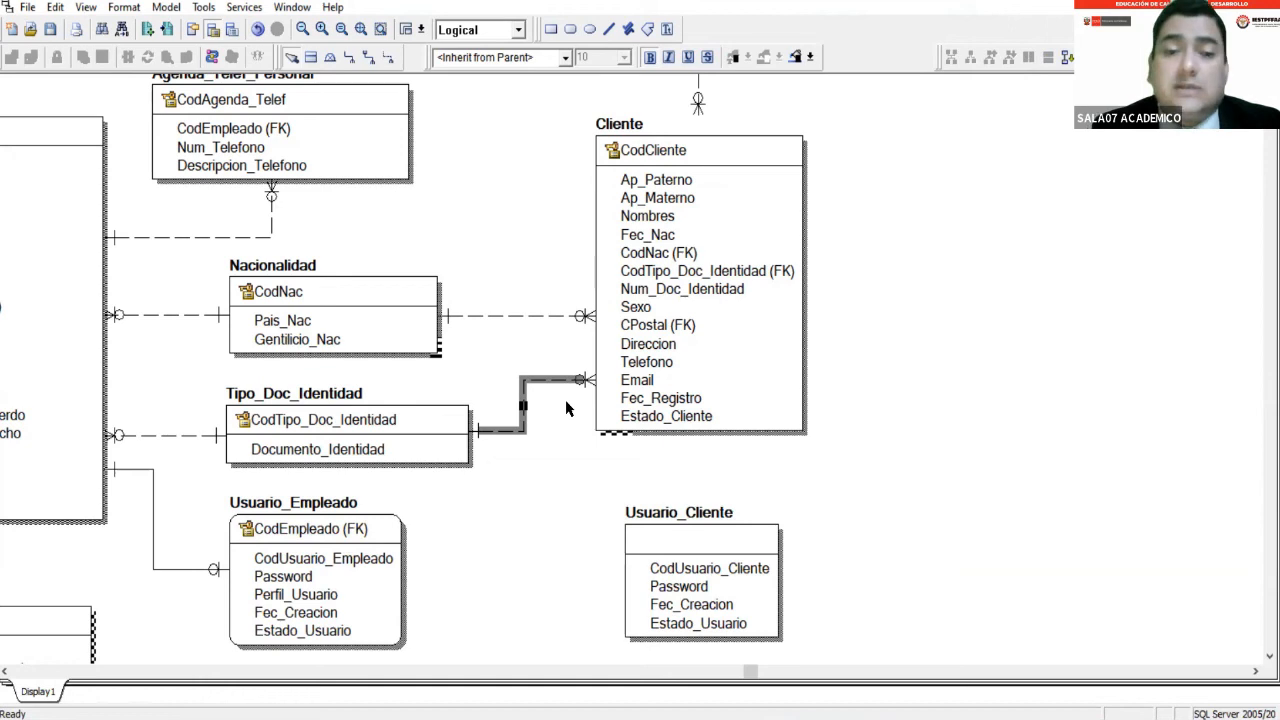
click(567, 407)
click(513, 431)
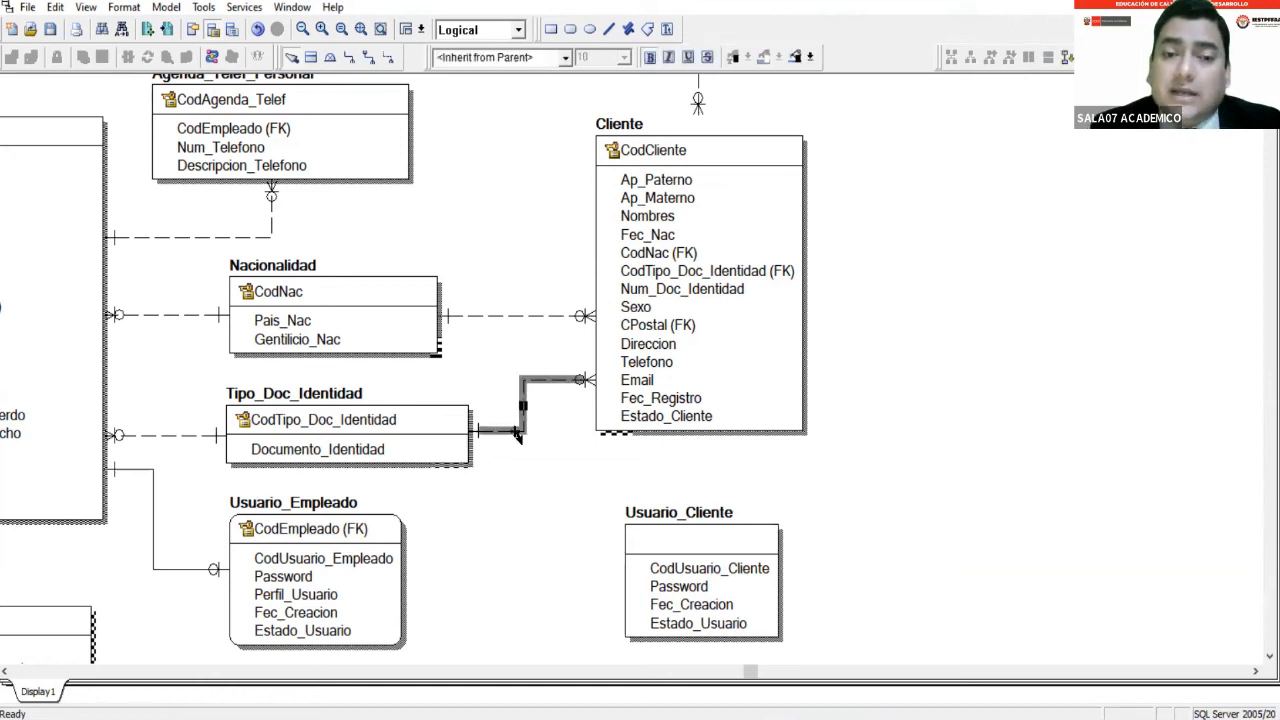
click(574, 414)
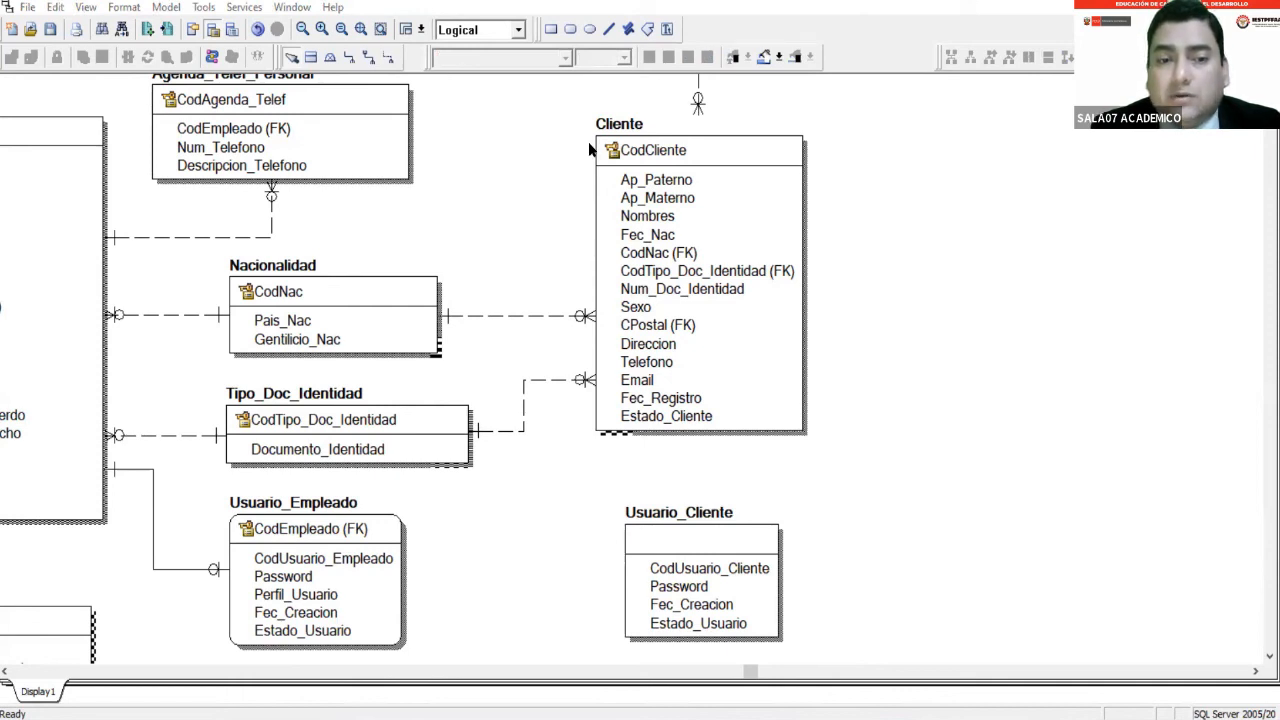
click(476, 428)
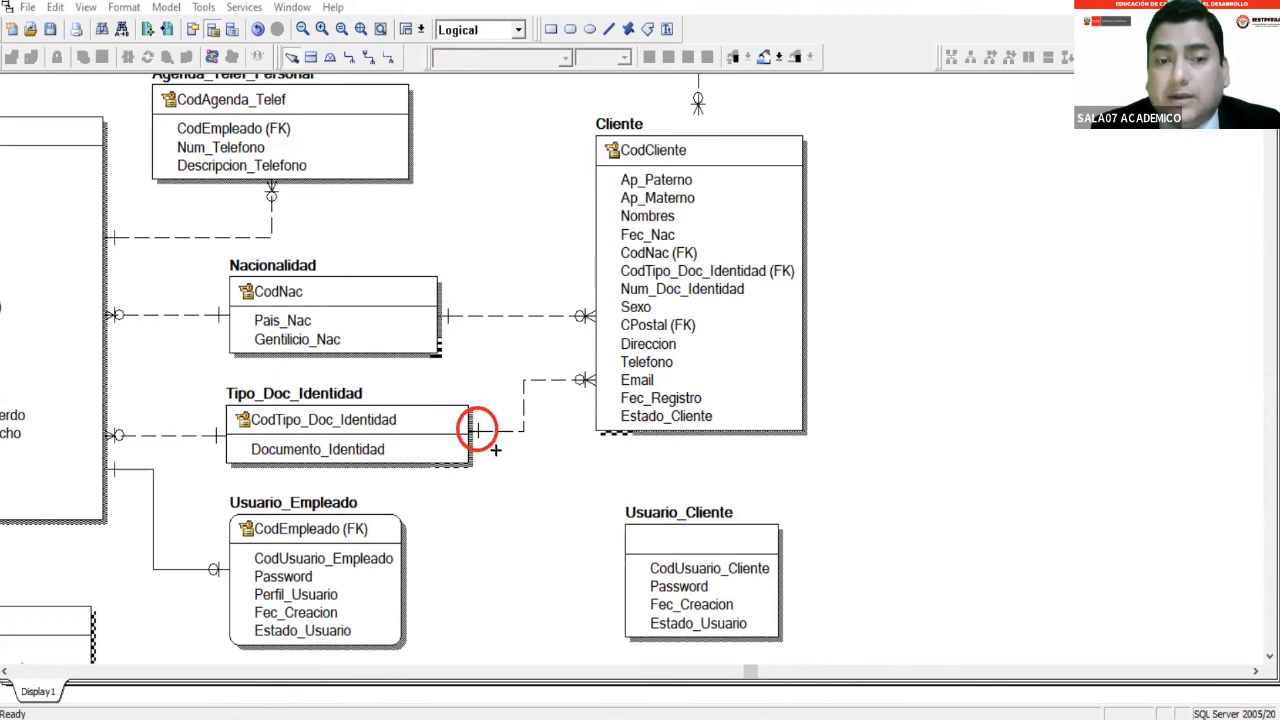
click(585, 379)
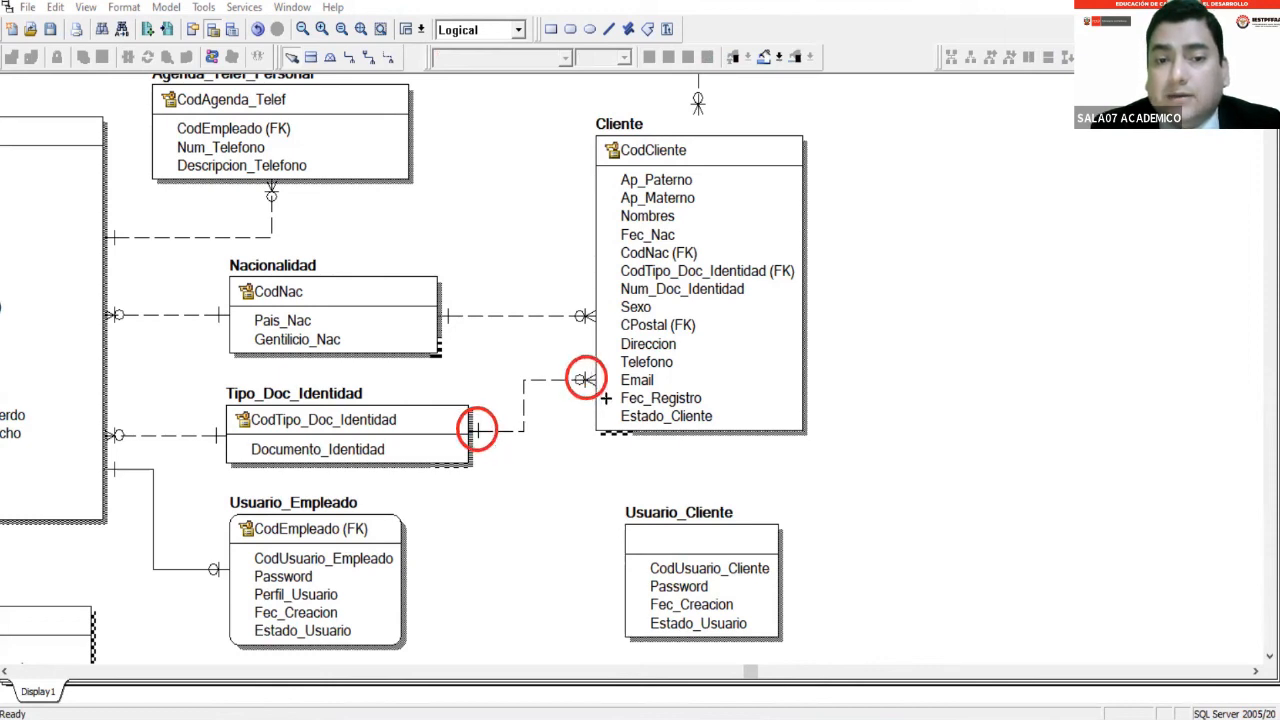
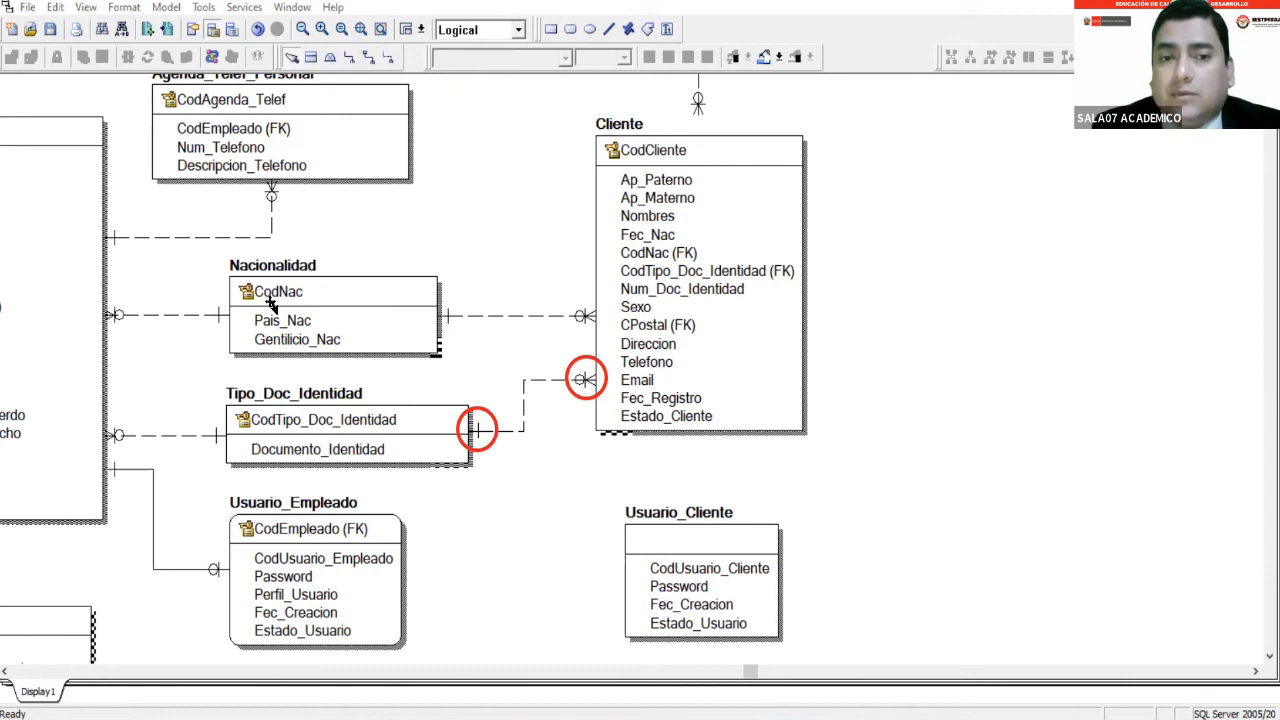
Examine the cardinality symbols at both ends of the identifying relationship leading to Usuario_Empleado.
click(102, 460)
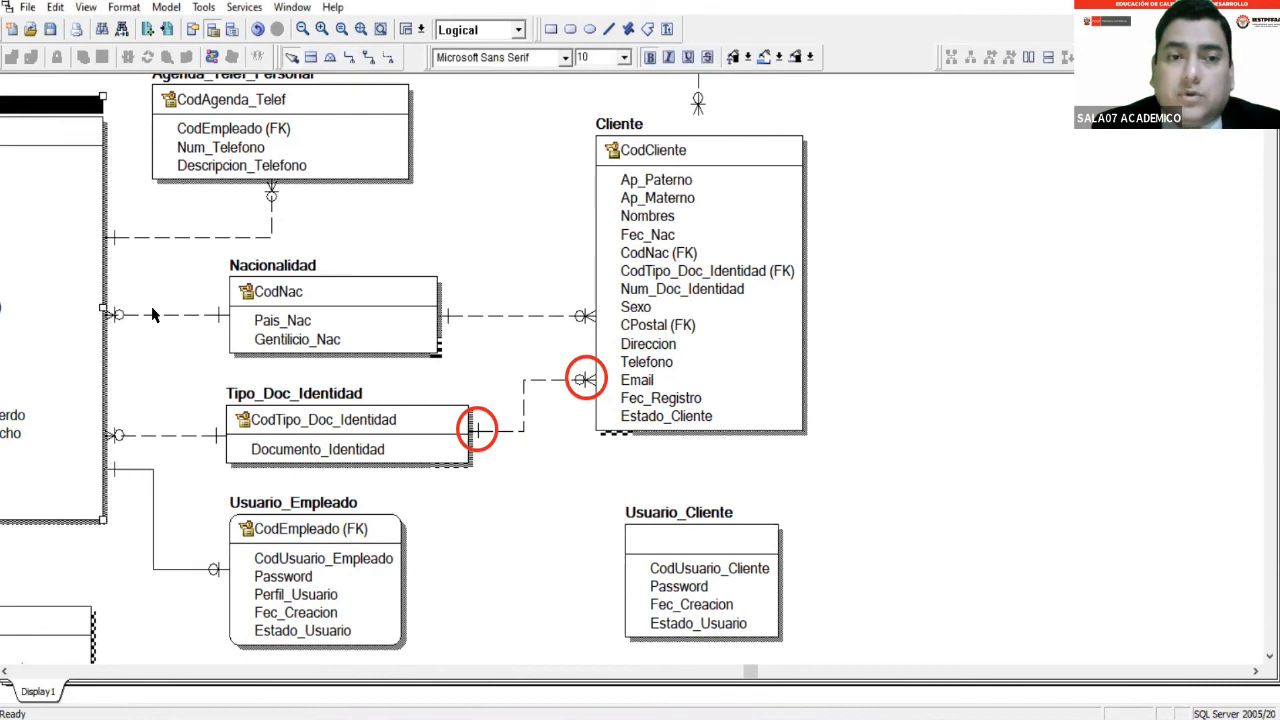
drag(94, 456, 117, 482)
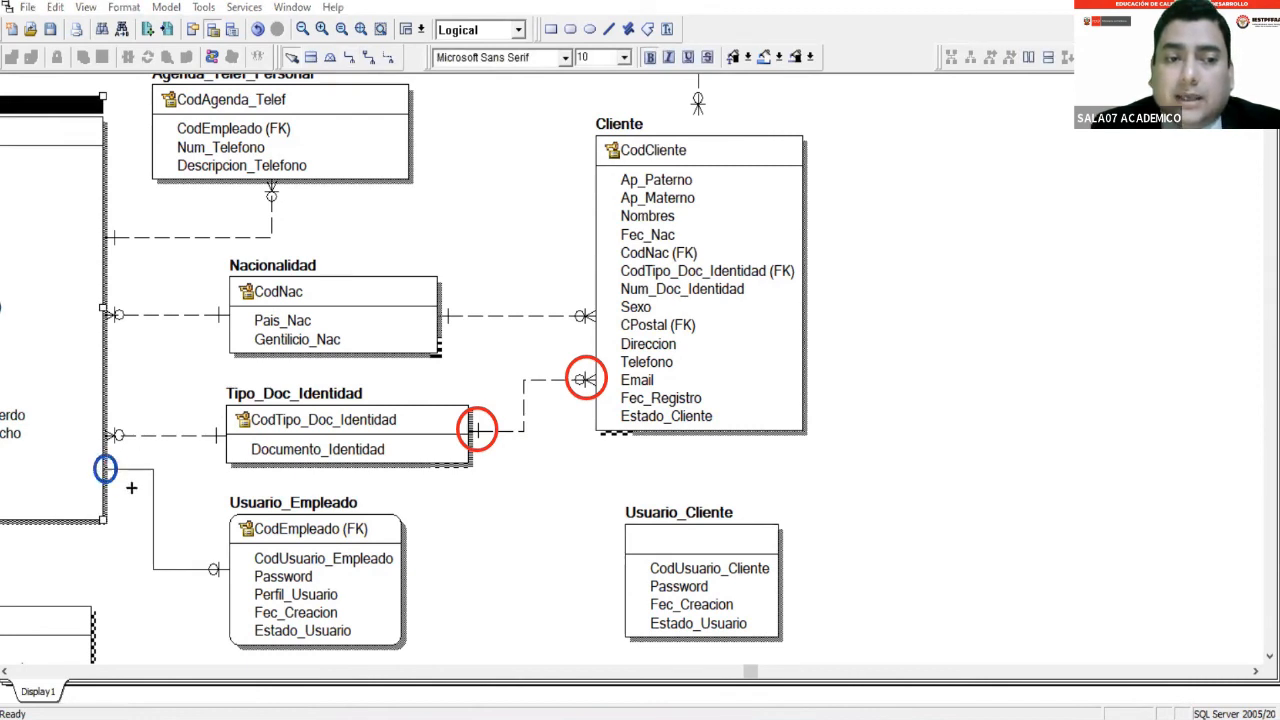
drag(195, 553, 234, 587)
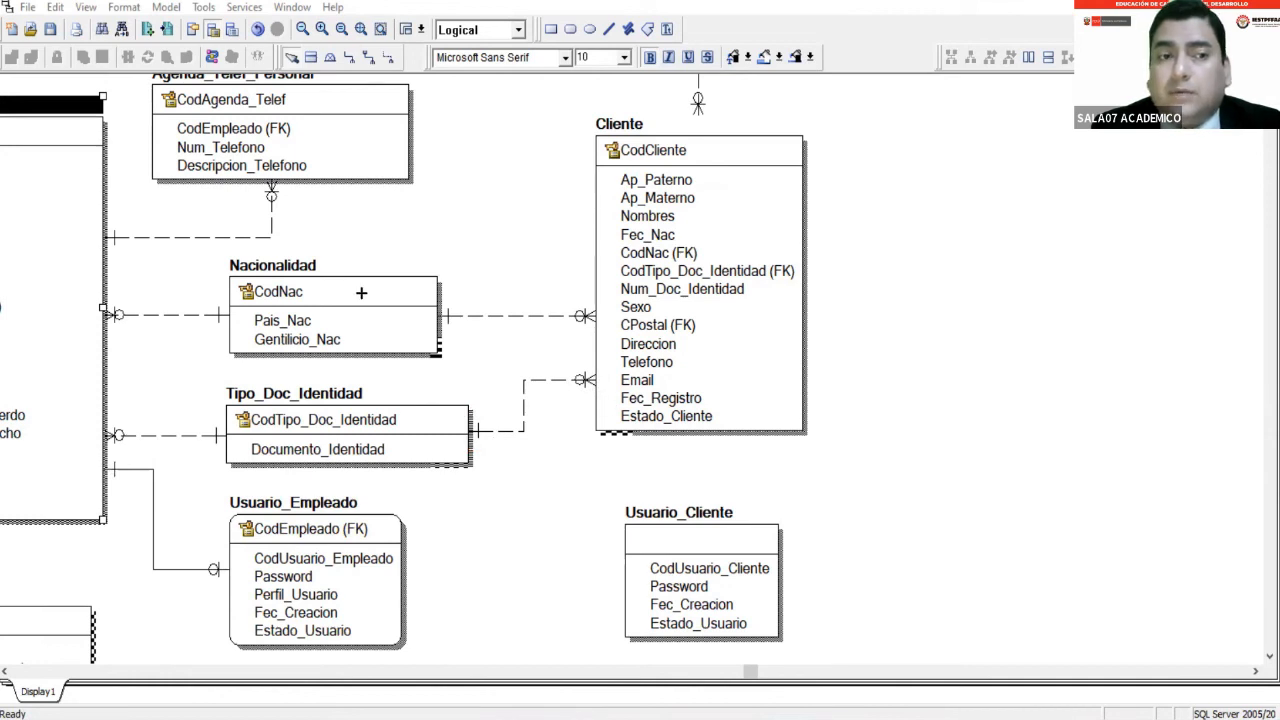
Review the Cliente and Usuario_Cliente entities in the Logical model to work out the cardinality between them.
click(731, 362)
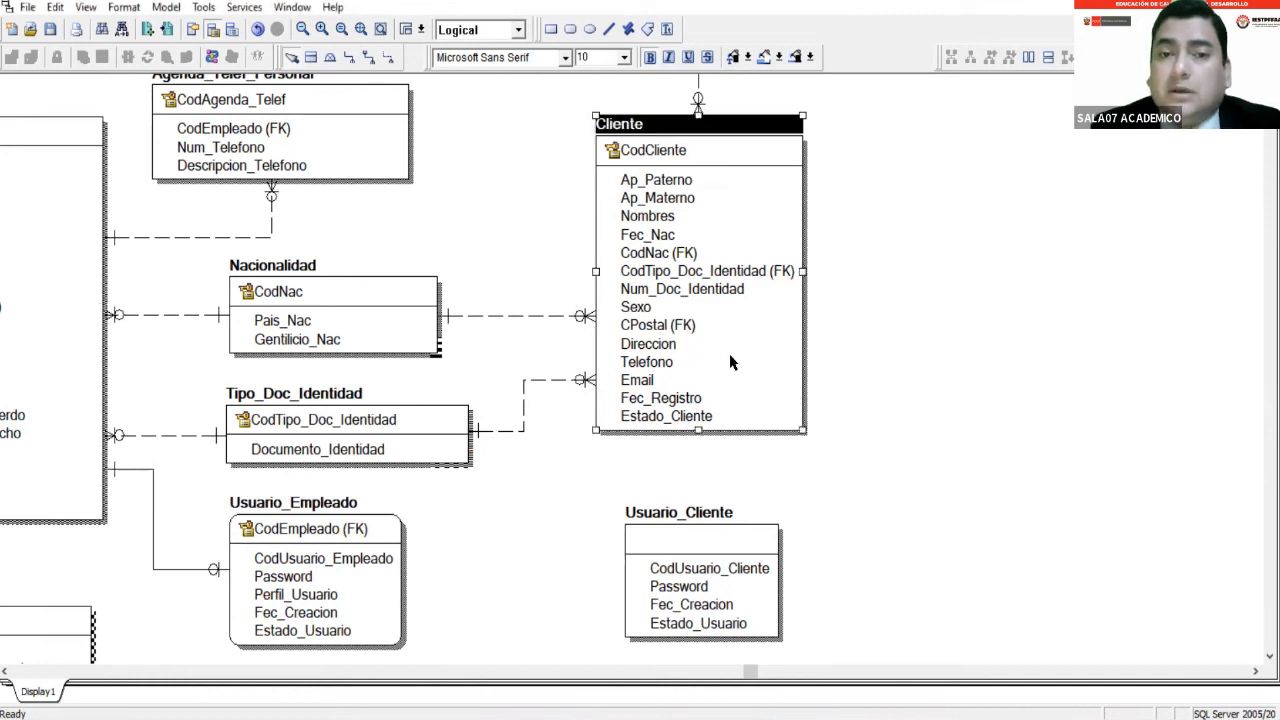
click(708, 560)
click(711, 400)
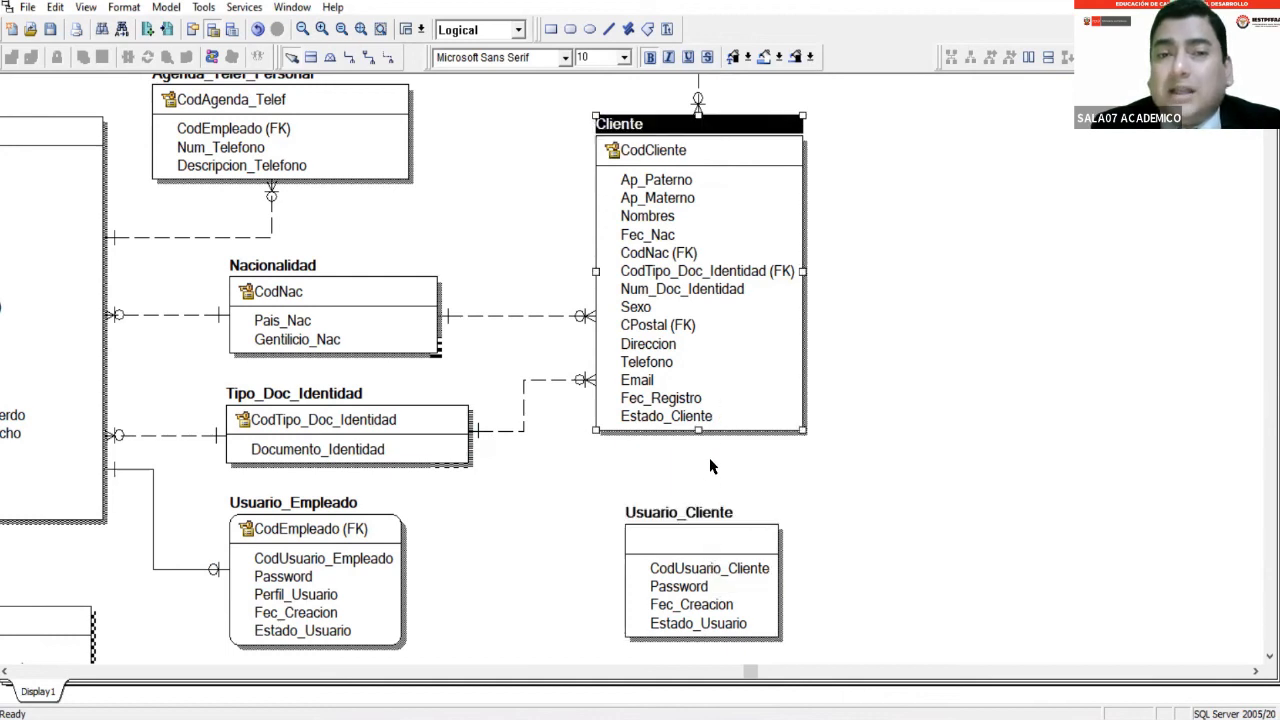
click(716, 568)
click(713, 417)
click(718, 560)
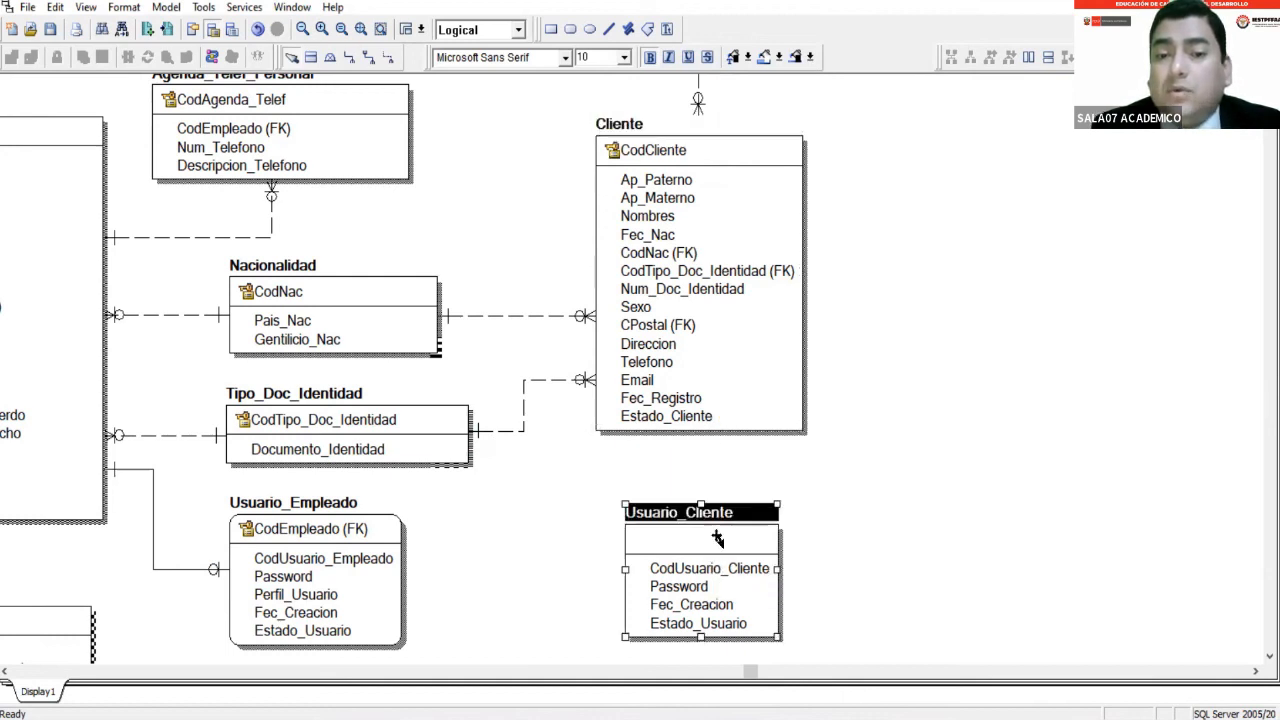
click(717, 410)
click(734, 556)
click(728, 402)
click(740, 521)
click(730, 425)
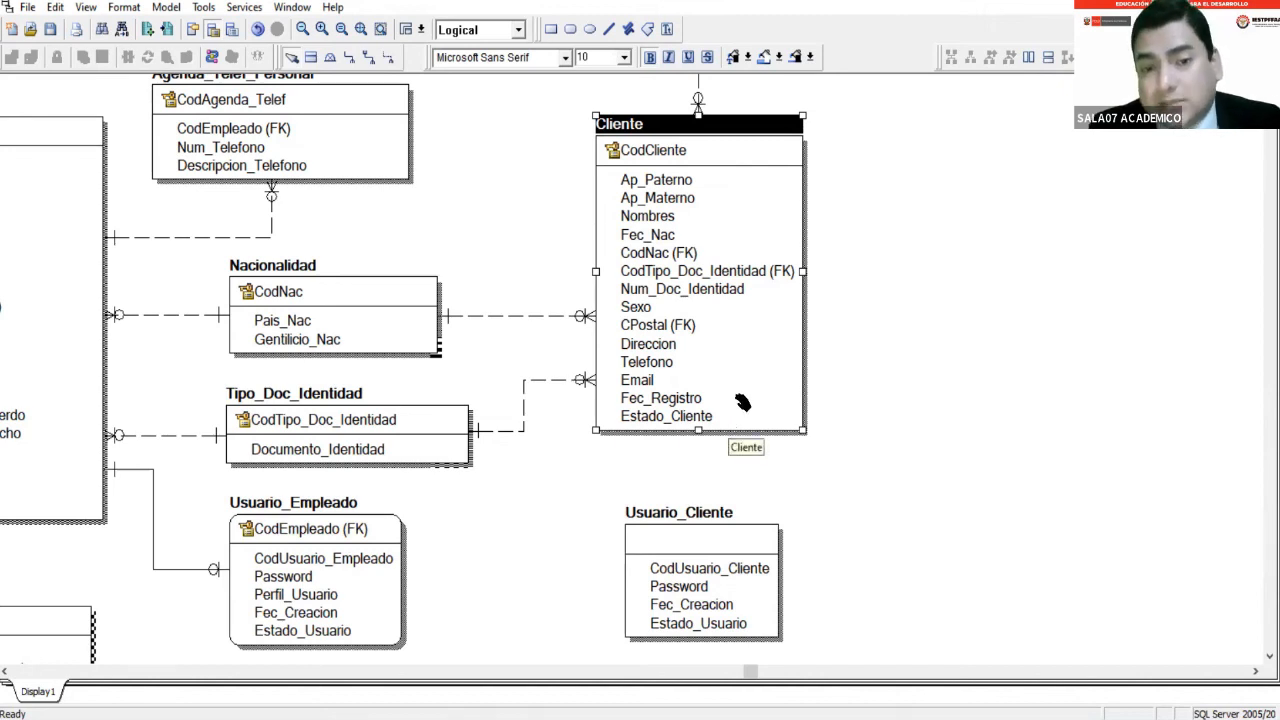
click(748, 532)
click(740, 387)
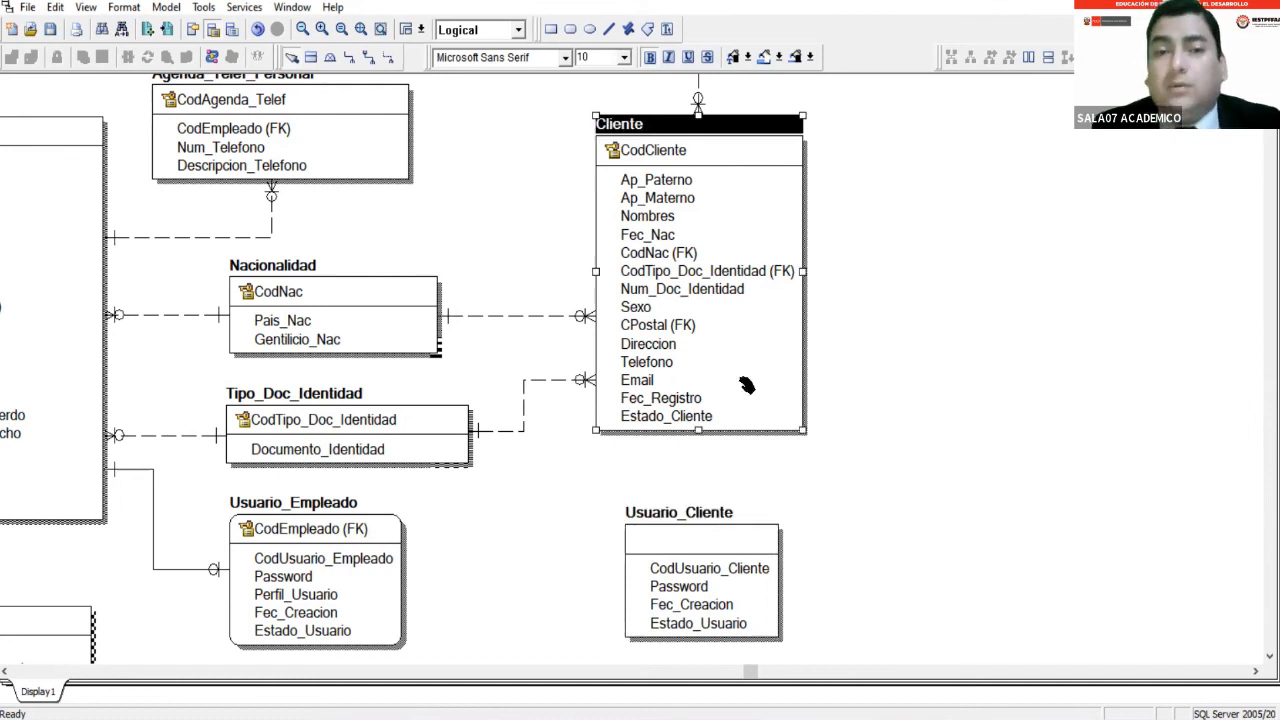
click(744, 522)
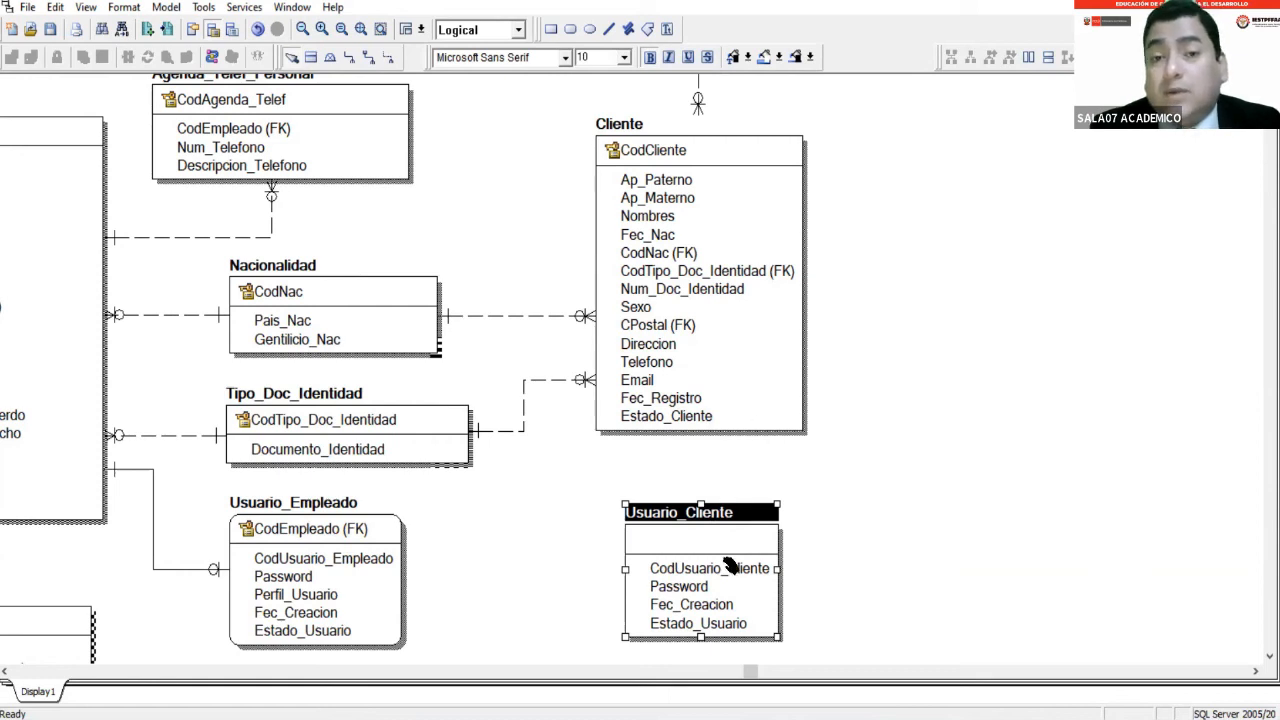
click(725, 398)
click(729, 513)
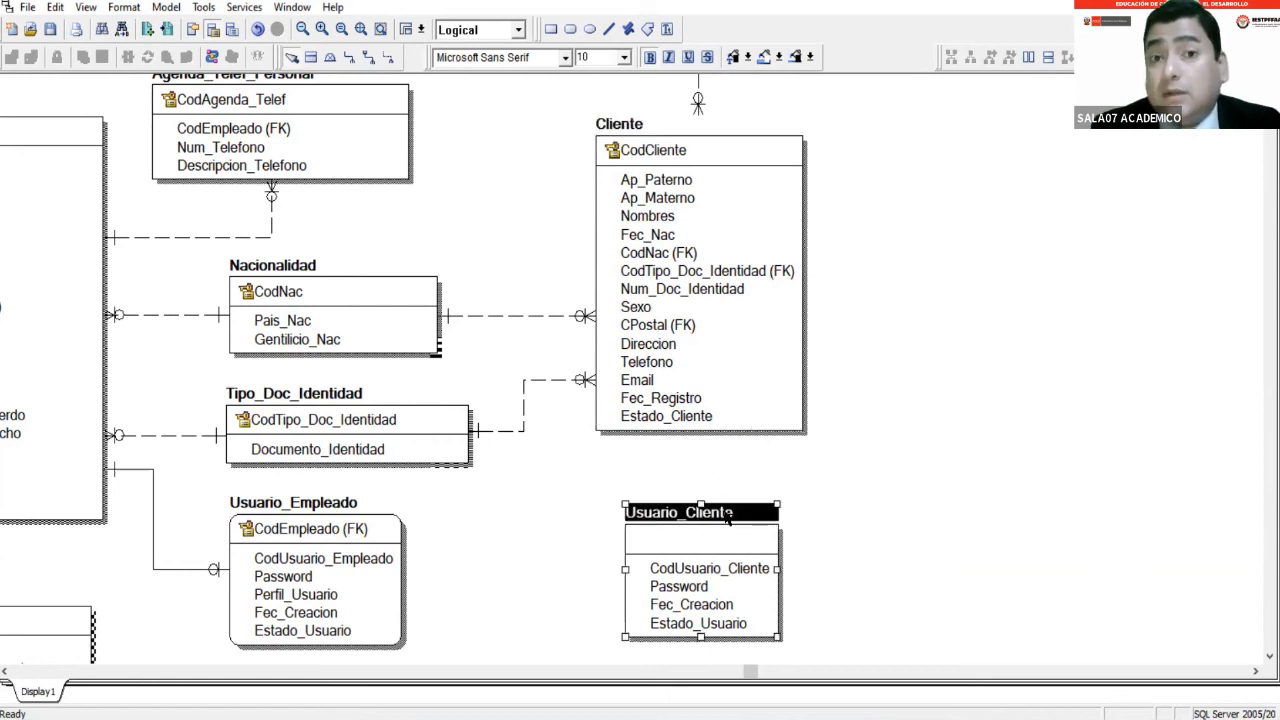
click(720, 413)
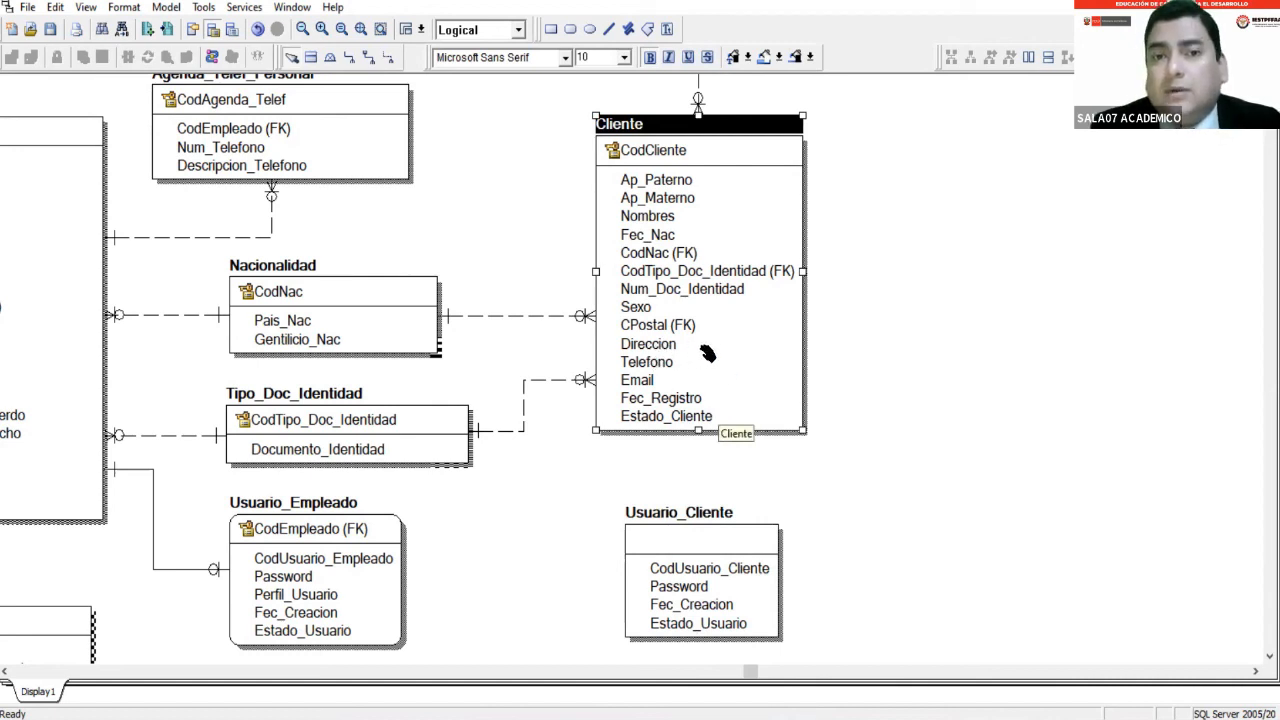
Compare Cliente with the unlinked Usuario_Cliente entity to decide which relationship should join them.
click(727, 582)
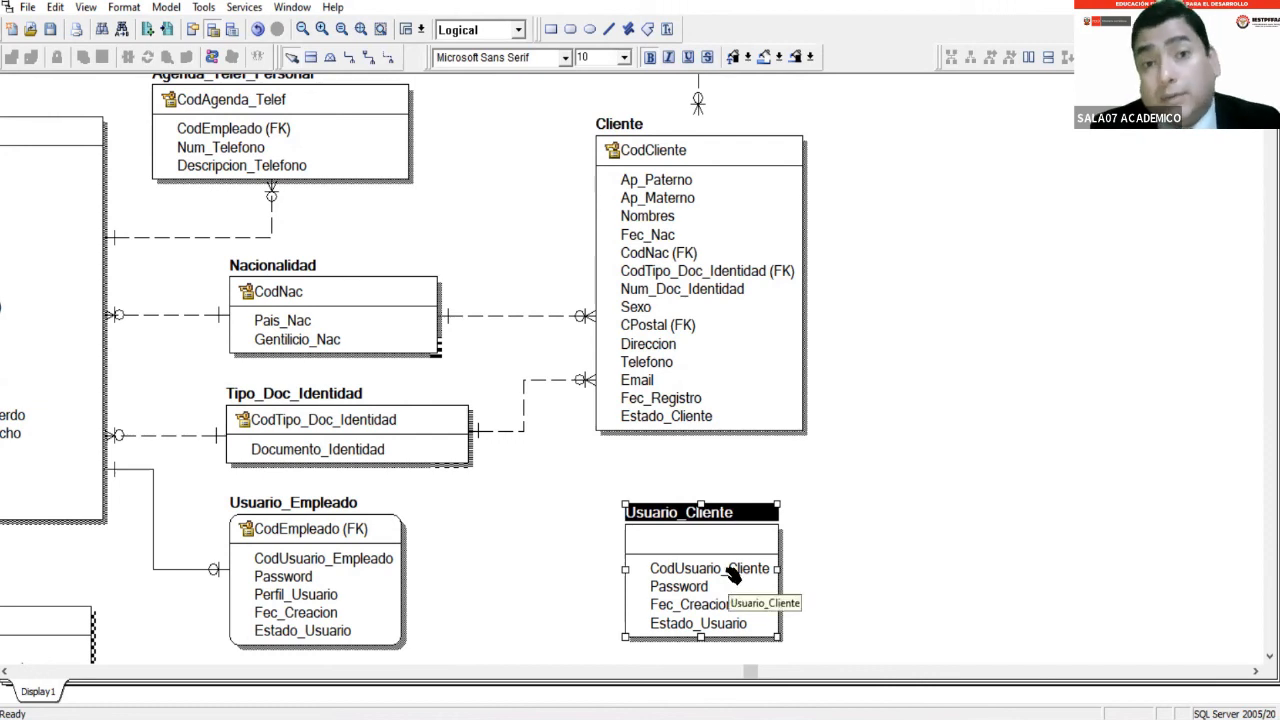
click(790, 502)
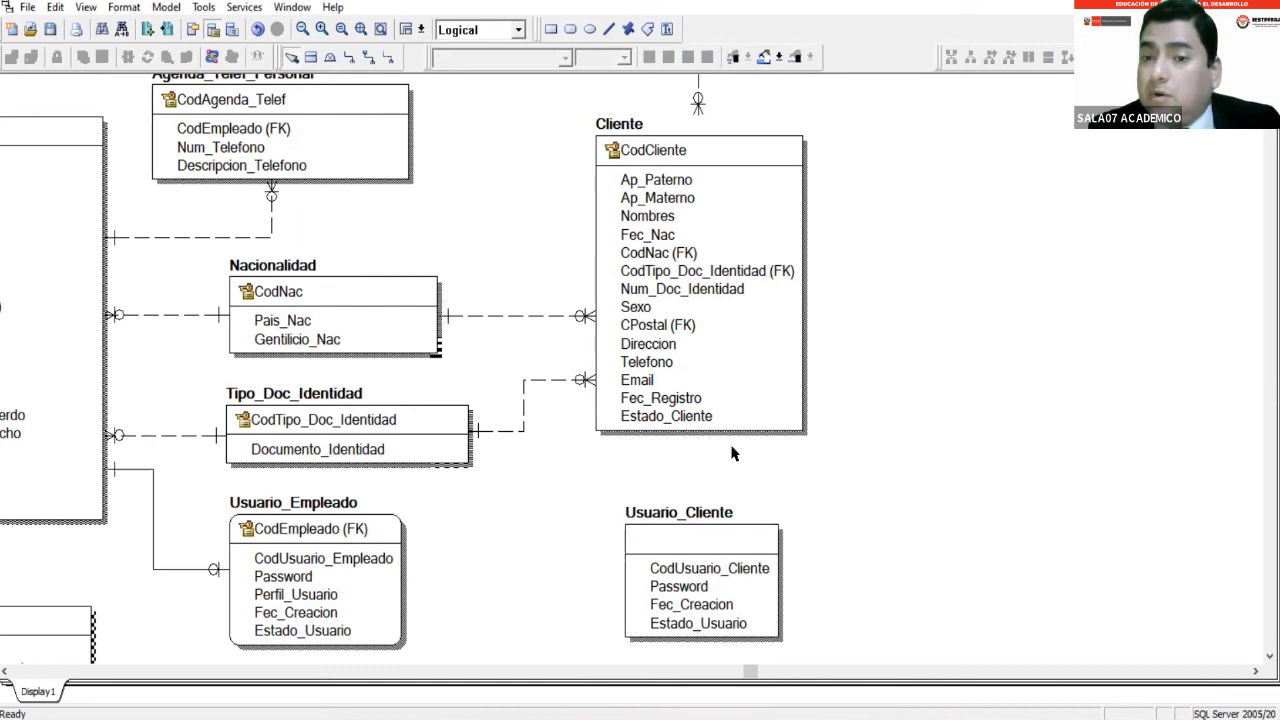
click(740, 366)
click(735, 522)
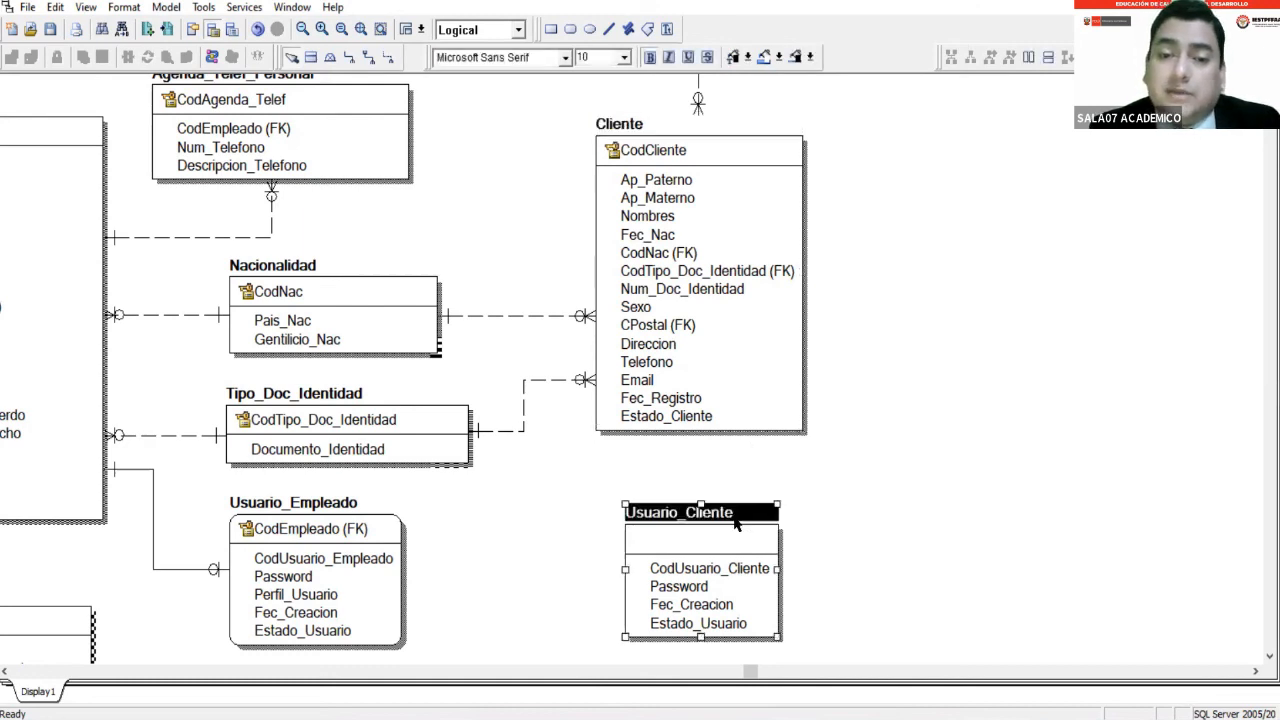
click(748, 385)
click(745, 516)
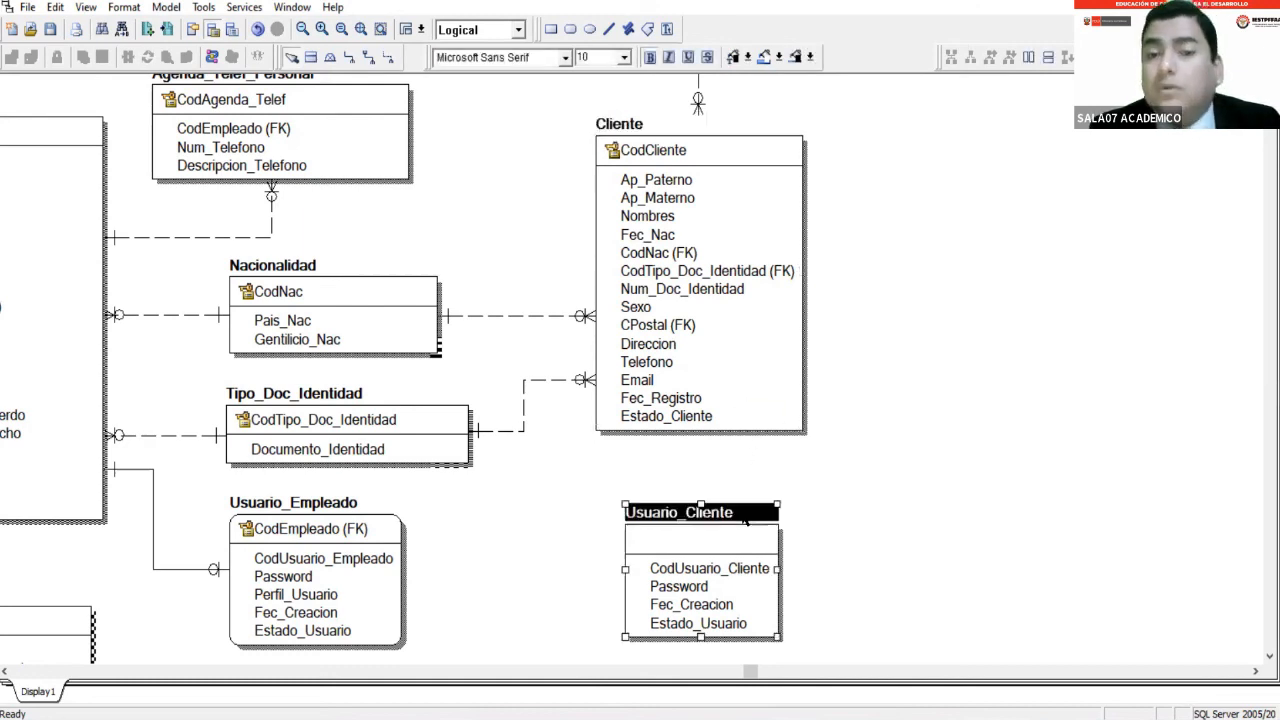
click(811, 452)
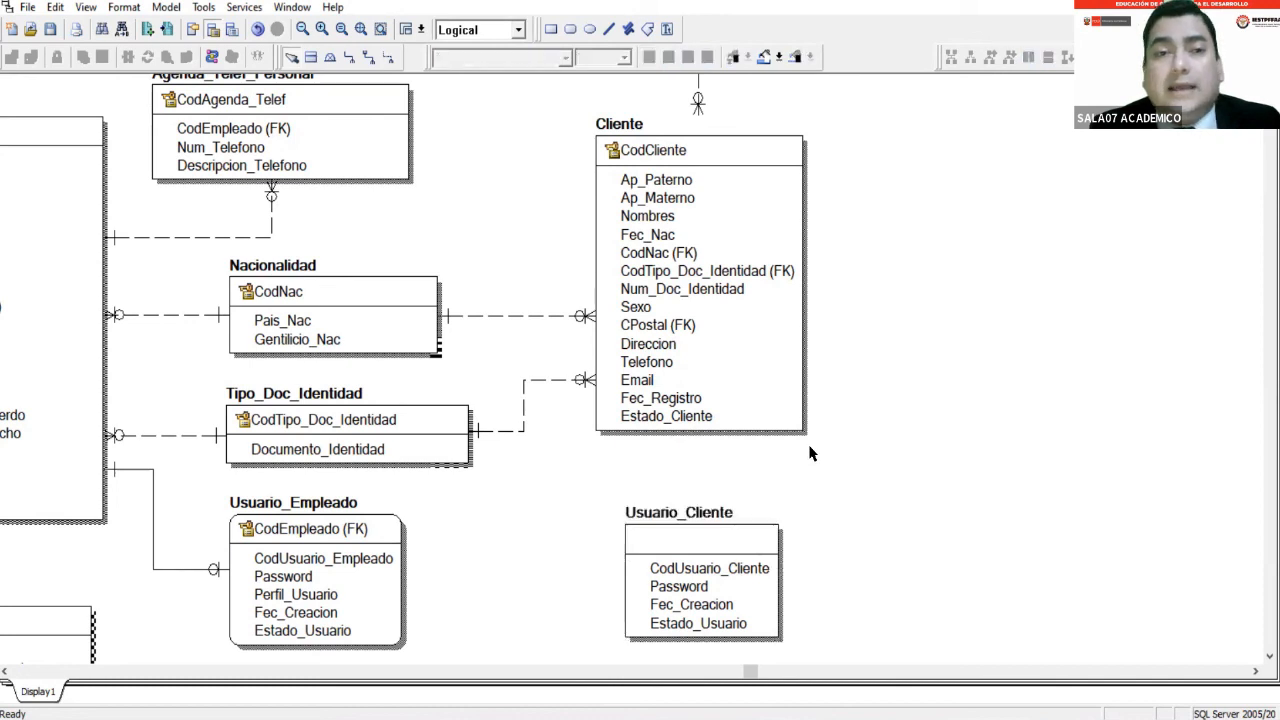
Create an identifying relationship with Cliente as the parent and Usuario_Cliente as the child.
click(351, 61)
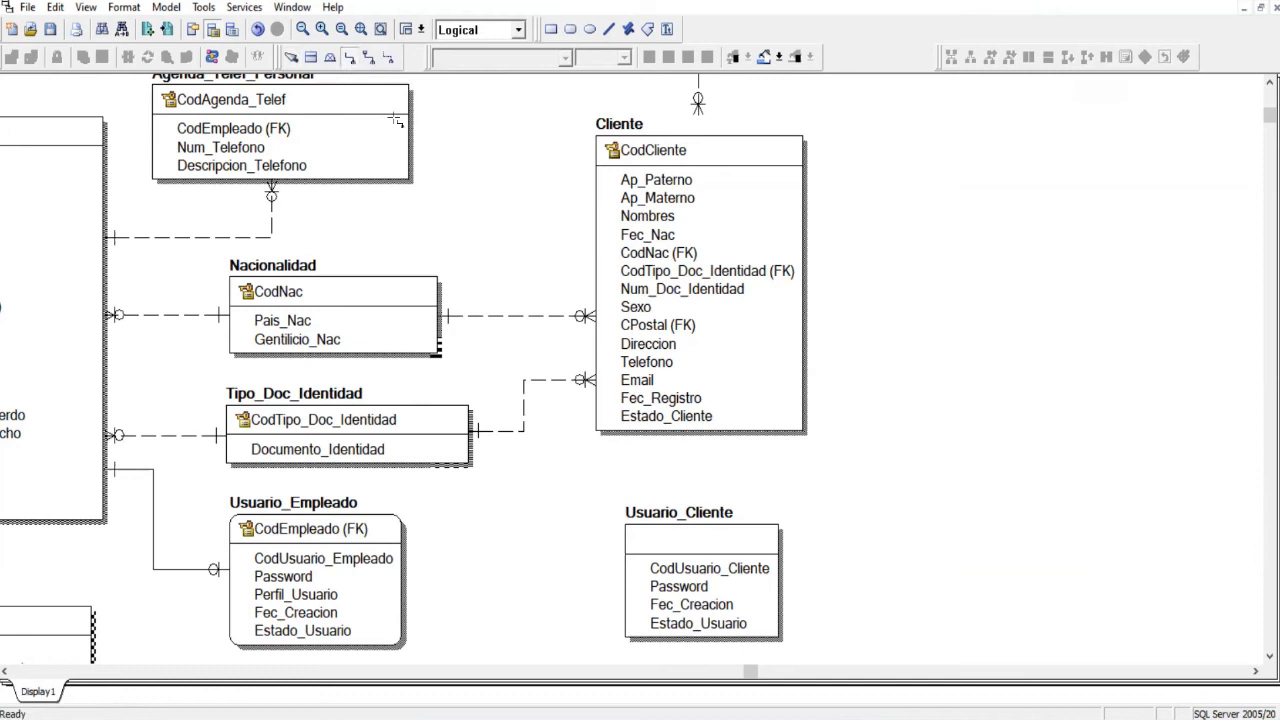
click(693, 374)
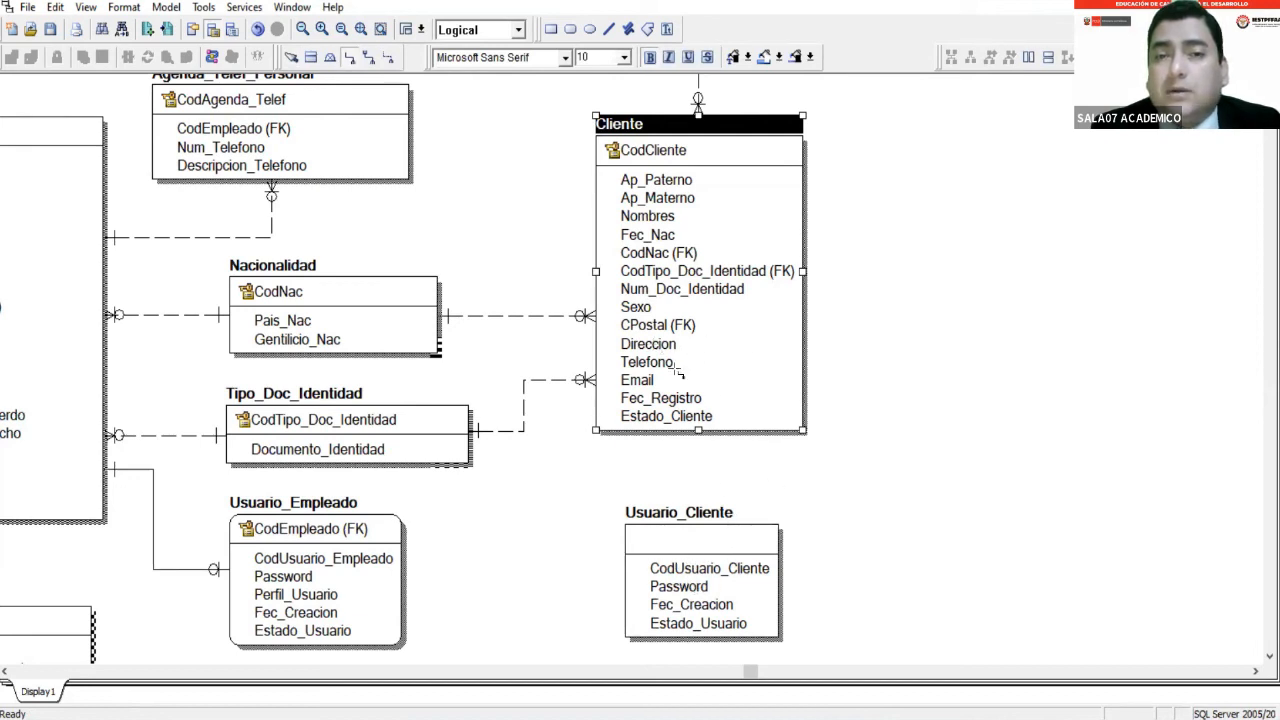
click(733, 374)
click(697, 402)
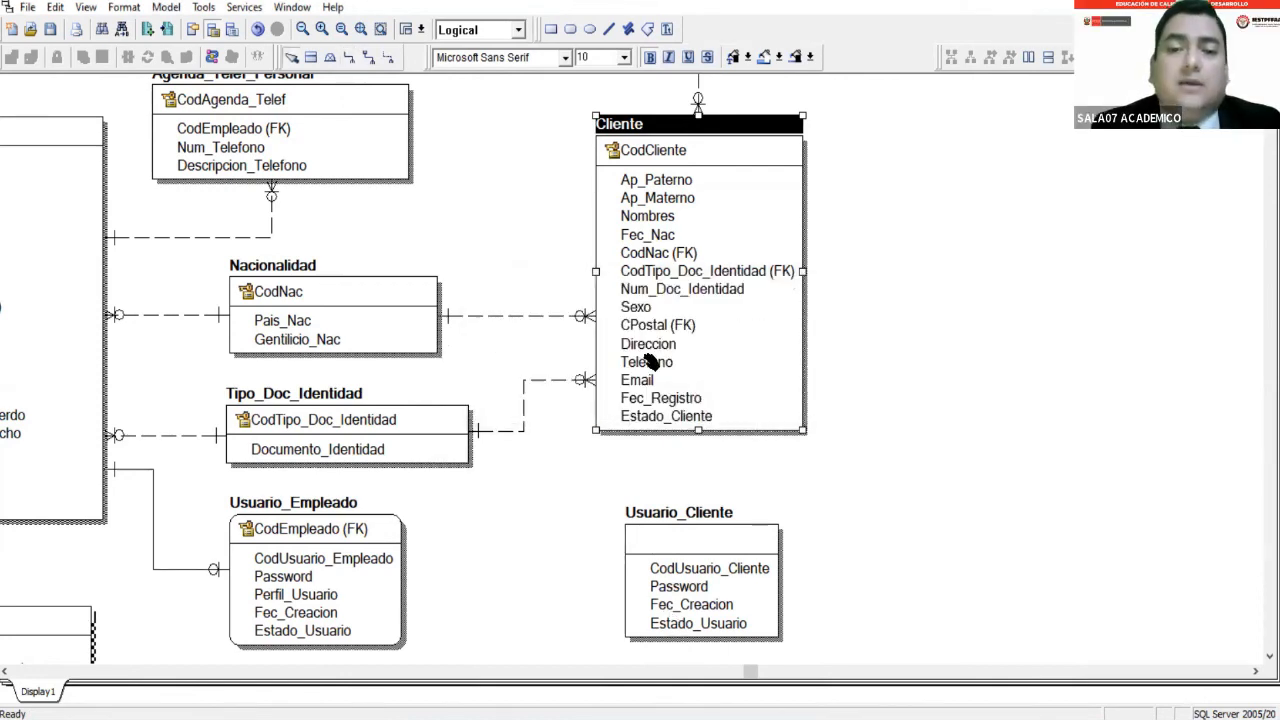
click(351, 60)
click(741, 585)
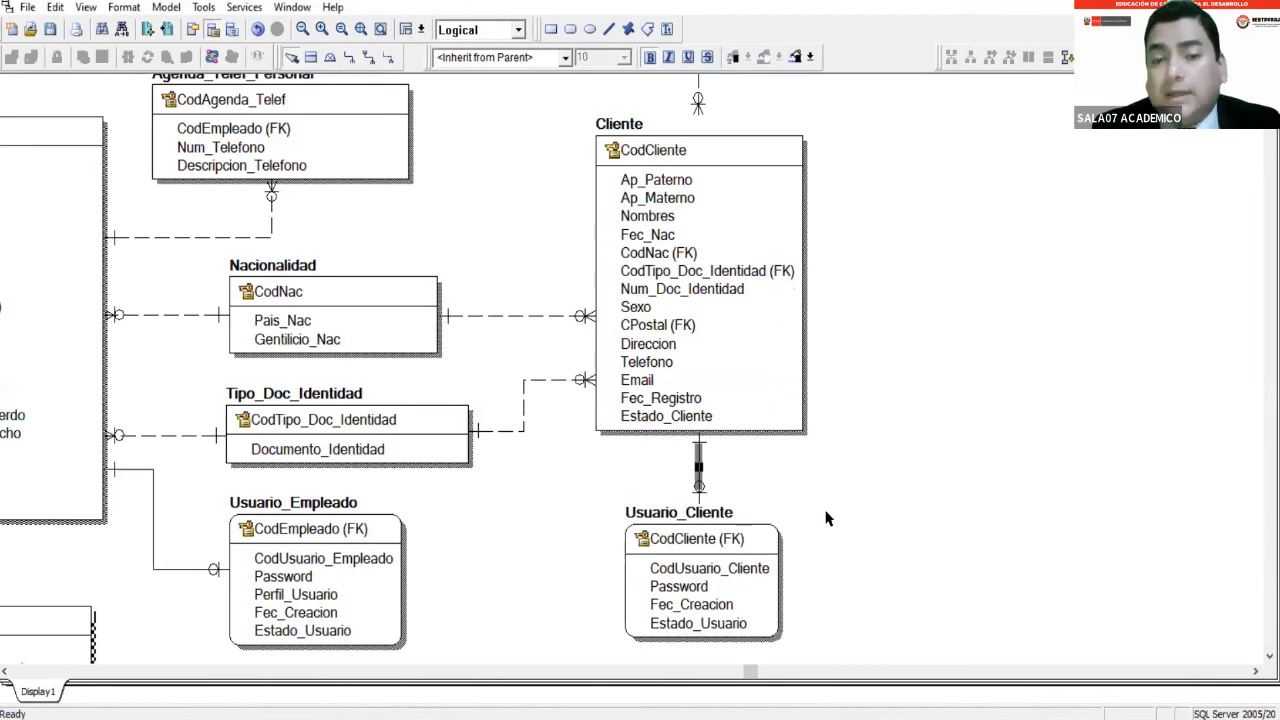
Examine the inherited CodCliente key in Usuario_Cliente and the cardinality of its new relationship with Cliente.
click(740, 537)
click(730, 540)
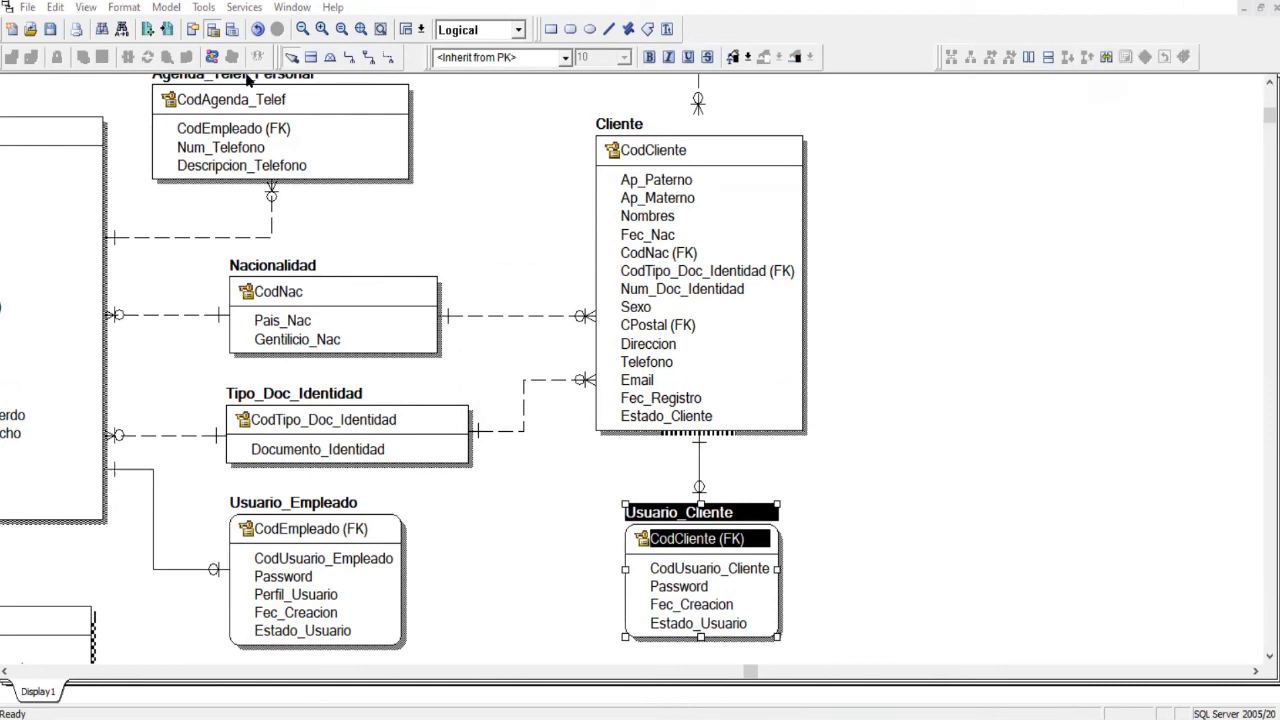
click(730, 369)
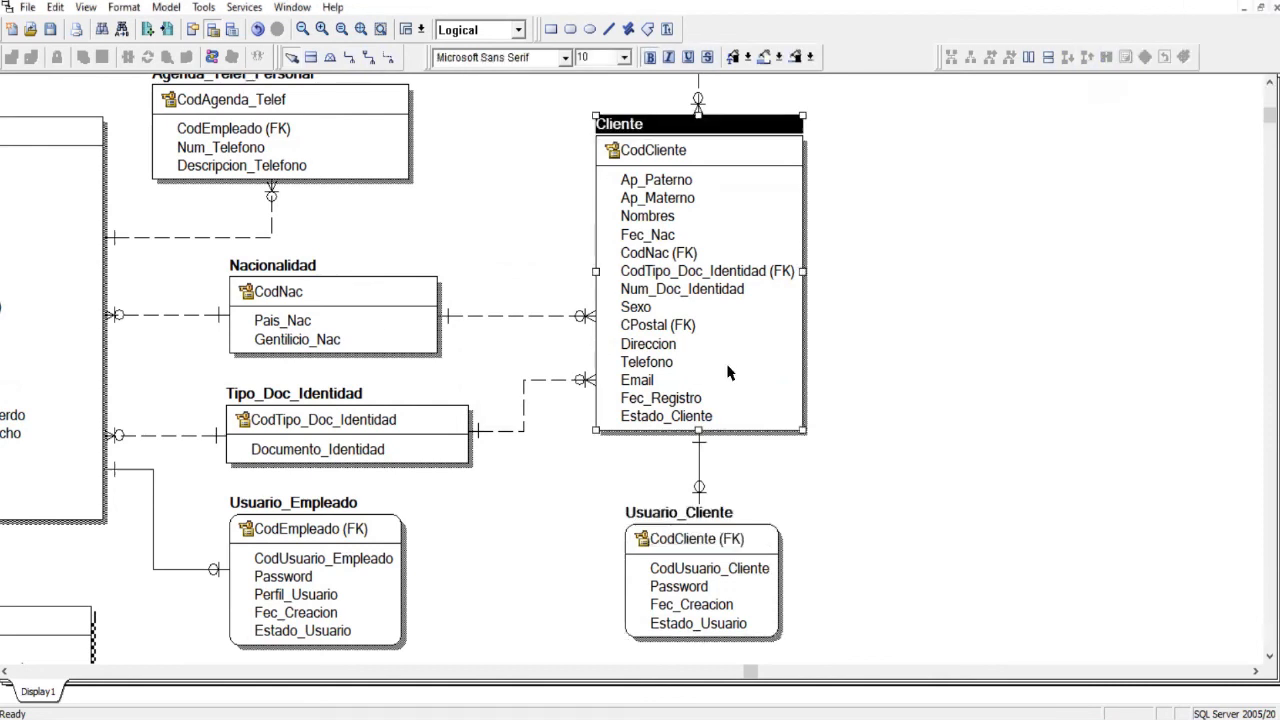
click(745, 552)
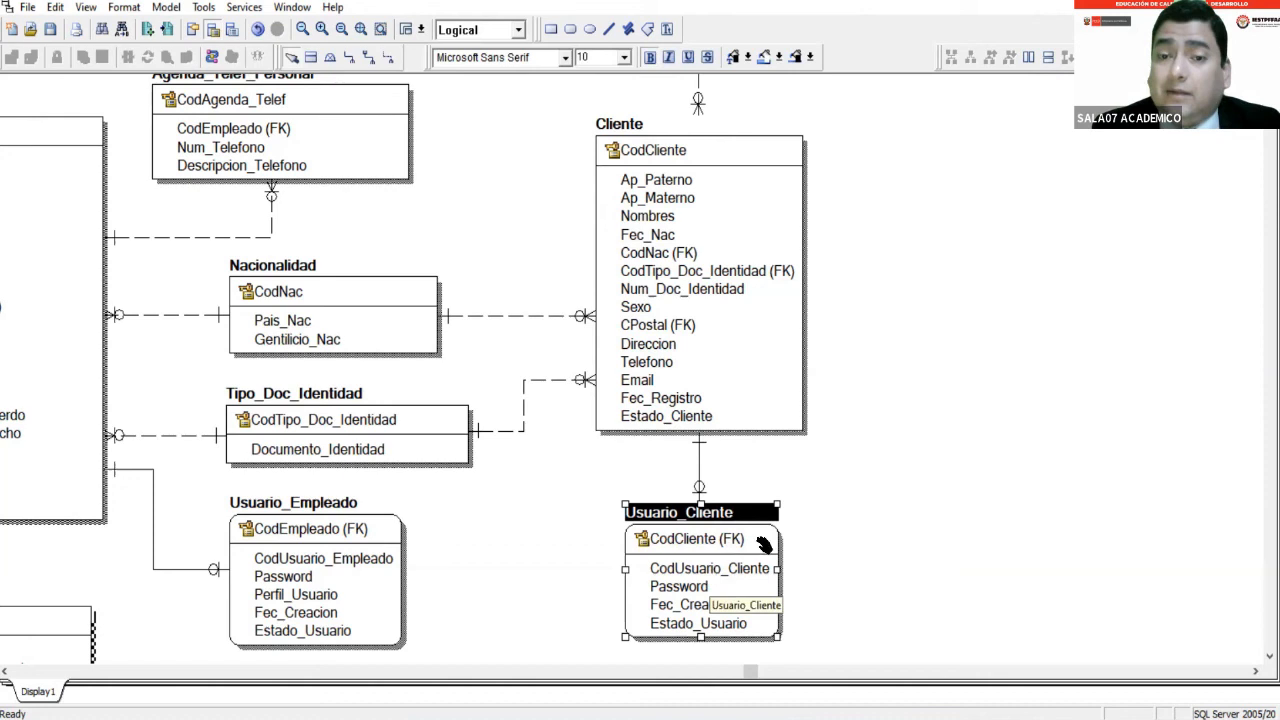
click(857, 500)
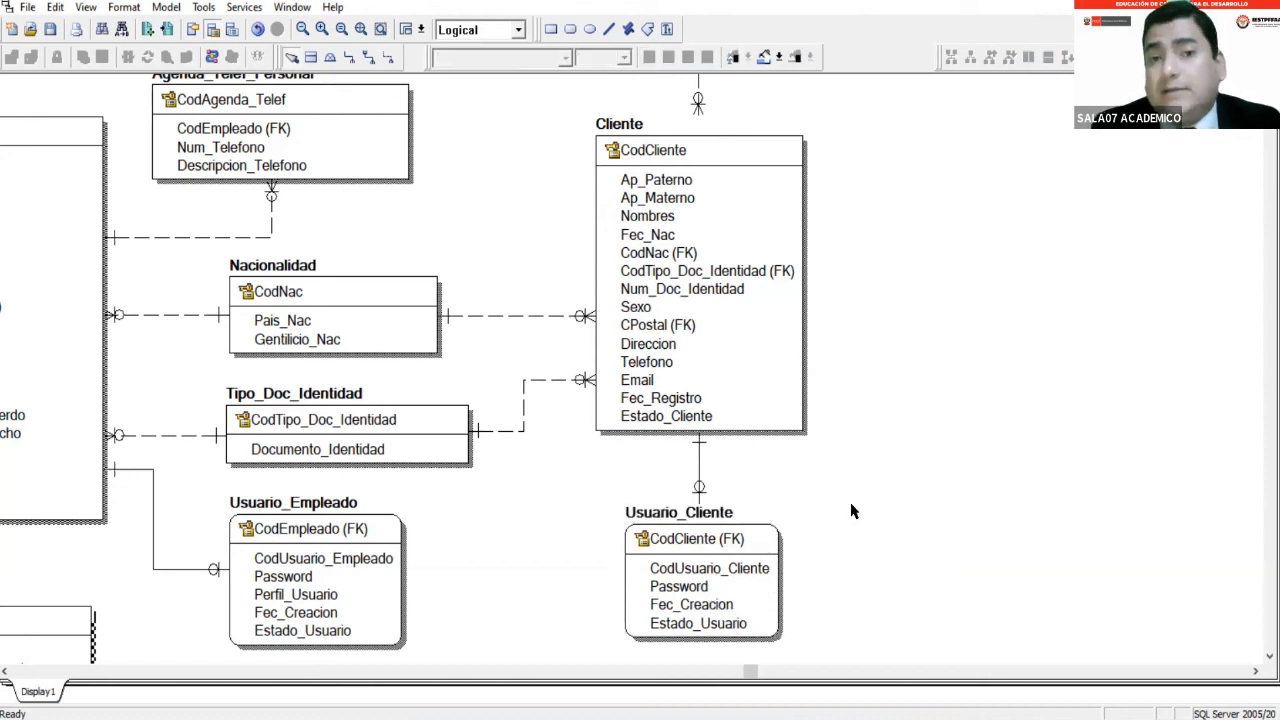
click(753, 364)
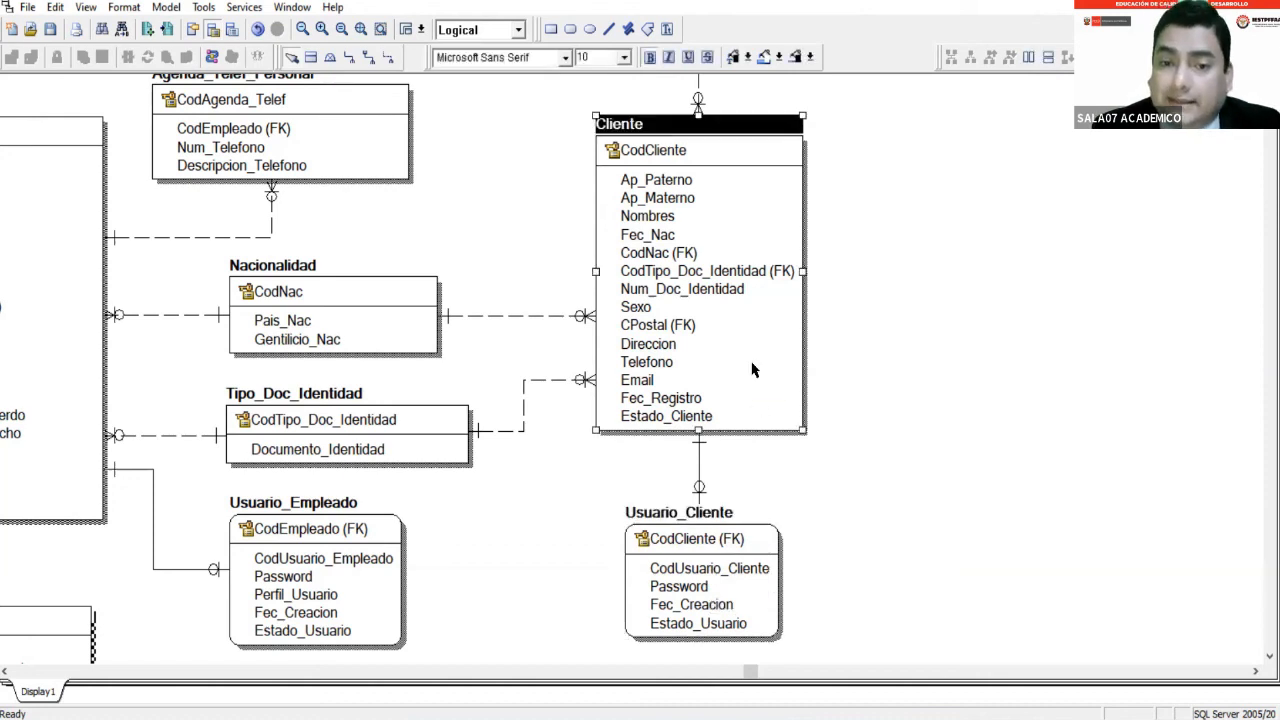
click(741, 594)
click(745, 405)
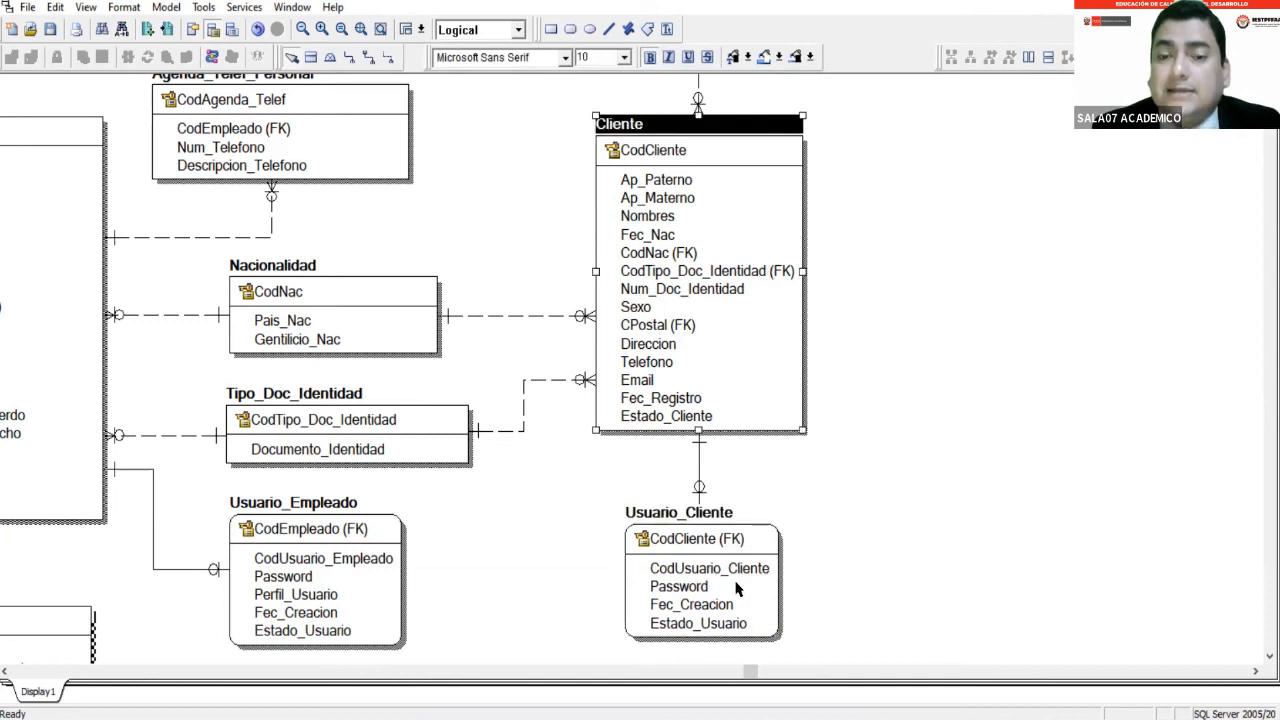
click(737, 592)
click(737, 406)
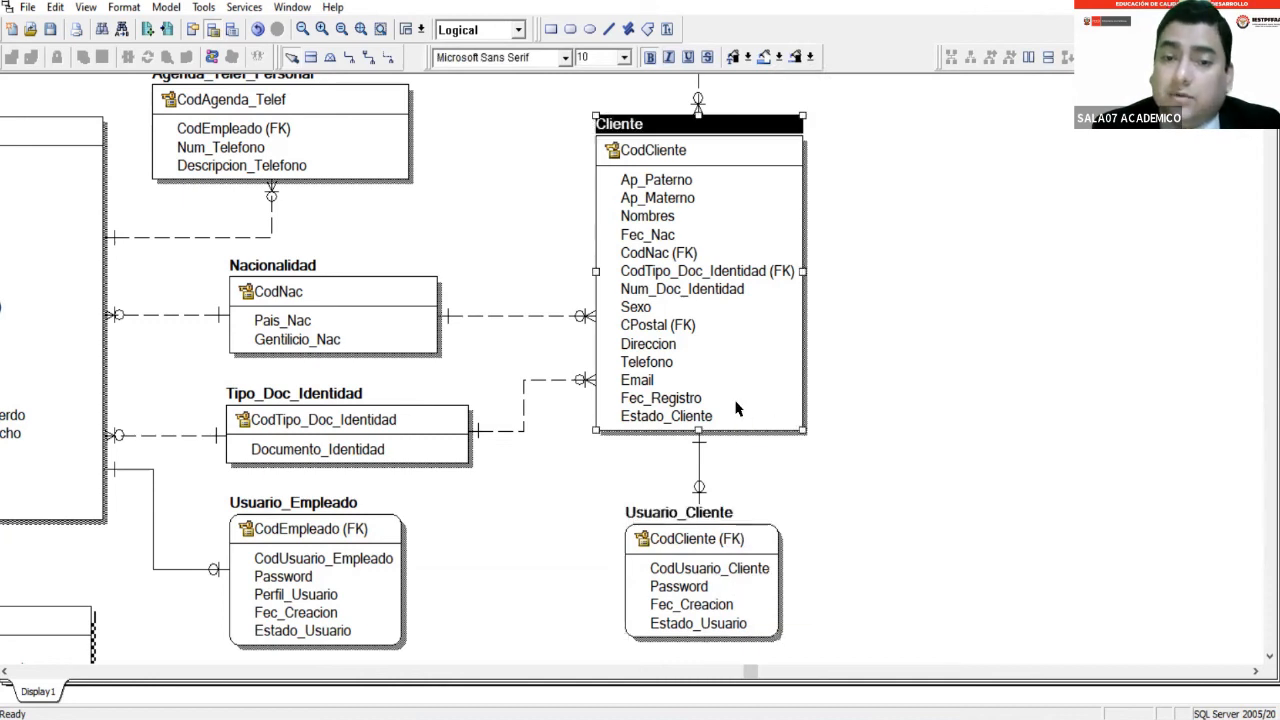
click(720, 568)
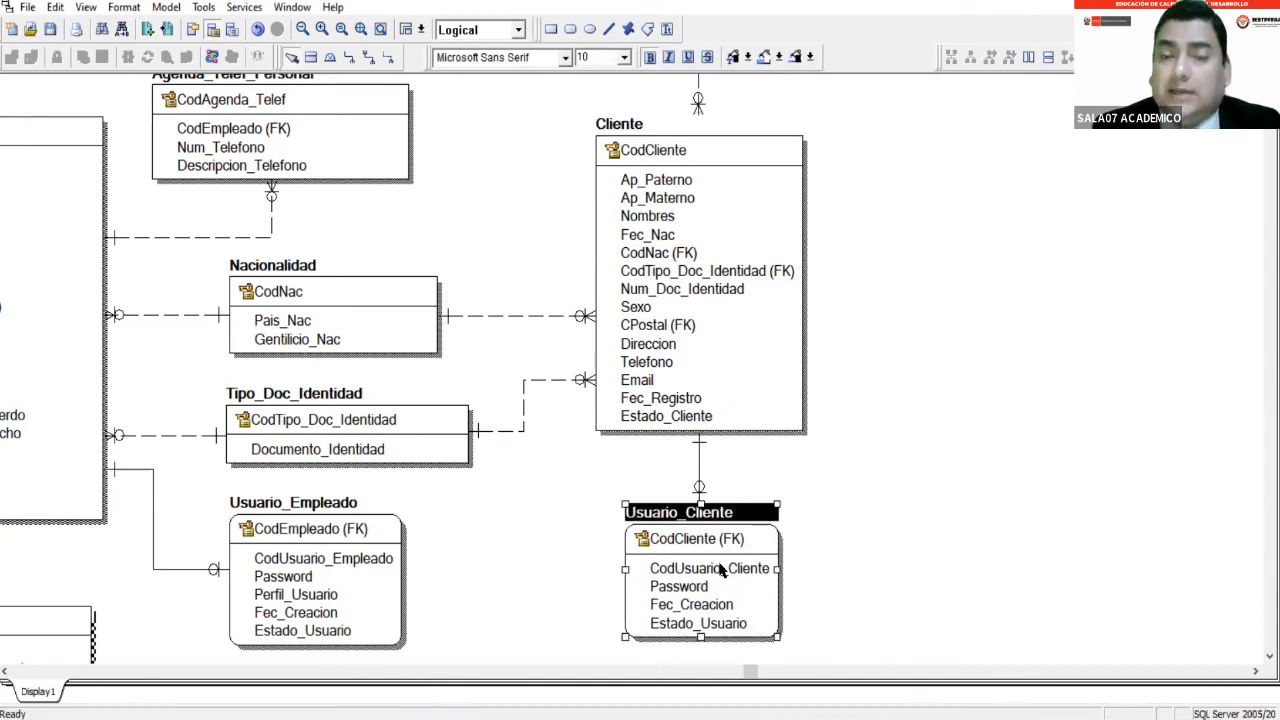
click(730, 390)
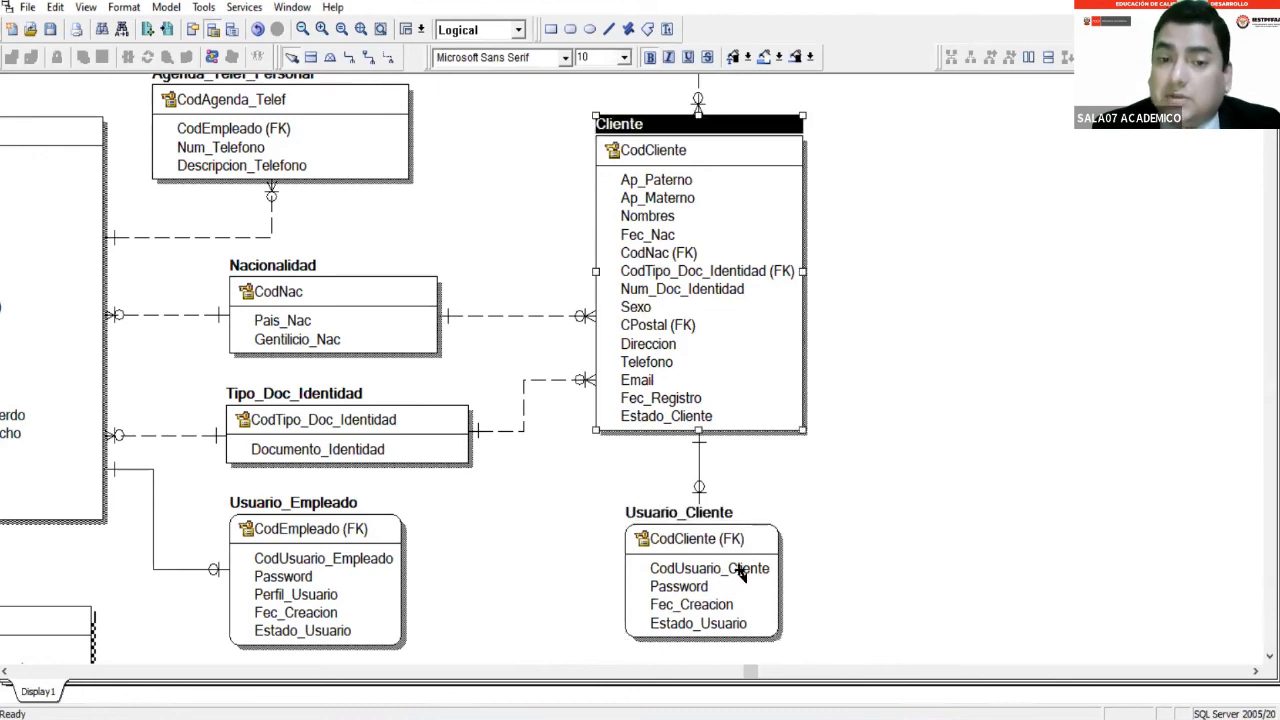
click(740, 572)
click(765, 359)
click(865, 540)
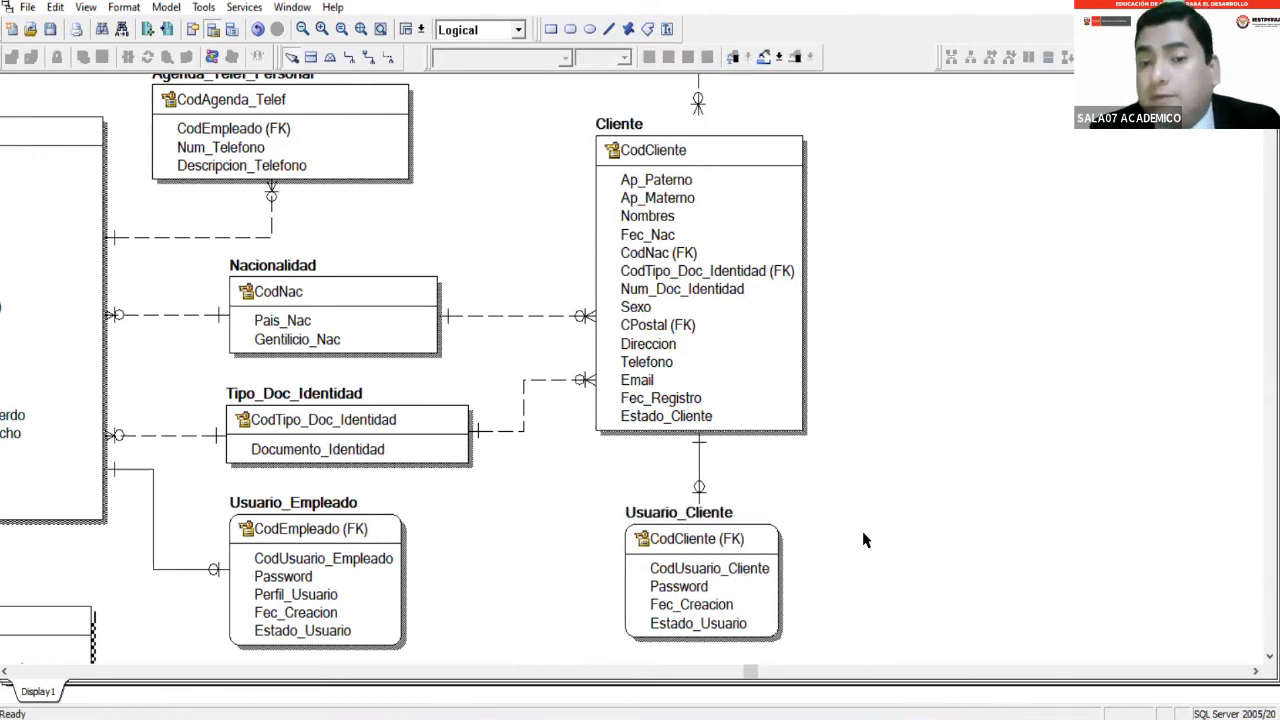
Review the relationships linking Empleado, Usuario_Empleado, Cliente and Usuario_Cliente across the Logical diagram.
click(714, 577)
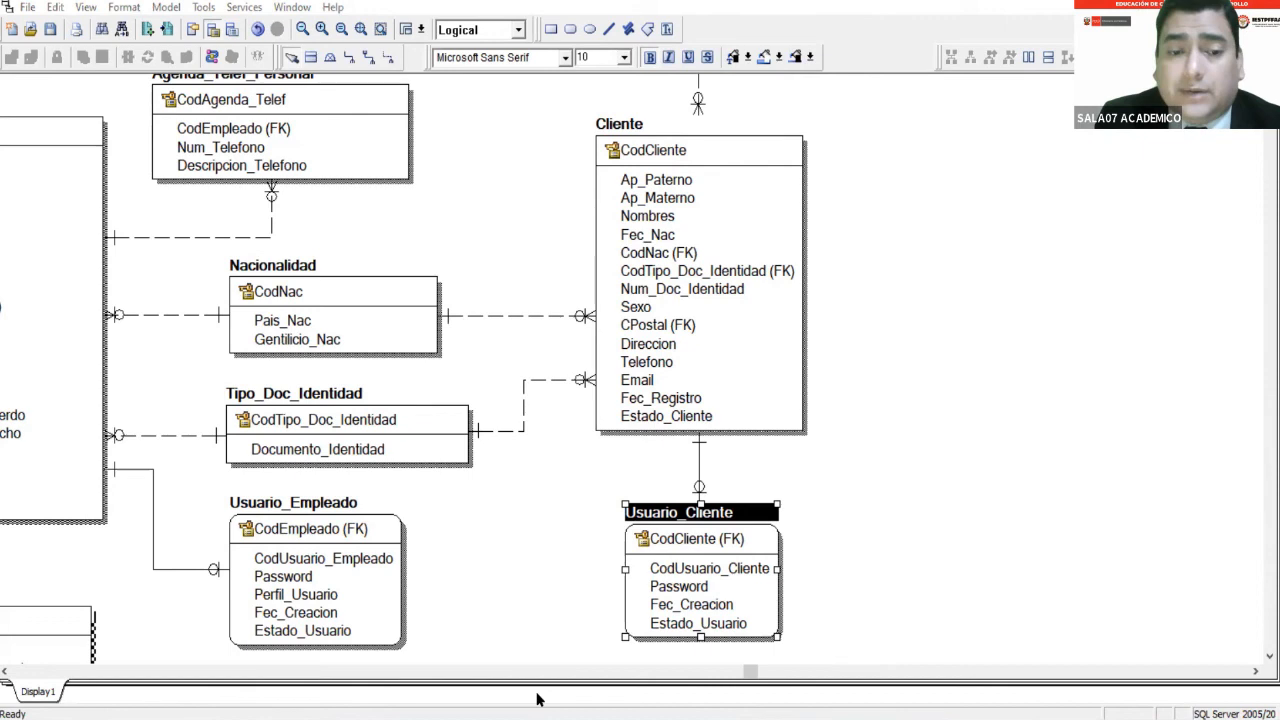
drag(752, 673, 628, 677)
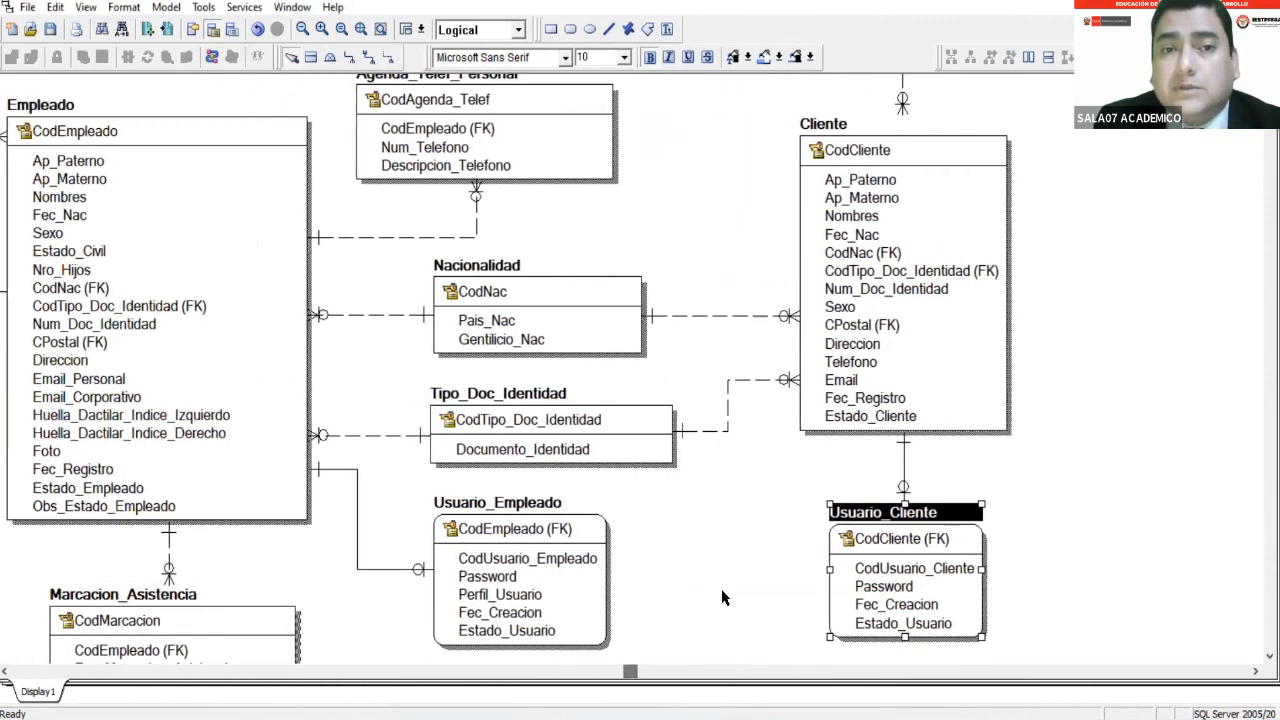
scroll(732, 595, up, 1)
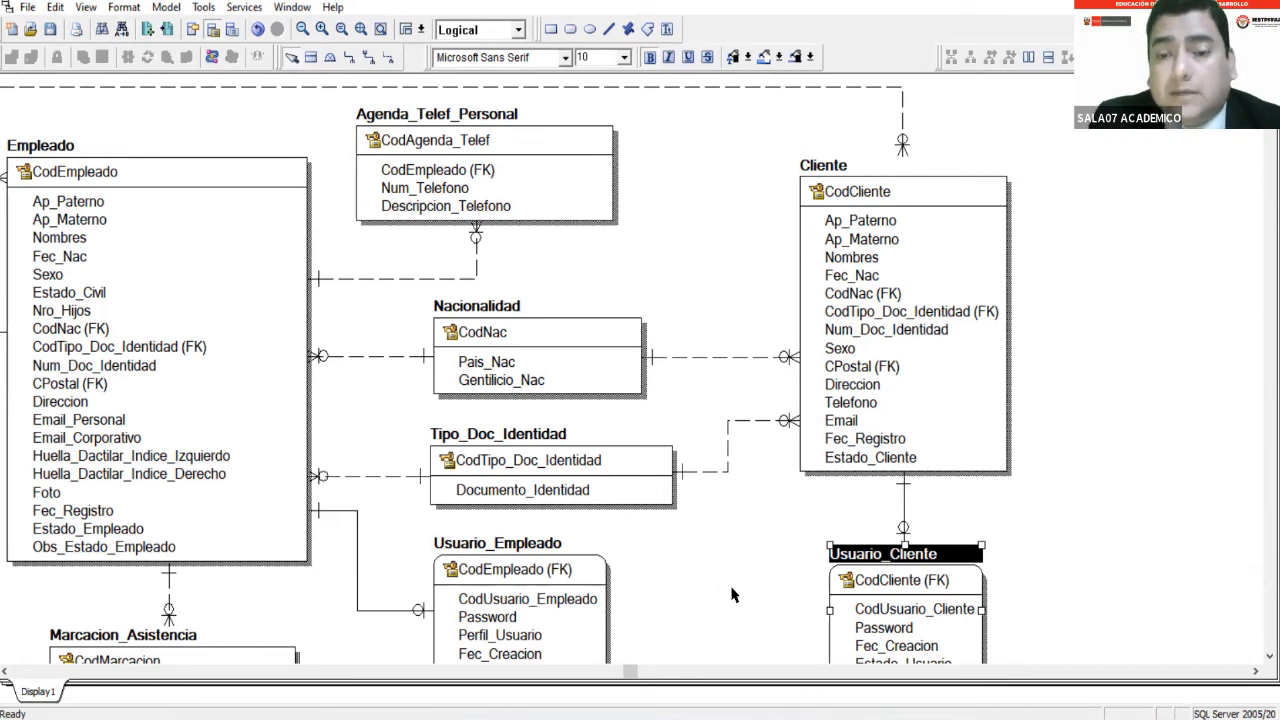
click(672, 652)
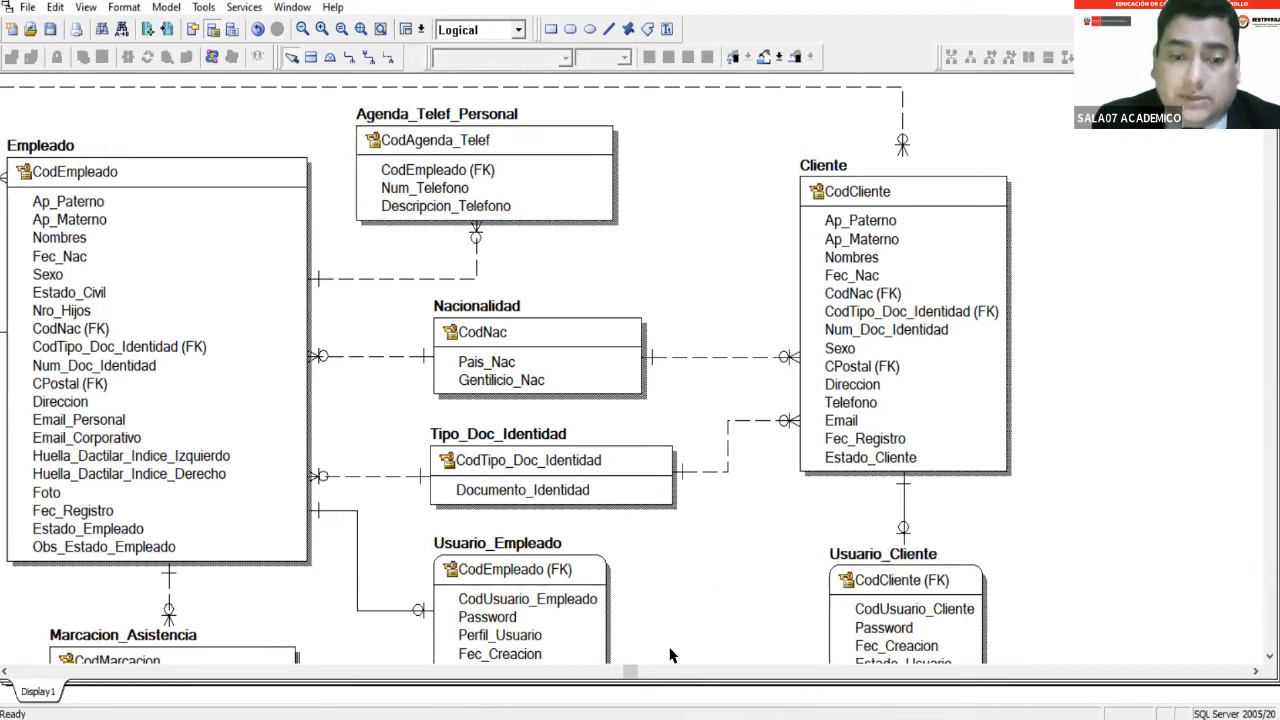
drag(631, 672, 717, 718)
scroll(685, 652, down, 1)
scroll(683, 652, up, 1)
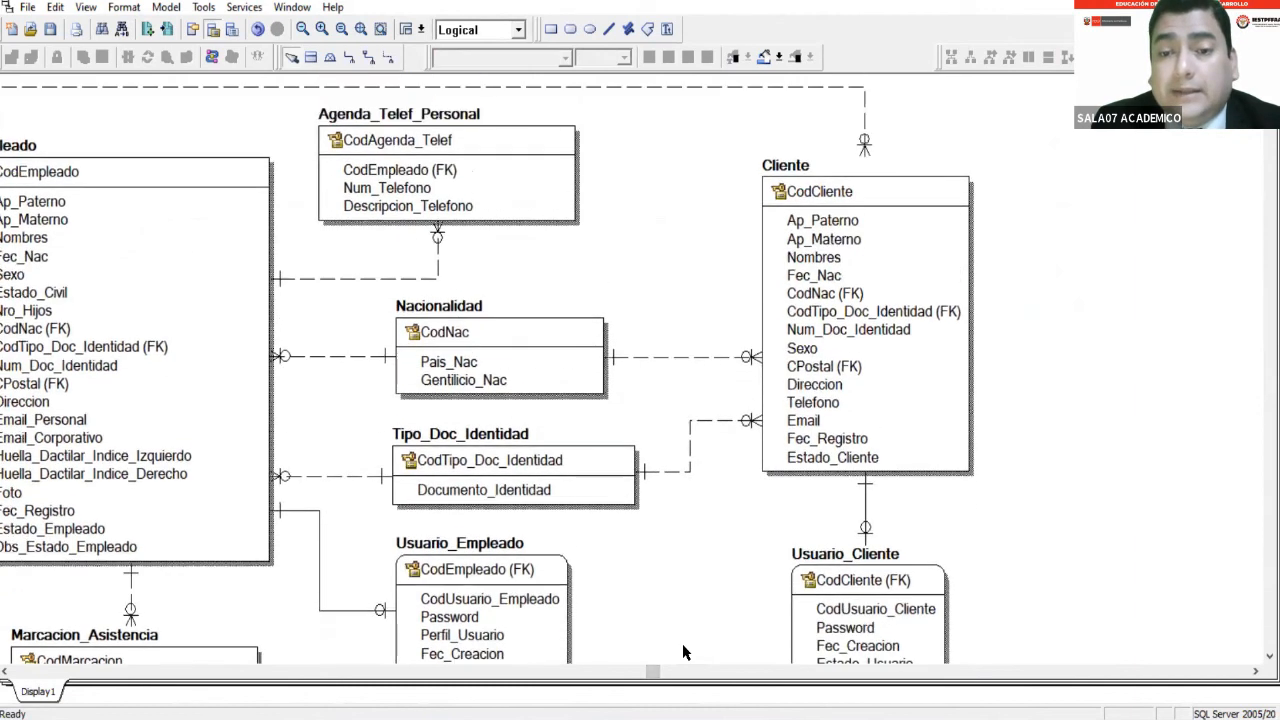
drag(652, 671, 737, 684)
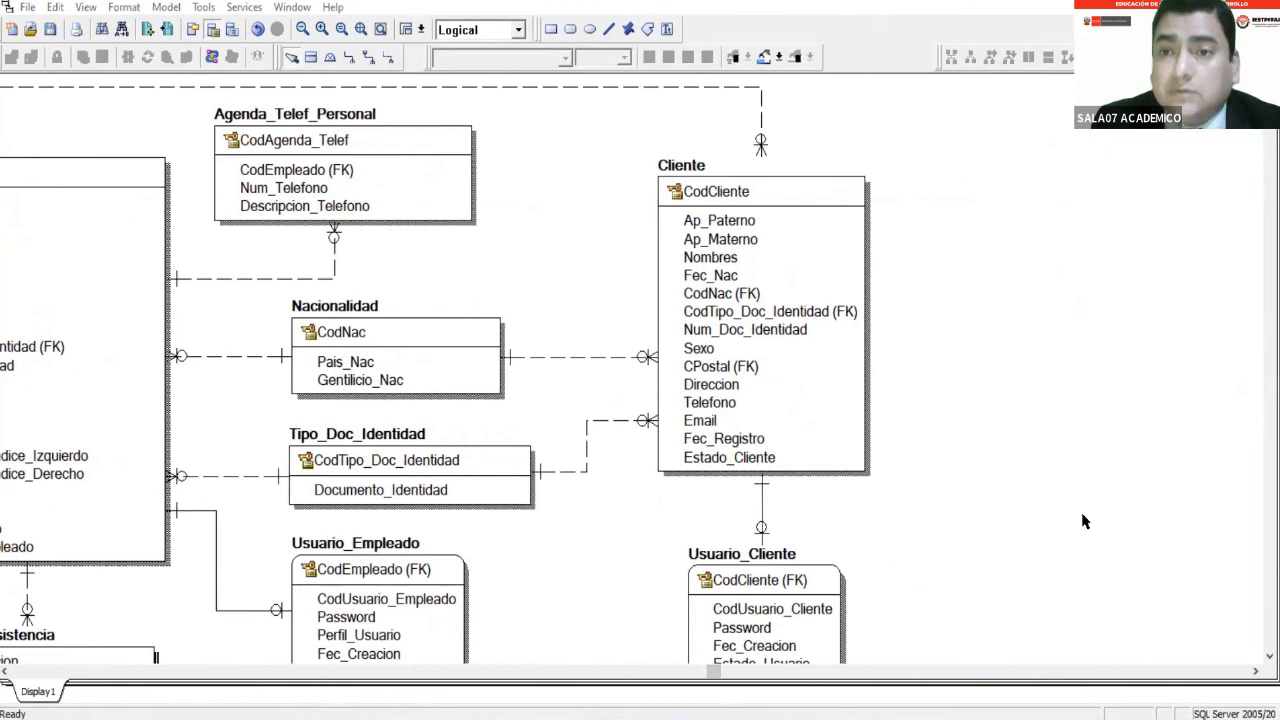